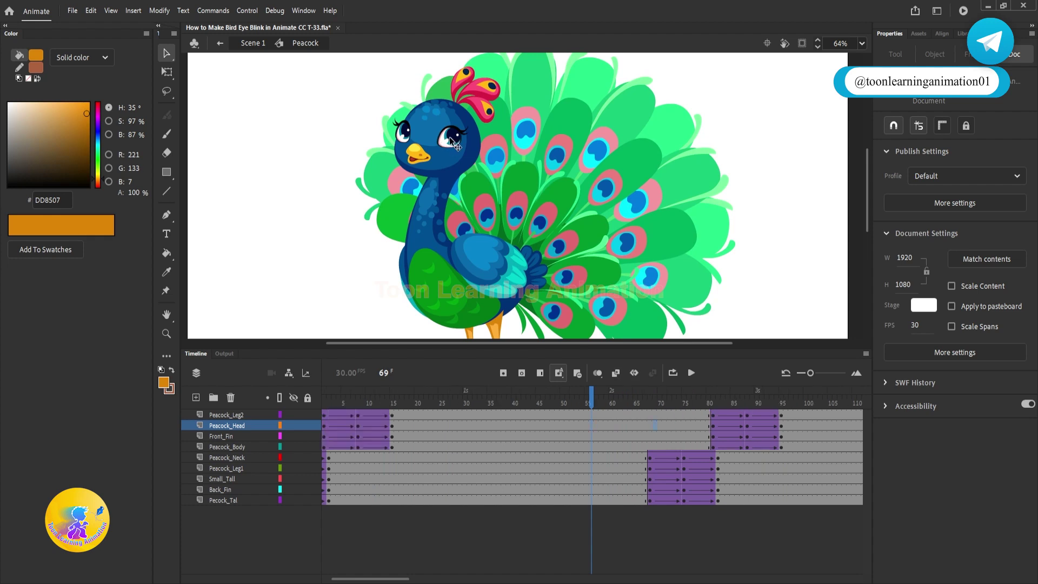
# - Open the peacock head's PEyes symbol for editing and test moving the upper lash of the right eye, undoing the move
pyautogui.doubleClick(450, 137)
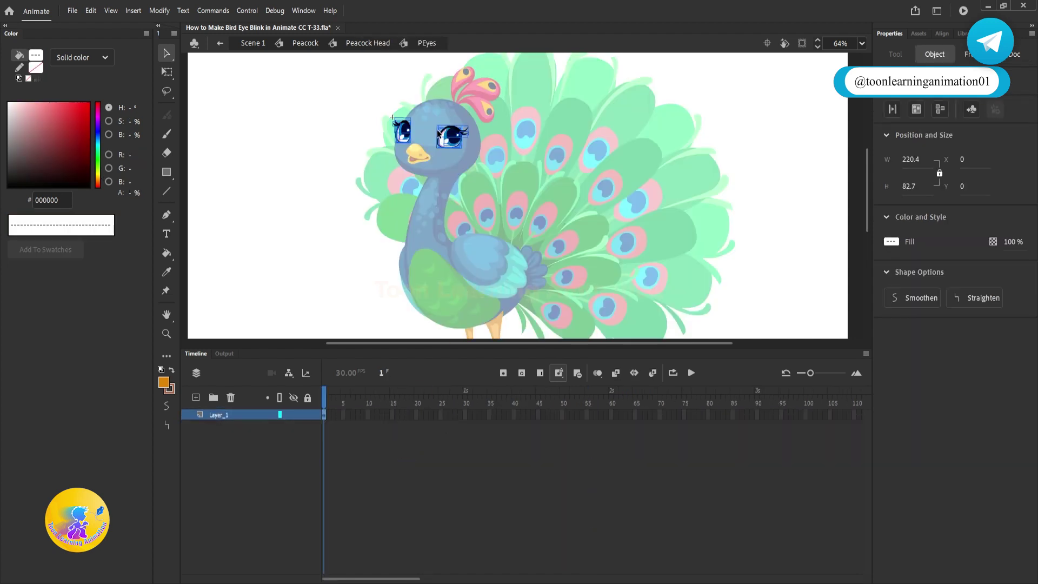
pyautogui.scroll(6, 400, 123)
pyautogui.moveTo(532, 188); pyautogui.dragTo(474, 193)
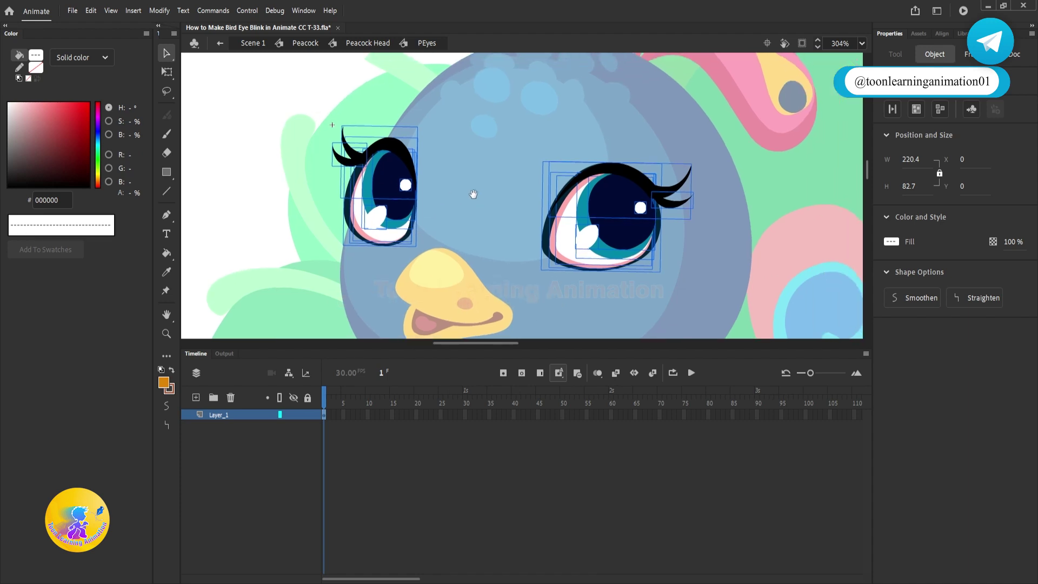
pyautogui.click(488, 197)
pyautogui.moveTo(671, 194); pyautogui.dragTo(696, 158)
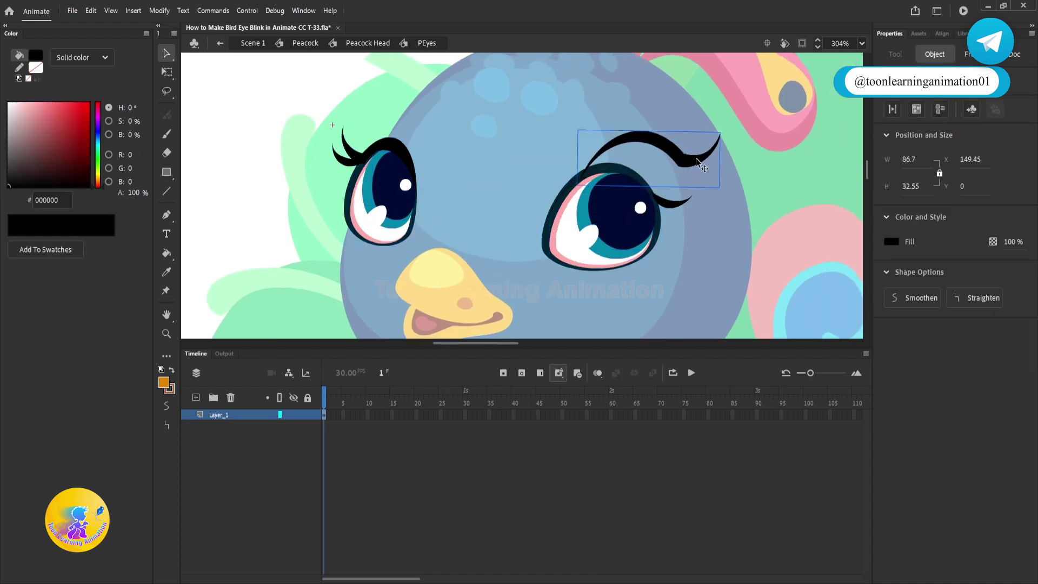
pyautogui.hotkey('ctrl', 'z')
pyautogui.click(671, 204)
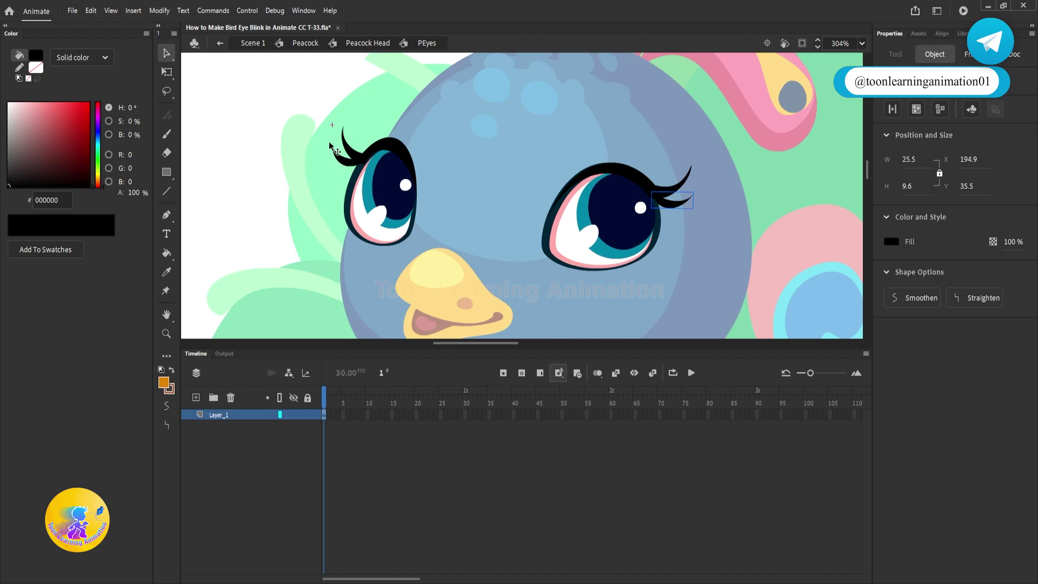
# - Group the lash pieces above the peacock's left eye
pyautogui.moveTo(311, 113); pyautogui.dragTo(352, 159)
pyautogui.moveTo(350, 155); pyautogui.dragTo(375, 116)
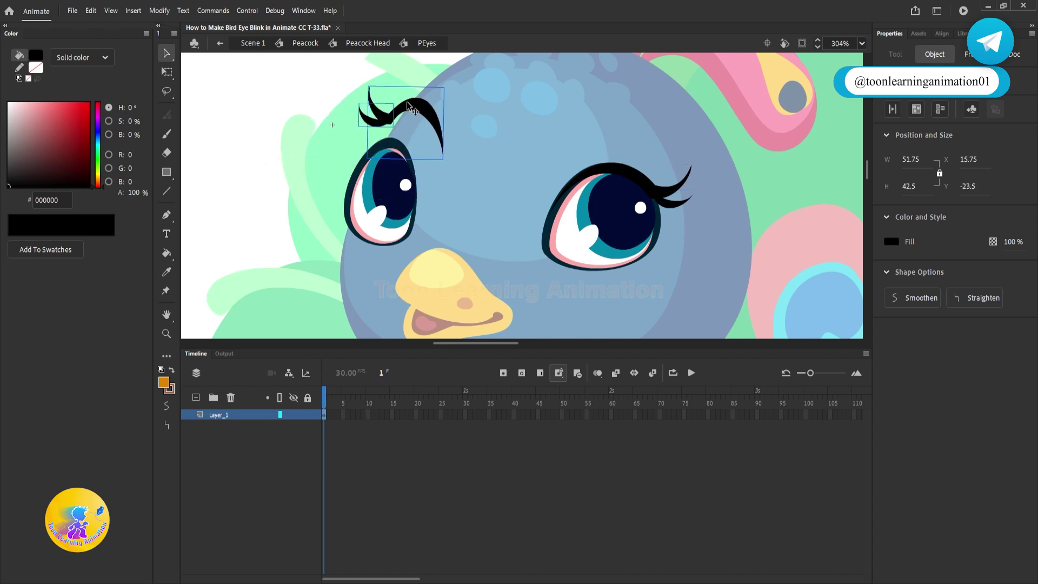
pyautogui.hotkey('ctrl', 'z')
pyautogui.hotkey('ctrl', 'g')
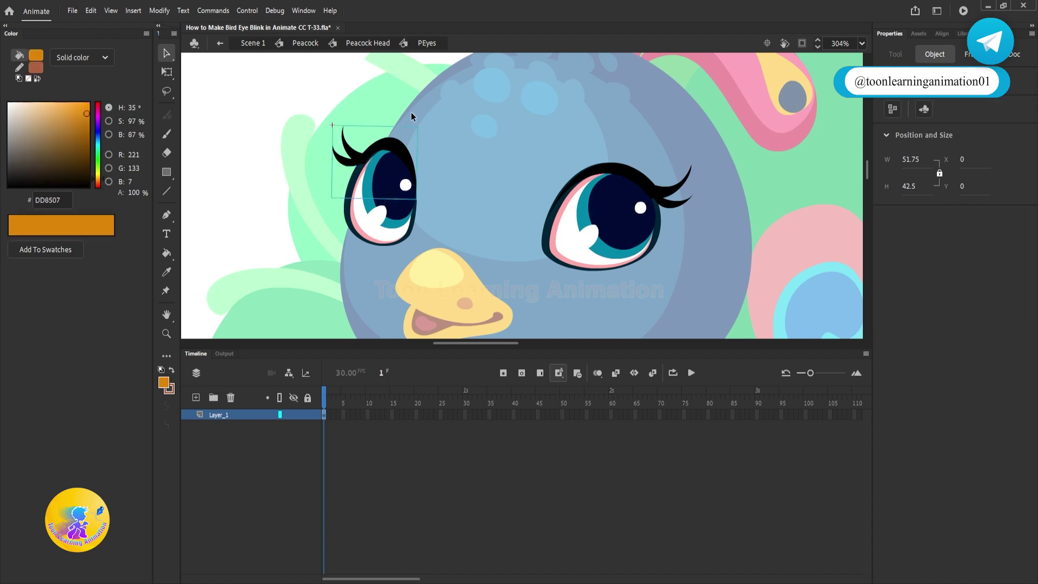
# - Group the right eye's lash pieces and test that both lash groups move as one, undoing each move
pyautogui.click(667, 217)
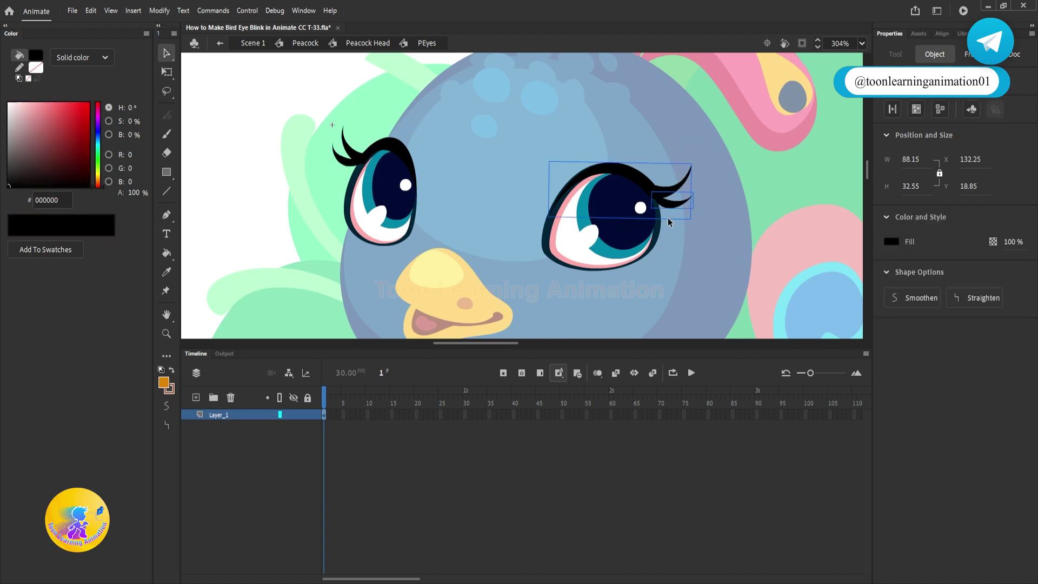
pyautogui.hotkey('ctrl', 'g')
pyautogui.moveTo(666, 189); pyautogui.dragTo(662, 120)
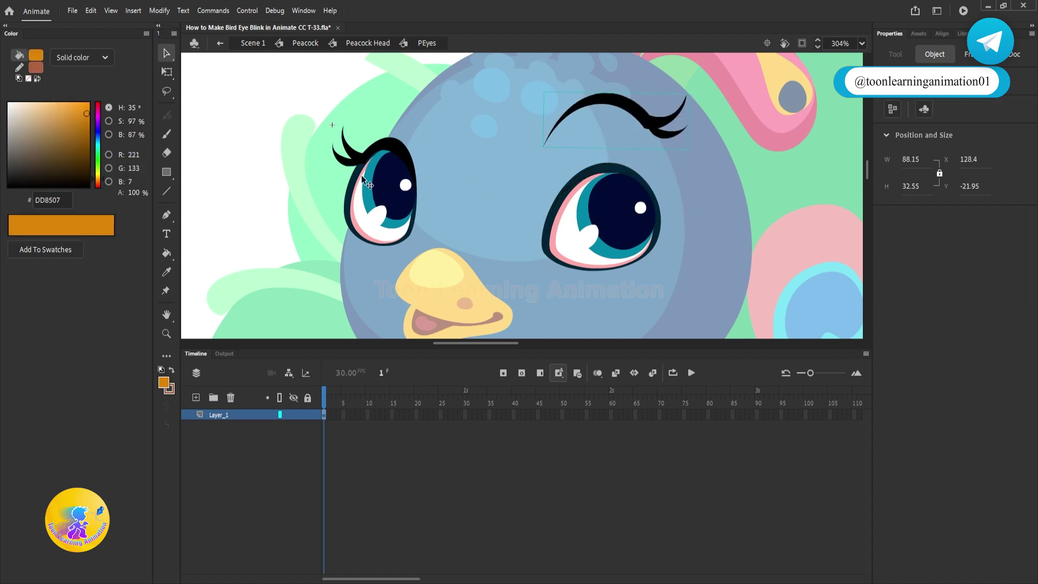
pyautogui.hotkey('ctrl', 'z')
pyautogui.moveTo(353, 152); pyautogui.dragTo(354, 113)
pyautogui.hotkey('ctrl', 'z')
pyautogui.click(524, 136)
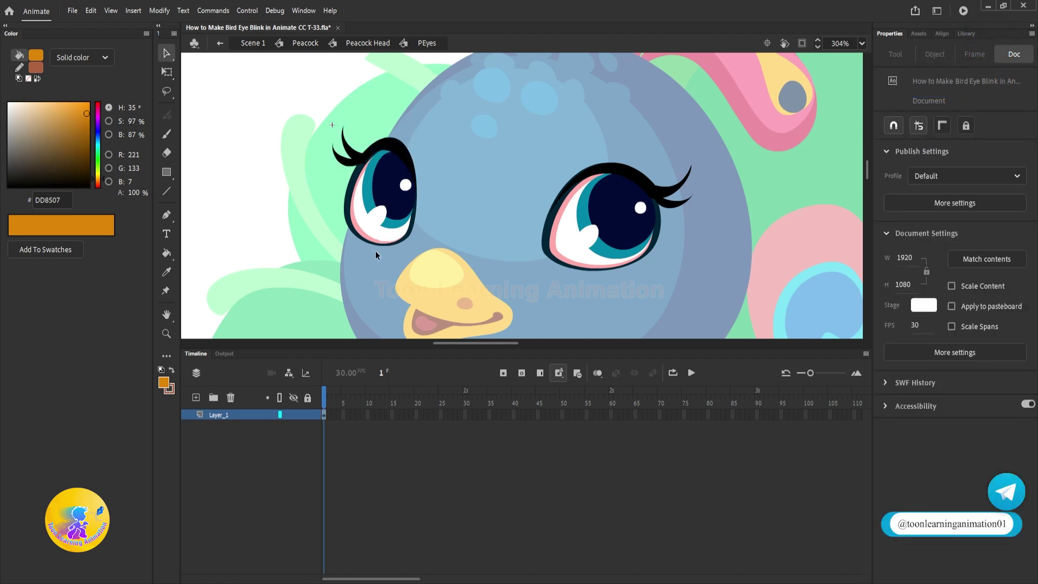
# - Group the left eye's white, pink rim and dark outline shapes, keeping them in their original position
pyautogui.scroll(4, 355, 240)
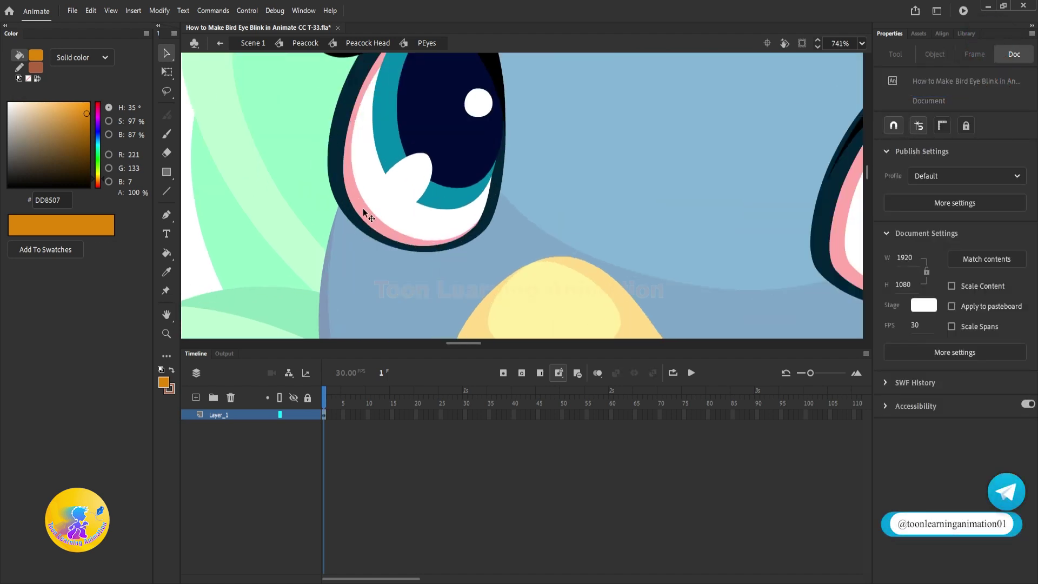
pyautogui.moveTo(371, 227); pyautogui.dragTo(522, 250)
pyautogui.hotkey('ctrl', 'z')
pyautogui.moveTo(388, 245); pyautogui.dragTo(350, 300)
pyautogui.hotkey('ctrl', 'z')
pyautogui.moveTo(421, 229); pyautogui.dragTo(642, 260)
pyautogui.hotkey('ctrl', 'z')
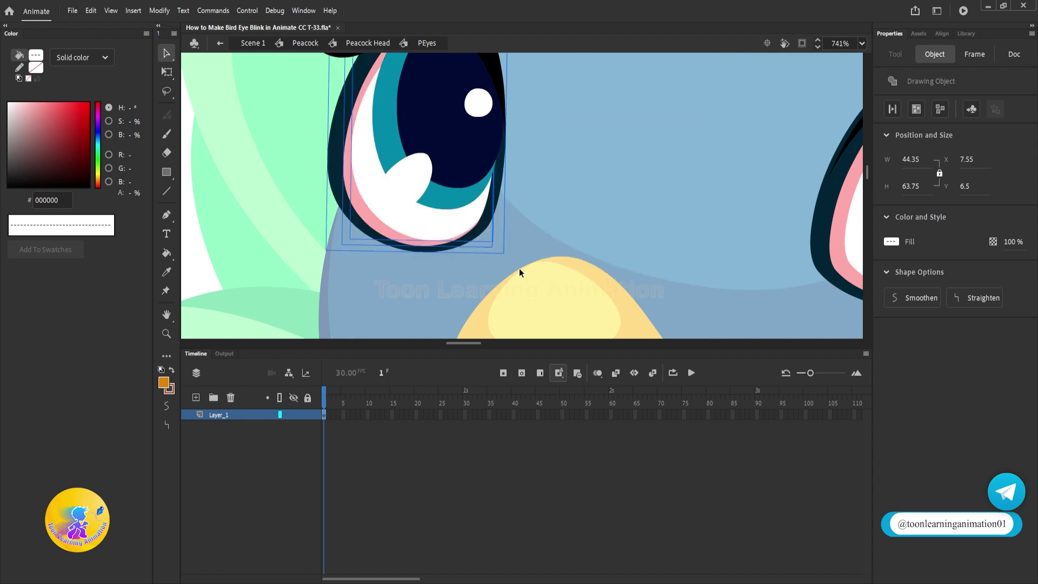
pyautogui.hotkey('ctrl', 'g')
# - Send the left eye's grouped white and outline shapes to the back
pyautogui.scroll(-3, 469, 254)
pyautogui.scroll(2, 460, 217)
pyautogui.scroll(1, 459, 216)
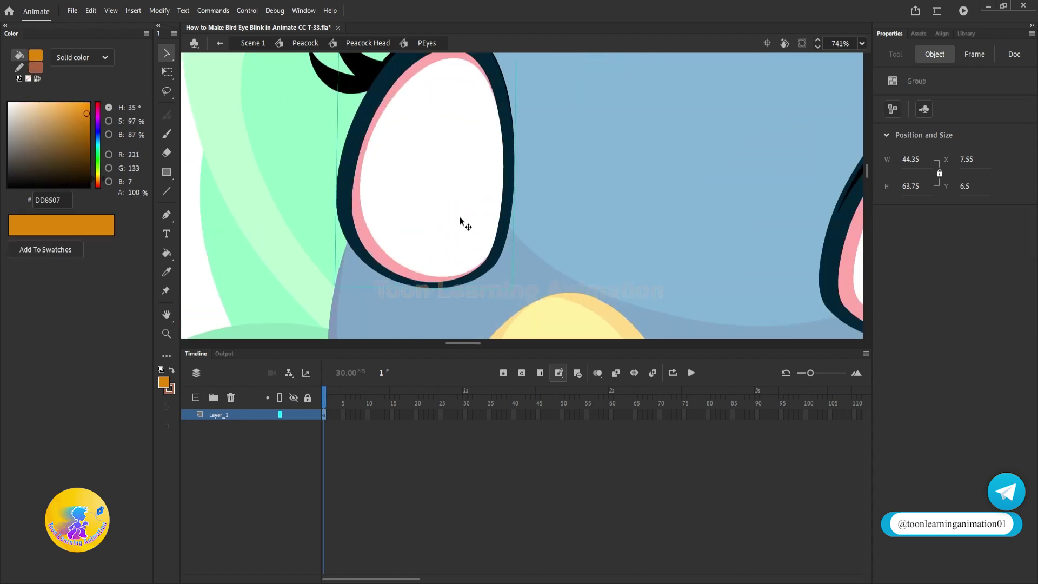
pyautogui.rightClick(460, 218)
pyautogui.moveTo(548, 415)
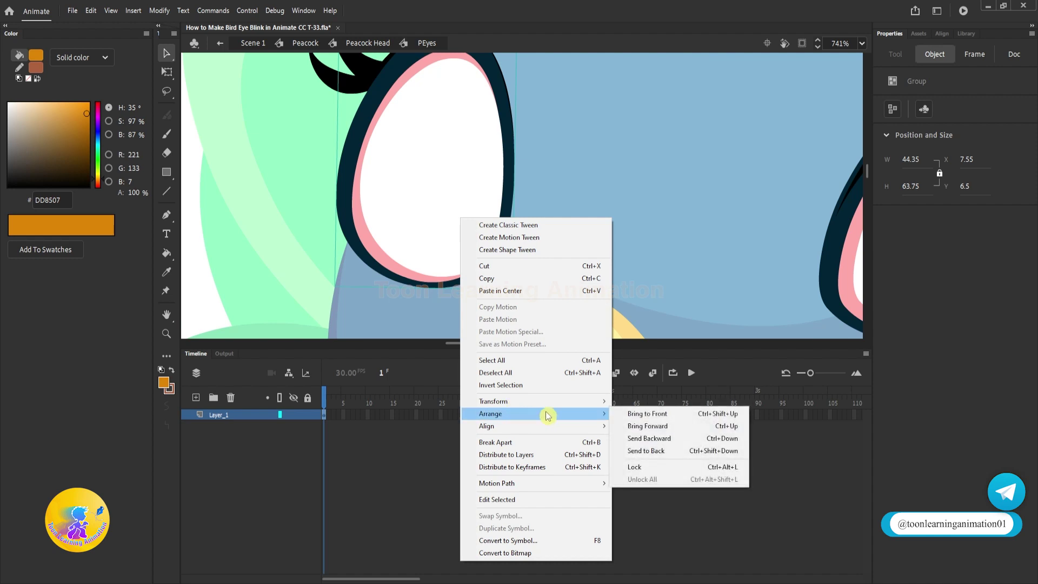
pyautogui.click(646, 450)
pyautogui.scroll(-2, 400, 235)
# - Group the right eye's white, pink rim and dark outline shapes, and send the group to the back
pyautogui.moveTo(560, 255); pyautogui.dragTo(516, 243)
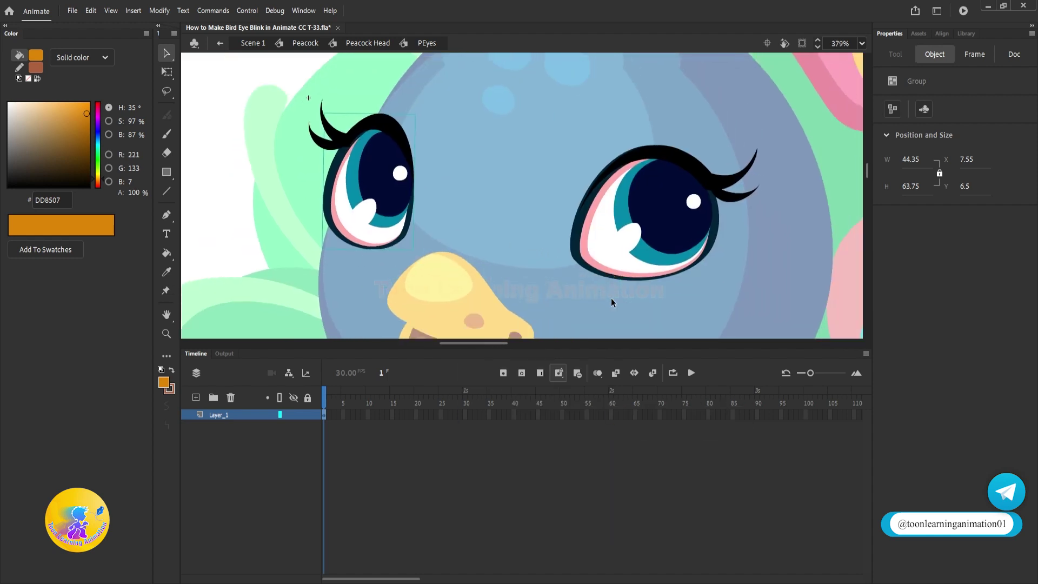
pyautogui.moveTo(612, 281); pyautogui.dragTo(590, 251)
pyautogui.moveTo(600, 262)
pyautogui.mouseDown()
pyautogui.moveTo(584, 277)
pyautogui.moveTo(542, 262)
pyautogui.moveTo(615, 279)
pyautogui.mouseUp()
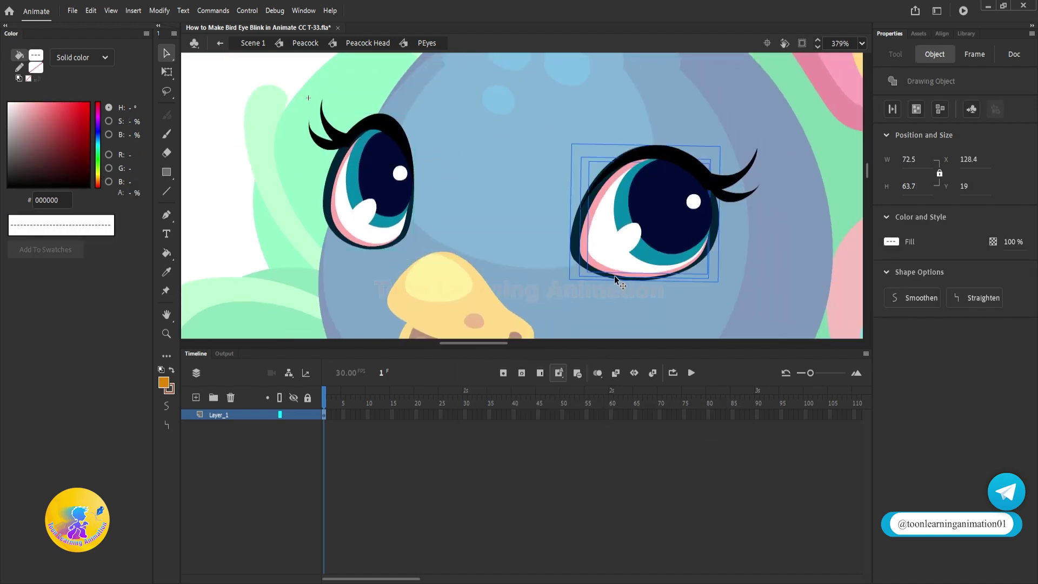
pyautogui.hotkey('ctrl', 'g')
pyautogui.rightClick(605, 266)
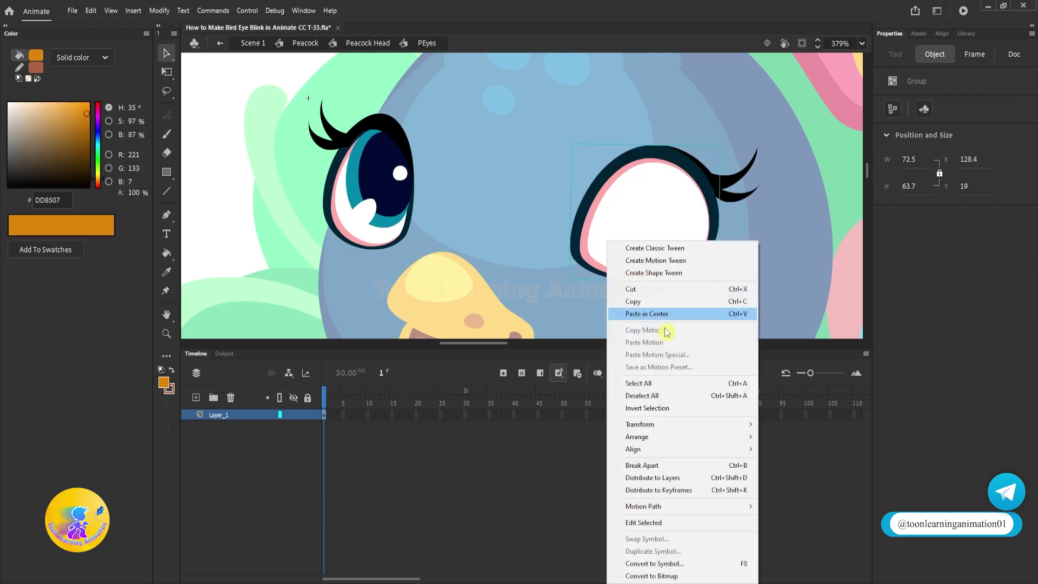
pyautogui.moveTo(654, 442)
pyautogui.click(827, 474)
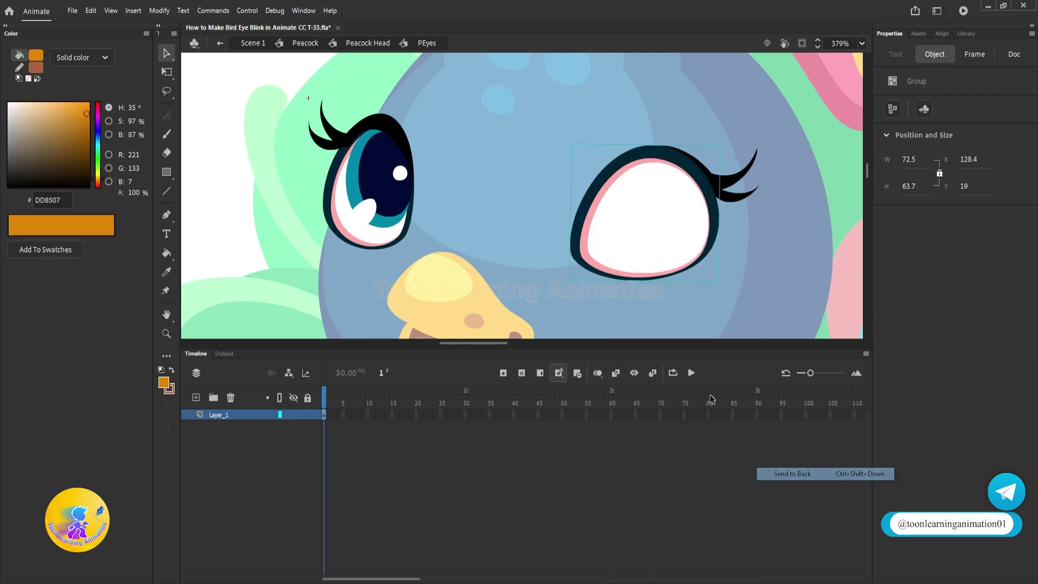
# - Try pulling the right eye's navy pupil out between the eyes, and undo the move
pyautogui.moveTo(742, 276); pyautogui.dragTo(776, 282)
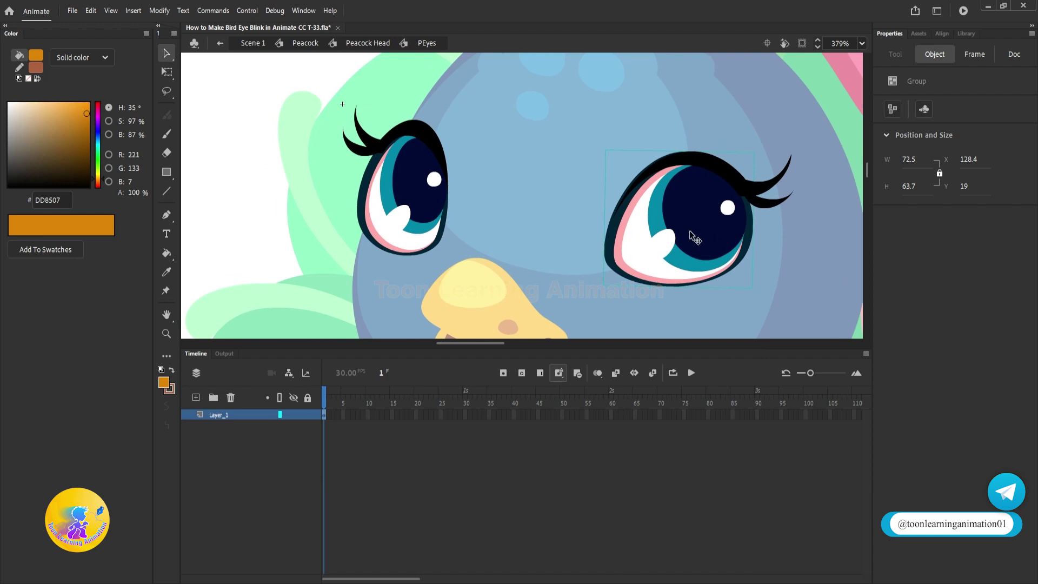
pyautogui.moveTo(697, 228)
pyautogui.mouseDown()
pyautogui.moveTo(489, 237)
pyautogui.moveTo(538, 244)
pyautogui.mouseUp()
pyautogui.hotkey('ctrl', 'z')
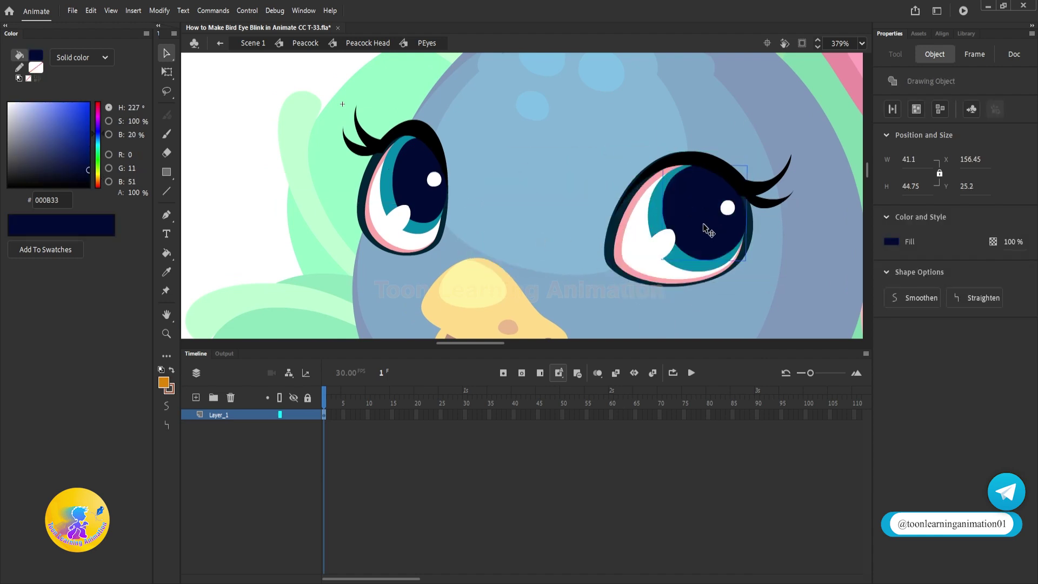
pyautogui.moveTo(705, 228); pyautogui.dragTo(564, 242)
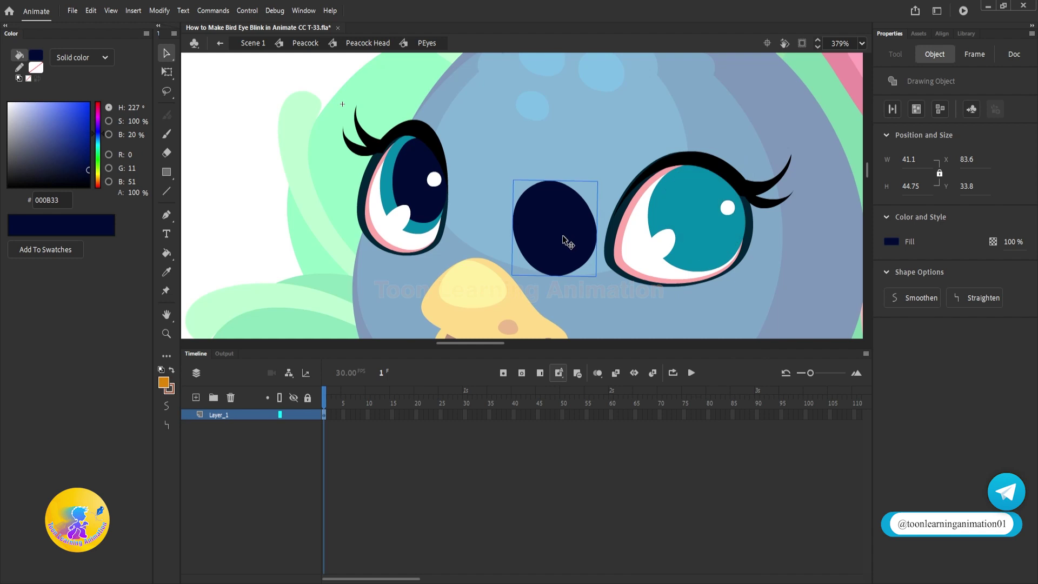
pyautogui.hotkey('ctrl', 'z')
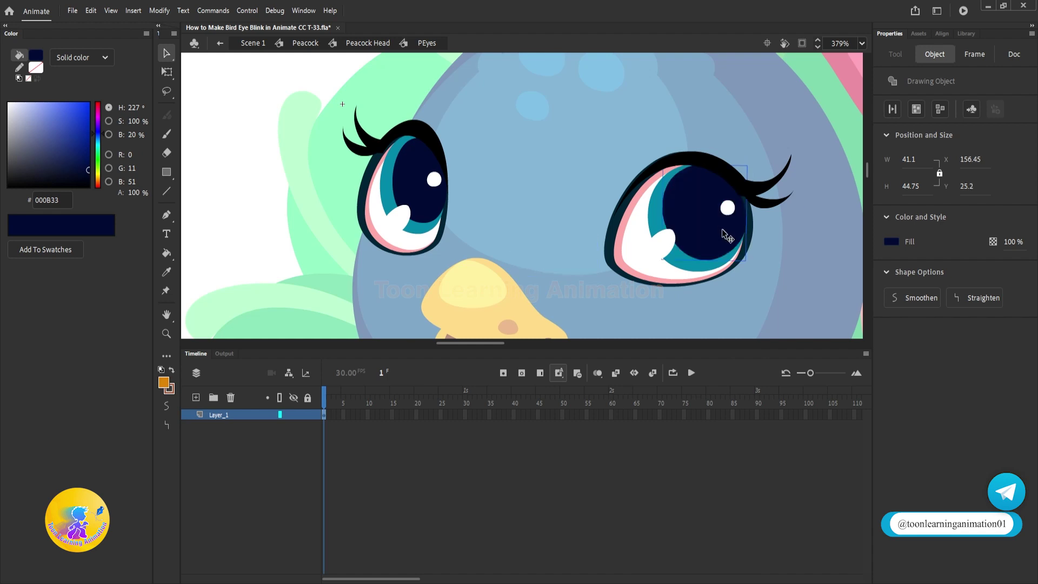
# - Draw a circle about 53 px across on the peacock's forehead between the eyes
pyautogui.click(167, 174)
pyautogui.click(227, 207)
pyautogui.moveTo(520, 120); pyautogui.dragTo(556, 175)
# - Fill the forehead circle with the pupil's navy colour 000B33
pyautogui.press('v')
pyautogui.click(518, 139)
pyautogui.press('i')
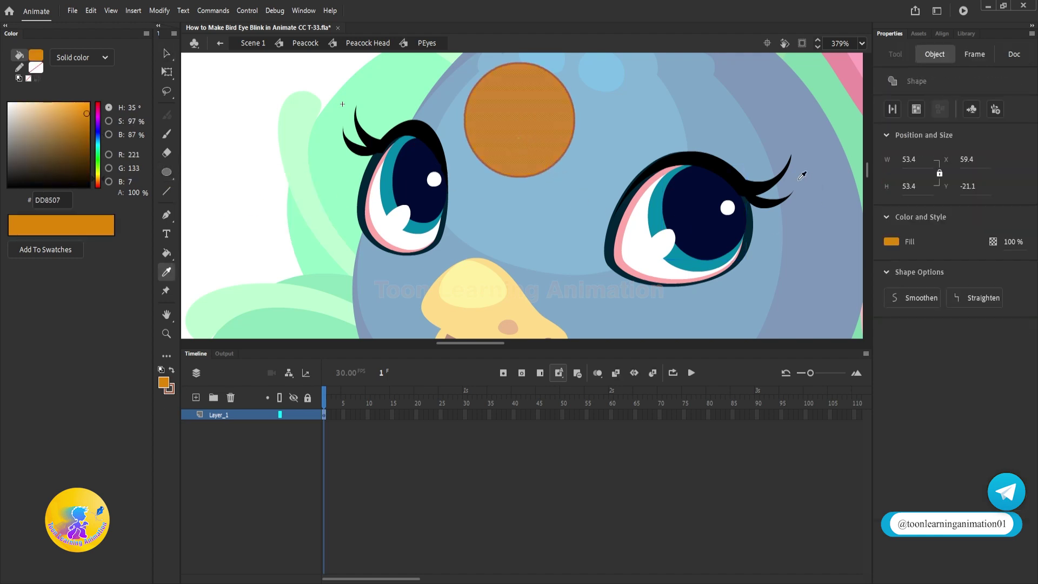
pyautogui.click(707, 202)
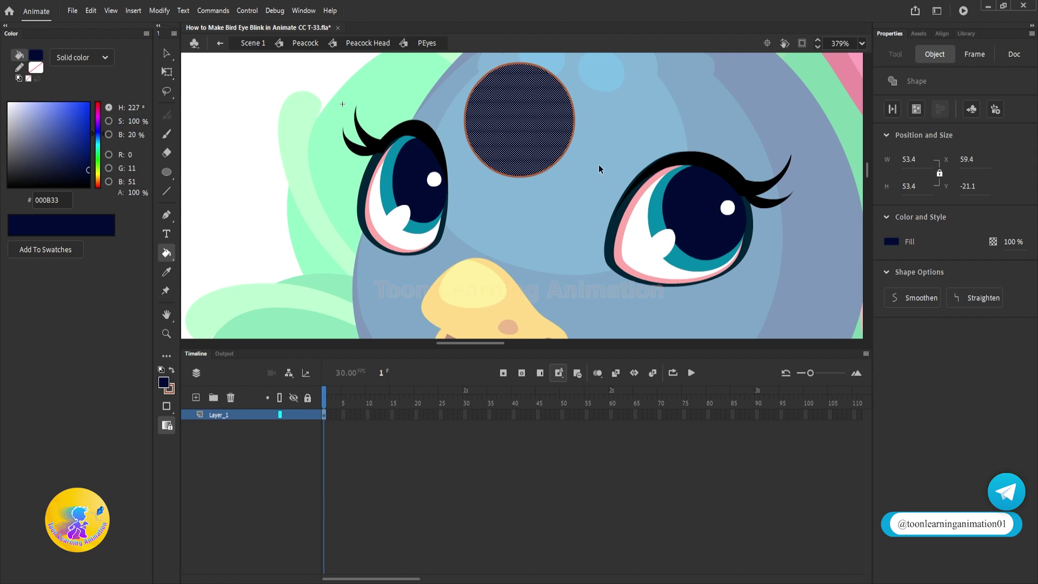
pyautogui.press('v')
pyautogui.click(565, 172)
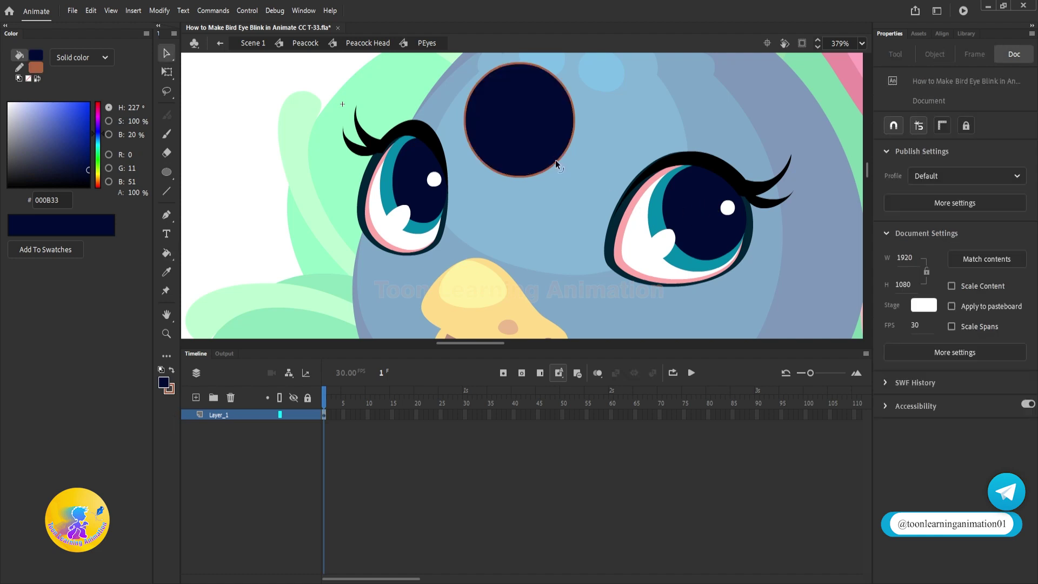
# - Delete the navy circle's outline, then move the fill down between the two eyes and group it
pyautogui.click(555, 160)
pyautogui.press('Delete')
pyautogui.moveTo(531, 131); pyautogui.dragTo(545, 205)
pyautogui.hotkey('ctrl', 'g')
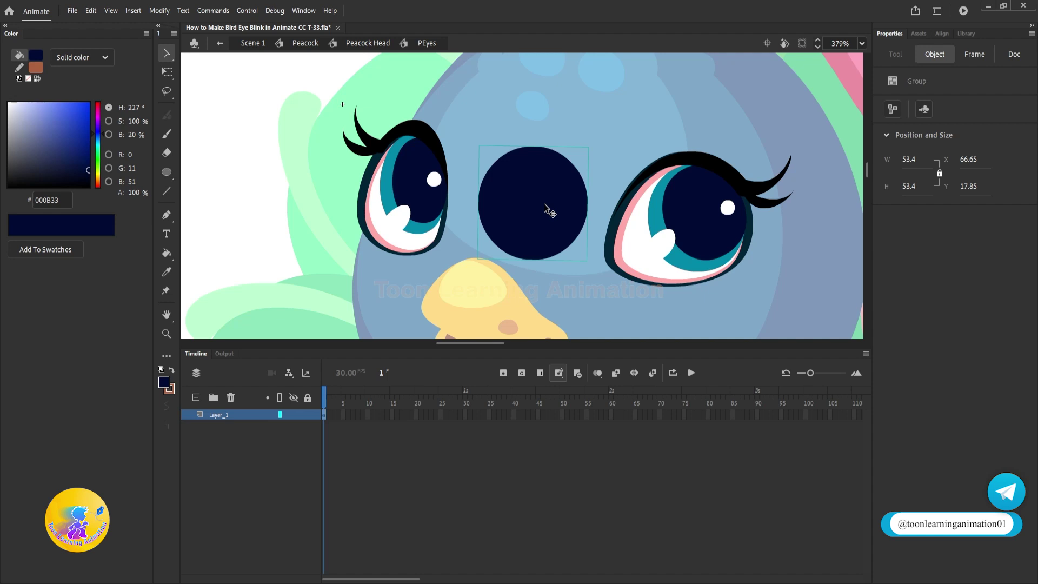
# - Remove the right eye's teal iris shape and duplicate the navy circle above the original
pyautogui.click(689, 268)
pyautogui.moveTo(686, 269)
pyautogui.mouseDown()
pyautogui.moveTo(581, 381)
pyautogui.moveTo(446, 354)
pyautogui.moveTo(527, 300)
pyautogui.moveTo(562, 162)
pyautogui.moveTo(569, 145)
pyautogui.moveTo(591, 137)
pyautogui.mouseUp()
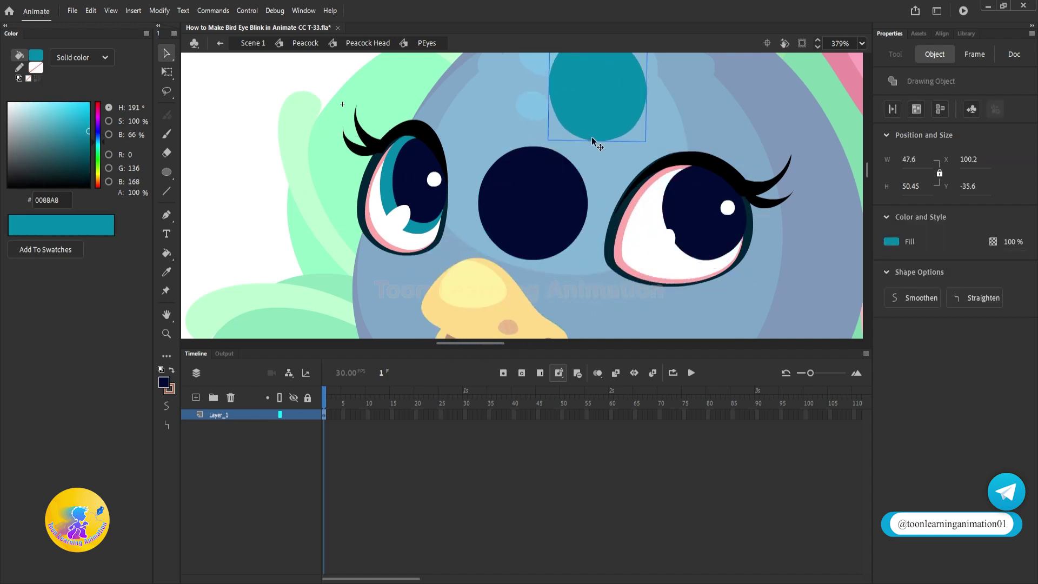
pyautogui.scroll(2, 676, 125)
pyautogui.moveTo(545, 253); pyautogui.dragTo(516, 134)
pyautogui.moveTo(609, 144); pyautogui.dragTo(721, 132)
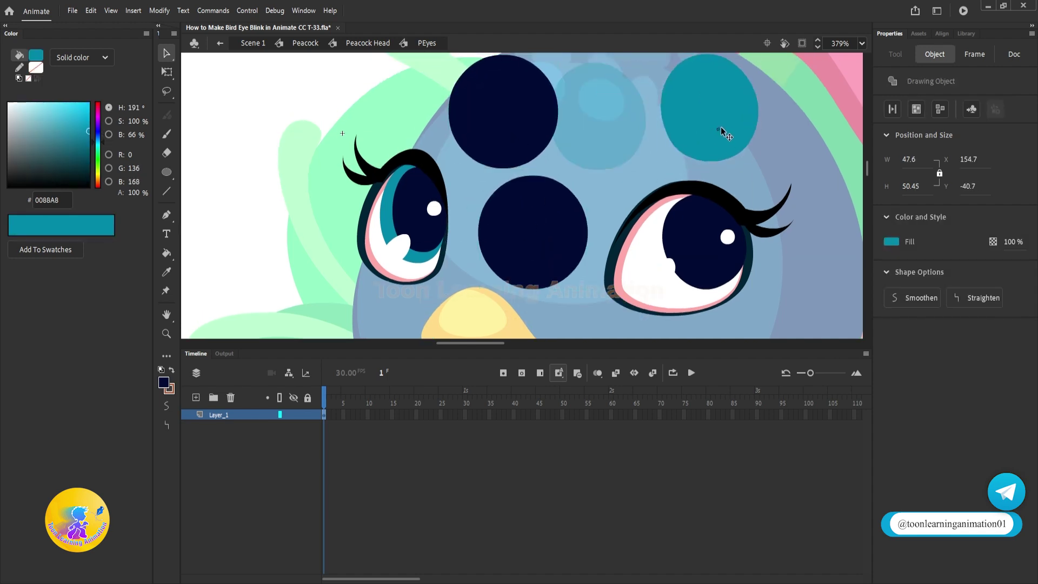
pyautogui.press('Delete')
# - Break apart the upper navy circle, recolor it with the iris teal 0088A8 and regroup it
pyautogui.click(528, 130)
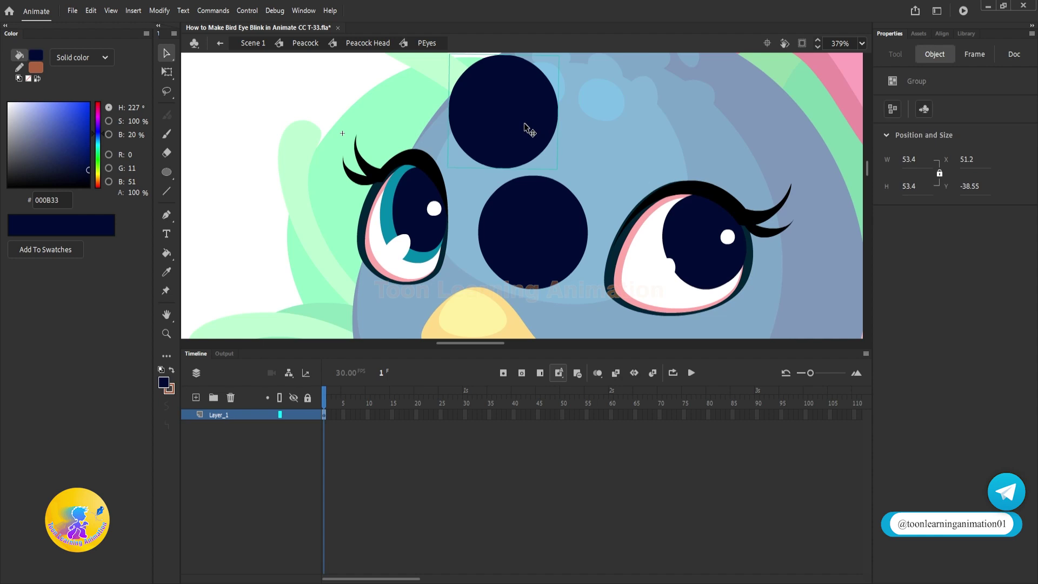
pyautogui.hotkey('ctrl', 'b')
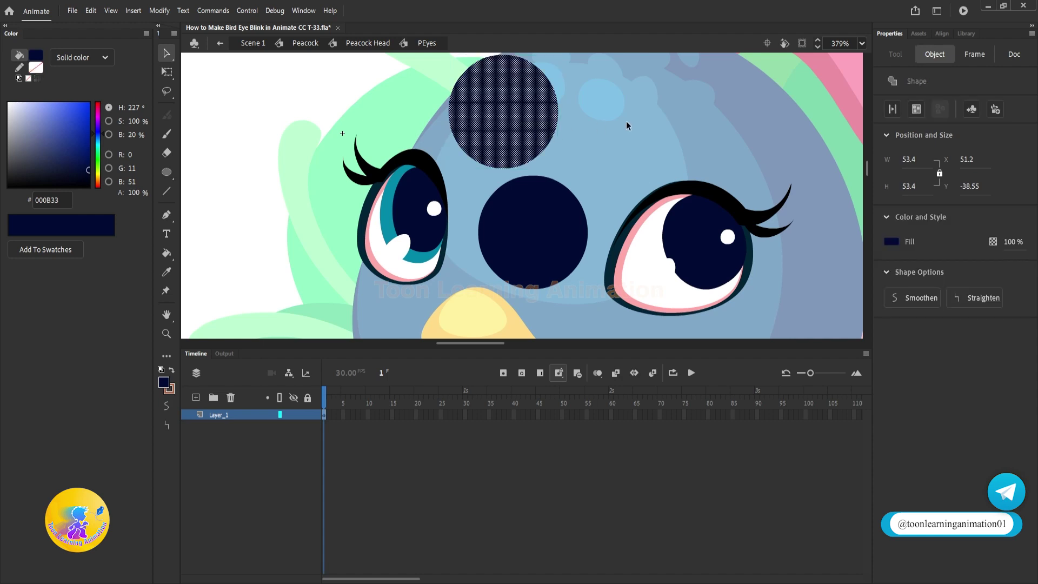
pyautogui.click(627, 124)
pyautogui.click(515, 125)
pyautogui.press('i')
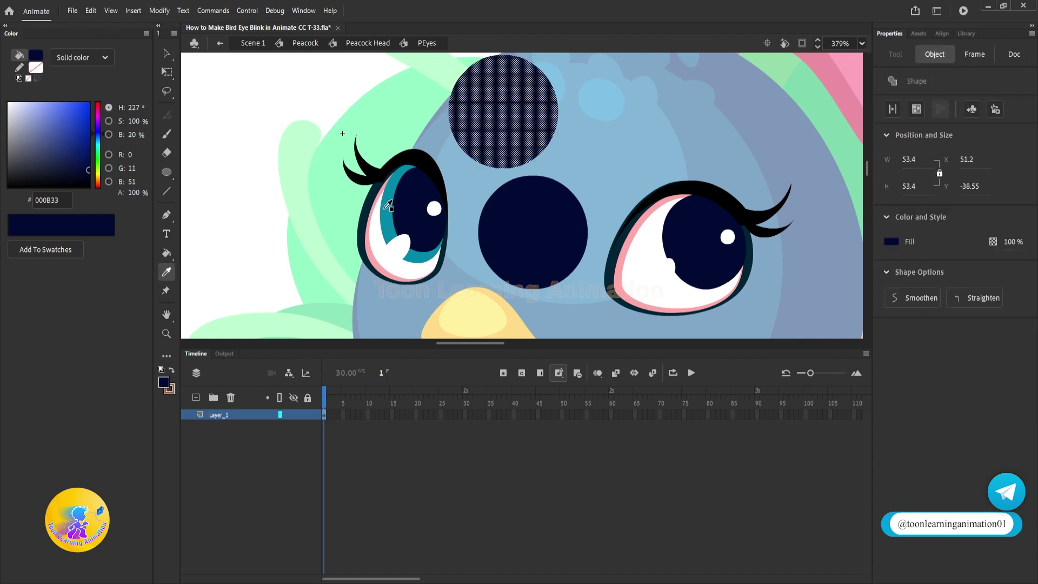
pyautogui.click(388, 206)
pyautogui.press('v')
pyautogui.click(626, 168)
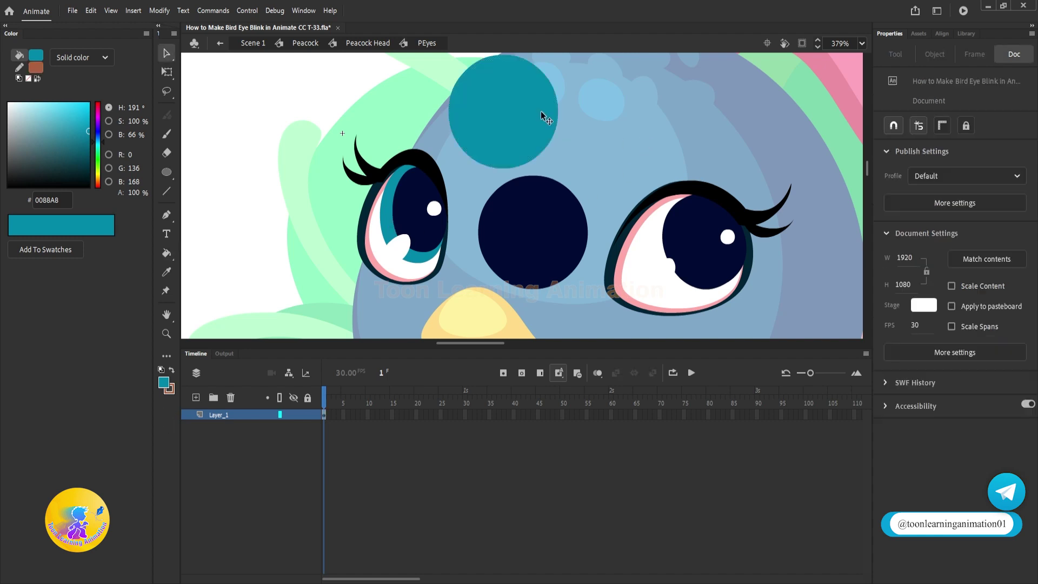
pyautogui.click(541, 112)
pyautogui.hotkey('ctrl', 'g')
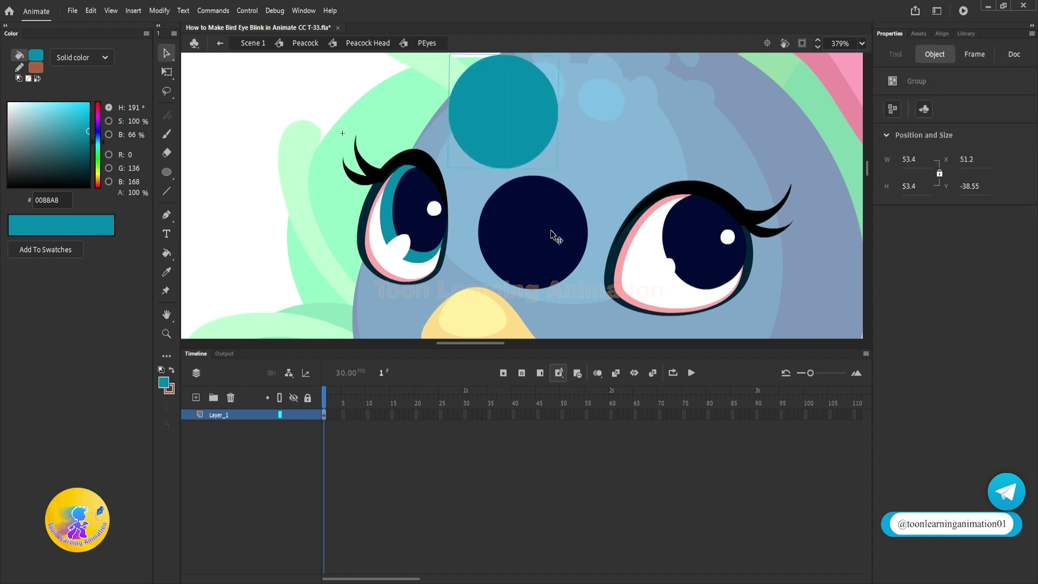
# - Shrink the timeline area to give the stage more height around the eyes and beak
pyautogui.click(555, 236)
pyautogui.moveTo(576, 346); pyautogui.dragTo(551, 473)
pyautogui.moveTo(635, 174); pyautogui.dragTo(637, 218)
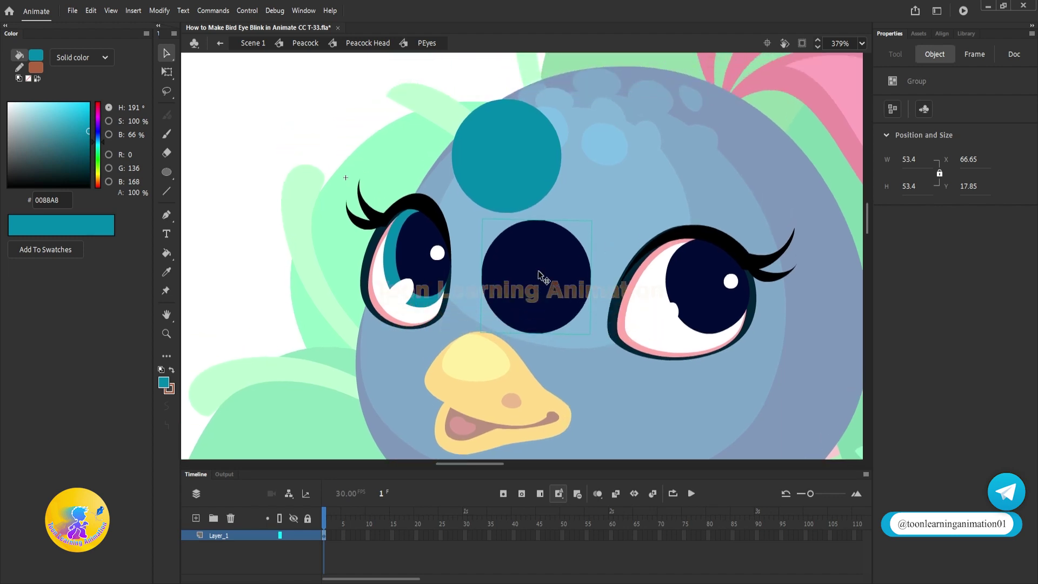
# - Place the teal circle over the navy circle and scale it up evenly from its centre to about 78 px
pyautogui.click(524, 175)
pyautogui.moveTo(524, 170); pyautogui.dragTo(551, 286)
pyautogui.press('q')
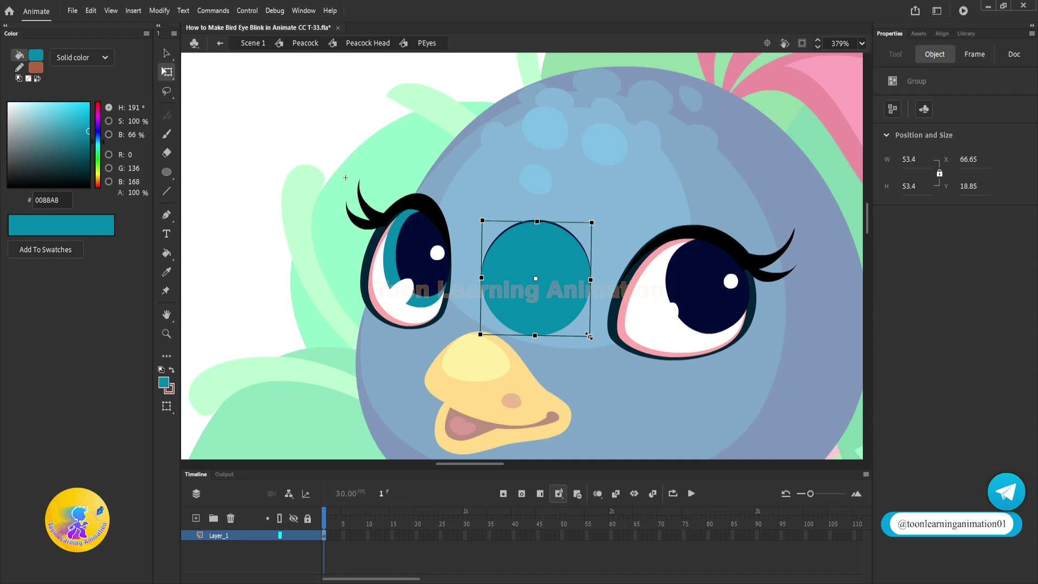
pyautogui.moveTo(588, 336); pyautogui.dragTo(614, 363)
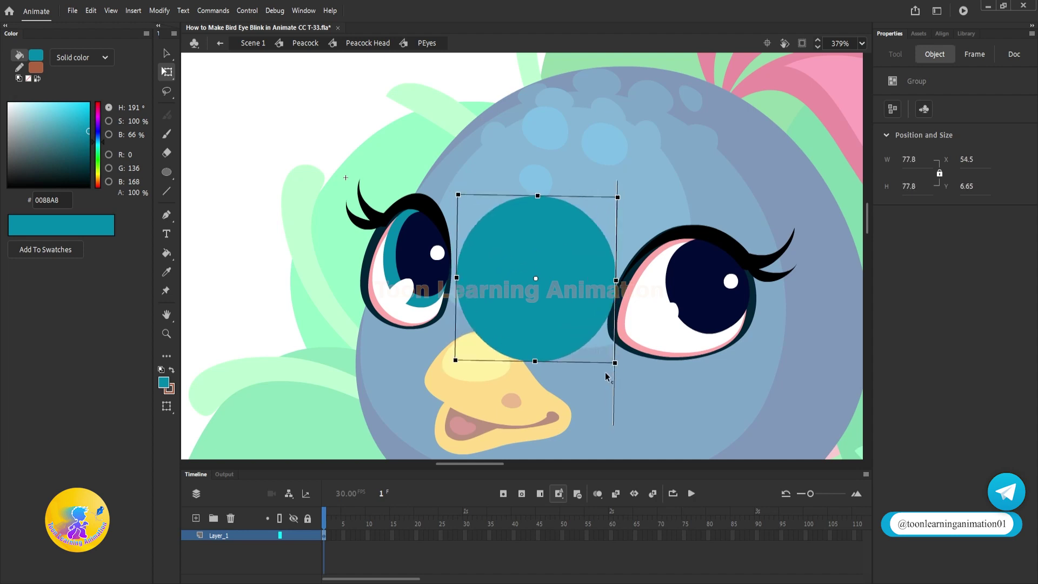
# - Send the large teal circle to the back so the navy pupil circle sits in front of it
pyautogui.rightClick(567, 309)
pyautogui.moveTo(663, 438)
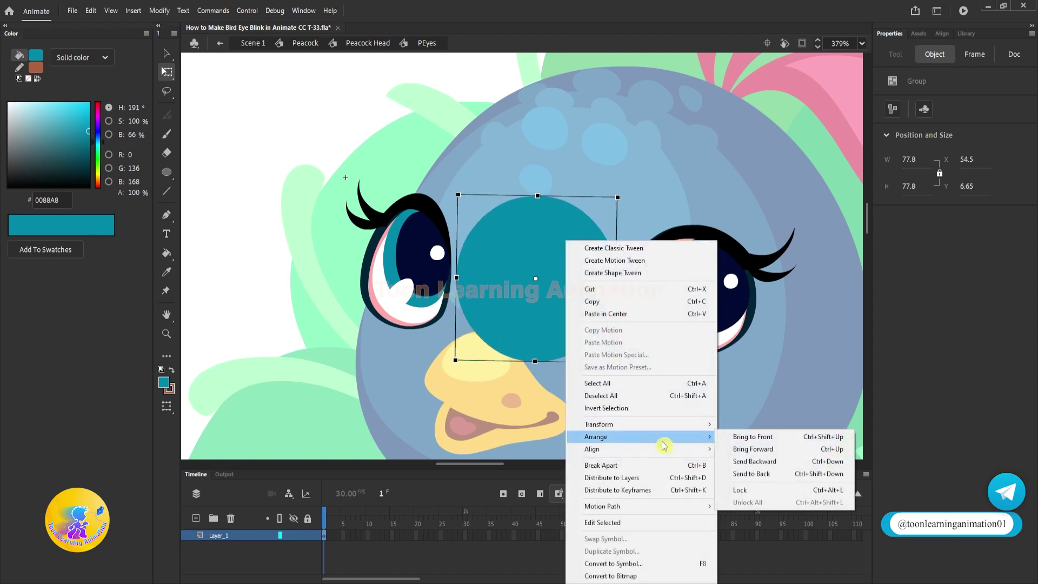
pyautogui.click(790, 475)
# - Squeeze the navy and teal circles together into an oval about 53 by 60 px and move it up onto the forehead
pyautogui.click(581, 269)
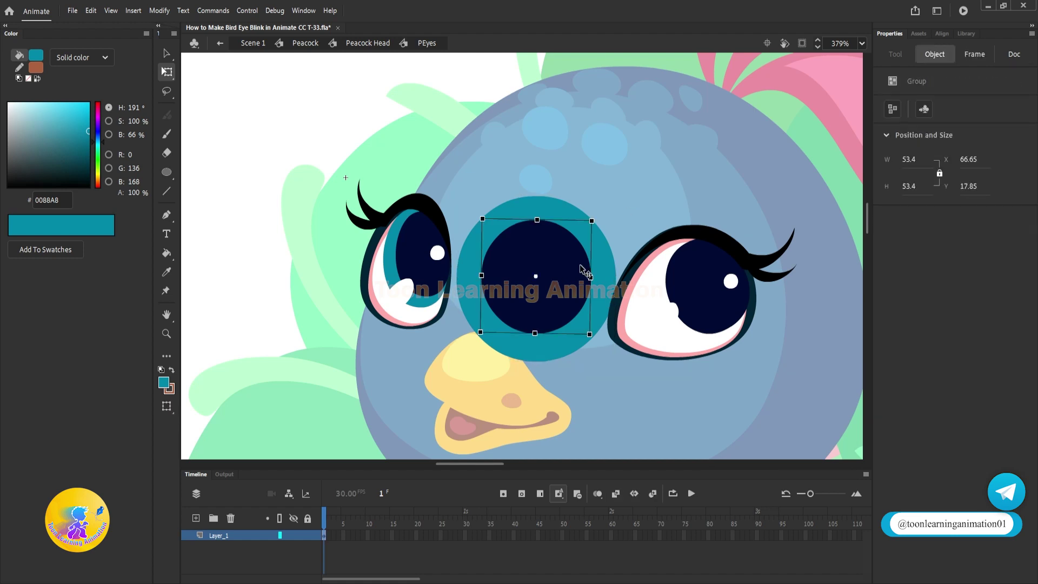
pyautogui.click(614, 260)
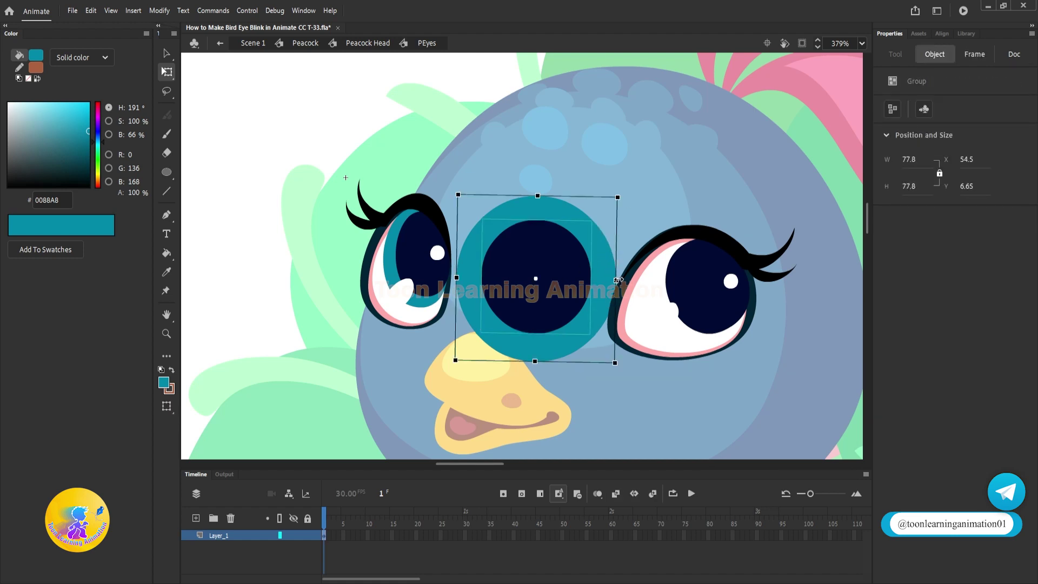
pyautogui.moveTo(617, 279)
pyautogui.mouseDown()
pyautogui.moveTo(598, 279)
pyautogui.moveTo(607, 279)
pyautogui.mouseUp()
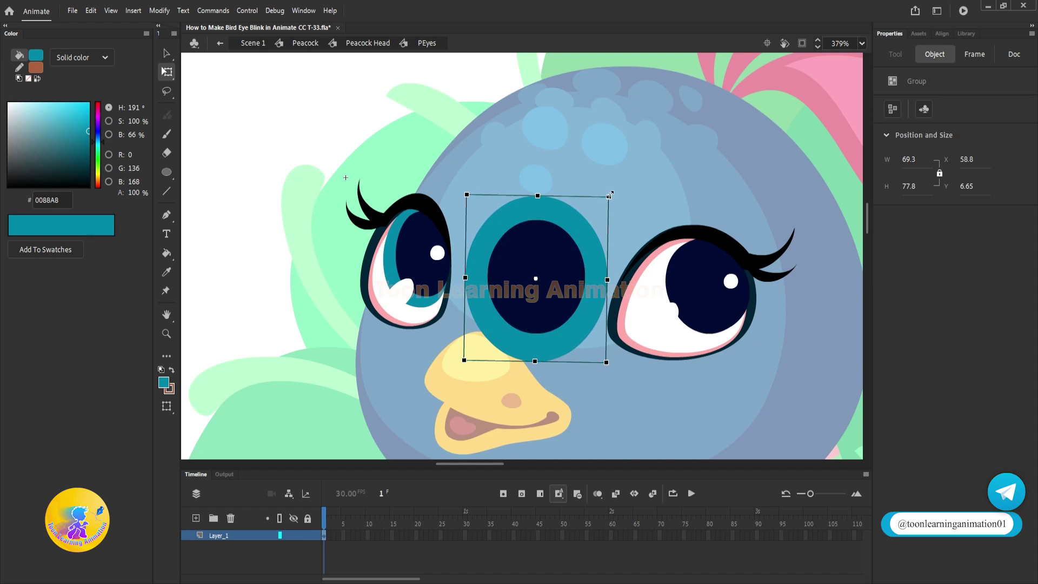
pyautogui.moveTo(611, 193); pyautogui.dragTo(587, 227)
pyautogui.moveTo(579, 332); pyautogui.dragTo(590, 344)
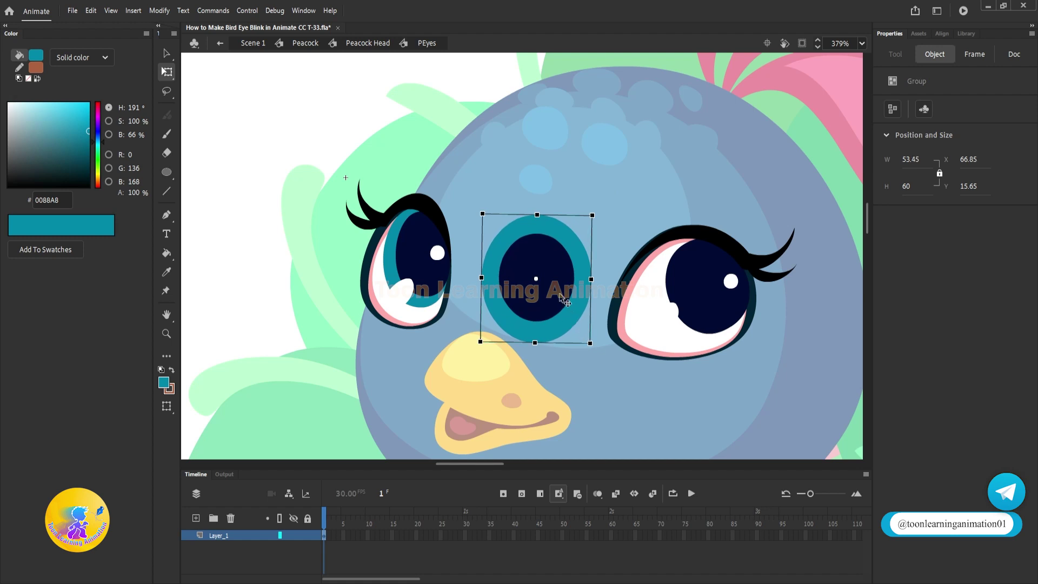
pyautogui.moveTo(564, 300); pyautogui.dragTo(589, 222)
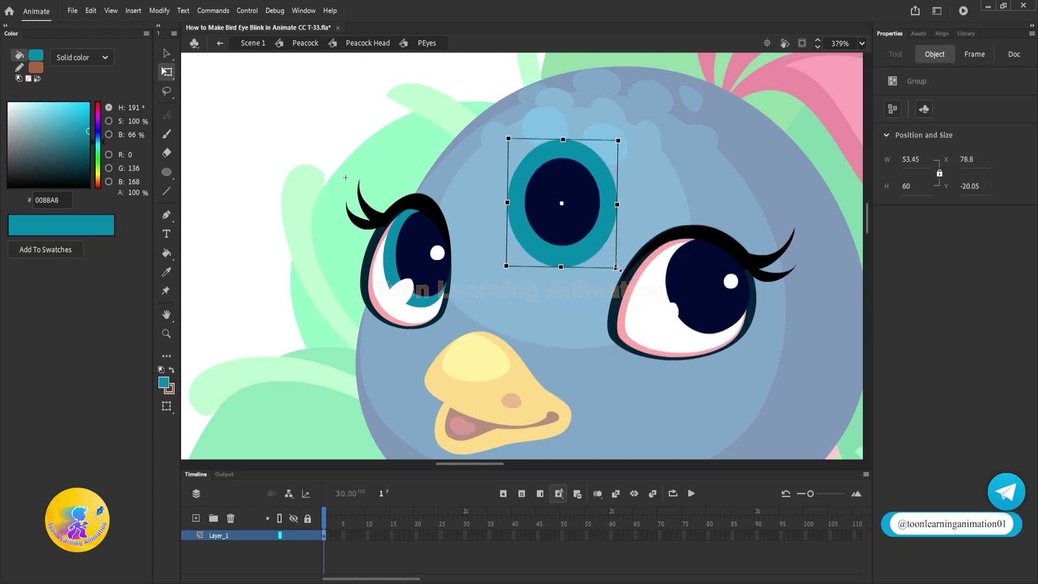
pyautogui.click(631, 207)
# - Enlarge the navy pupil inside the oval group evenly from its centre to about 42 by 47 px
pyautogui.doubleClick(582, 225)
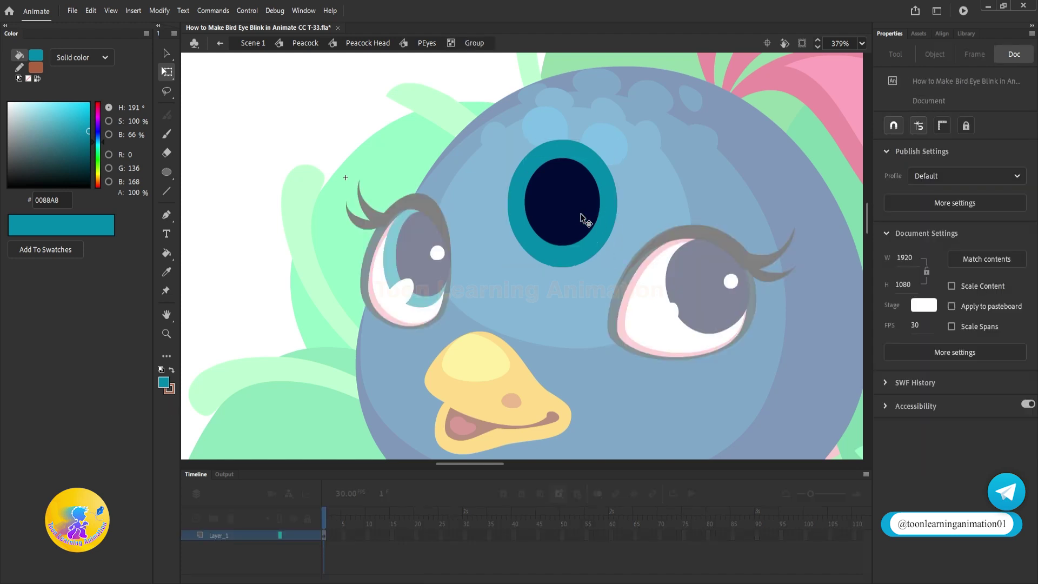
pyautogui.click(584, 220)
pyautogui.moveTo(597, 245); pyautogui.dragTo(604, 253)
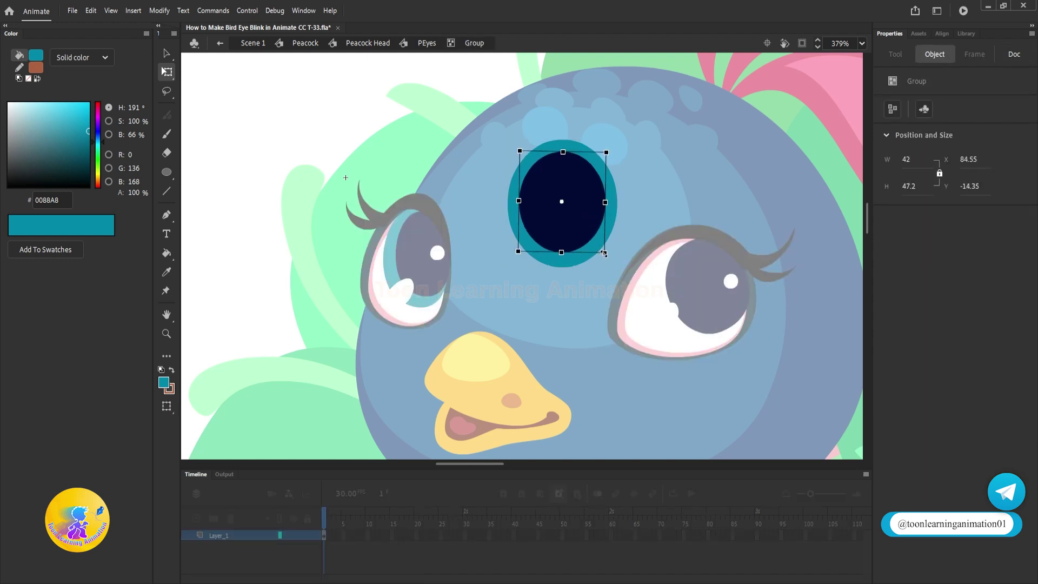
pyautogui.doubleClick(650, 170)
pyautogui.press('v')
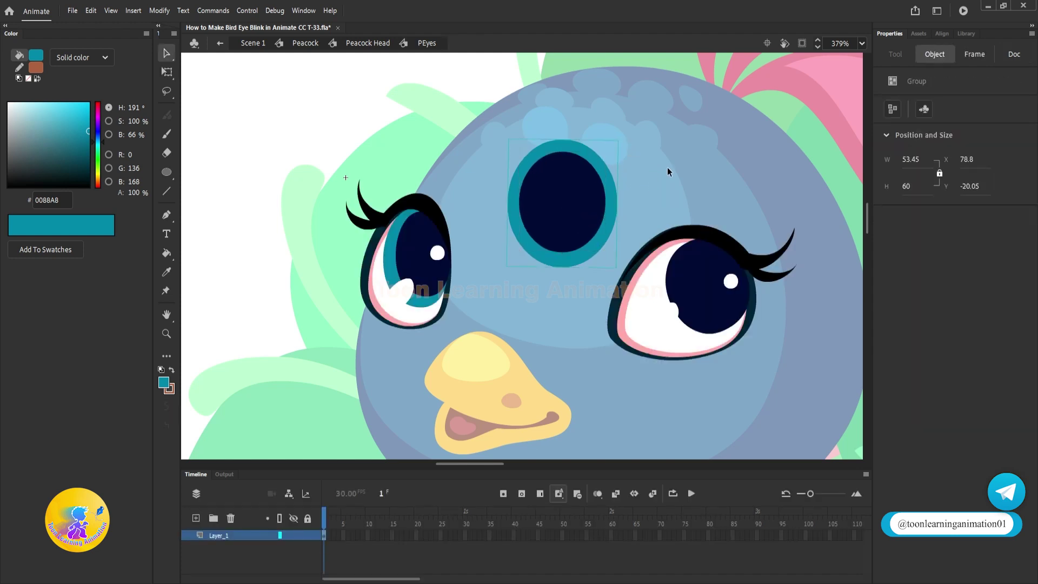
# - Open the teal iris shape inside the nested groups and copy its fill colour code 0088A8
pyautogui.click(668, 170)
pyautogui.moveTo(699, 184); pyautogui.dragTo(667, 204)
pyautogui.scroll(5, 561, 271)
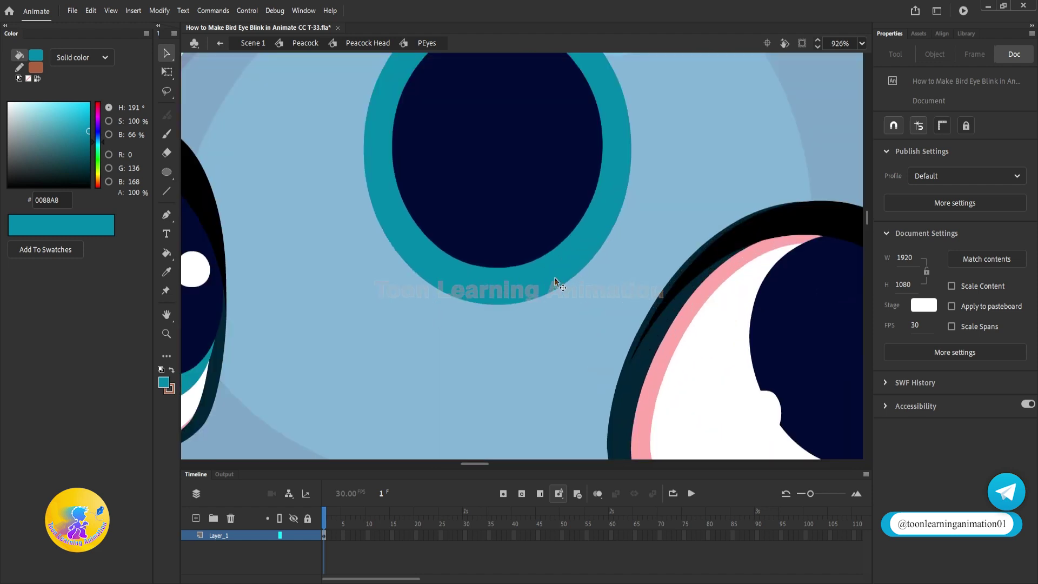
pyautogui.doubleClick(558, 270)
pyautogui.scroll(-4, 551, 294)
pyautogui.scroll(2, 531, 279)
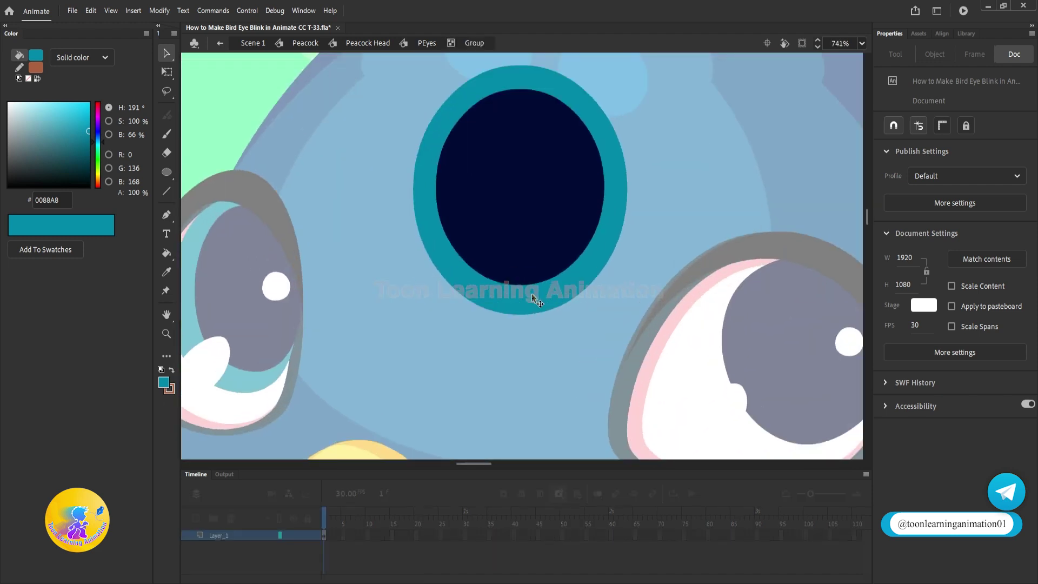
pyautogui.doubleClick(532, 297)
pyautogui.click(558, 316)
pyautogui.click(541, 246)
pyautogui.moveTo(689, 163); pyautogui.dragTo(710, 211)
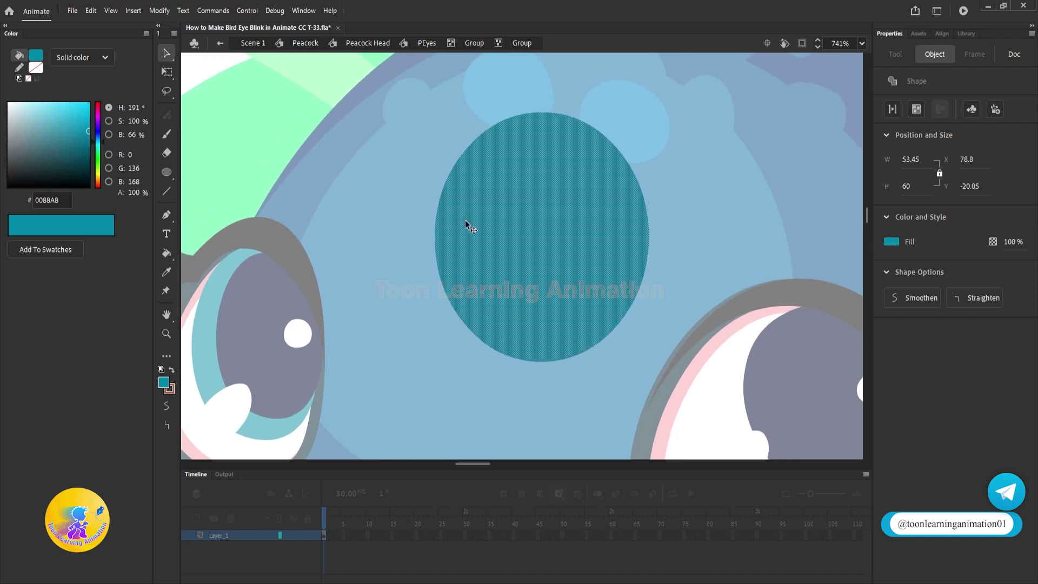
pyautogui.moveTo(70, 200); pyautogui.dragTo(1, 196)
pyautogui.hotkey('ctrl', 'c')
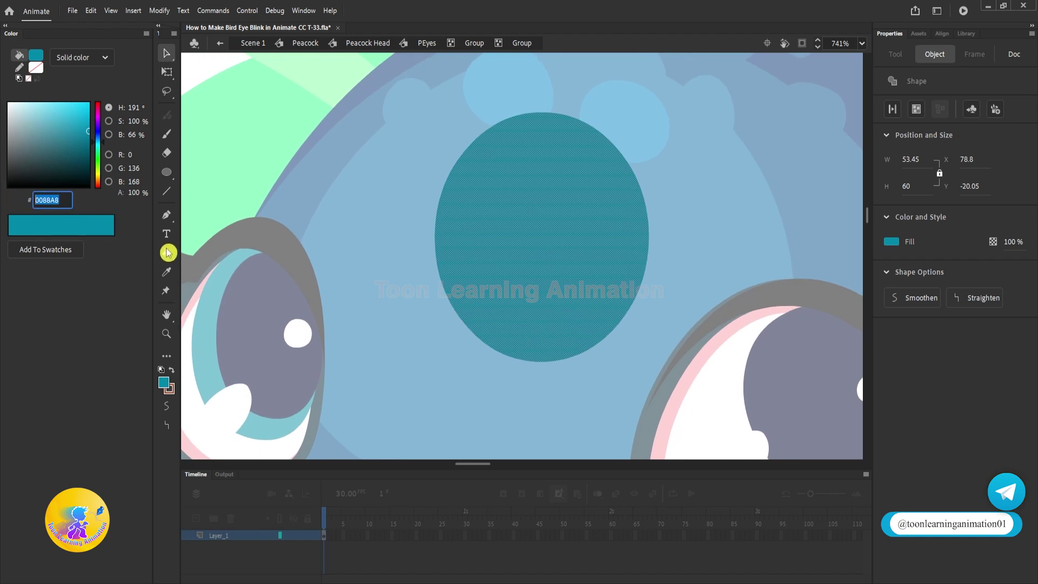
pyautogui.click(305, 161)
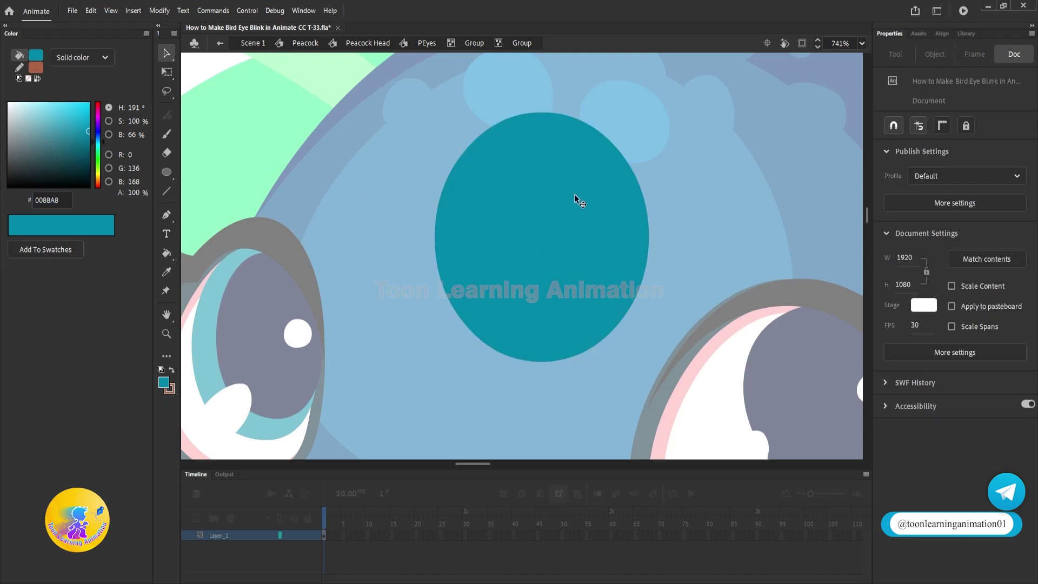
# - Give the iris oval a radial gradient fill with the outer colour stop set to 0088A8
pyautogui.click(556, 239)
pyautogui.click(84, 56)
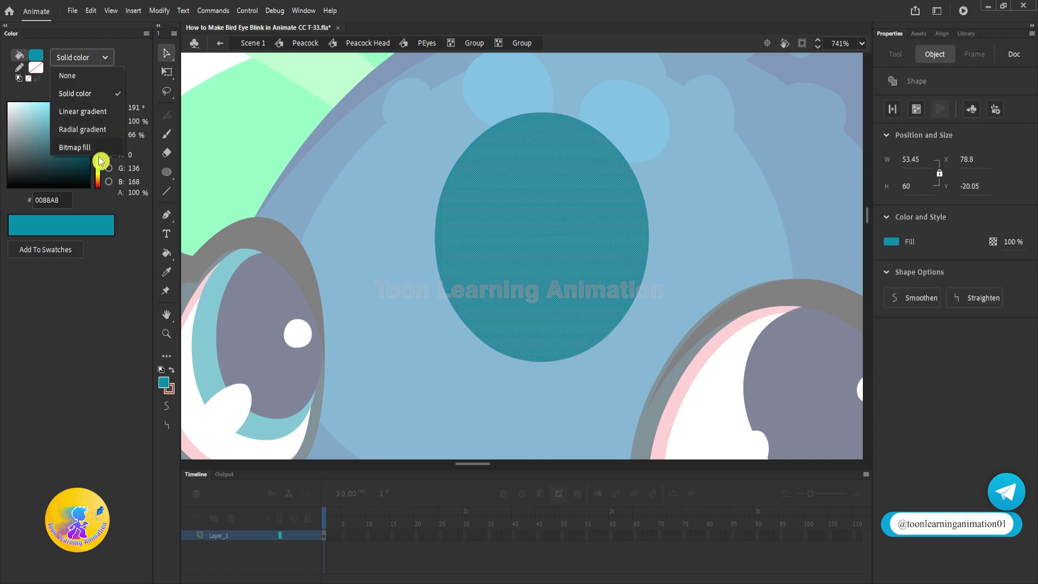
pyautogui.click(73, 130)
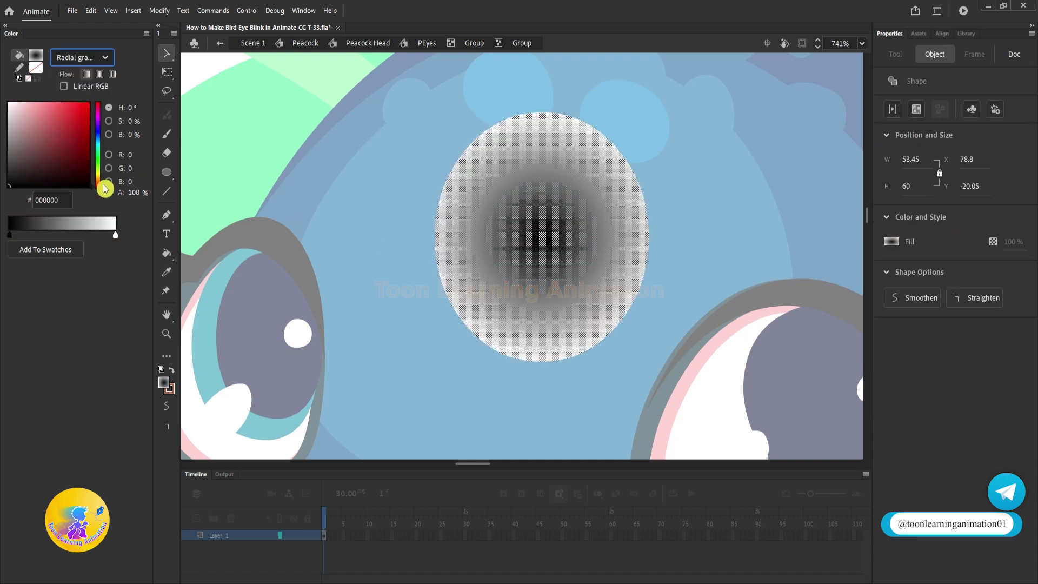
pyautogui.click(116, 235)
pyautogui.click(59, 196)
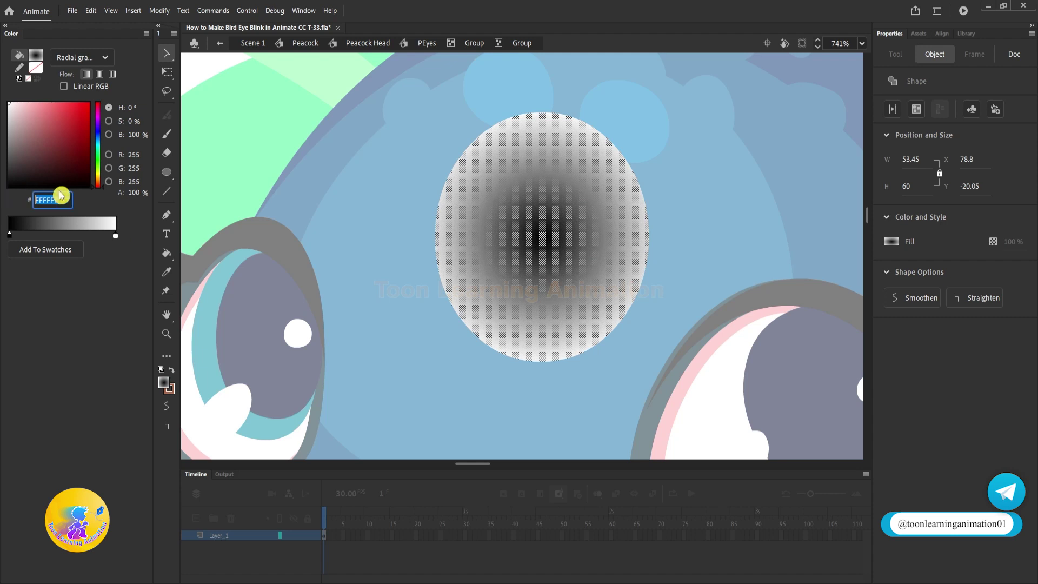
pyautogui.write('0088A8')
pyautogui.press('Return')
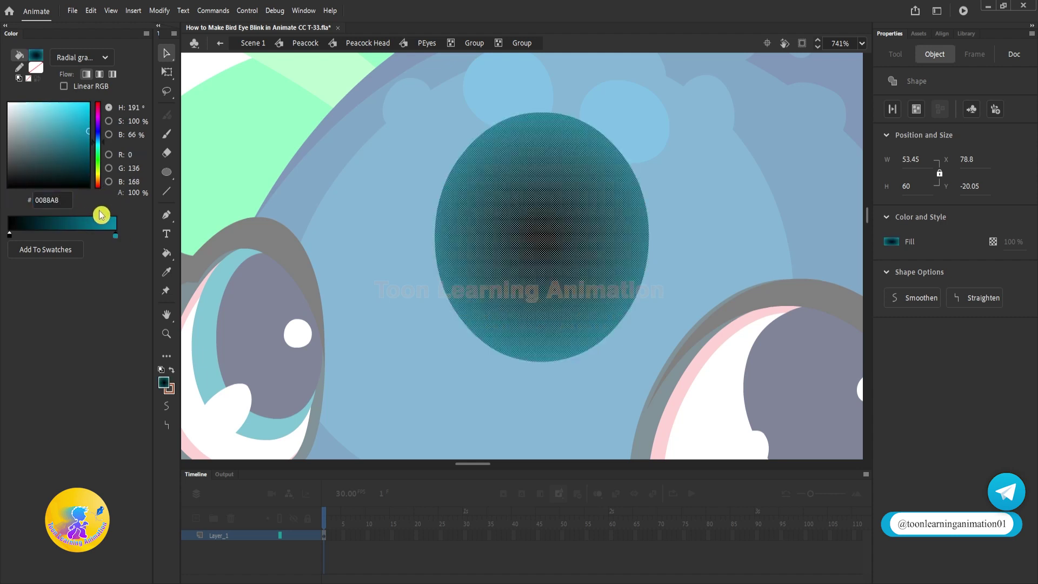
pyautogui.click(663, 209)
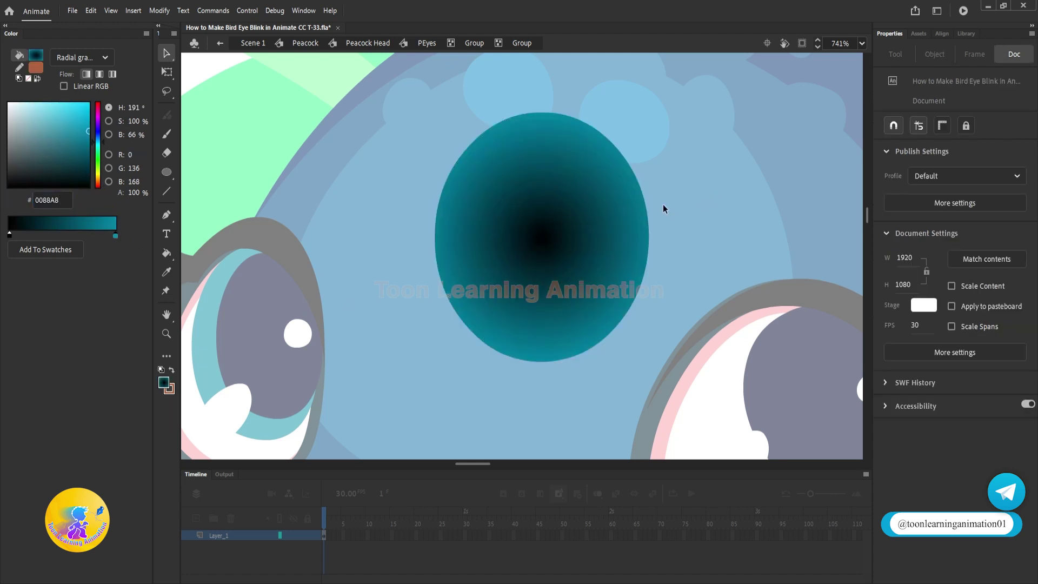
# - Recolor the iris gradient's inner stop from 0088A8 to the brighter cyan 2FCEF3 and leave the iris group
pyautogui.click(540, 243)
pyautogui.click(9, 234)
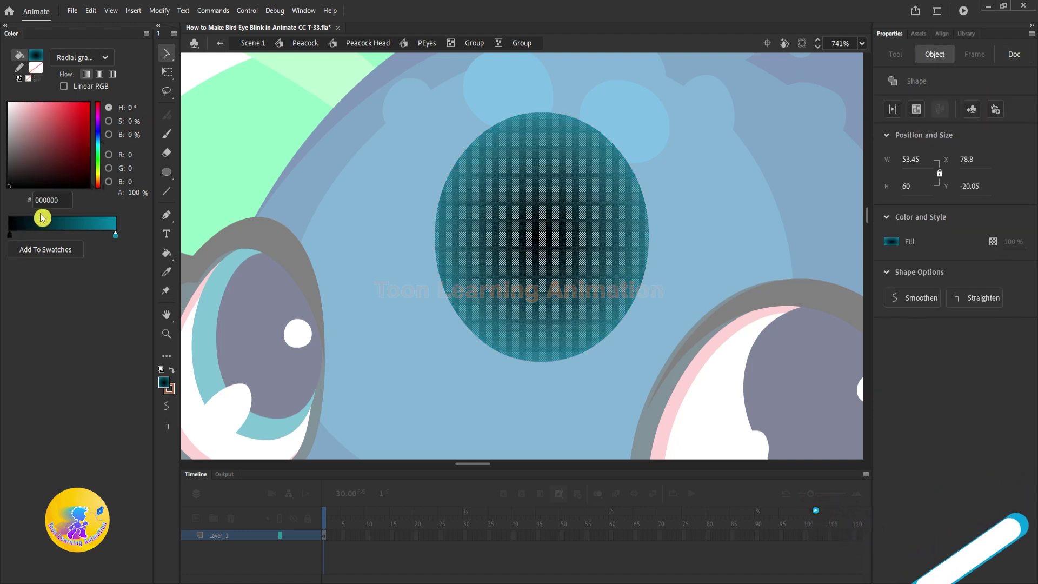
pyautogui.moveTo(67, 199); pyautogui.dragTo(3, 195)
pyautogui.hotkey('ctrl', 'v')
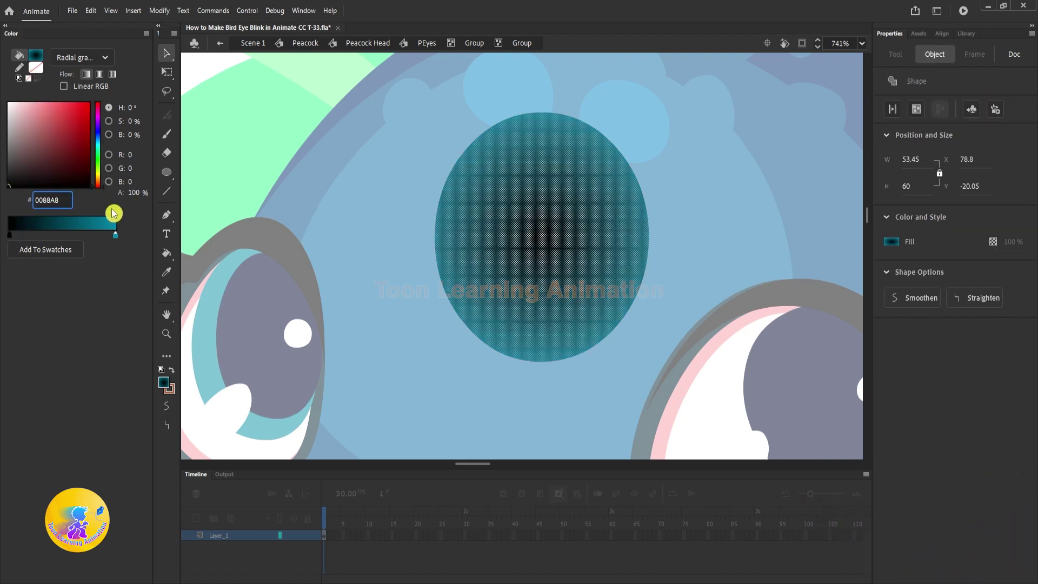
pyautogui.press('Return')
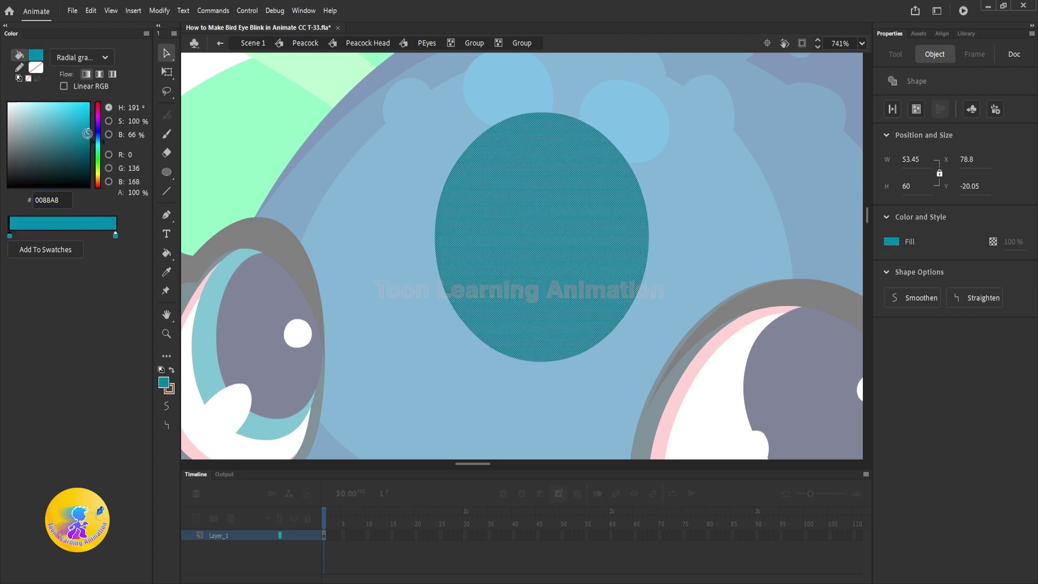
pyautogui.moveTo(87, 133)
pyautogui.mouseDown()
pyautogui.moveTo(88, 114)
pyautogui.moveTo(73, 106)
pyautogui.mouseUp()
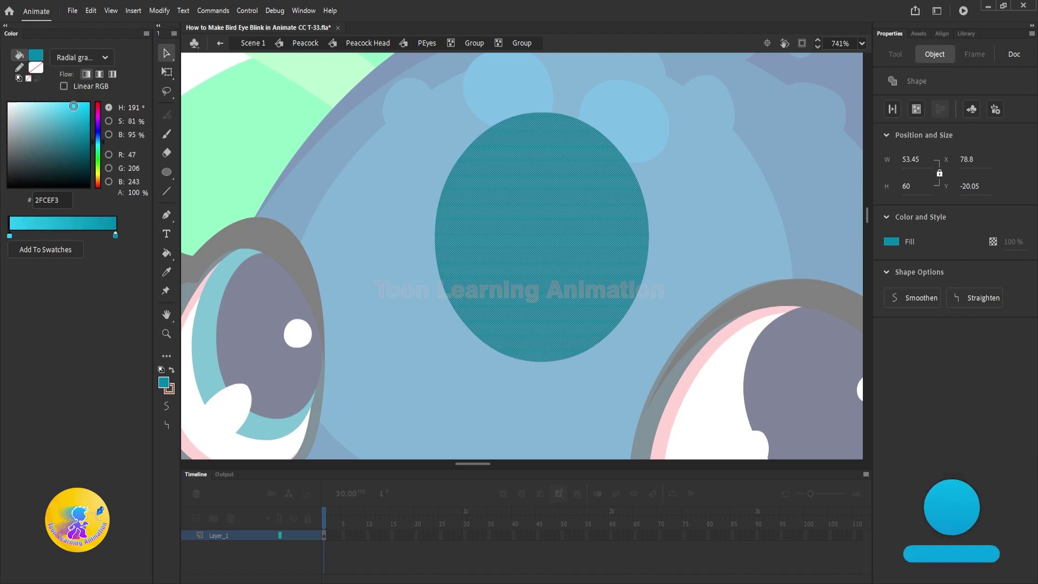
pyautogui.doubleClick(735, 189)
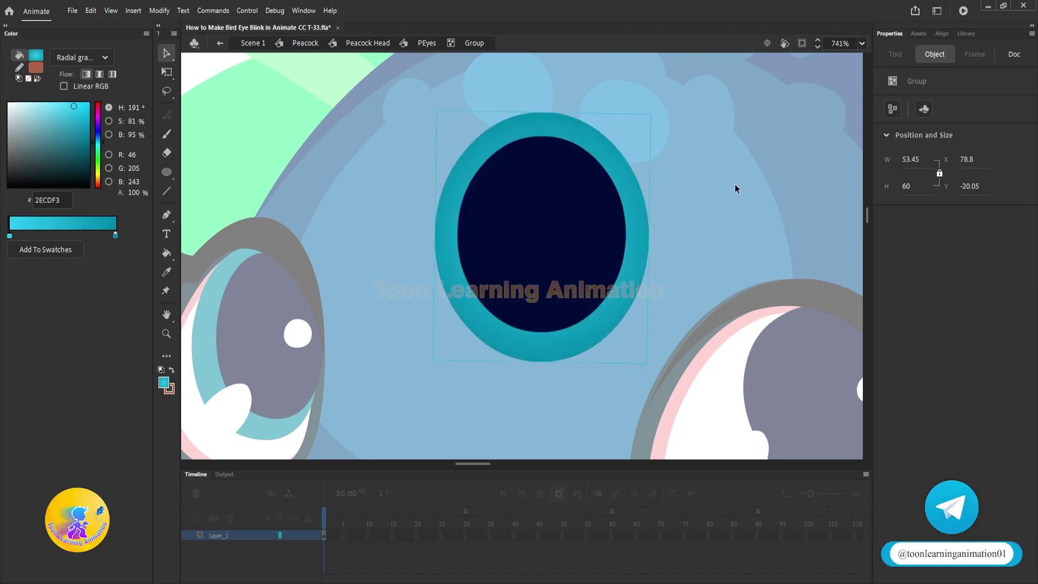
pyautogui.click(734, 189)
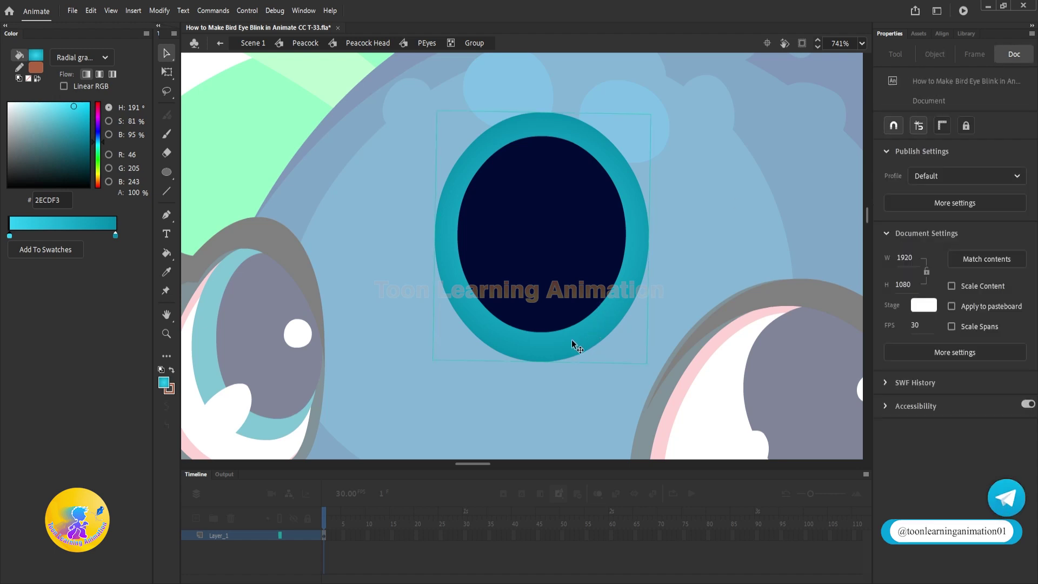
# - Narrow the iris's radial gradient to the oval's width, enlarge it slightly past the edges and return to the pupil group
pyautogui.doubleClick(600, 279)
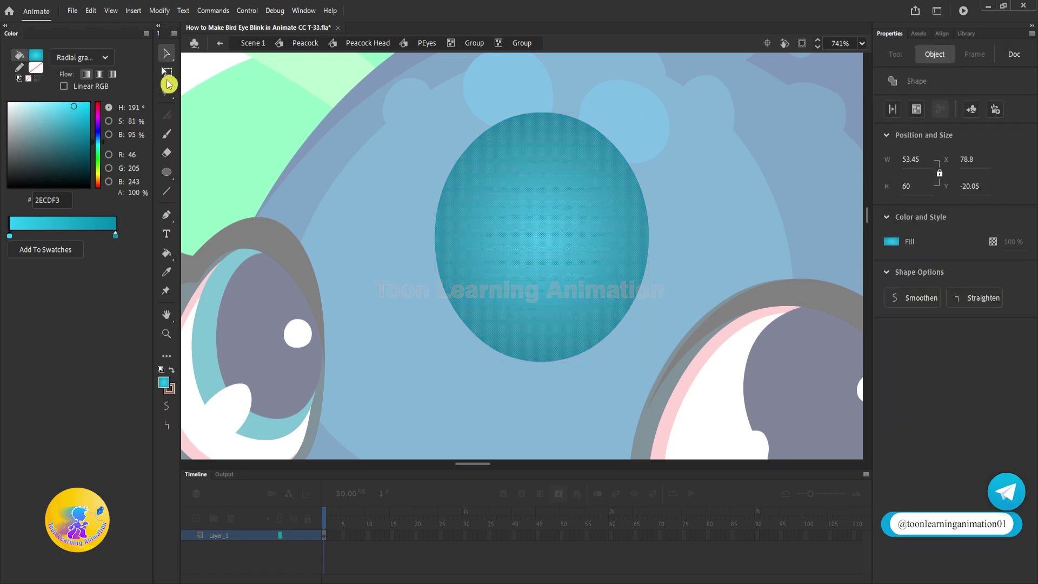
pyautogui.click(166, 75)
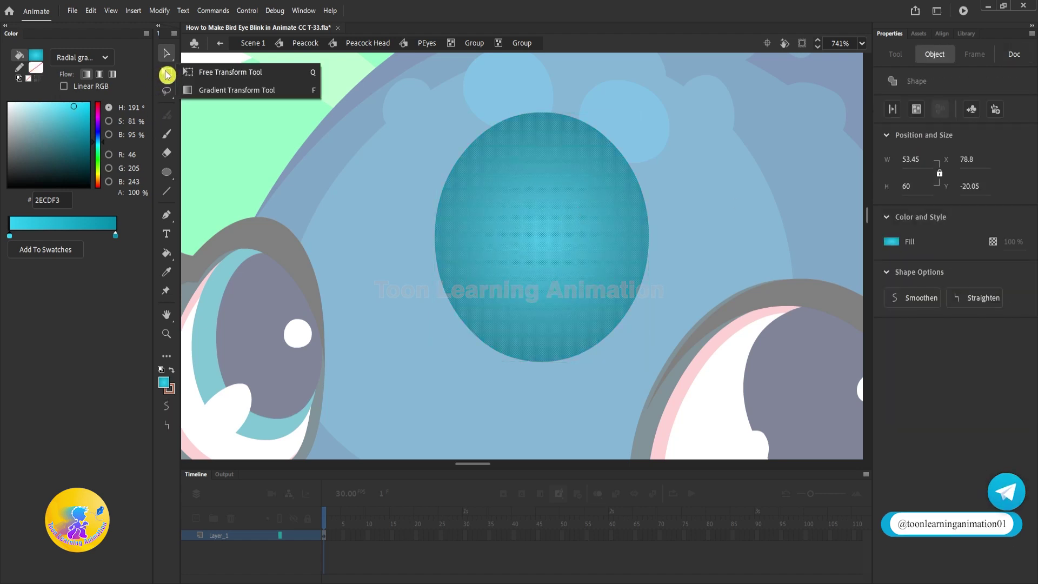
pyautogui.click(216, 95)
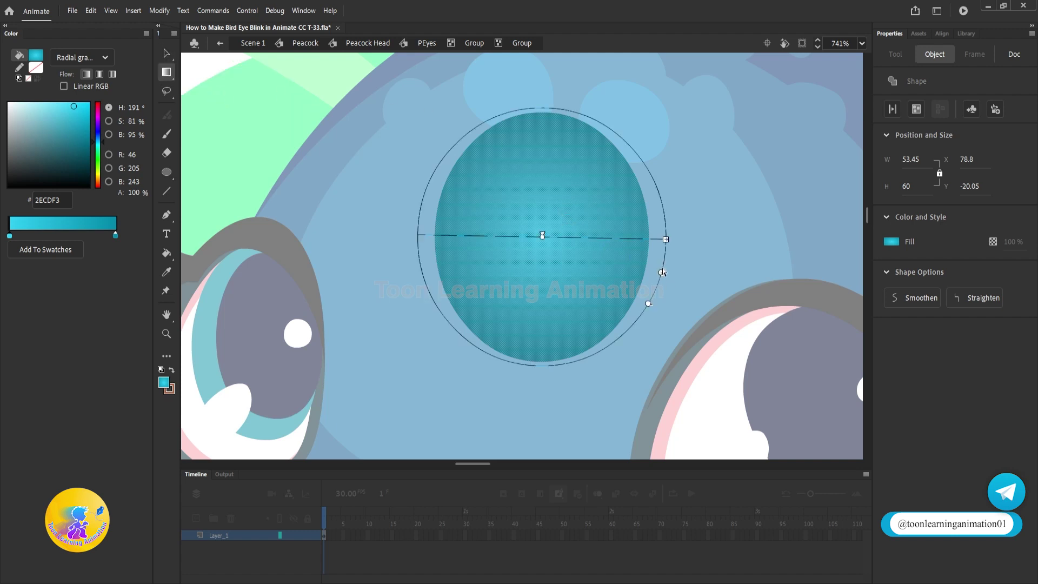
pyautogui.moveTo(666, 238); pyautogui.dragTo(649, 238)
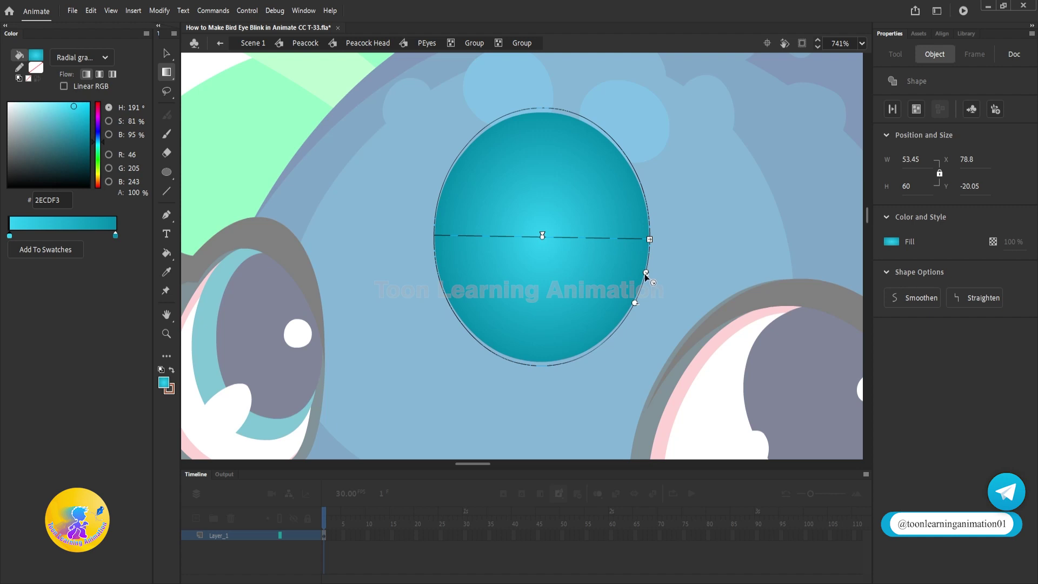
pyautogui.moveTo(647, 275); pyautogui.dragTo(651, 278)
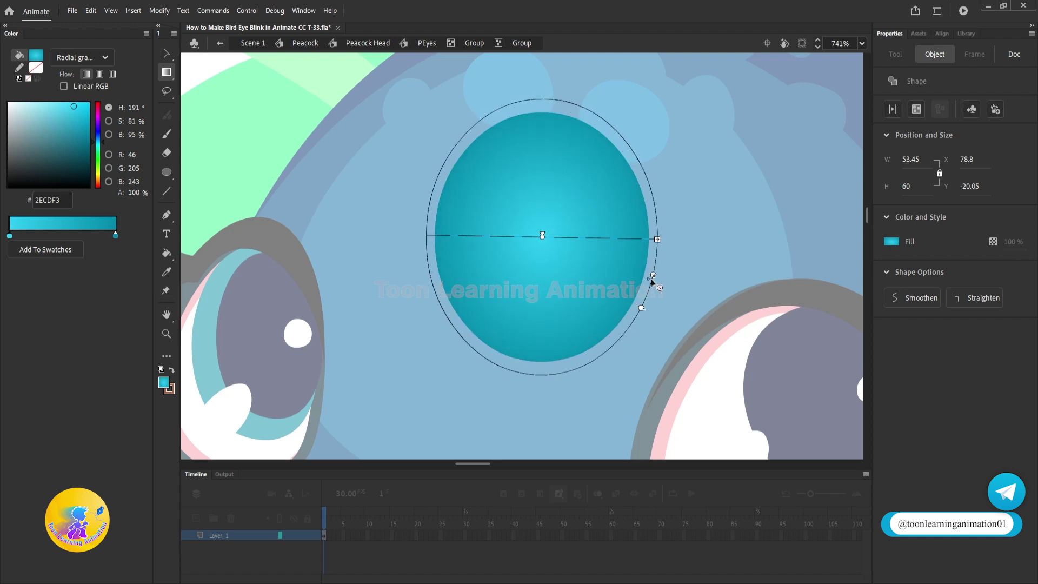
pyautogui.click(166, 53)
pyautogui.doubleClick(440, 136)
pyautogui.click(725, 176)
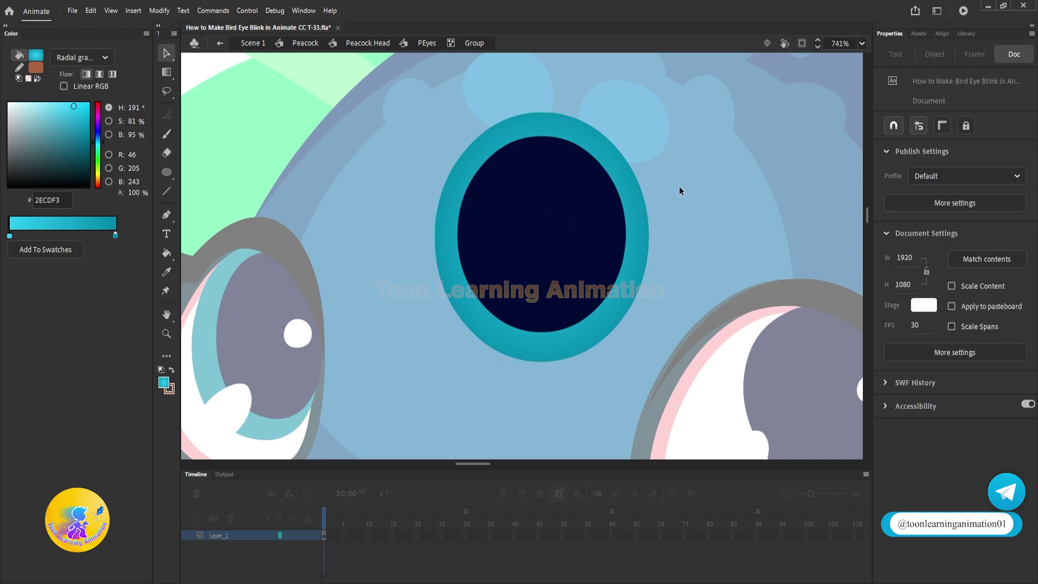
pyautogui.click(595, 208)
pyautogui.click(670, 157)
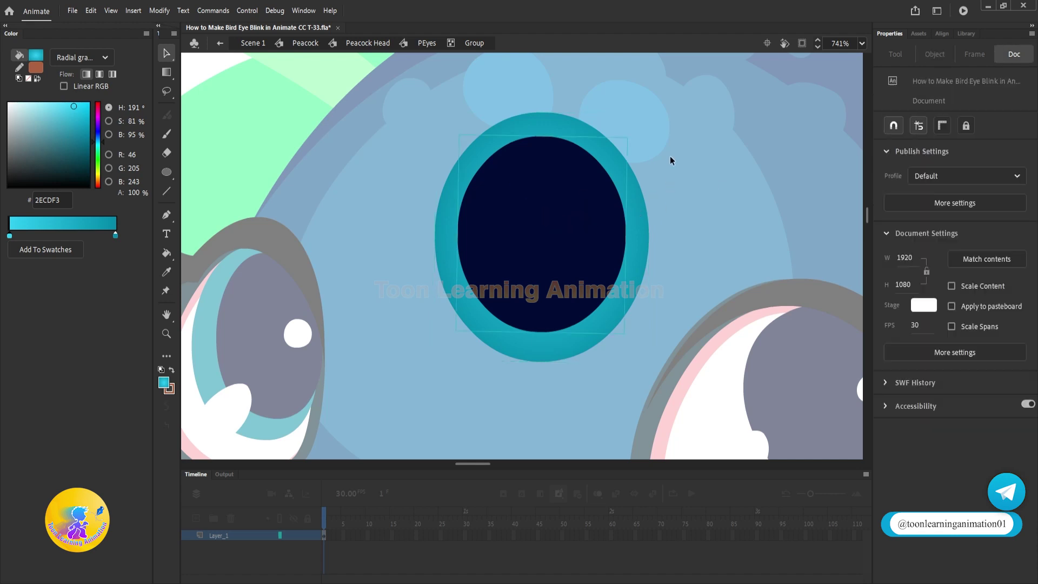
# - Draw a circle about 20 px wide outside the new iris and switch its gradient fill to a solid colour
pyautogui.click(167, 172)
pyautogui.moveTo(321, 164); pyautogui.dragTo(345, 206)
pyautogui.press('v')
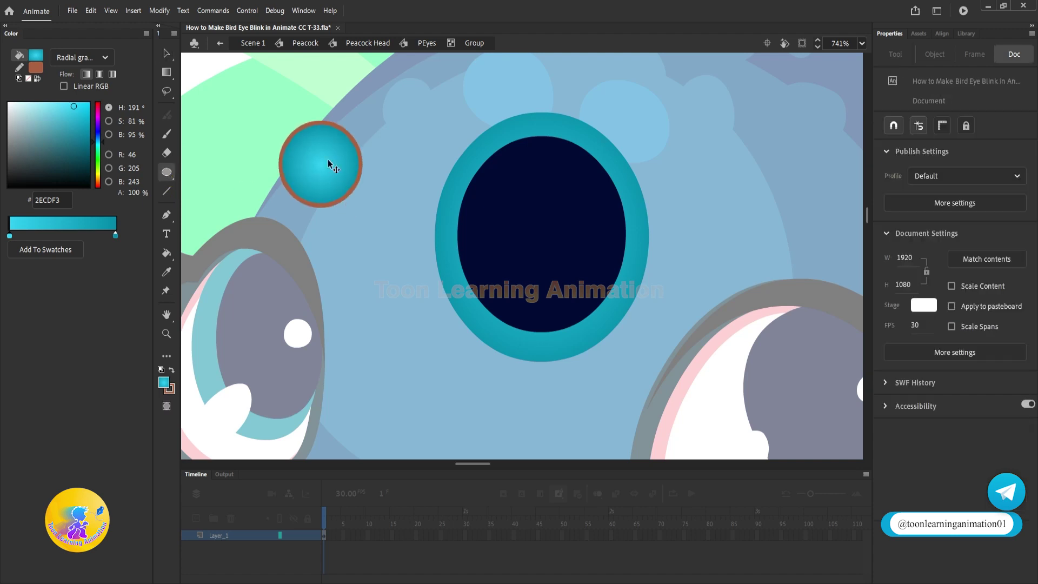
pyautogui.click(327, 159)
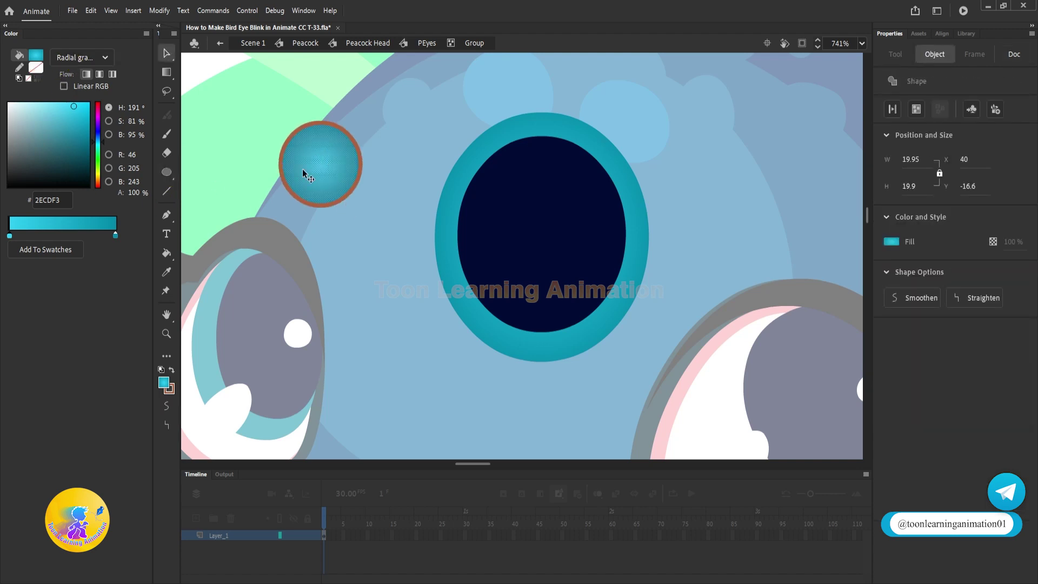
pyautogui.click(72, 58)
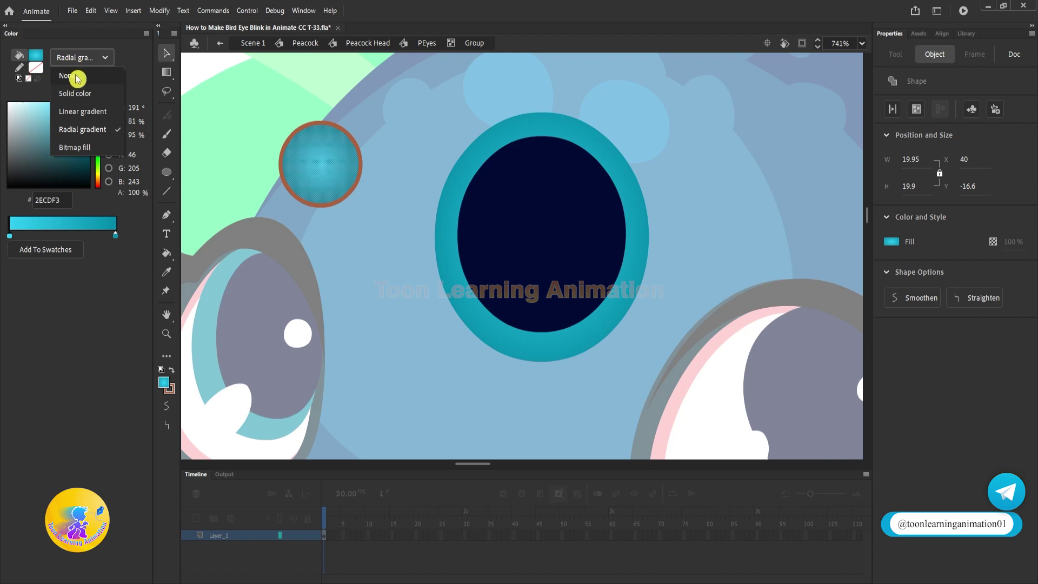
pyautogui.click(75, 93)
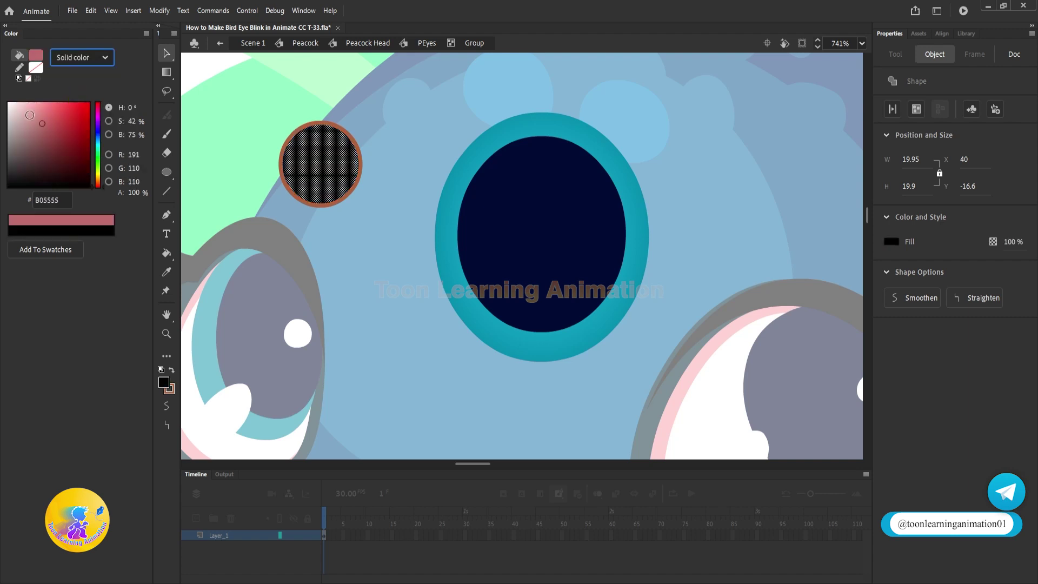
# - Fill the circle with white FFFFFF, remove its brown outline and group the remaining shape
pyautogui.click(364, 160)
pyautogui.click(349, 193)
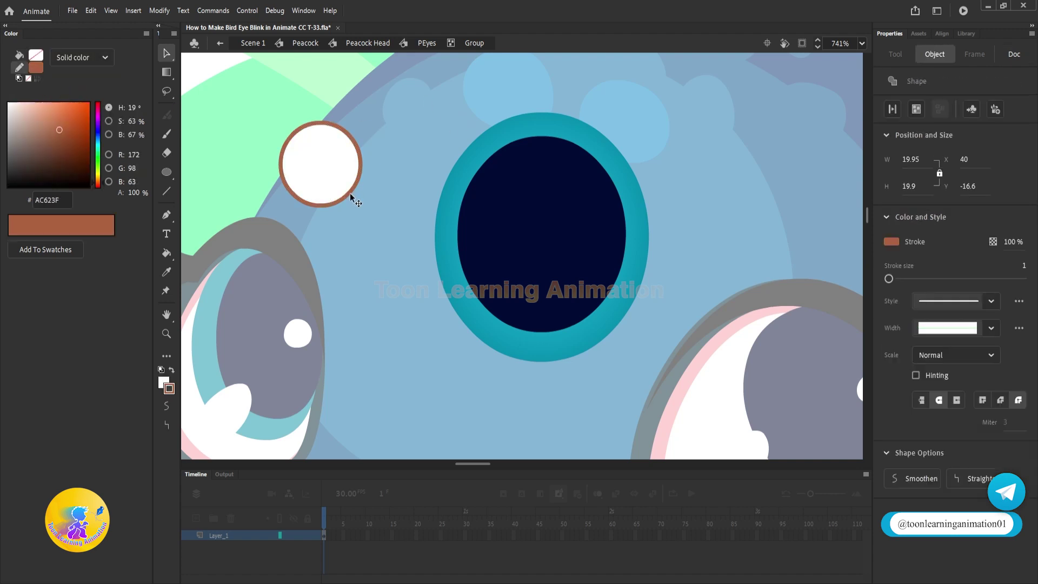
pyautogui.press('Delete')
pyautogui.click(343, 176)
pyautogui.hotkey('ctrl', 'g')
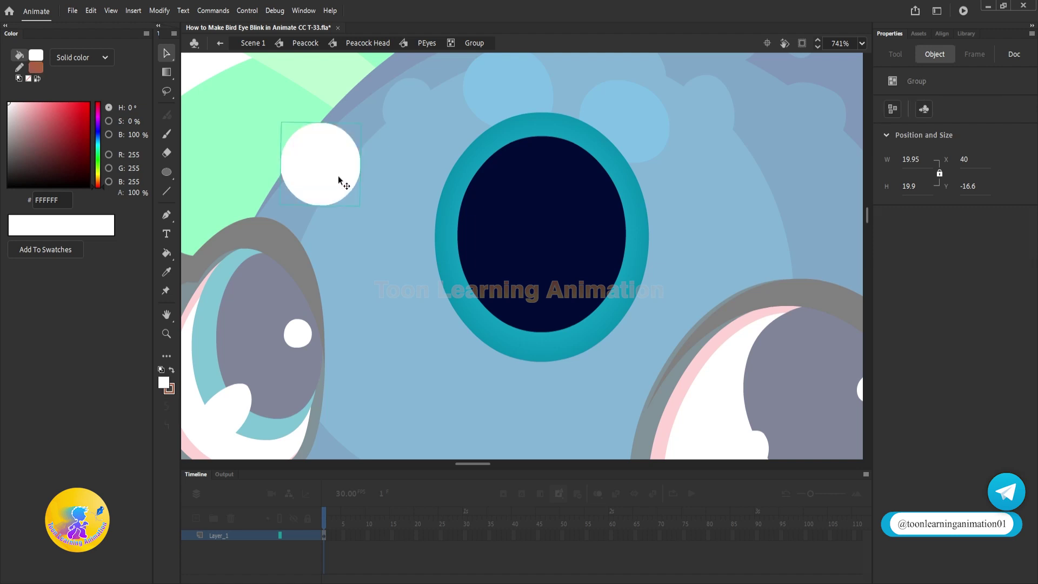
# - Stretch the white circle into an oval, tilt and shrink it to about 13 by 13 px, and place it over the pupil's lower-left edge
pyautogui.press('q')
pyautogui.moveTo(320, 207); pyautogui.dragTo(316, 233)
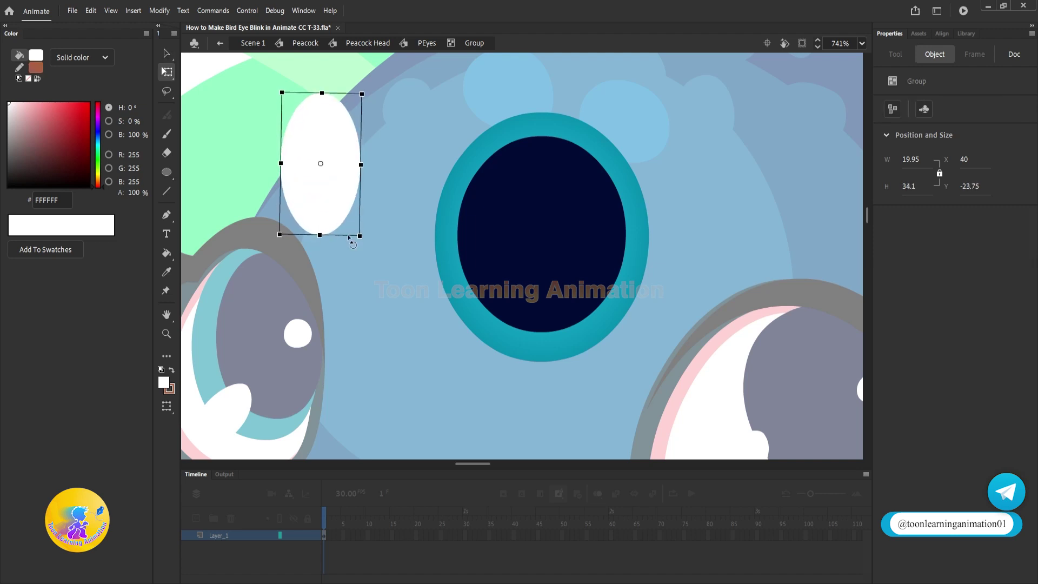
pyautogui.moveTo(360, 236); pyautogui.dragTo(503, 348)
pyautogui.moveTo(520, 246); pyautogui.dragTo(516, 290)
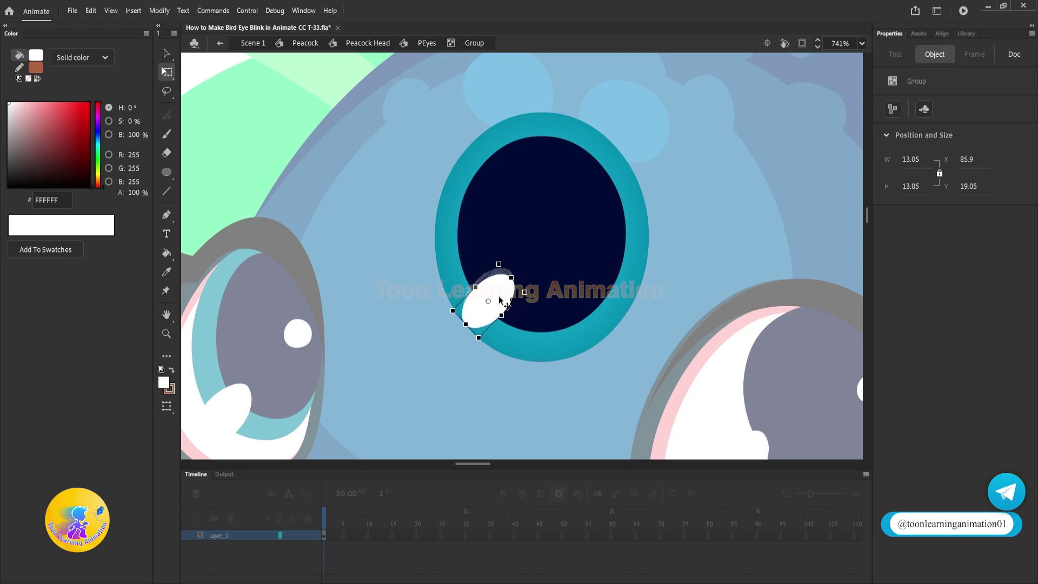
# - Try a smaller, rounder copy of the white oval as the highlight in the pupil's upper right
pyautogui.moveTo(504, 293); pyautogui.dragTo(598, 194)
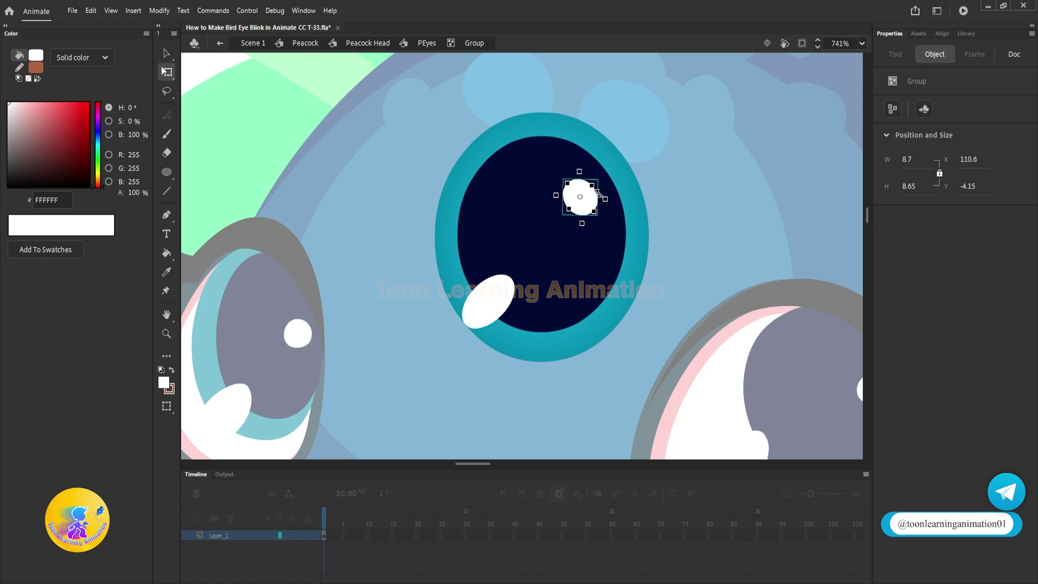
pyautogui.press('Delete')
# - Draw a white circle about 13.5 px wide beside the iris, remove its outline and group it
pyautogui.click(167, 171)
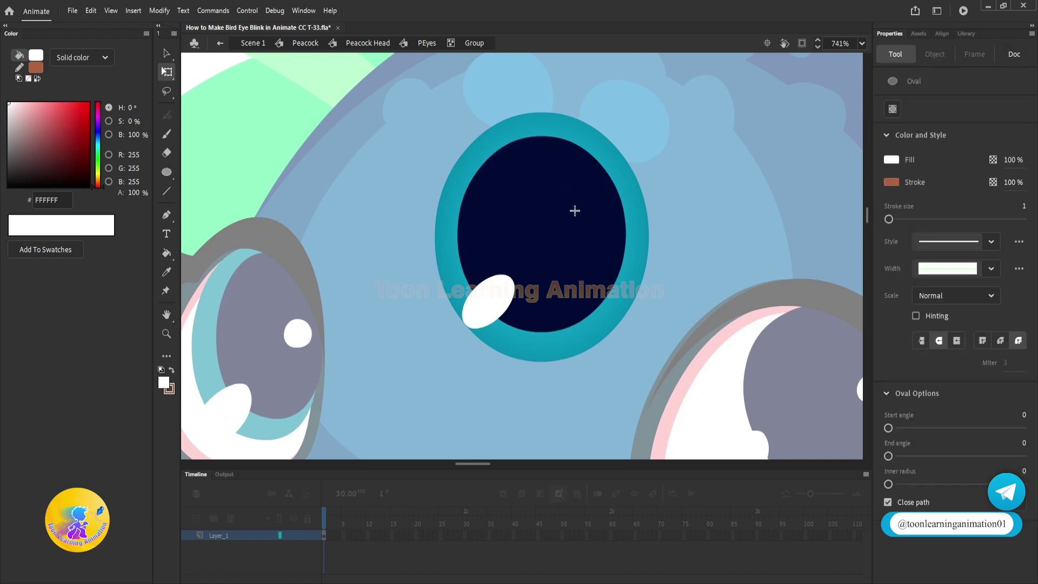
pyautogui.moveTo(711, 148); pyautogui.dragTo(725, 176)
pyautogui.press('v')
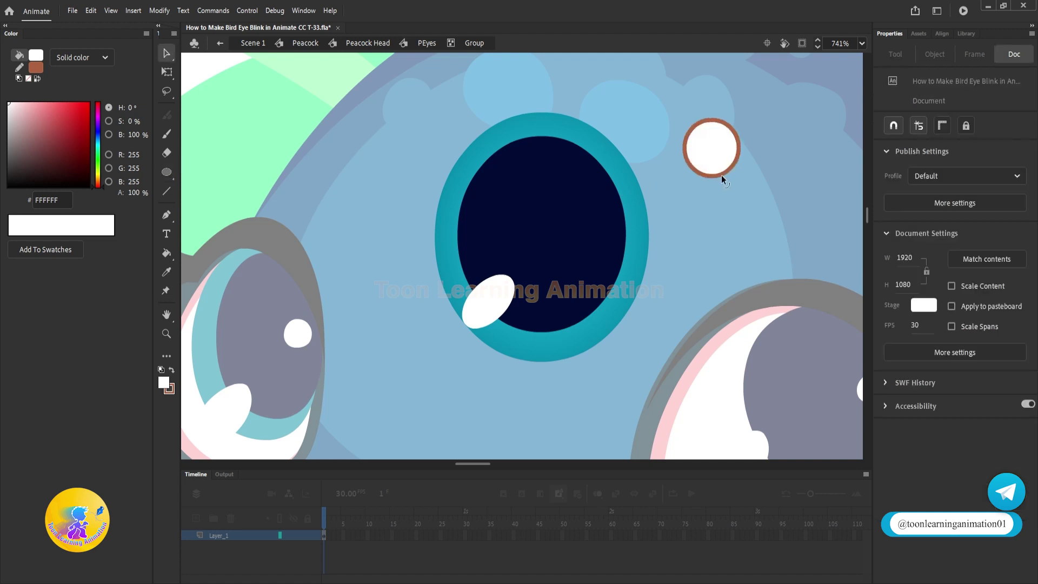
pyautogui.click(718, 176)
pyautogui.press('Delete')
pyautogui.click(725, 154)
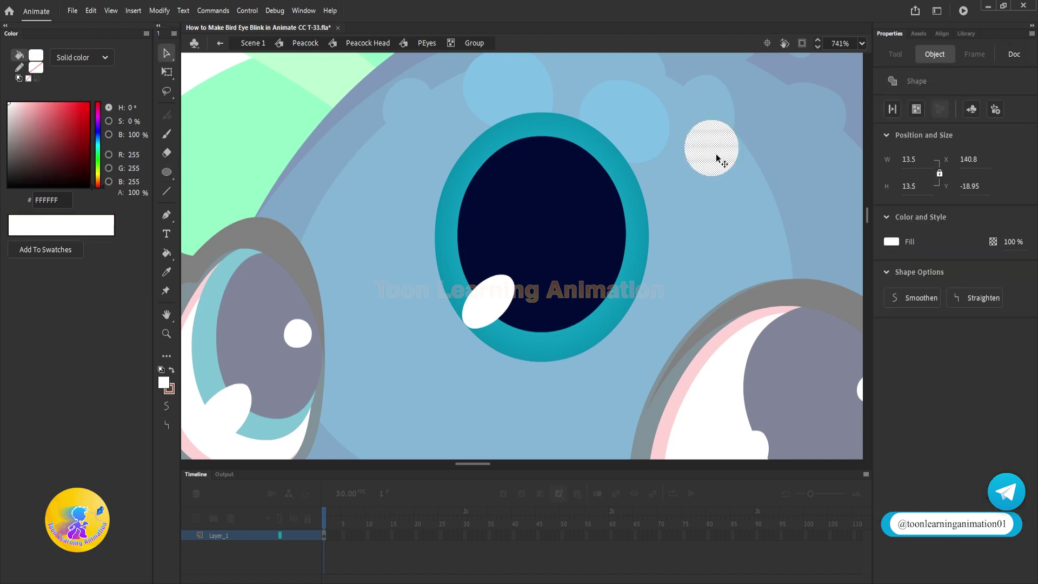
pyautogui.hotkey('ctrl', 'g')
# - Place the white circle in the pupil's upper right, scale it to about 8.2 px wide and leave the pupil group
pyautogui.moveTo(716, 154); pyautogui.dragTo(609, 161)
pyautogui.press('q')
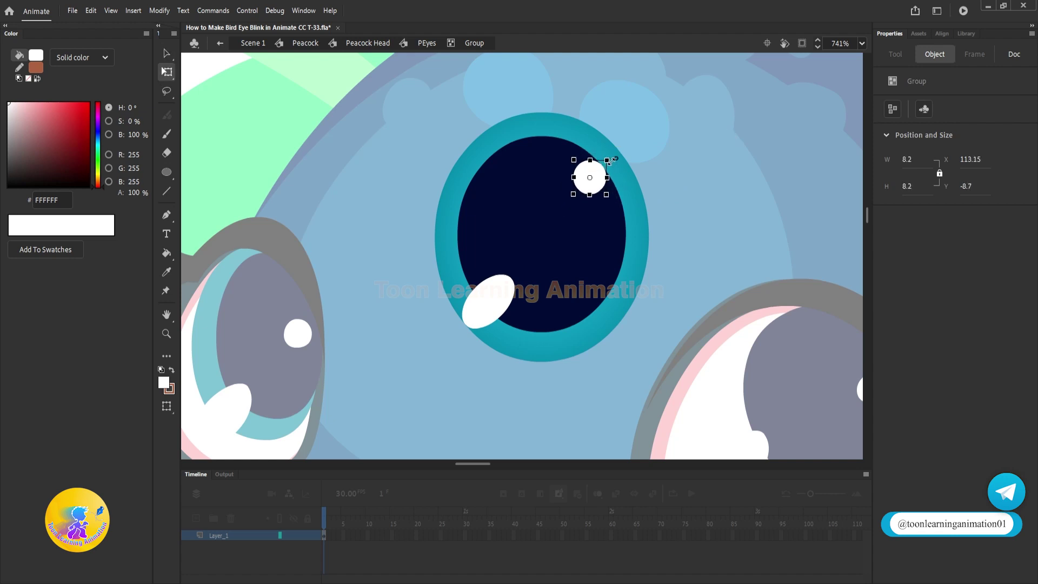
pyautogui.moveTo(683, 186); pyautogui.dragTo(617, 173)
pyautogui.moveTo(508, 188); pyautogui.dragTo(500, 200)
pyautogui.press('v')
pyautogui.moveTo(575, 193); pyautogui.dragTo(651, 186)
pyautogui.doubleClick(650, 182)
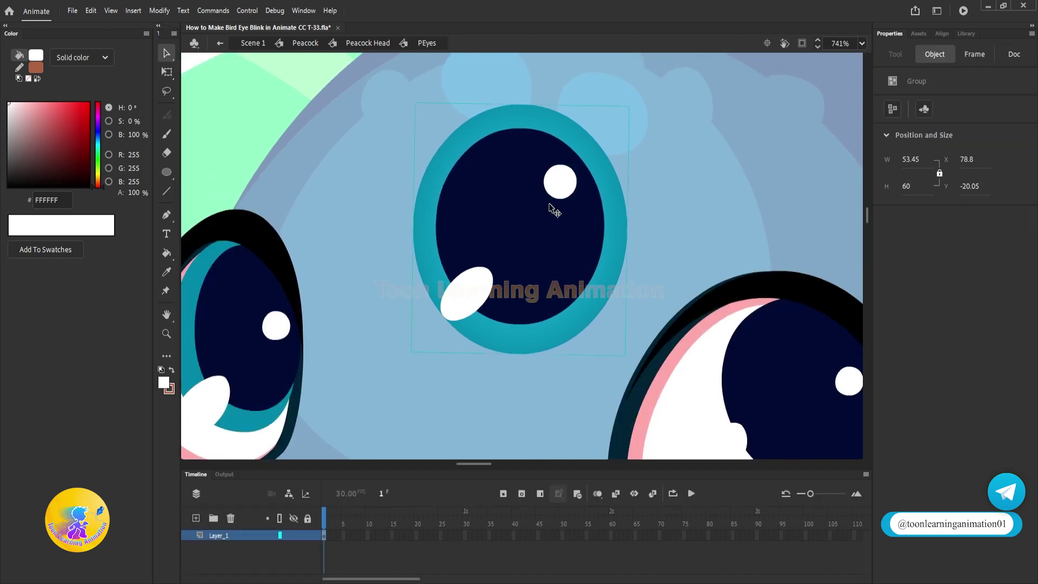
# - Move the new pupil group onto the peacock's right-hand eye and scale it to about 49.1 by 55.1 px
pyautogui.scroll(-3, 548, 207)
pyautogui.moveTo(542, 214); pyautogui.dragTo(737, 301)
pyautogui.scroll(3, 738, 301)
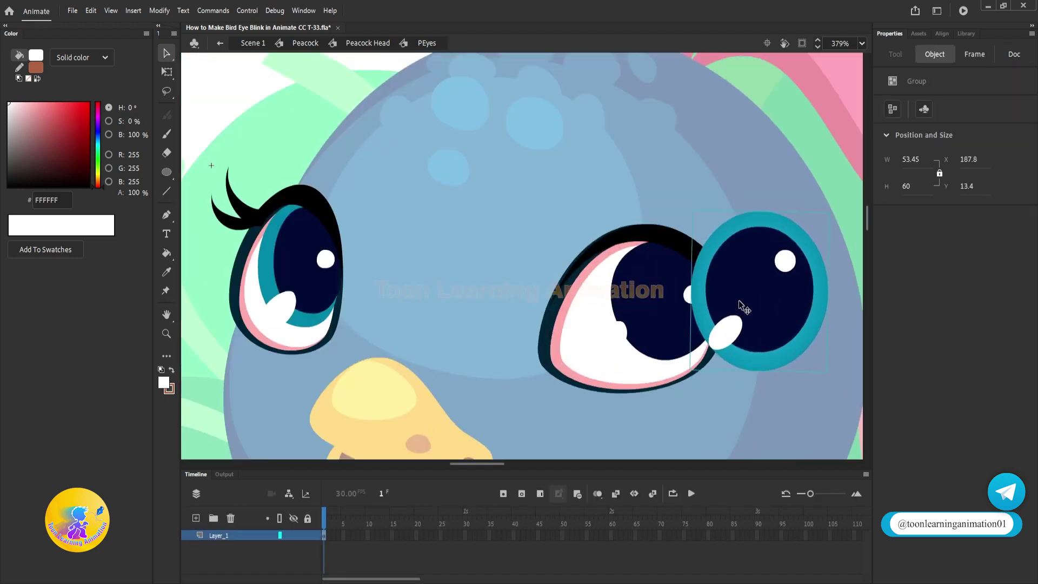
pyautogui.moveTo(800, 319); pyautogui.dragTo(695, 332)
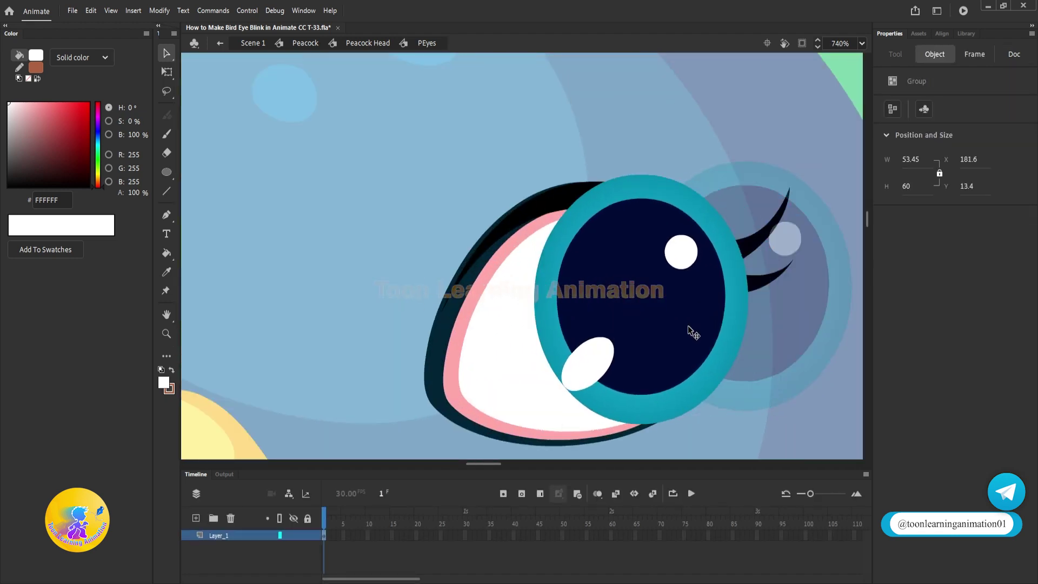
pyautogui.press('q')
pyautogui.moveTo(749, 175)
pyautogui.mouseDown()
pyautogui.moveTo(732, 201)
pyautogui.moveTo(748, 179)
pyautogui.moveTo(741, 185)
pyautogui.mouseUp()
pyautogui.moveTo(665, 323); pyautogui.dragTo(651, 321)
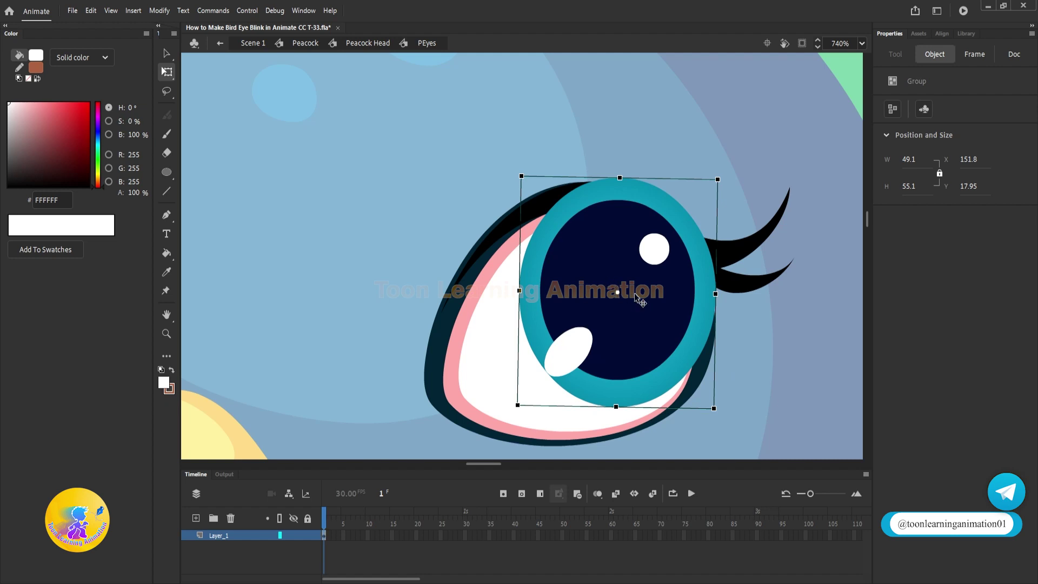
# - Cut the new pupil, delete the right-hand eye's old pupil and highlights, and paste the new pupil back in place
pyautogui.press('Delete')
pyautogui.click(546, 353)
pyautogui.press('Delete')
pyautogui.click(658, 292)
pyautogui.press('Delete')
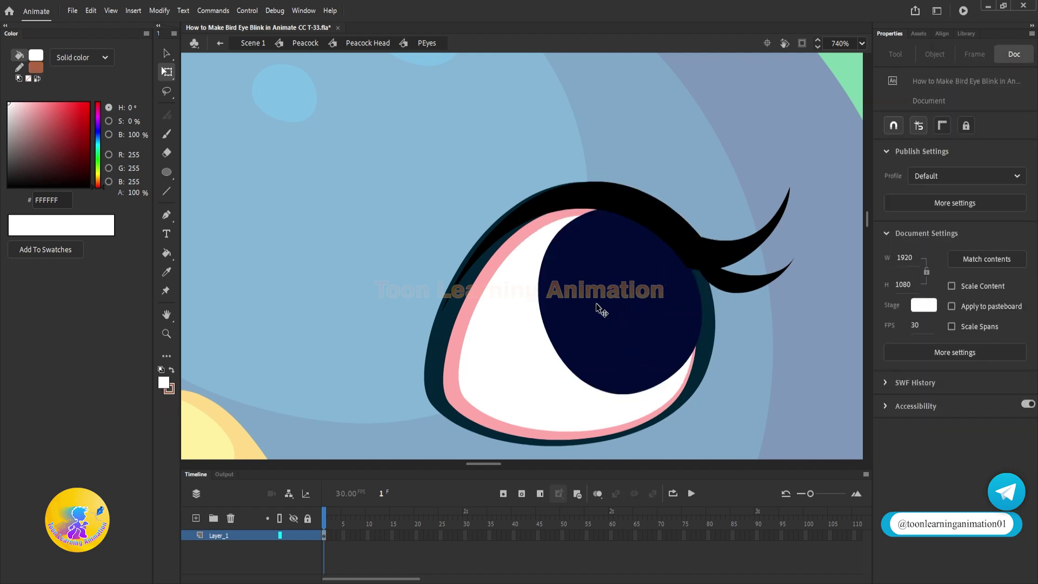
pyautogui.click(596, 304)
pyautogui.press('Delete')
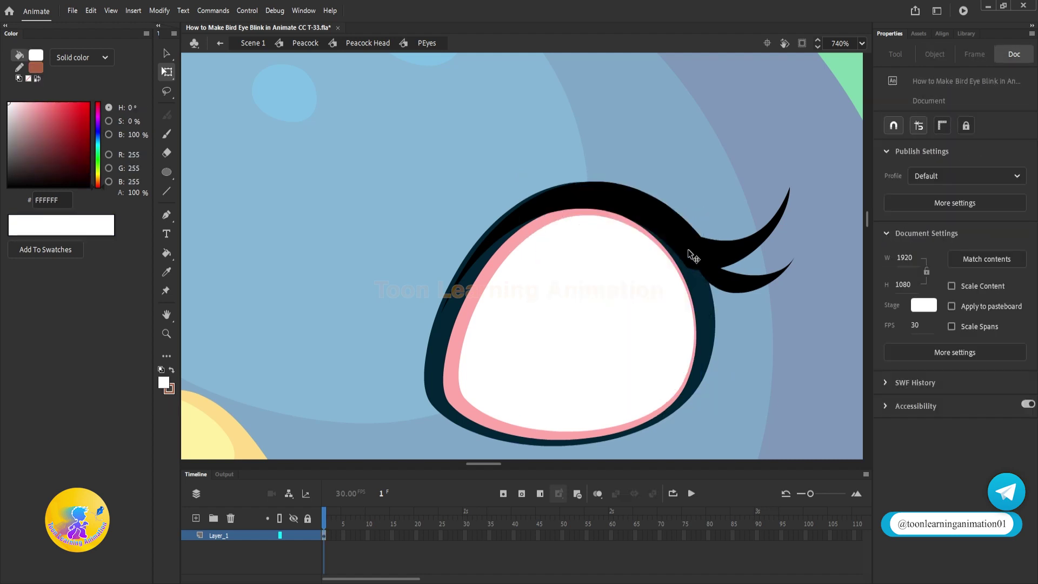
pyautogui.hotkey('ctrl', 'shift', 'v')
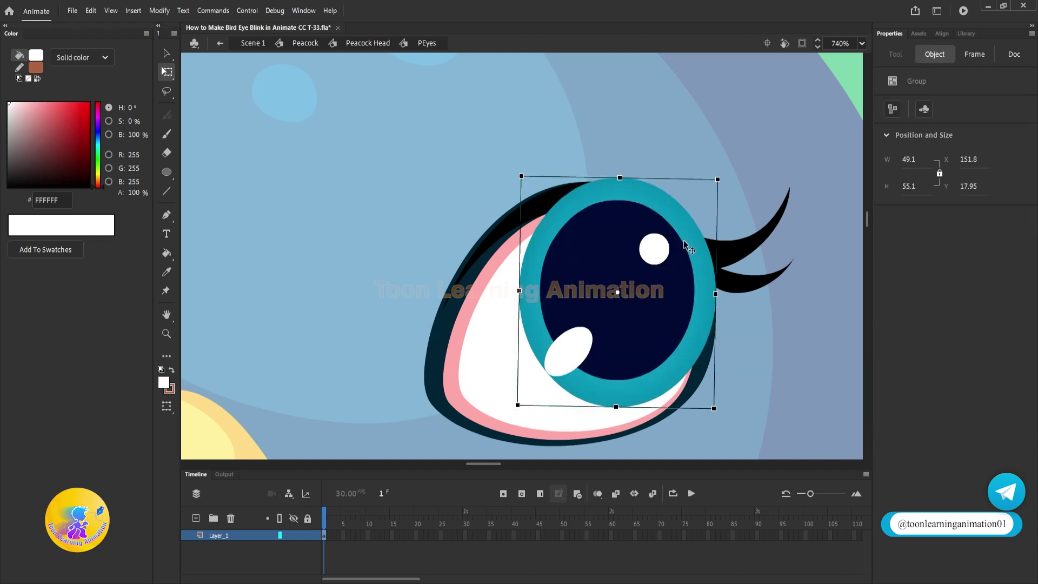
# - Place a copy of the new pupil group over the peacock's left-hand eye
pyautogui.press('v')
pyautogui.scroll(-3, 685, 310)
pyautogui.moveTo(585, 332); pyautogui.dragTo(648, 335)
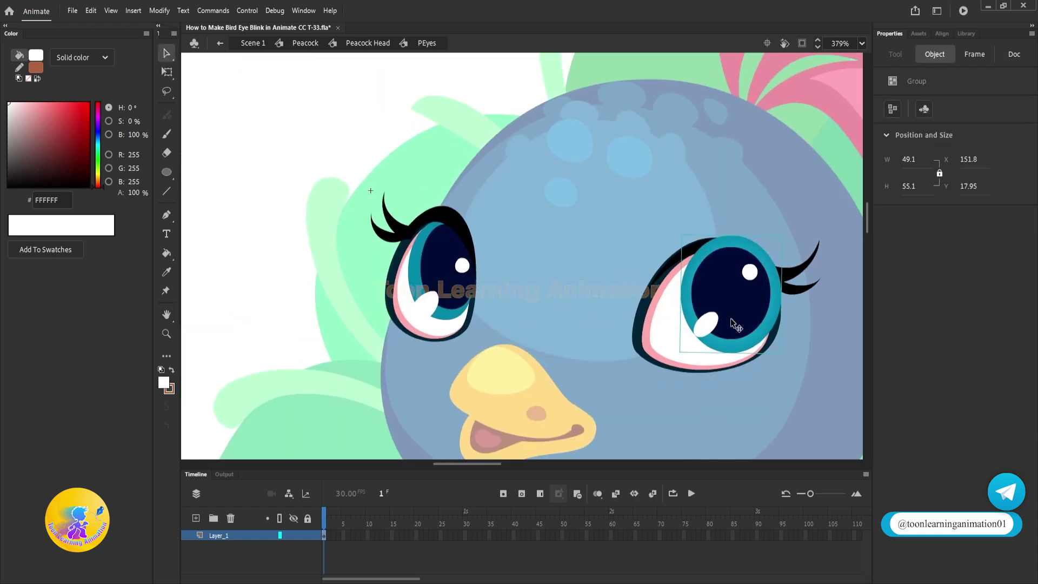
pyautogui.moveTo(727, 323); pyautogui.dragTo(450, 294)
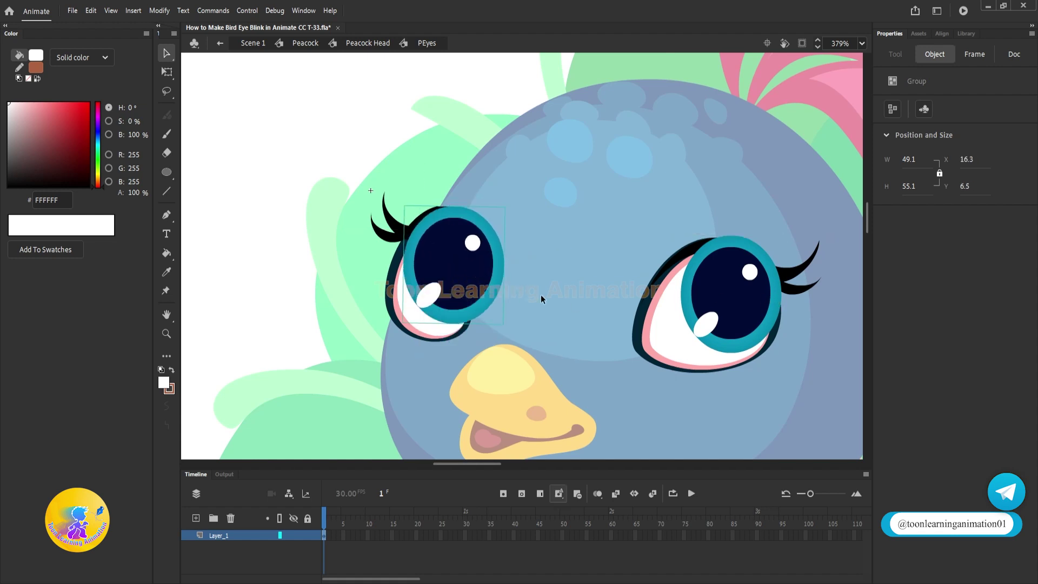
# - Cut the copied pupil, delete the left-hand eye's old iris, pupil and highlights, and paste the copy back in place
pyautogui.press('Delete')
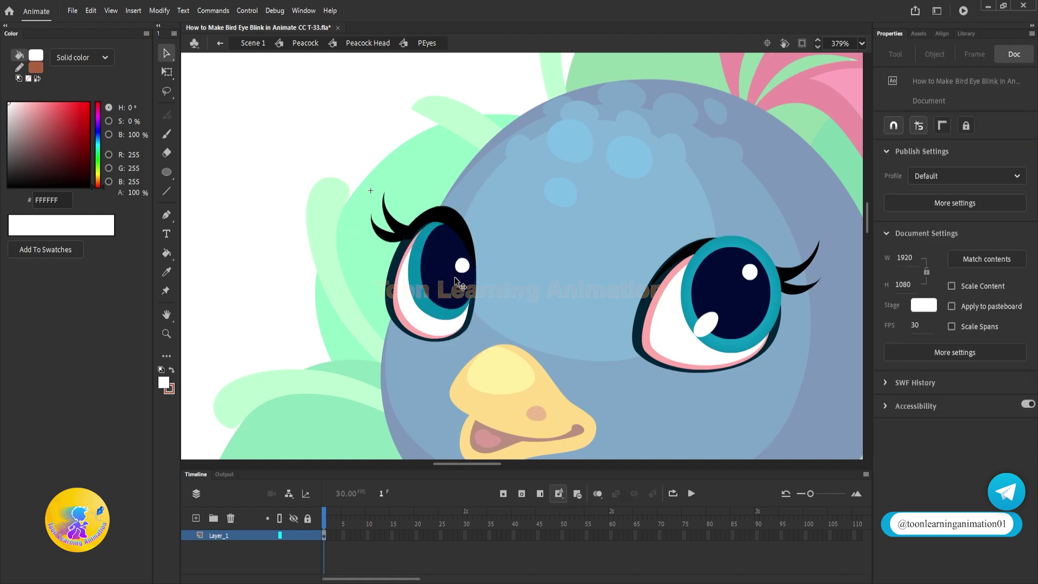
pyautogui.click(459, 267)
pyautogui.press('Delete')
pyautogui.click(448, 275)
pyautogui.press('Delete')
pyautogui.click(441, 280)
pyautogui.press('Delete')
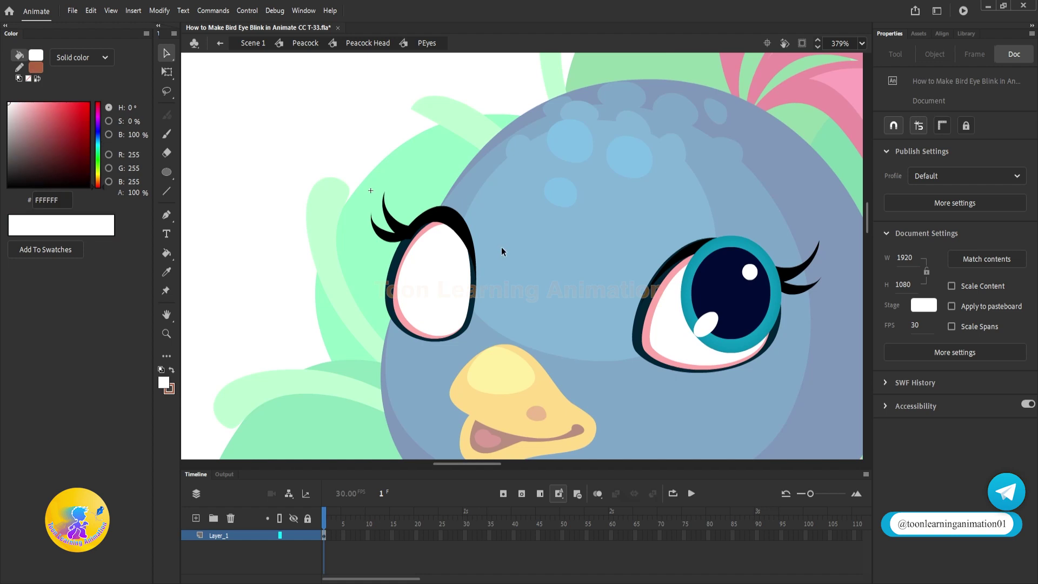
pyautogui.hotkey('ctrl', 'shift', 'v')
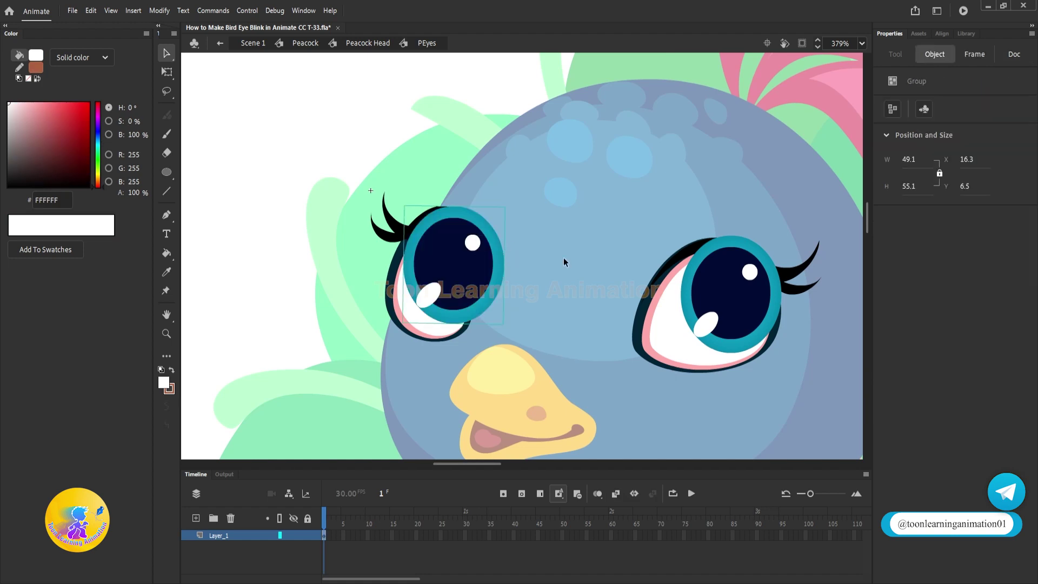
# - Check that the pupils, eye whites and lashes are separate groups by shifting the left-hand pupil, undoing that move and selecting each part
pyautogui.scroll(2, 468, 273)
pyautogui.scroll(-2, 474, 277)
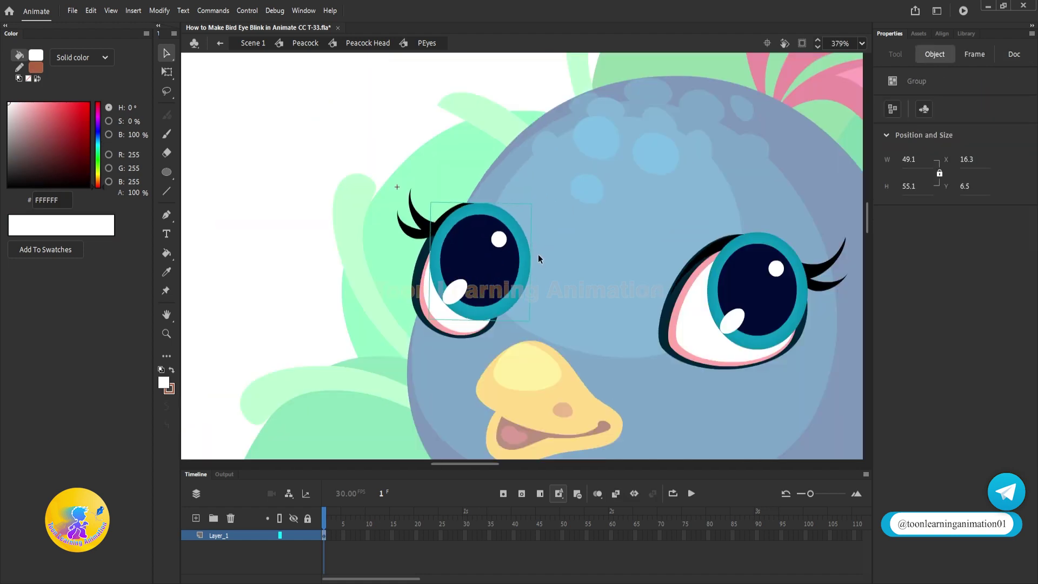
pyautogui.moveTo(462, 281); pyautogui.dragTo(455, 219)
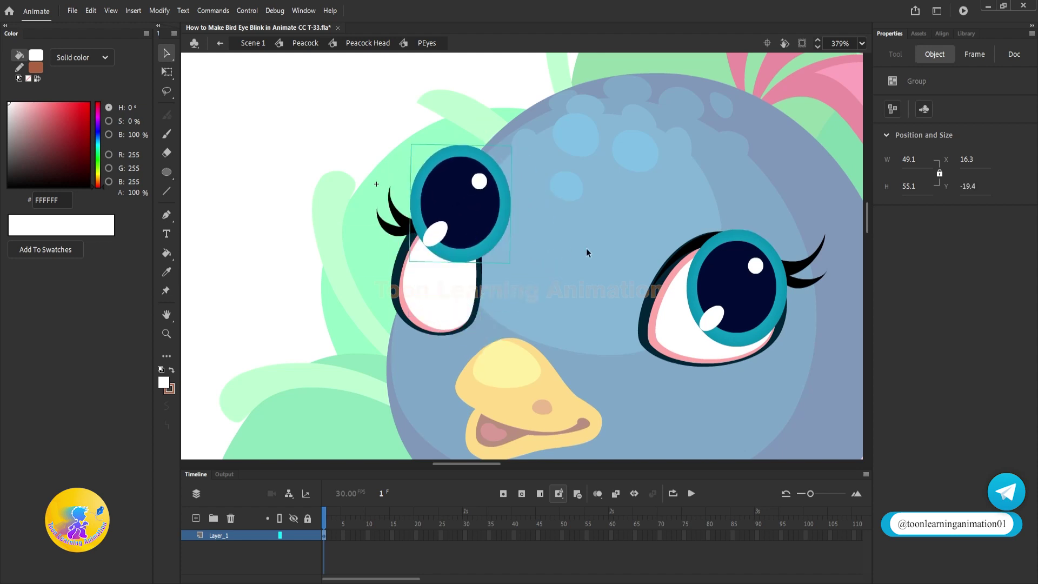
pyautogui.hotkey('ctrl', 'z')
pyautogui.click(401, 223)
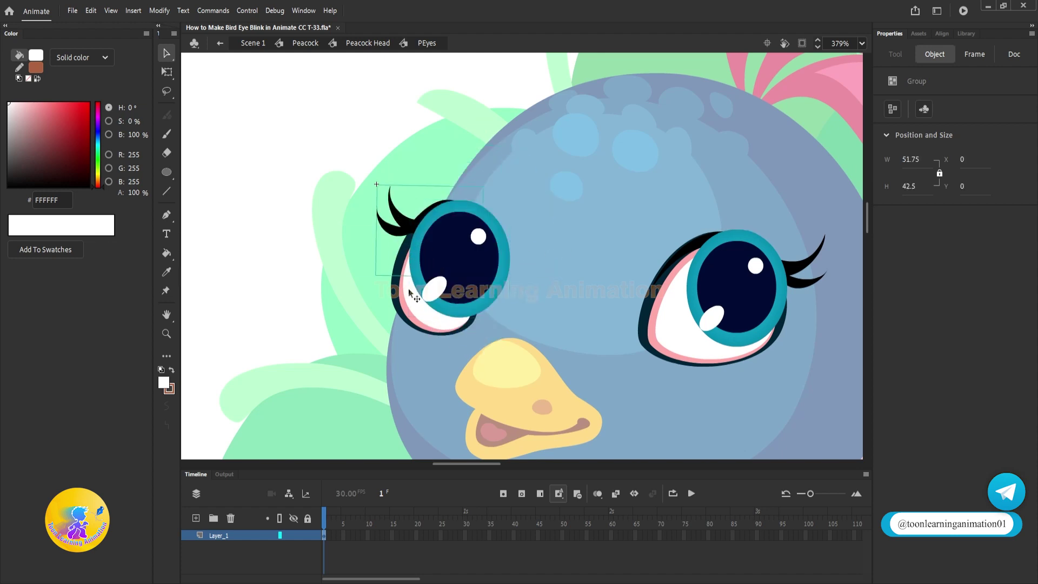
pyautogui.click(408, 288)
pyautogui.click(682, 347)
pyautogui.click(730, 307)
pyautogui.click(809, 273)
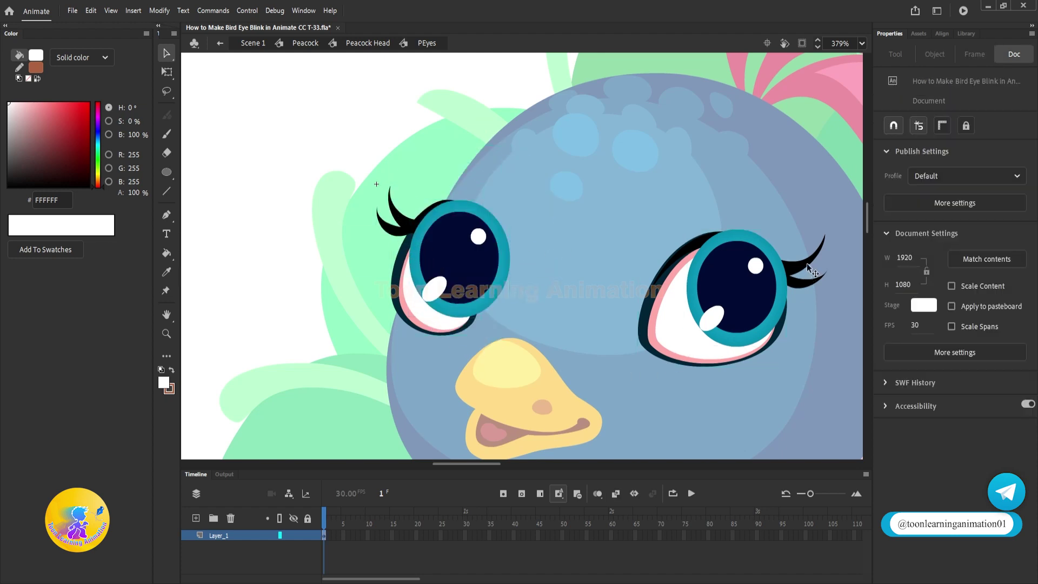
pyautogui.click(808, 265)
# - Select all parts of both eyes and distribute them to separate layers
pyautogui.scroll(-2, 586, 264)
pyautogui.moveTo(792, 168); pyautogui.dragTo(292, 369)
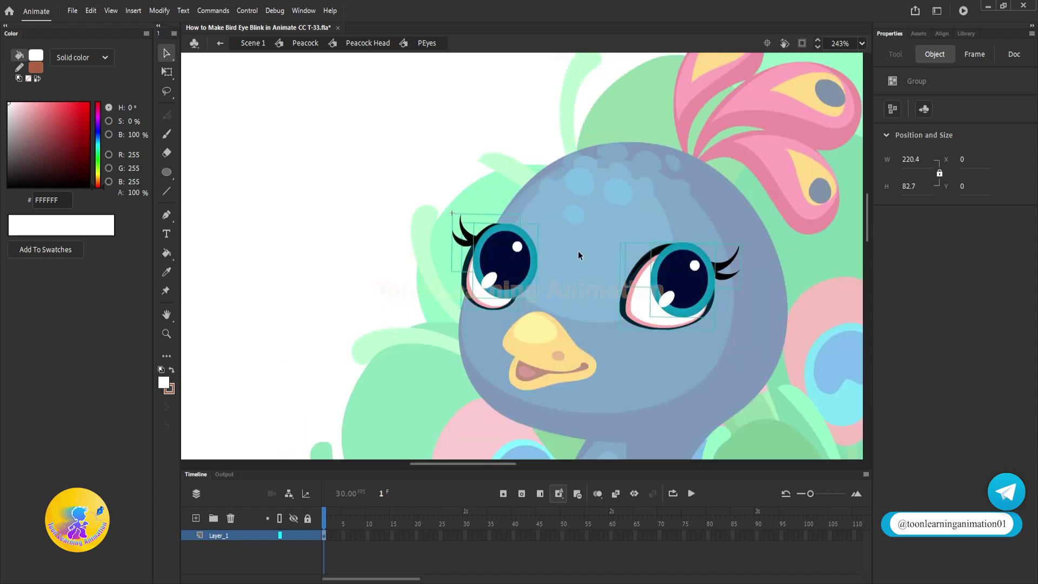
pyautogui.scroll(1, 645, 274)
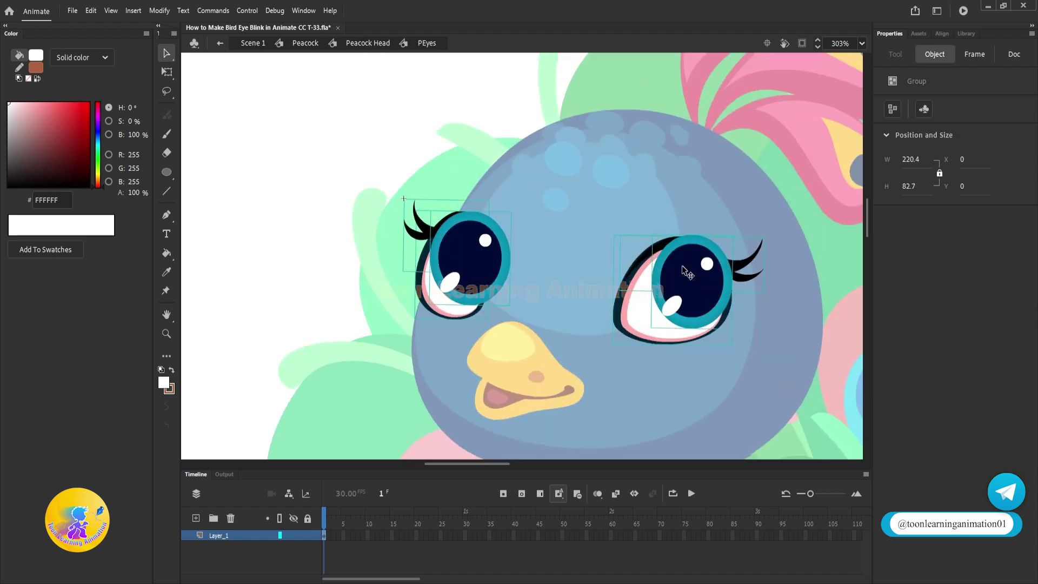
pyautogui.rightClick(674, 298)
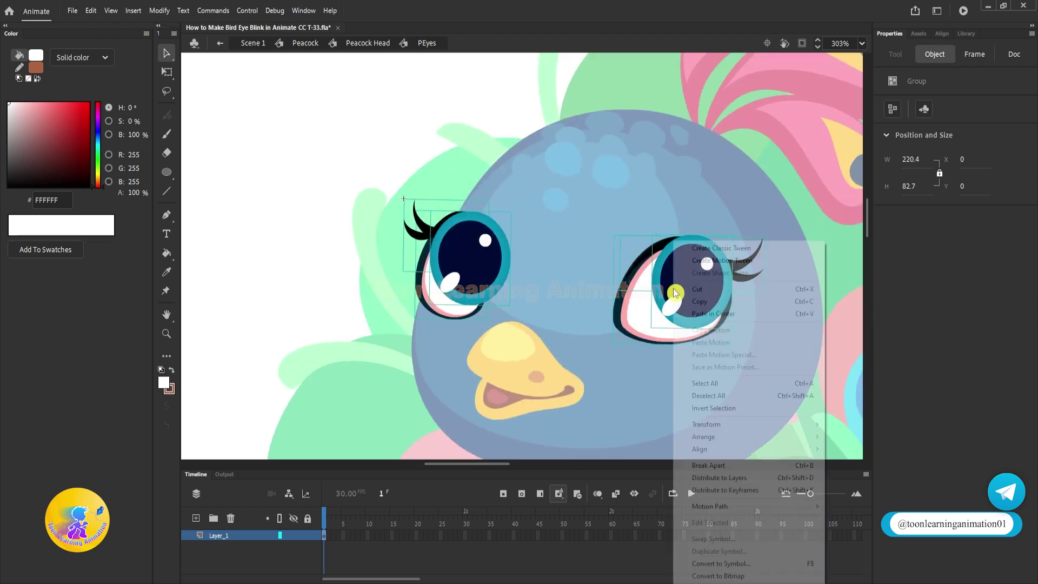
pyautogui.click(721, 479)
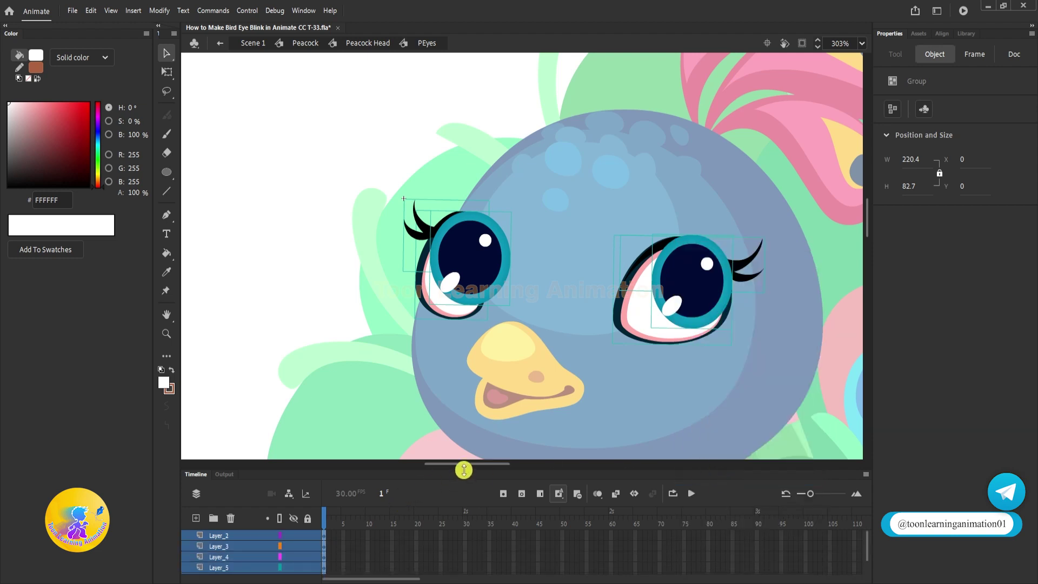
# - Enlarge the timeline and move both eyelash layers, Layer_4 and Layer_5, to the top of the layer stack
pyautogui.moveTo(464, 470); pyautogui.dragTo(456, 389)
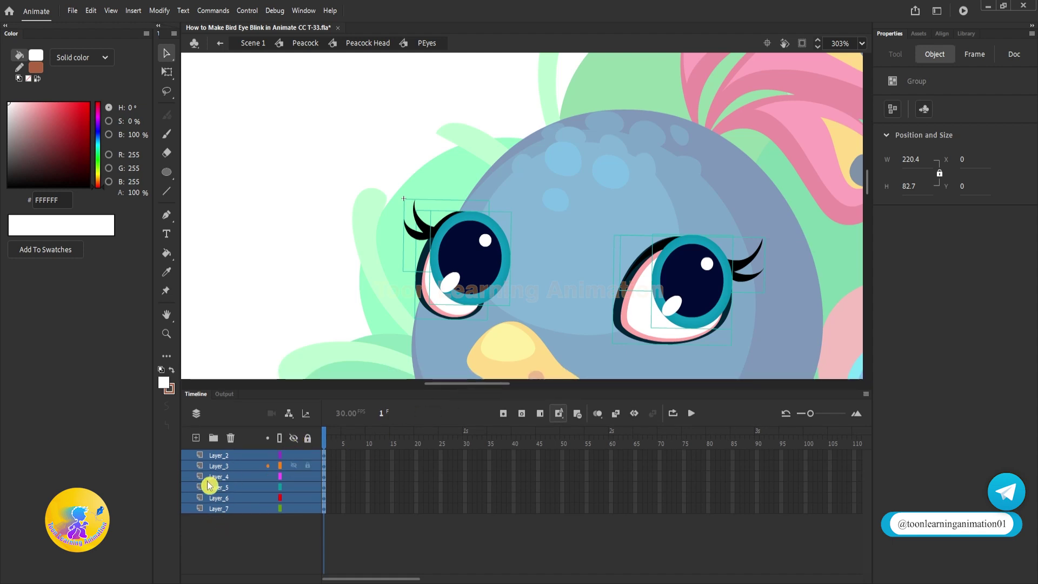
pyautogui.click(232, 532)
pyautogui.click(226, 496)
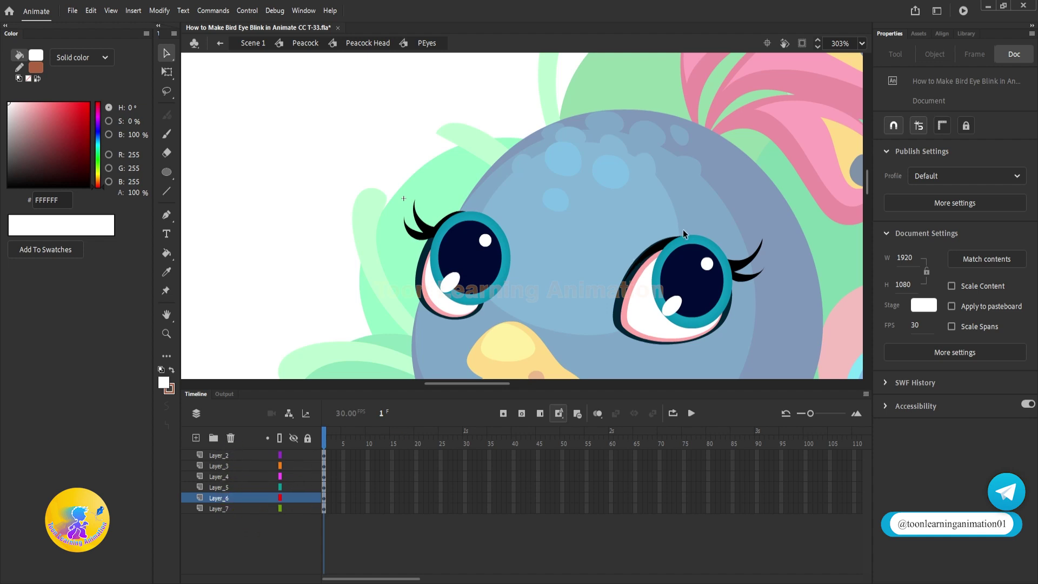
pyautogui.moveTo(682, 229); pyautogui.dragTo(678, 193)
pyautogui.press('q')
pyautogui.scroll(1, 672, 188)
pyautogui.click(761, 218)
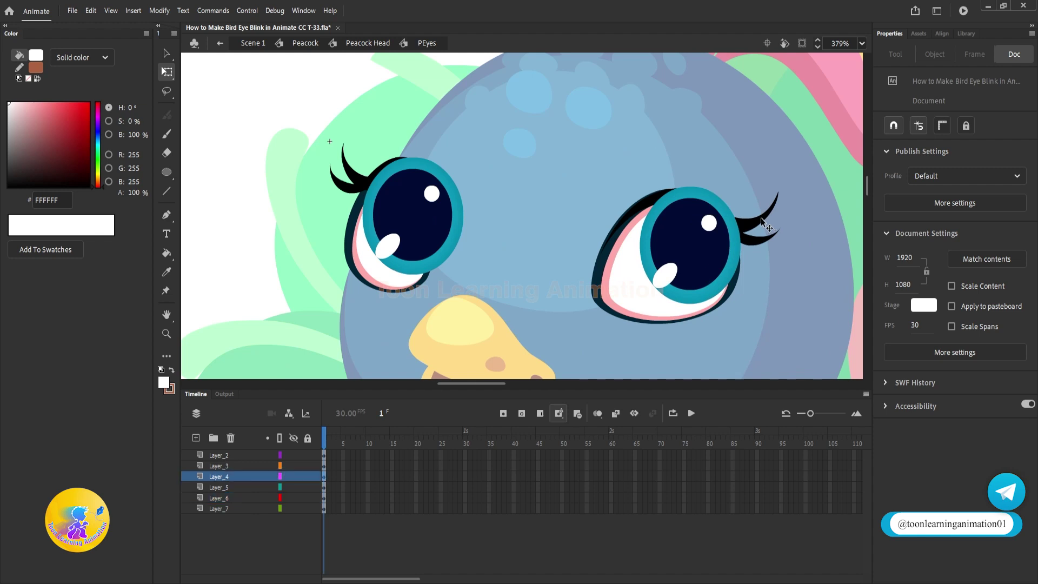
pyautogui.moveTo(219, 476); pyautogui.dragTo(235, 427)
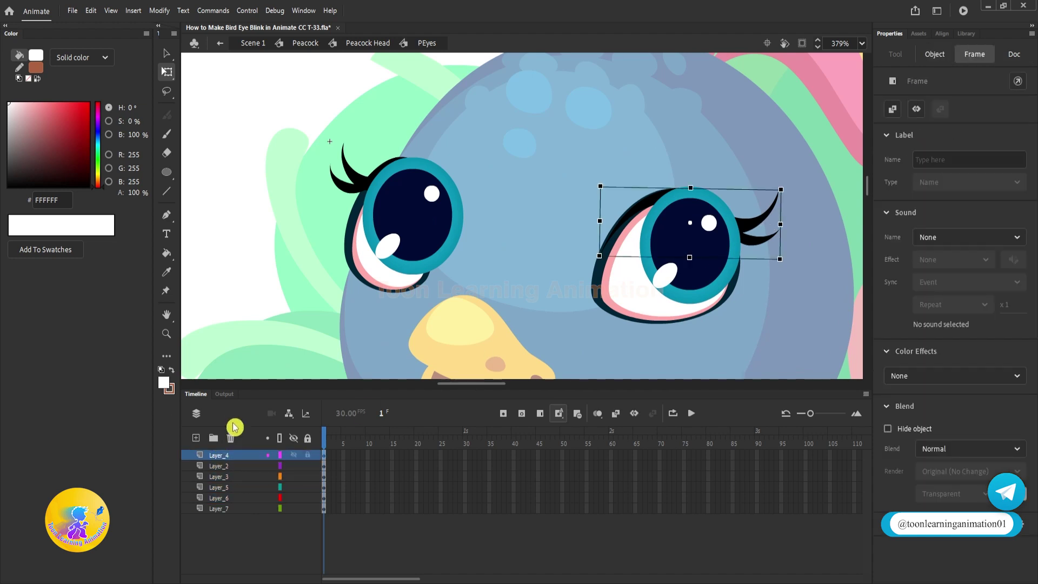
pyautogui.click(352, 181)
pyautogui.moveTo(215, 487); pyautogui.dragTo(264, 411)
pyautogui.click(544, 187)
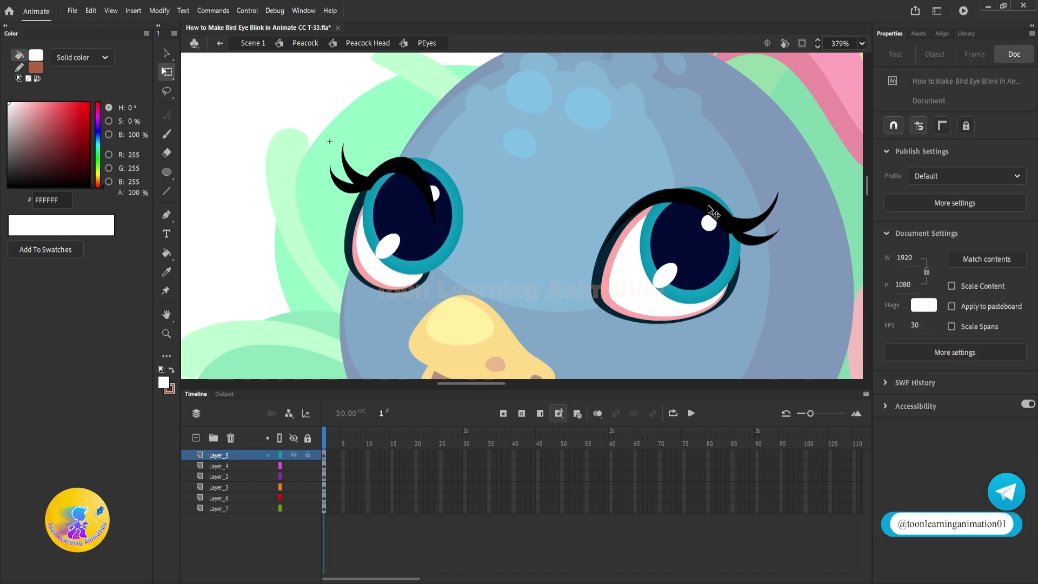
# - Check the separated eye parts by selecting the pupils and trial-moving the left-hand eye white and eyelash, undoing each move
pyautogui.press('v')
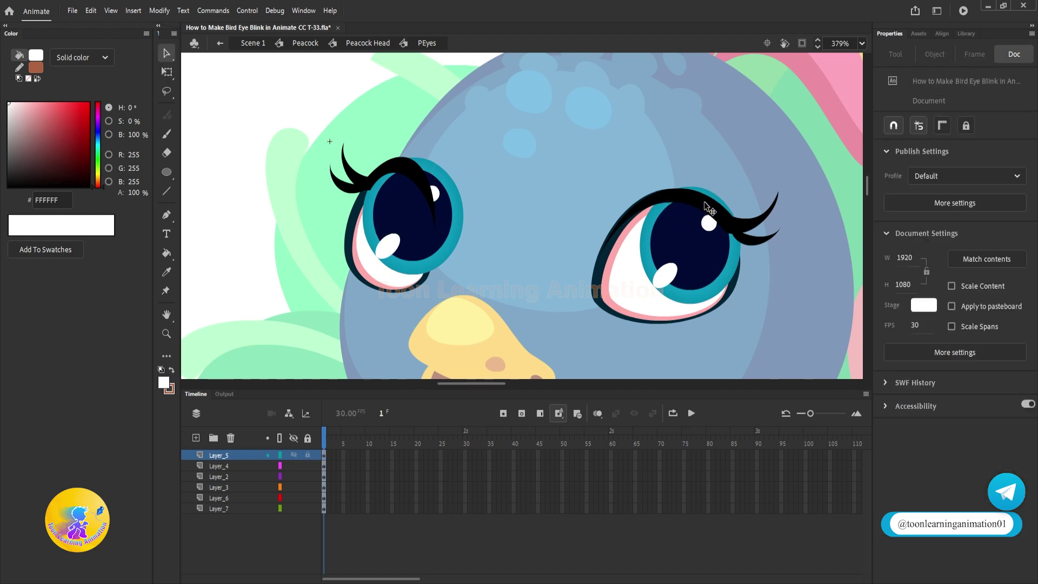
pyautogui.scroll(5, 717, 191)
pyautogui.scroll(-5, 683, 207)
pyautogui.scroll(2, 600, 214)
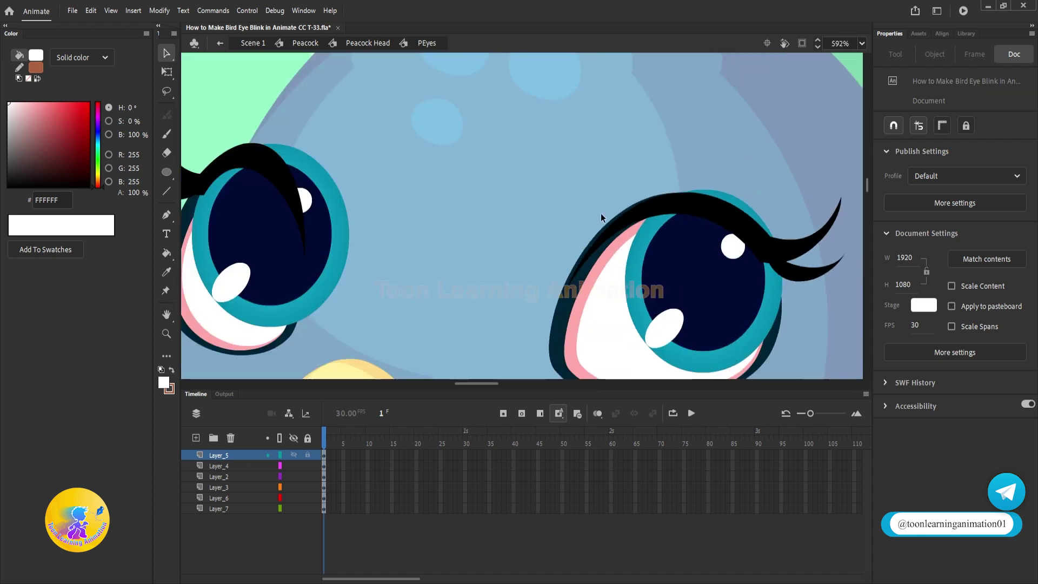
pyautogui.scroll(-3, 419, 248)
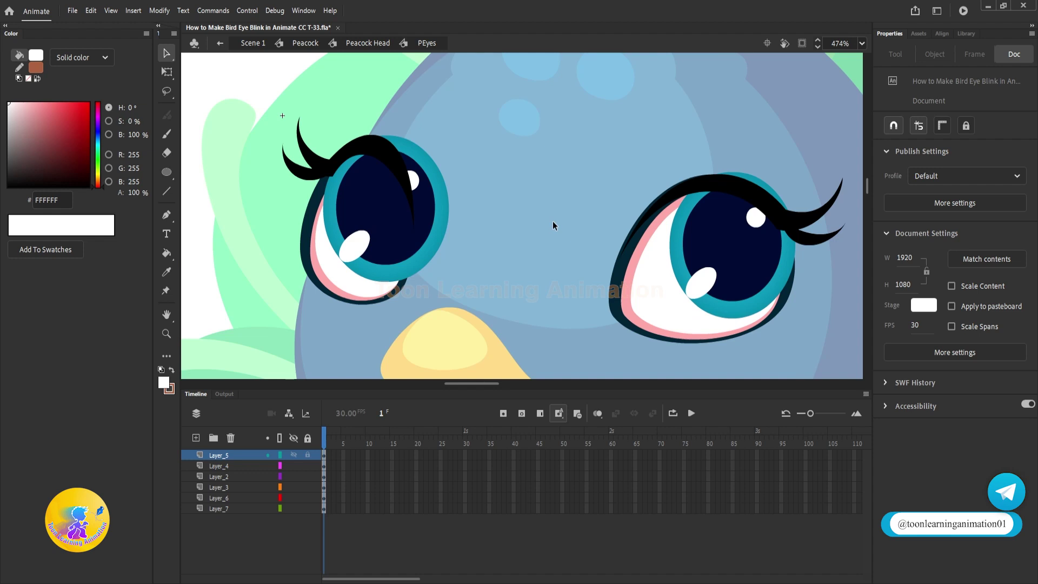
pyautogui.click(739, 289)
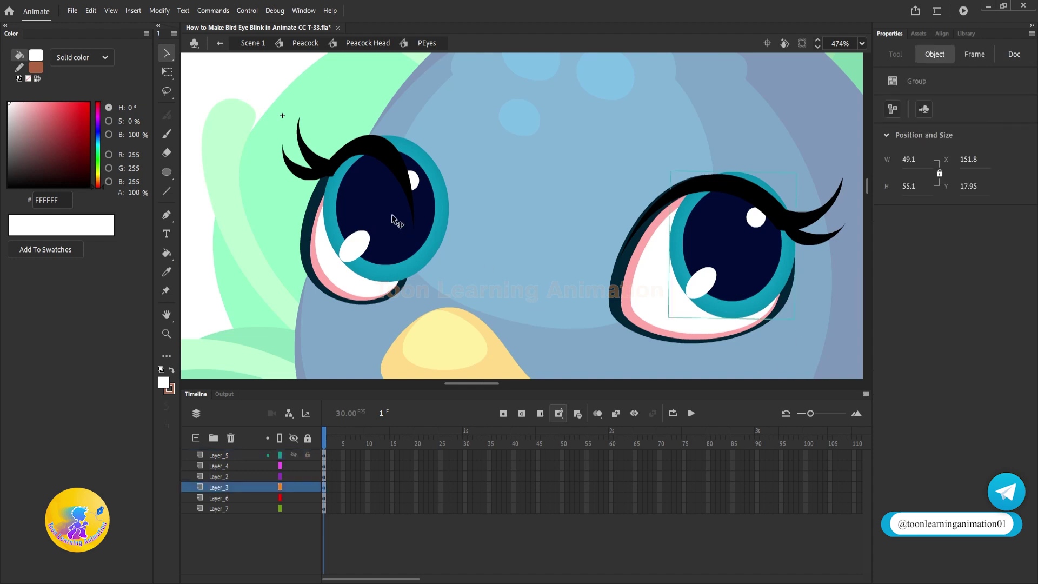
pyautogui.click(521, 222)
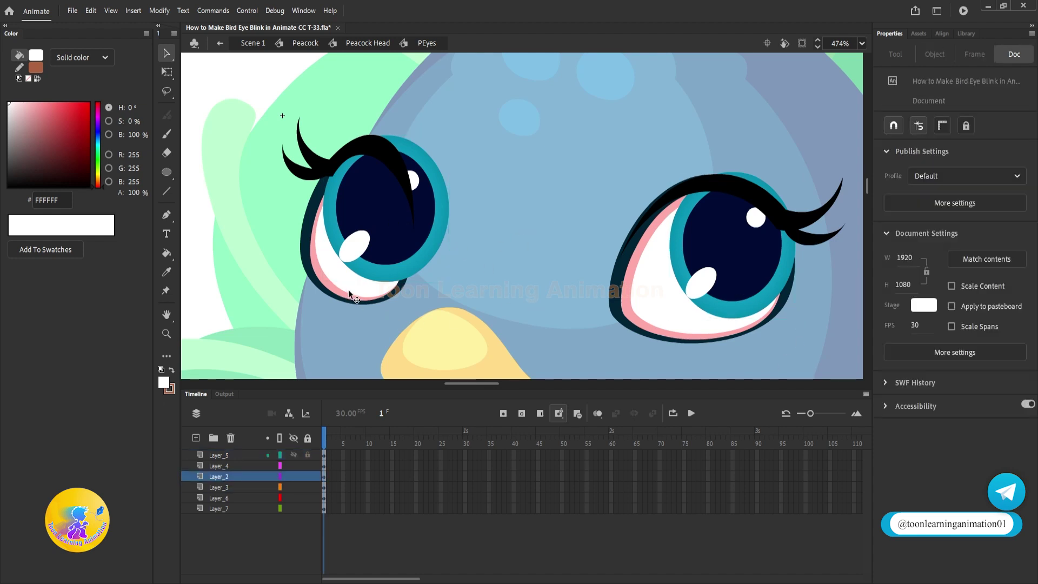
pyautogui.moveTo(349, 290); pyautogui.dragTo(497, 307)
pyautogui.hotkey('ctrl', 'z')
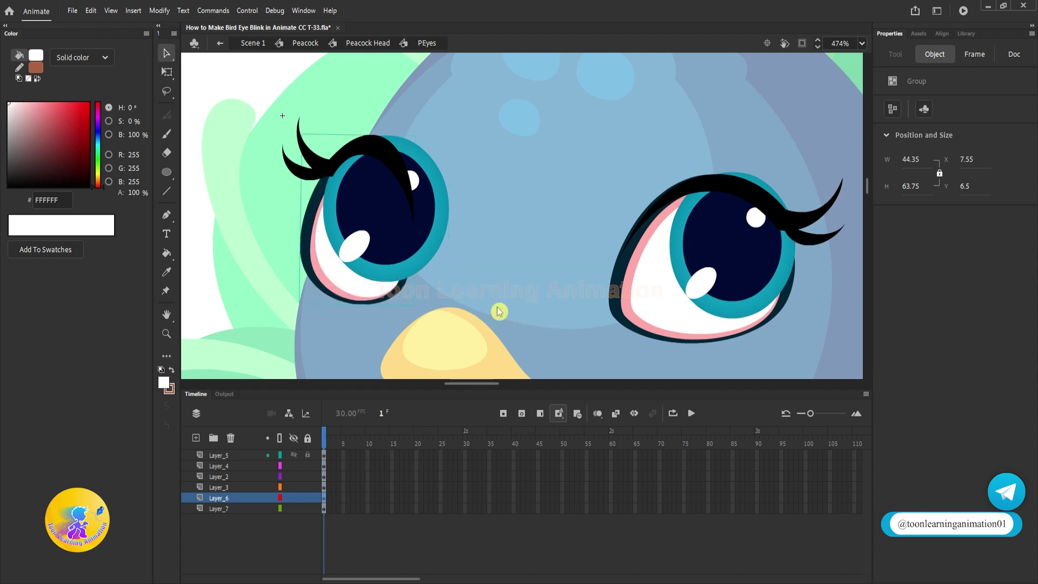
pyautogui.click(403, 171)
pyautogui.moveTo(398, 173); pyautogui.dragTo(528, 152)
pyautogui.hotkey('ctrl', 'z')
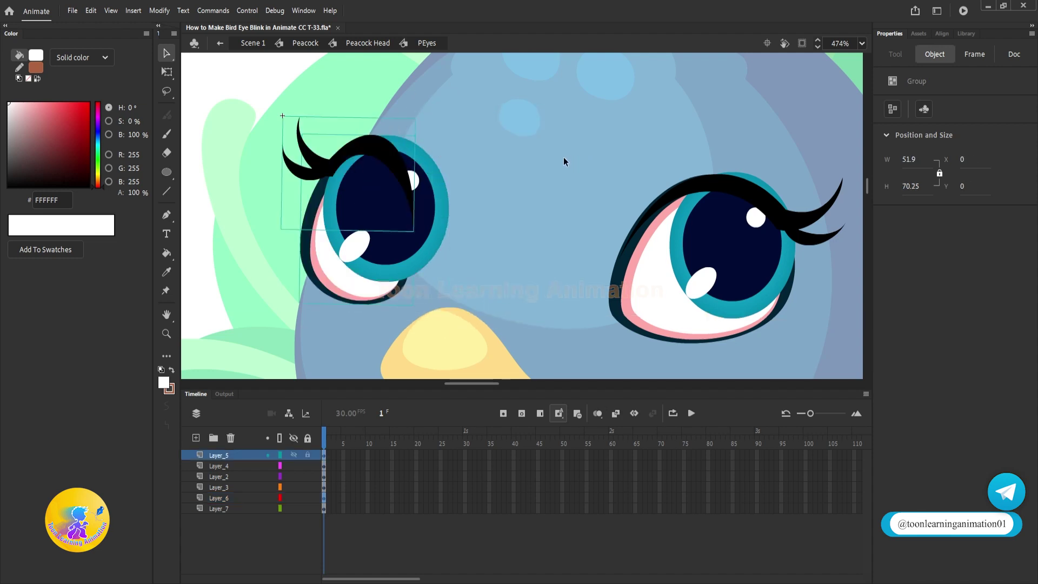
pyautogui.click(515, 220)
# - Convert the left-hand eye's pupil group into a graphic symbol named PEYeball
pyautogui.click(397, 262)
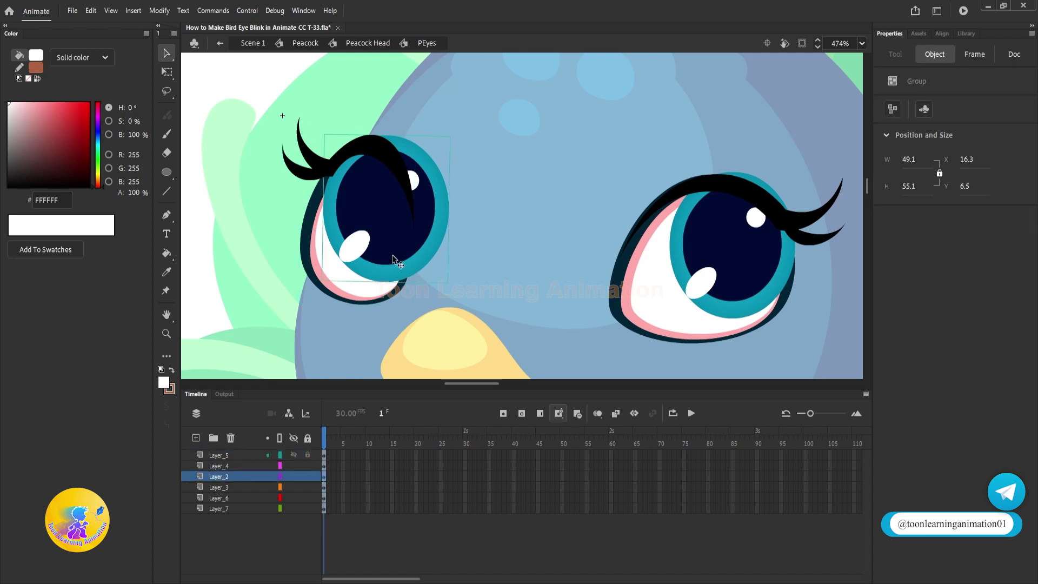
pyautogui.moveTo(524, 254); pyautogui.dragTo(596, 254)
pyautogui.moveTo(461, 252); pyautogui.dragTo(493, 264)
pyautogui.hotkey('ctrl', 'z')
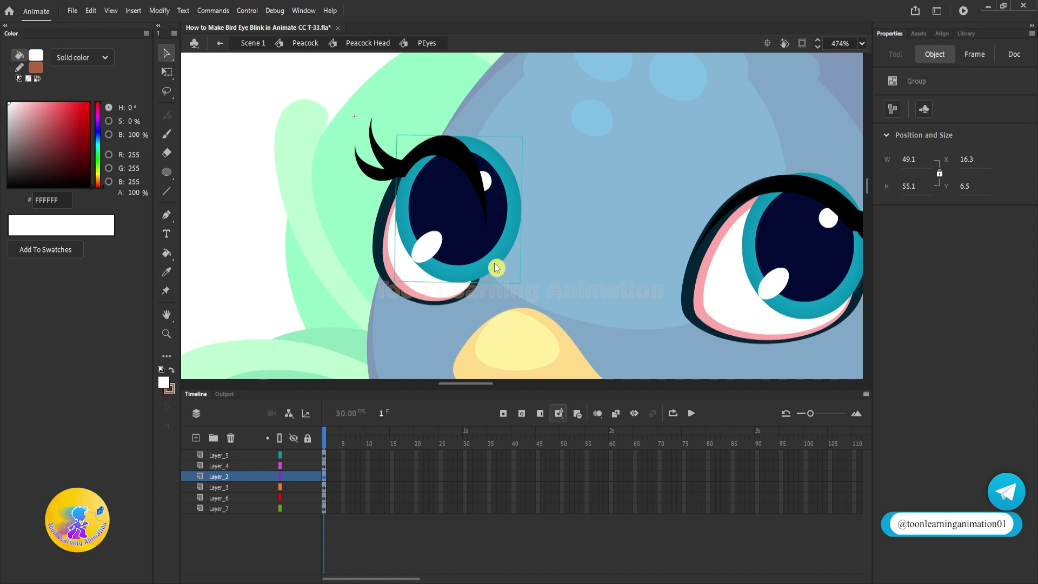
pyautogui.press('F8')
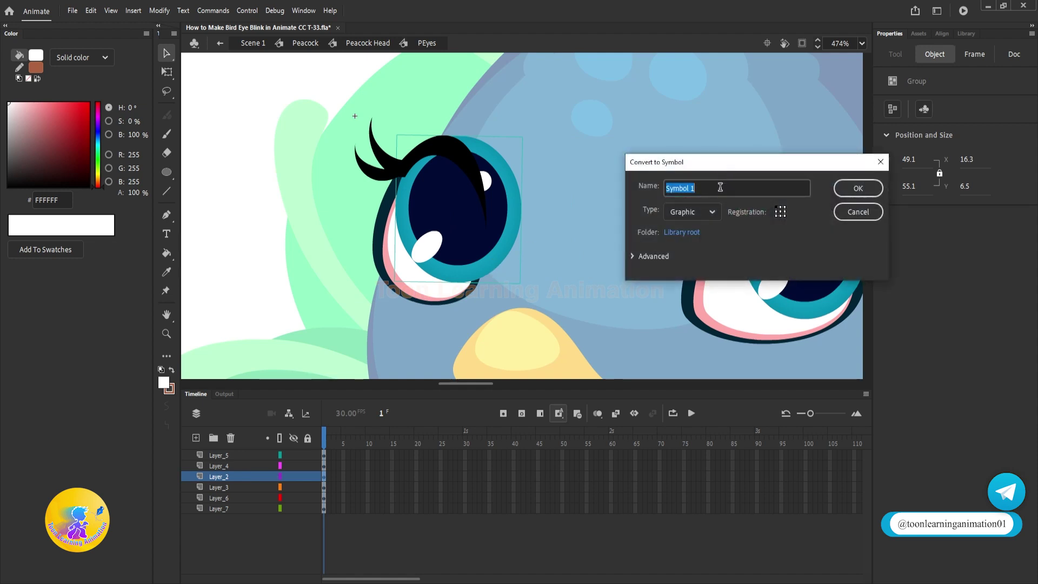
pyautogui.write('PEW')
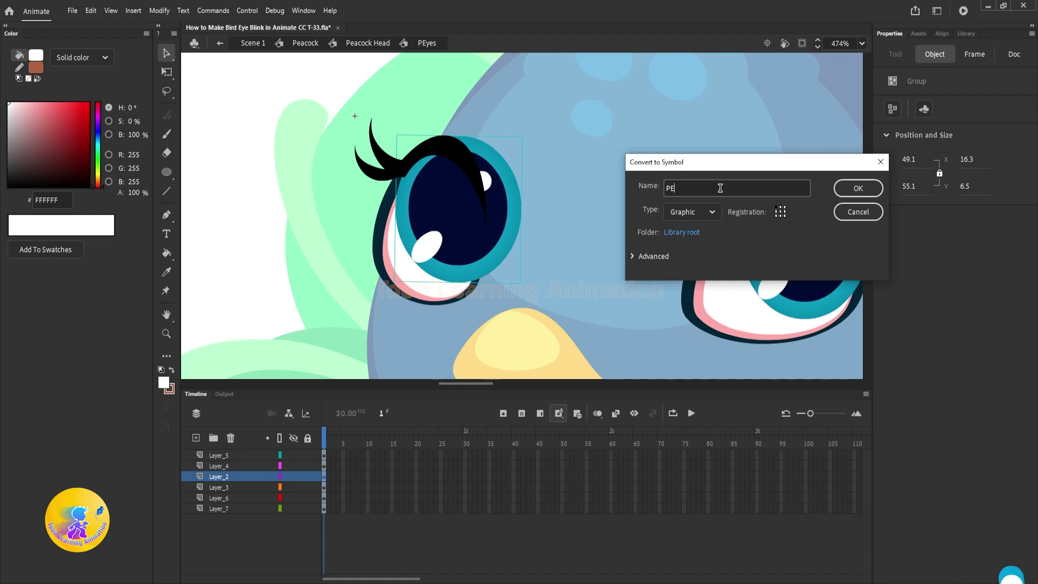
pyautogui.press('BackSpace')
pyautogui.write('Y')
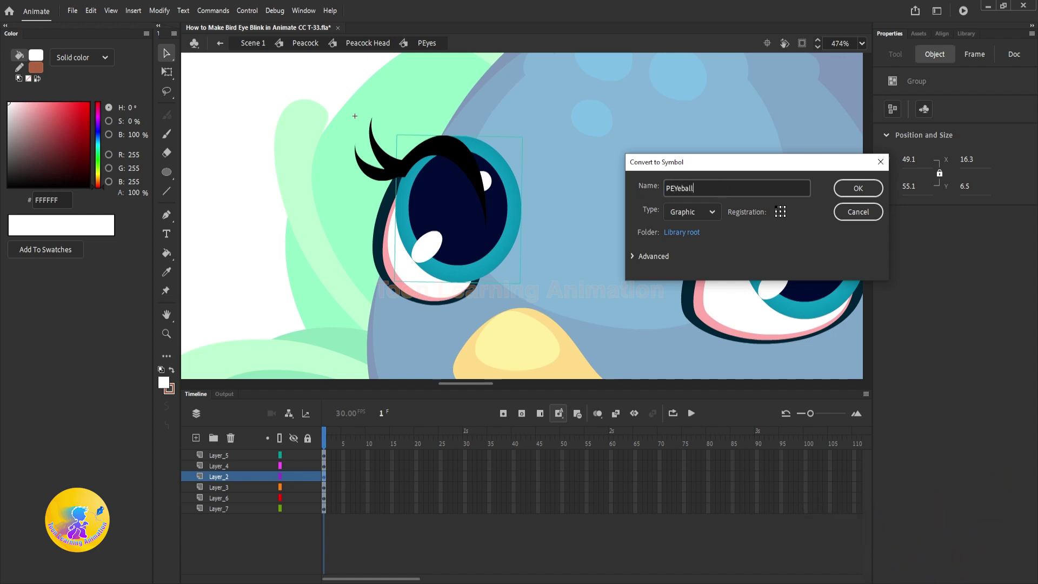
pyautogui.write('eball')
pyautogui.press('Return')
# - Convert the right-hand eye's pupil group into a graphic symbol named PEyeBall2
pyautogui.hscroll(3, 620, 144)
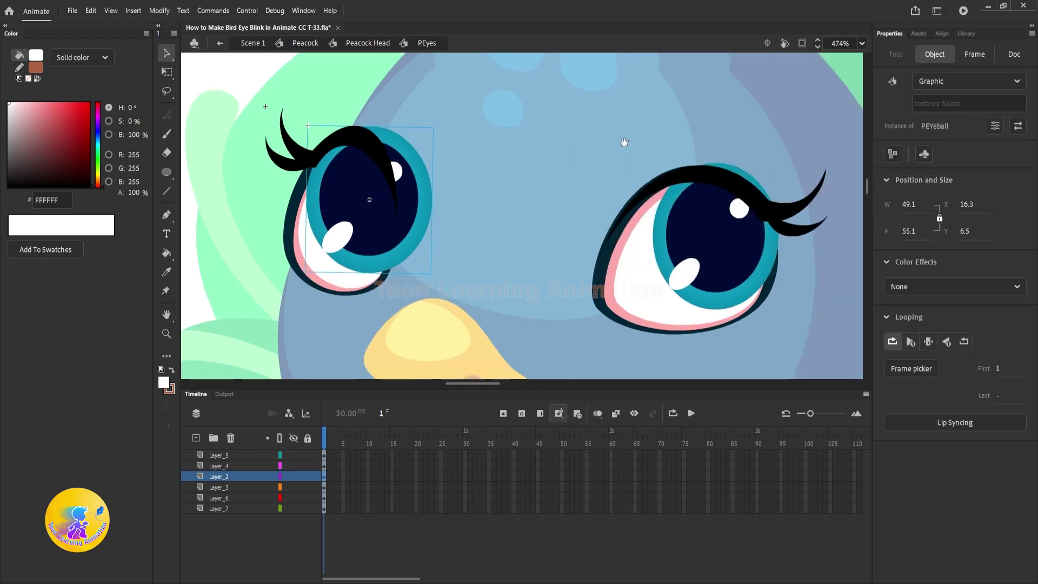
pyautogui.click(712, 238)
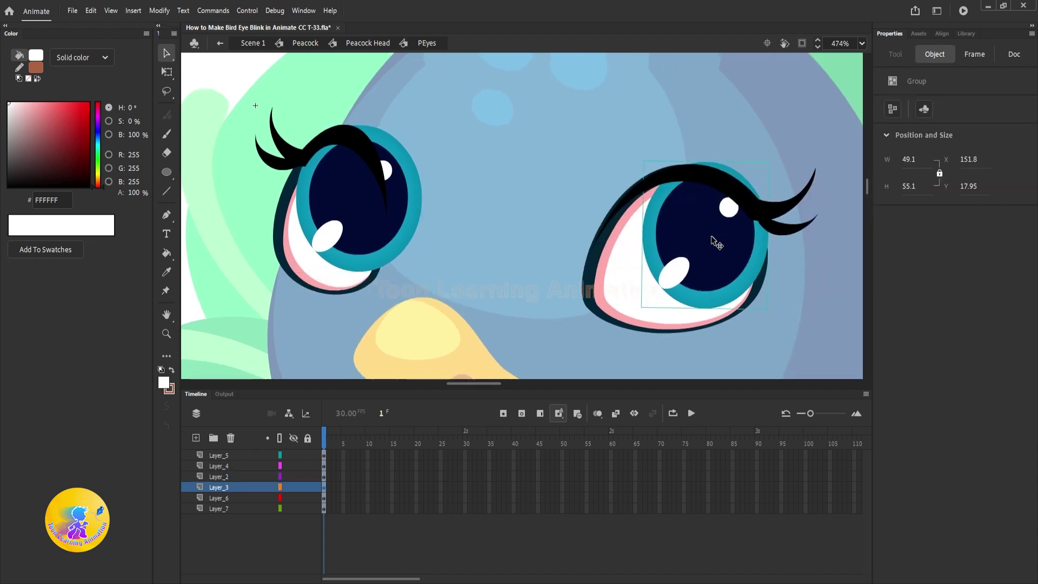
pyautogui.press('F8')
pyautogui.write('PEyeBall2')
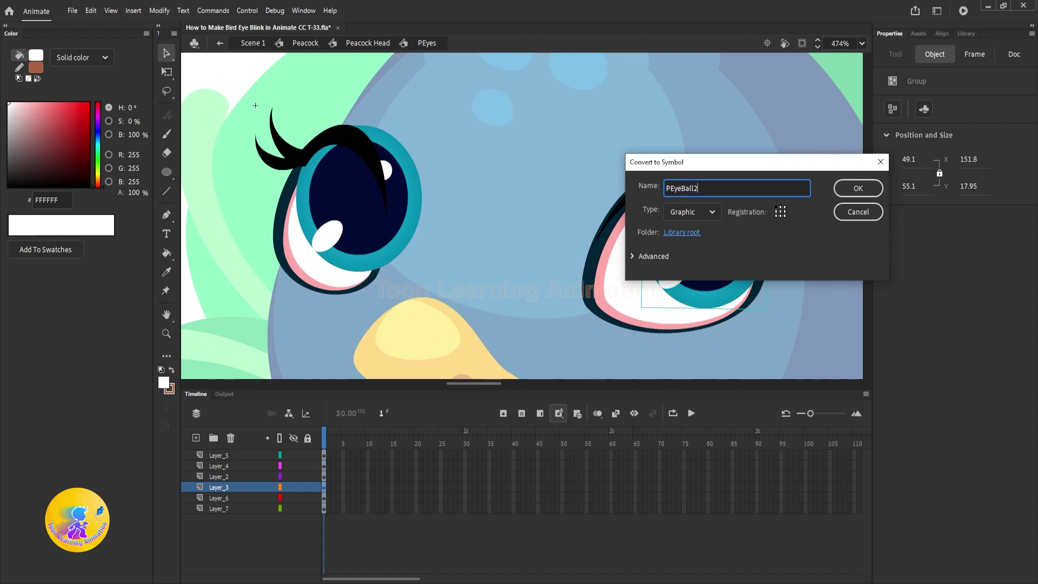
pyautogui.press('Return')
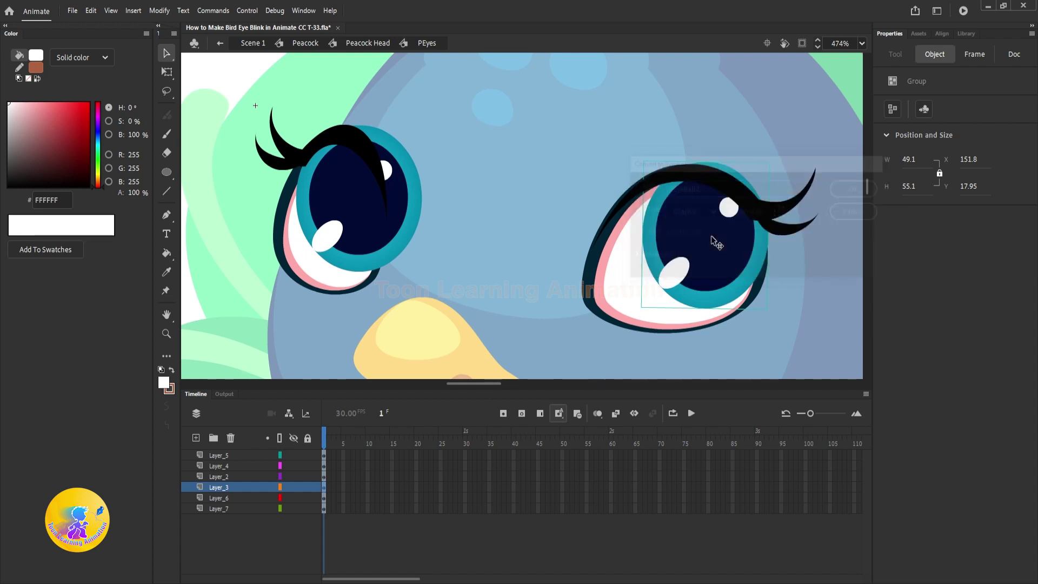
# - Add a layer above the left-hand pupil's layer and paste copies of the left-hand eye white and eyelash in place on it
pyautogui.hscroll(-2, 521, 220)
pyautogui.scroll(1, 521, 220)
pyautogui.click(332, 475)
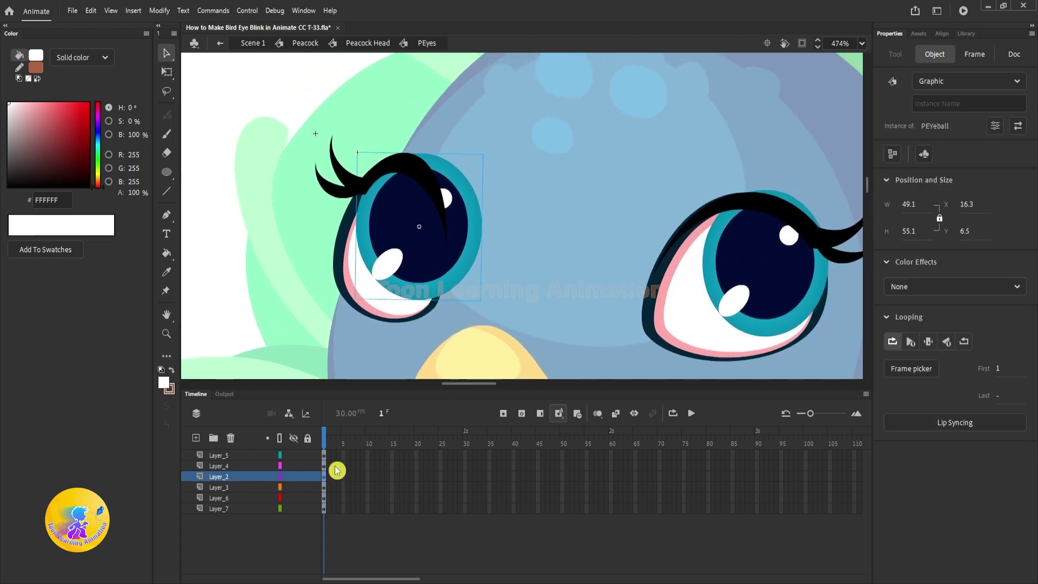
pyautogui.click(196, 438)
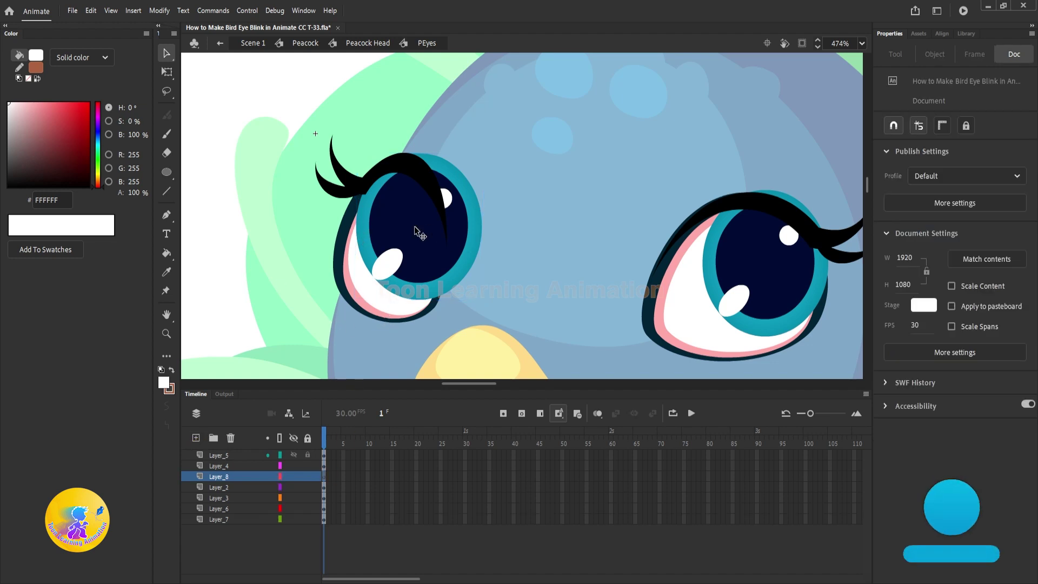
pyautogui.click(409, 210)
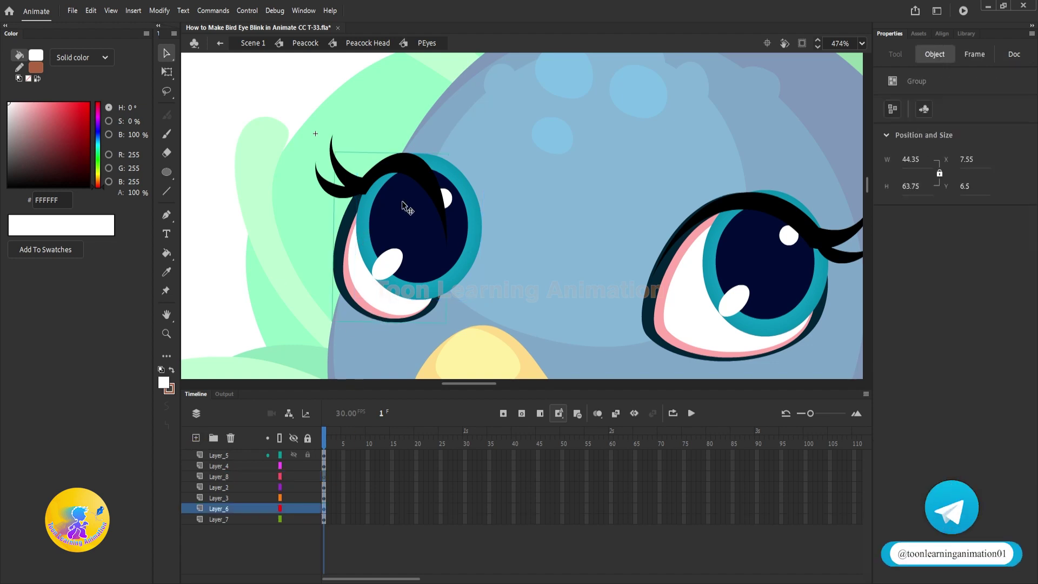
pyautogui.click(528, 185)
pyautogui.click(325, 476)
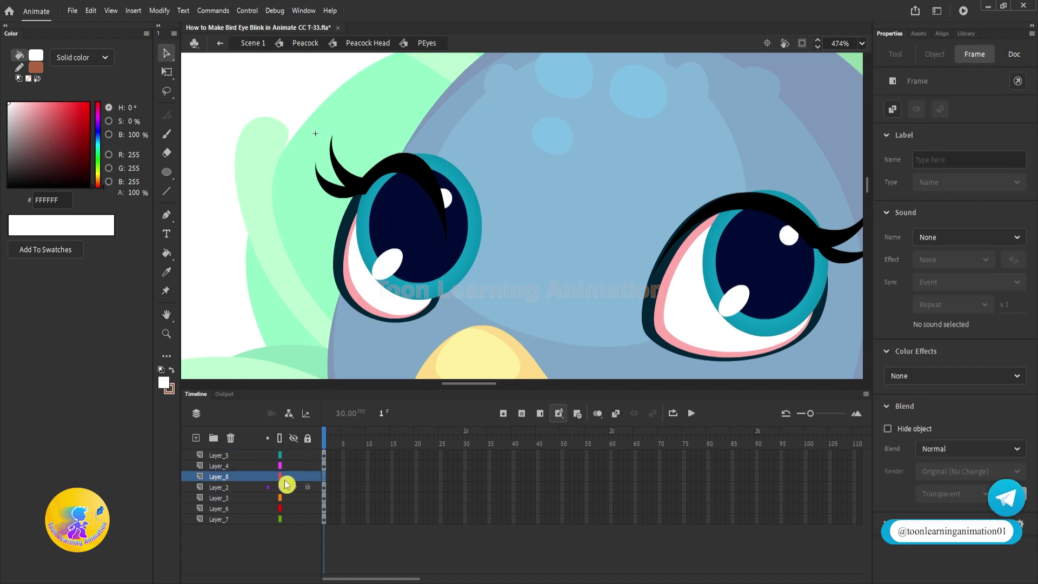
pyautogui.hotkey('ctrl', 'shift', 'v')
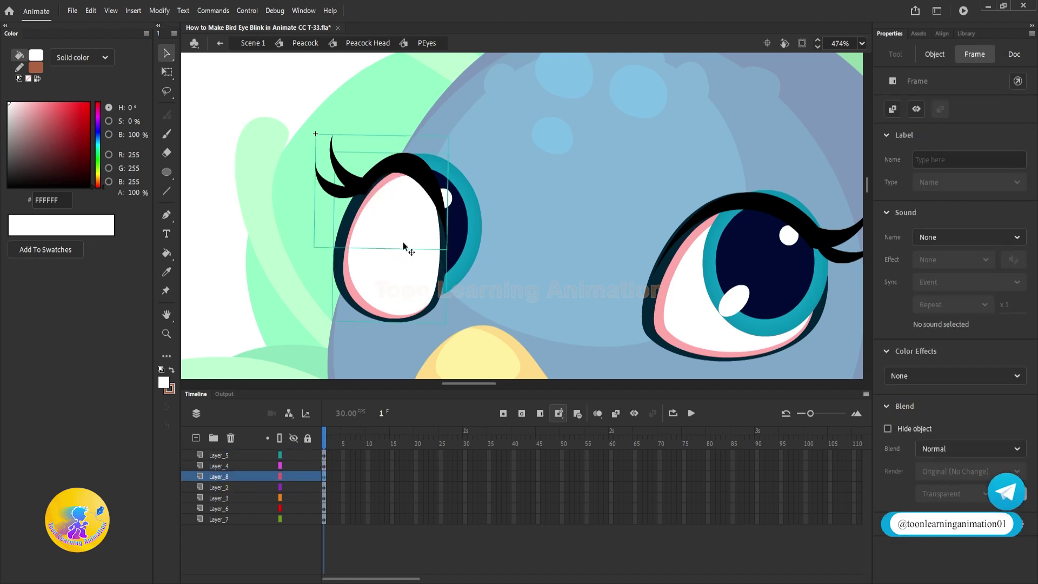
# - Group the pasted eye white and eyelash, and delete the eyelash copy inside the group
pyautogui.hotkey('ctrl', 'g')
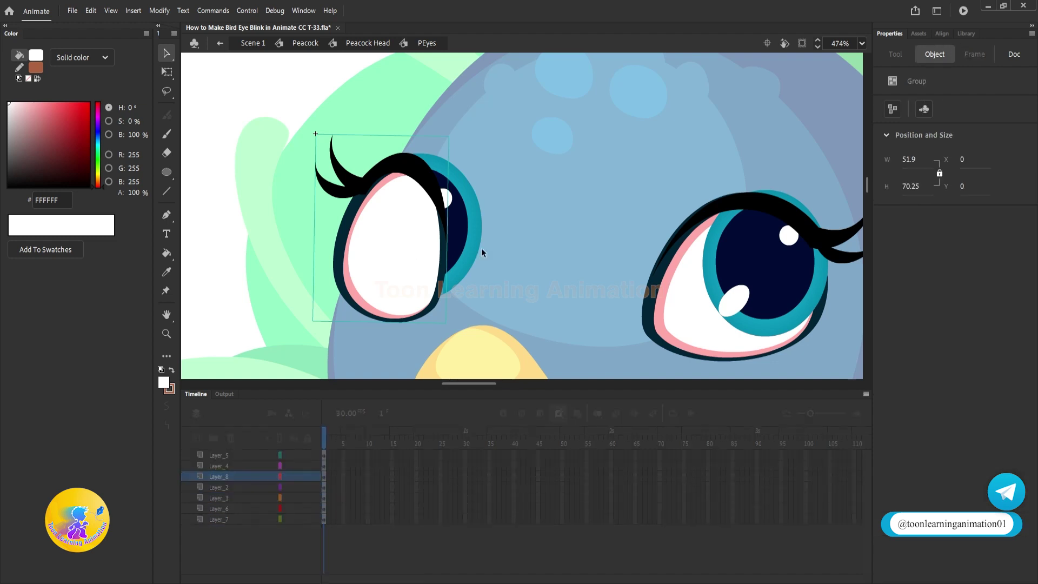
pyautogui.doubleClick(407, 260)
pyautogui.click(486, 239)
pyautogui.scroll(1, 509, 258)
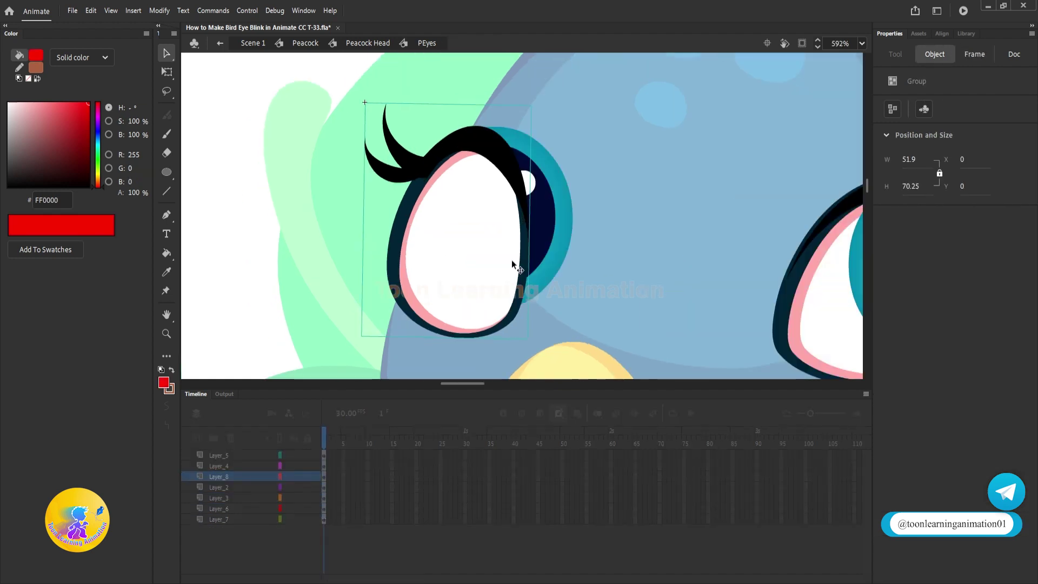
pyautogui.moveTo(481, 148); pyautogui.dragTo(454, 120)
pyautogui.press('Delete')
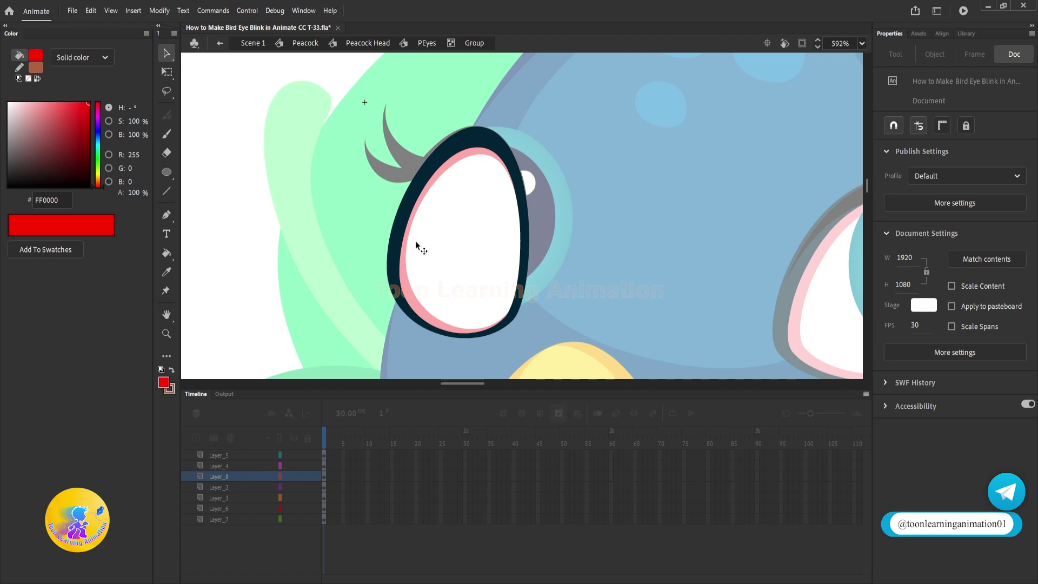
# - Break the pasted eye white apart into shapes and delete its dark outline, keeping the white and pink areas
pyautogui.click(441, 169)
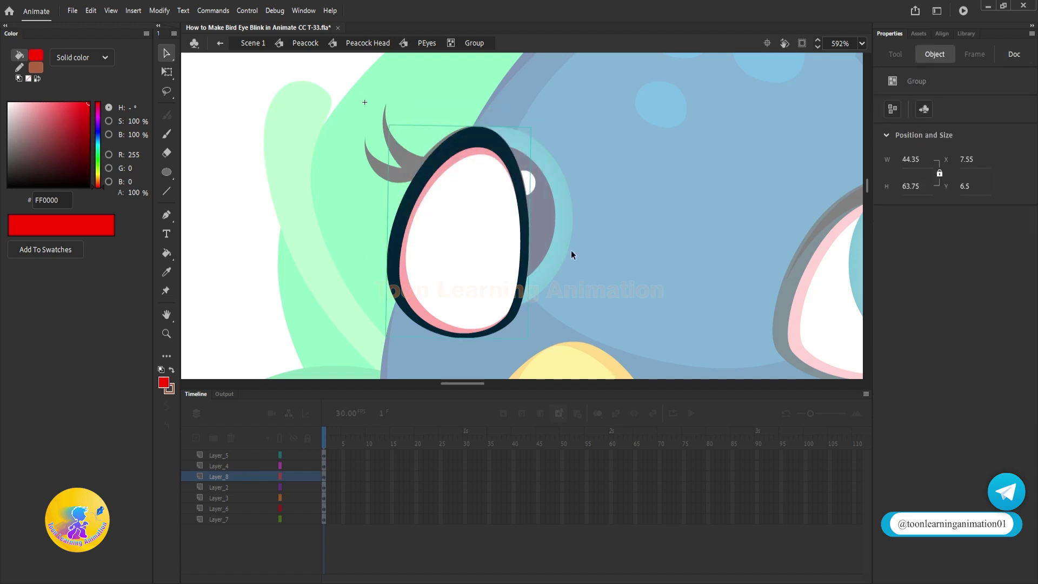
pyautogui.hotkey('ctrl', 'b')
pyautogui.hotkey('ctrl', 'b')
pyautogui.click(602, 245)
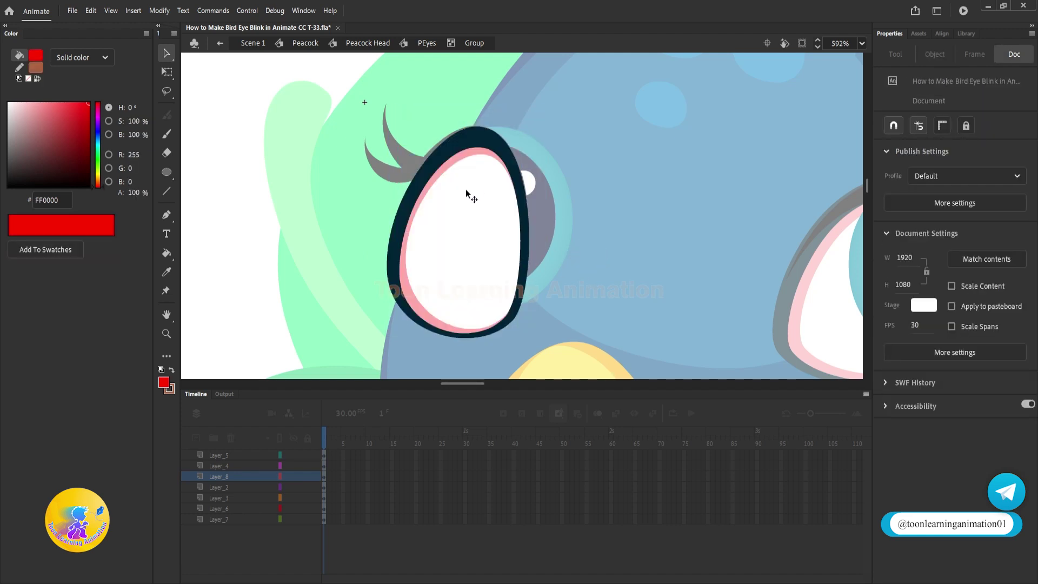
pyautogui.click(433, 313)
pyautogui.keyDown('shift'); pyautogui.click(479, 274); pyautogui.keyUp('shift')
pyautogui.moveTo(462, 247)
pyautogui.mouseDown()
pyautogui.moveTo(480, 249)
pyautogui.moveTo(457, 256)
pyautogui.mouseUp()
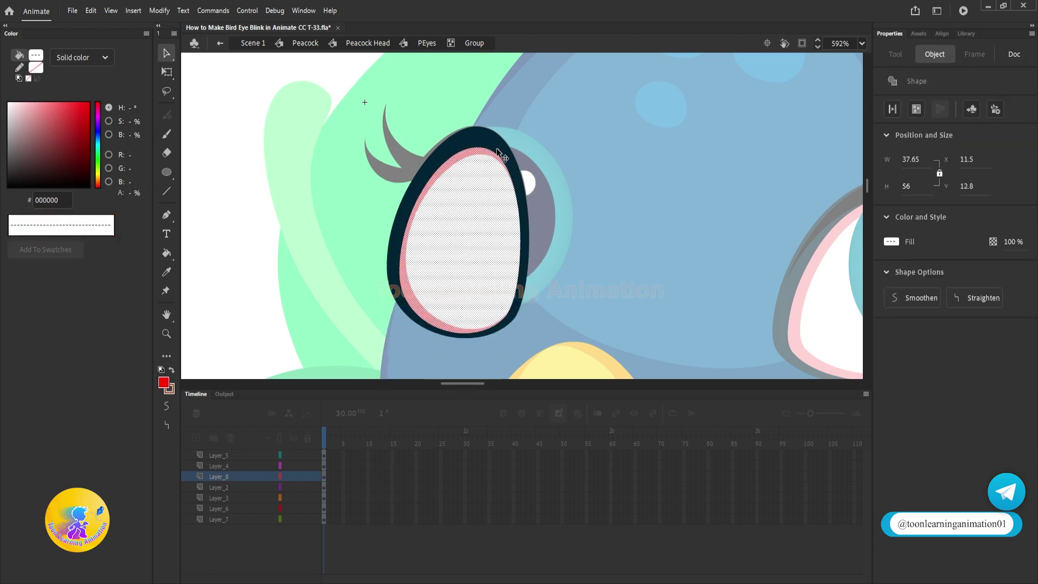
pyautogui.click(611, 164)
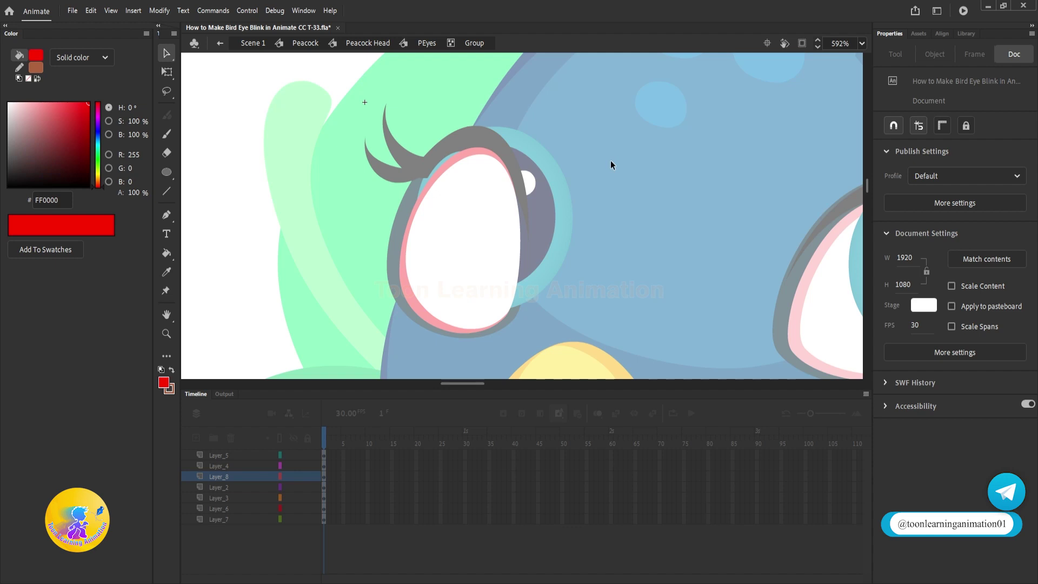
# - Fill the remaining white and pink eye shapes with solid red FF0000 and leave the group
pyautogui.moveTo(370, 123); pyautogui.dragTo(610, 377)
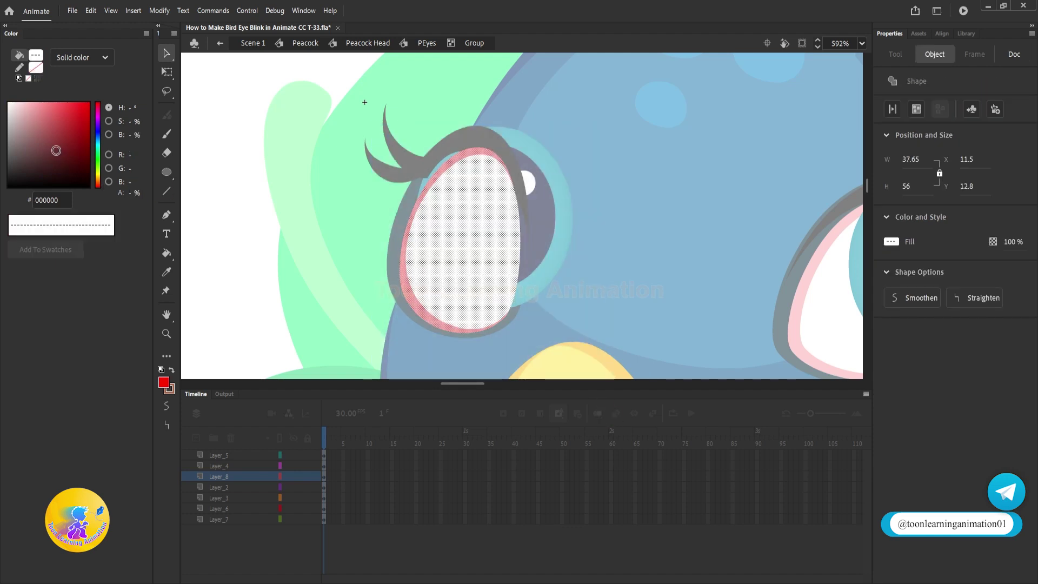
pyautogui.moveTo(55, 150); pyautogui.dragTo(92, 99)
pyautogui.doubleClick(618, 168)
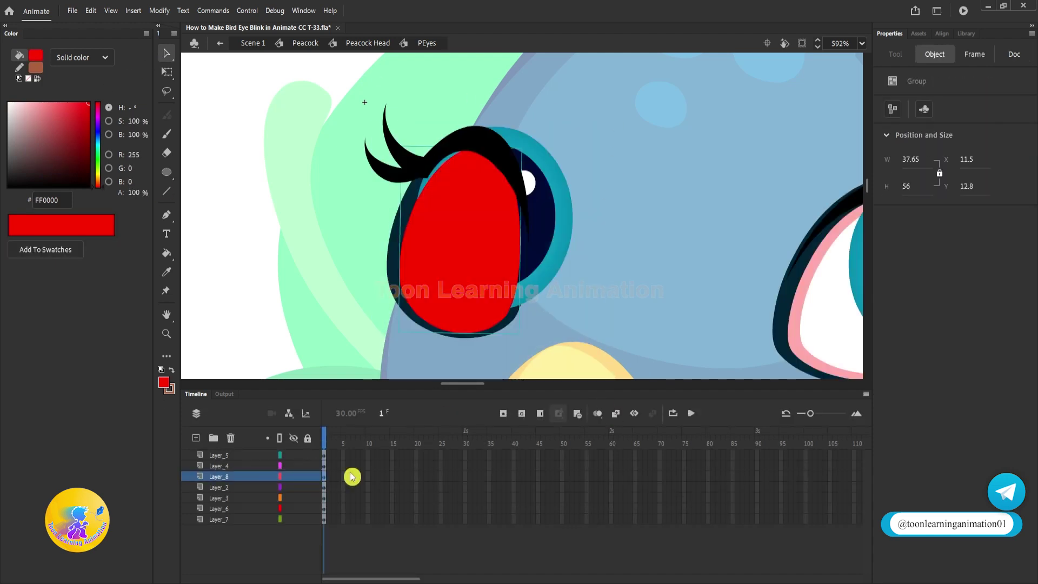
# - Rename the layer with the red shape as Mask and turn it into a mask over the left-hand pupil's layer
pyautogui.doubleClick(218, 476)
pyautogui.write('M')
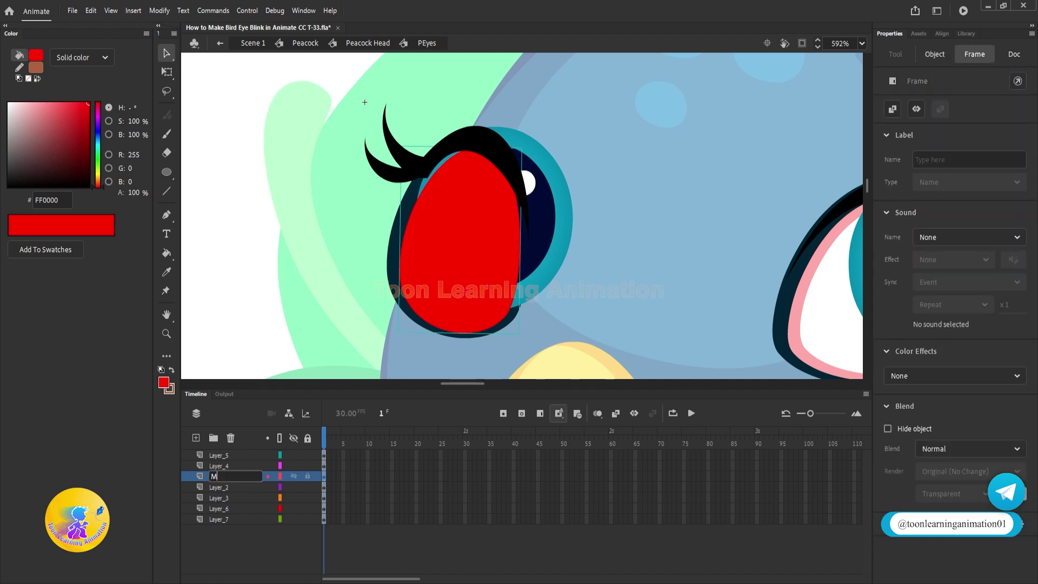
pyautogui.write('ask')
pyautogui.press('Return')
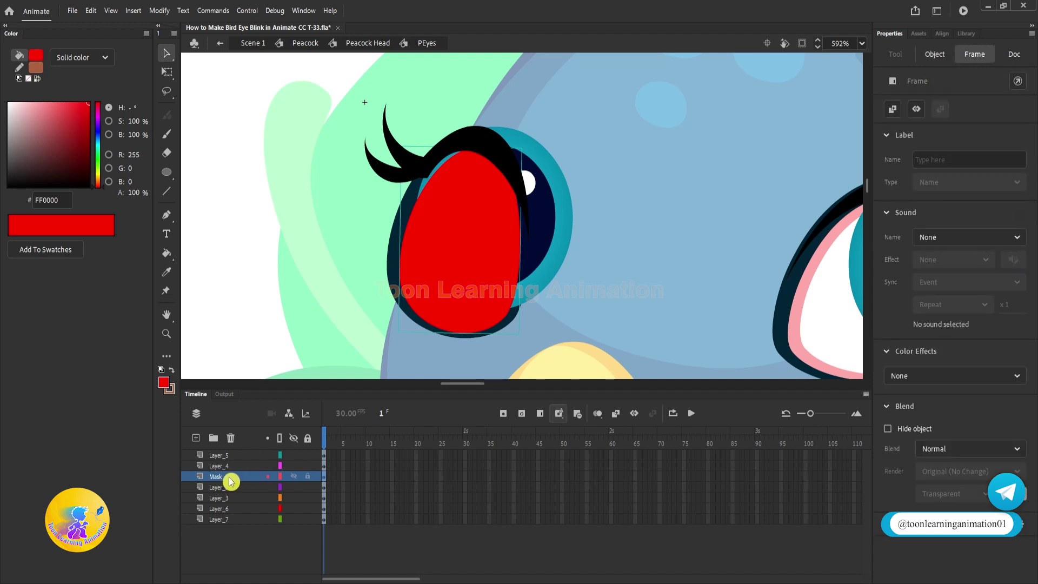
pyautogui.rightClick(230, 481)
pyautogui.click(272, 359)
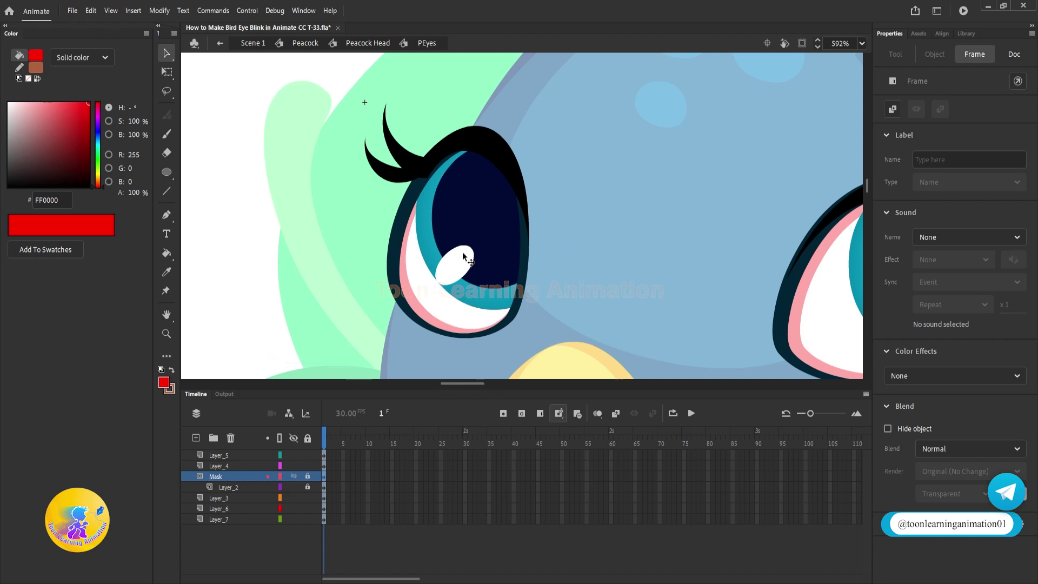
# - Unlock the masked layer, distribute the left-hand eyeball symbol to a layer carrying its symbol name, and lock that layer
pyautogui.click(307, 487)
pyautogui.click(559, 248)
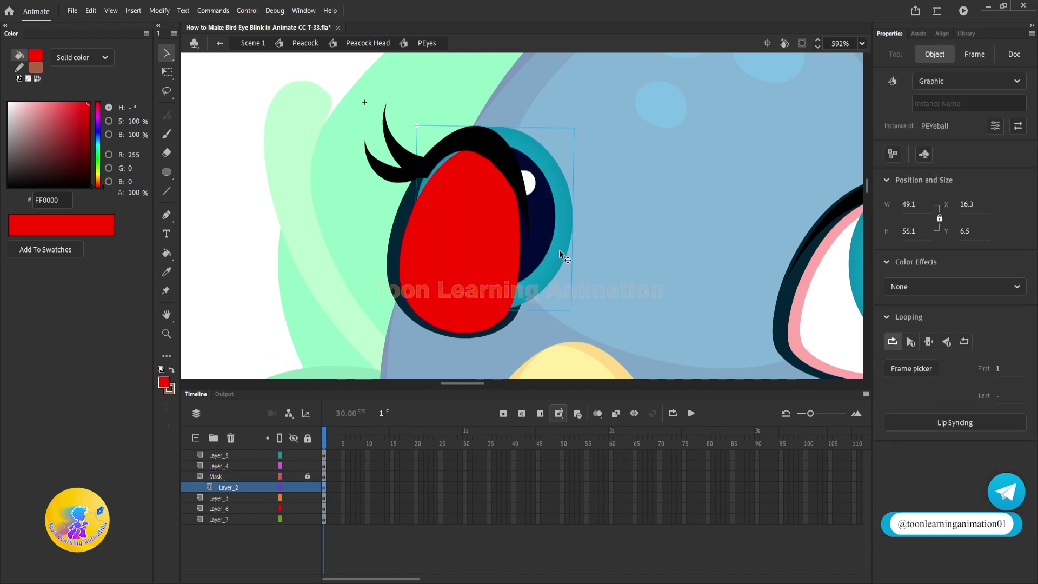
pyautogui.hotkey('ctrl', 'shift', 'd')
pyautogui.click(307, 486)
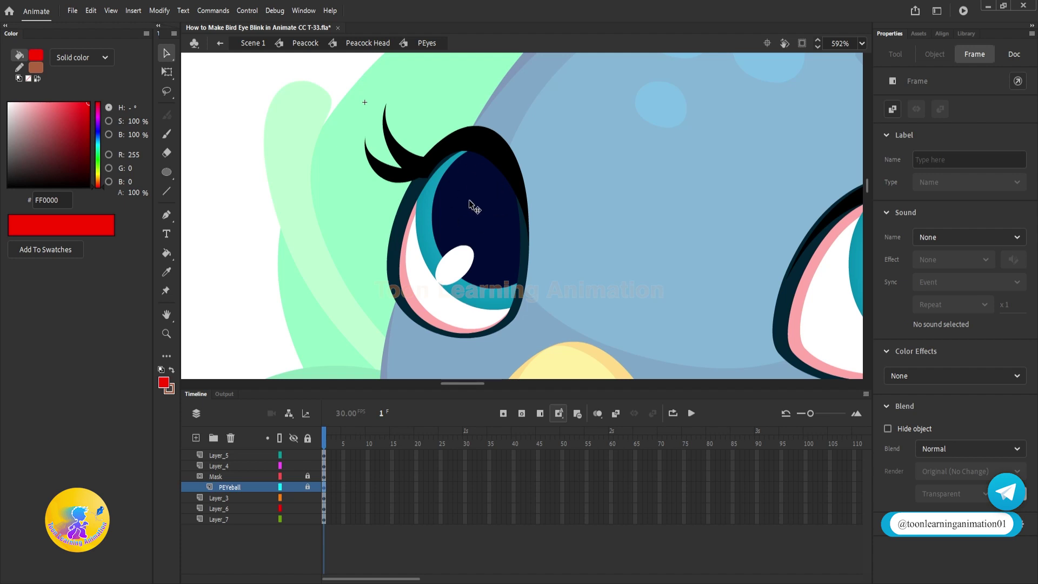
# - Distribute the right-hand eyeball symbol PEyeBall2 to a layer carrying its symbol name
pyautogui.scroll(-2, 501, 208)
pyautogui.scroll(3, 461, 167)
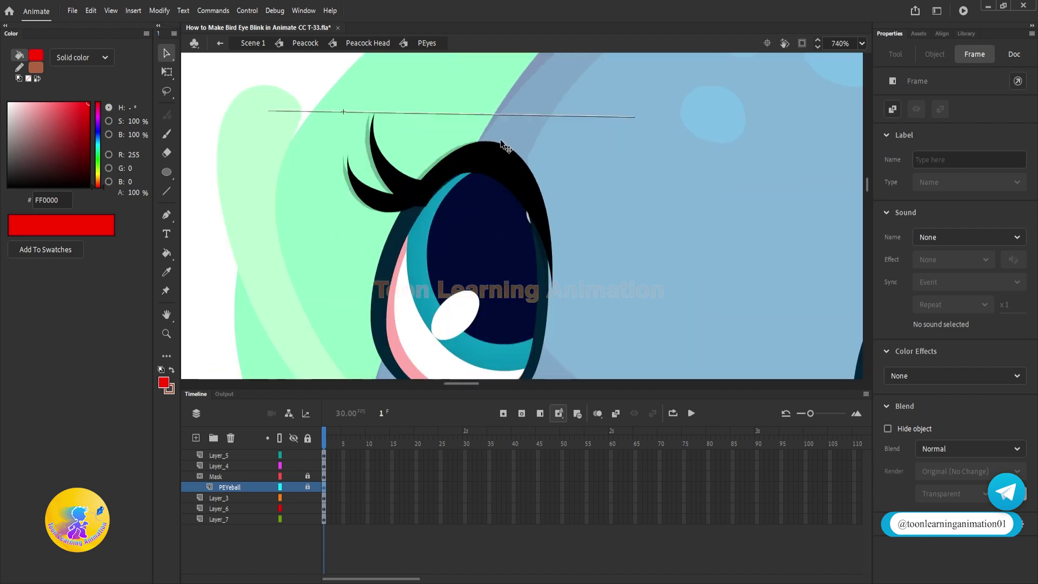
pyautogui.click(474, 130)
pyautogui.scroll(-3, 474, 130)
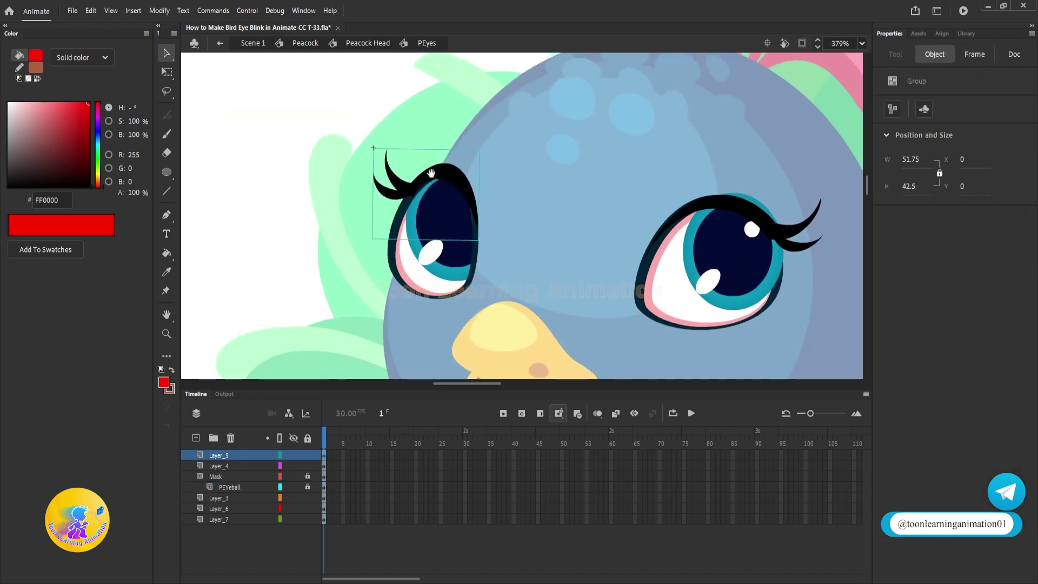
pyautogui.scroll(-2, 528, 238)
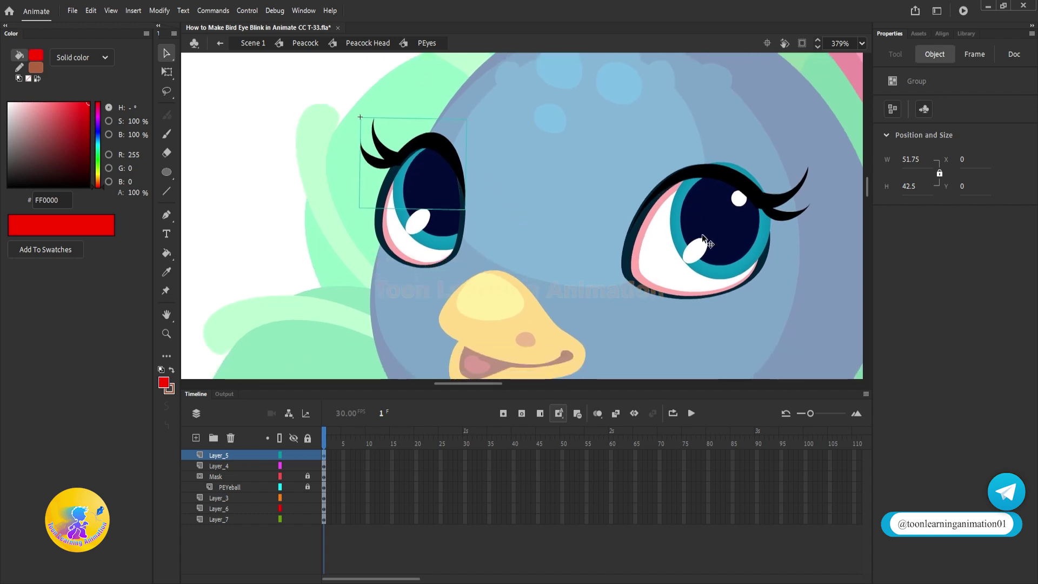
pyautogui.click(726, 239)
pyautogui.click(636, 289)
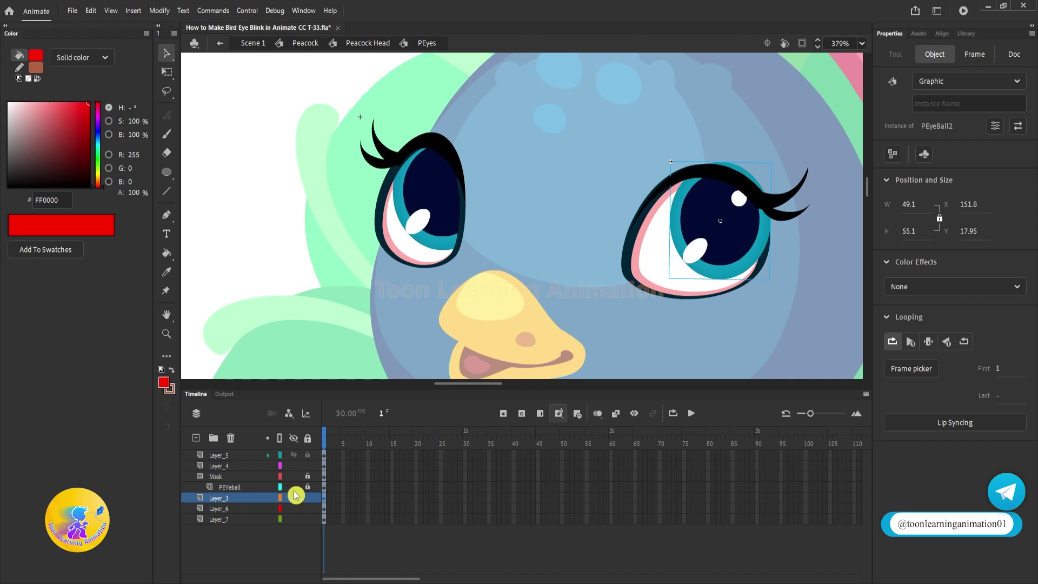
pyautogui.click(220, 502)
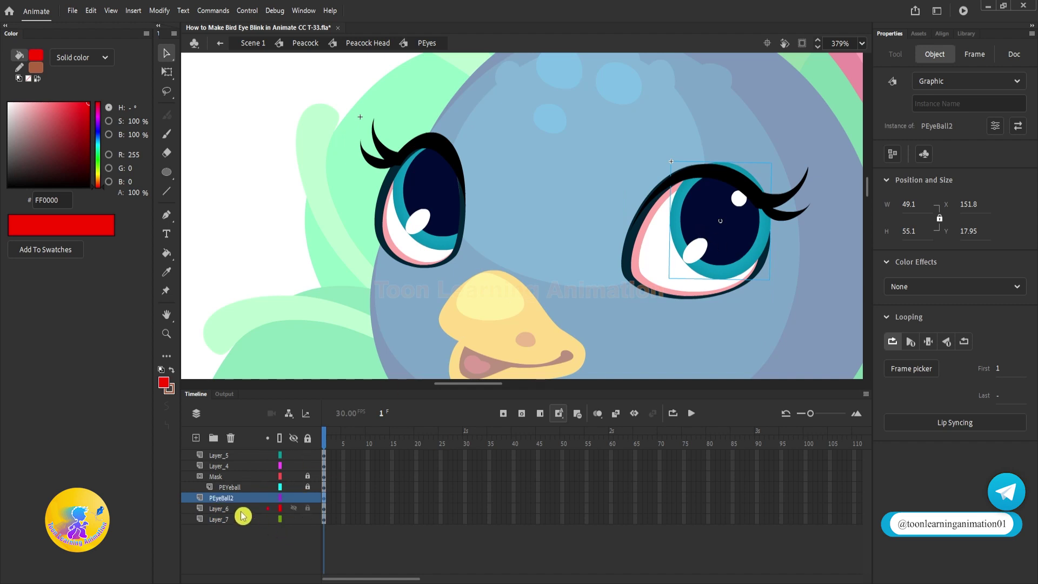
# - Add a layer above PEyeBall2 and name it Mask
pyautogui.click(222, 501)
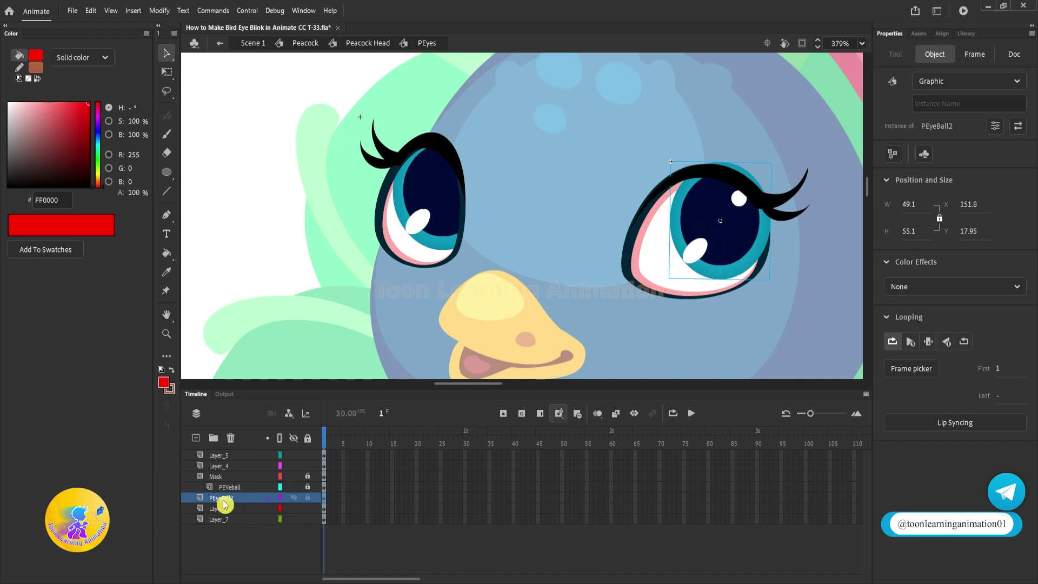
pyautogui.click(195, 439)
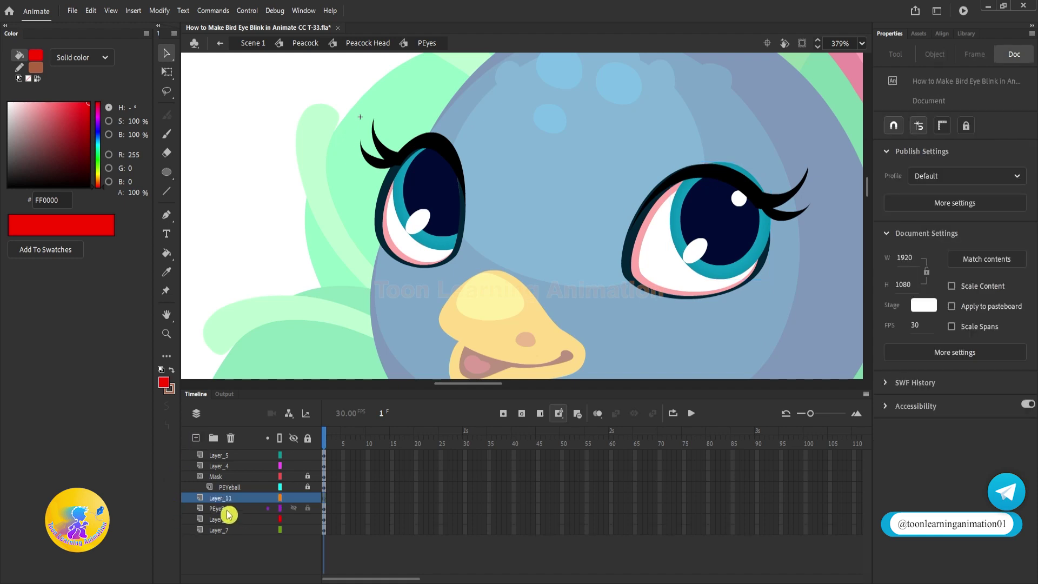
pyautogui.click(222, 501)
pyautogui.doubleClick(221, 498)
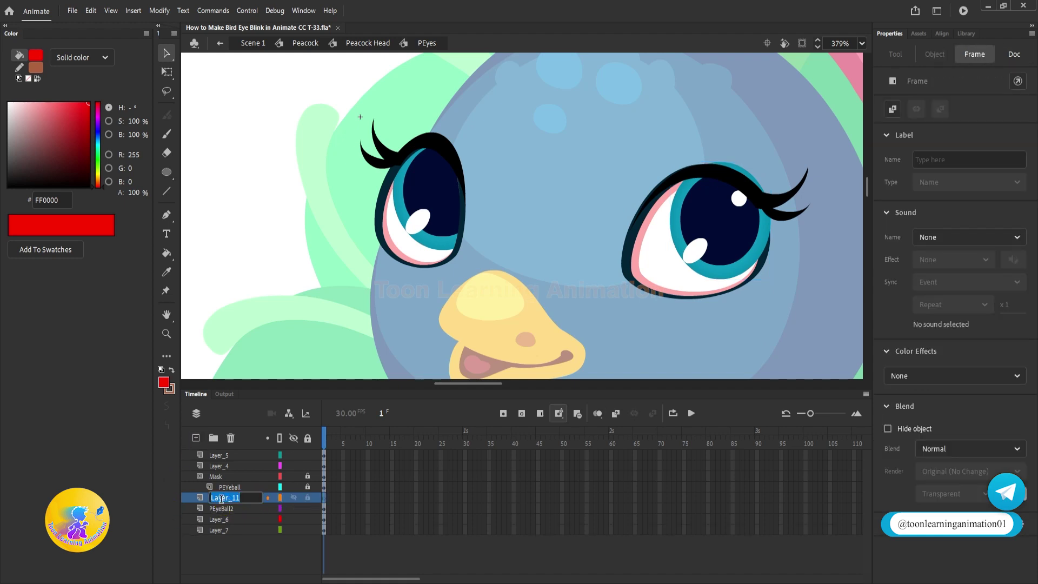
pyautogui.write('Mask')
pyautogui.press('Return')
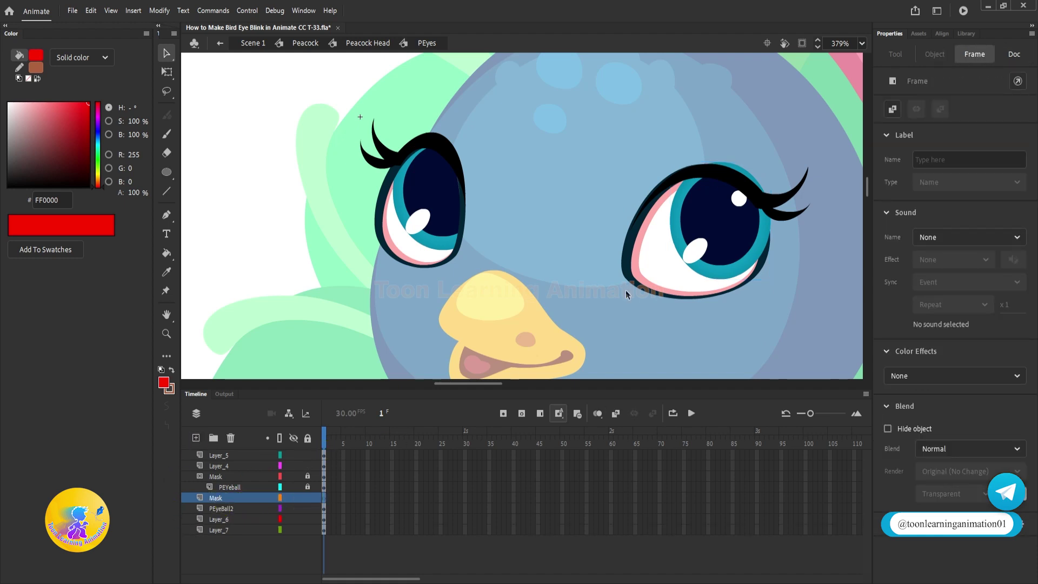
# - Copy the right-hand eye white group and paste it in place on the new Mask layer
pyautogui.click(631, 254)
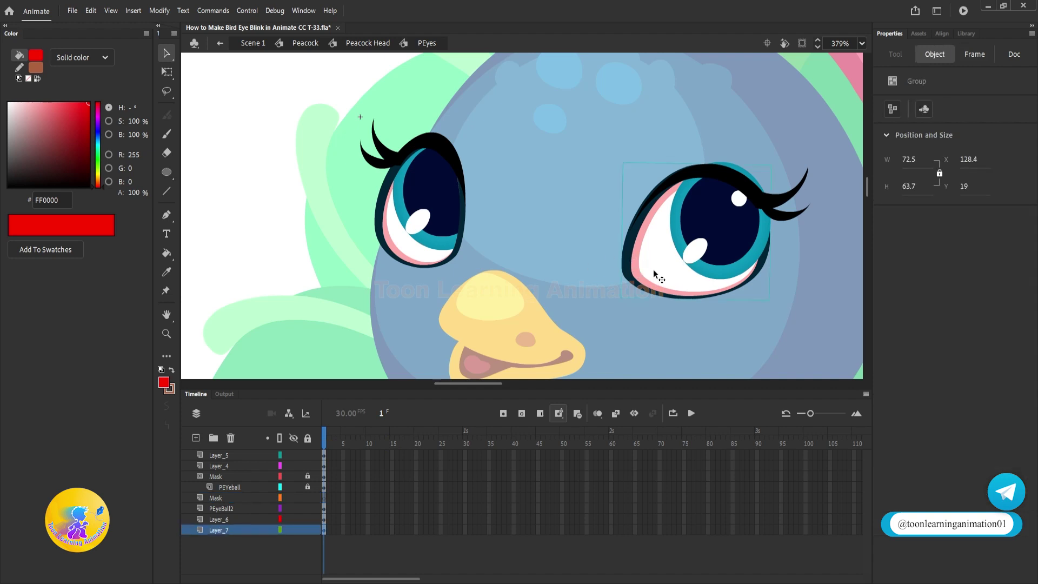
pyautogui.click(216, 498)
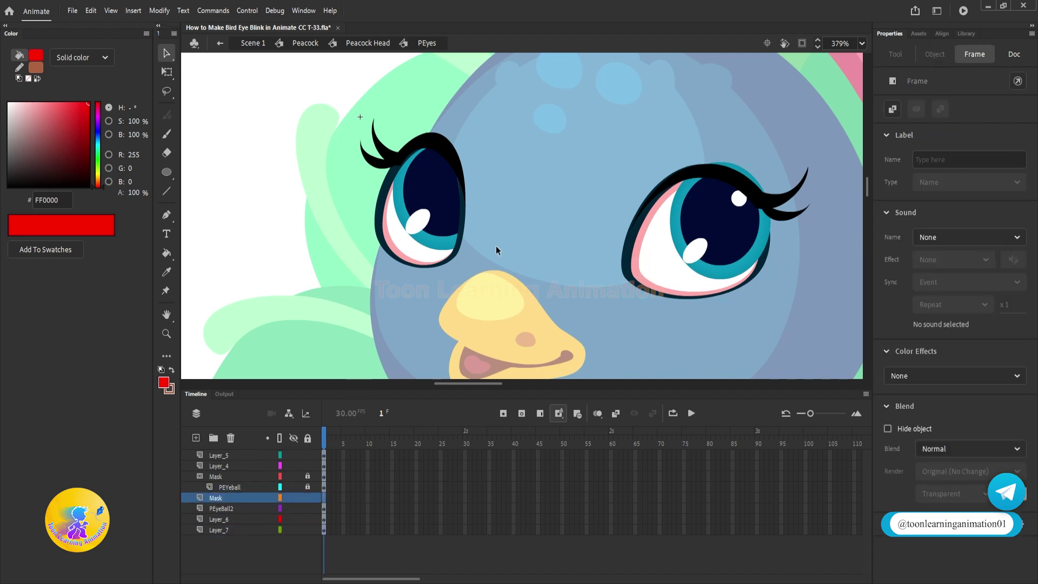
pyautogui.hotkey('ctrl', 'shift', 'v')
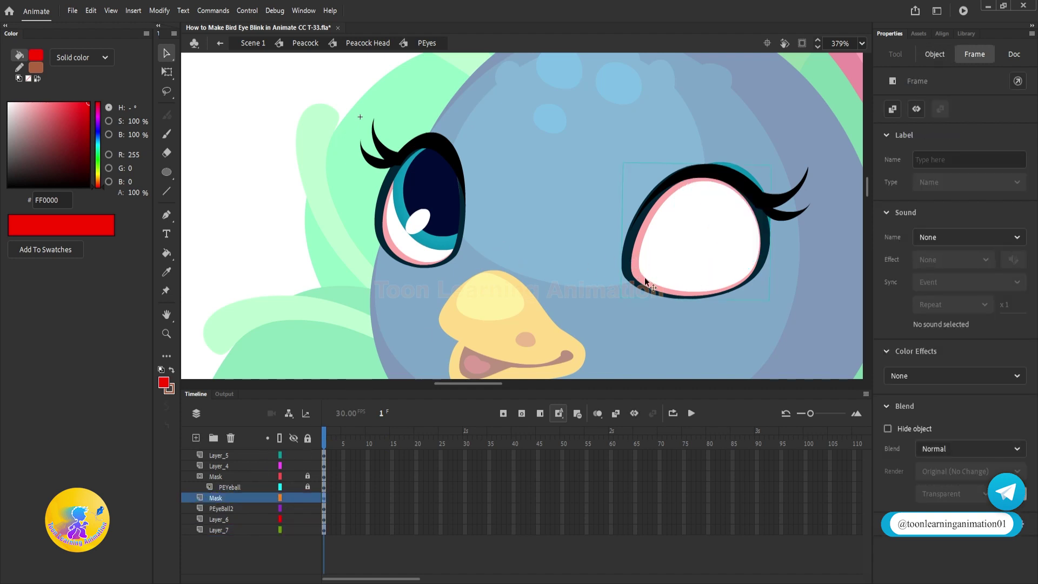
# - Break the pasted right-hand eye white apart inside its group and delete its dark outline
pyautogui.doubleClick(701, 250)
pyautogui.hotkey('ctrl', 'b')
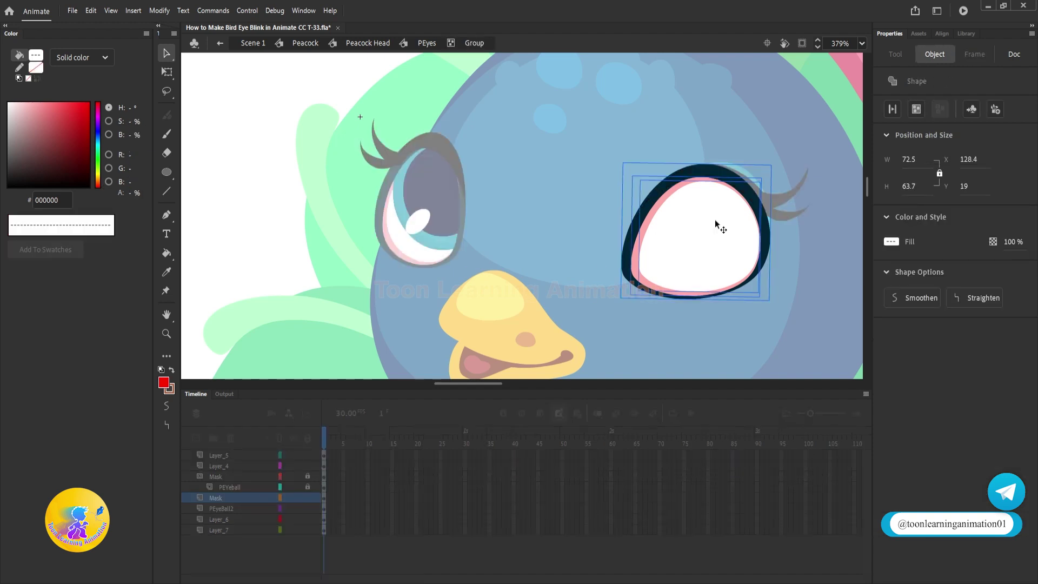
pyautogui.click(718, 132)
pyautogui.click(752, 183)
pyautogui.press('Delete')
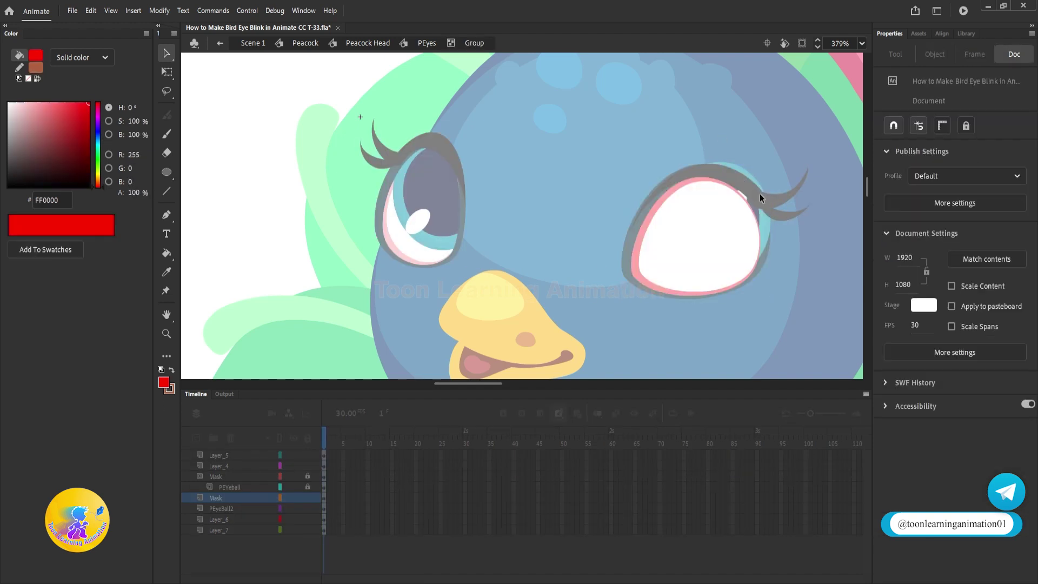
# - Fill the remaining right-hand eye shapes with solid red FF0000, leave the group, and turn their layer into a mask over PEyeBall2
pyautogui.moveTo(673, 281); pyautogui.dragTo(548, 370)
pyautogui.moveTo(31, 150); pyautogui.dragTo(489, 34)
pyautogui.click(600, 142)
pyautogui.doubleClick(600, 143)
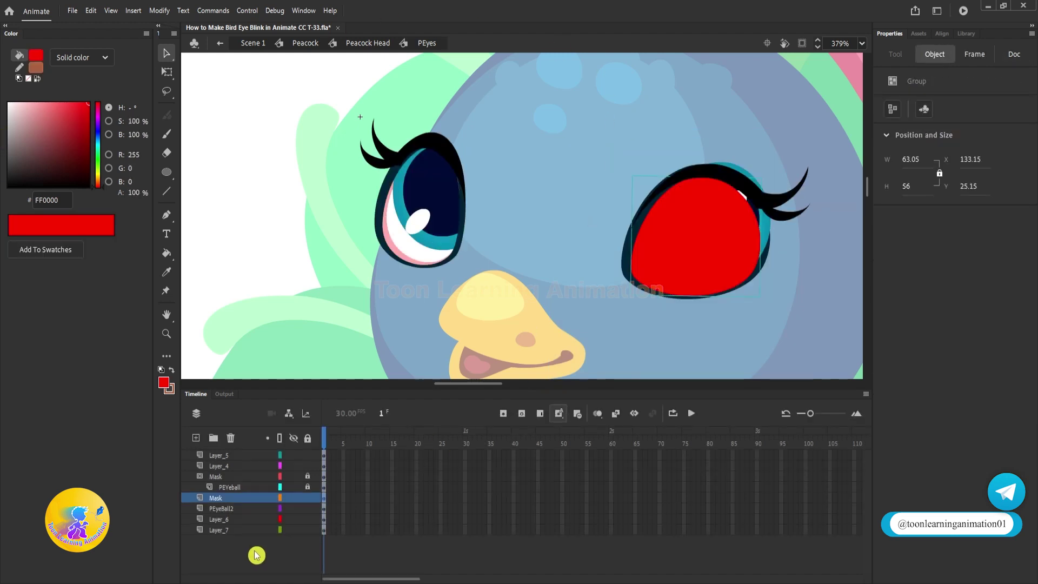
pyautogui.rightClick(224, 499)
pyautogui.click(267, 376)
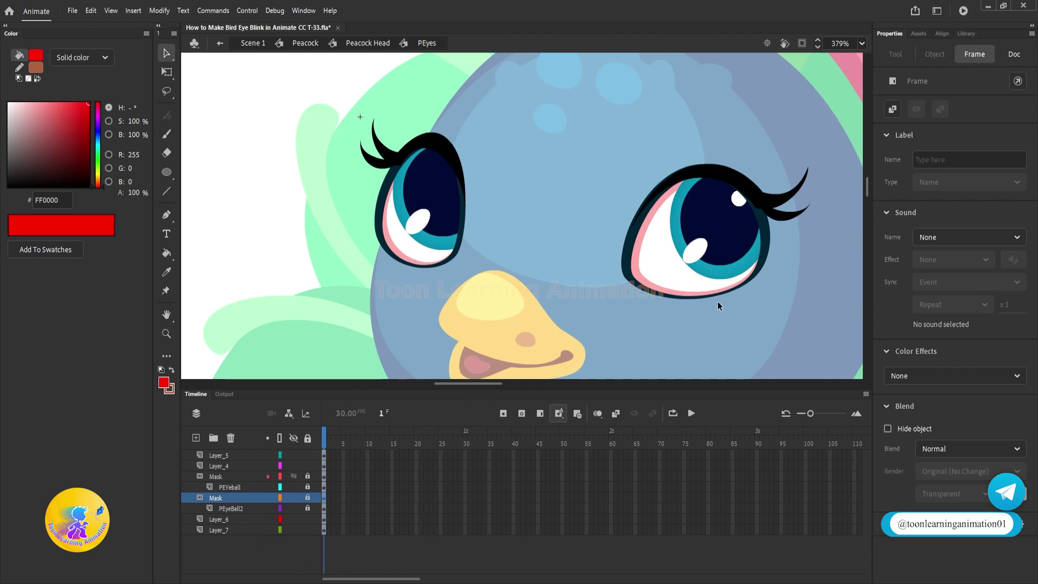
pyautogui.moveTo(413, 249); pyautogui.dragTo(406, 295)
pyautogui.hotkey('ctrl', 'z')
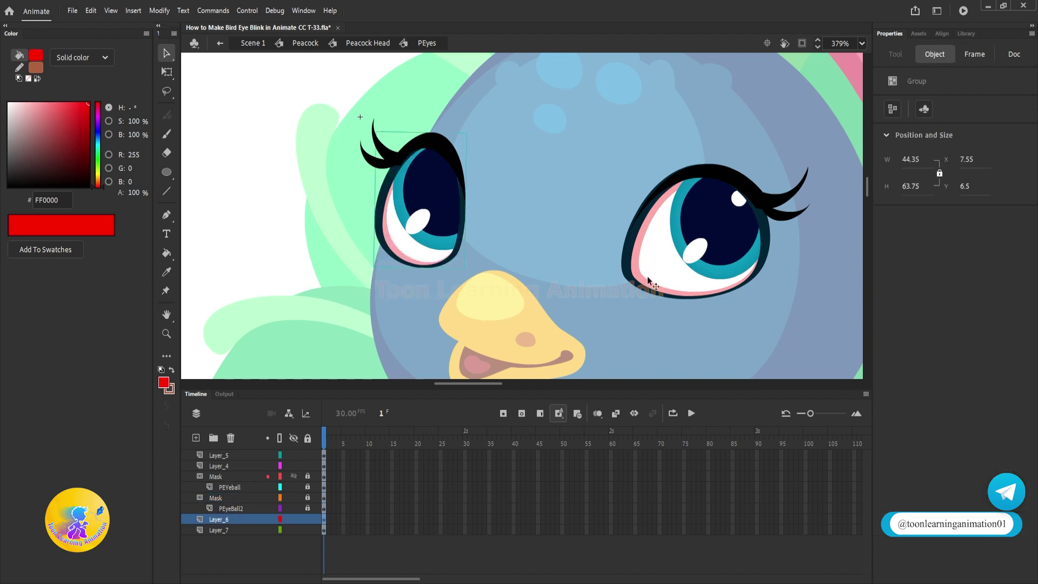
pyautogui.moveTo(647, 280); pyautogui.dragTo(696, 325)
pyautogui.hotkey('ctrl', 'z')
# - Convert the left-hand eye white group into a graphic symbol named WE, keeping it in place
pyautogui.moveTo(415, 243); pyautogui.dragTo(465, 259)
pyautogui.hotkey('ctrl', 'z')
pyautogui.press('F8')
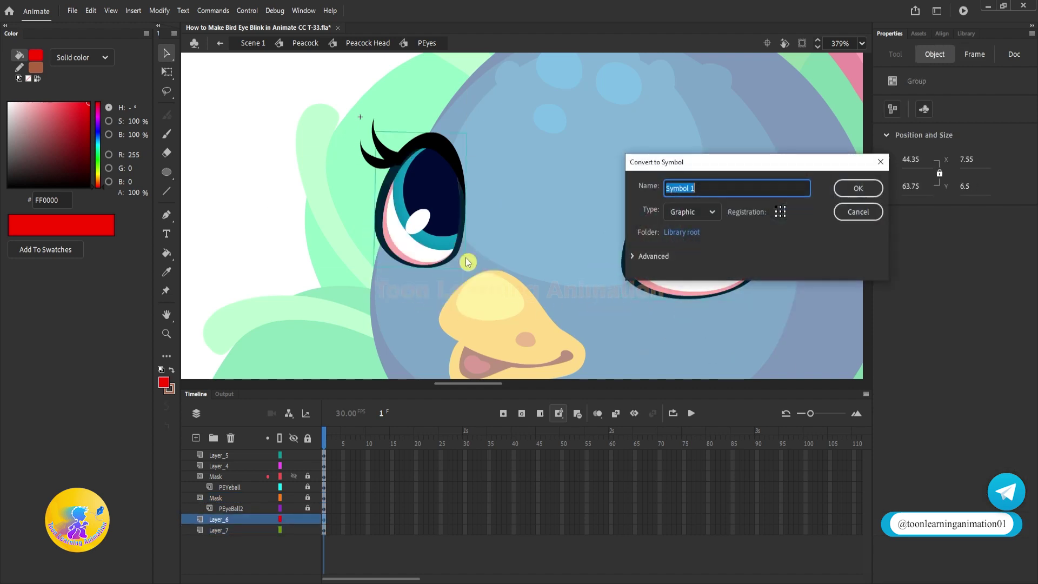
pyautogui.write('WE')
pyautogui.press('Return')
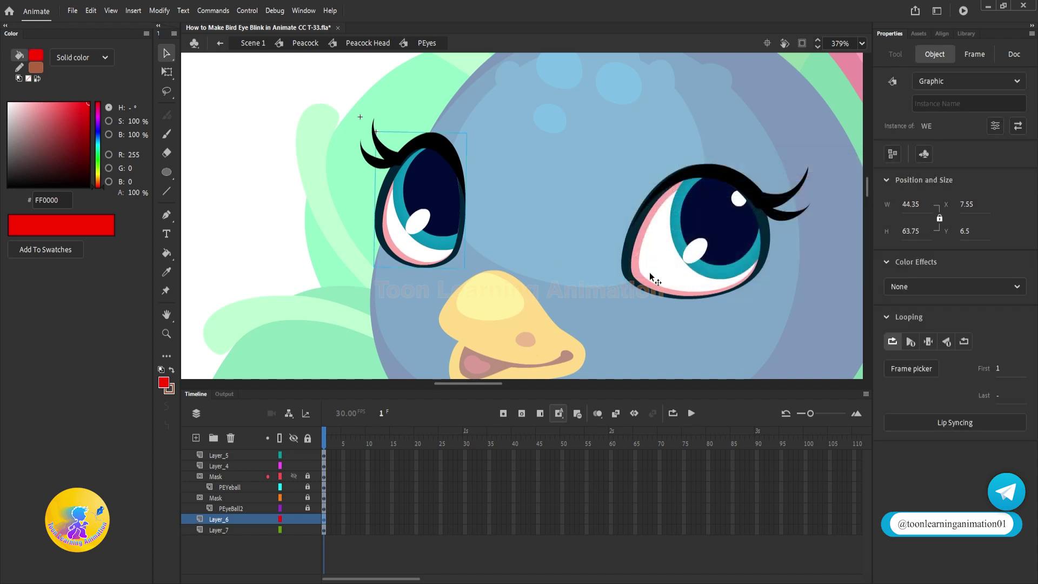
# - Convert the right-hand eye white group into a graphic symbol named WE2
pyautogui.click(679, 282)
pyautogui.press('F8')
pyautogui.write('WE')
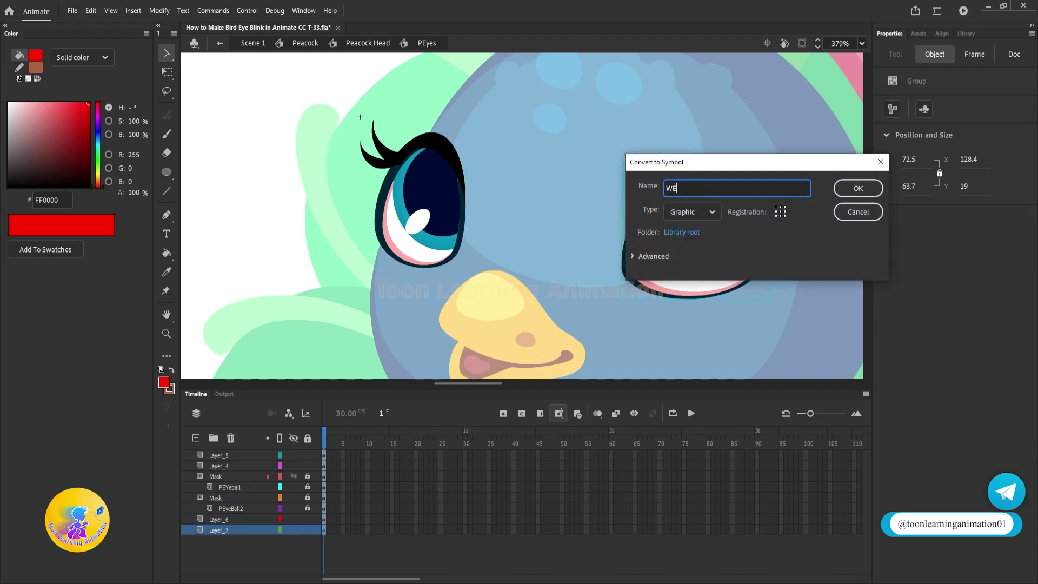
pyautogui.write('2')
pyautogui.press('Return')
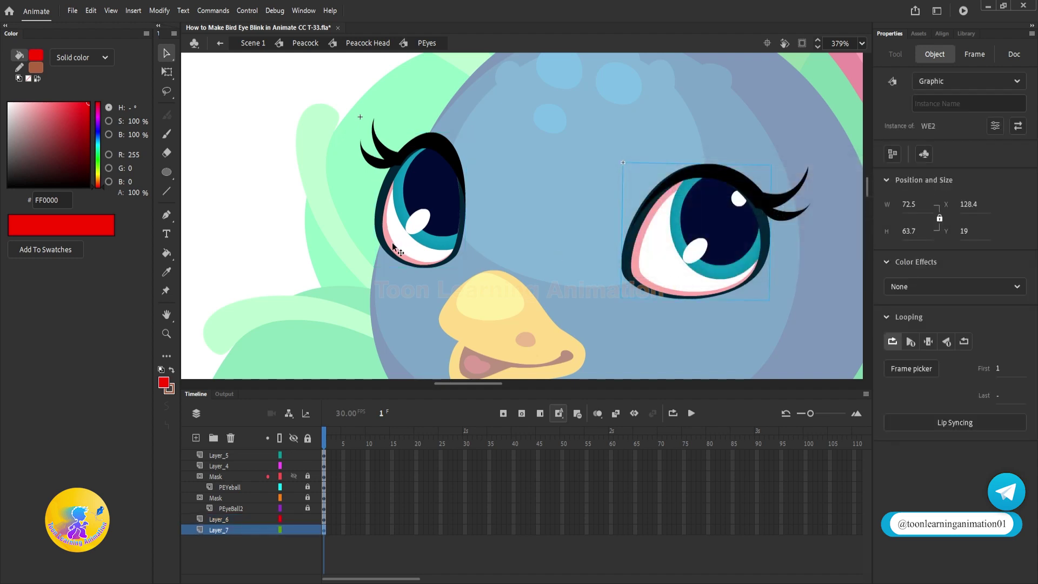
# - Distribute the WE and WE2 symbols to layers carrying their symbol names
pyautogui.keyDown('shift'); pyautogui.click(394, 249); pyautogui.keyUp('shift')
pyautogui.hotkey('ctrl', 'shift', 'd')
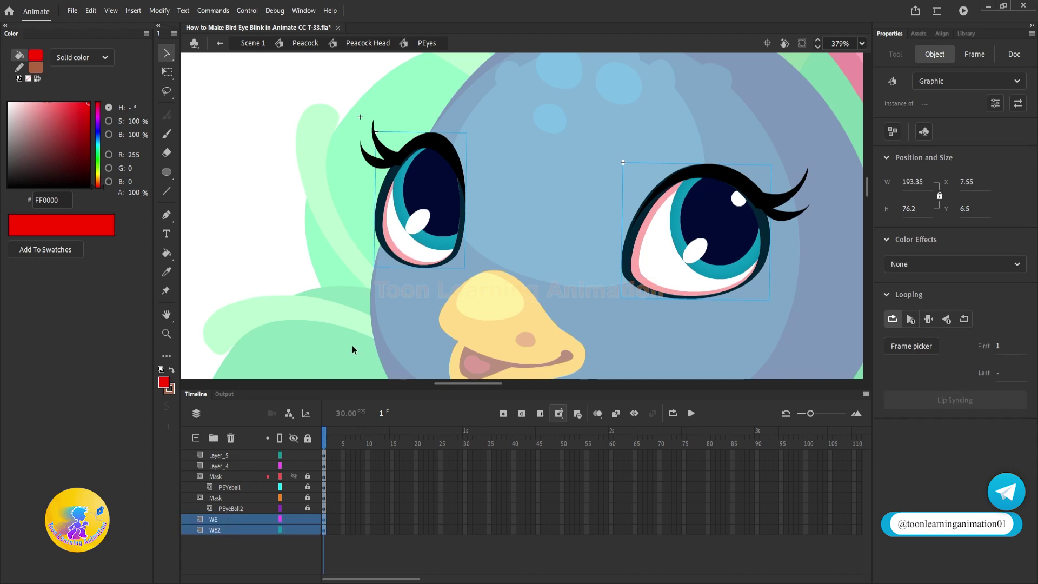
pyautogui.click(535, 270)
pyautogui.moveTo(503, 252); pyautogui.dragTo(491, 285)
# - Convert the left-hand eyelash group into a graphic symbol named Eye Blink
pyautogui.click(398, 189)
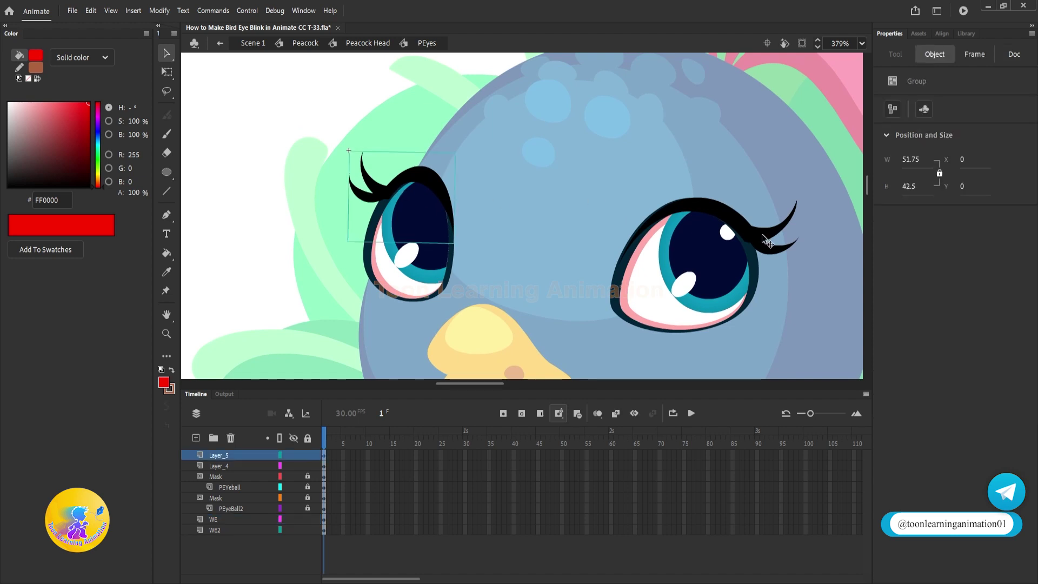
pyautogui.click(768, 234)
pyautogui.click(552, 168)
pyautogui.click(381, 186)
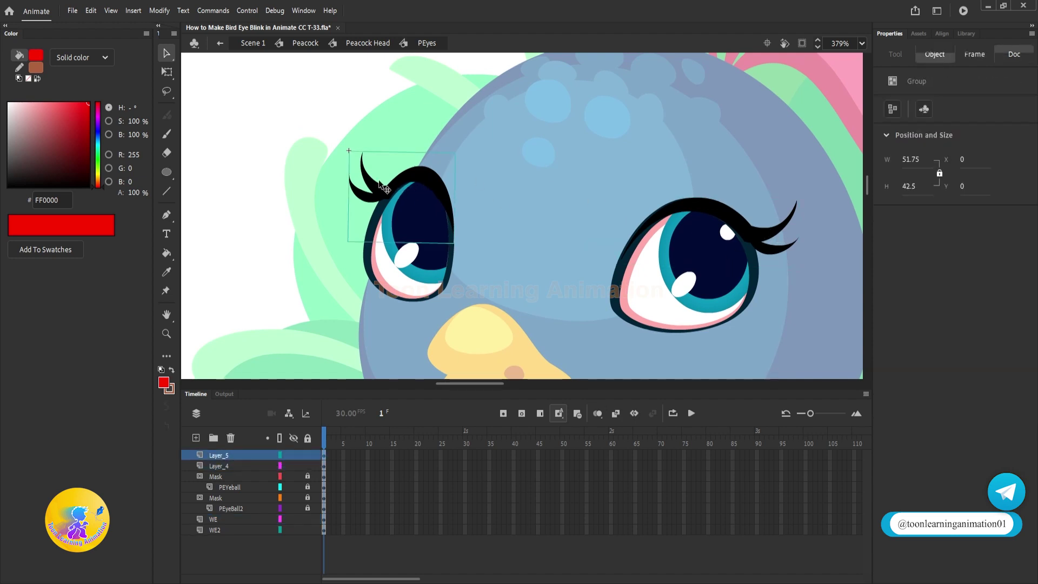
pyautogui.press('F8')
pyautogui.write('Eye')
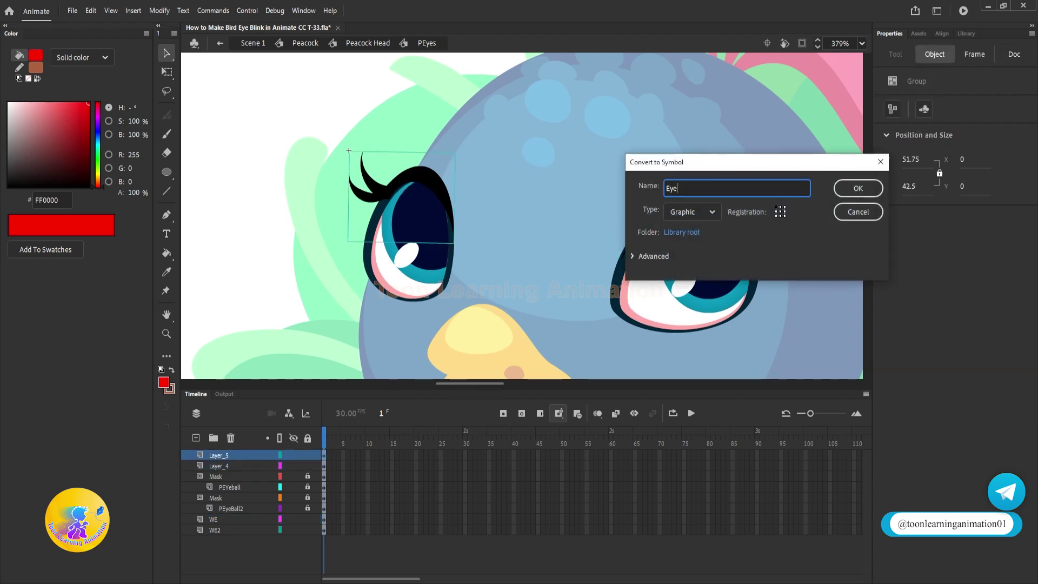
pyautogui.write(' Blink')
pyautogui.press('Return')
# - Convert the right-hand eyelash group into a graphic symbol of its own
pyautogui.click(747, 213)
pyautogui.press('F8')
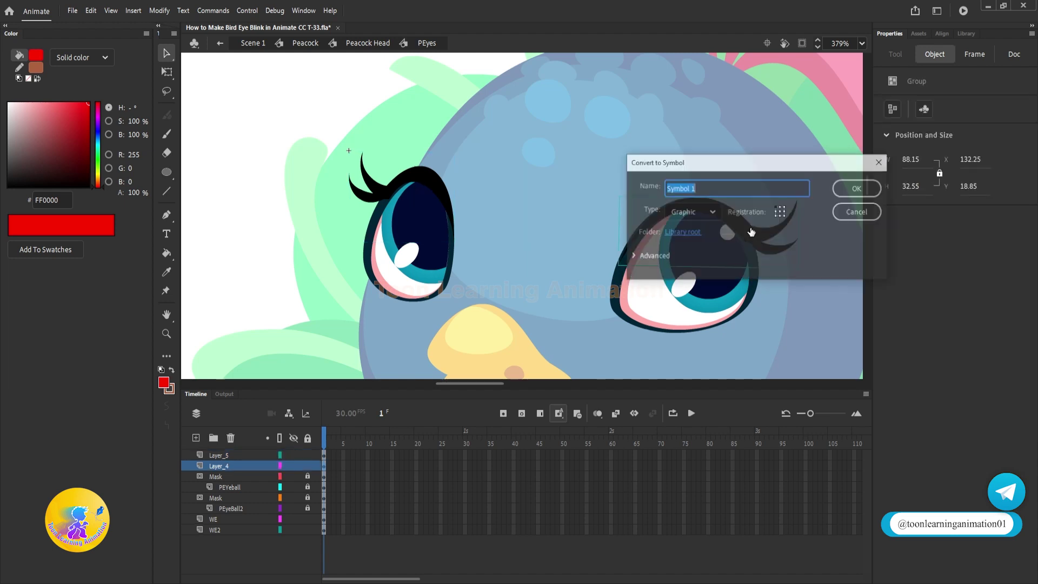
pyautogui.press('Return')
pyautogui.click(552, 204)
pyautogui.moveTo(553, 205); pyautogui.dragTo(558, 202)
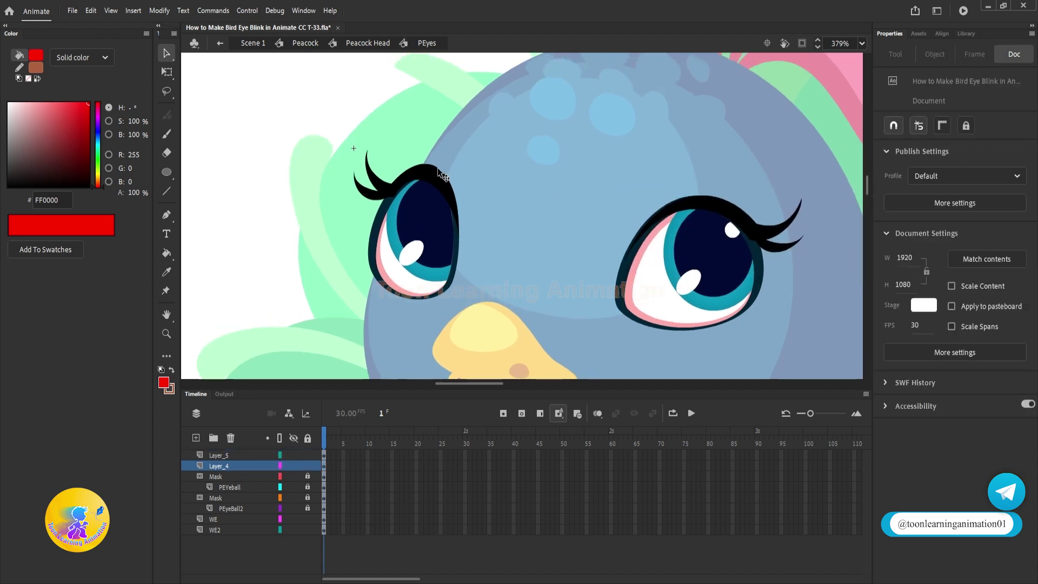
# - Open the left-hand eyelash's Eye Blink symbol for editing and deselect its artwork
pyautogui.doubleClick(385, 193)
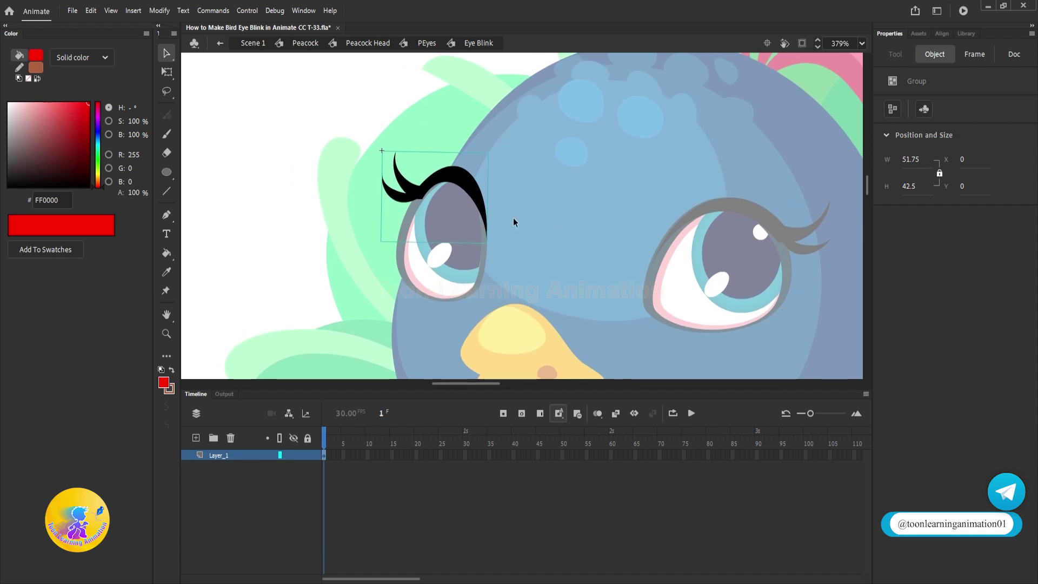
pyautogui.scroll(5, 436, 199)
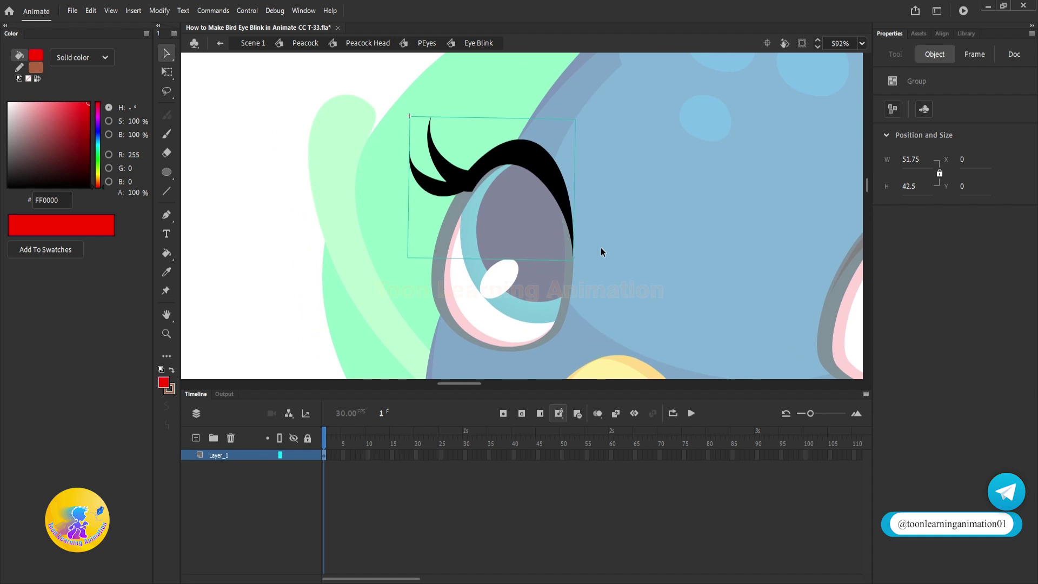
pyautogui.click(601, 248)
pyautogui.moveTo(601, 247); pyautogui.dragTo(591, 249)
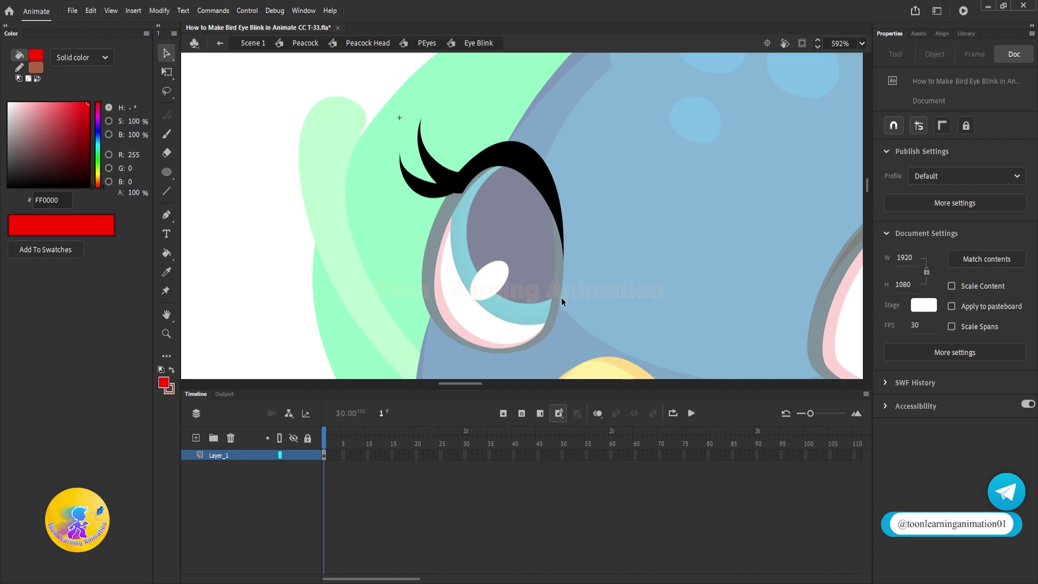
# - Copy the left-hand WE eye white from PEyes and paste it inside the Eye Blink symbol
pyautogui.doubleClick(272, 287)
pyautogui.scroll(-1, 476, 292)
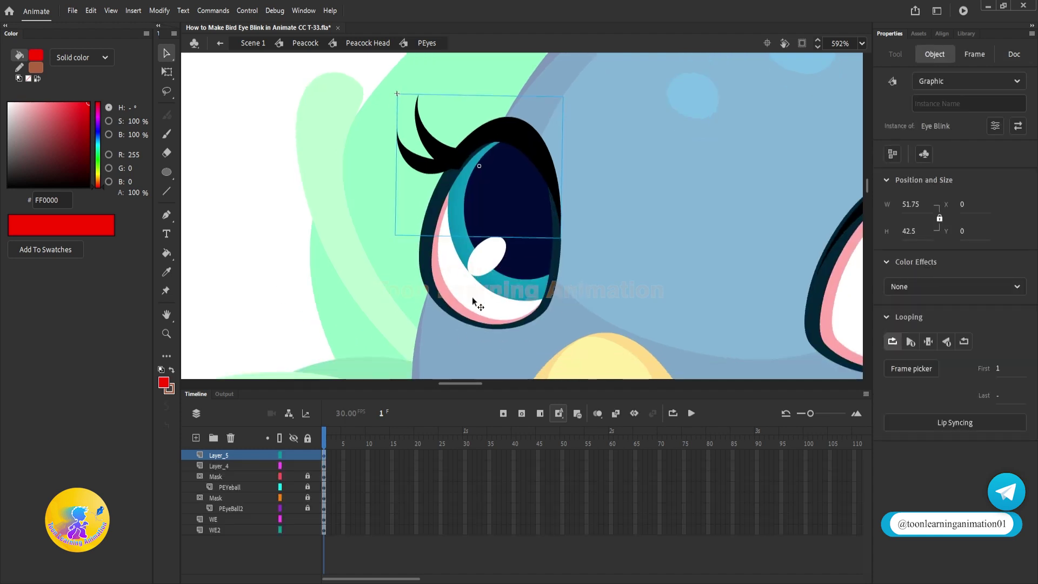
pyautogui.click(494, 302)
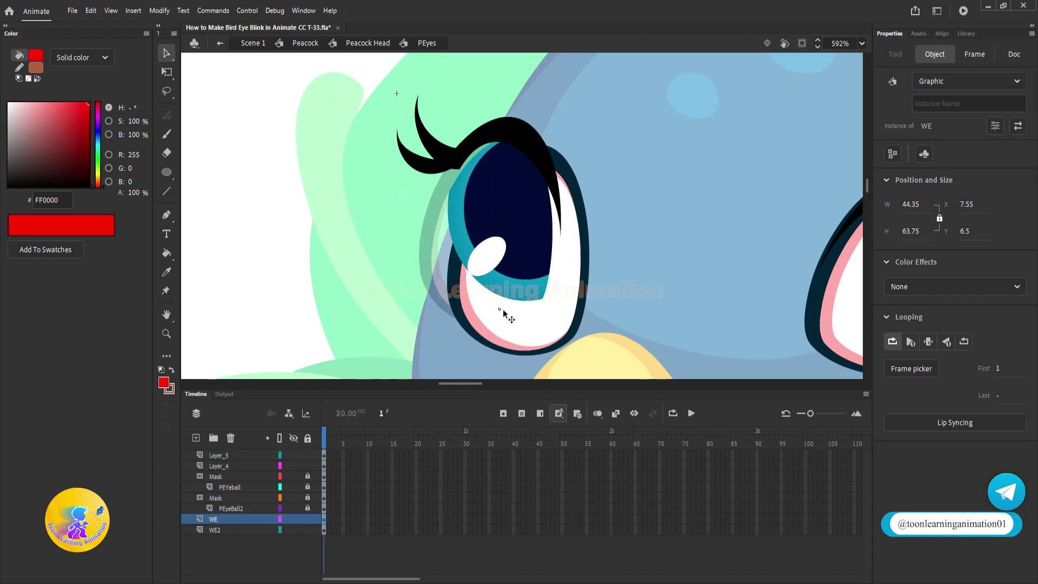
pyautogui.doubleClick(527, 150)
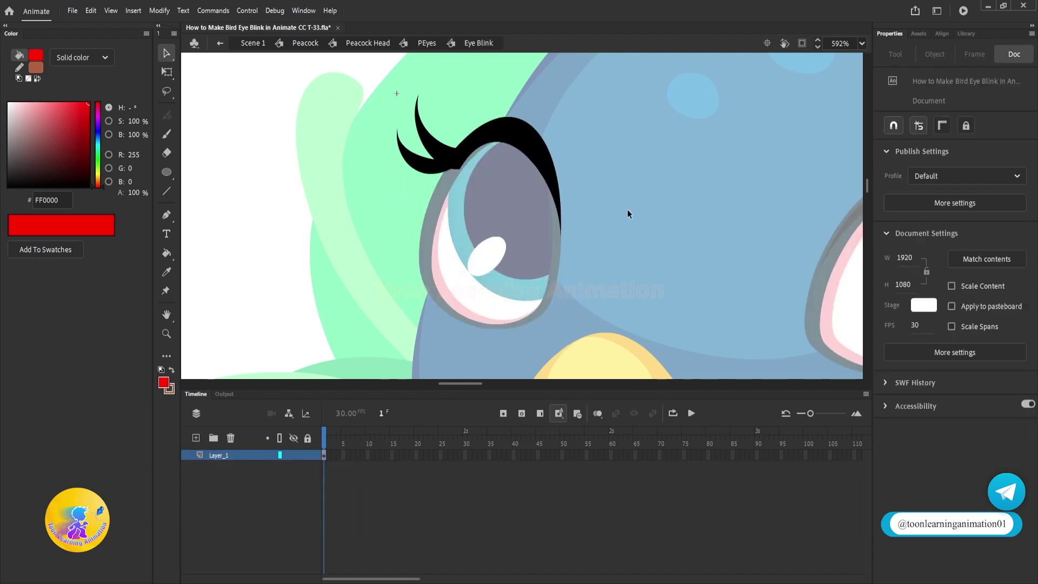
pyautogui.click(497, 260)
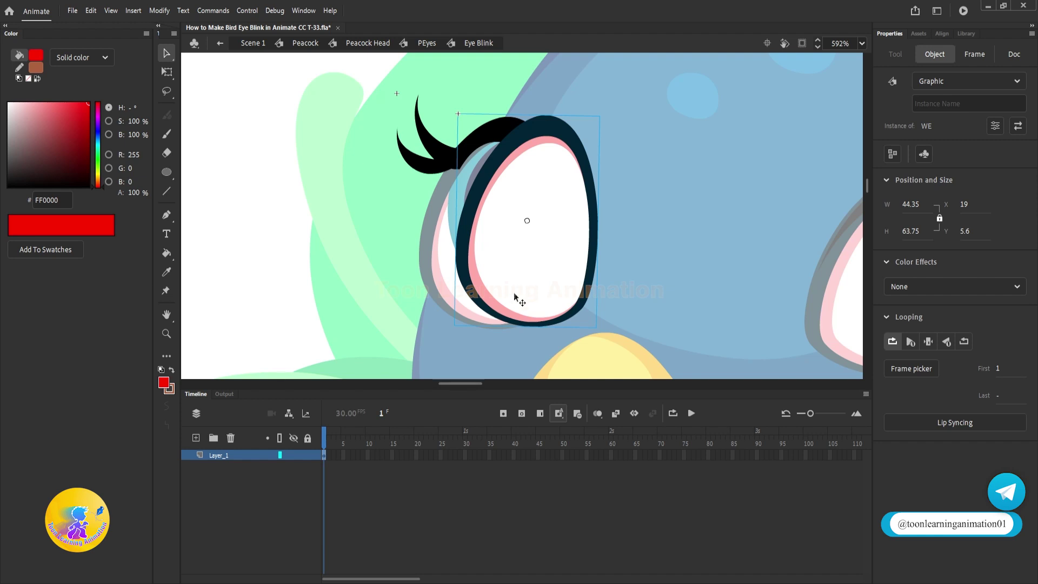
# - Align the pasted WE instance exactly over the original left-hand eye, at X 7.5 and Y 6.45
pyautogui.scroll(3, 516, 300)
pyautogui.press('space')
pyautogui.moveTo(493, 295); pyautogui.dragTo(534, 273)
pyautogui.scroll(2, 534, 276)
pyautogui.press('space')
pyautogui.moveTo(621, 362); pyautogui.dragTo(546, 227)
pyautogui.press('Down')
pyautogui.press('Down')
pyautogui.press('Down')
pyautogui.press('Down')
pyautogui.press('Down')
pyautogui.press('Right')
pyautogui.press('Right')
pyautogui.scroll(-5, 608, 300)
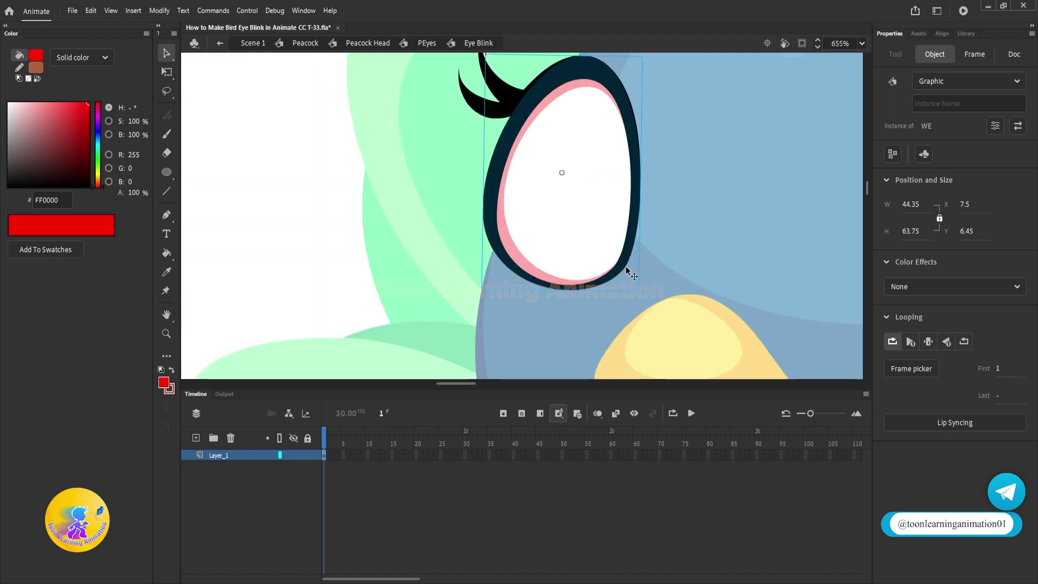
# - Break the pasted WE instance apart into separate shapes and delete its dark outer outline shape
pyautogui.press('space')
pyautogui.moveTo(625, 266); pyautogui.dragTo(610, 294)
pyautogui.hotkey('ctrl', 'b')
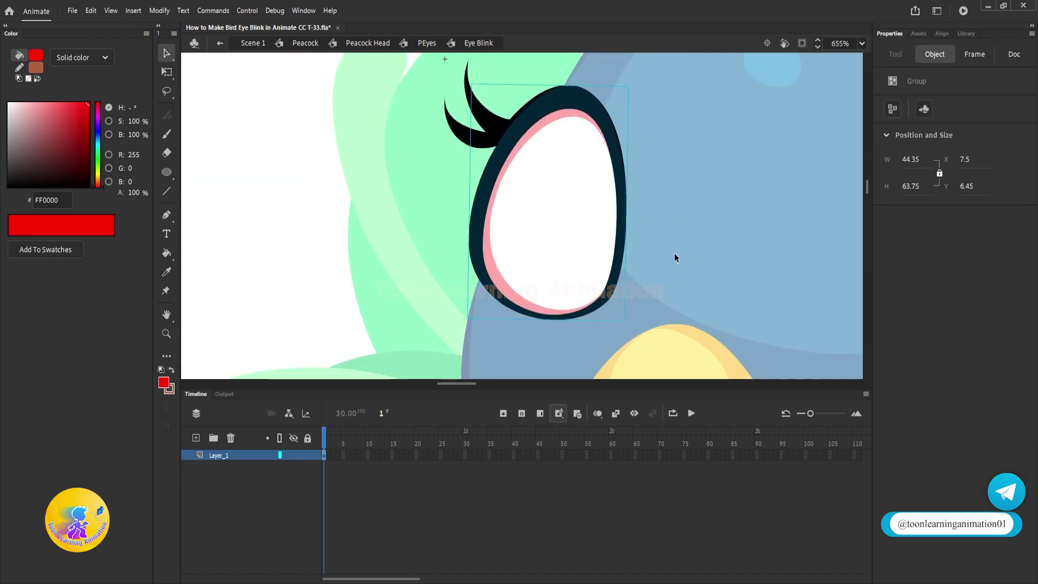
pyautogui.hotkey('ctrl', 'b')
pyautogui.click(669, 223)
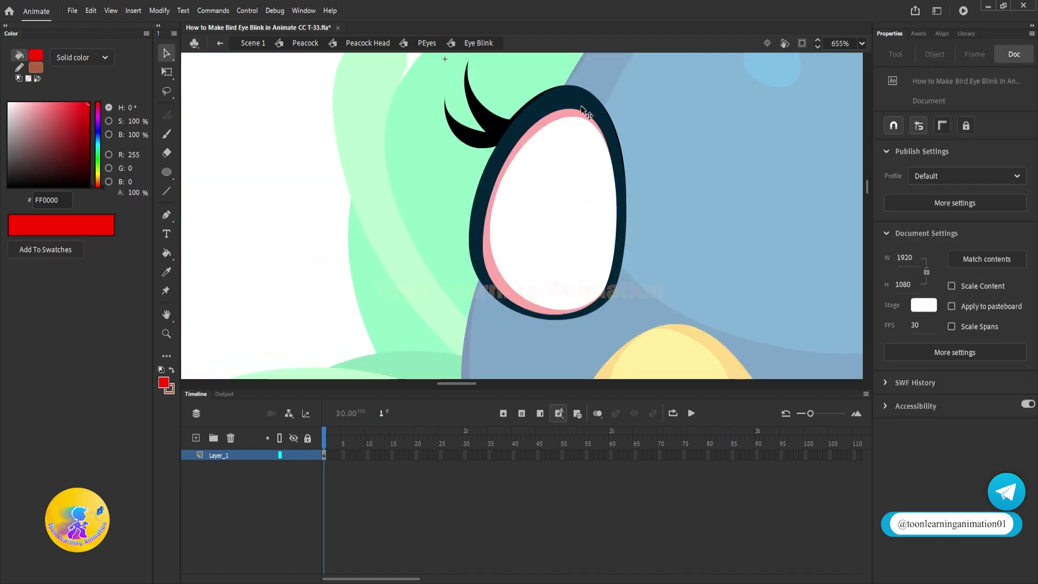
pyautogui.click(586, 101)
pyautogui.press('Delete')
# - Break the white and pink eye shapes apart and combine them into one group
pyautogui.click(567, 232)
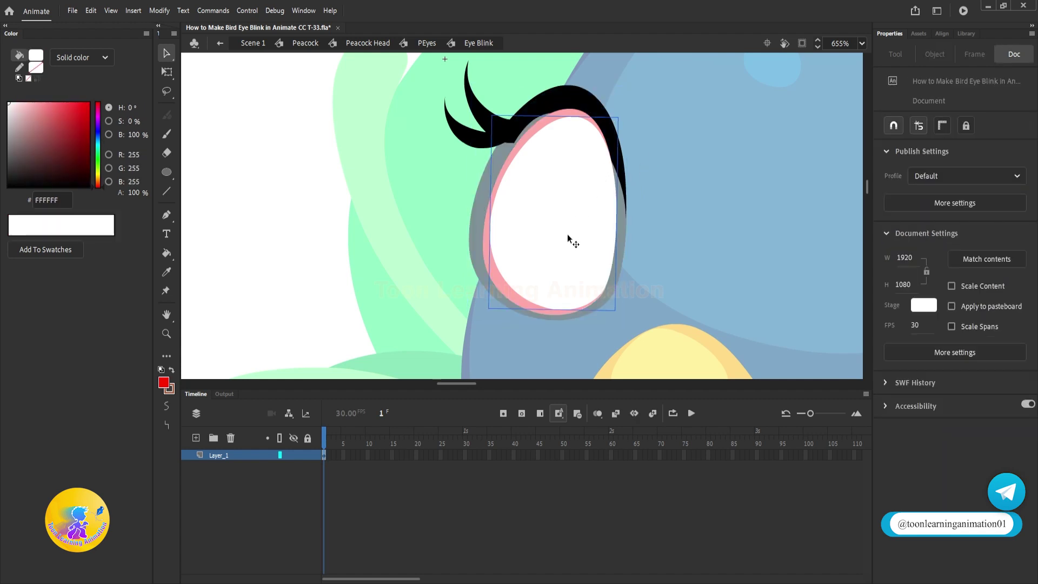
pyautogui.moveTo(557, 111); pyautogui.dragTo(598, 126)
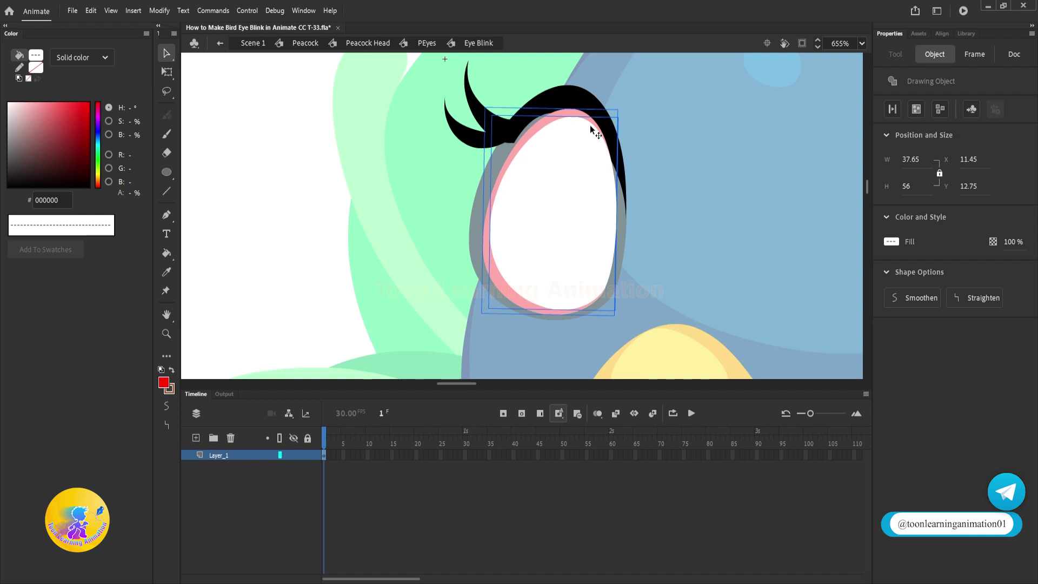
pyautogui.doubleClick(579, 214)
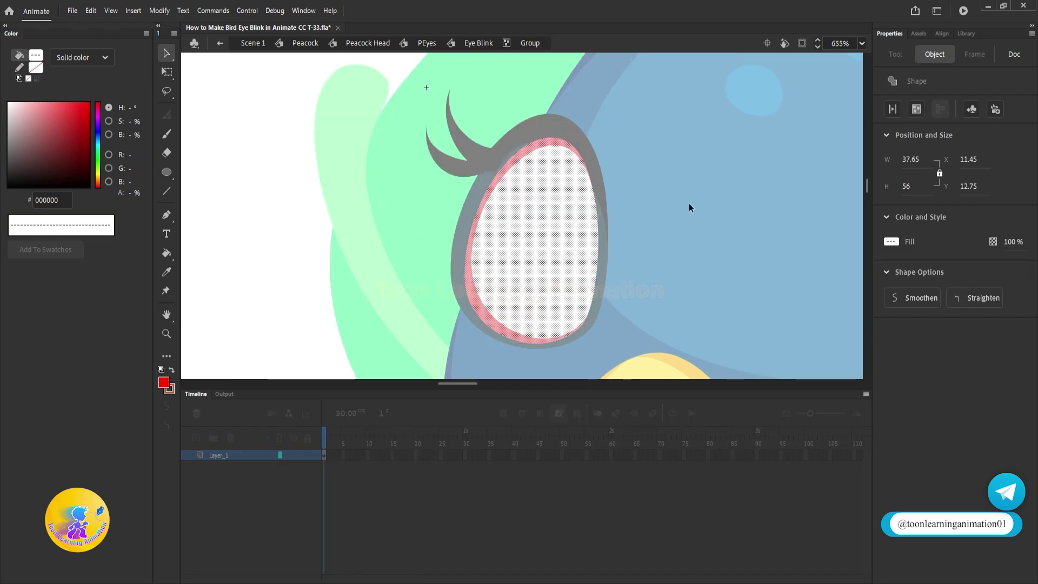
pyautogui.doubleClick(520, 92)
# - Sample the eyelash's black and fill both the white and the pink areas of the eye group with it
pyautogui.press('i')
pyautogui.click(561, 133)
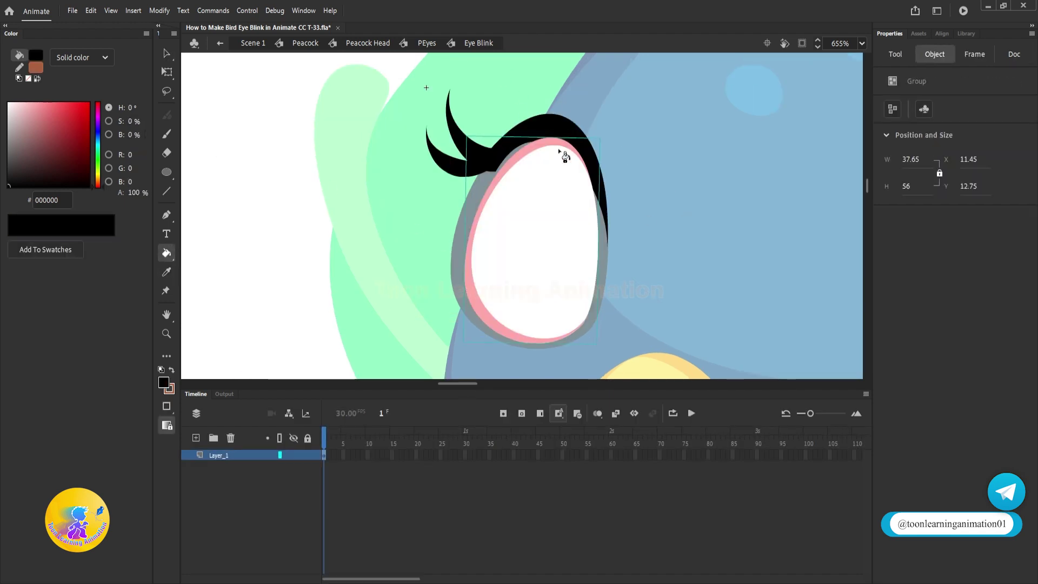
pyautogui.doubleClick(554, 221)
pyautogui.click(557, 213)
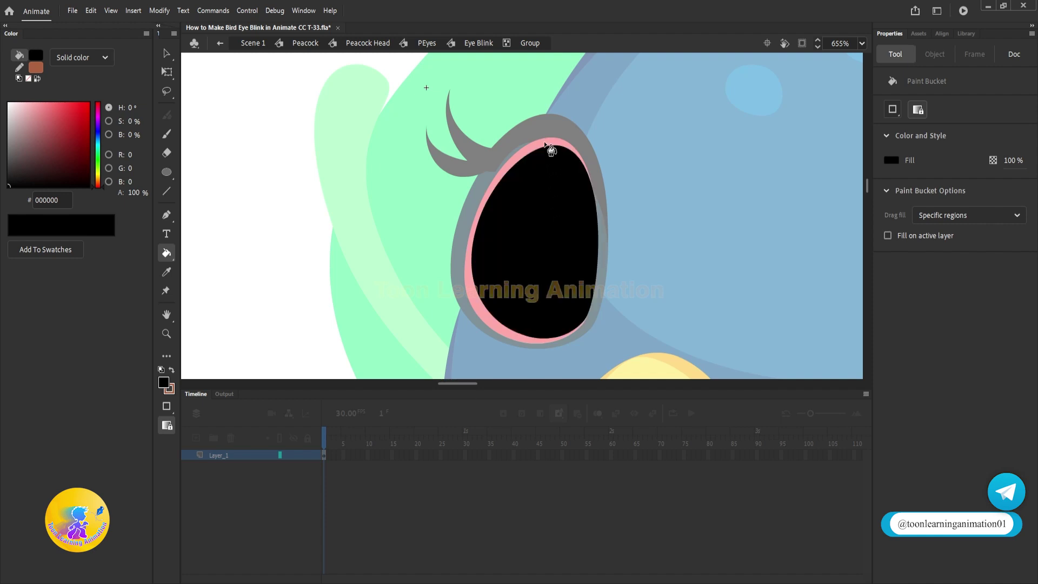
pyautogui.click(547, 144)
pyautogui.press('v')
pyautogui.doubleClick(665, 186)
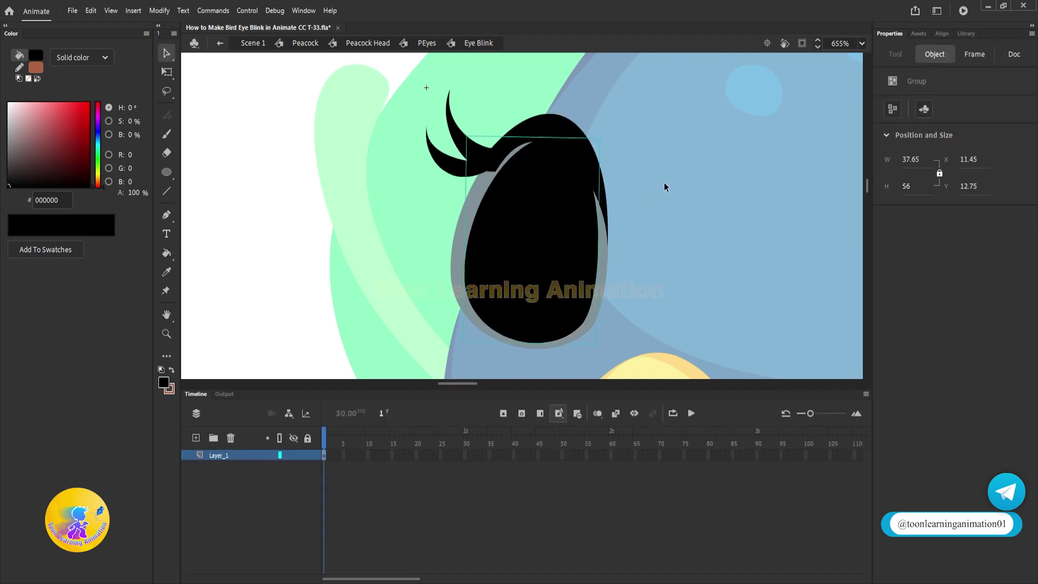
pyautogui.click(663, 200)
pyautogui.moveTo(670, 224); pyautogui.dragTo(666, 205)
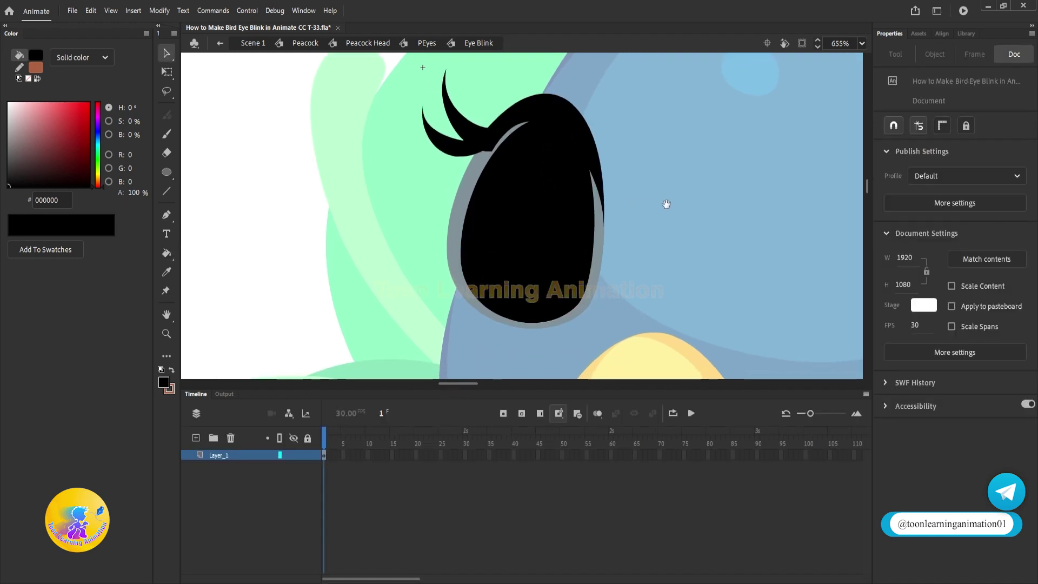
# - Cut the black eye group, paste it in place on a new layer, and move that layer below Layer_1
pyautogui.click(565, 221)
pyautogui.hotkey('ctrl', 'x')
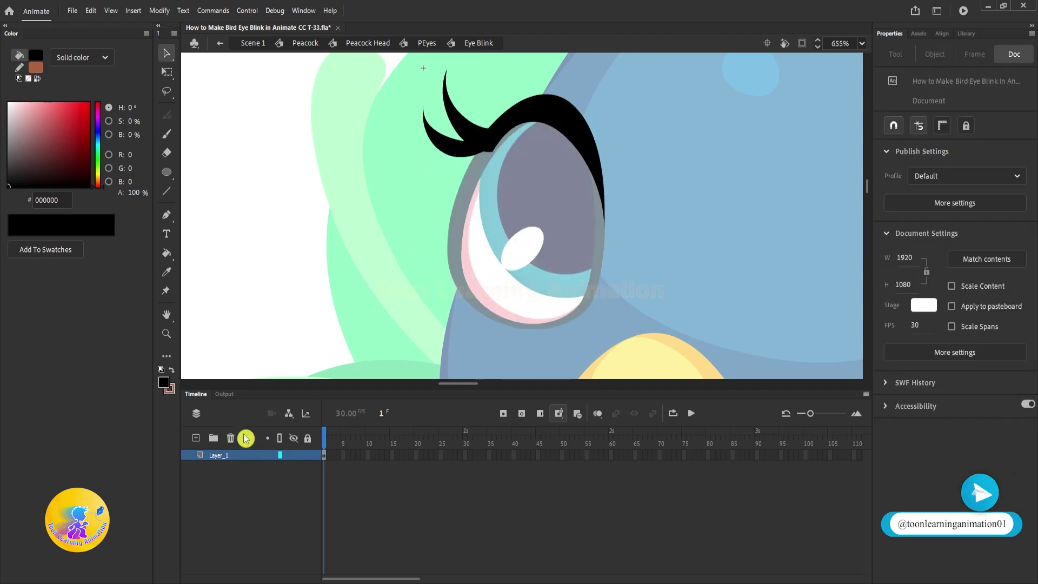
pyautogui.click(196, 438)
pyautogui.hotkey('ctrl', 'shift', 'v')
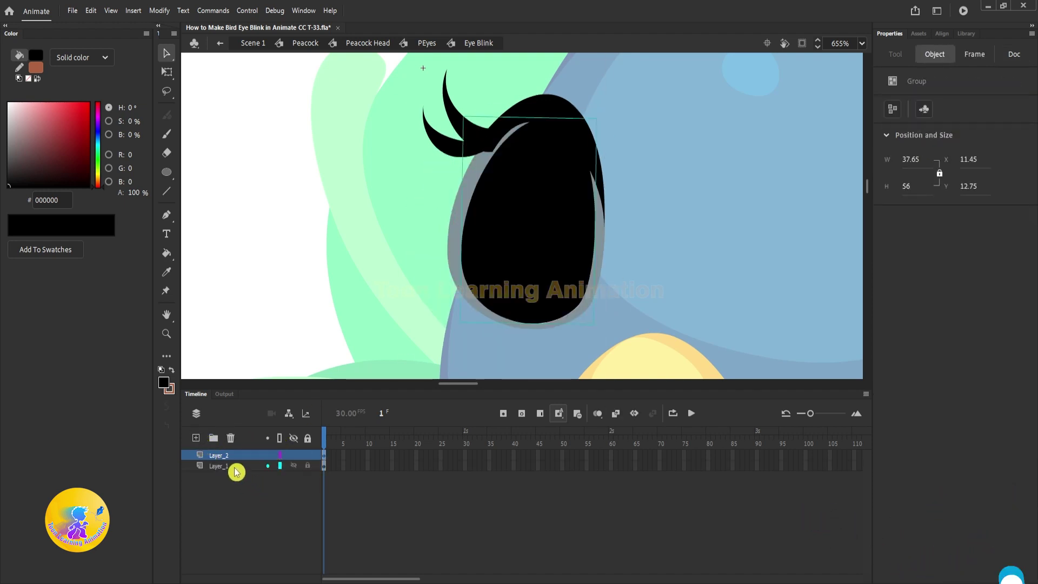
pyautogui.moveTo(224, 458); pyautogui.dragTo(221, 479)
pyautogui.click(395, 508)
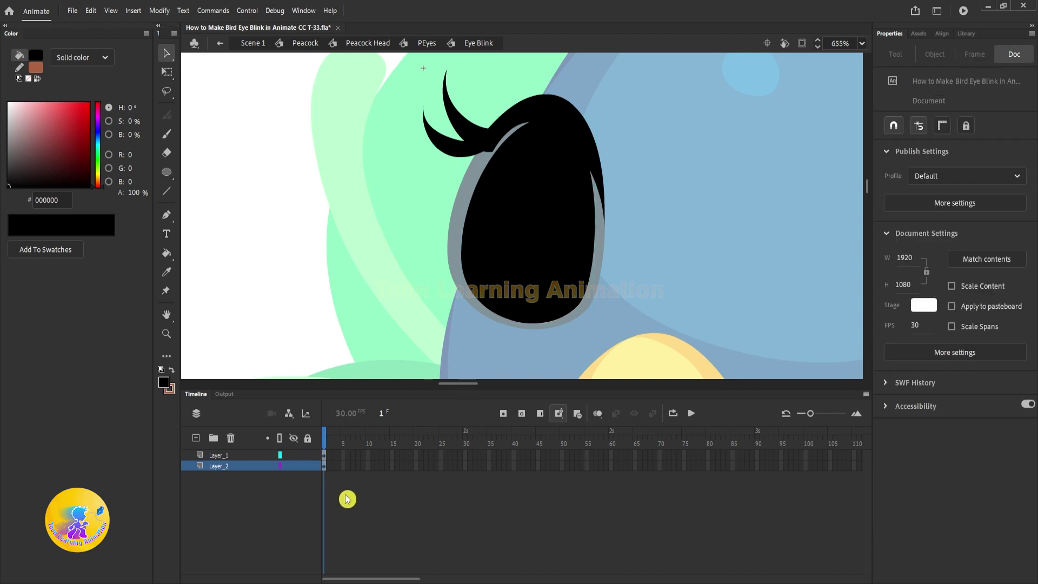
# - Break the black eye group apart and add a brown outline around the shape with the Ink Bottle tool
pyautogui.click(533, 242)
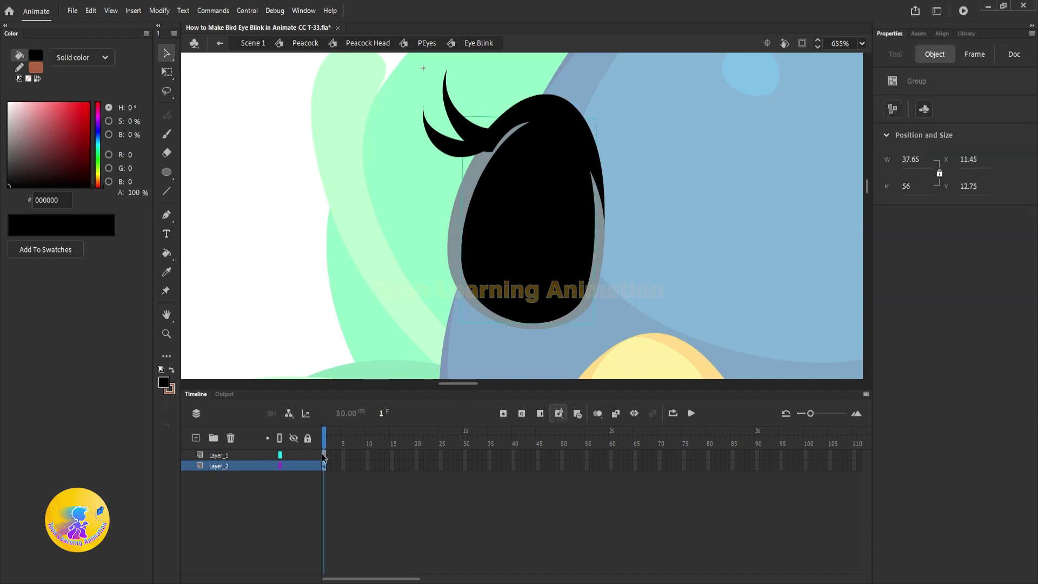
pyautogui.hotkey('ctrl', 'b')
pyautogui.click(668, 250)
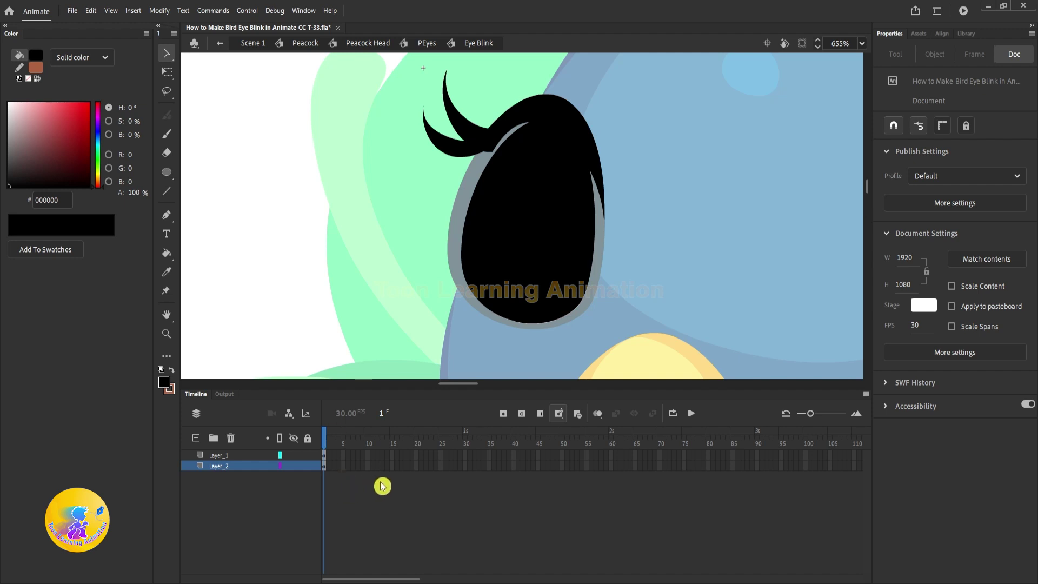
pyautogui.click(551, 265)
pyautogui.click(698, 261)
pyautogui.press('s')
pyautogui.click(563, 229)
pyautogui.press('v')
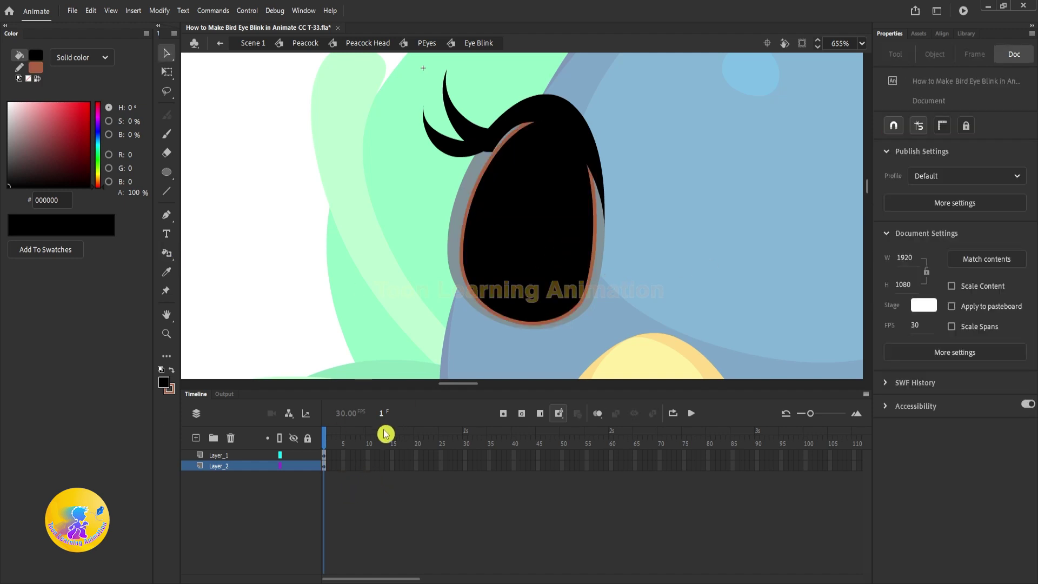
# - Insert keyframes at frame 8 on both Layer_1 and Layer_2
pyautogui.moveTo(357, 473); pyautogui.dragTo(368, 495)
pyautogui.press('F6')
pyautogui.click(369, 495)
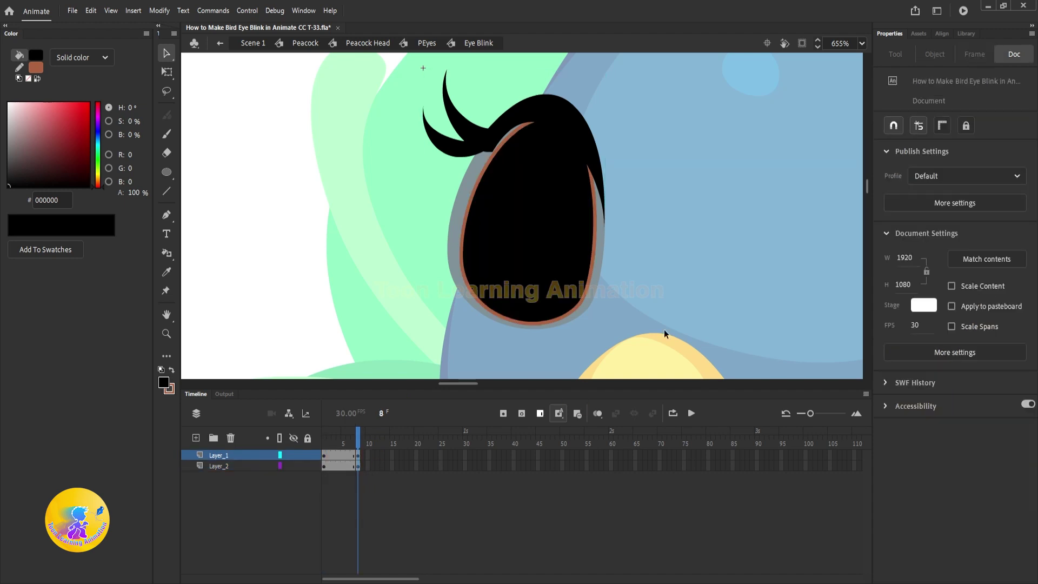
# - Convert frames 2 to 7 of Layer_2 into keyframes
pyautogui.scroll(1, 727, 280)
pyautogui.click(344, 467)
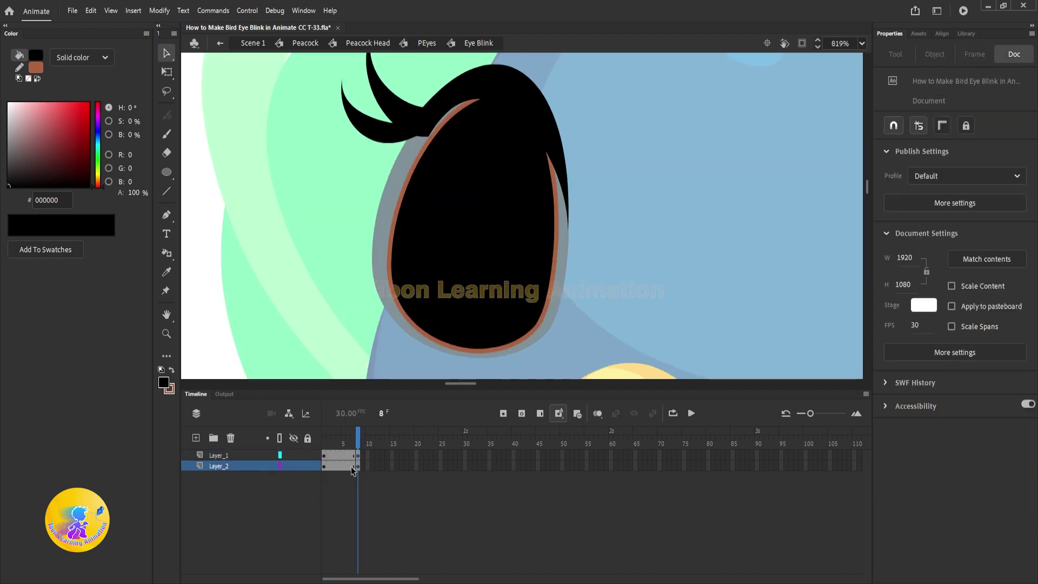
pyautogui.moveTo(351, 470); pyautogui.dragTo(324, 471)
pyautogui.press('F6')
pyautogui.click(346, 491)
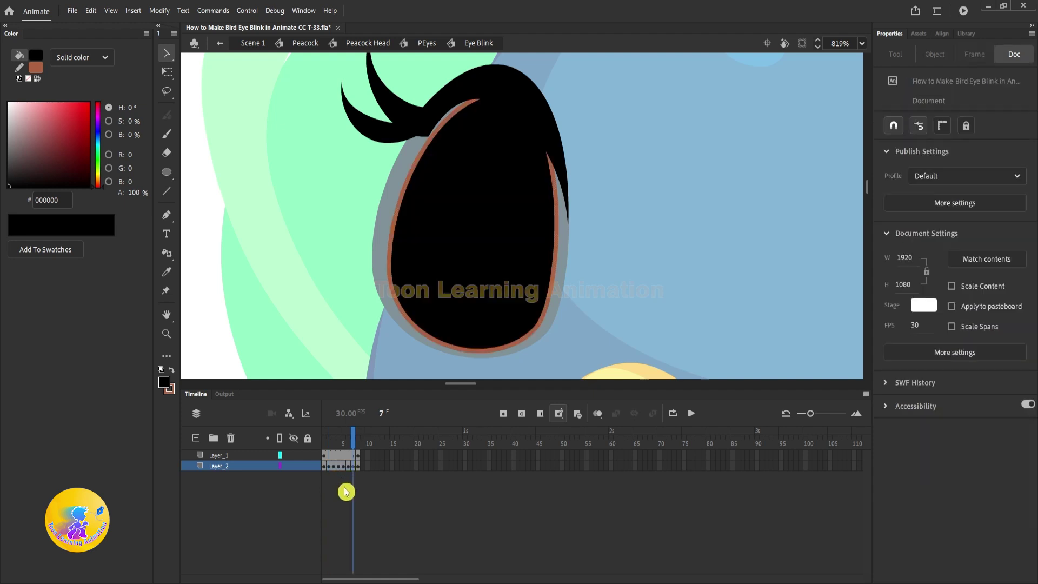
pyautogui.click(480, 256)
pyautogui.click(335, 507)
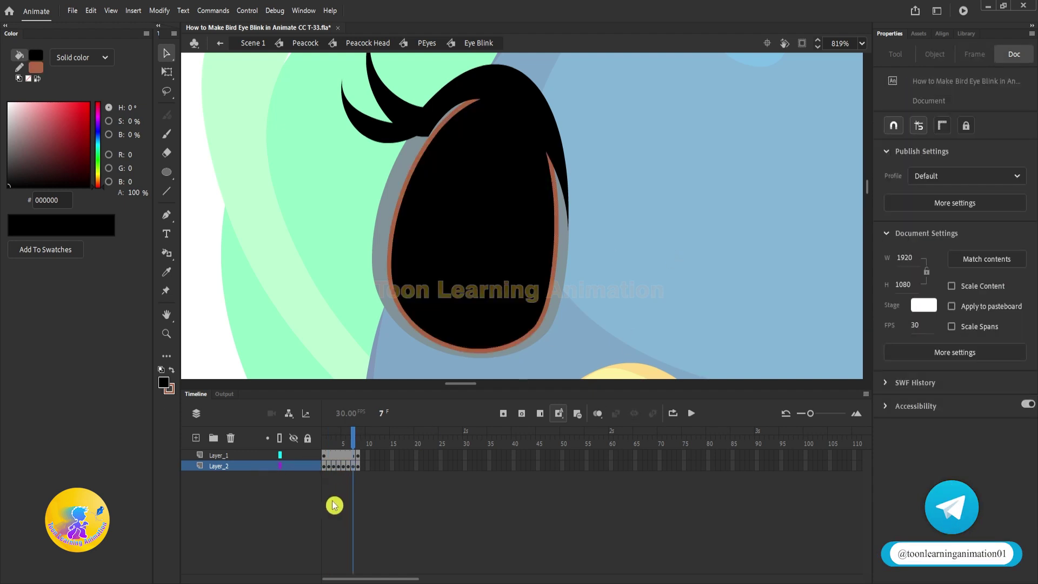
# - On frame 4, draw a slanted line across the middle of the black eye shape and bow it slightly upward
pyautogui.click(344, 437)
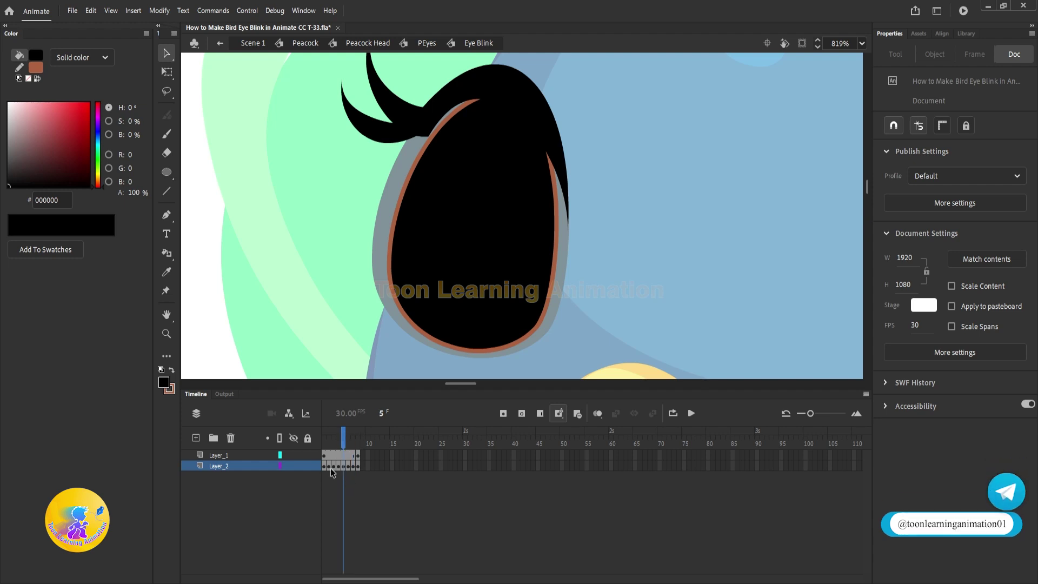
pyautogui.moveTo(343, 442); pyautogui.dragTo(340, 436)
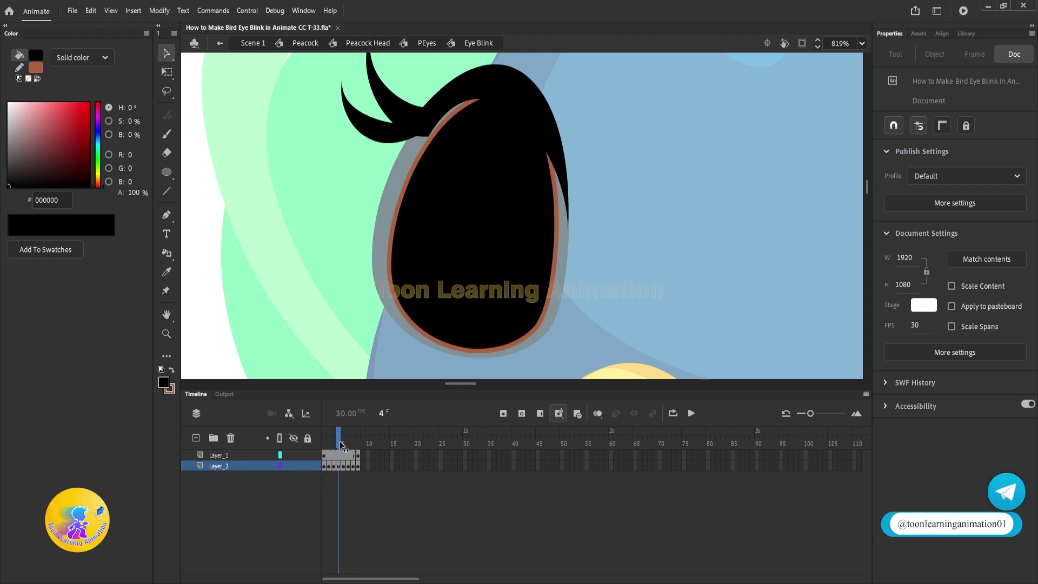
pyautogui.moveTo(342, 448); pyautogui.dragTo(342, 493)
pyautogui.press('n')
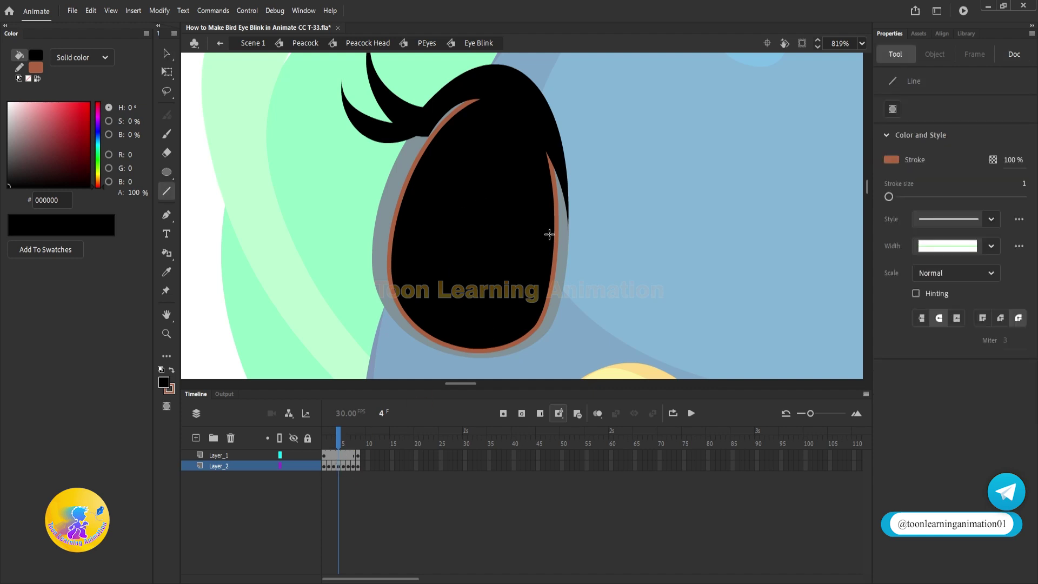
pyautogui.moveTo(545, 239); pyautogui.dragTo(398, 207)
pyautogui.press('v')
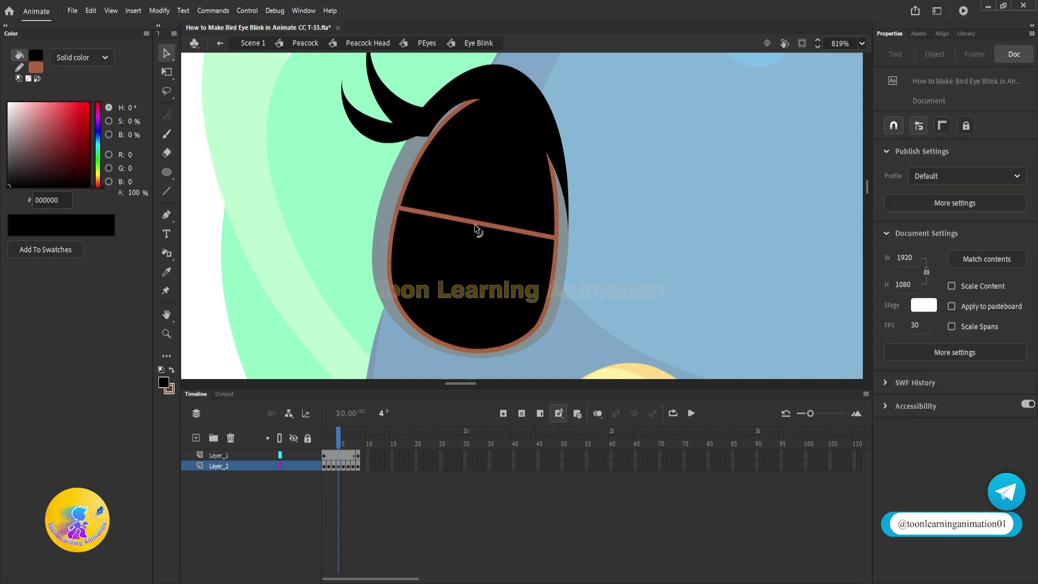
pyautogui.moveTo(474, 225)
pyautogui.mouseDown()
pyautogui.moveTo(475, 208)
pyautogui.moveTo(486, 212)
pyautogui.mouseUp()
pyautogui.hotkey('ctrl', 'z')
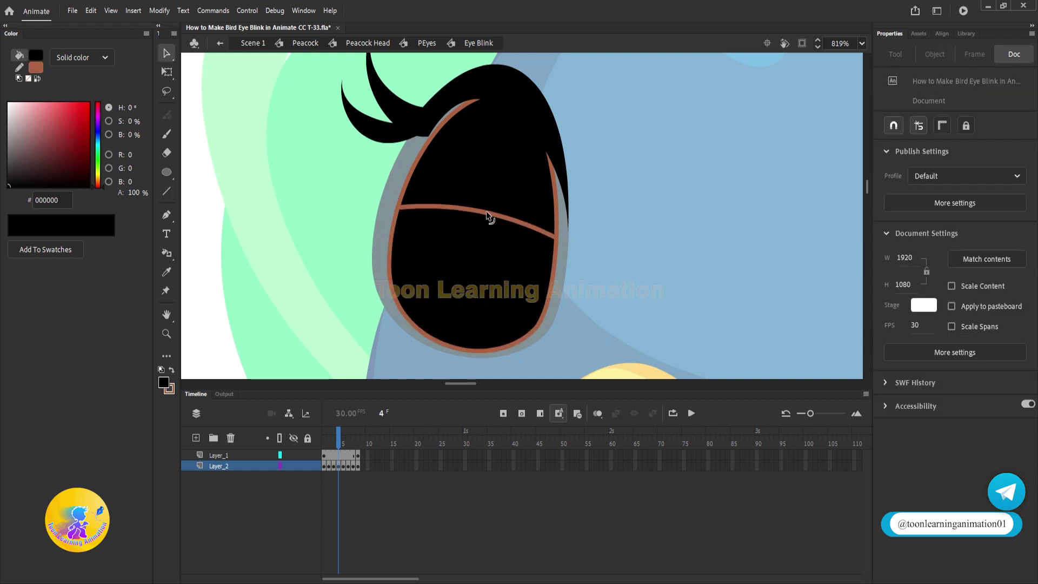
# - On frame 4, delete the black fill below the curved line and all the brown strokes
pyautogui.click(501, 284)
pyautogui.press('Delete')
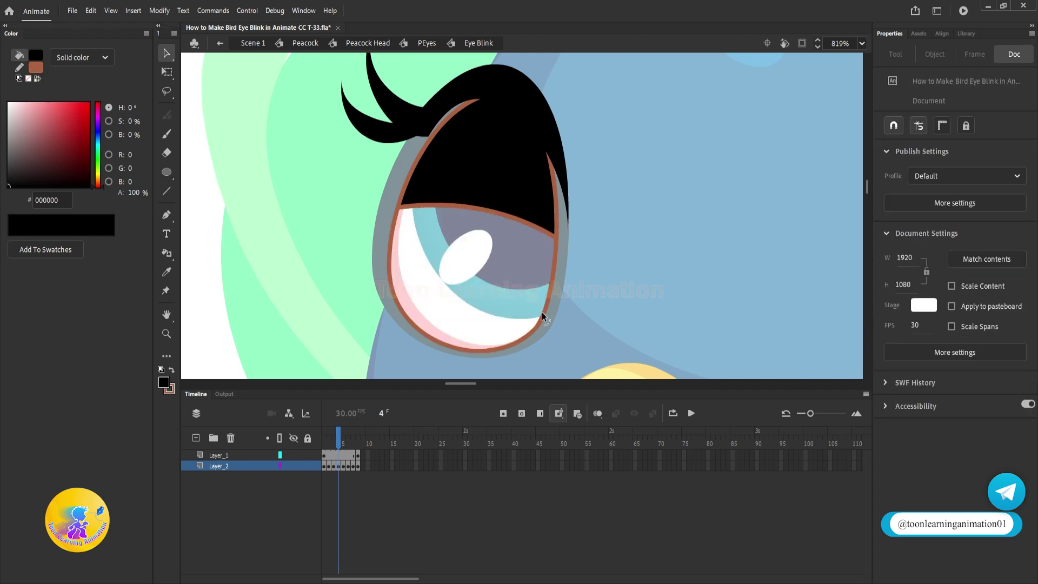
pyautogui.click(539, 329)
pyautogui.press('Delete')
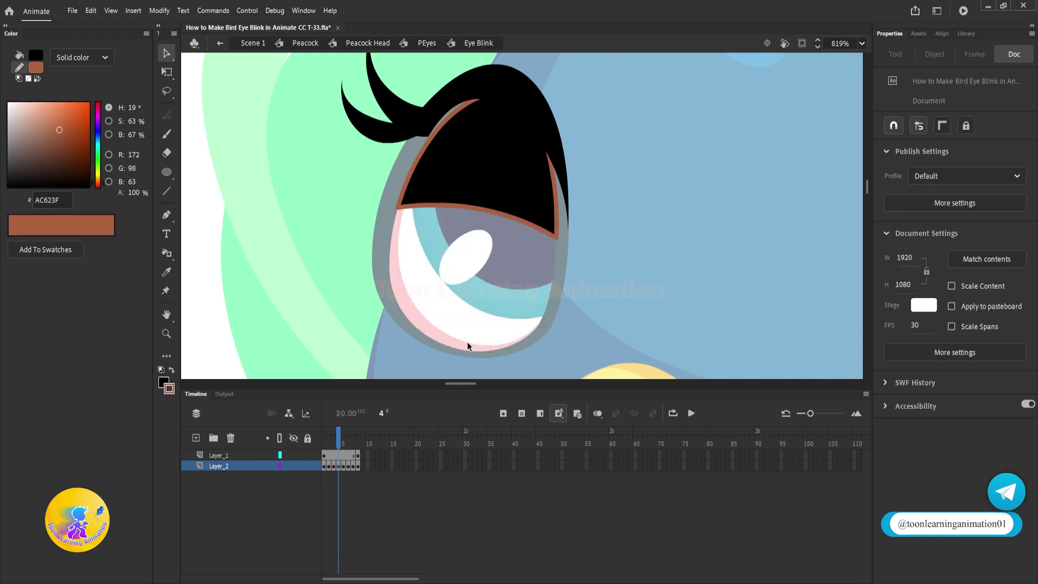
pyautogui.click(483, 212)
pyautogui.press('Delete')
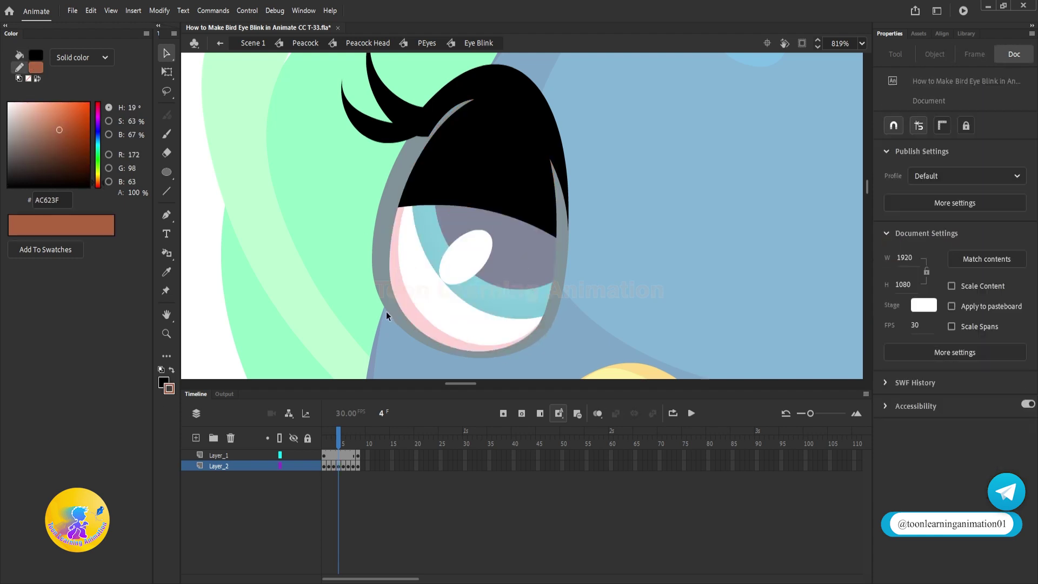
# - On frame 4, draw a slanted line across the eye just below the eyelid edge and bow it downward
pyautogui.click(344, 439)
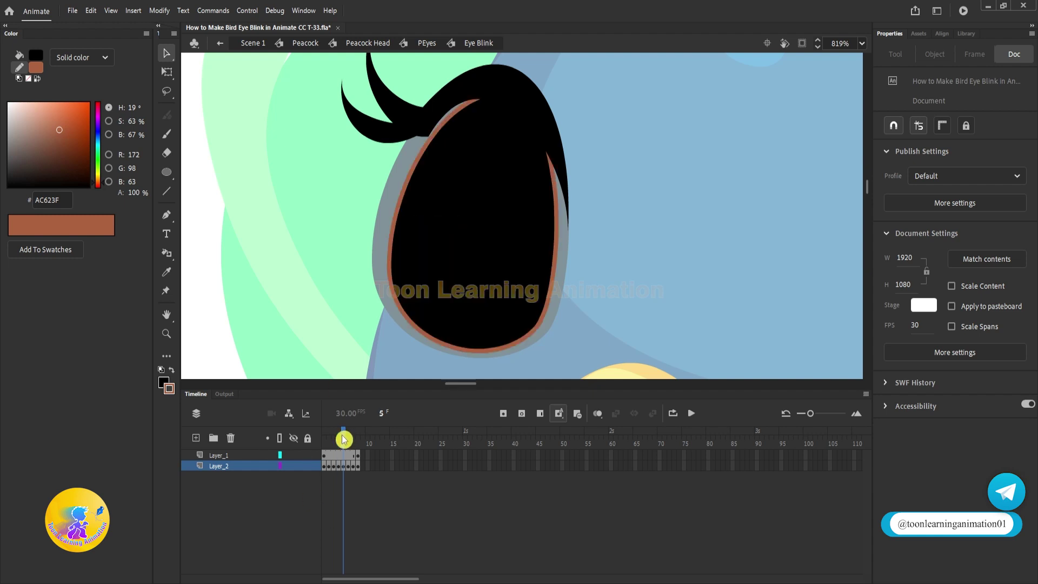
pyautogui.press('n')
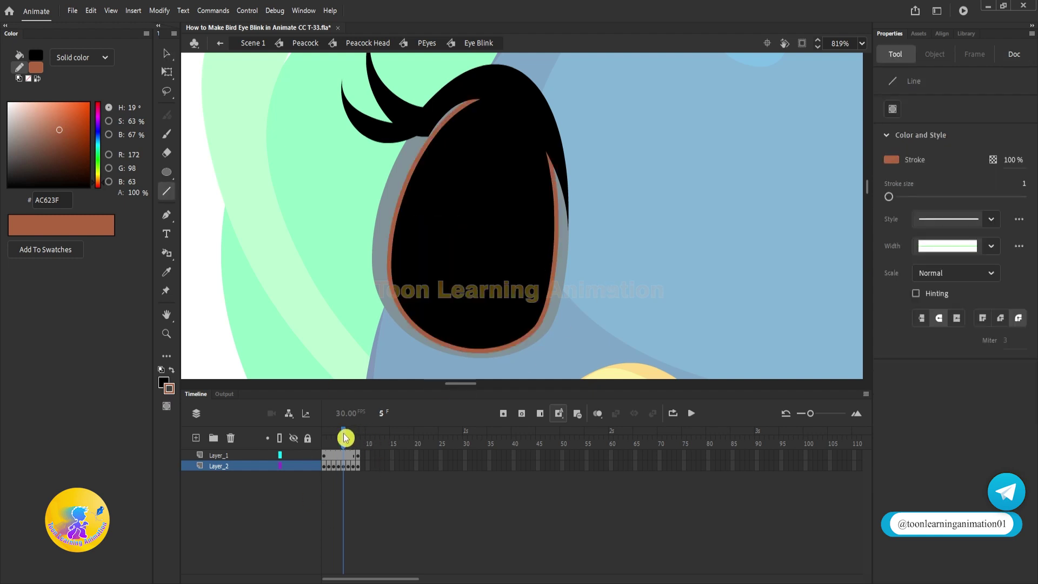
pyautogui.moveTo(344, 437); pyautogui.dragTo(340, 437)
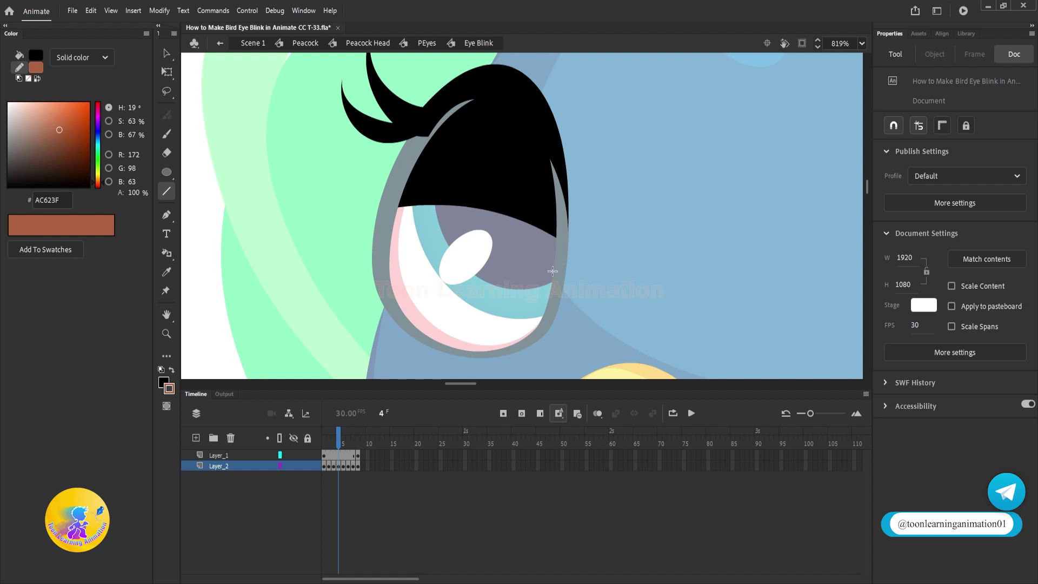
pyautogui.moveTo(557, 269); pyautogui.dragTo(388, 239)
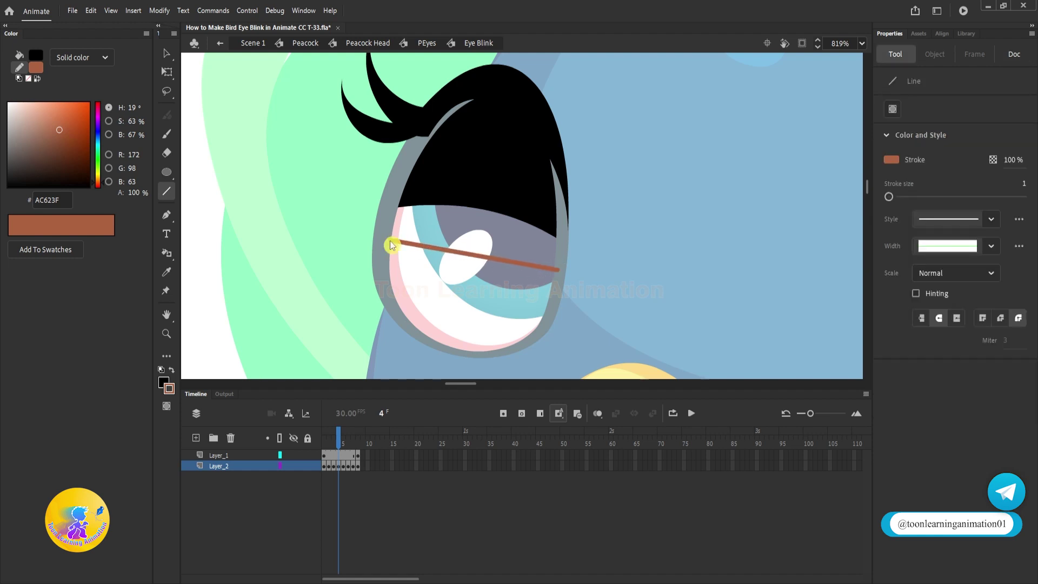
pyautogui.press('v')
pyautogui.moveTo(478, 259); pyautogui.dragTo(473, 273)
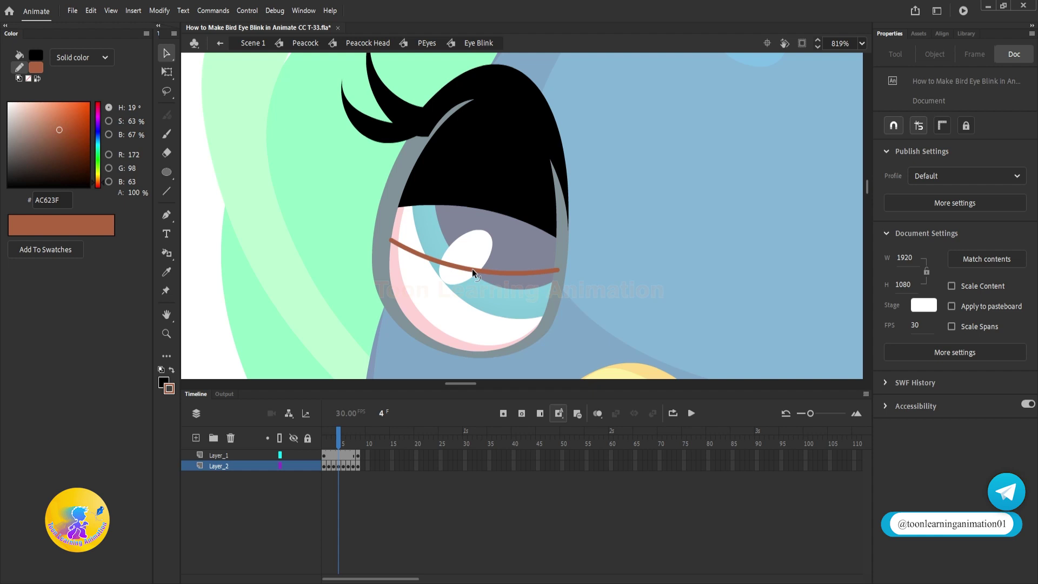
# - Move the curved line in place to frame 5 and delete the black fill below it along with the brown strokes
pyautogui.click(344, 443)
pyautogui.hotkey('ctrl', 'shift', 'v')
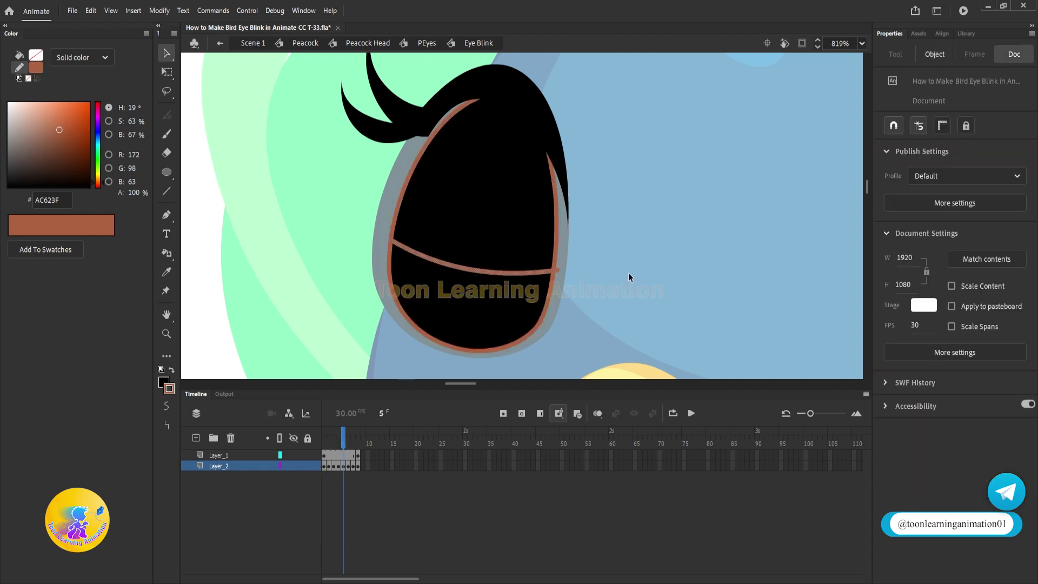
pyautogui.click(488, 312)
pyautogui.press('Delete')
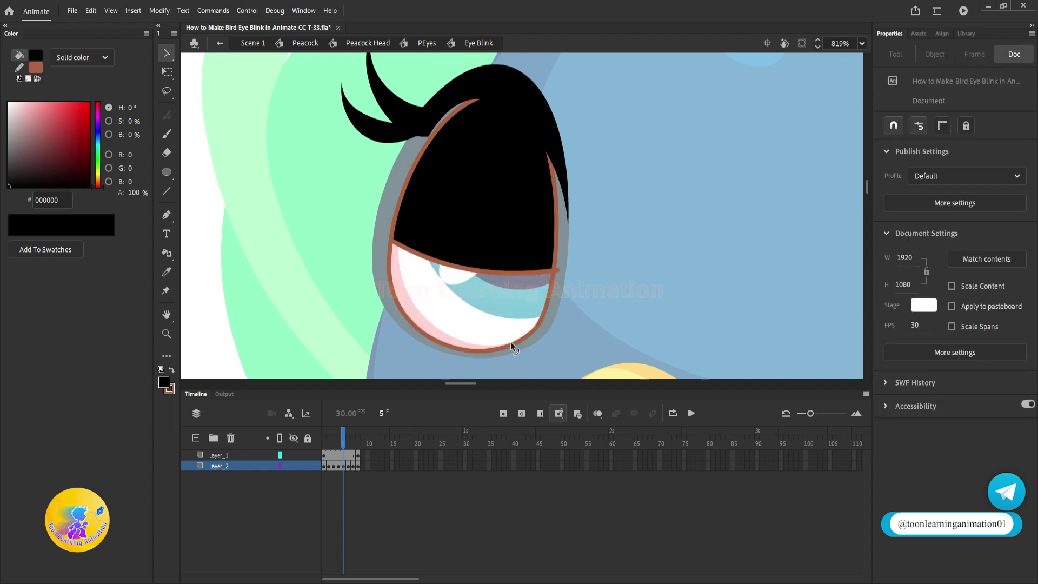
pyautogui.doubleClick(540, 273)
pyautogui.press('Delete')
# - On frame 5, draw a slanted line across the lower part of the eye and bow it downward
pyautogui.press('n')
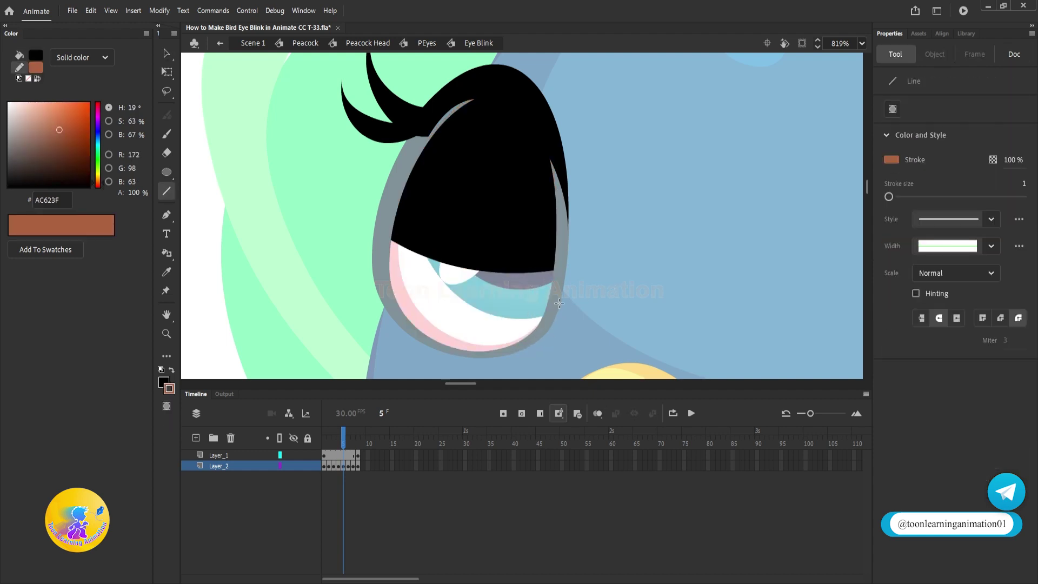
pyautogui.moveTo(548, 305); pyautogui.dragTo(386, 273)
pyautogui.press('v')
pyautogui.moveTo(459, 291); pyautogui.dragTo(456, 313)
pyautogui.click(456, 307)
# - Move the curved line in place to frame 6 and delete the black fill below it along with the brown strokes
pyautogui.hotkey('ctrl', 'x')
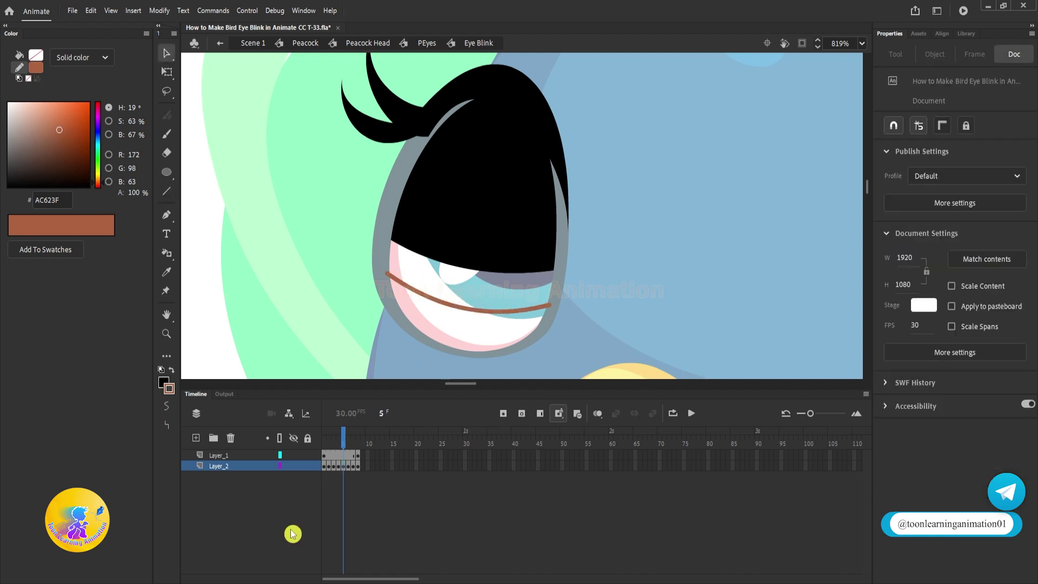
pyautogui.click(348, 439)
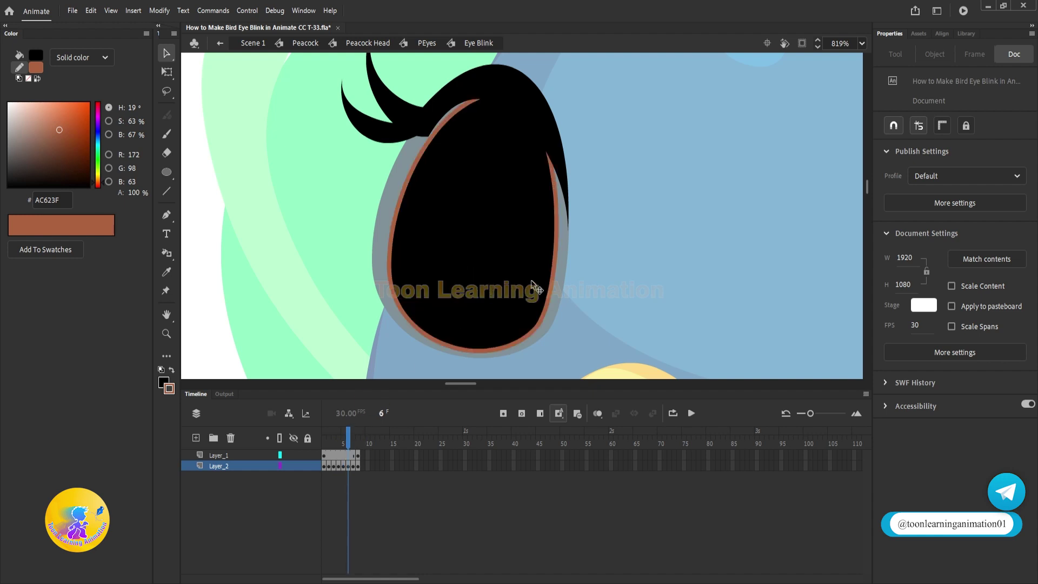
pyautogui.hotkey('ctrl', 'shift', 'v')
pyautogui.click(485, 333)
pyautogui.press('Delete')
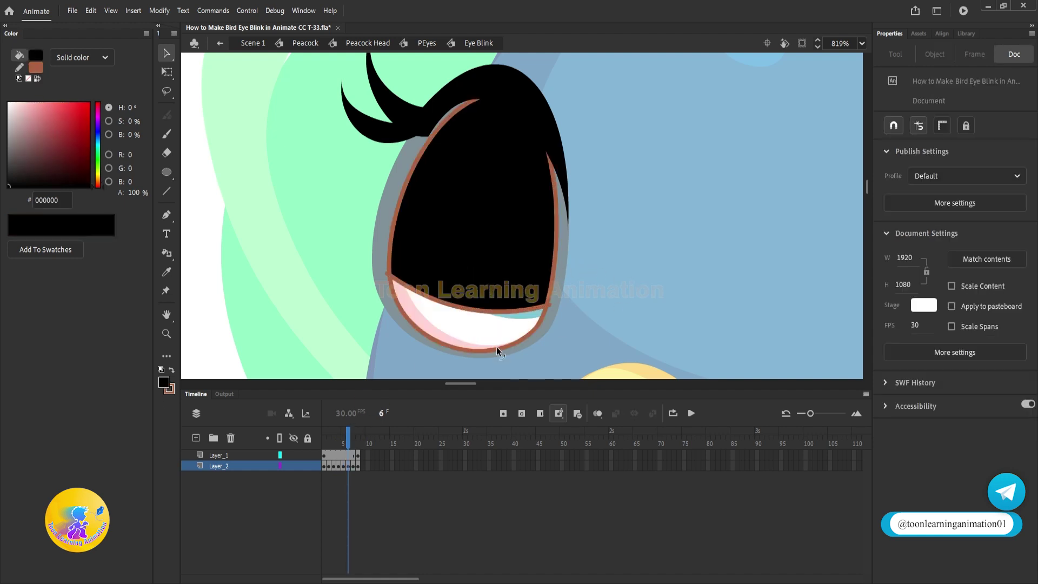
pyautogui.click(497, 349)
pyautogui.press('Delete')
pyautogui.doubleClick(522, 310)
pyautogui.press('Delete')
pyautogui.click(338, 488)
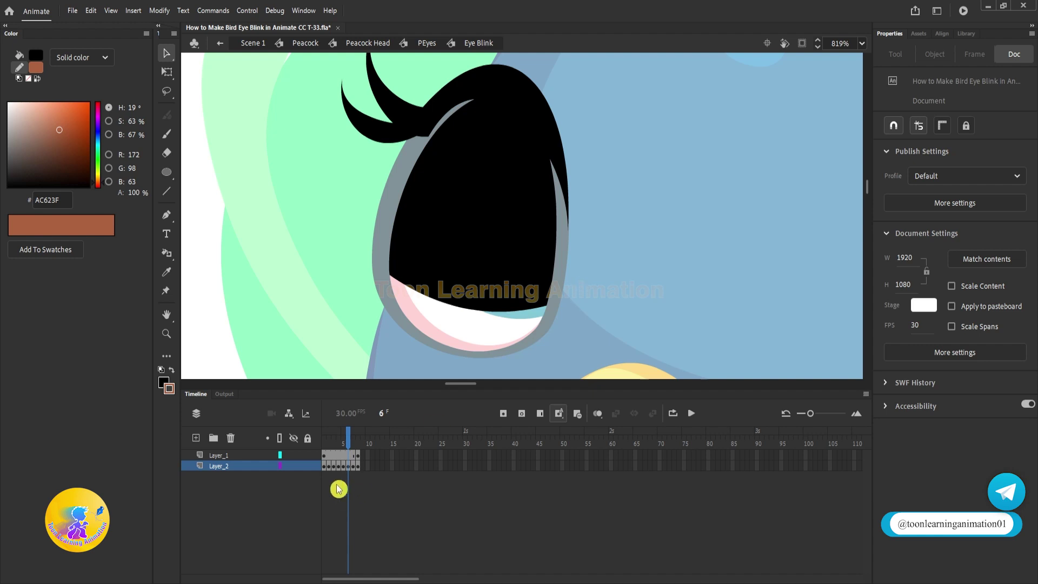
# - On frame 6, draw a slanted line about 31.7 wide near the eye's lower rim and bow it downward
pyautogui.press('n')
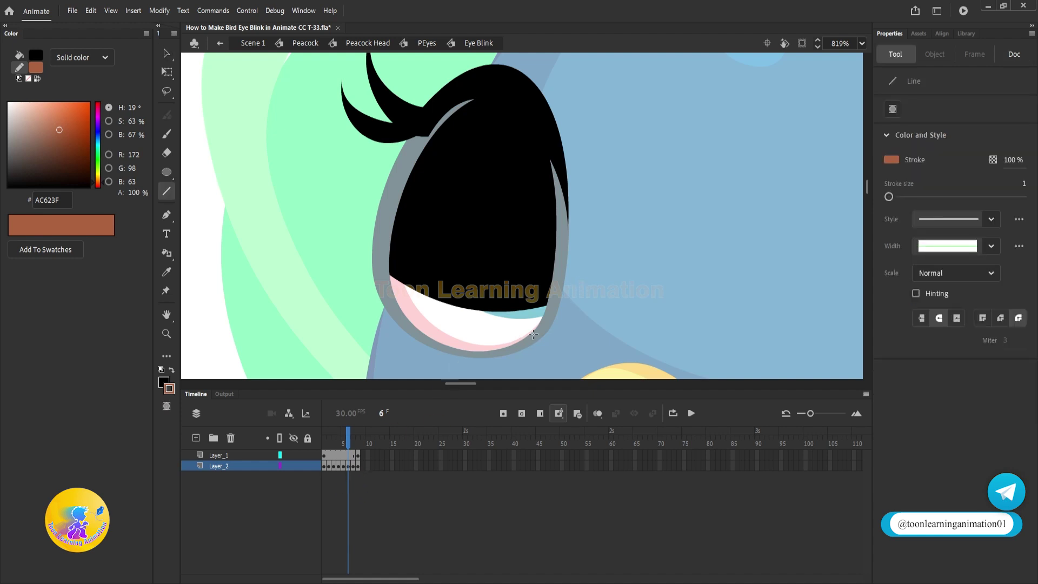
pyautogui.moveTo(537, 332)
pyautogui.mouseDown()
pyautogui.moveTo(429, 327)
pyautogui.moveTo(397, 308)
pyautogui.mouseUp()
pyautogui.press('v')
pyautogui.moveTo(475, 324); pyautogui.dragTo(465, 344)
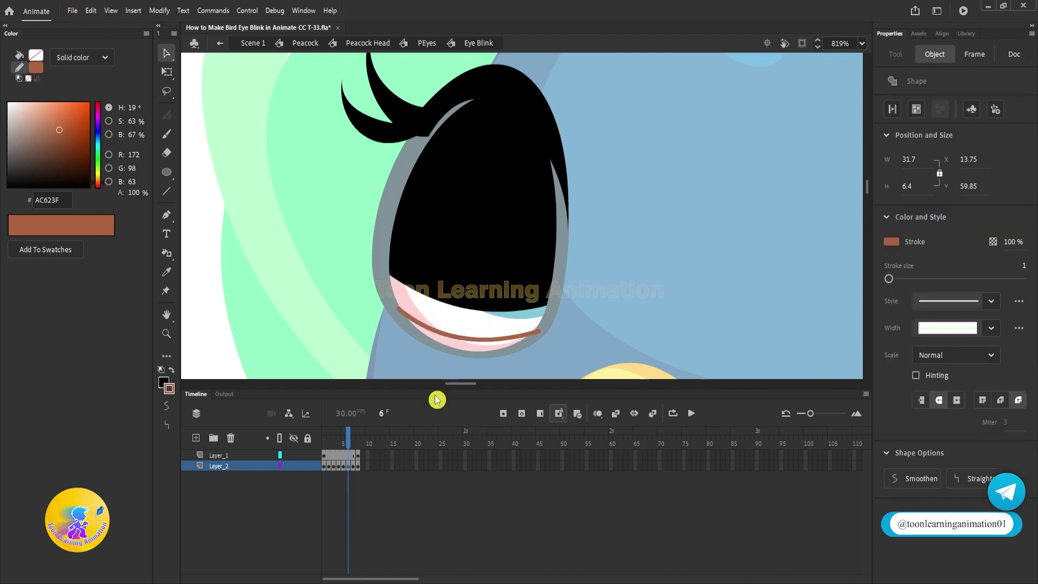
# - Move the curved line in place to frame 7 and delete the black fill below it along with the brown strokes
pyautogui.press('Delete')
pyautogui.click(354, 441)
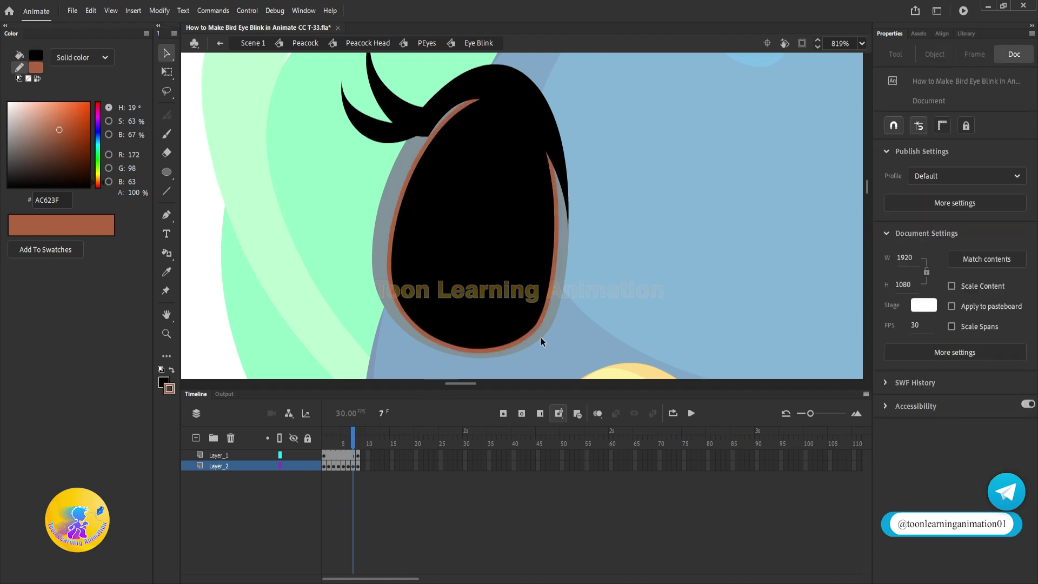
pyautogui.hotkey('ctrl', 'shift', 'v')
pyautogui.click(573, 323)
pyautogui.click(468, 345)
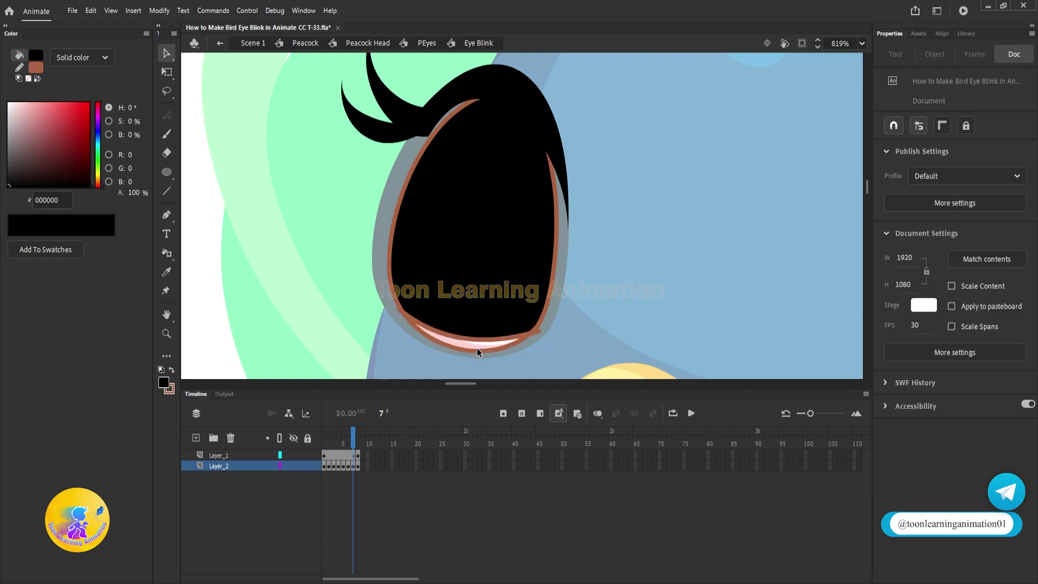
pyautogui.click(485, 350)
pyautogui.press('Delete')
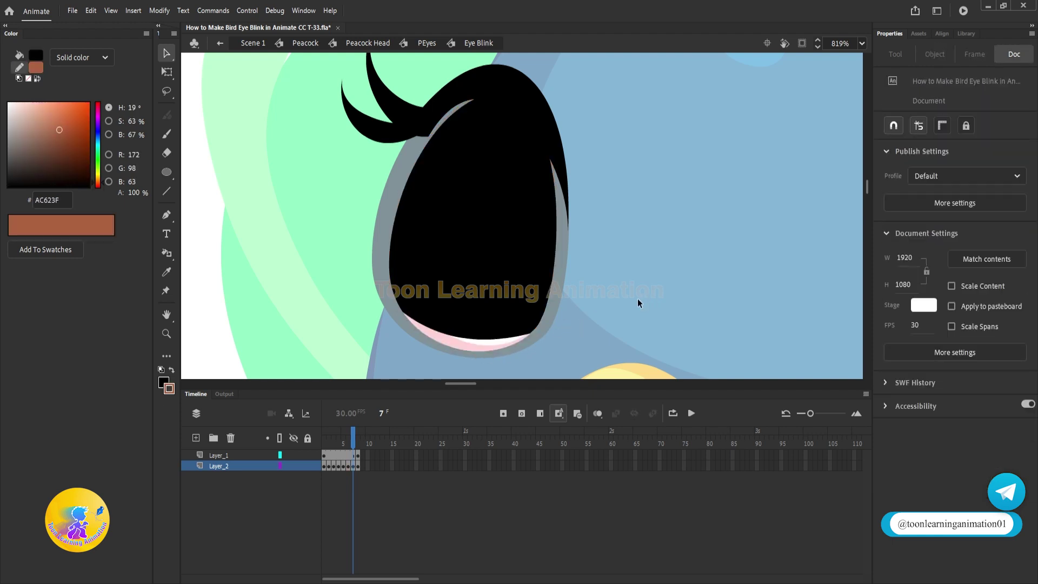
# - Scrub from frame 4 to frame 8 to review the closing eyelid, ending on frame 1
pyautogui.click(340, 436)
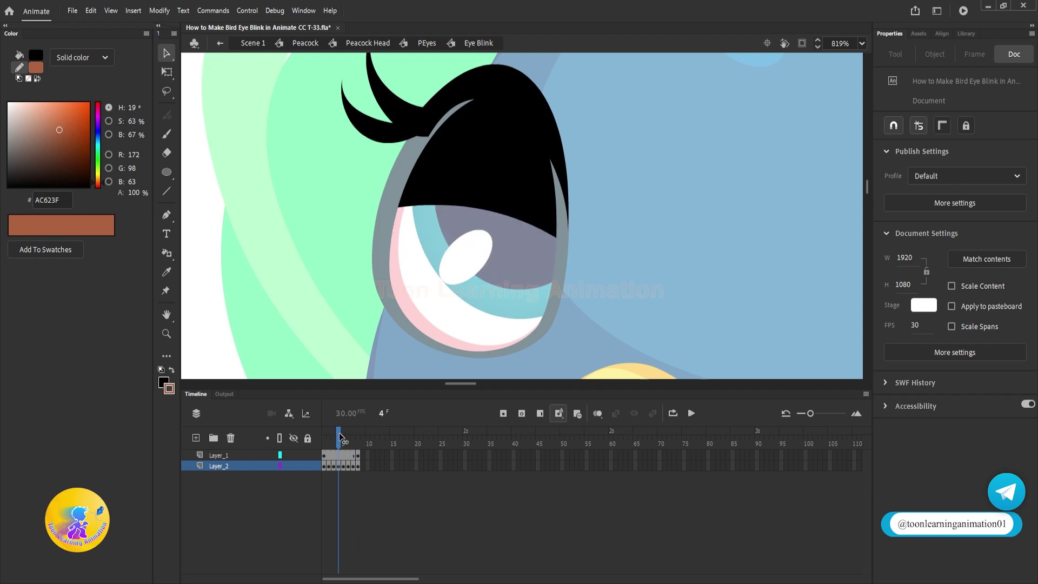
pyautogui.moveTo(340, 436); pyautogui.dragTo(359, 447)
pyautogui.click(325, 444)
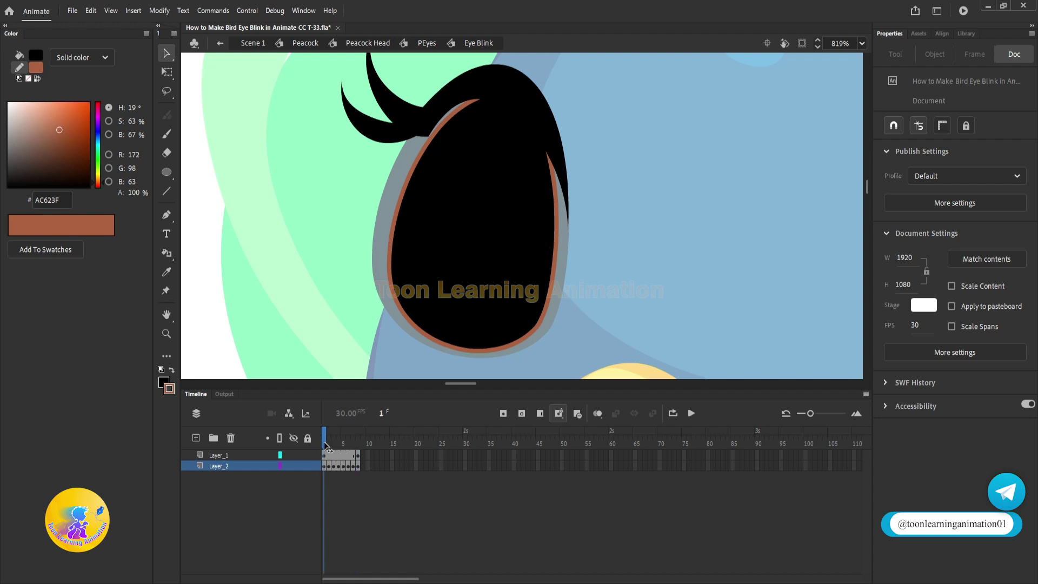
pyautogui.click(481, 266)
pyautogui.press('Delete')
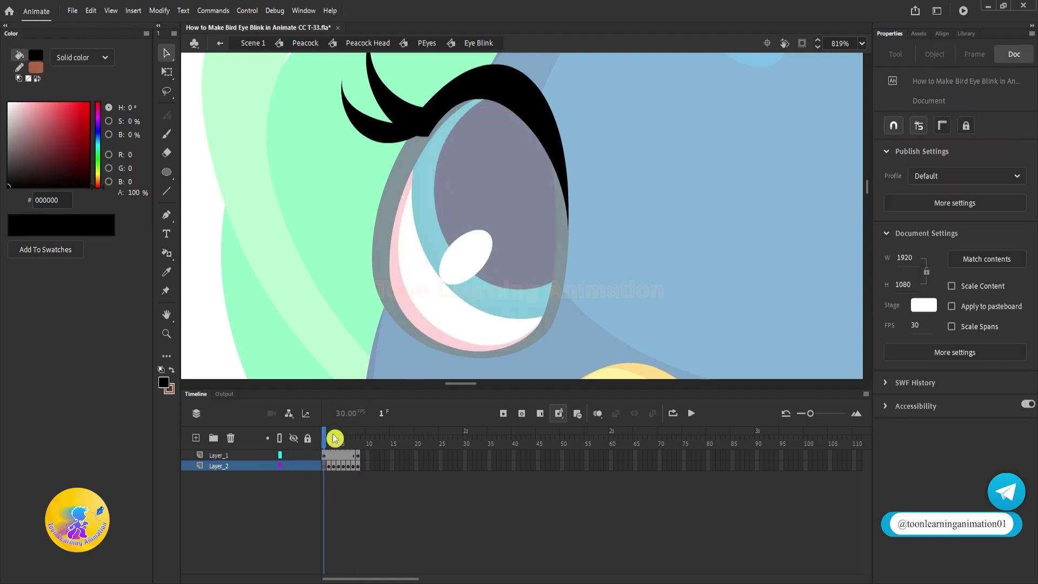
pyautogui.moveTo(332, 435); pyautogui.dragTo(326, 440)
pyautogui.hotkey('ctrl', 'z')
pyautogui.click(656, 248)
# - On frame 1, draw and cut a slanted line about 21.7 wide near the eye's top, and delete the outlined black shape
pyautogui.press('n')
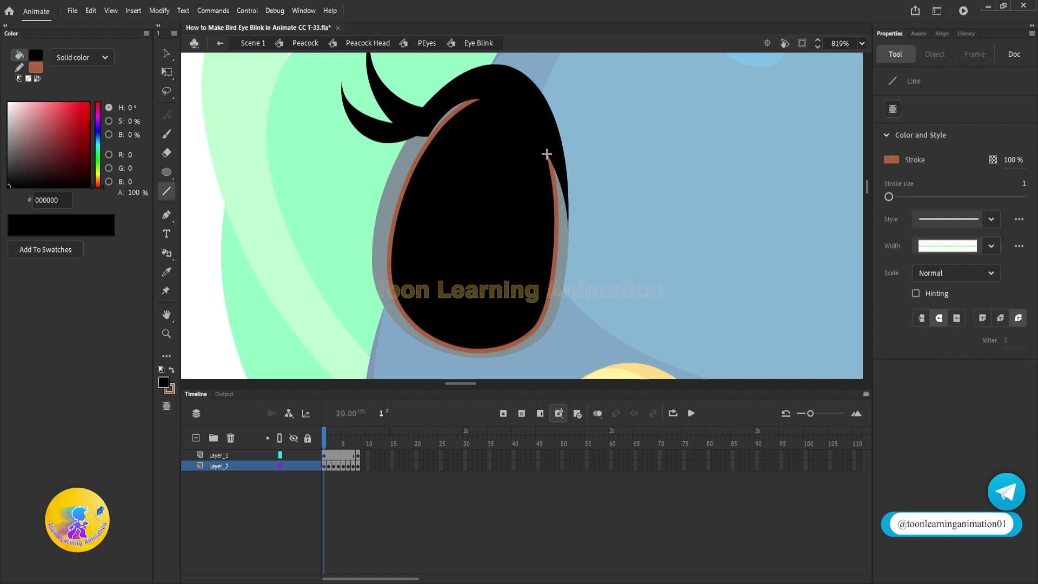
pyautogui.moveTo(546, 148); pyautogui.dragTo(453, 115)
pyautogui.press('v')
pyautogui.click(505, 131)
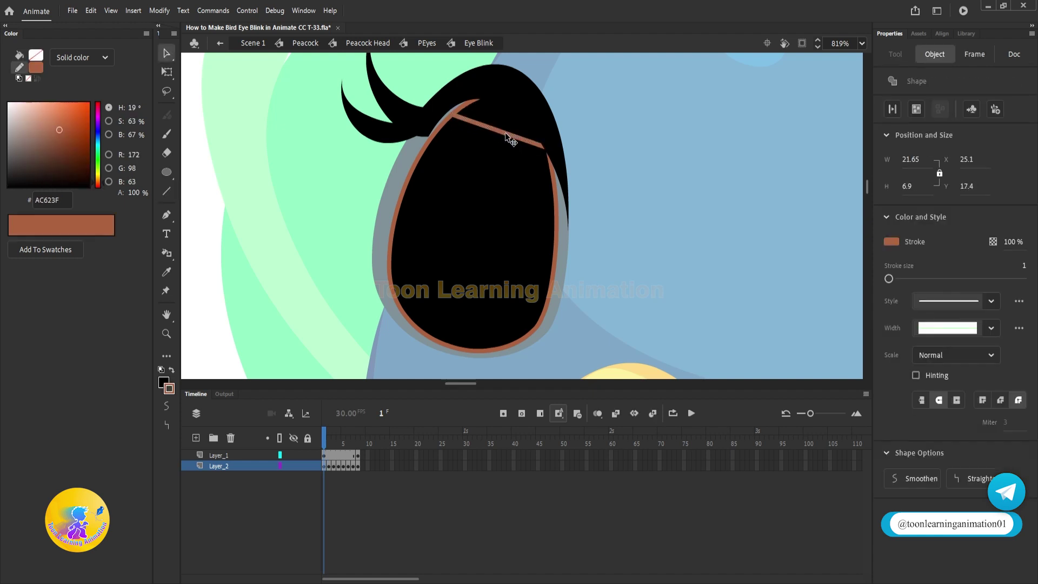
pyautogui.press('Delete')
pyautogui.doubleClick(471, 274)
pyautogui.press('Delete')
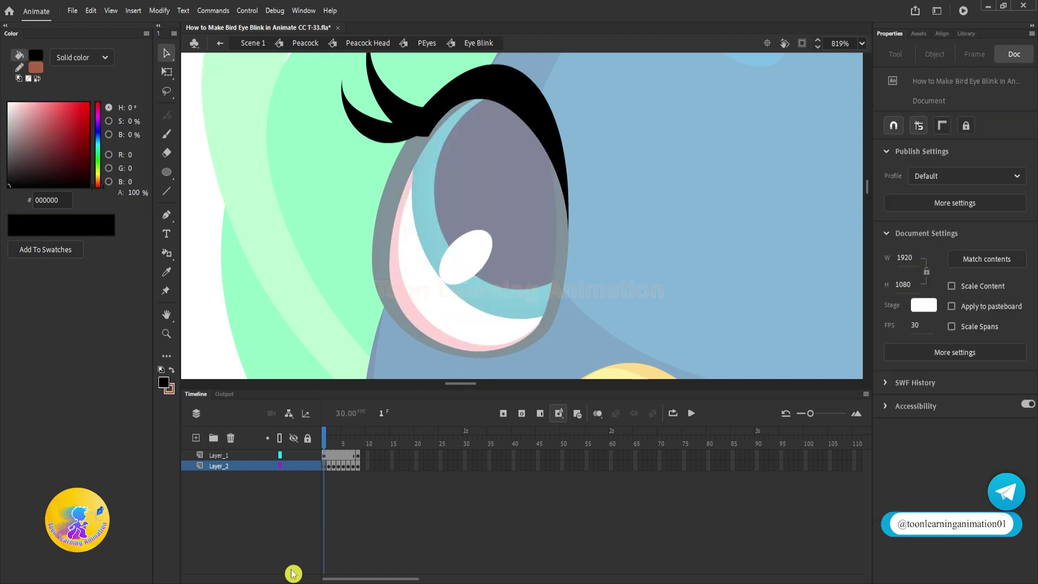
# - Paste the cut line in place on frame 2 and bow it slightly upward
pyautogui.click(328, 466)
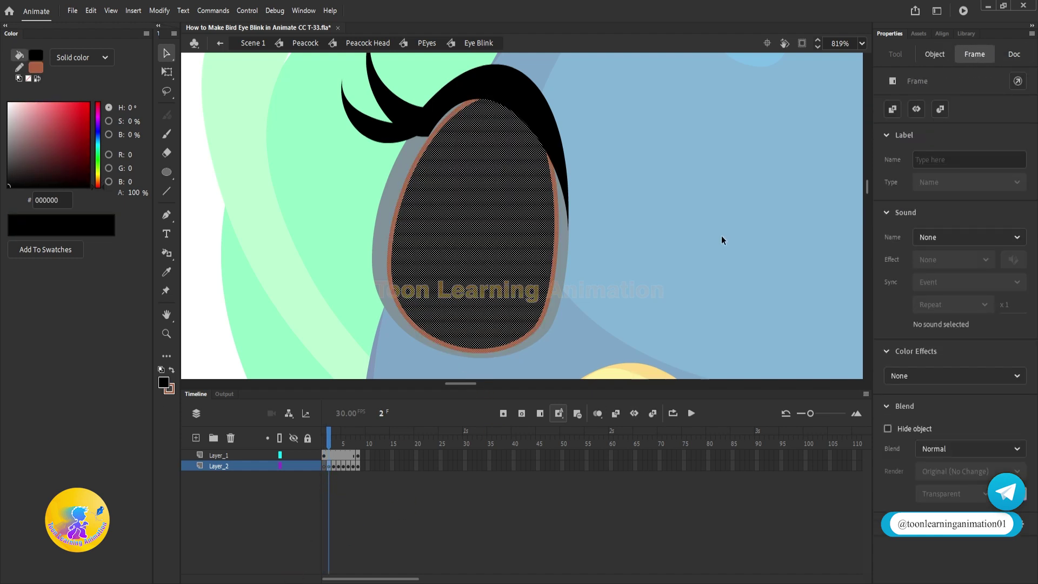
pyautogui.click(721, 241)
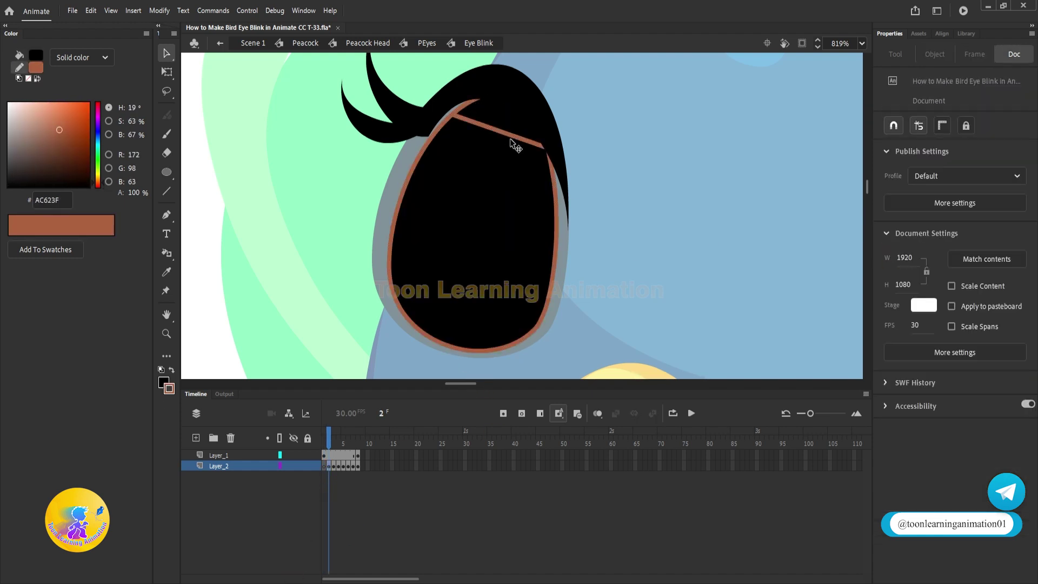
pyautogui.moveTo(503, 132); pyautogui.dragTo(504, 120)
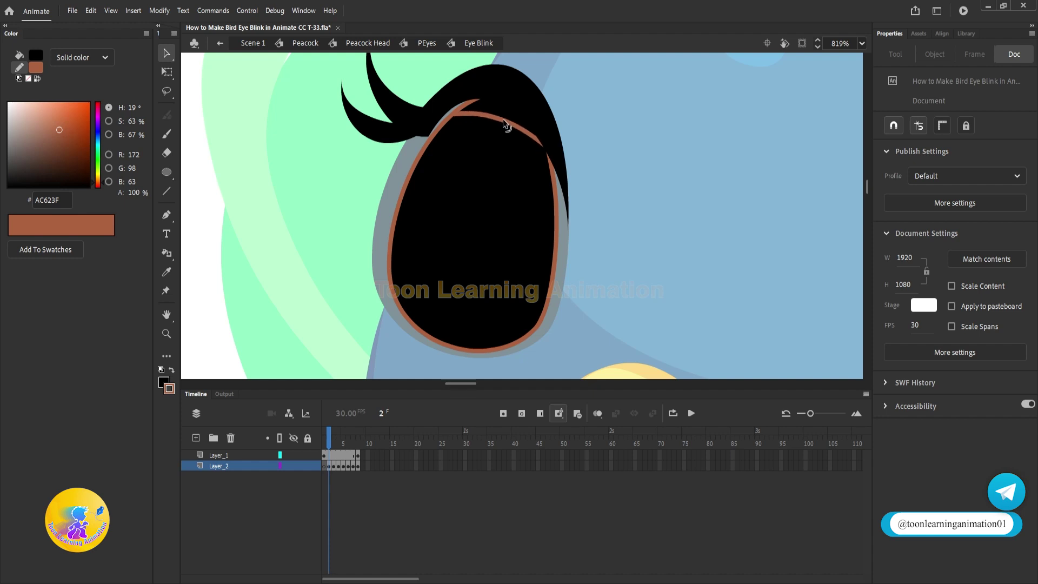
# - On frame 2, delete the black fill below the curved line and all the brown strokes
pyautogui.click(498, 221)
pyautogui.press('Delete')
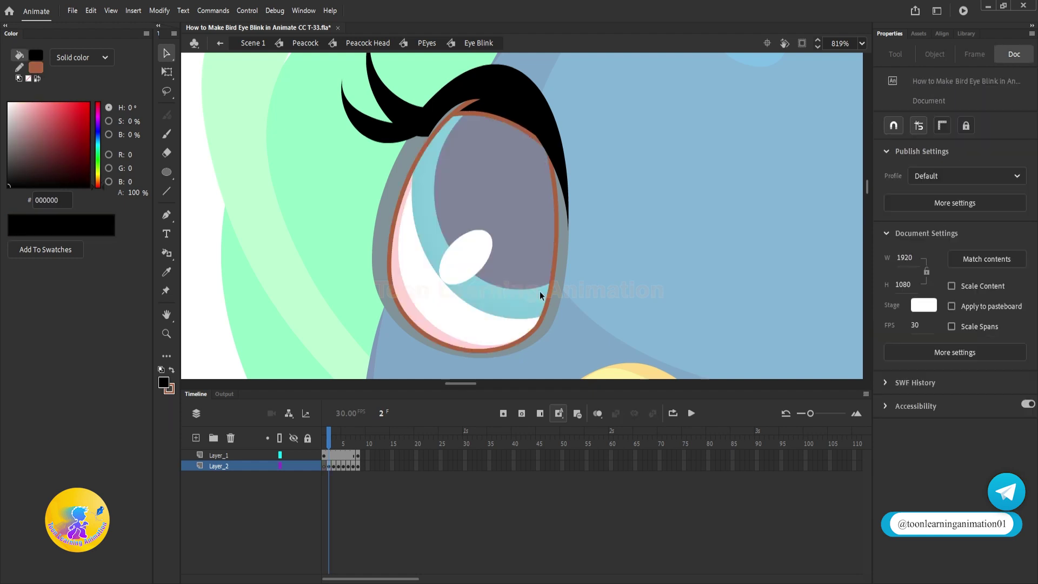
pyautogui.doubleClick(549, 297)
pyautogui.press('Delete')
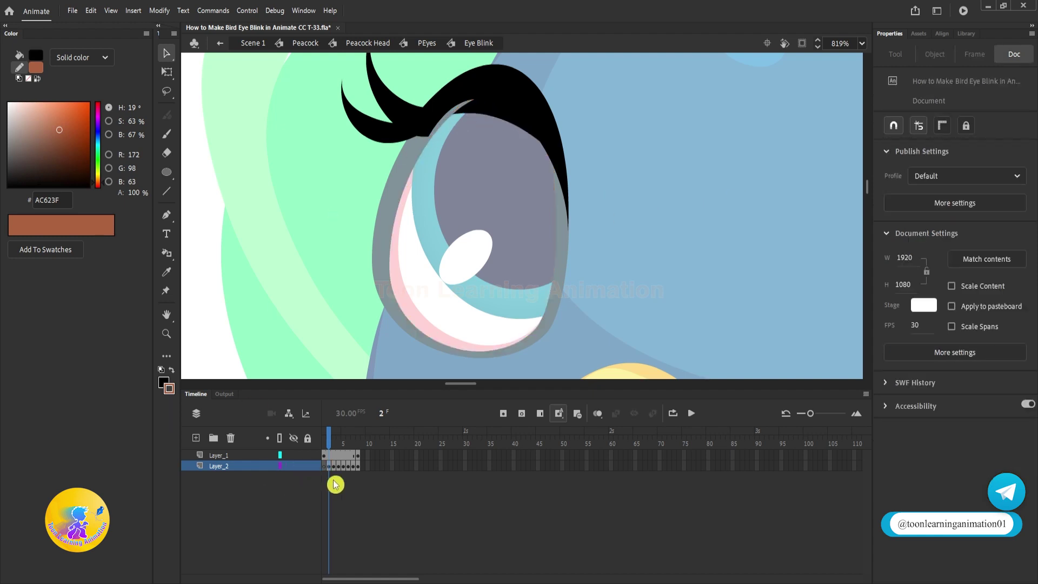
# - Draw a slanted line just below the eyelid edge on frame 2 and move it in place to frame 3
pyautogui.press('n')
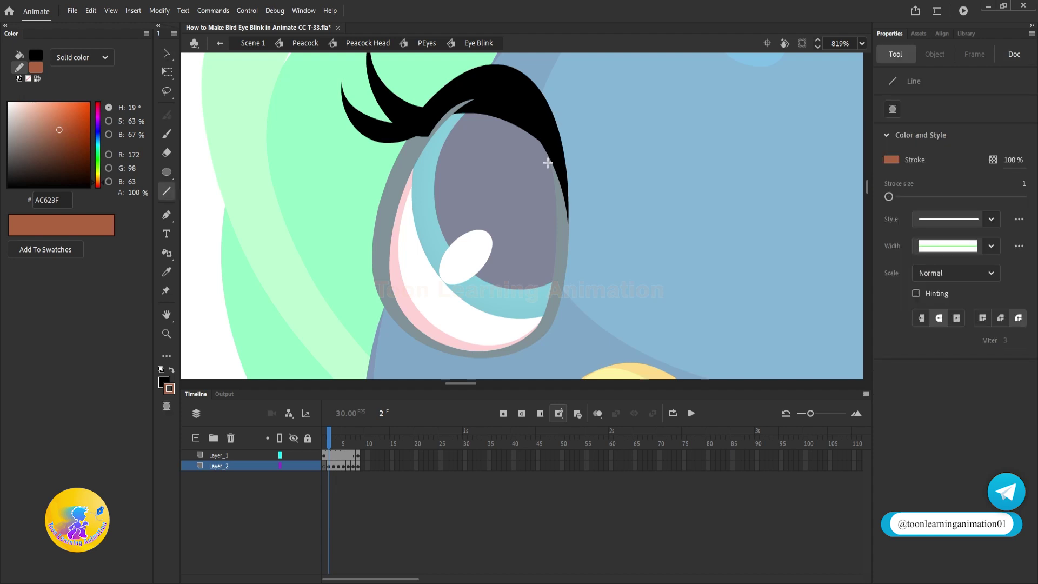
pyautogui.moveTo(554, 168)
pyautogui.mouseDown()
pyautogui.moveTo(454, 160)
pyautogui.moveTo(428, 140)
pyautogui.mouseUp()
pyautogui.press('v')
pyautogui.click(495, 154)
pyautogui.press('Delete')
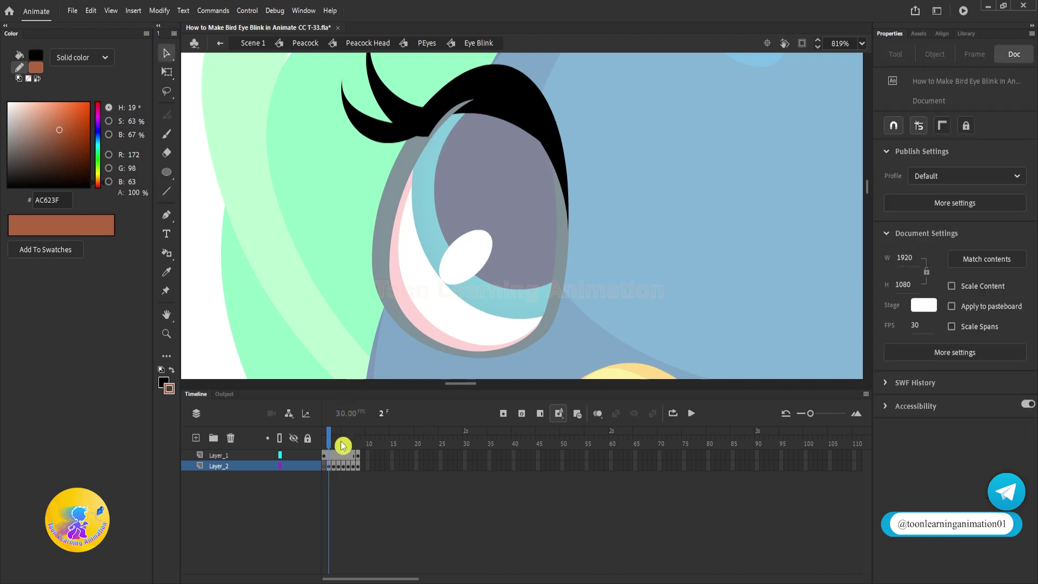
pyautogui.click(334, 439)
pyautogui.hotkey('ctrl', 'shift', 'v')
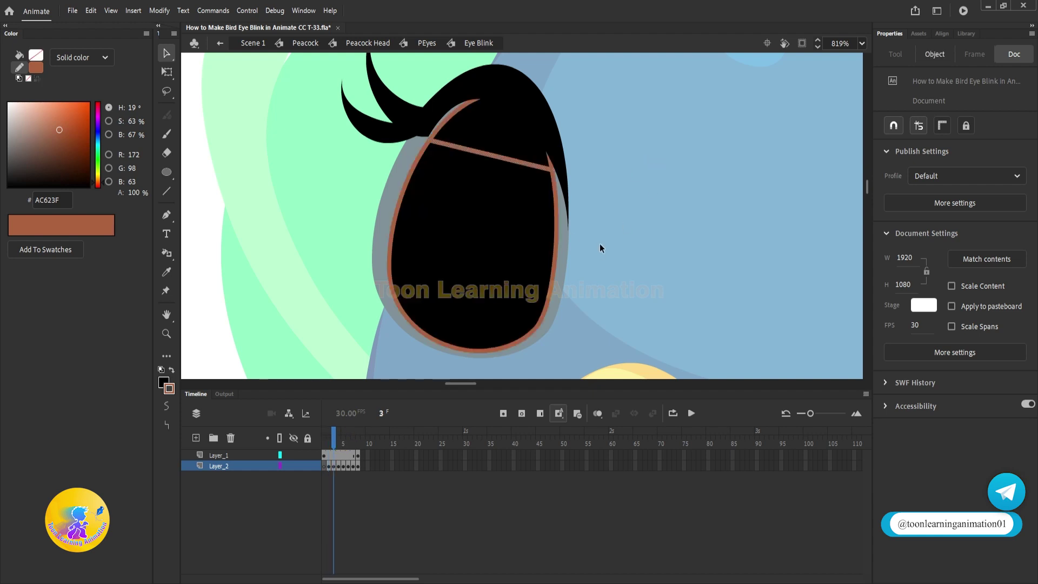
# - On frame 3, shift the slanted line slightly lower, stretch its end to the eye outline, and bow it upward
pyautogui.click(338, 441)
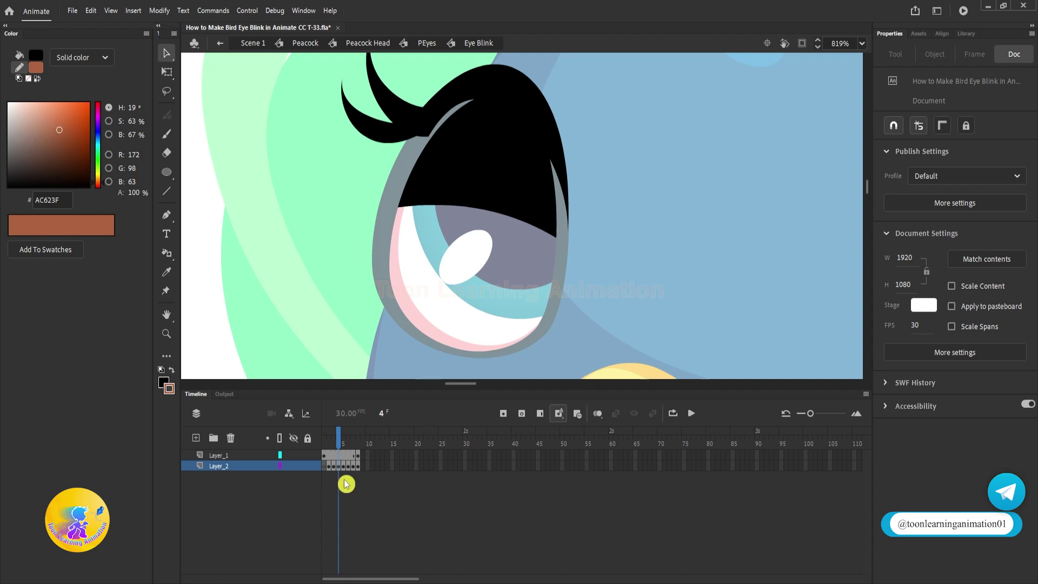
pyautogui.moveTo(336, 437); pyautogui.dragTo(336, 441)
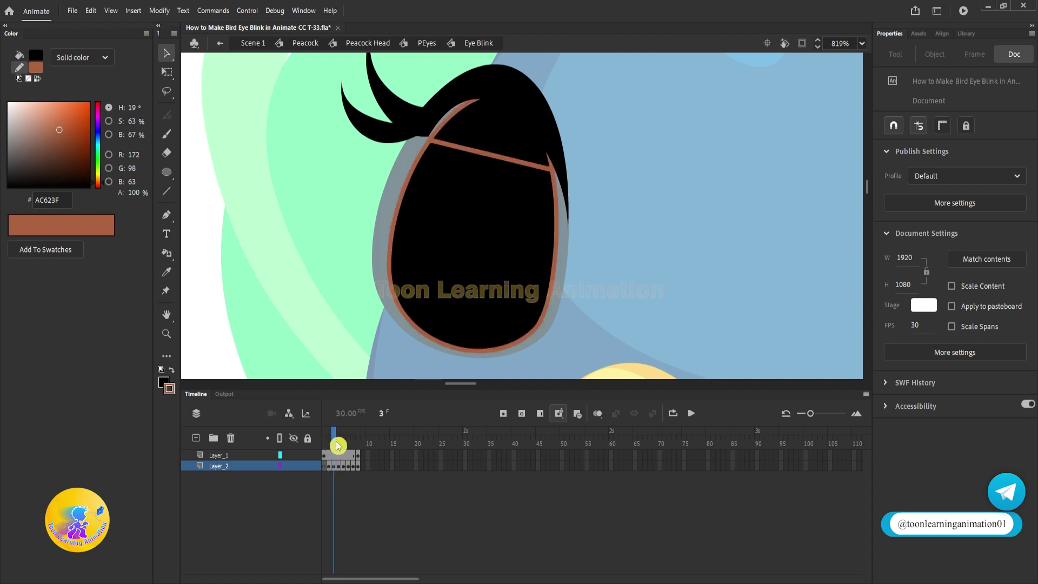
pyautogui.click(510, 157)
pyautogui.moveTo(507, 158); pyautogui.dragTo(504, 176)
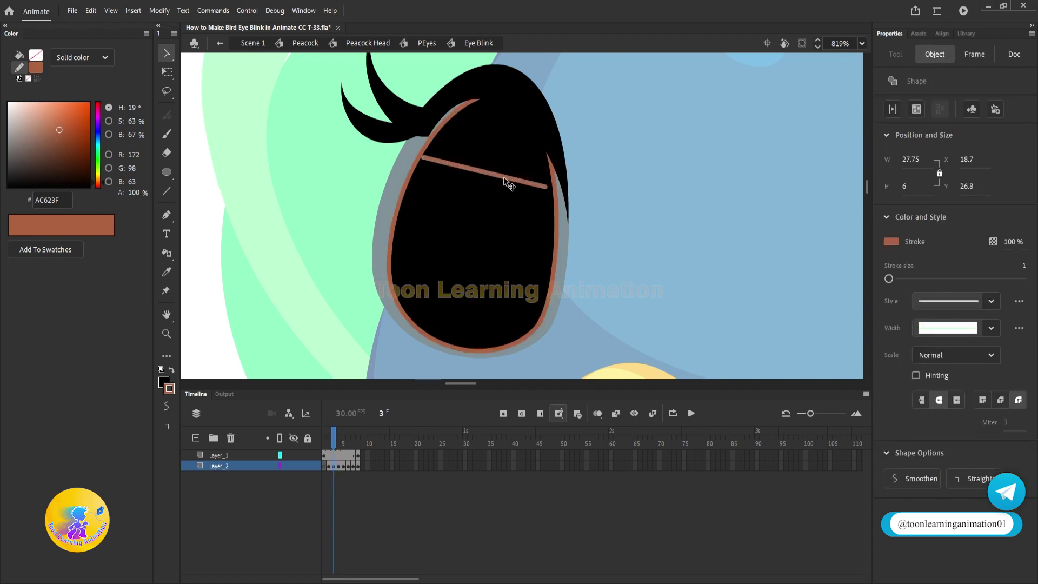
pyautogui.click(574, 196)
pyautogui.click(547, 187)
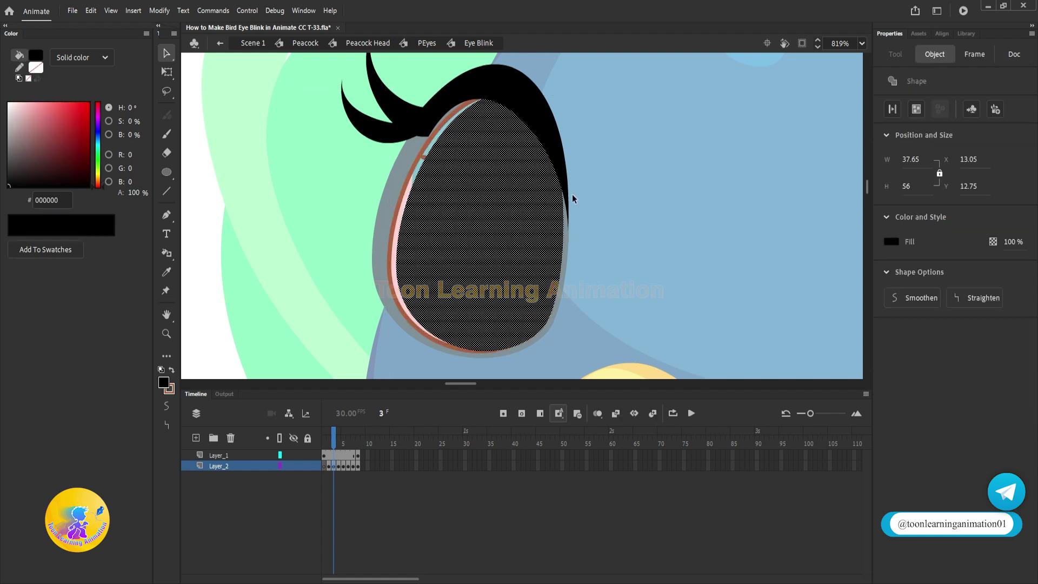
pyautogui.click(585, 202)
pyautogui.moveTo(542, 185); pyautogui.dragTo(548, 189)
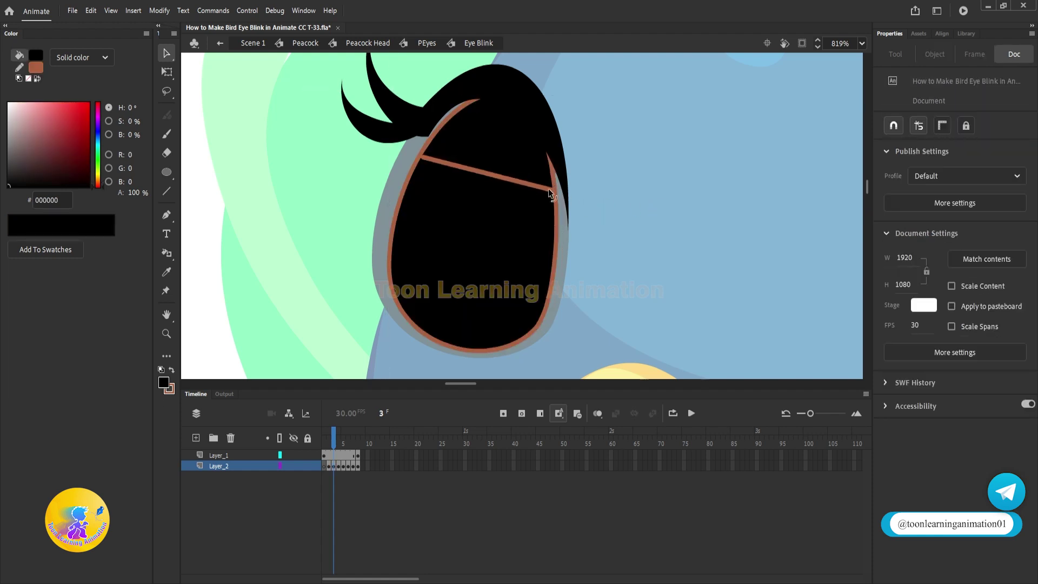
pyautogui.moveTo(424, 157); pyautogui.dragTo(479, 154)
# - On frame 3, delete the black fill below the curved line and all the brown strokes, and scrub through the blink
pyautogui.click(550, 260)
pyautogui.press('Delete')
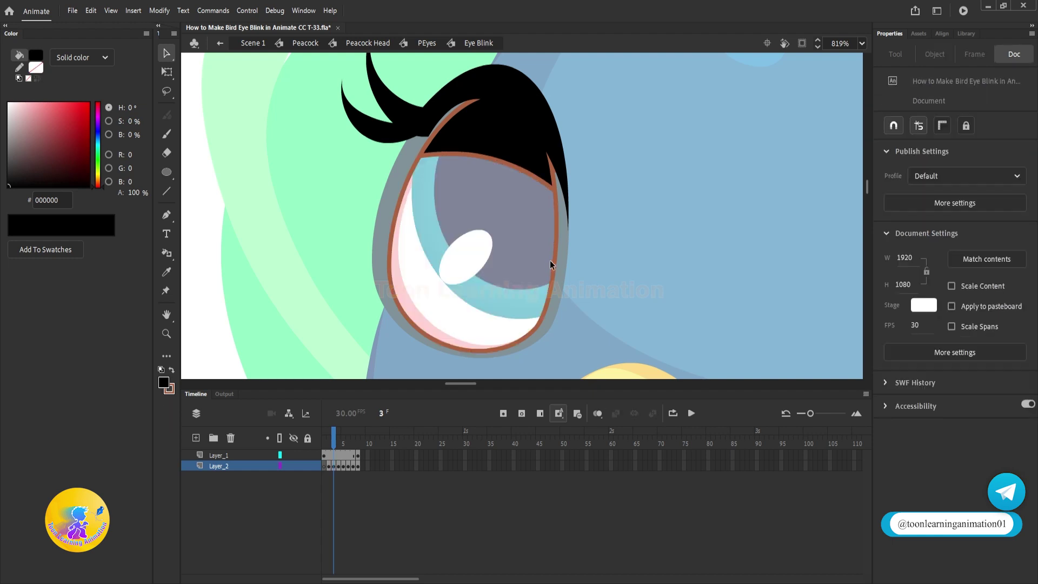
pyautogui.click(552, 260)
pyautogui.press('Delete')
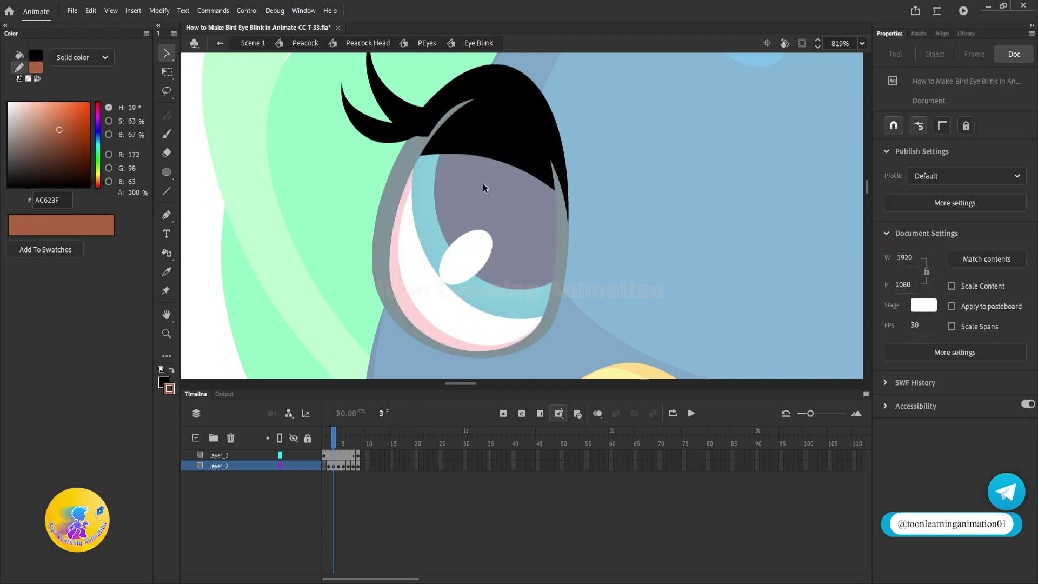
pyautogui.moveTo(334, 433); pyautogui.dragTo(362, 456)
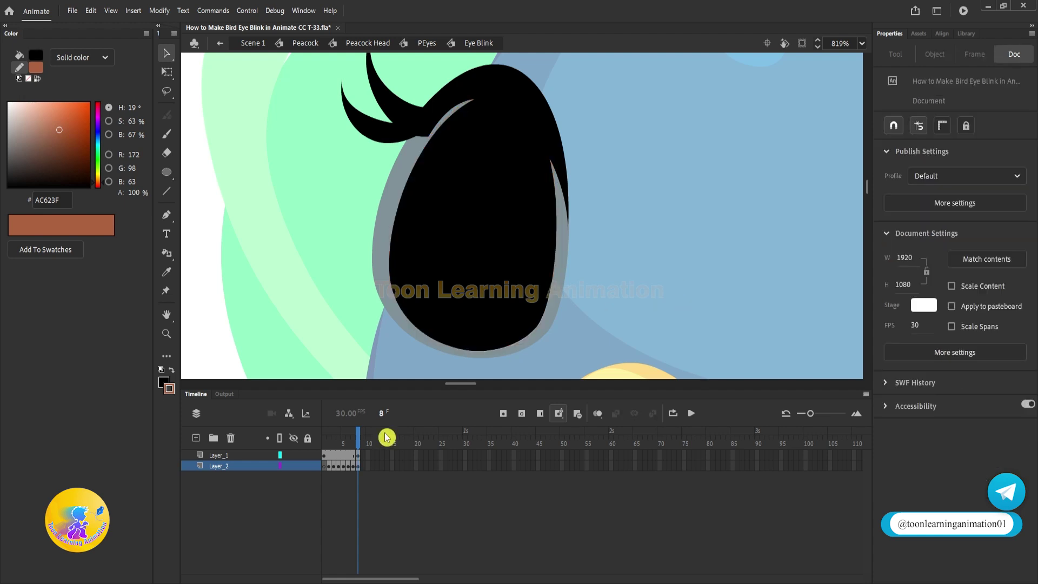
pyautogui.moveTo(360, 435); pyautogui.dragTo(257, 442)
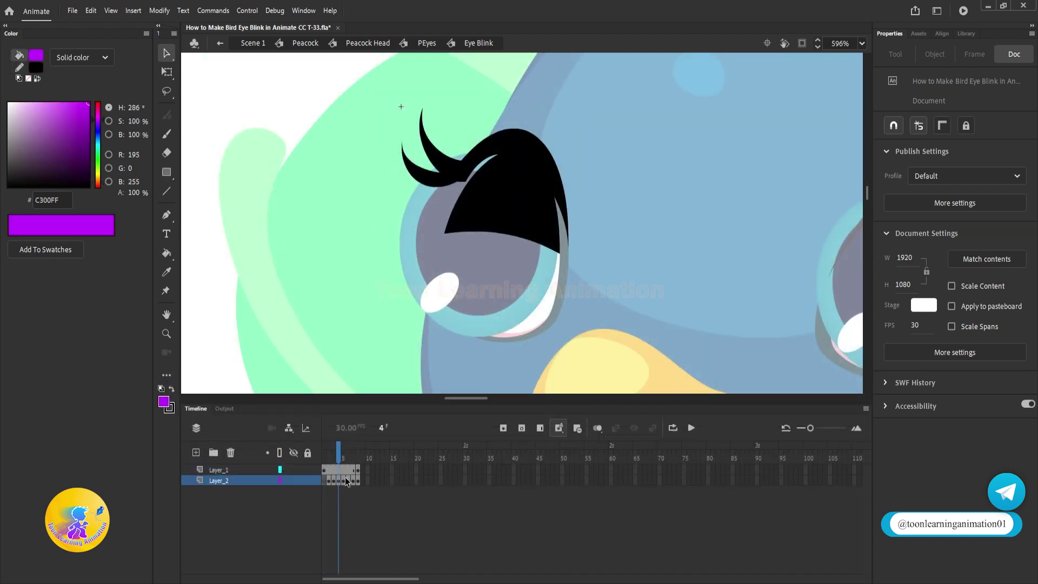
# - On frame 4 of Layer_1, break the eyelash apart into its separate drawing objects
pyautogui.click(433, 172)
pyautogui.hotkey('ctrl', 'b')
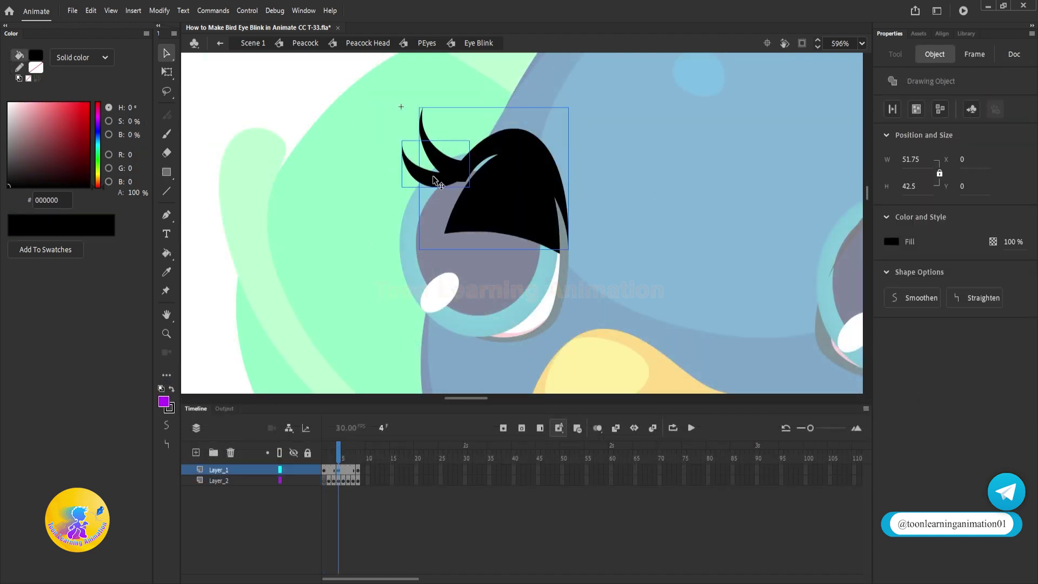
pyautogui.click(658, 209)
pyautogui.click(444, 170)
pyautogui.keyDown('shift'); pyautogui.click(425, 180); pyautogui.keyUp('shift')
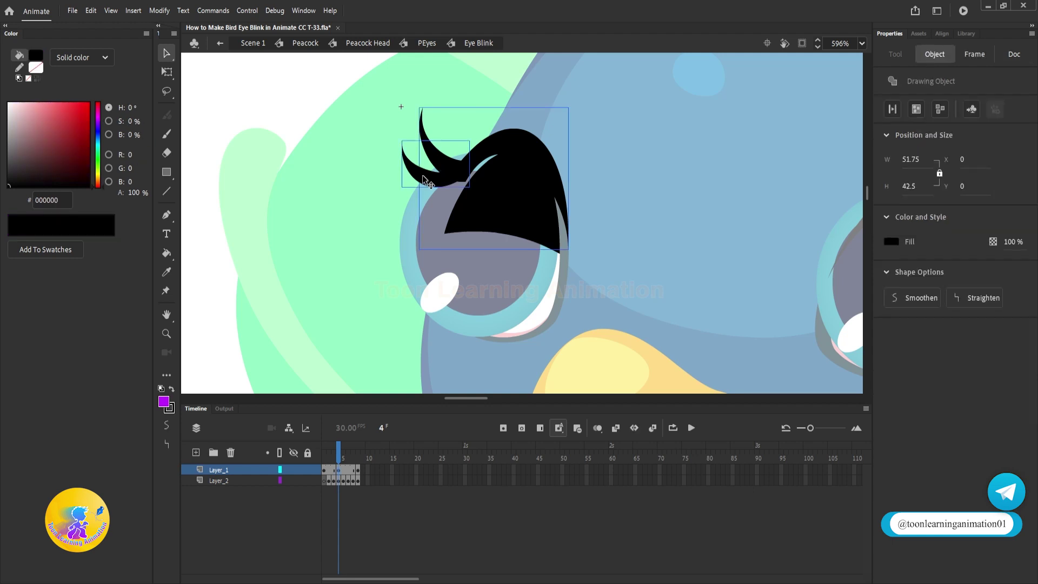
pyautogui.click(569, 144)
pyautogui.scroll(4, 457, 158)
pyautogui.moveTo(436, 175)
pyautogui.mouseDown()
pyautogui.moveTo(438, 136)
pyautogui.moveTo(456, 168)
pyautogui.mouseUp()
pyautogui.hotkey('ctrl', 'z')
pyautogui.hotkey('ctrl', 'z')
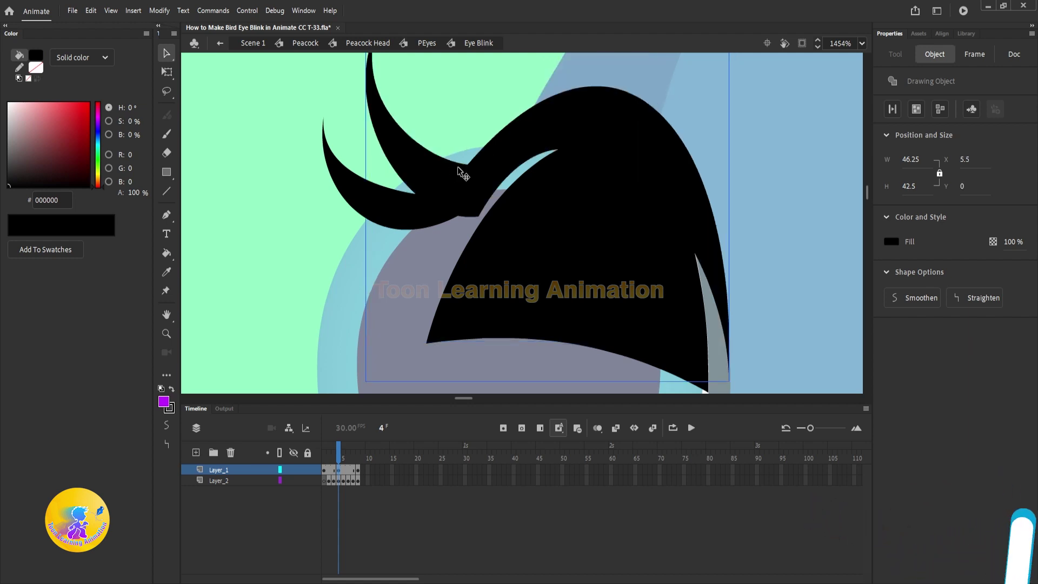
# - Inside the large eyelash object, draw a red FF0000 line across the upper lash's base and bow it toward the lid arc
pyautogui.doubleClick(461, 171)
pyautogui.press('n')
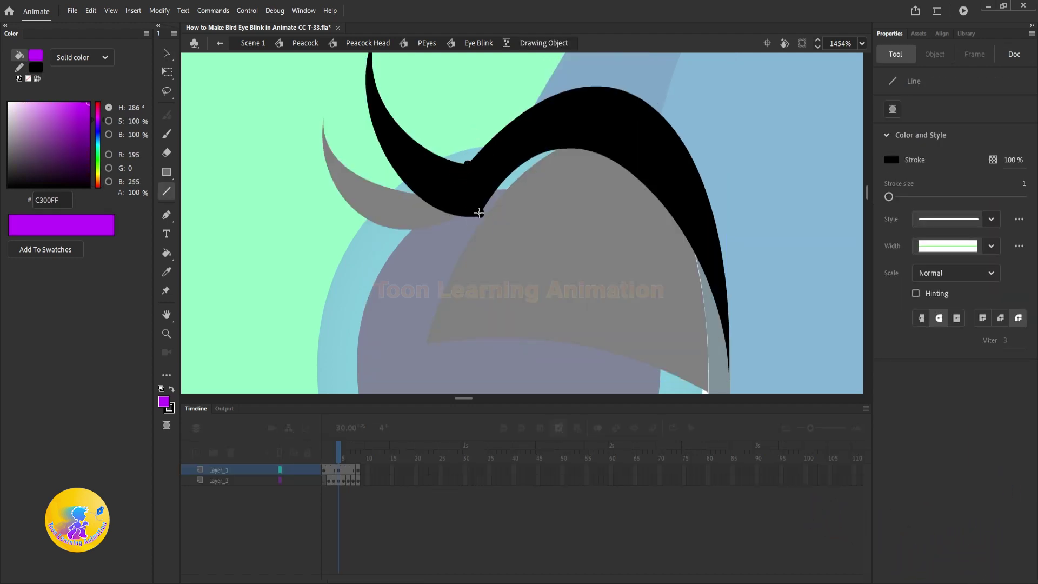
pyautogui.click(170, 407)
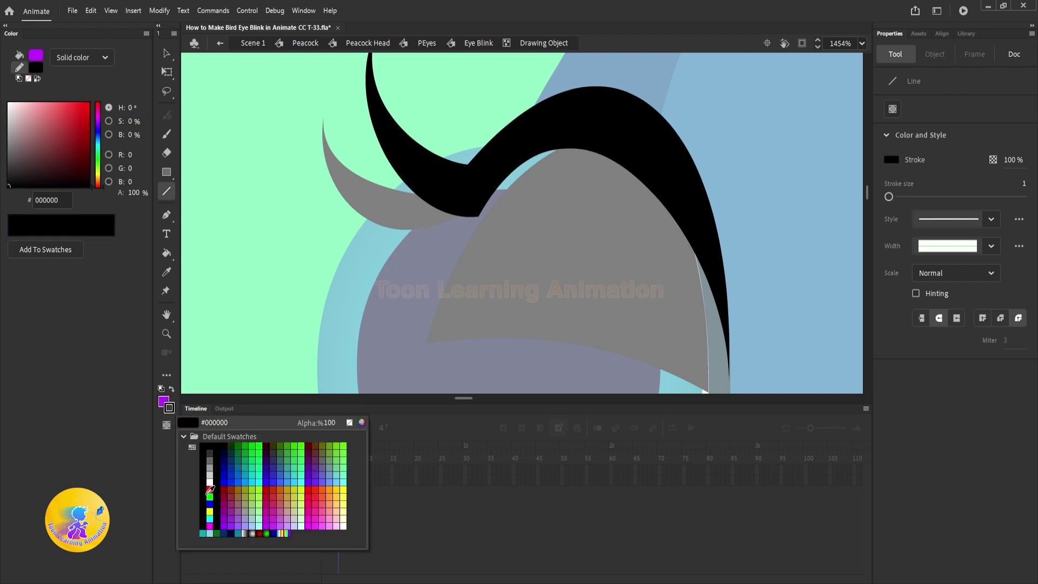
pyautogui.click(210, 489)
pyautogui.moveTo(467, 165)
pyautogui.mouseDown()
pyautogui.moveTo(478, 216)
pyautogui.moveTo(485, 181)
pyautogui.mouseUp()
pyautogui.press('v')
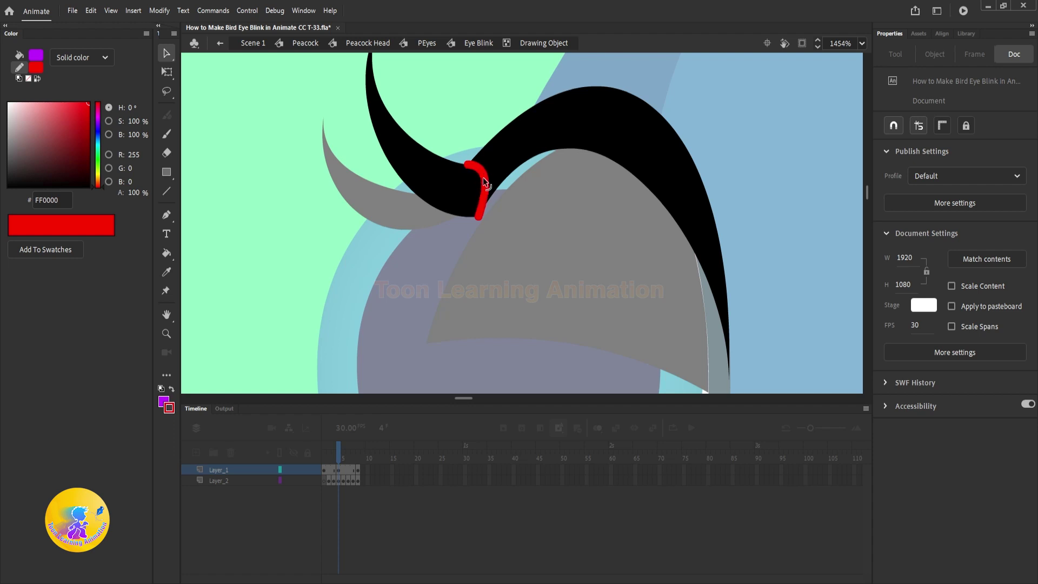
# - Group the upper lash's fill separately and delete the red dividing line, accepting conversion of the drawing object to a group
pyautogui.click(447, 193)
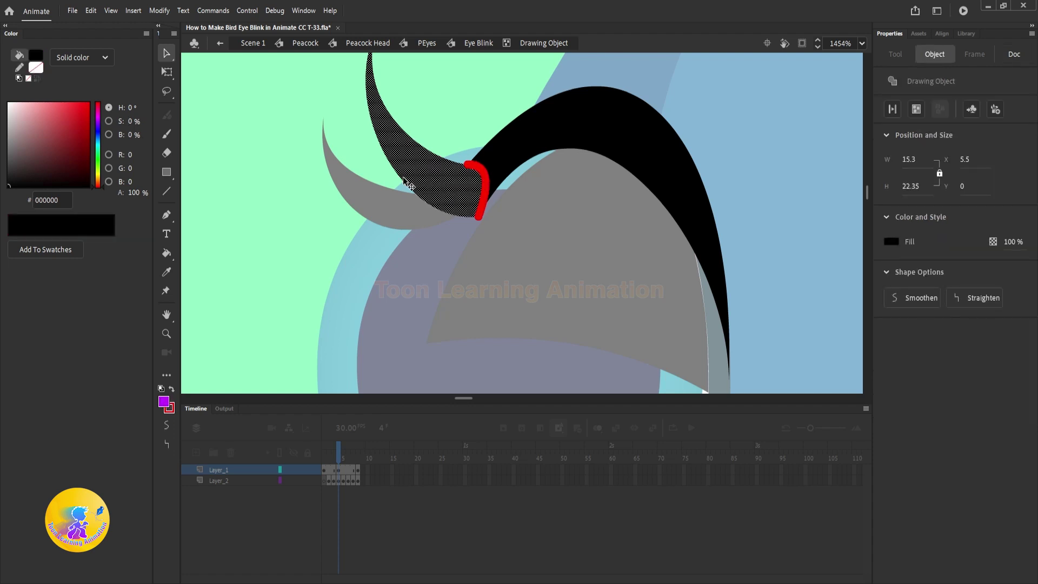
pyautogui.hotkey('ctrl', 'g')
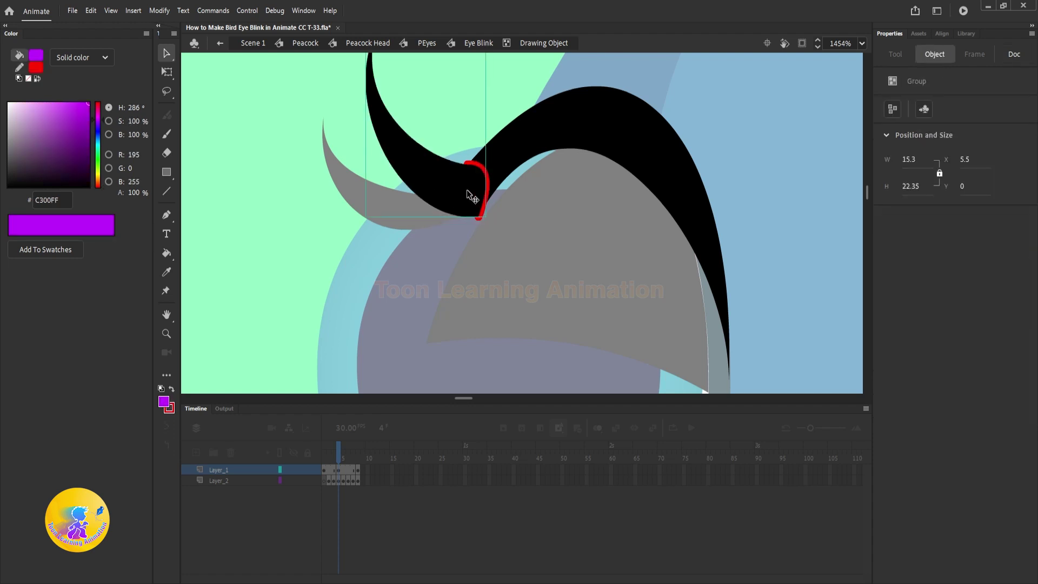
pyautogui.doubleClick(467, 191)
pyautogui.doubleClick(487, 232)
pyautogui.click(479, 218)
pyautogui.press('Delete')
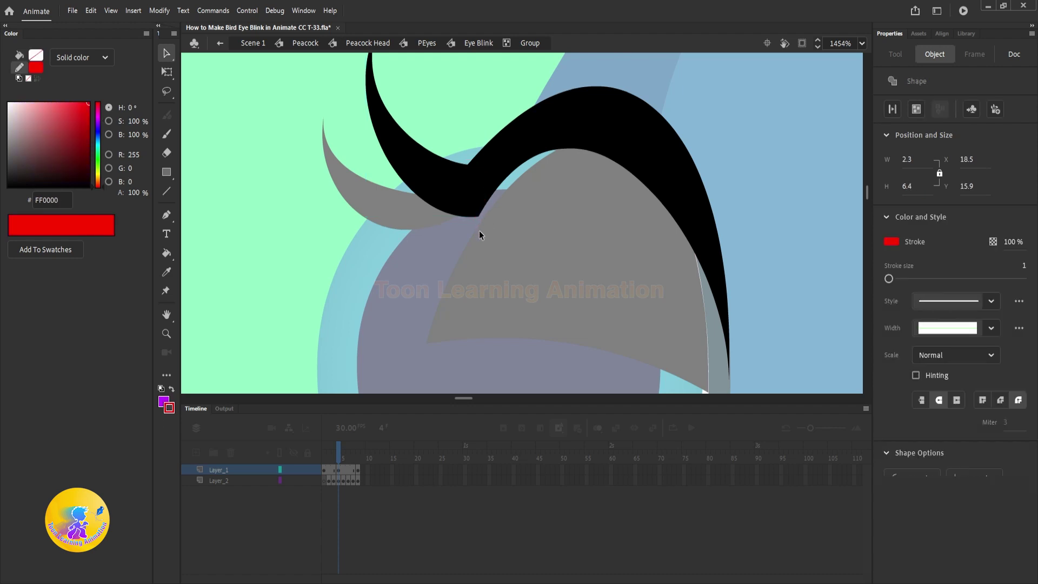
pyautogui.scroll(-2, 455, 226)
pyautogui.doubleClick(329, 192)
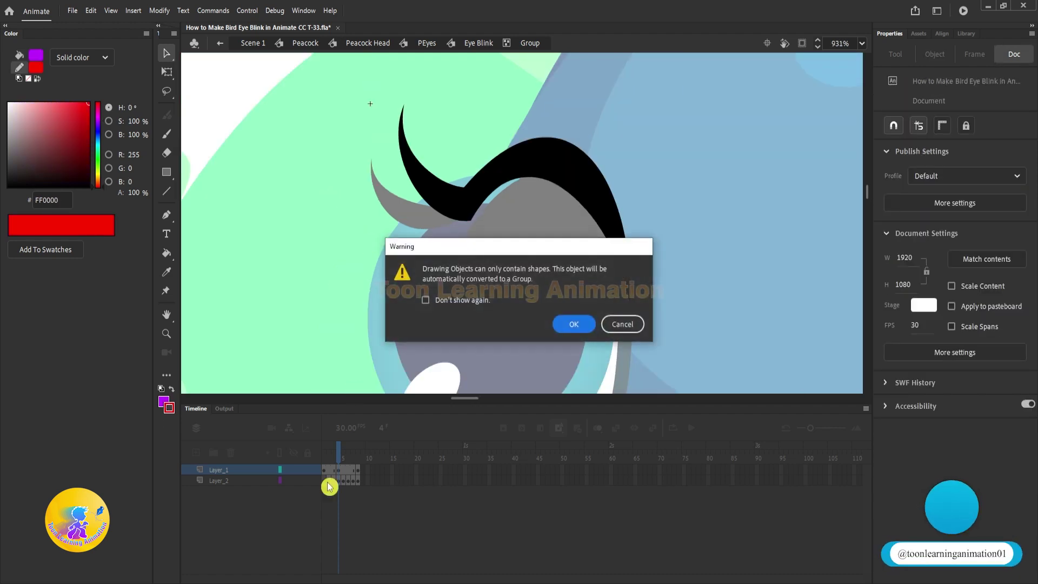
pyautogui.click(567, 324)
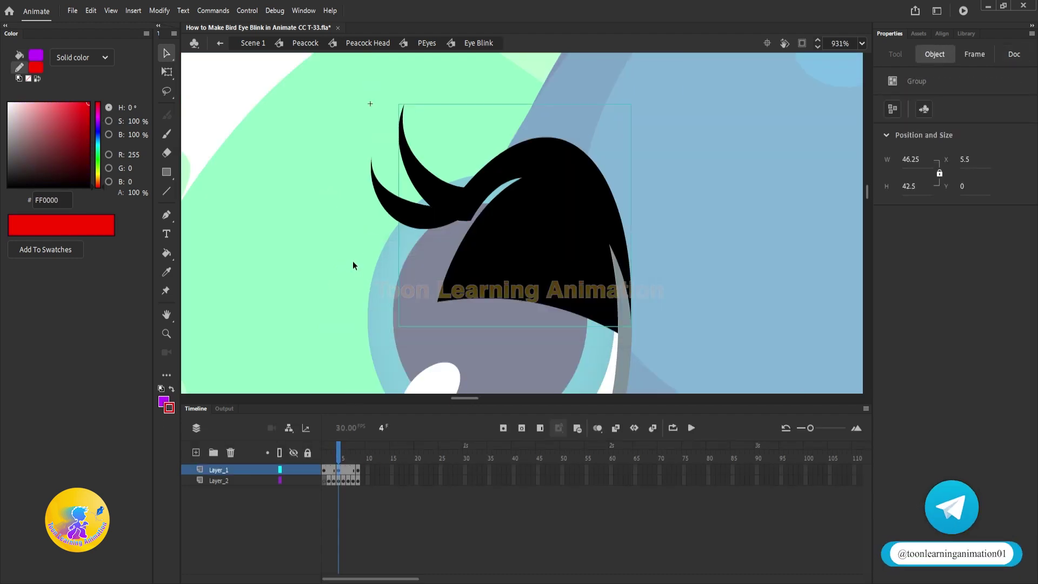
pyautogui.click(340, 470)
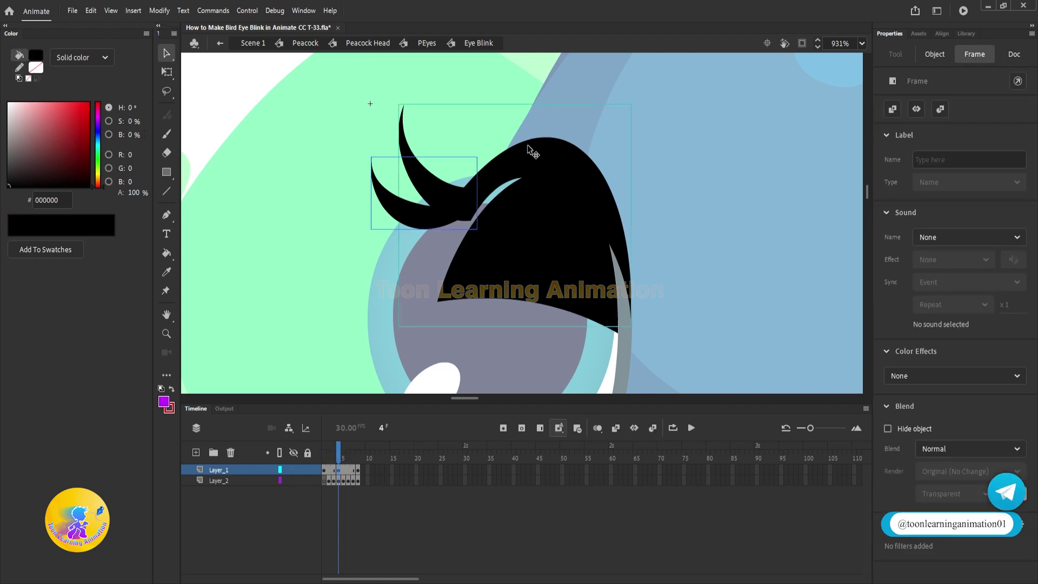
pyautogui.click(283, 216)
pyautogui.moveTo(450, 213); pyautogui.dragTo(466, 177)
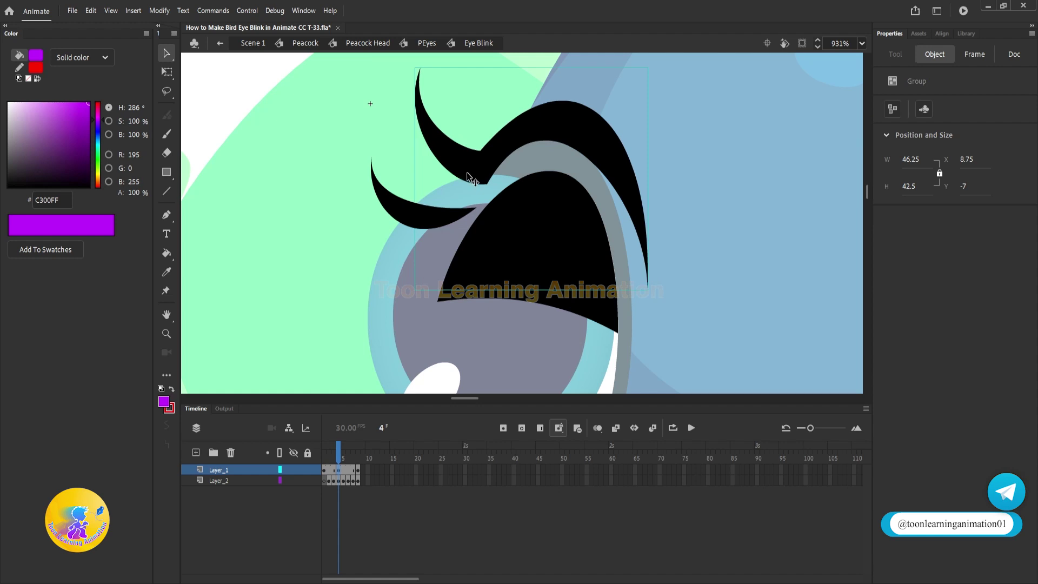
pyautogui.hotkey('ctrl', 'z')
# - Break the converted eyelash group apart and group the black lid arc on its own
pyautogui.hotkey('ctrl', 'b')
pyautogui.click(669, 156)
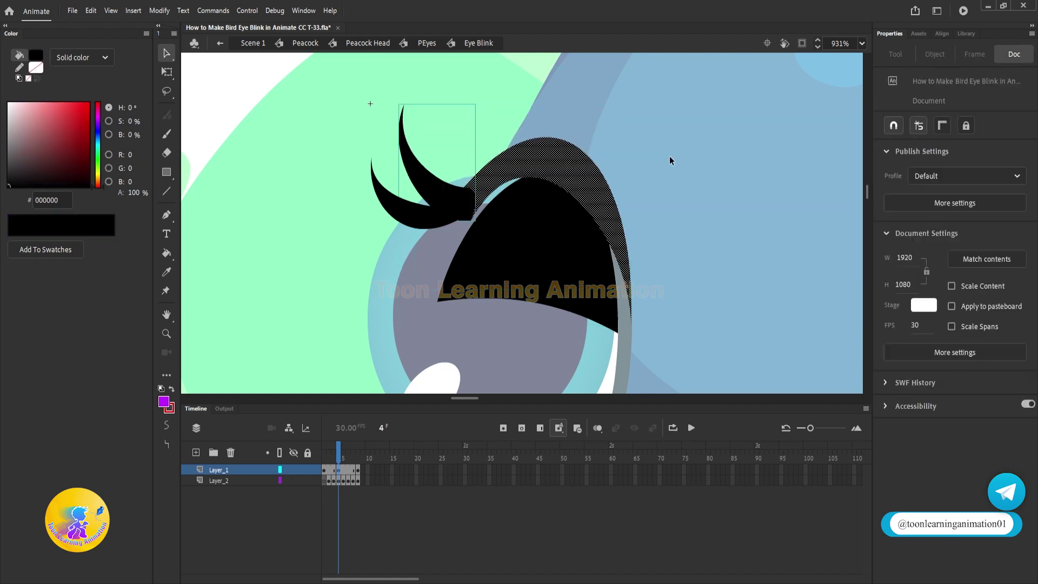
pyautogui.click(538, 170)
pyautogui.press('Escape')
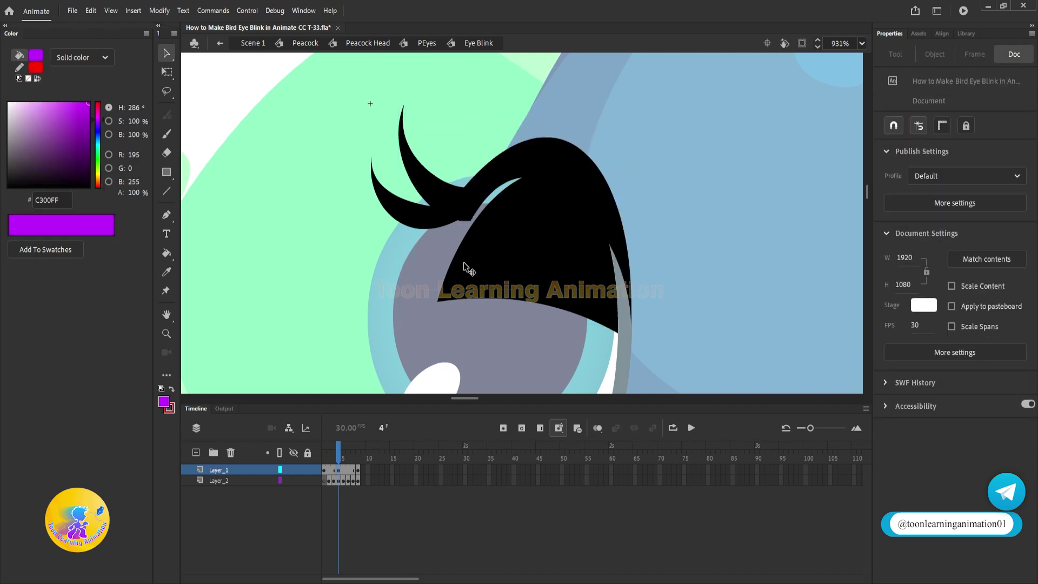
# - Cut the lower lash, upper lash and lid arc together from frame 4 of Layer_1
pyautogui.click(420, 222)
pyautogui.keyDown('shift'); pyautogui.click(435, 197); pyautogui.keyUp('shift')
pyautogui.keyDown('shift'); pyautogui.click(511, 173); pyautogui.keyUp('shift')
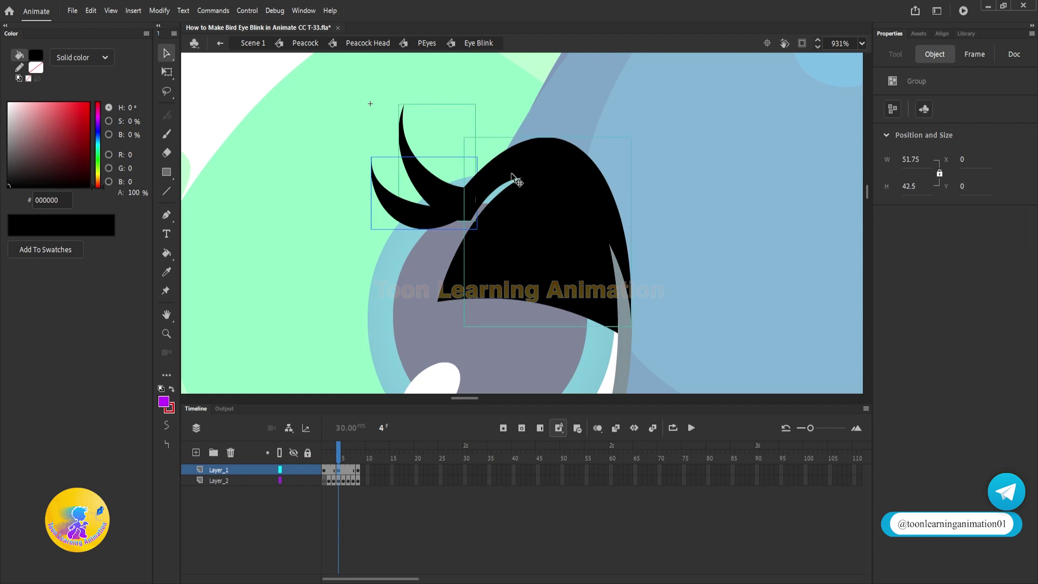
pyautogui.hotkey('ctrl', 'x')
pyautogui.moveTo(321, 481); pyautogui.dragTo(302, 477)
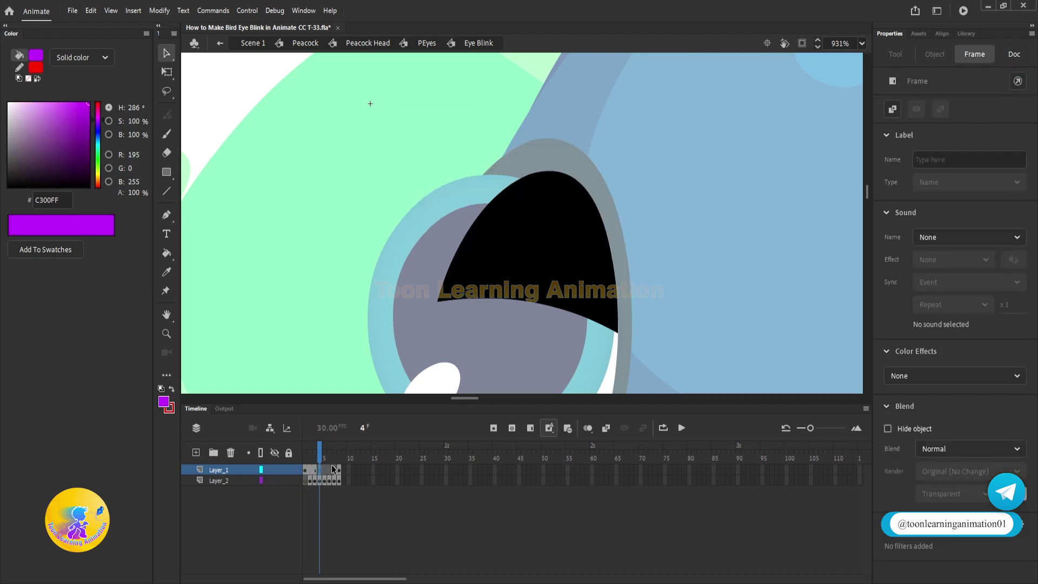
# - Clear the remaining eyelash artwork and extra keyframes on Layer_1, and paste the cut pieces in place on frame 1
pyautogui.click(305, 473)
pyautogui.press('Delete')
pyautogui.moveTo(319, 472); pyautogui.dragTo(339, 471)
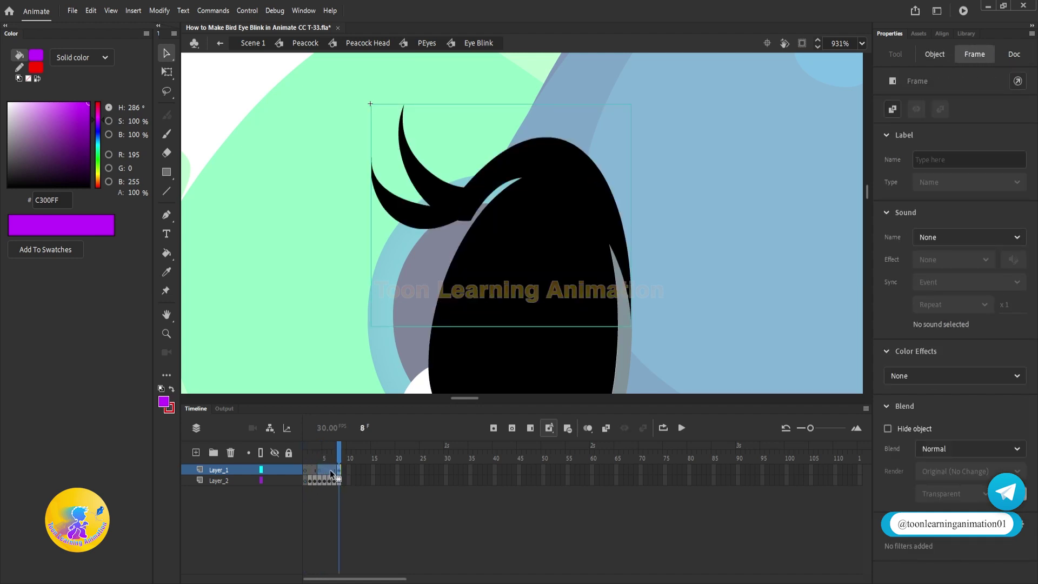
pyautogui.moveTo(322, 470); pyautogui.dragTo(325, 471)
pyautogui.click(323, 495)
pyautogui.click(330, 522)
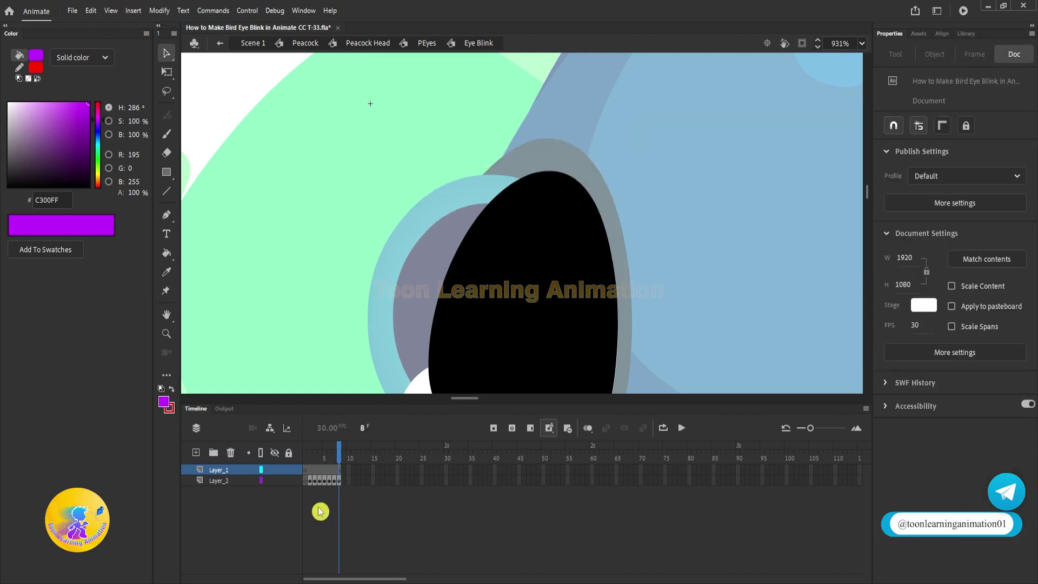
pyautogui.click(305, 470)
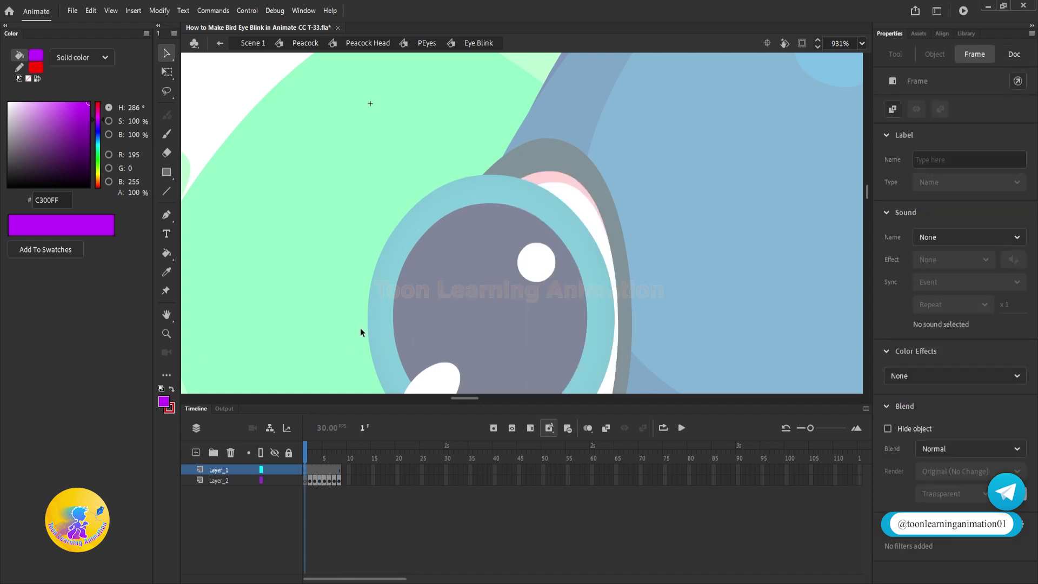
pyautogui.hotkey('ctrl', 'shift', 'v')
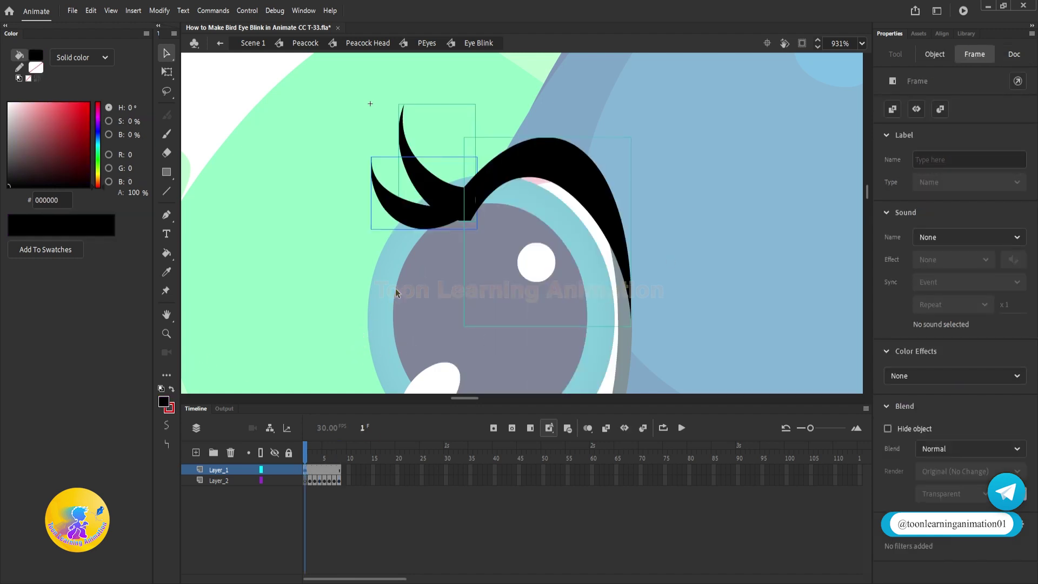
# - Move the two small lashes in place onto a new layer above Layer_1, leaving the lid arc behind
pyautogui.click(331, 265)
pyautogui.click(424, 219)
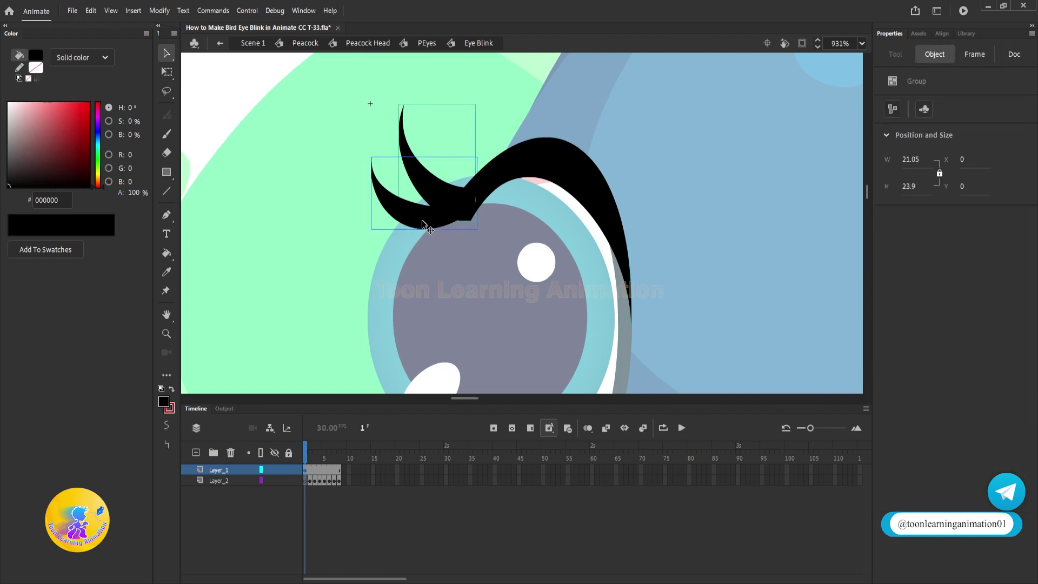
pyautogui.hotkey('ctrl', 'x')
pyautogui.click(195, 453)
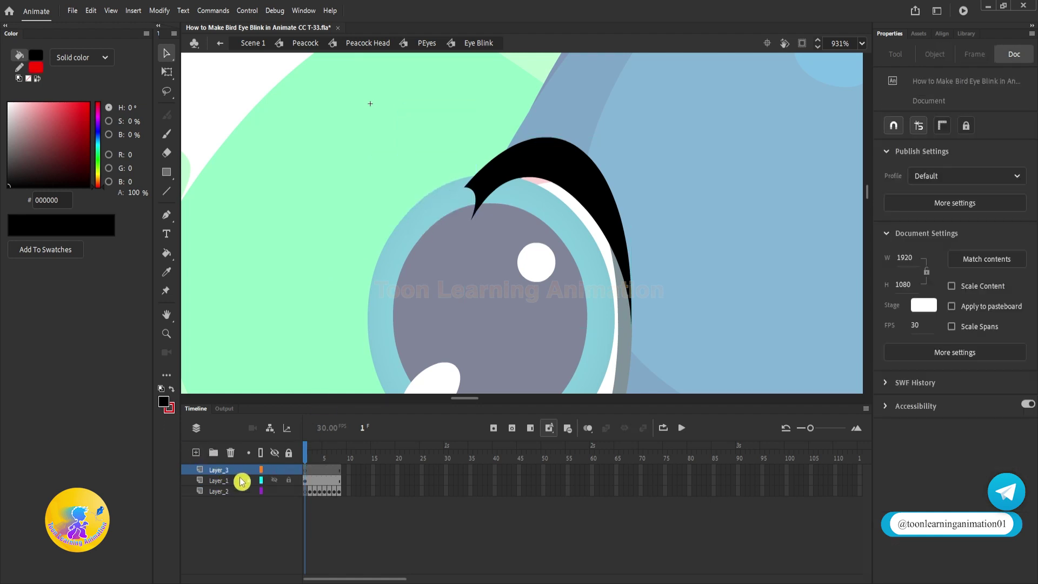
pyautogui.hotkey('ctrl', 'shift', 'v')
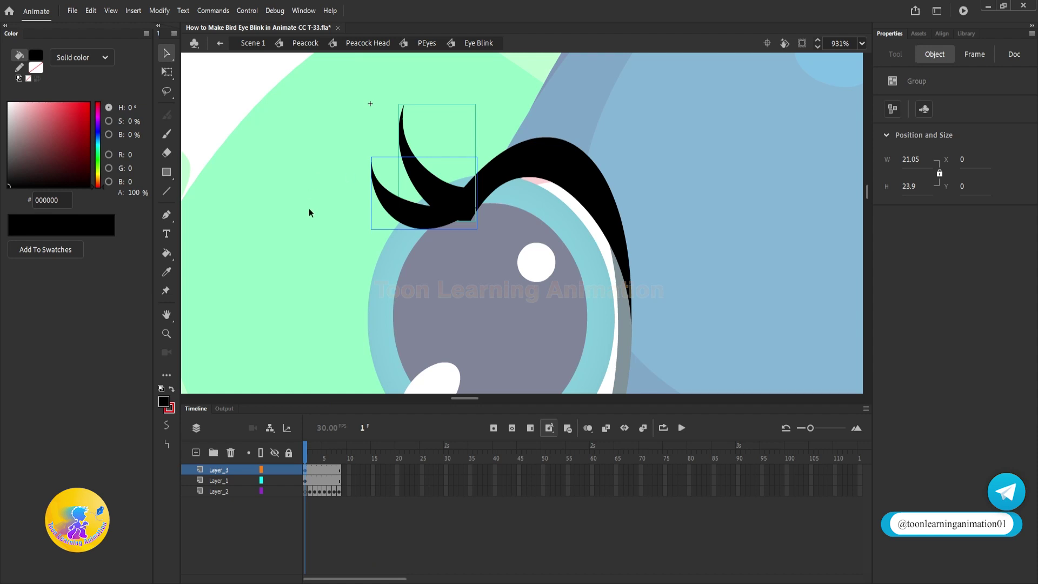
# - Check the lid arc on Layer_1 and scrub through the first frames of the blink, stopping at frame 4
pyautogui.click(511, 172)
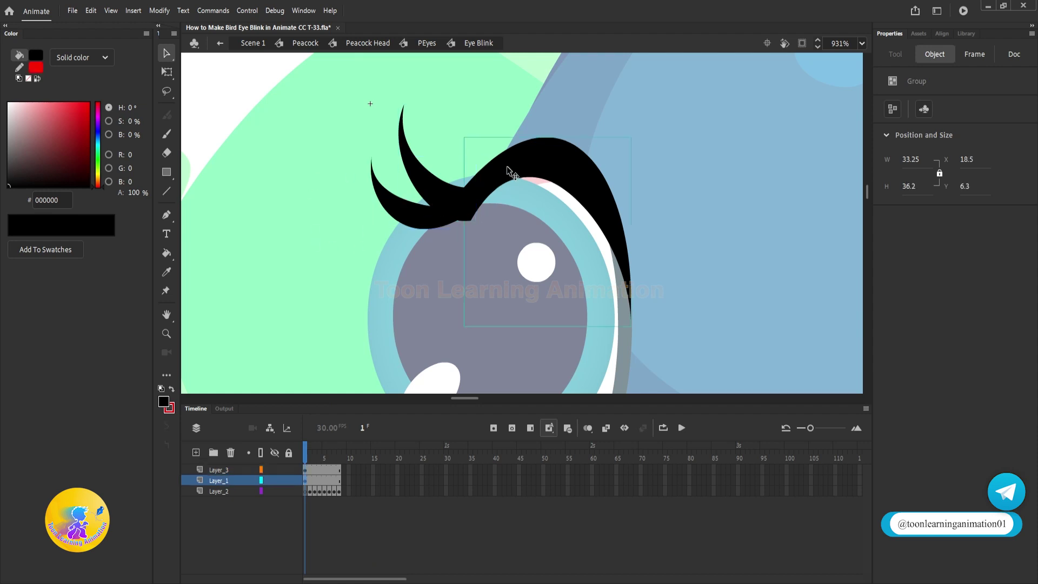
pyautogui.click(311, 457)
pyautogui.moveTo(315, 457); pyautogui.dragTo(322, 458)
pyautogui.click(313, 456)
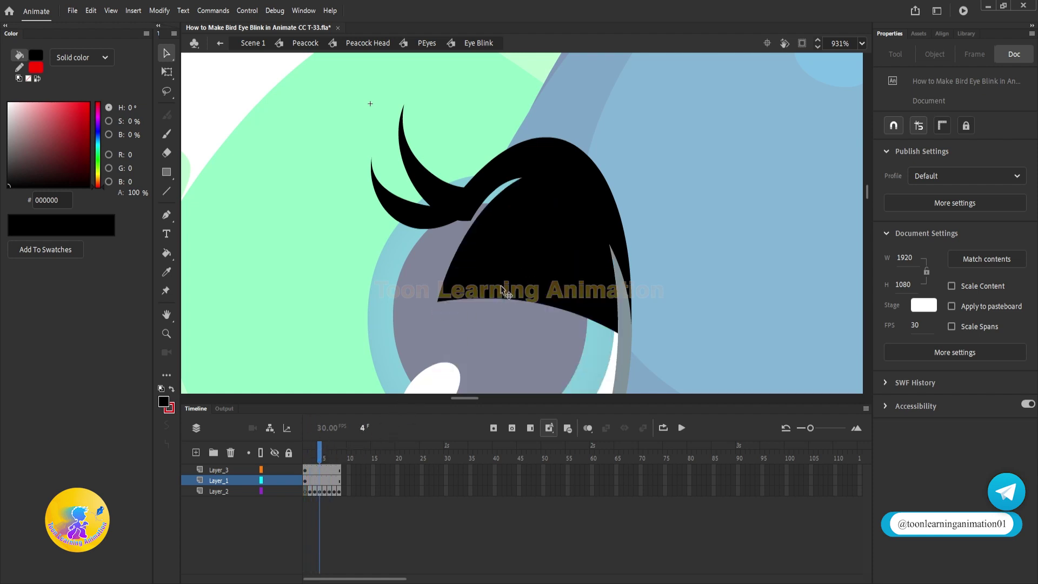
# - Return to the PEyes symbol and scrub from frame 1 to about frame 7 to check the blink on the whole eye
pyautogui.scroll(-3, 504, 285)
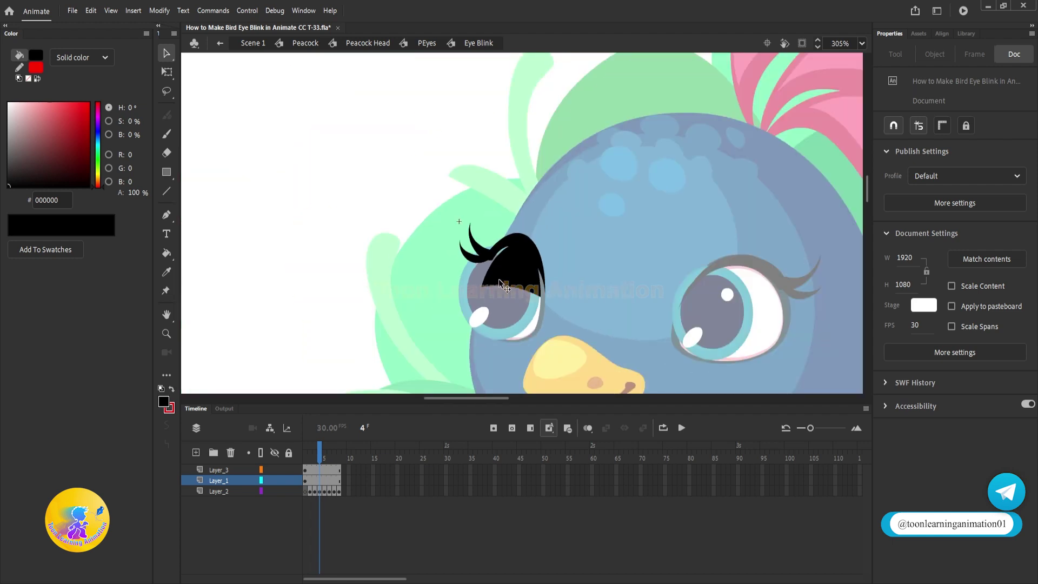
pyautogui.doubleClick(381, 171)
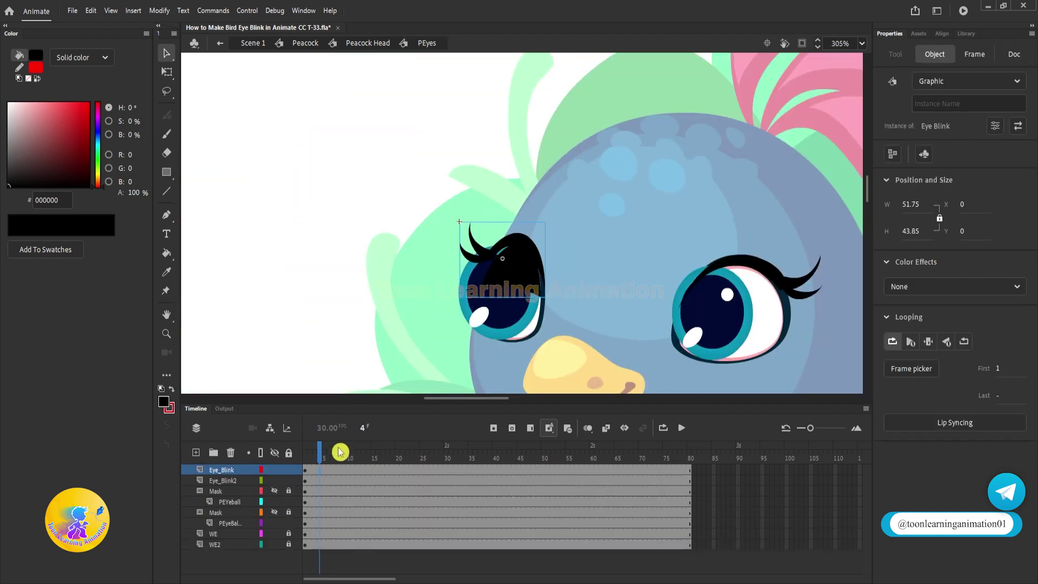
pyautogui.click(305, 450)
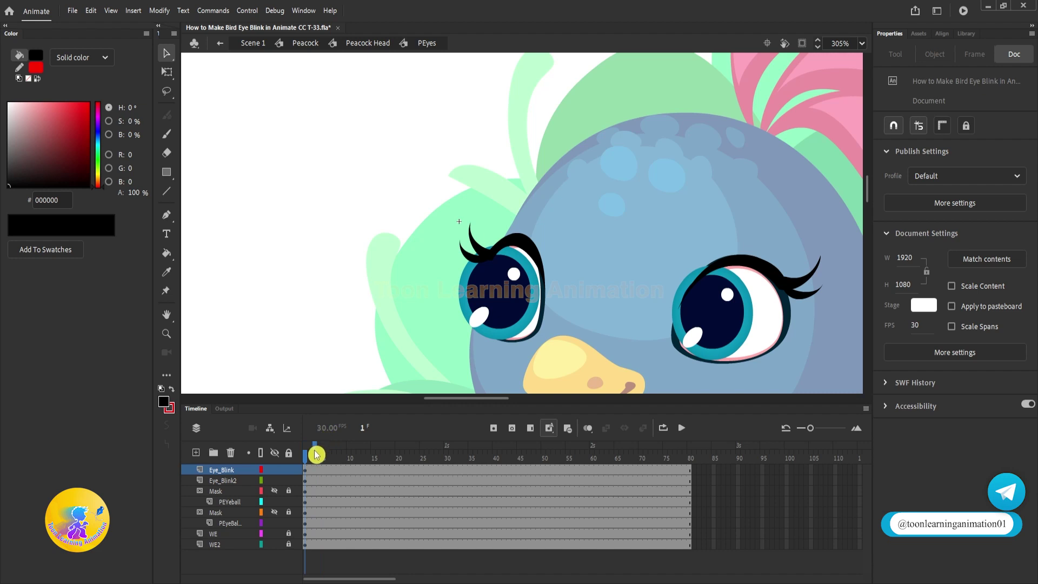
pyautogui.moveTo(312, 450); pyautogui.dragTo(335, 459)
# - Go up to the Peacock Head symbol and sample the face blue (#005091) beside the beak as the fill color
pyautogui.doubleClick(284, 194)
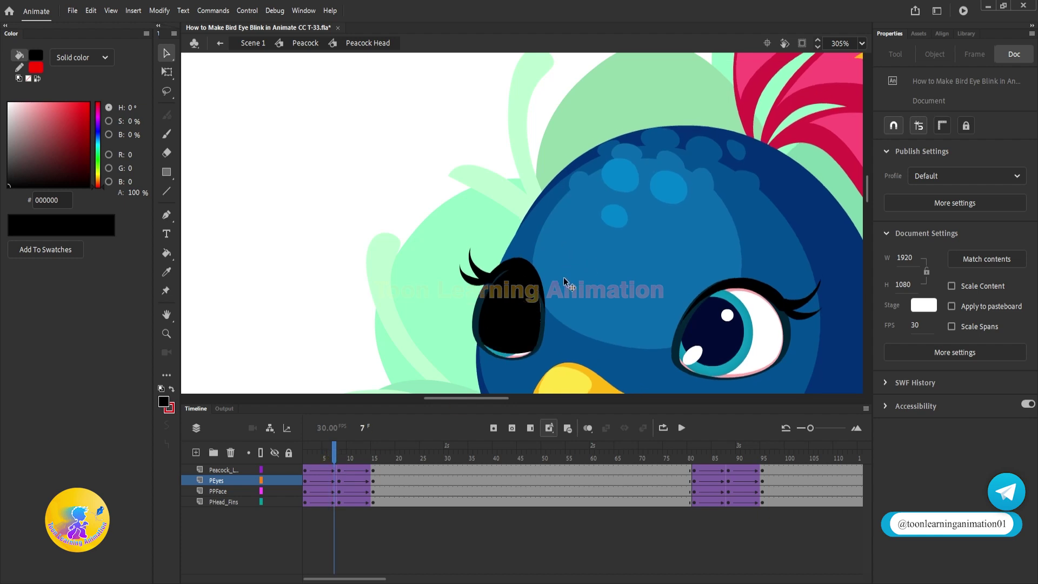
pyautogui.moveTo(369, 283); pyautogui.dragTo(355, 258)
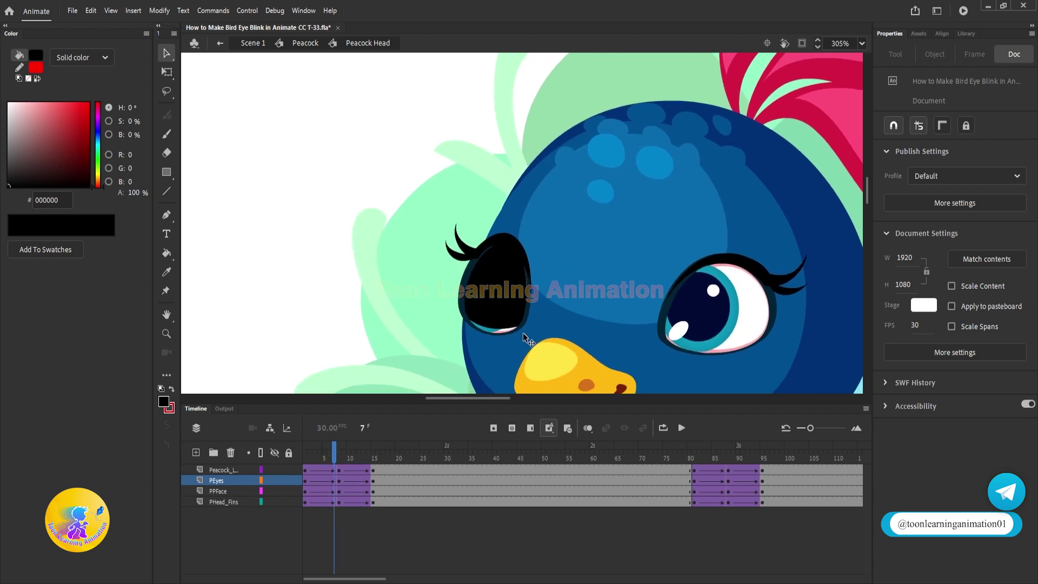
pyautogui.press('i')
pyautogui.click(560, 316)
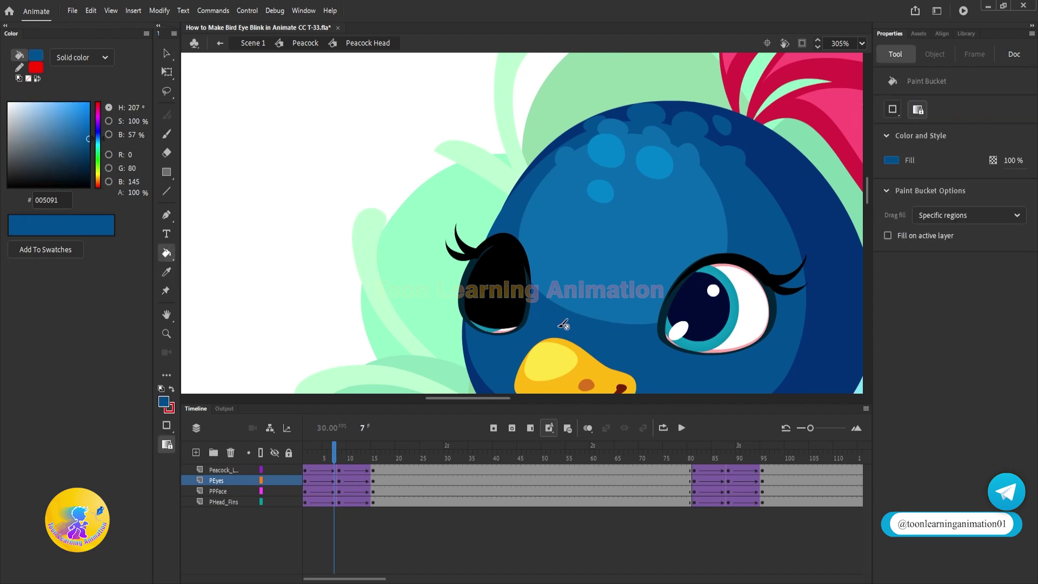
# - Reopen the Eye Blink symbol and fill the eyelid on frame 2 of Layer_2 with the sampled face blue
pyautogui.doubleClick(507, 304)
pyautogui.doubleClick(507, 304)
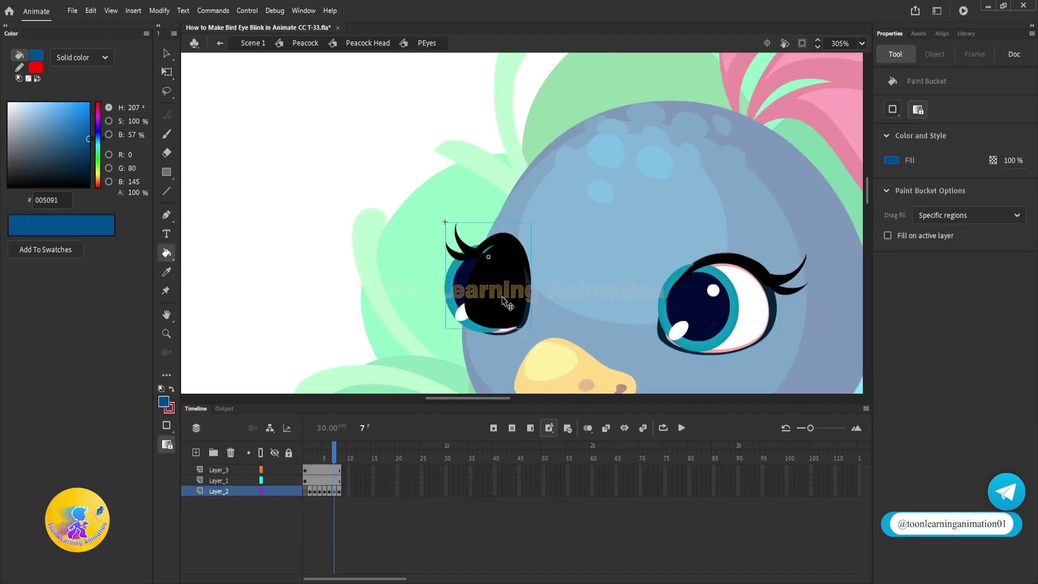
pyautogui.click(309, 462)
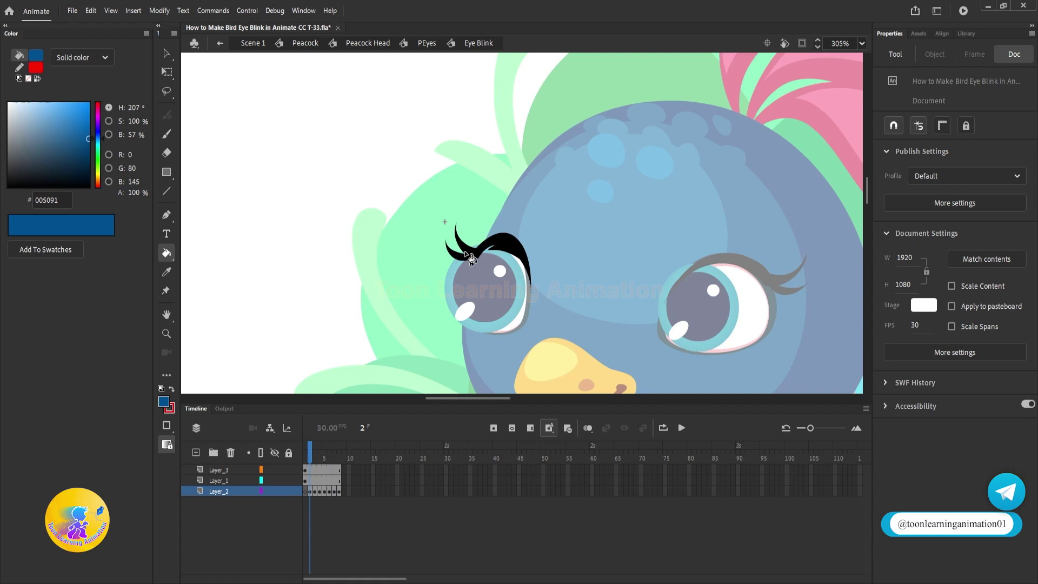
pyautogui.scroll(3, 504, 248)
pyautogui.click(503, 252)
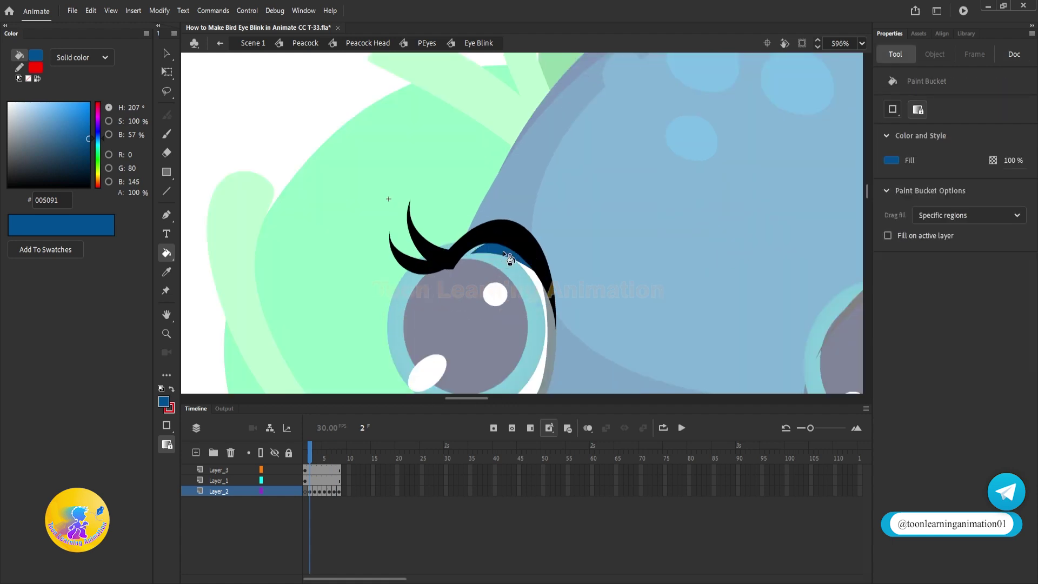
# - Darken the eyelid fill on frame 2 to #003159
pyautogui.press('v')
pyautogui.click(502, 251)
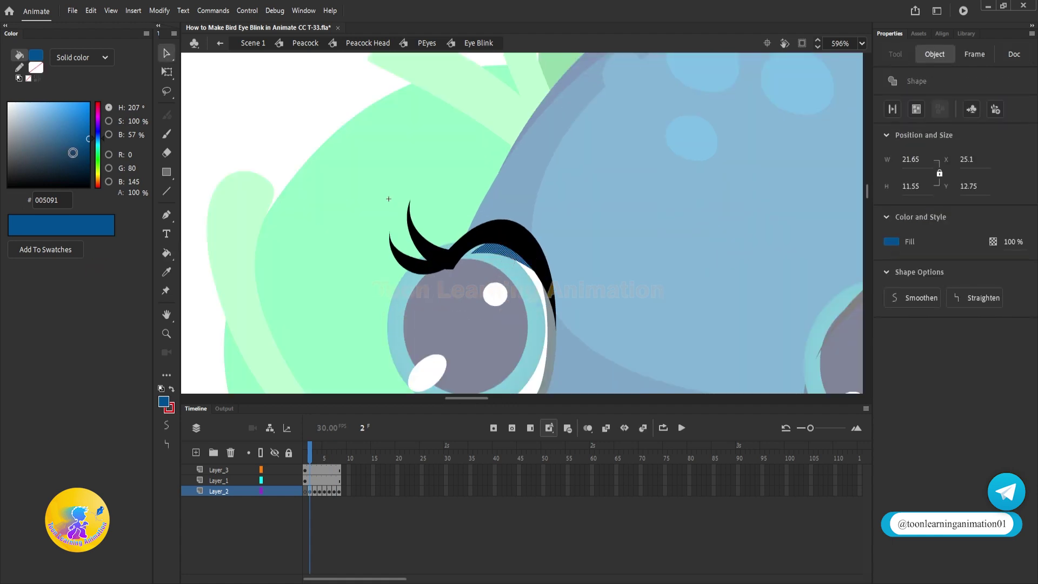
pyautogui.moveTo(88, 142); pyautogui.dragTo(100, 162)
pyautogui.click(589, 265)
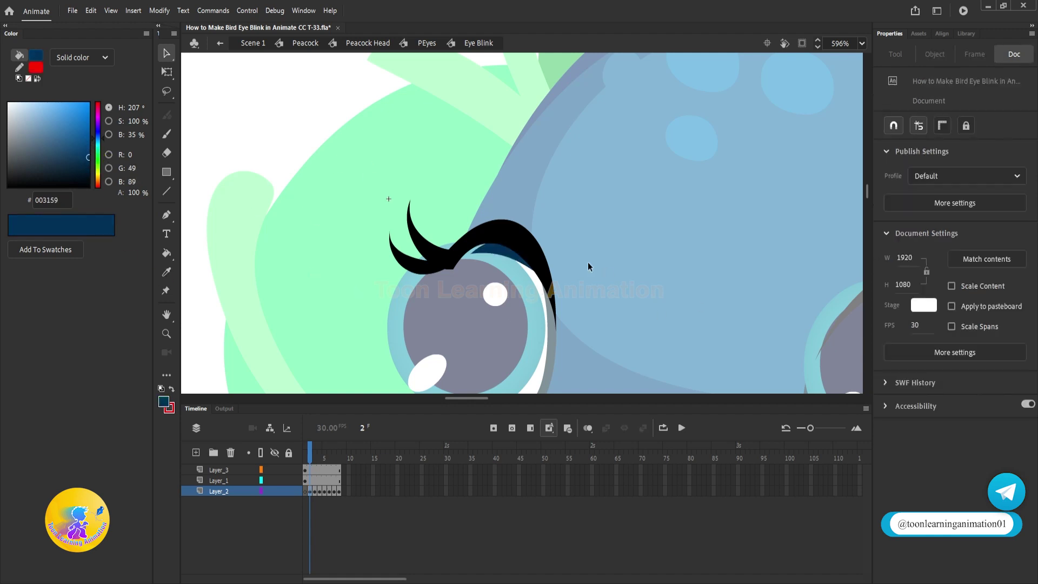
# - Fill the eyelid shapes on frames 3 through 8 of Layer_2 with the dark blue #003159
pyautogui.click(318, 456)
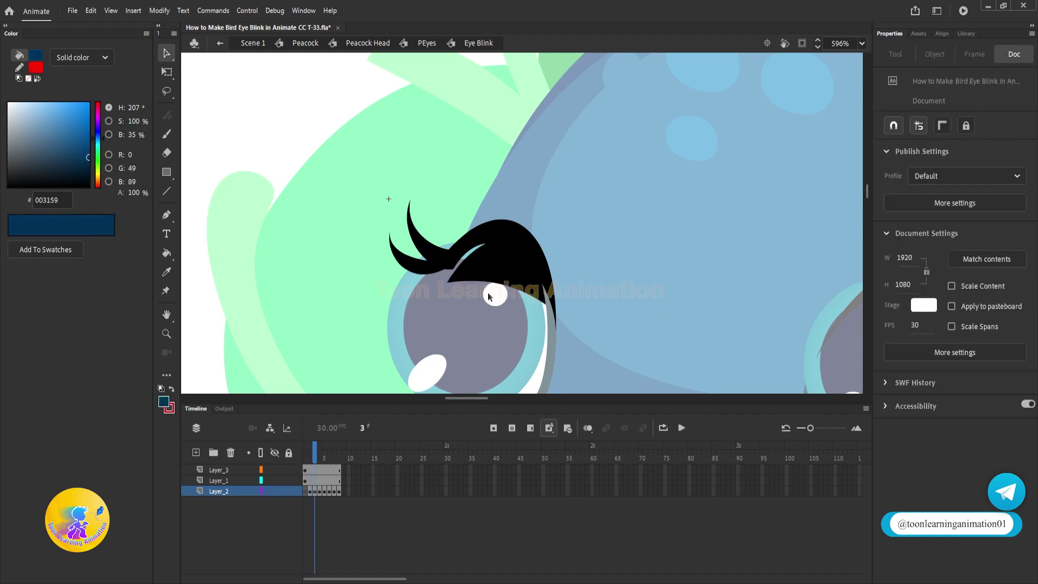
pyautogui.press('k')
pyautogui.click(500, 274)
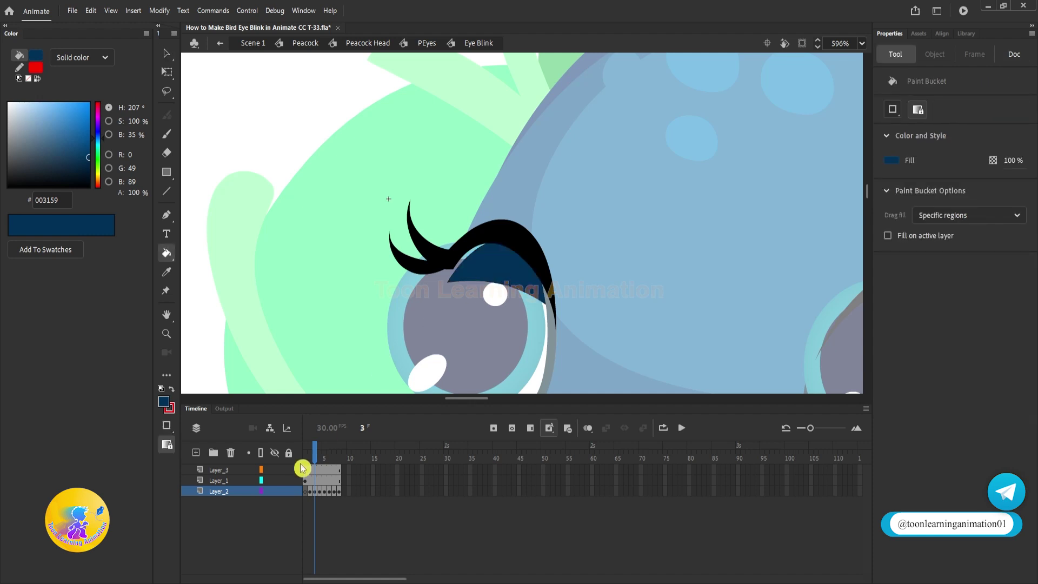
pyautogui.click(322, 454)
pyautogui.click(488, 293)
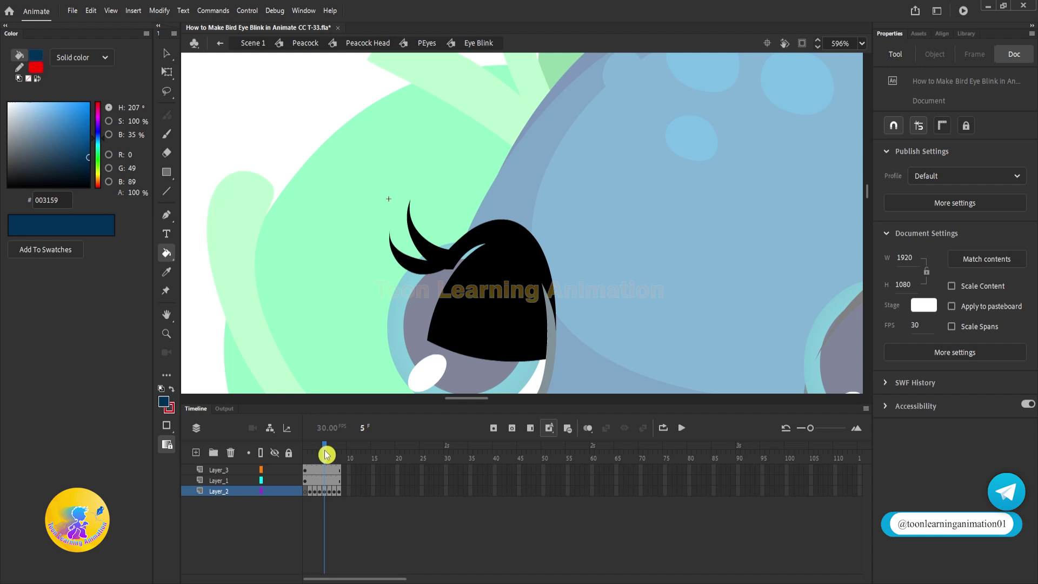
pyautogui.click(487, 323)
pyautogui.click(330, 451)
pyautogui.click(486, 338)
pyautogui.click(336, 452)
pyautogui.click(492, 358)
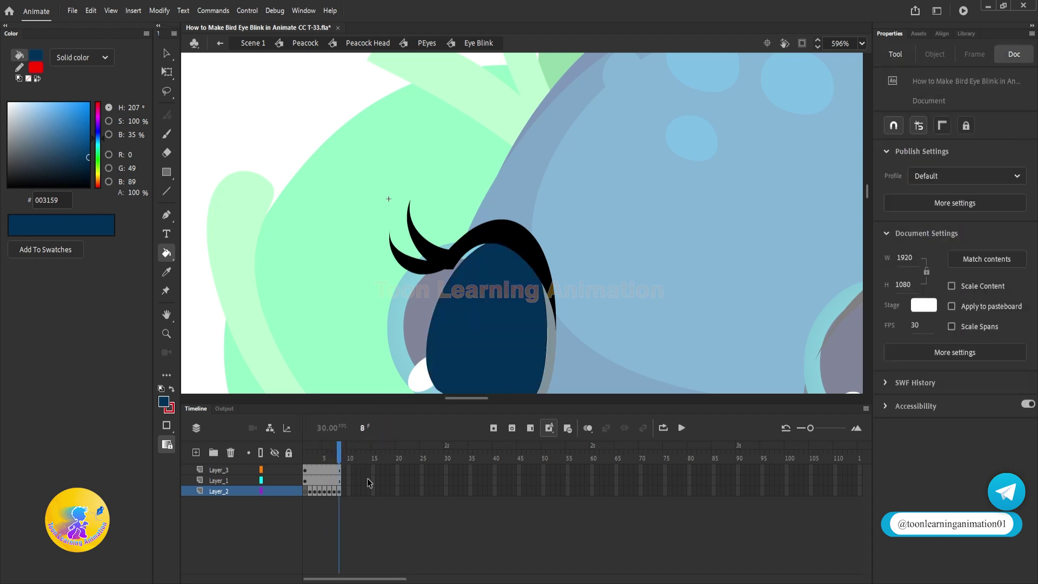
# - Scrub through the recolored blink frames back to frame 1
pyautogui.click(329, 452)
pyautogui.click(249, 452)
pyautogui.click(340, 454)
pyautogui.moveTo(339, 454); pyautogui.dragTo(304, 457)
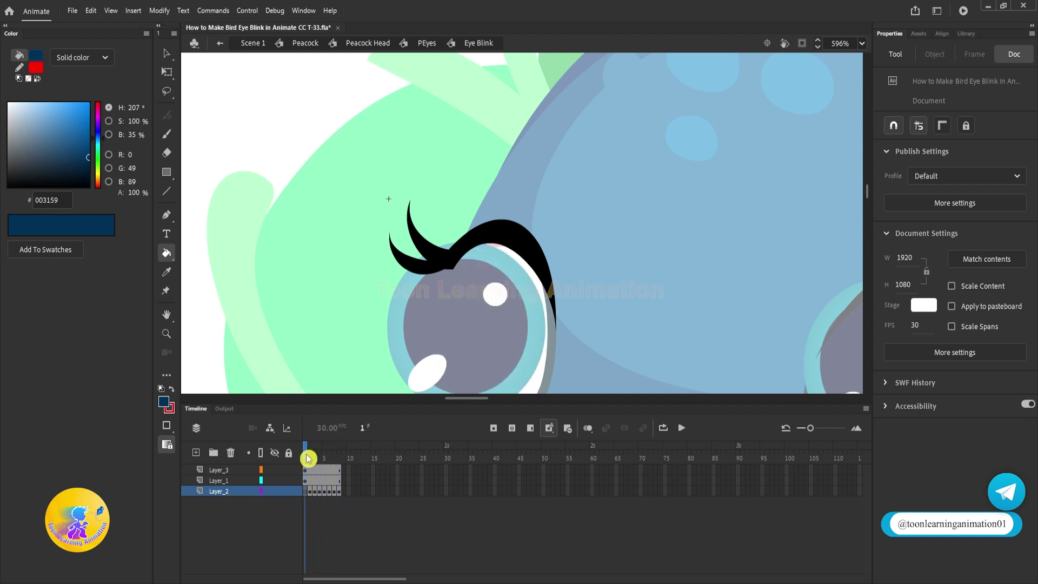
# - Insert keyframes at frame 2 on both Layer_3 and Layer_1
pyautogui.press('v')
pyautogui.scroll(3, 476, 274)
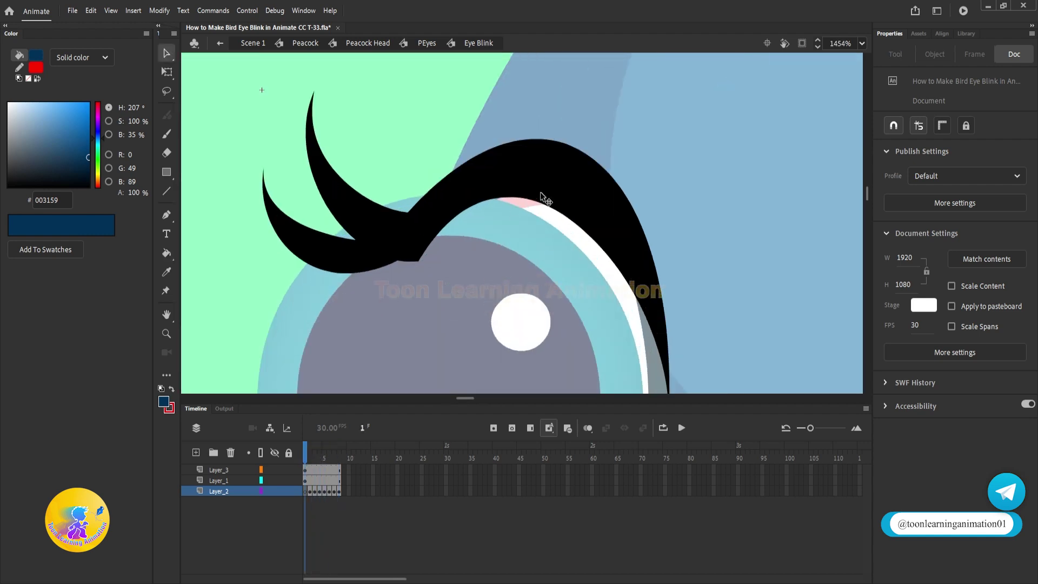
pyautogui.scroll(-2, 535, 191)
pyautogui.moveTo(600, 248); pyautogui.dragTo(538, 211)
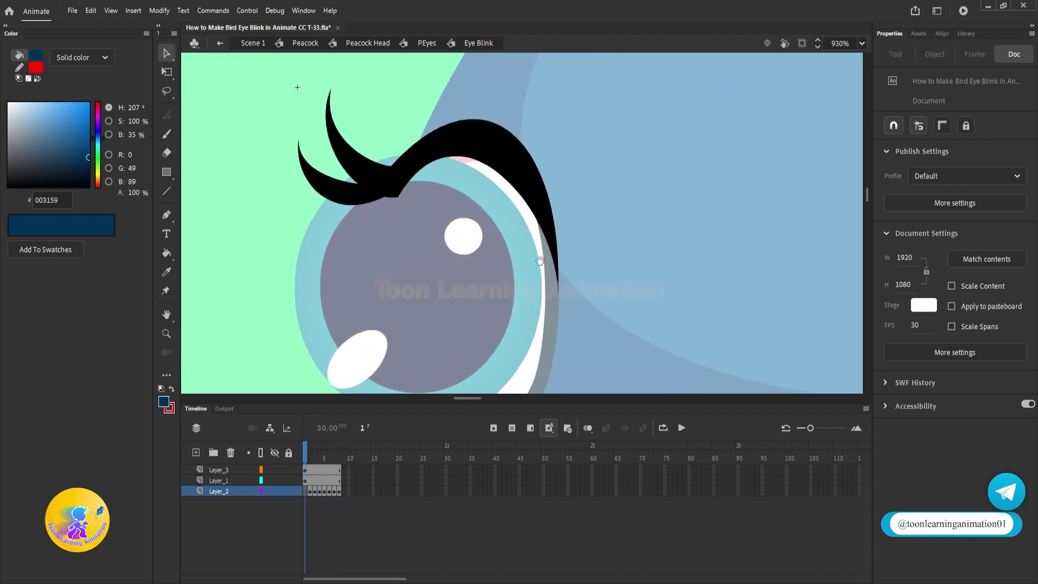
pyautogui.click(311, 464)
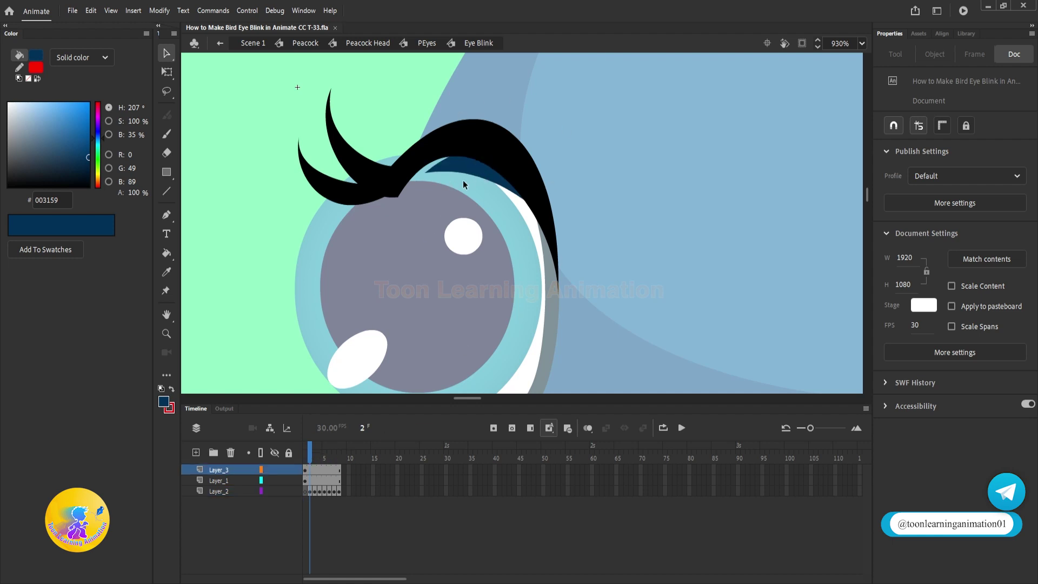
pyautogui.click(311, 480)
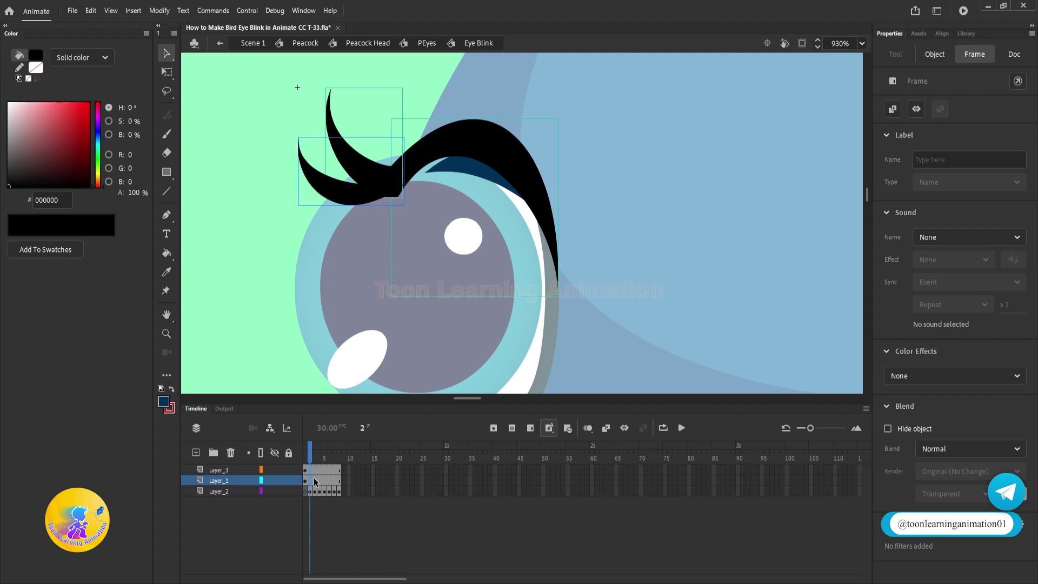
pyautogui.click(331, 513)
pyautogui.scroll(2, 356, 173)
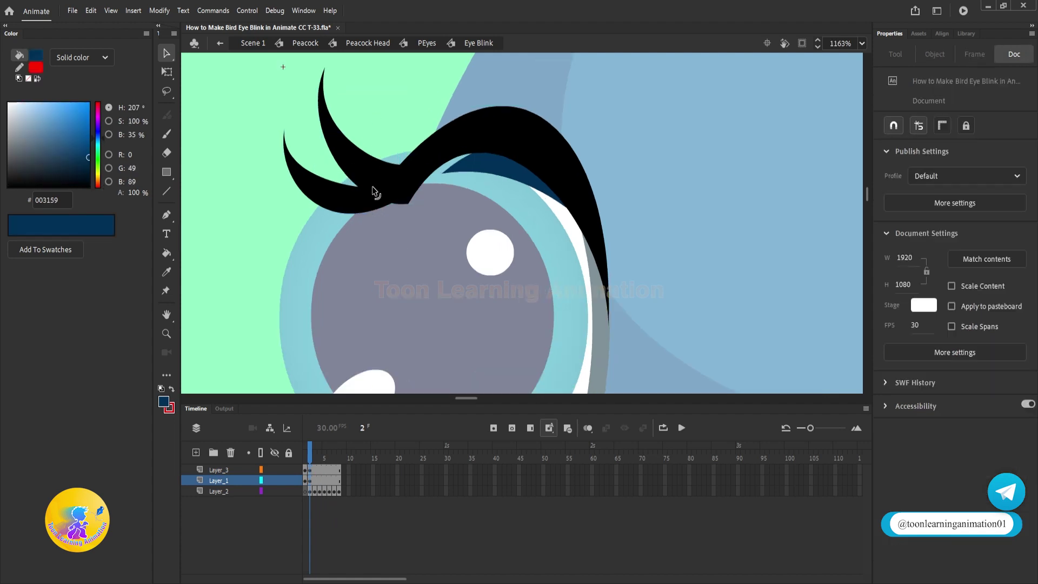
# - Move the two small lashes together slightly down and to the left on frame 2
pyautogui.click(380, 188)
pyautogui.click(322, 174)
pyautogui.click(355, 162)
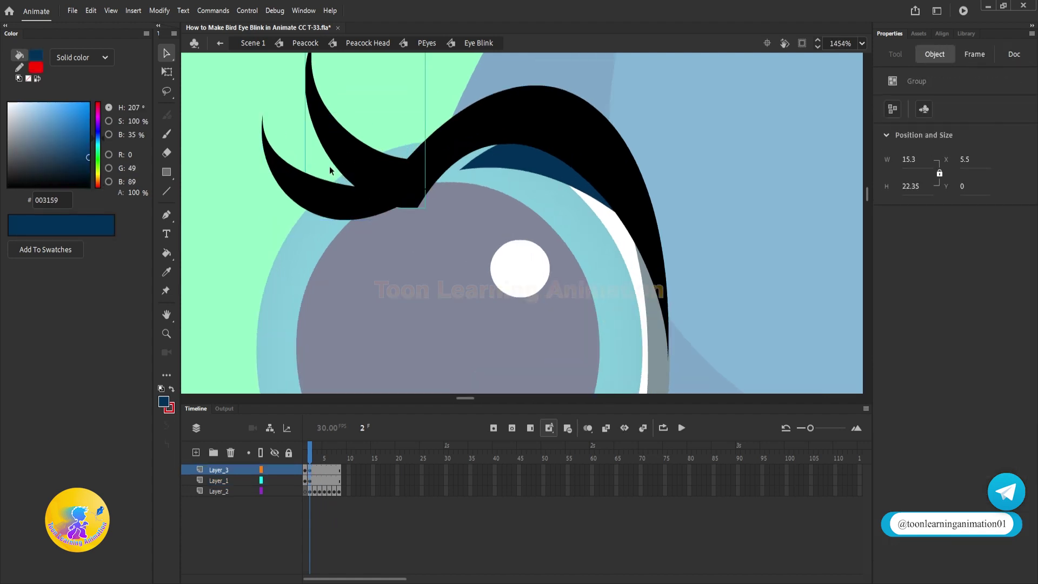
pyautogui.keyDown('shift'); pyautogui.click(313, 190); pyautogui.keyUp('shift')
pyautogui.moveTo(363, 162); pyautogui.dragTo(352, 172)
pyautogui.click(675, 187)
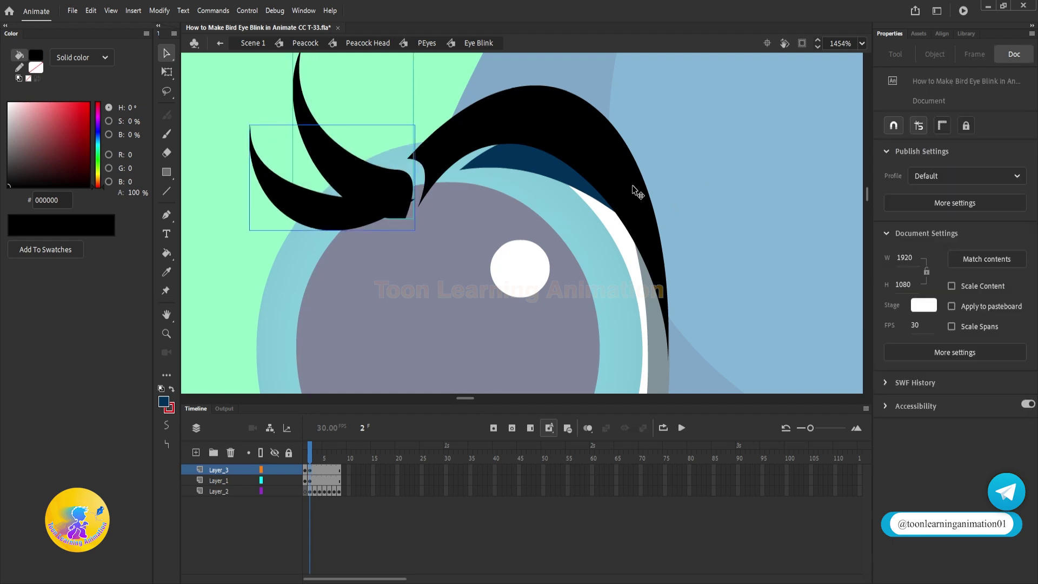
# - Open the lid arc group on frame 2 and stretch its lash-side end until it meets the moved lashes
pyautogui.doubleClick(420, 161)
pyautogui.click(426, 211)
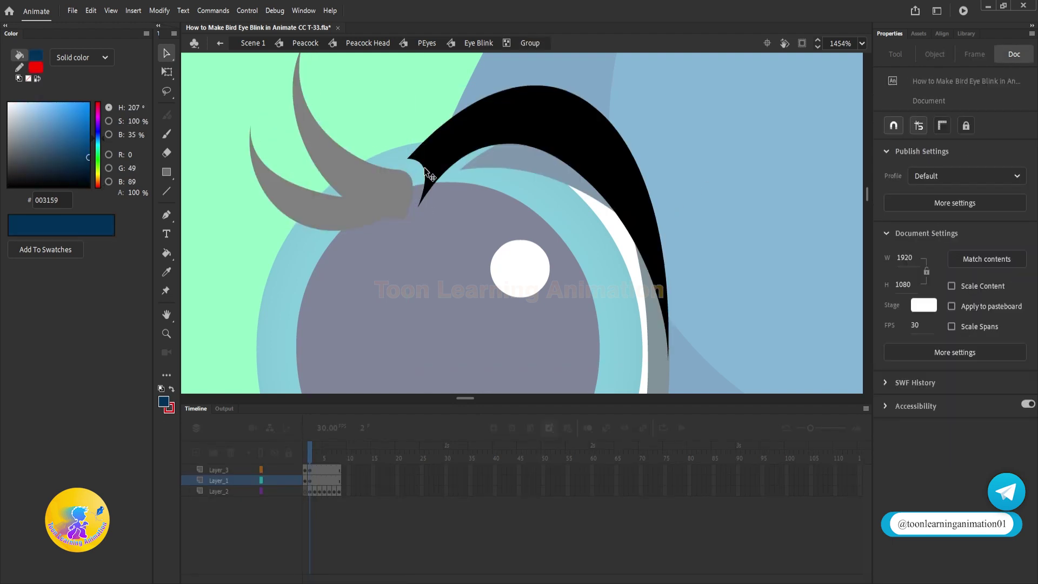
pyautogui.moveTo(425, 168); pyautogui.dragTo(397, 192)
pyautogui.hotkey('ctrl', 'z')
pyautogui.click(447, 216)
pyautogui.doubleClick(743, 203)
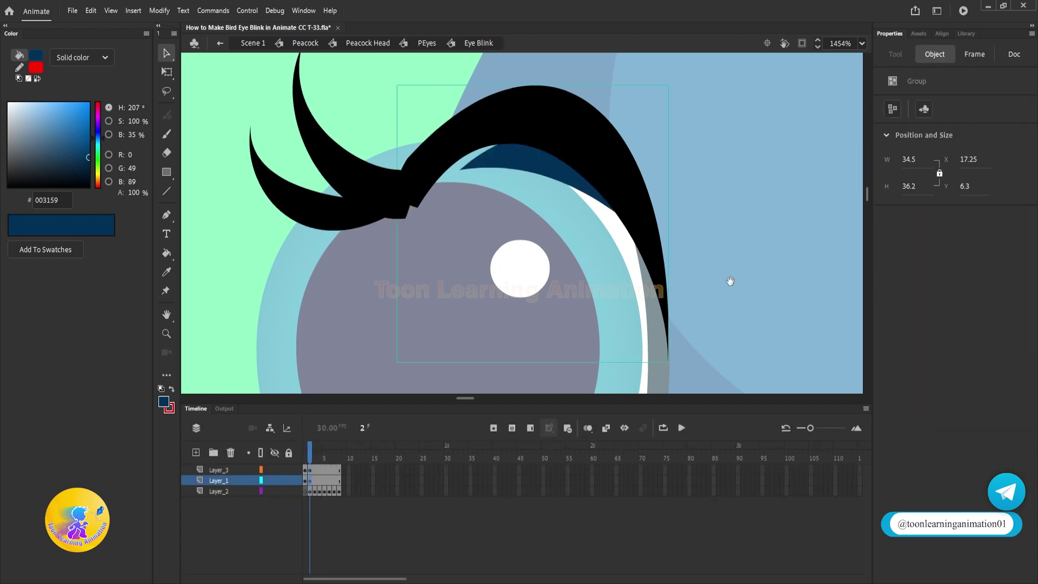
# - Break apart the lid arc on frame 2 and bend its upper and lower edges downward into a flatter curve
pyautogui.hotkey('ctrl', 'b')
pyautogui.moveTo(585, 159)
pyautogui.mouseDown()
pyautogui.moveTo(639, 152)
pyautogui.moveTo(587, 165)
pyautogui.mouseUp()
pyautogui.hotkey('ctrl', 'z')
pyautogui.click(694, 187)
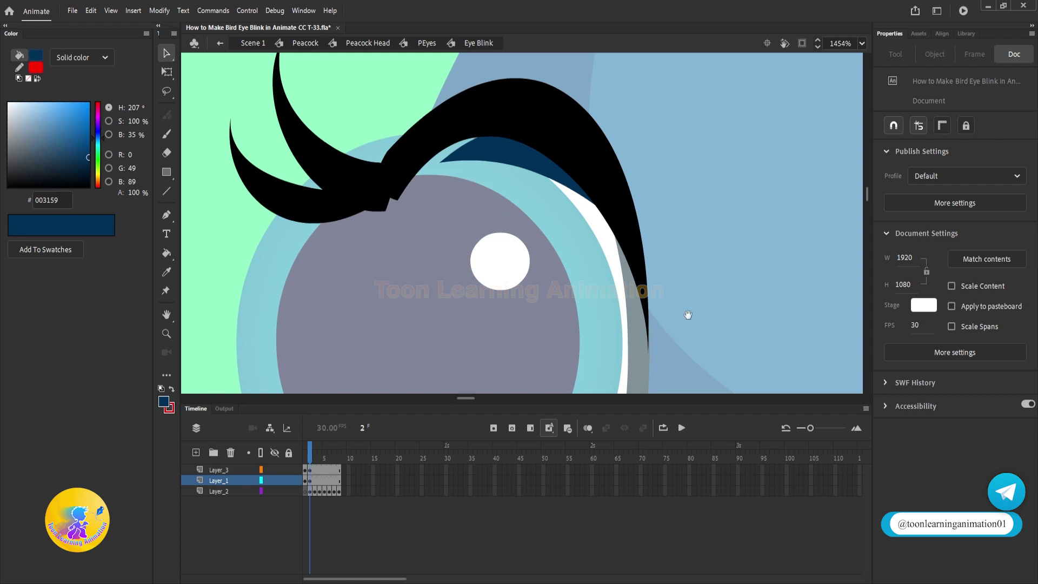
pyautogui.moveTo(688, 315); pyautogui.dragTo(685, 315)
pyautogui.moveTo(497, 136); pyautogui.dragTo(492, 158)
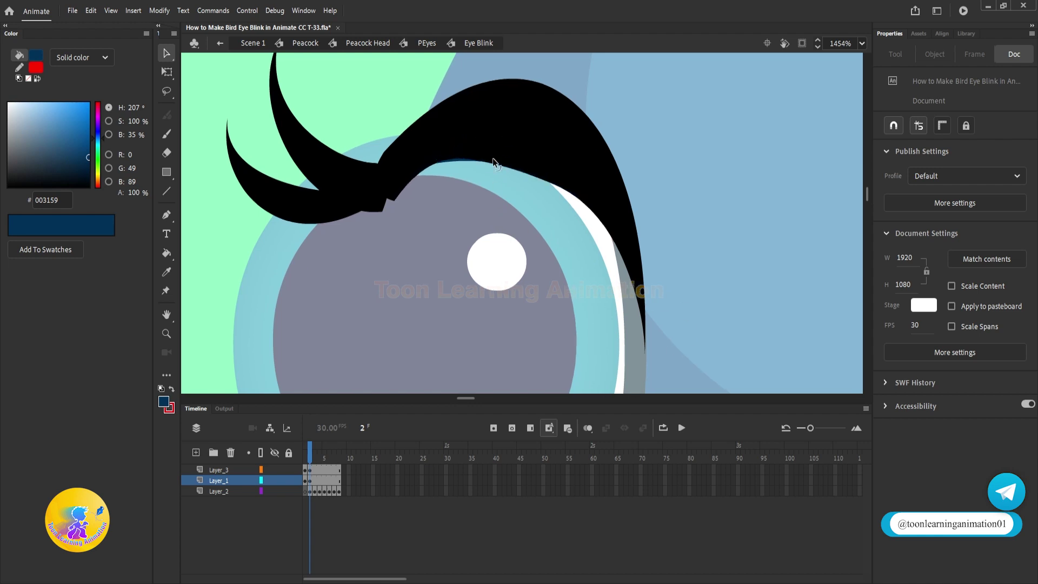
pyautogui.moveTo(534, 86); pyautogui.dragTo(527, 89)
pyautogui.moveTo(453, 99); pyautogui.dragTo(453, 103)
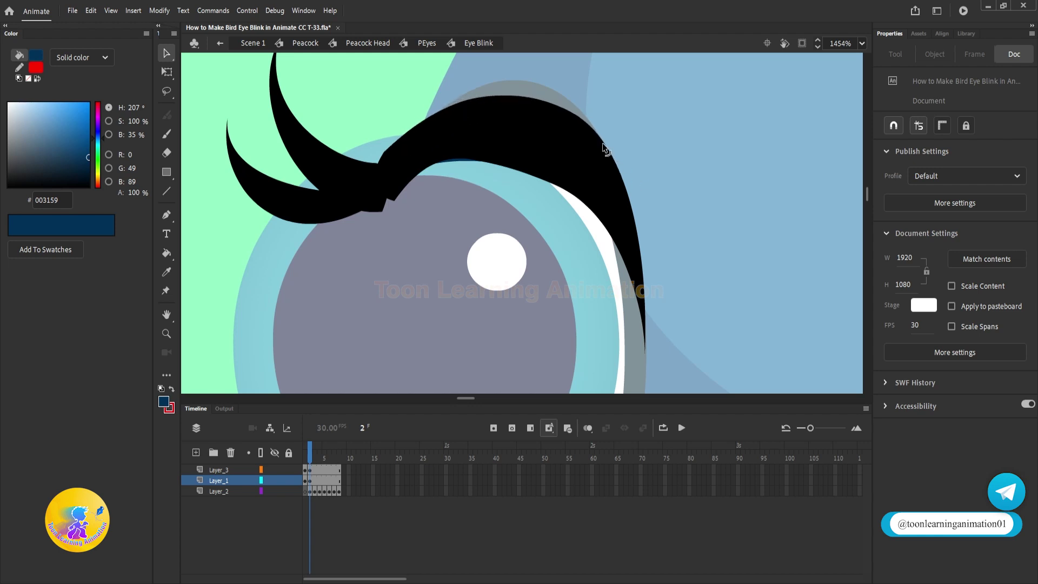
pyautogui.moveTo(602, 142); pyautogui.dragTo(600, 145)
pyautogui.moveTo(520, 172); pyautogui.dragTo(526, 165)
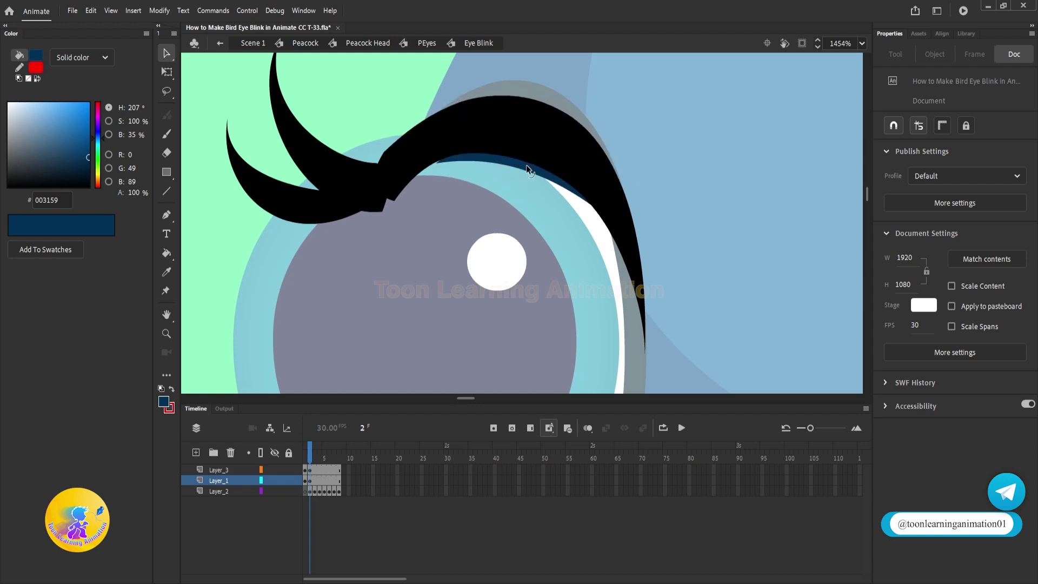
# - Insert keyframes at frame 3 on Layer_3 and Layer_1, and move the two lashes down and slightly left
pyautogui.click(316, 472)
pyautogui.click(317, 481)
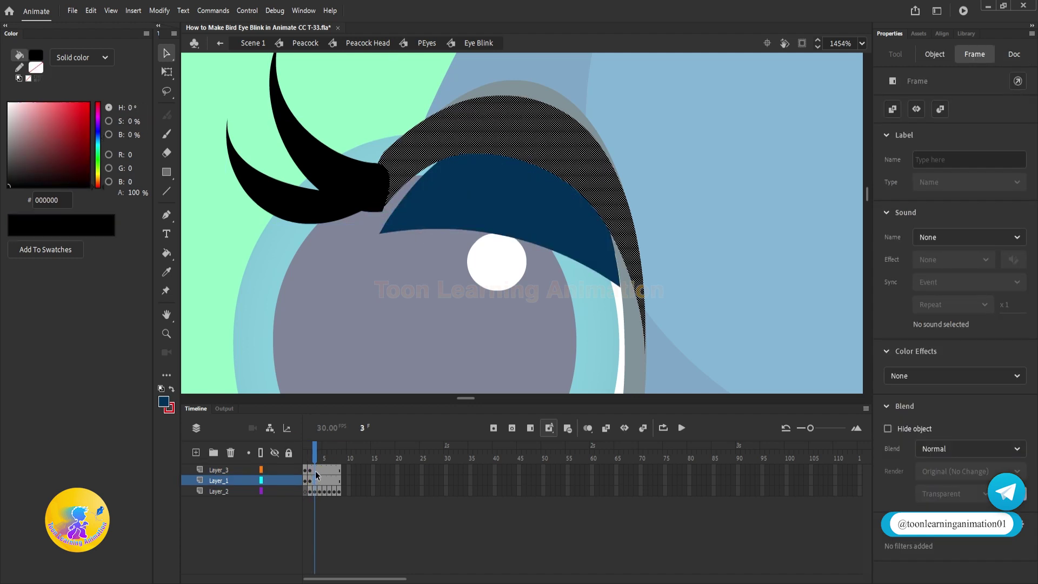
pyautogui.click(316, 483)
pyautogui.click(319, 470)
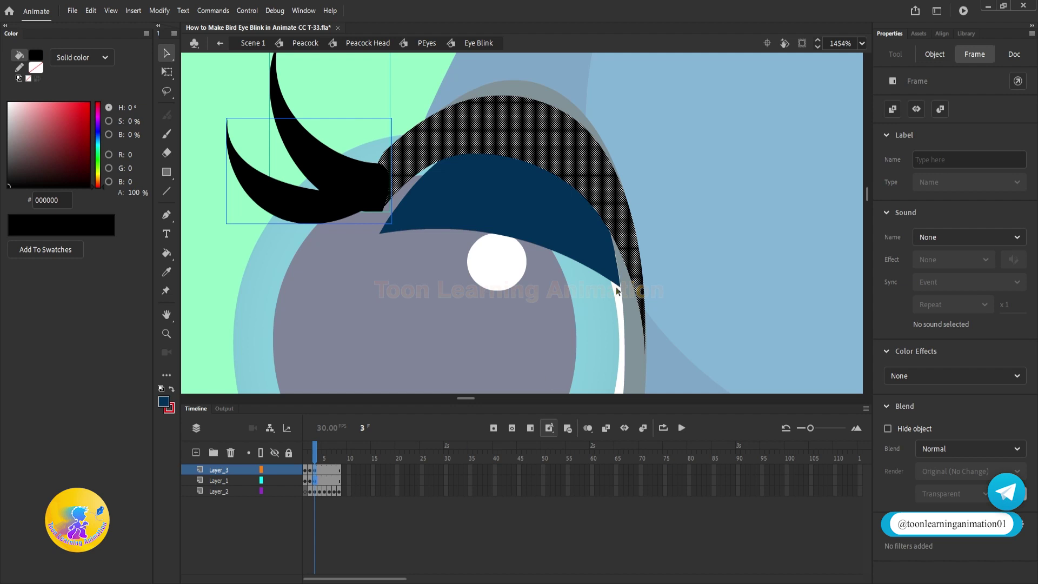
pyautogui.click(713, 174)
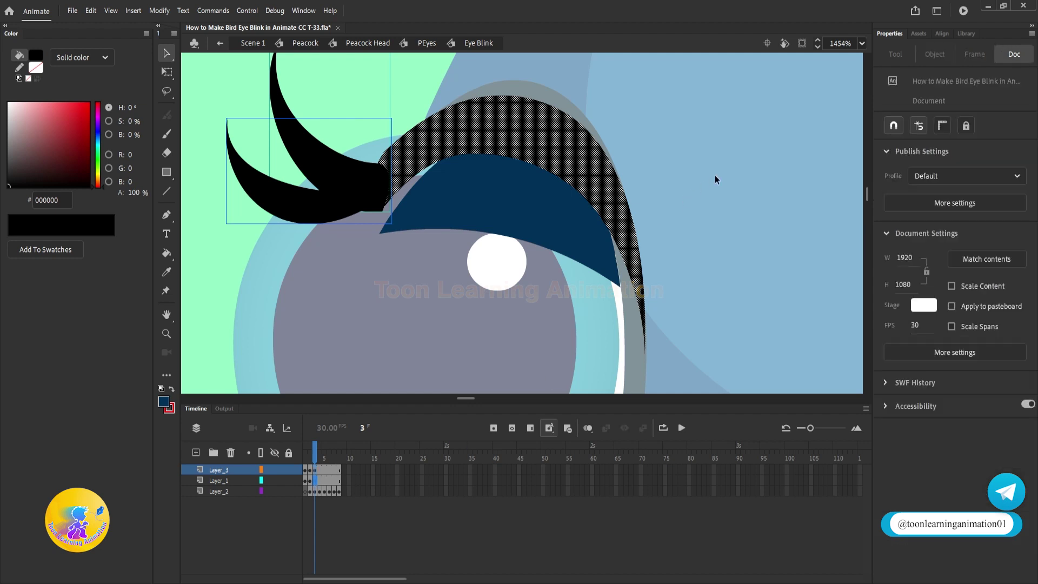
pyautogui.click(308, 218)
pyautogui.moveTo(348, 194); pyautogui.dragTo(340, 224)
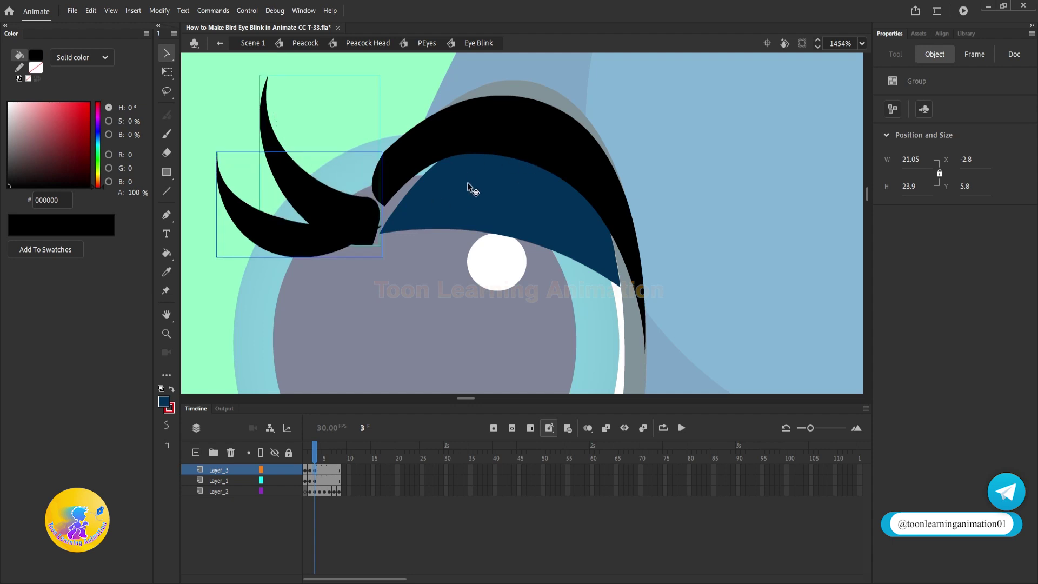
# - Outline the frame 3 eyelid shape on Layer_2 with a red stroke of size 1 using the Ink Bottle tool
pyautogui.click(466, 206)
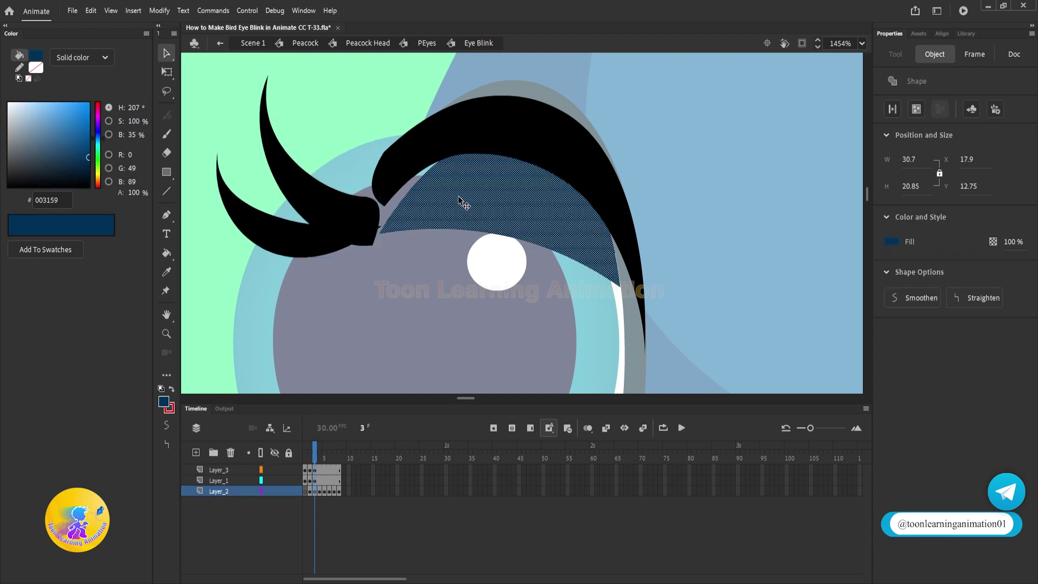
pyautogui.click(744, 223)
pyautogui.press('s')
pyautogui.click(507, 238)
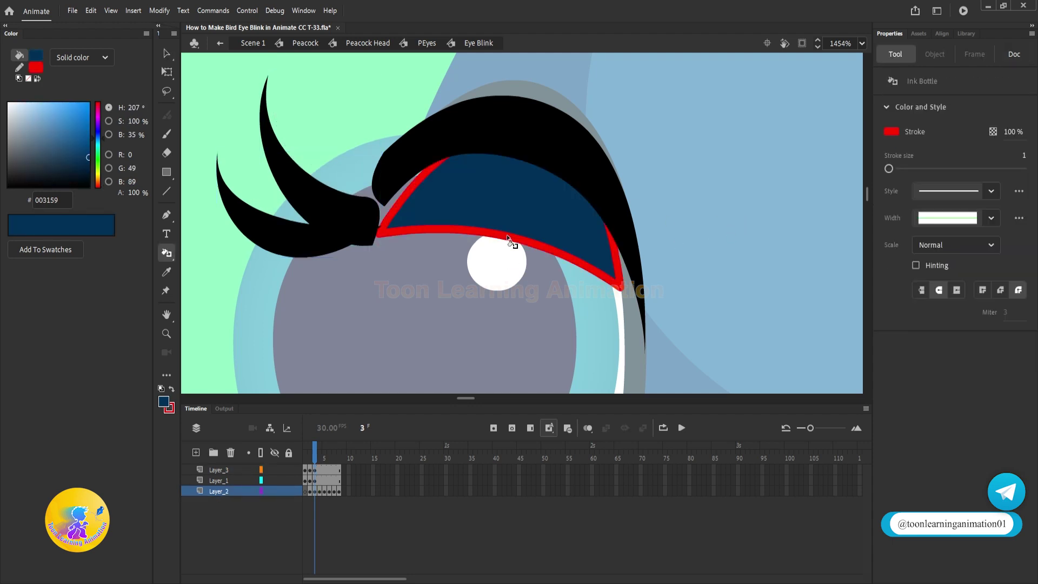
# - Cut the lower stroke of the frame 3 eyelid outline on Layer_2 and delete the remaining red side strokes
pyautogui.press('v')
pyautogui.click(497, 236)
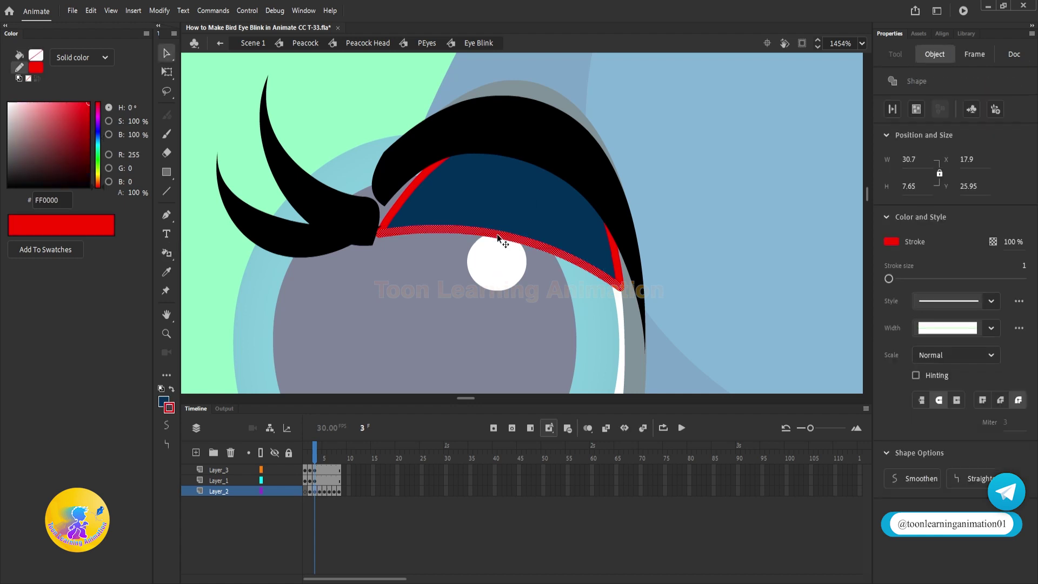
pyautogui.press('Delete')
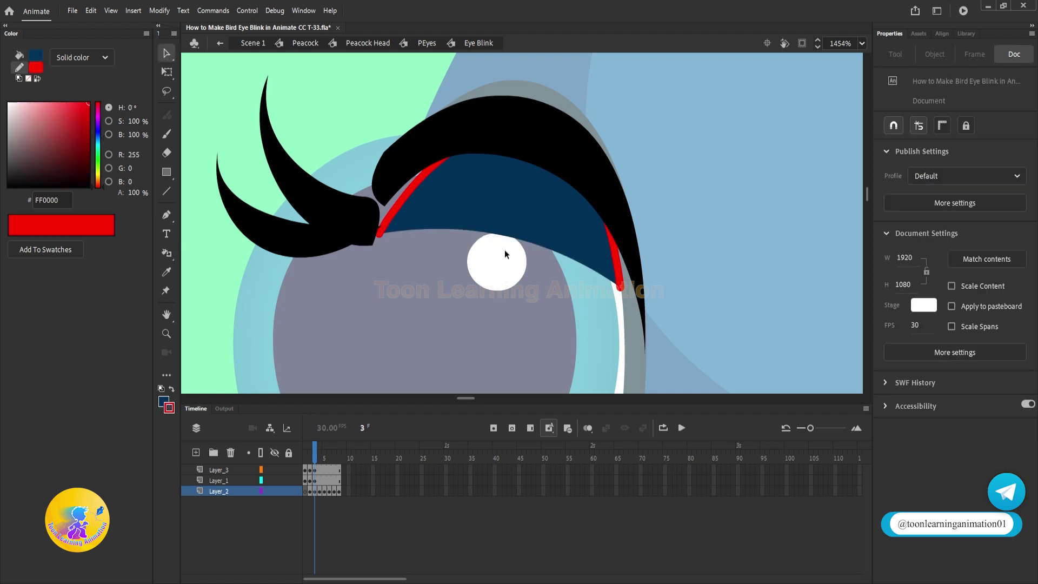
pyautogui.click(619, 270)
pyautogui.press('Delete')
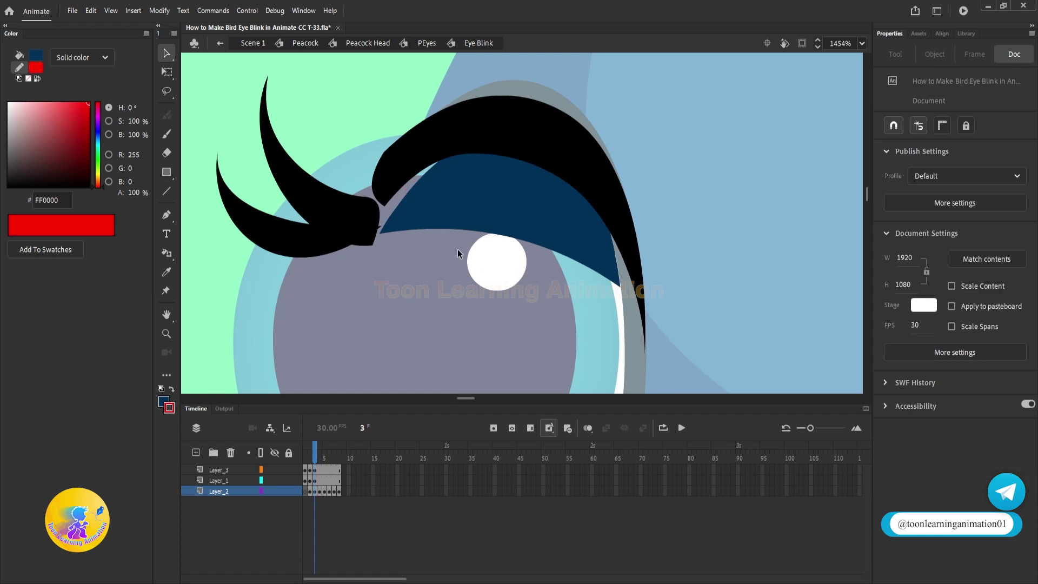
# - Paste the cut red stroke in place on Layer_1, extend its outer end to the lid arc's tip, and bend it outward
pyautogui.click(529, 152)
pyautogui.click(799, 184)
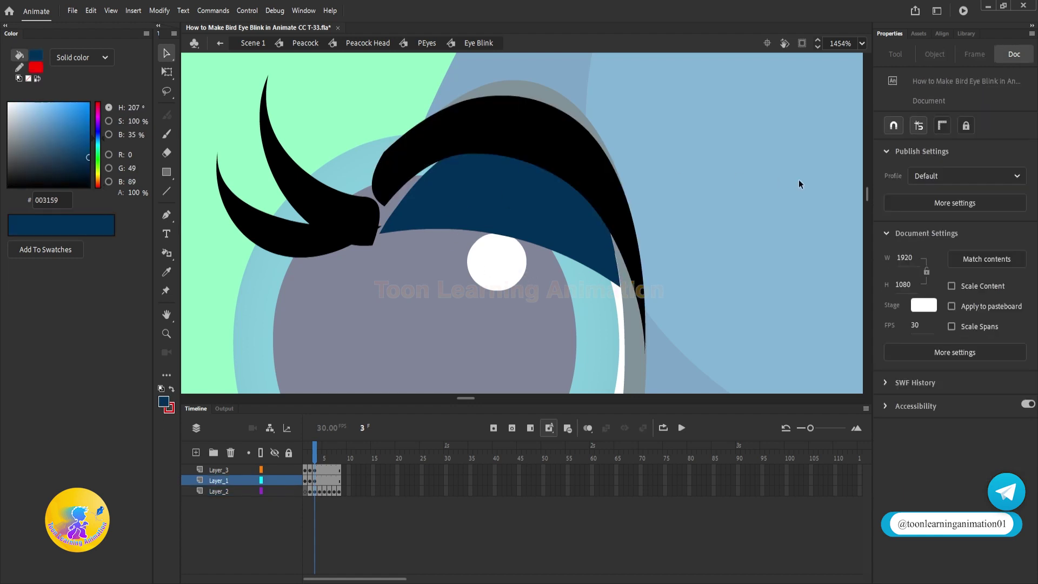
pyautogui.hotkey('ctrl', 'z')
pyautogui.click(739, 242)
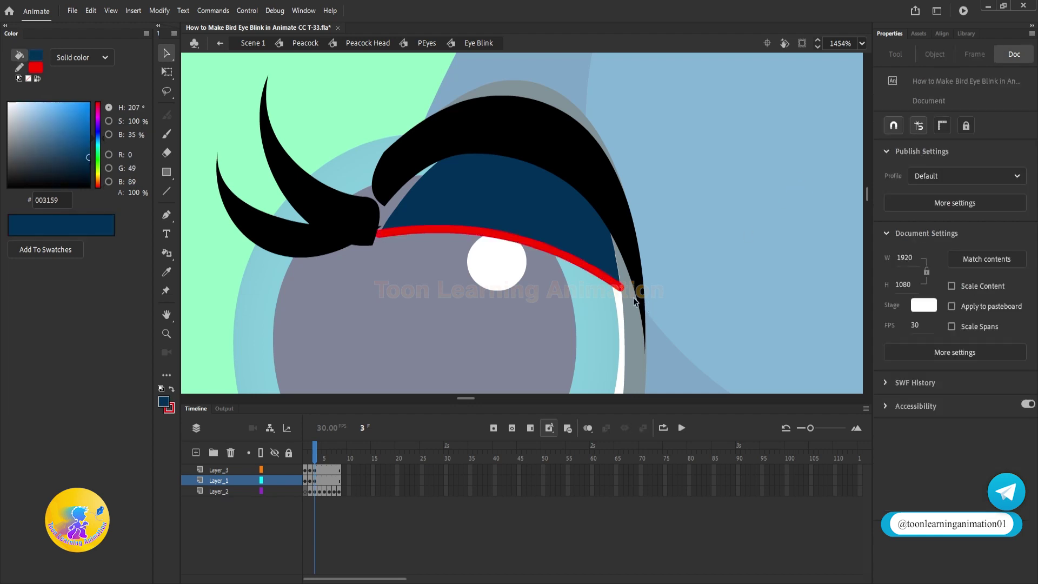
pyautogui.moveTo(622, 290); pyautogui.dragTo(646, 352)
pyautogui.moveTo(583, 296); pyautogui.dragTo(628, 284)
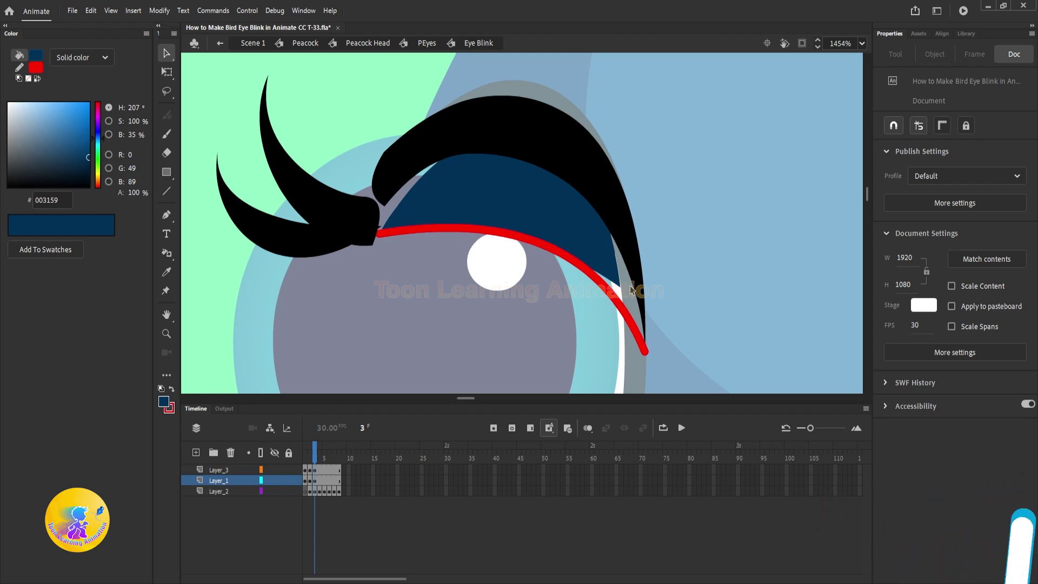
# - Delete the old black lid arc on frame 3 and place a copy of the red curve slightly above it
pyautogui.click(556, 153)
pyautogui.press('Delete')
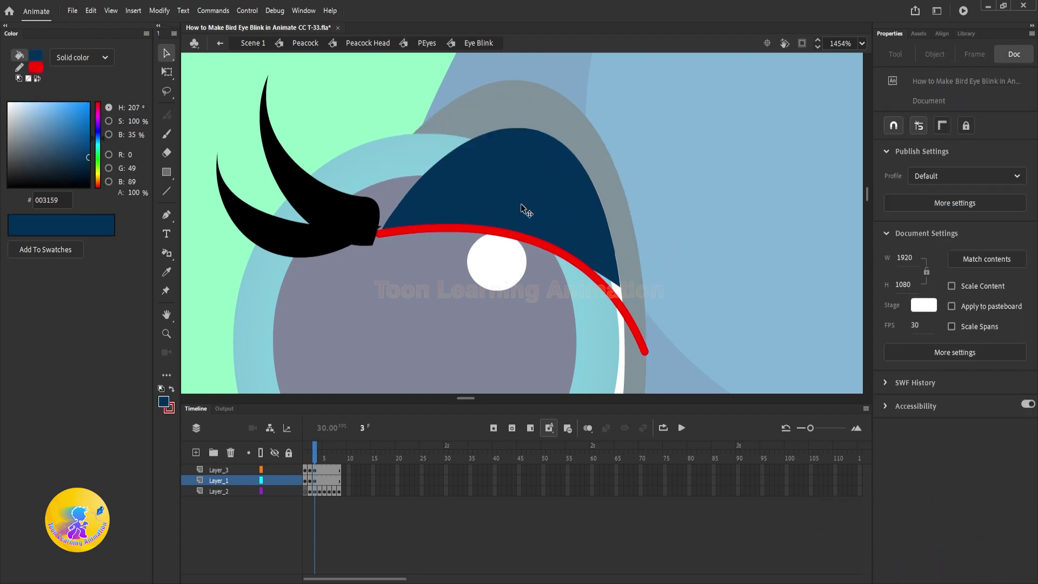
pyautogui.click(514, 232)
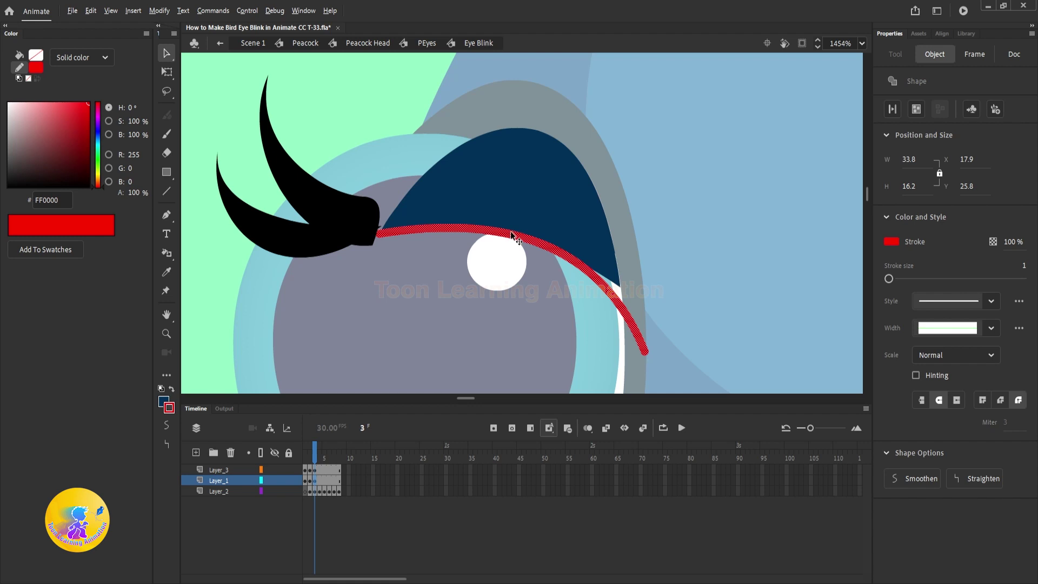
pyautogui.moveTo(512, 234); pyautogui.dragTo(515, 204)
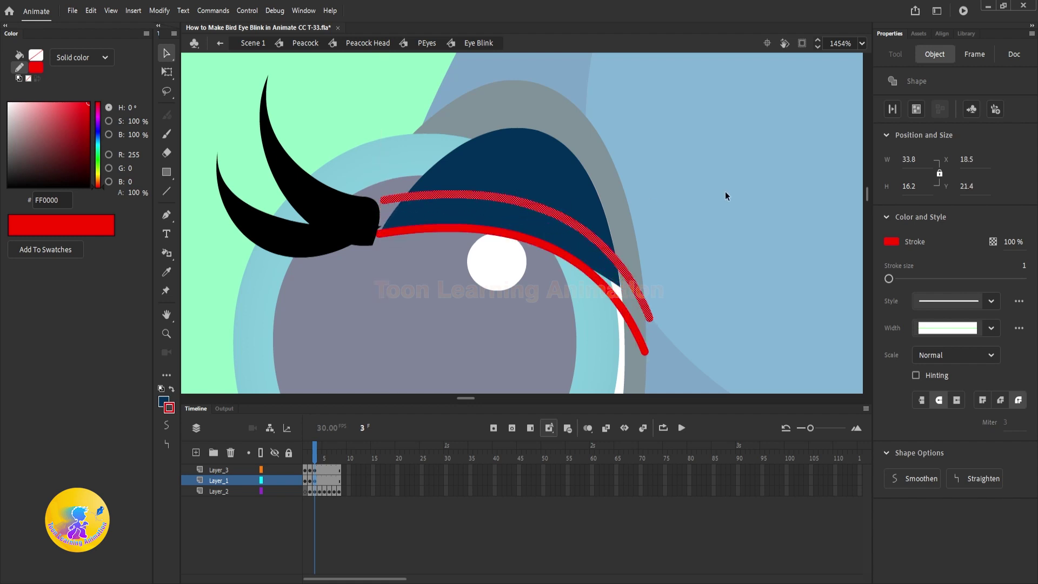
# - Join the upper red curve's outer end to the lower curve, bow it outward, and extend its inner end under the lashes
pyautogui.click(725, 191)
pyautogui.moveTo(649, 315); pyautogui.dragTo(648, 350)
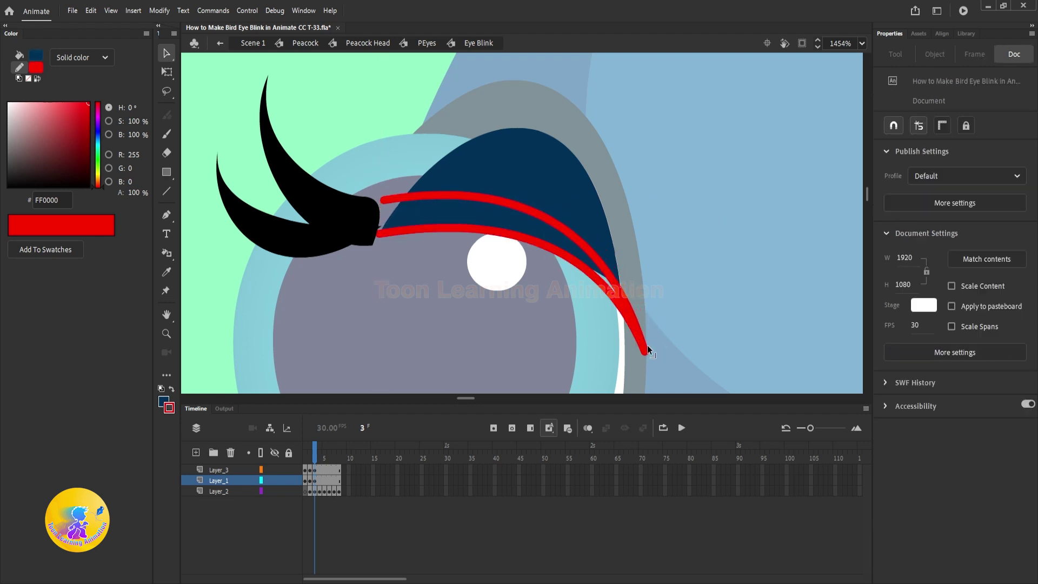
pyautogui.moveTo(611, 271); pyautogui.dragTo(620, 261)
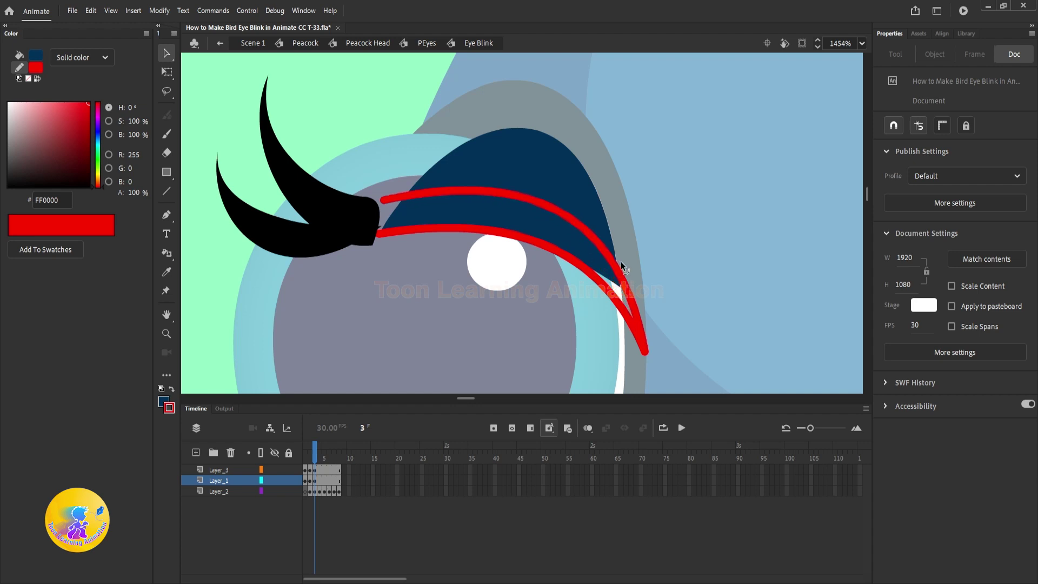
pyautogui.moveTo(382, 200); pyautogui.dragTo(368, 206)
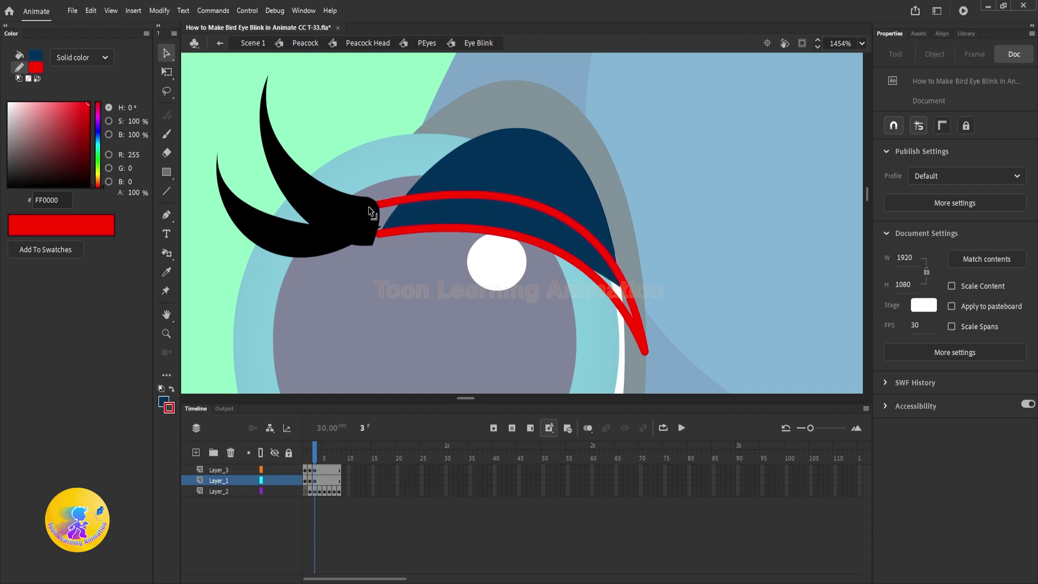
# - Temporarily hide Layer_3 and close the lash-side end of the red outline on Layer_1 with a line bent outward
pyautogui.click(323, 199)
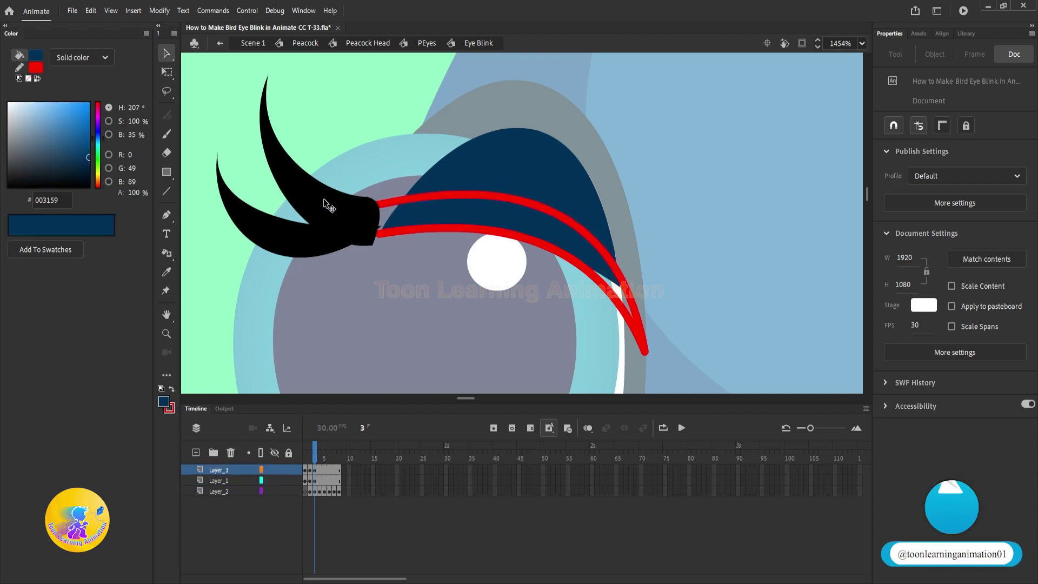
pyautogui.click(285, 473)
pyautogui.click(274, 469)
pyautogui.press('n')
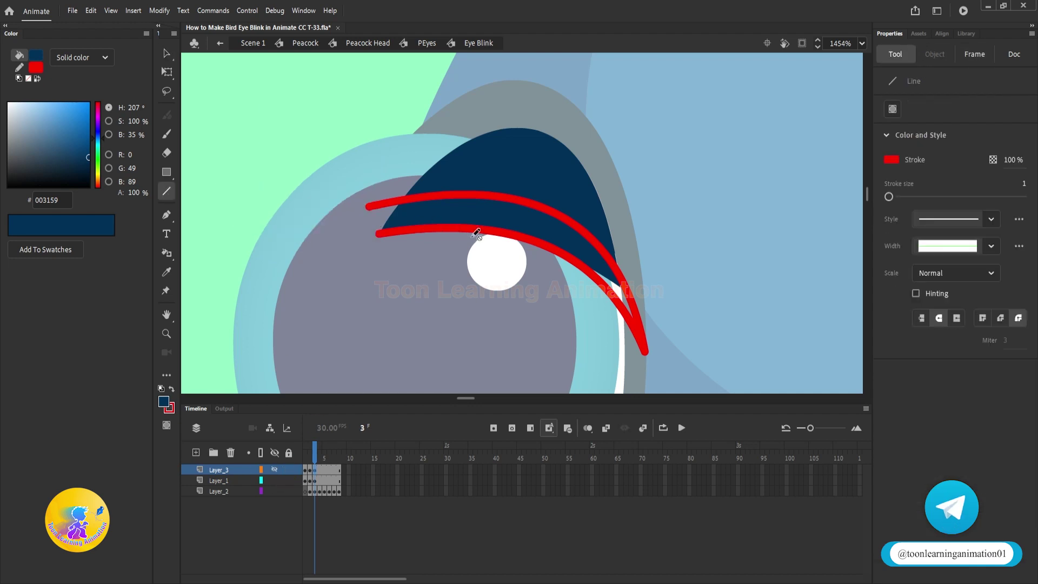
pyautogui.click(216, 480)
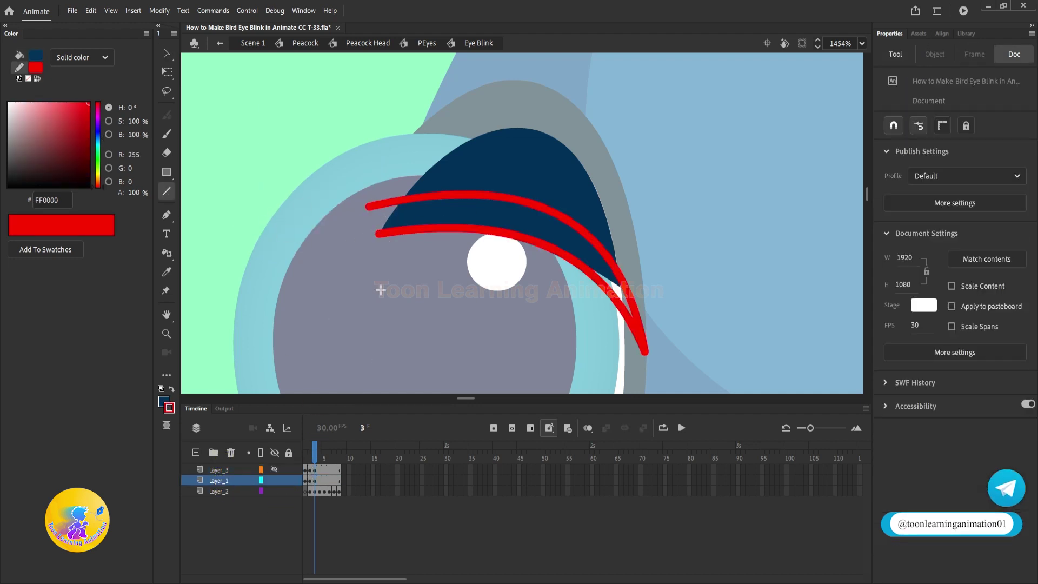
pyautogui.moveTo(368, 206); pyautogui.dragTo(382, 234)
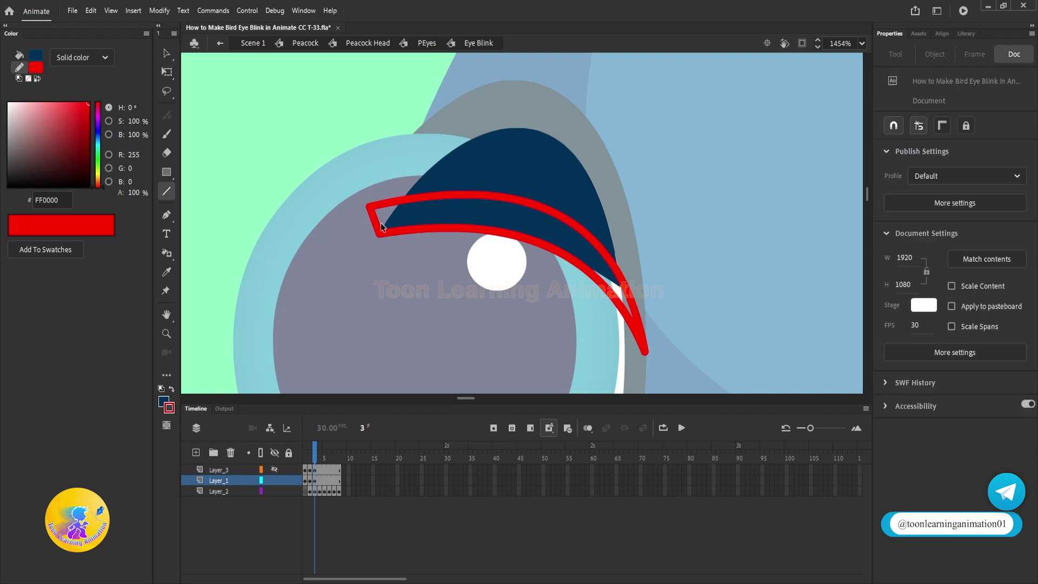
pyautogui.press('v')
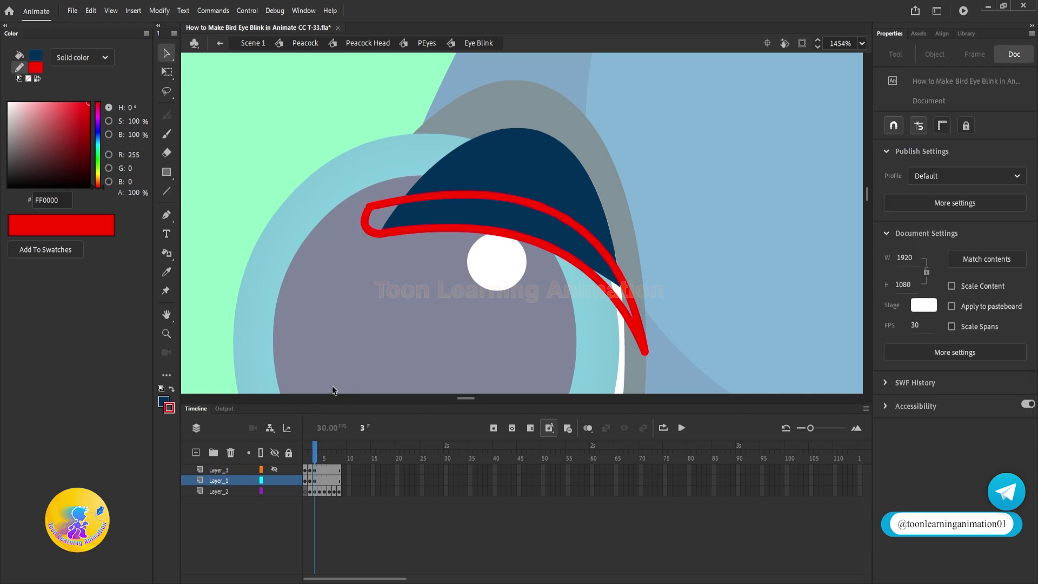
pyautogui.click(274, 470)
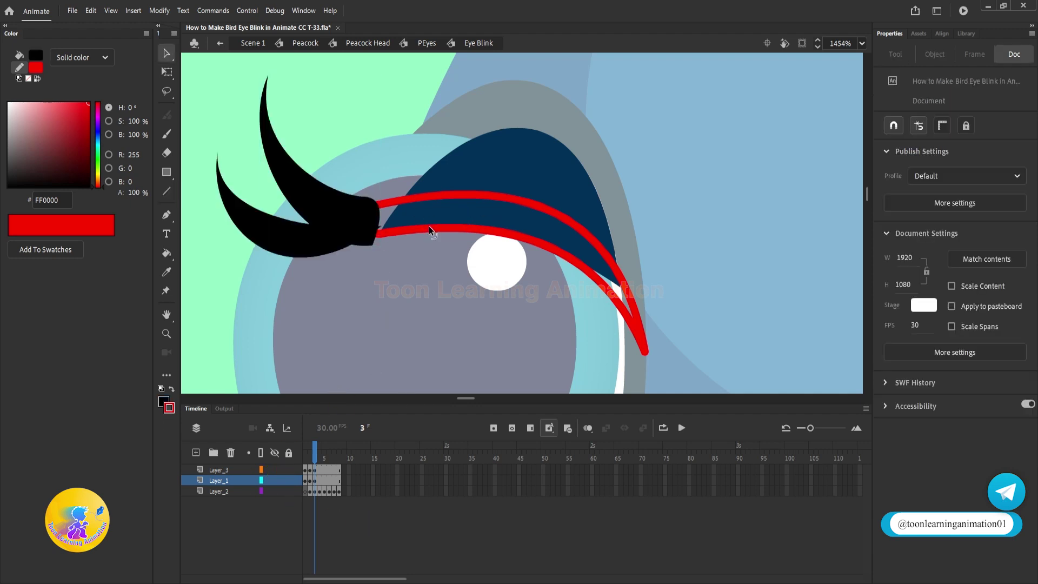
# - Lock Layer_2 and fill the closed red outline on Layer_1 with black using the Paint Bucket tool
pyautogui.press('k')
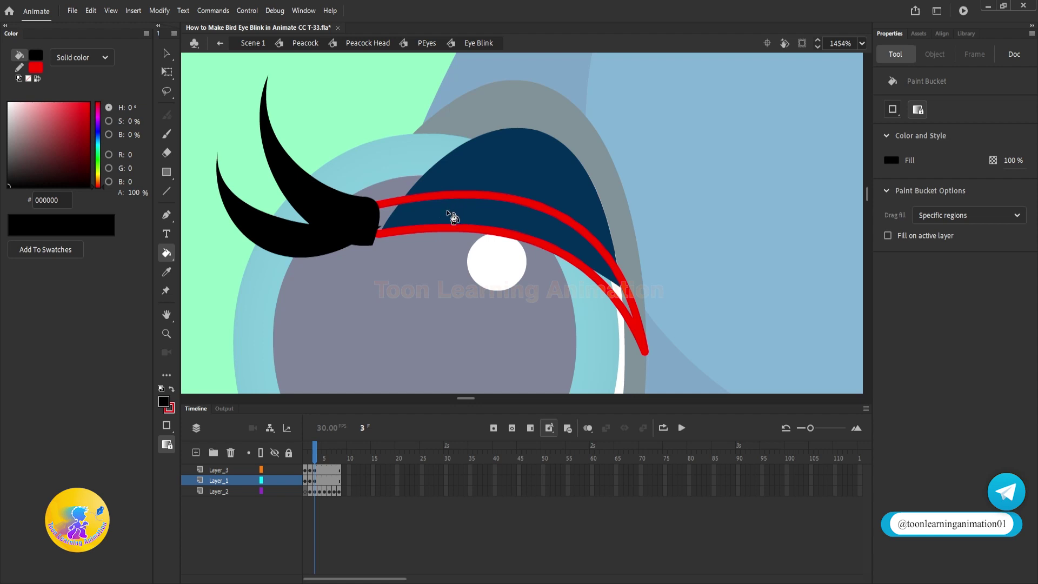
pyautogui.click(447, 212)
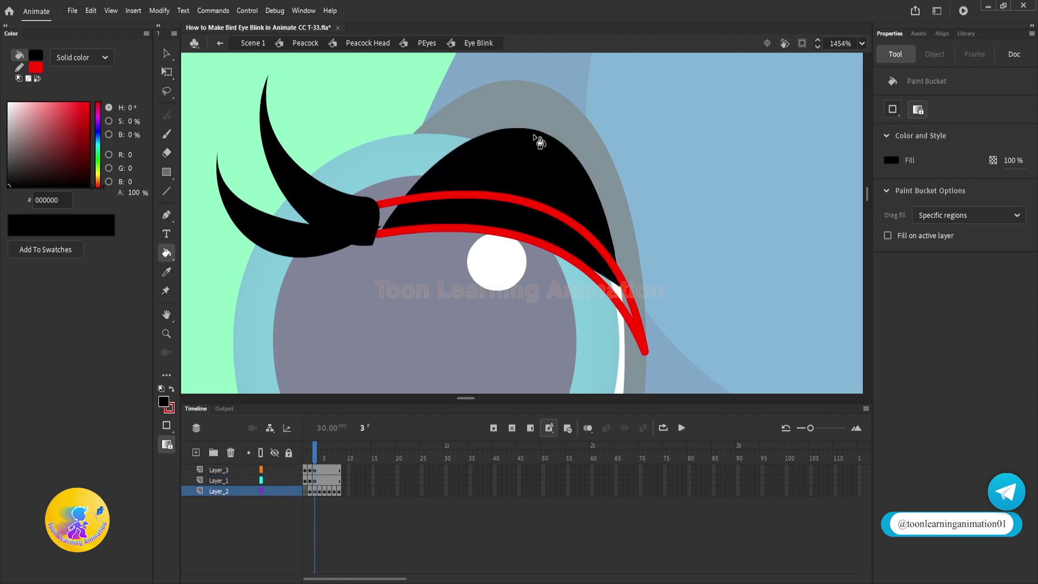
pyautogui.hotkey('ctrl', 'z')
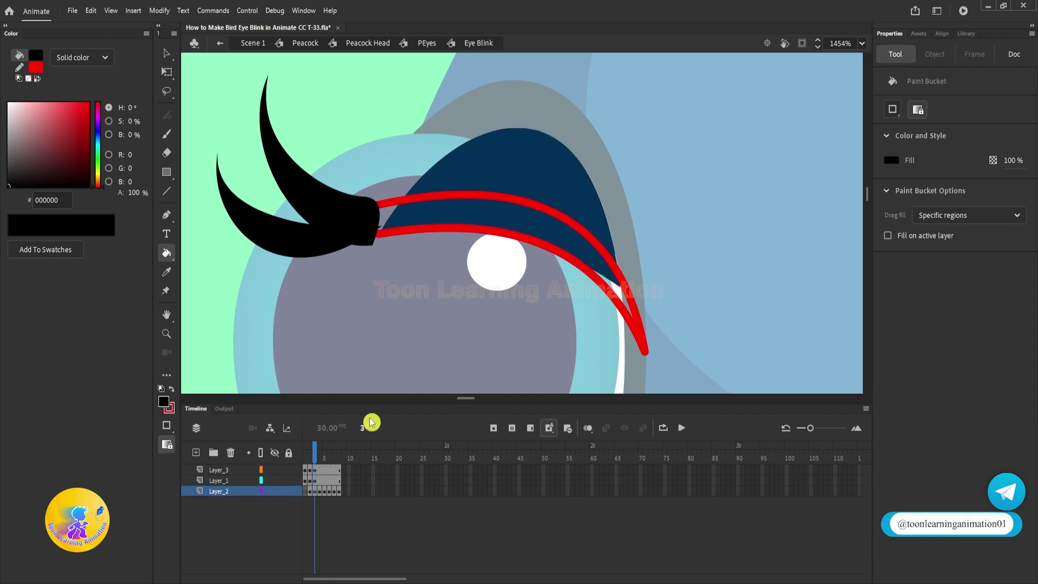
pyautogui.click(288, 491)
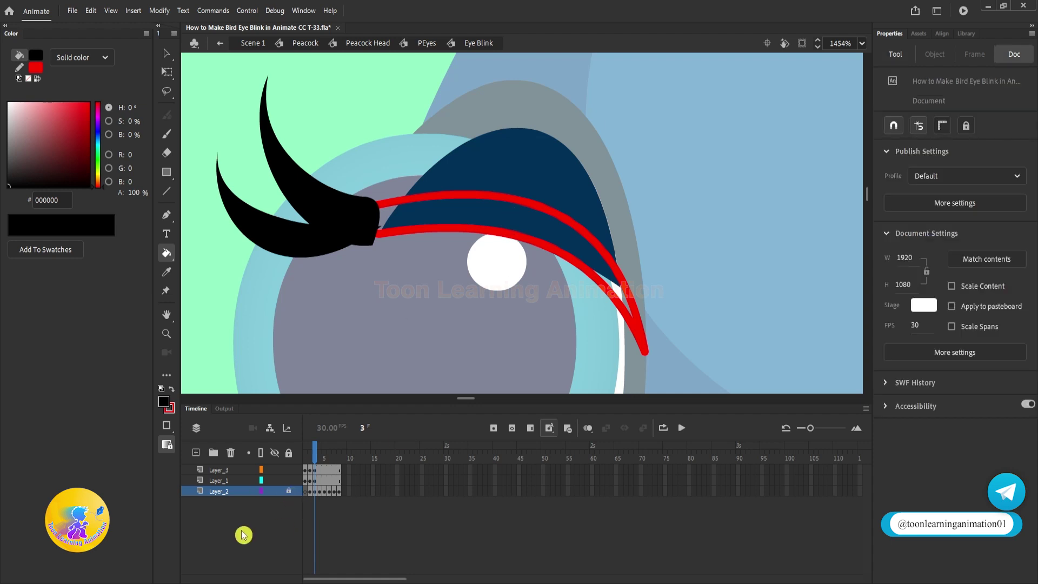
pyautogui.click(219, 481)
pyautogui.click(486, 220)
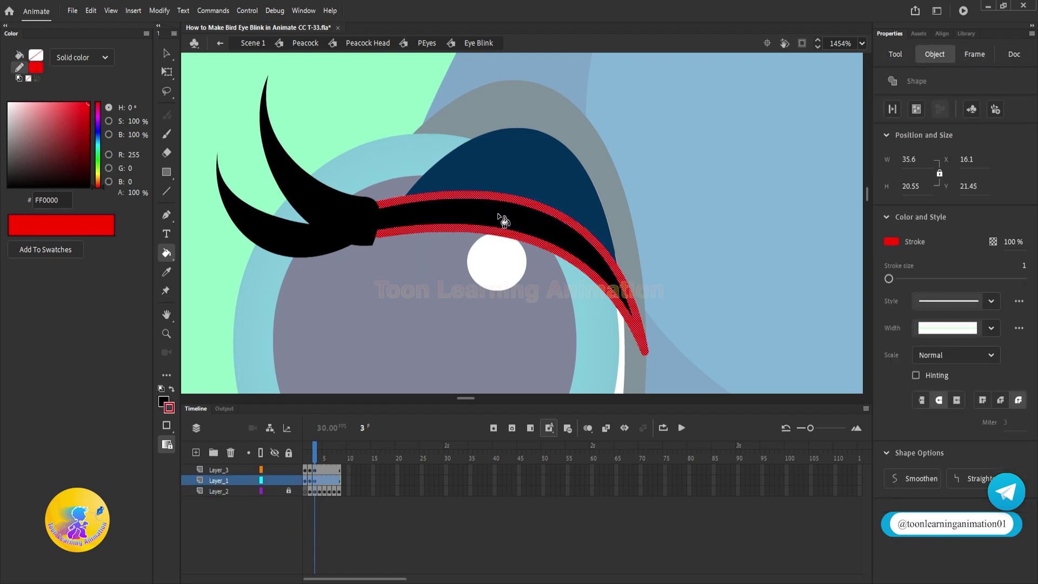
# - Delete the red outline around the new lid arc and bend its lower edge slightly down to cover the eyelid's edge
pyautogui.press('v')
pyautogui.press('Delete')
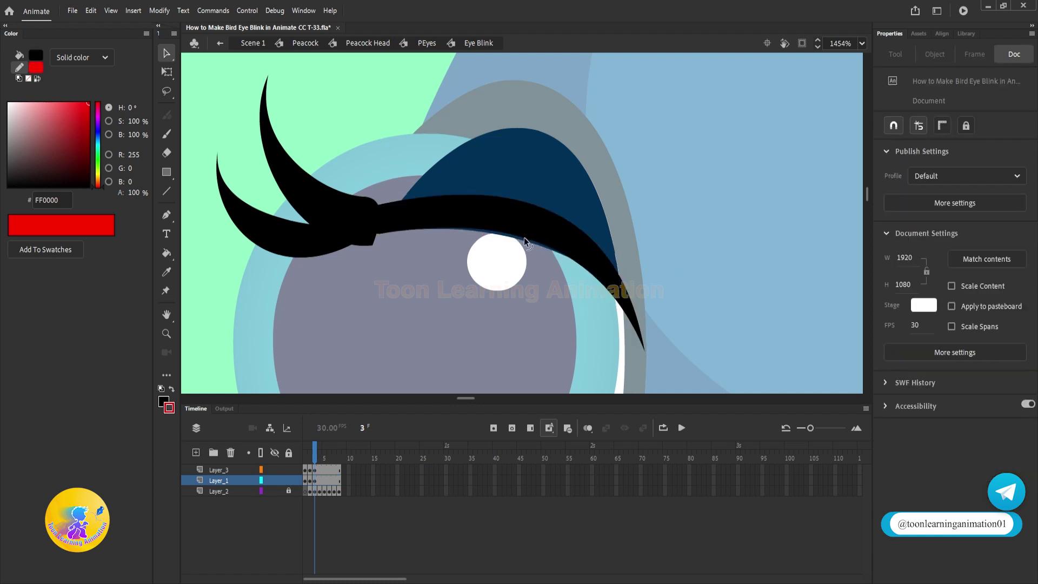
pyautogui.moveTo(524, 238); pyautogui.dragTo(524, 240)
pyautogui.click(525, 241)
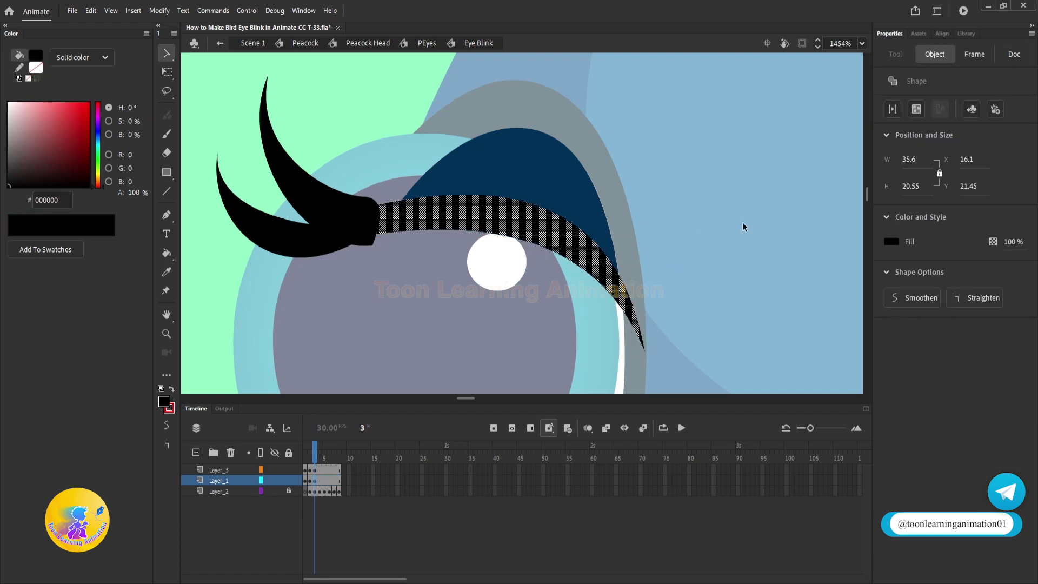
pyautogui.click(722, 236)
pyautogui.click(312, 460)
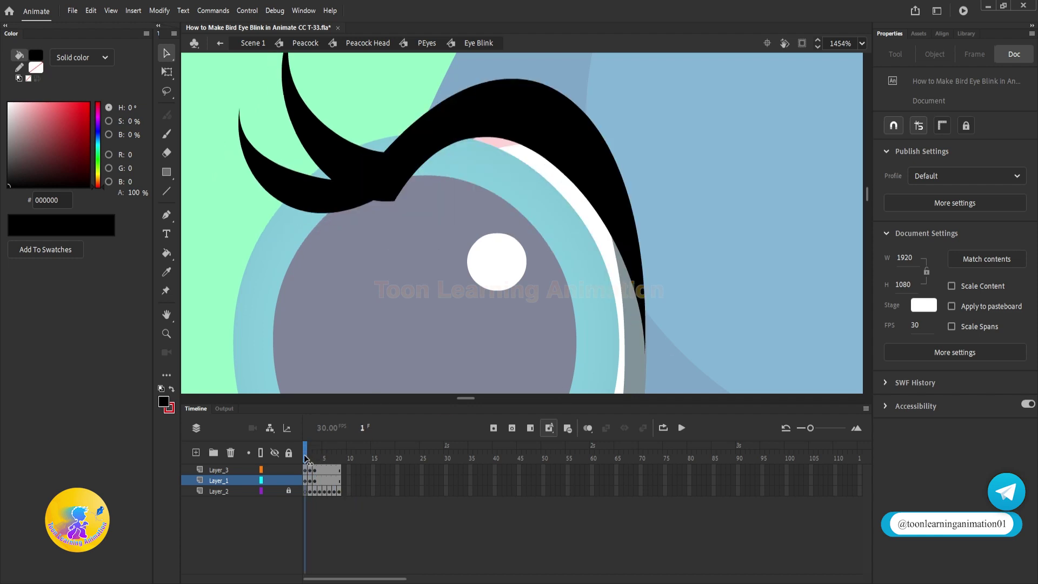
pyautogui.moveTo(311, 461); pyautogui.dragTo(316, 468)
pyautogui.click(316, 470)
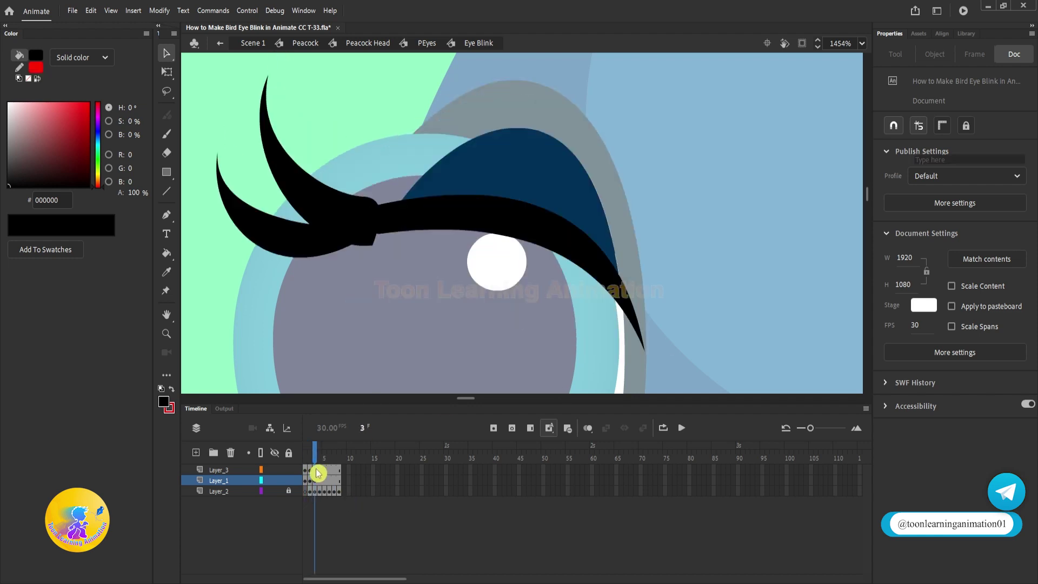
pyautogui.click(722, 222)
# - Pull the lash-side corners of the frame 3 lid arc outward so they blend with the base of the lashes
pyautogui.scroll(2, 400, 238)
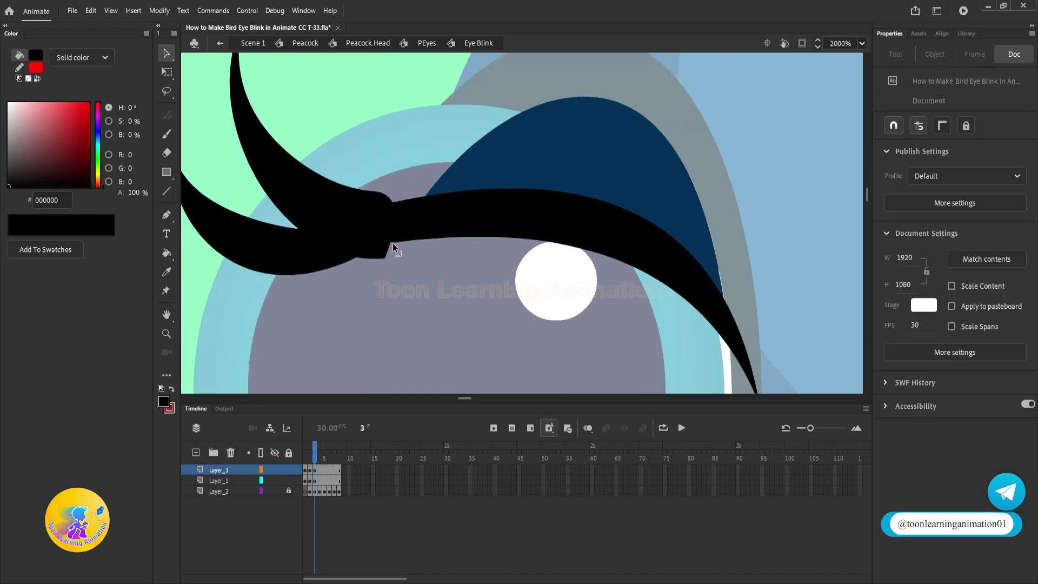
pyautogui.moveTo(393, 245); pyautogui.dragTo(383, 263)
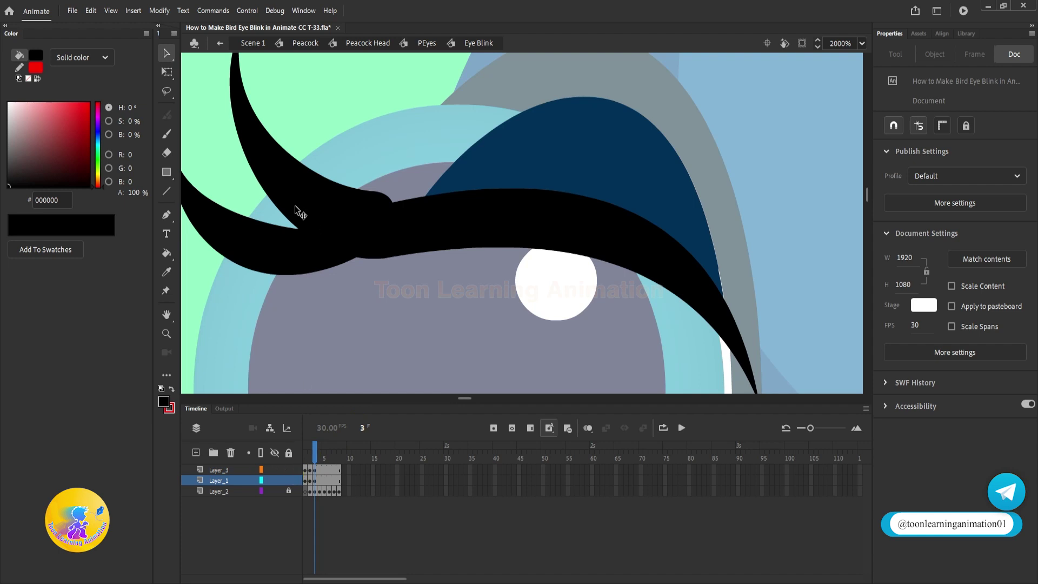
pyautogui.click(263, 269)
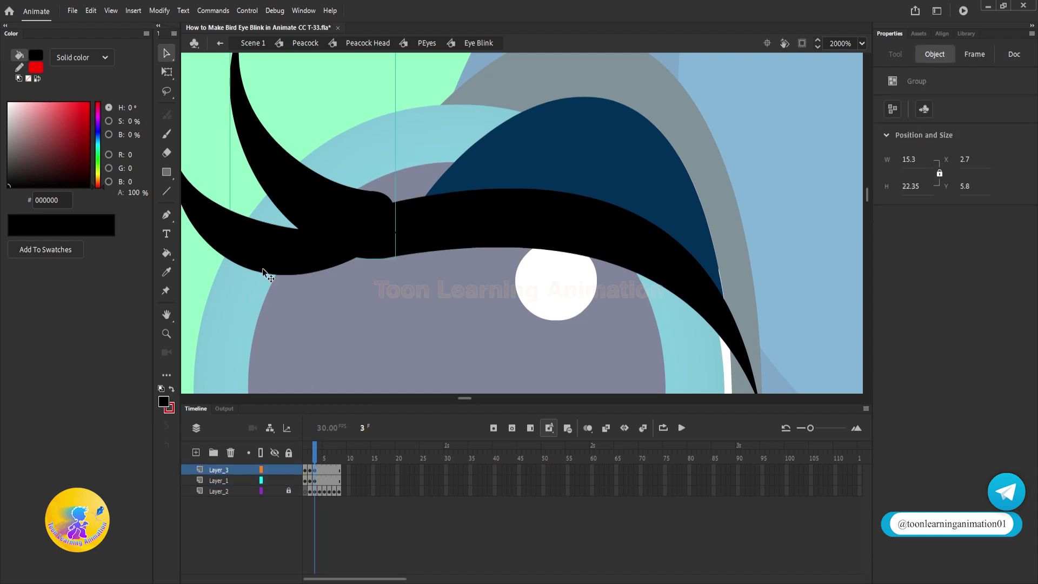
pyautogui.click(274, 470)
pyautogui.moveTo(379, 205); pyautogui.dragTo(379, 202)
pyautogui.click(382, 209)
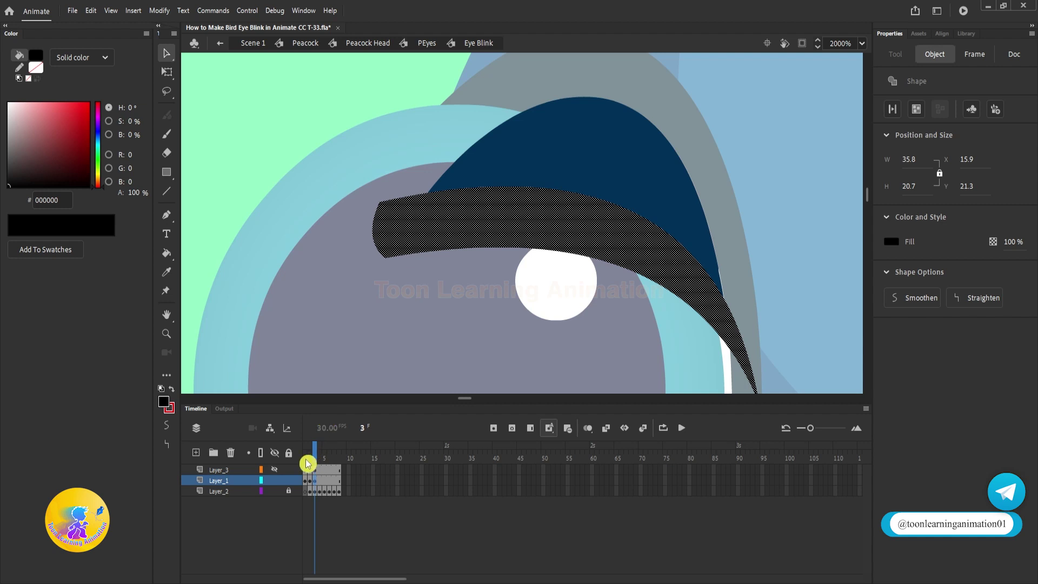
pyautogui.click(279, 473)
pyautogui.click(360, 123)
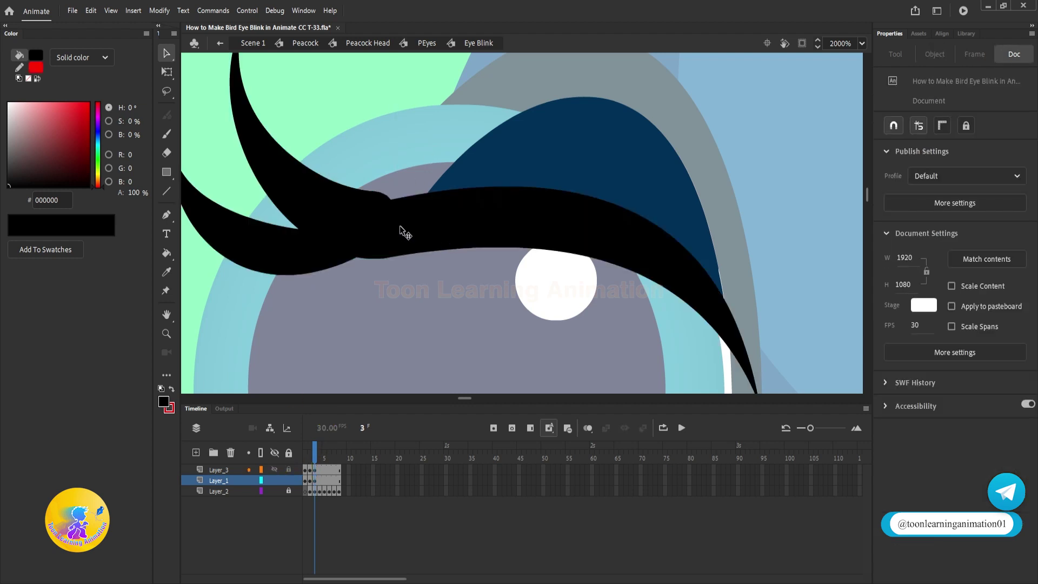
# - Insert keyframes at frame 4 on Layer_3 and Layer_1
pyautogui.scroll(-2, 400, 209)
pyautogui.moveTo(674, 244); pyautogui.dragTo(635, 222)
pyautogui.press('.')
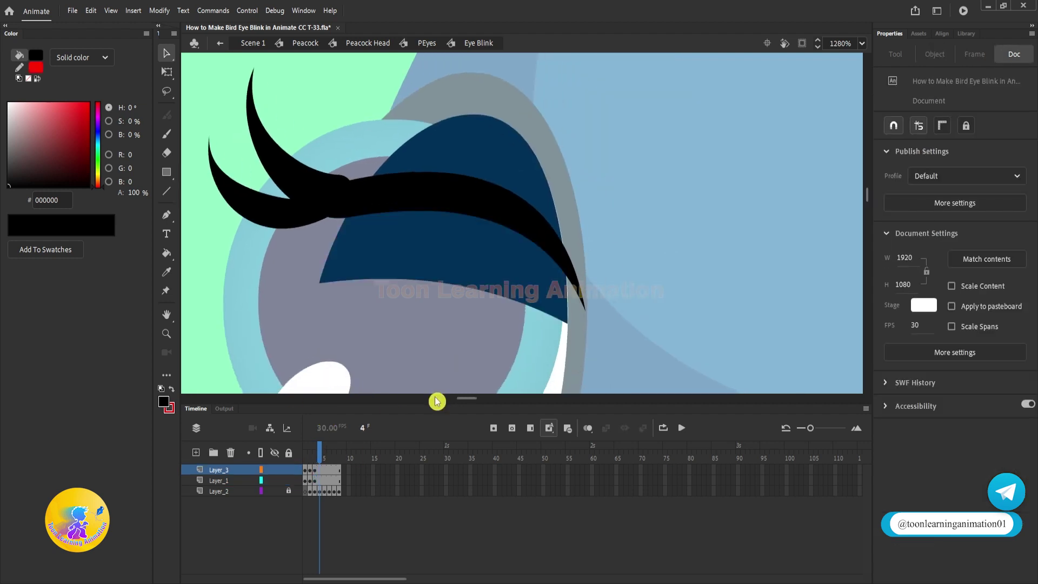
pyautogui.moveTo(321, 470); pyautogui.dragTo(321, 480)
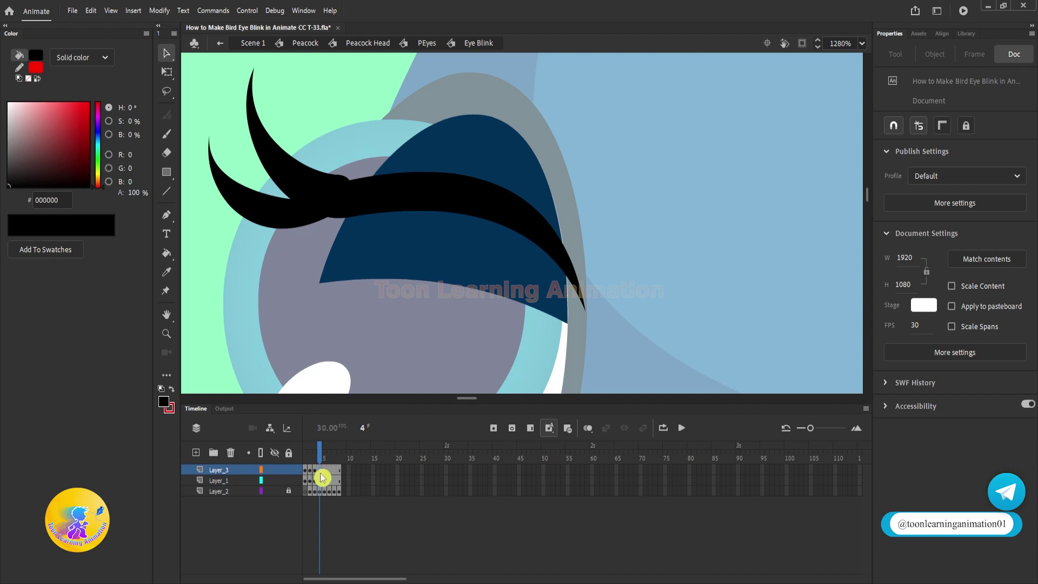
pyautogui.click(772, 198)
pyautogui.moveTo(615, 169); pyautogui.dragTo(632, 166)
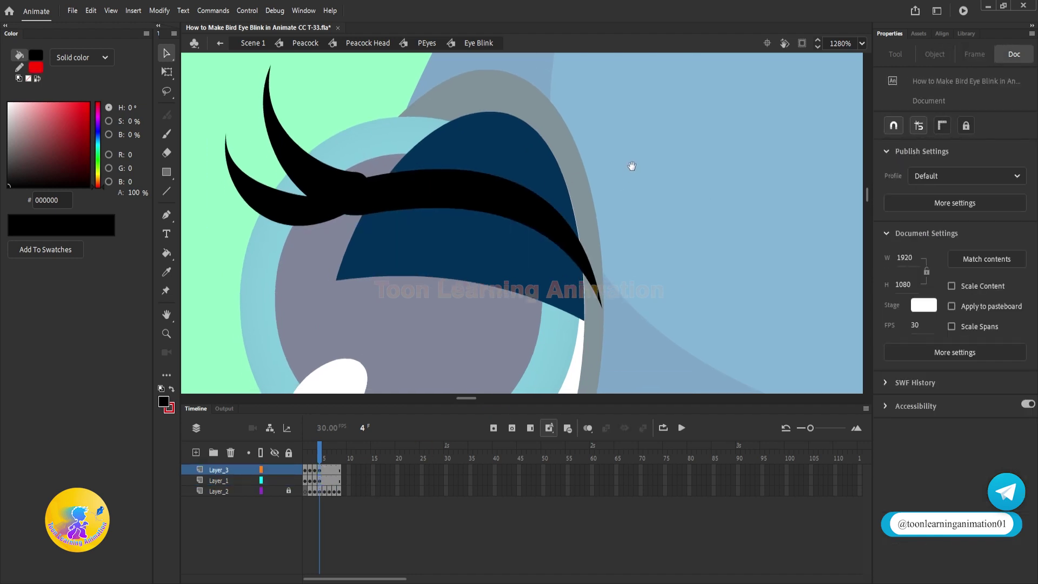
# - Move the frame 4 lid arc on Layer_1 down to the eyelid's lower edge
pyautogui.click(432, 198)
pyautogui.moveTo(479, 196)
pyautogui.mouseDown()
pyautogui.moveTo(452, 268)
pyautogui.moveTo(448, 259)
pyautogui.mouseUp()
pyautogui.moveTo(693, 269); pyautogui.dragTo(669, 214)
pyautogui.click(667, 217)
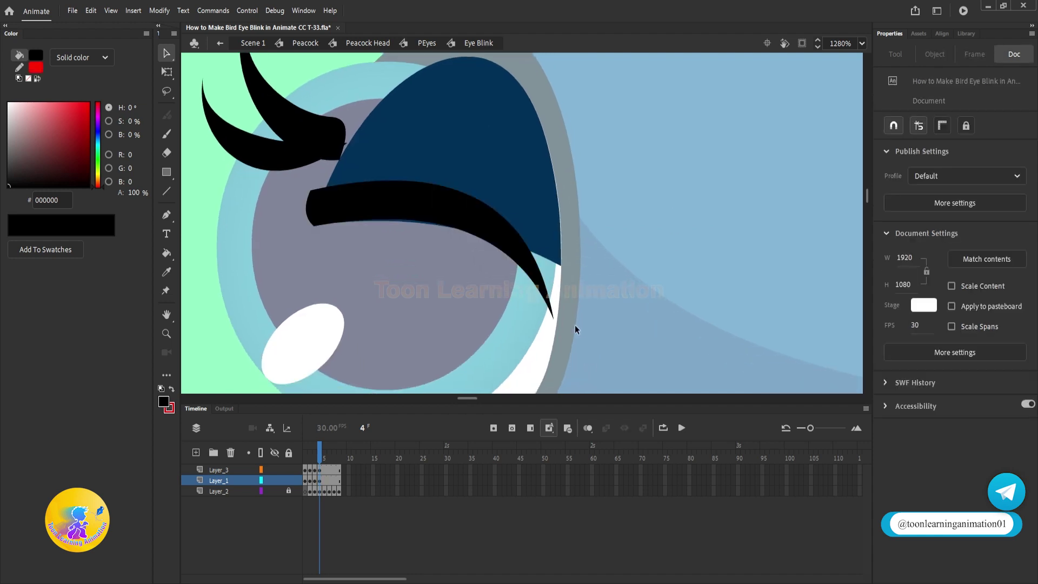
# - Extend the frame 4 arc's pointed tip to the eye's outer rim and bend both edges to cover the eyelid's lower edge
pyautogui.moveTo(552, 318); pyautogui.dragTo(566, 340)
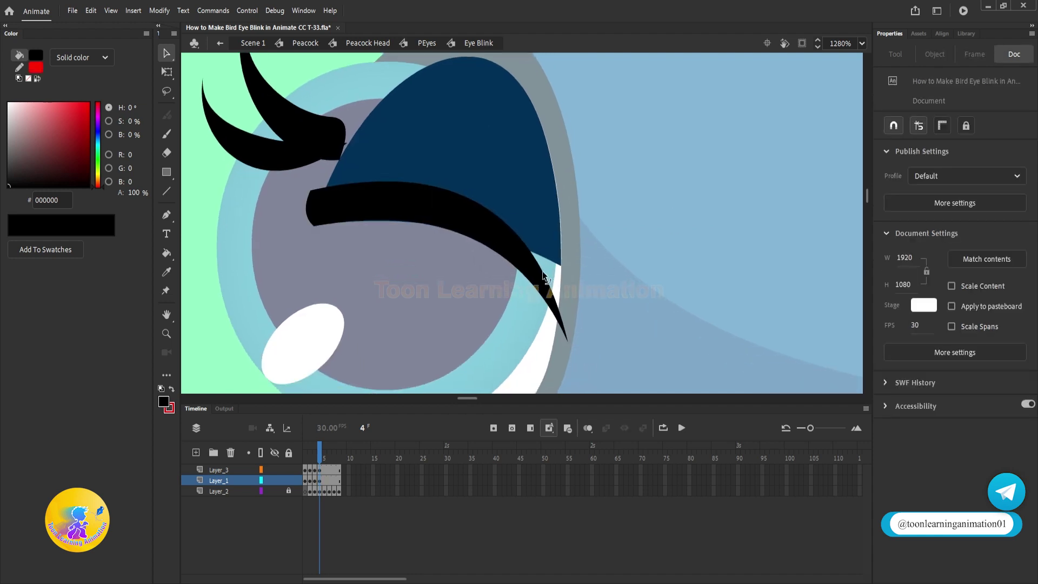
pyautogui.moveTo(543, 276); pyautogui.dragTo(562, 272)
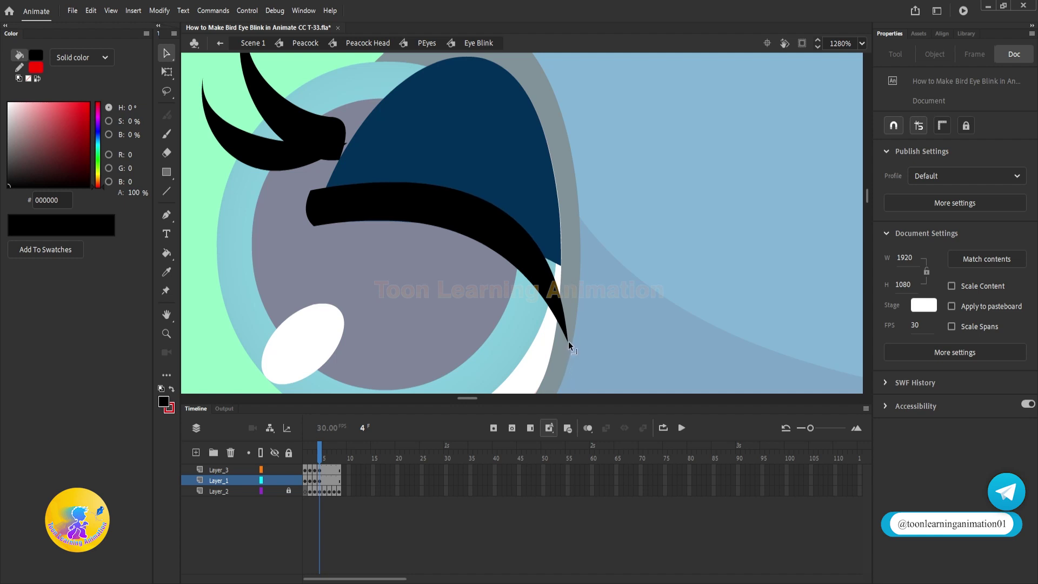
pyautogui.moveTo(569, 342); pyautogui.dragTo(577, 303)
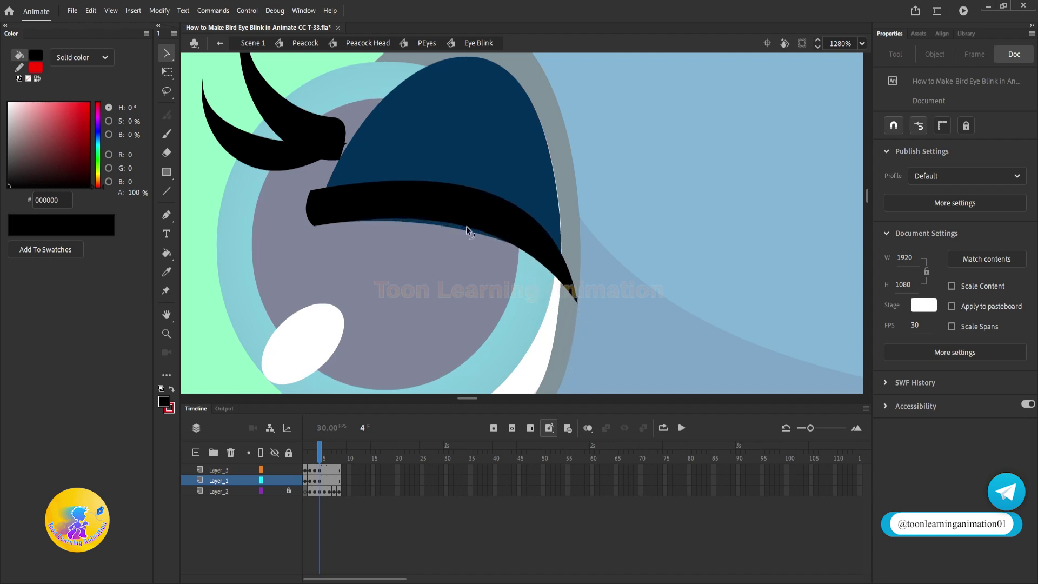
pyautogui.moveTo(466, 230); pyautogui.dragTo(466, 236)
pyautogui.moveTo(480, 192); pyautogui.dragTo(476, 200)
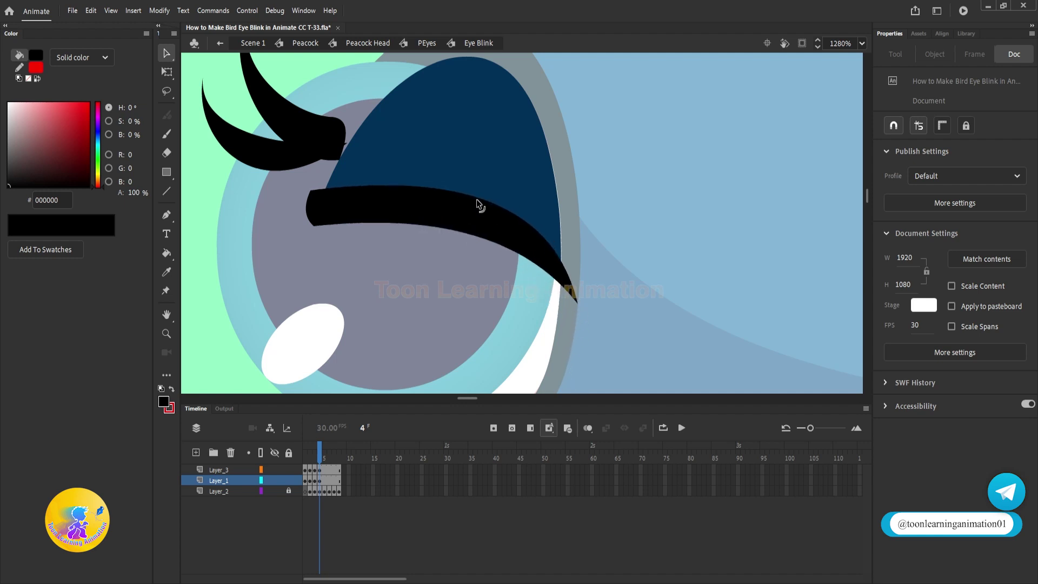
# - Move both lashes down onto the lash-side end of the frame 4 lid arc
pyautogui.click(301, 120)
pyautogui.moveTo(289, 144); pyautogui.dragTo(278, 197)
pyautogui.click(560, 305)
# - Insert keyframes at frame 5 on Layer_3 and Layer_1 and move the lid arc down to the eyelid's lower edge
pyautogui.moveTo(322, 451)
pyautogui.mouseDown()
pyautogui.moveTo(300, 457)
pyautogui.moveTo(325, 461)
pyautogui.moveTo(306, 465)
pyautogui.moveTo(319, 468)
pyautogui.moveTo(343, 514)
pyautogui.mouseUp()
pyautogui.click(635, 261)
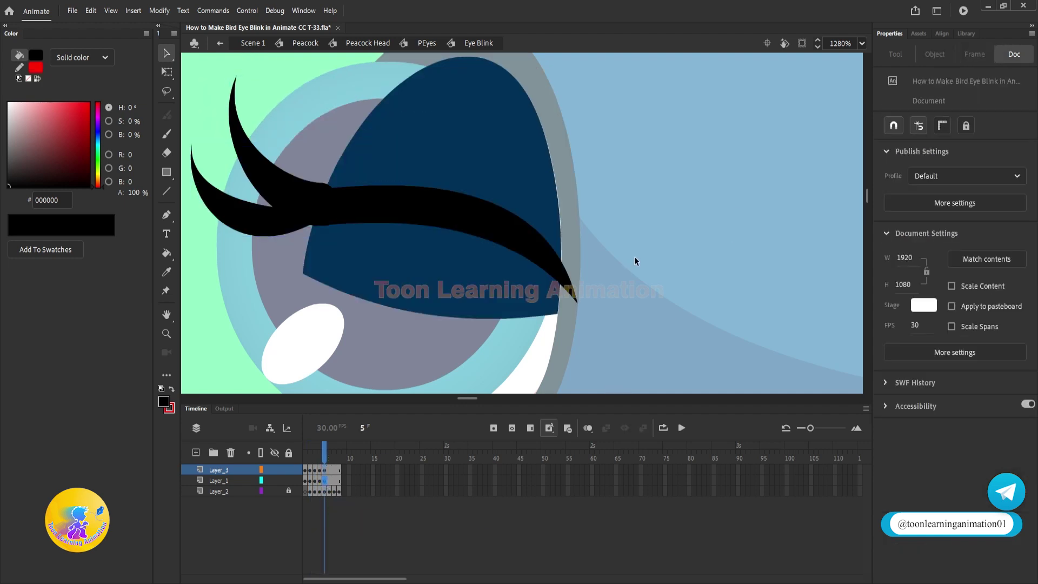
pyautogui.doubleClick(433, 238)
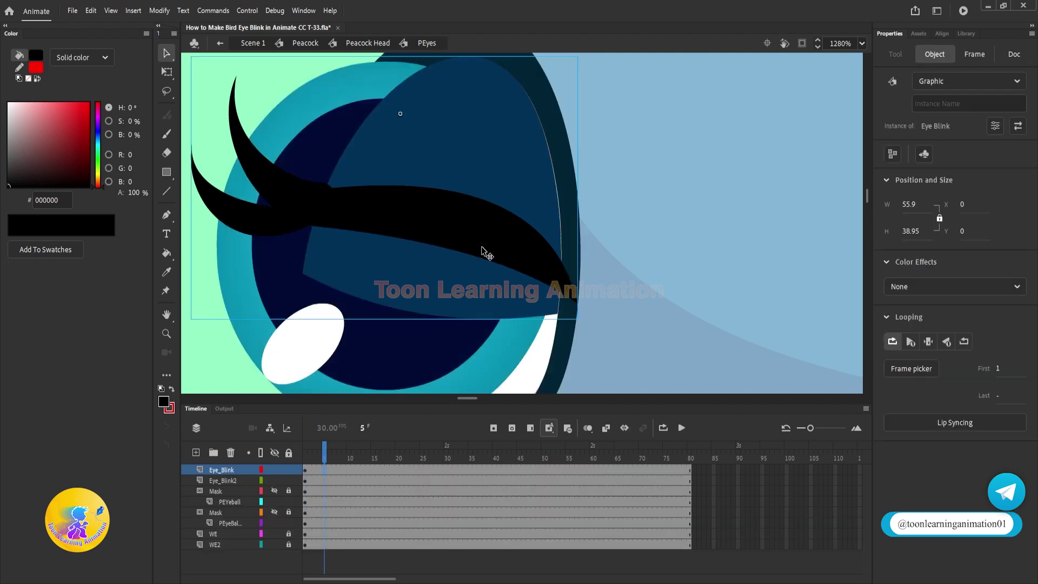
pyautogui.doubleClick(492, 252)
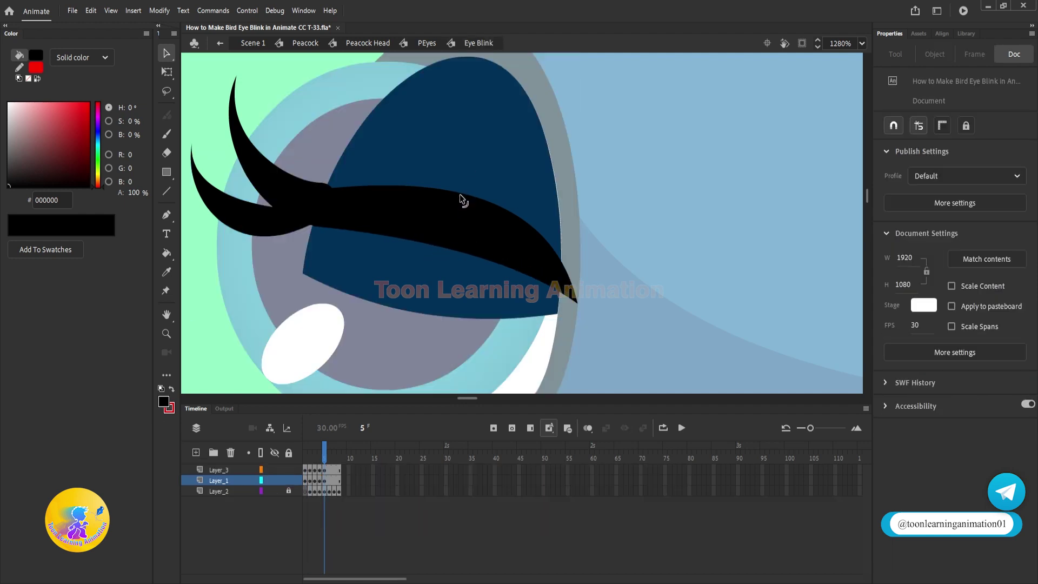
pyautogui.moveTo(463, 198)
pyautogui.mouseDown()
pyautogui.moveTo(456, 240)
pyautogui.moveTo(489, 282)
pyautogui.mouseUp()
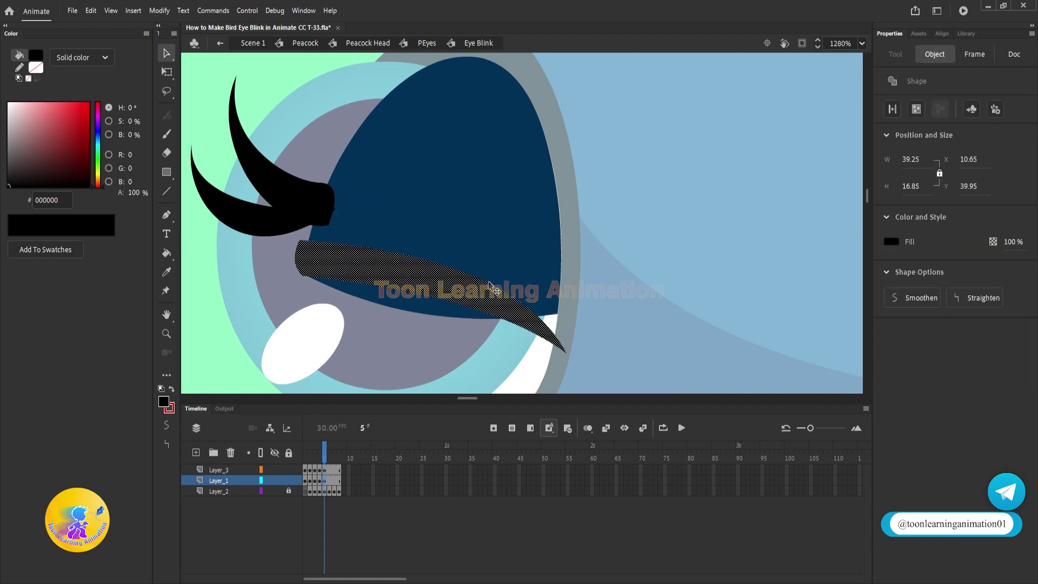
pyautogui.click(397, 299)
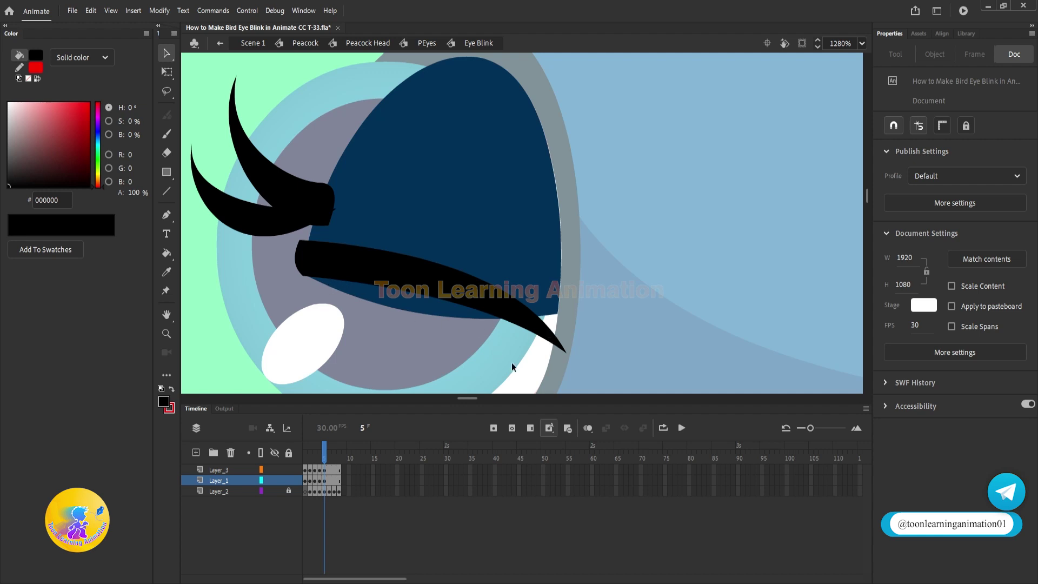
# - Raise the frame 5 arc's pointed tip to the eye's rim and bend both edges downward to follow the eyelid's lower edge
pyautogui.moveTo(568, 351); pyautogui.dragTo(576, 310)
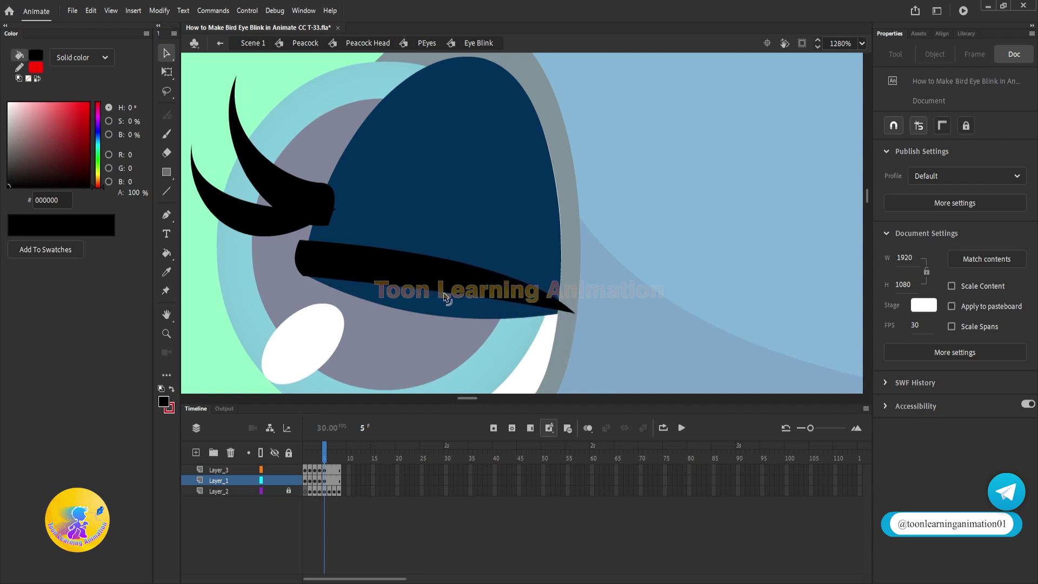
pyautogui.moveTo(447, 306); pyautogui.dragTo(424, 317)
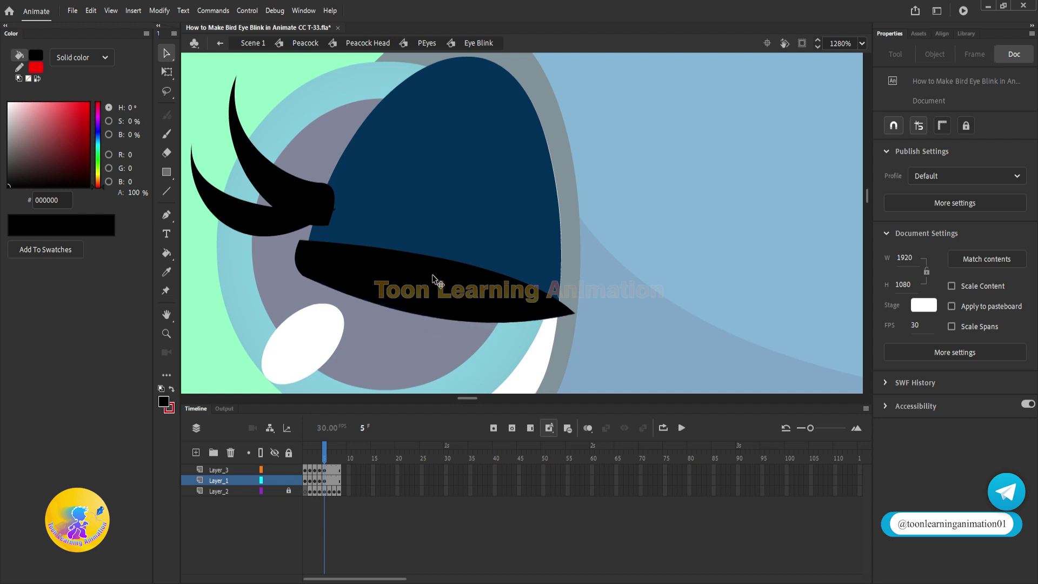
pyautogui.moveTo(442, 258); pyautogui.dragTo(433, 289)
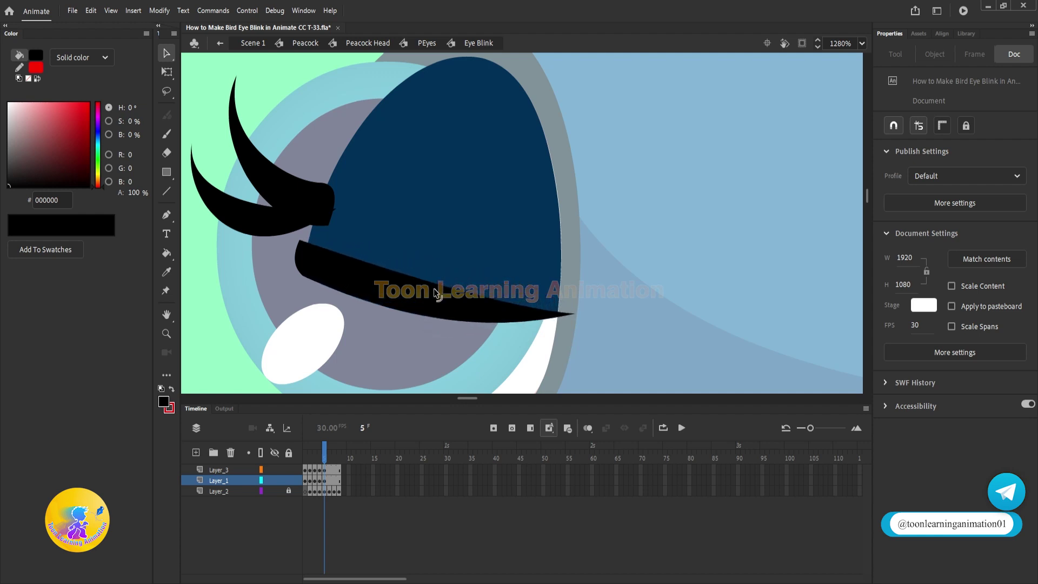
# - Move both lashes down onto the end of the frame 5 lid arc and nudge them to line up with it
pyautogui.click(303, 199)
pyautogui.keyDown('shift'); pyautogui.click(246, 225); pyautogui.keyUp('shift')
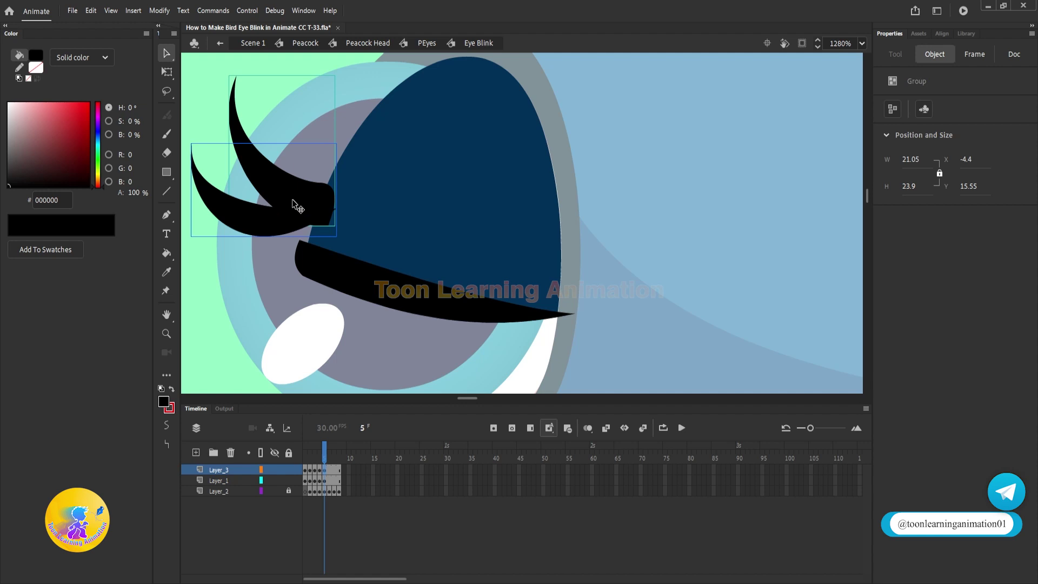
pyautogui.moveTo(292, 199)
pyautogui.mouseDown()
pyautogui.moveTo(287, 259)
pyautogui.moveTo(255, 263)
pyautogui.moveTo(281, 255)
pyautogui.moveTo(286, 238)
pyautogui.mouseUp()
pyautogui.click(443, 245)
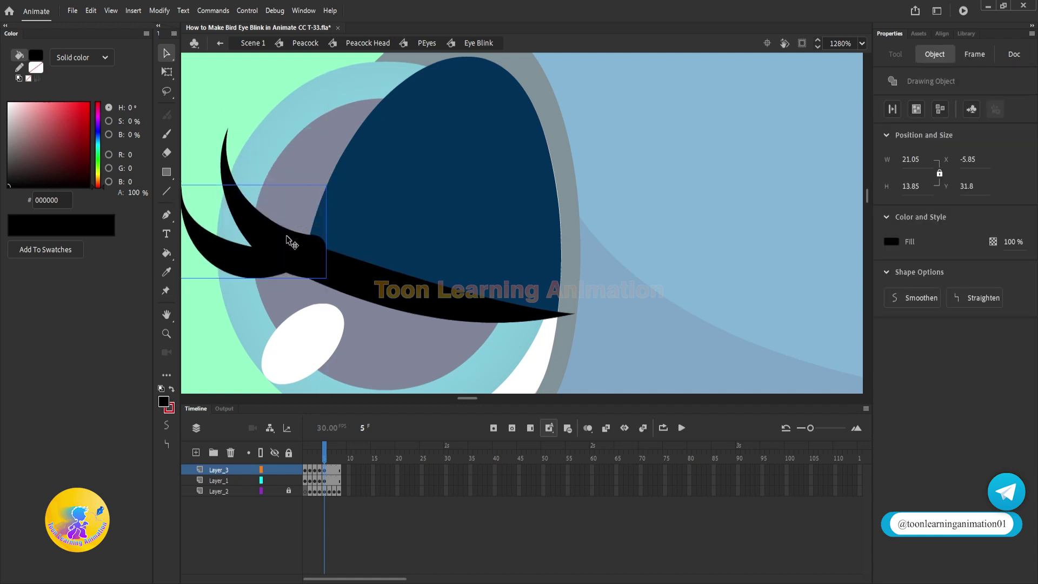
pyautogui.press('Up')
pyautogui.moveTo(228, 192); pyautogui.dragTo(229, 200)
pyautogui.moveTo(734, 255); pyautogui.dragTo(739, 240)
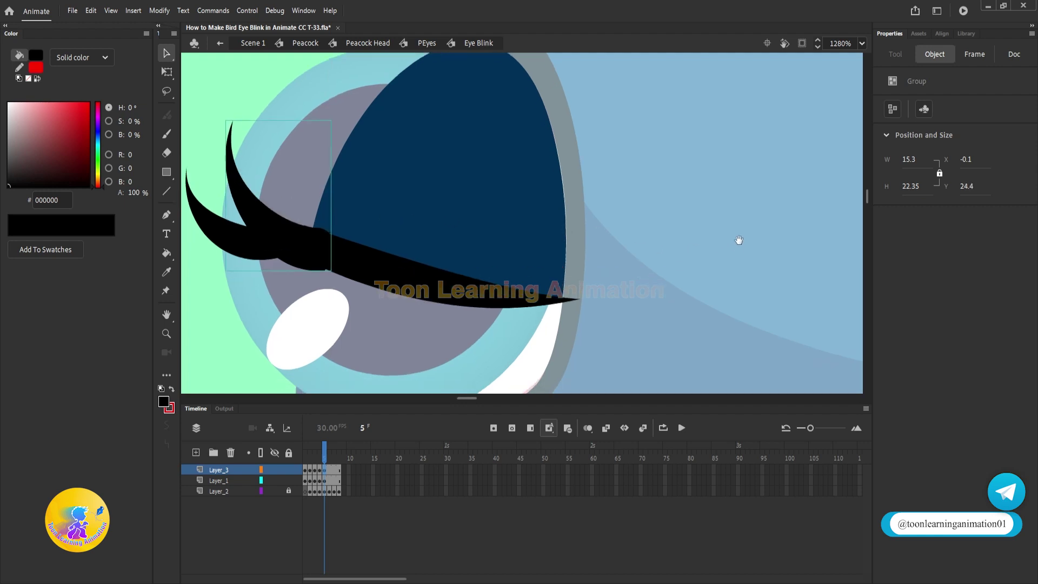
# - Insert keyframes at frame 6 on Layer_3 and Layer_1 and move the lid arc down to the eyelid's lower edge
pyautogui.moveTo(305, 455); pyautogui.dragTo(331, 466)
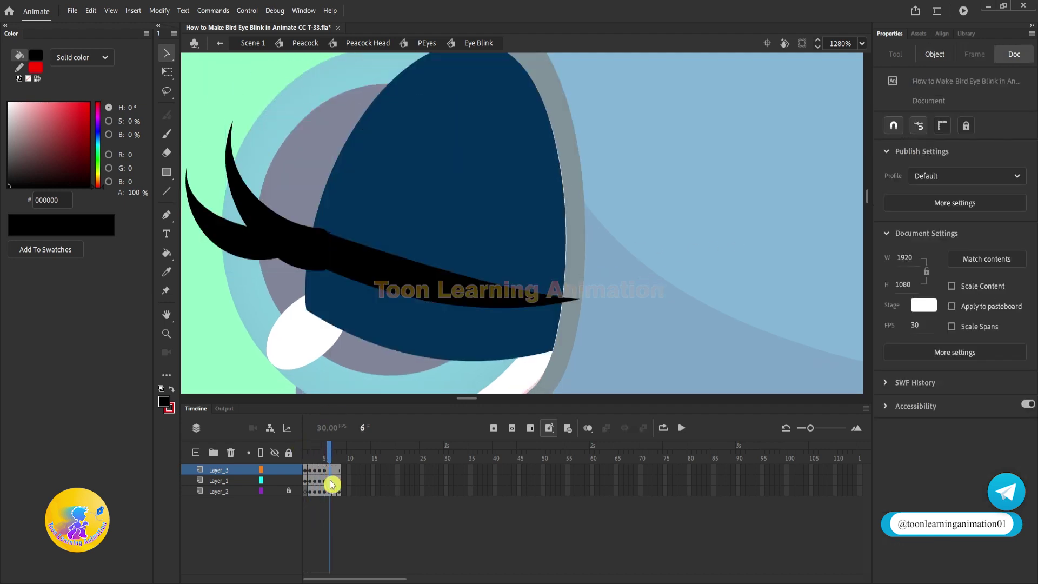
pyautogui.click(331, 470)
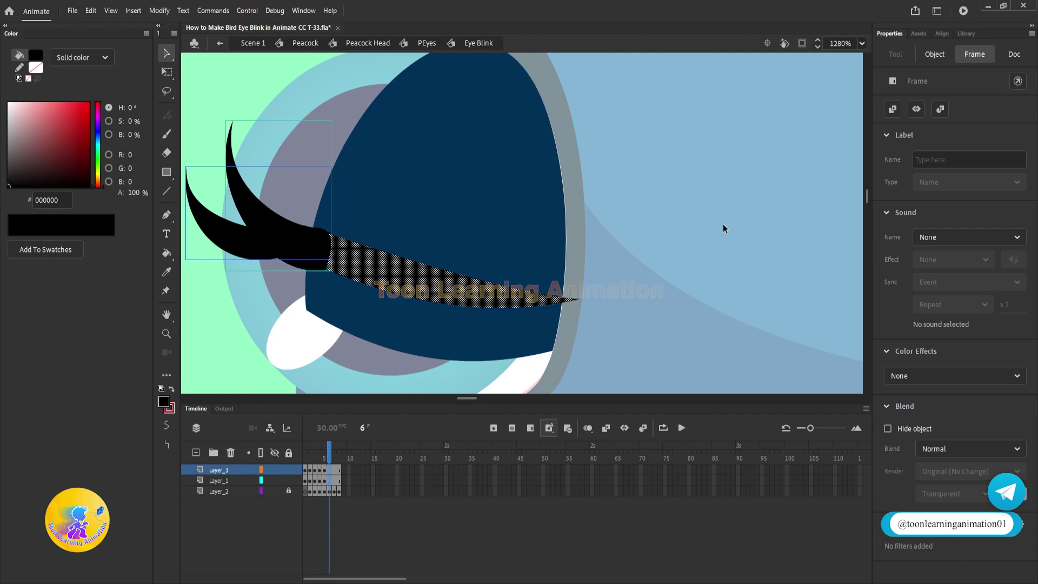
pyautogui.click(695, 235)
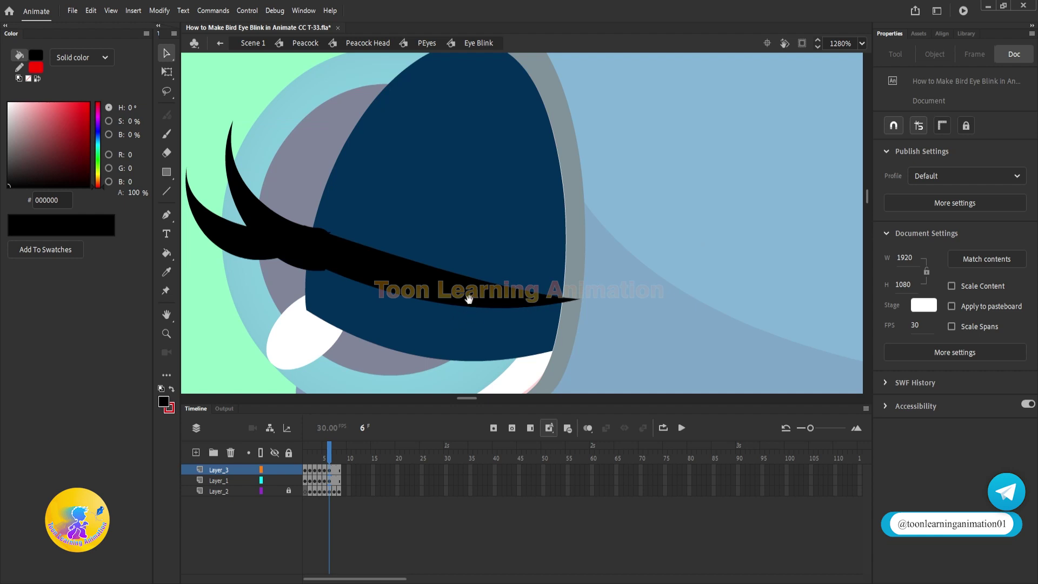
pyautogui.moveTo(468, 299); pyautogui.dragTo(421, 338)
pyautogui.moveTo(702, 273); pyautogui.dragTo(691, 218)
pyautogui.click(681, 264)
pyautogui.keyDown('ctrl'); pyautogui.click(458, 284); pyautogui.keyUp('ctrl')
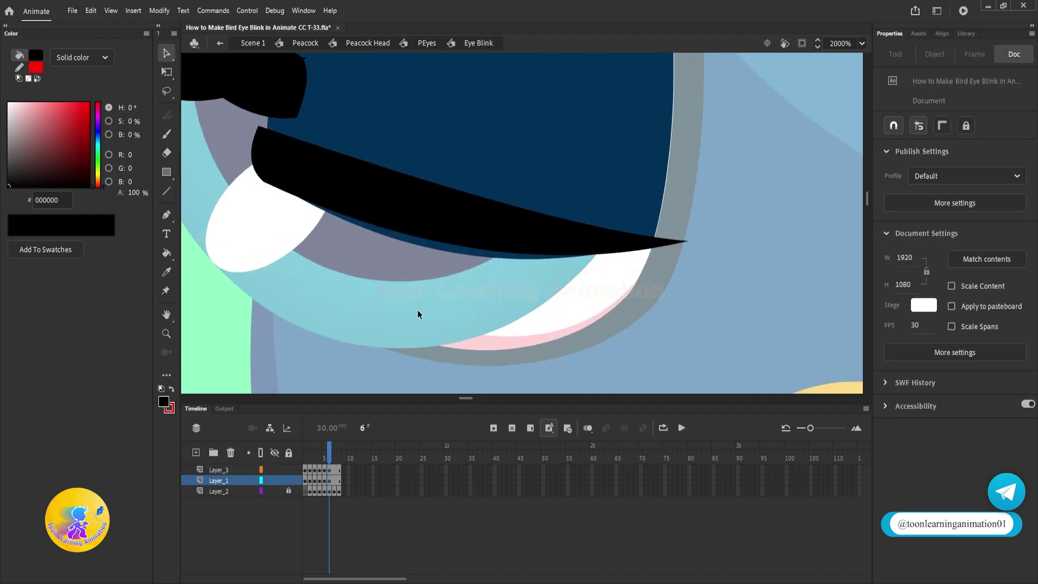
# - Bend the frame 6 arc's lower edge down over the eyelid's edge and raise its pointed tip along the eye's rim
pyautogui.moveTo(432, 246); pyautogui.dragTo(432, 256)
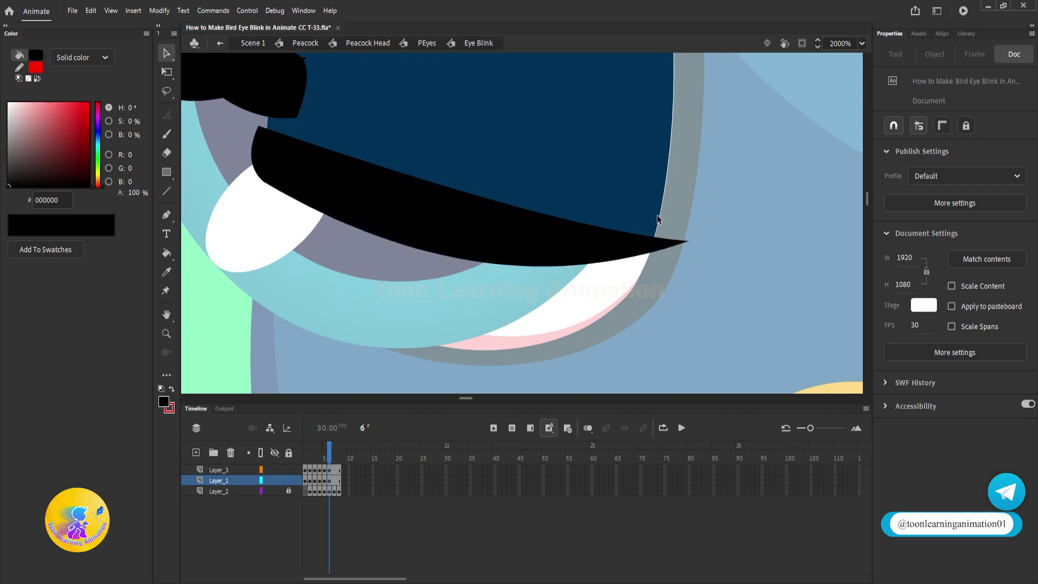
pyautogui.moveTo(689, 241); pyautogui.dragTo(654, 248)
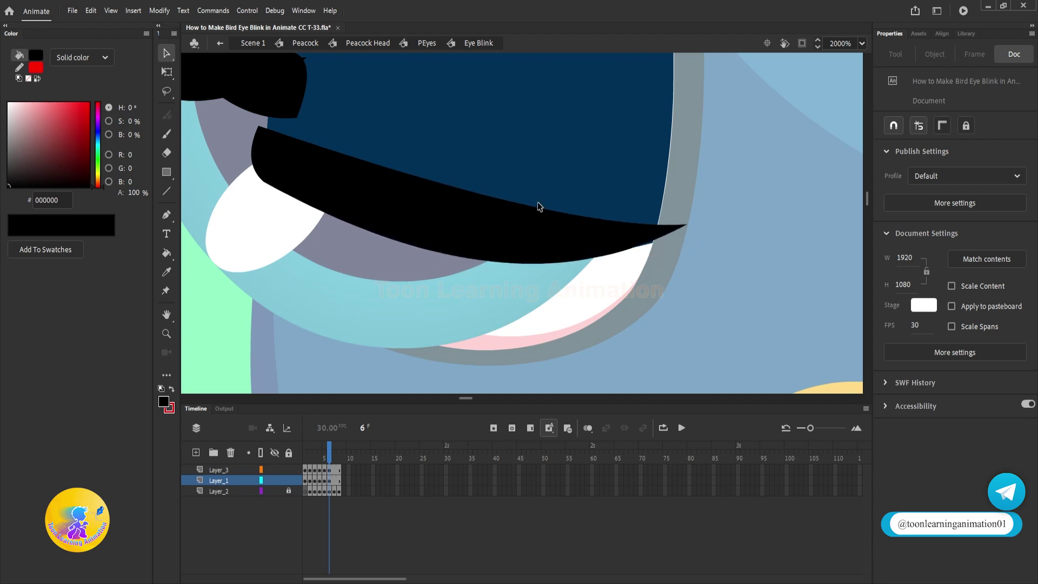
pyautogui.scroll(-2, 519, 249)
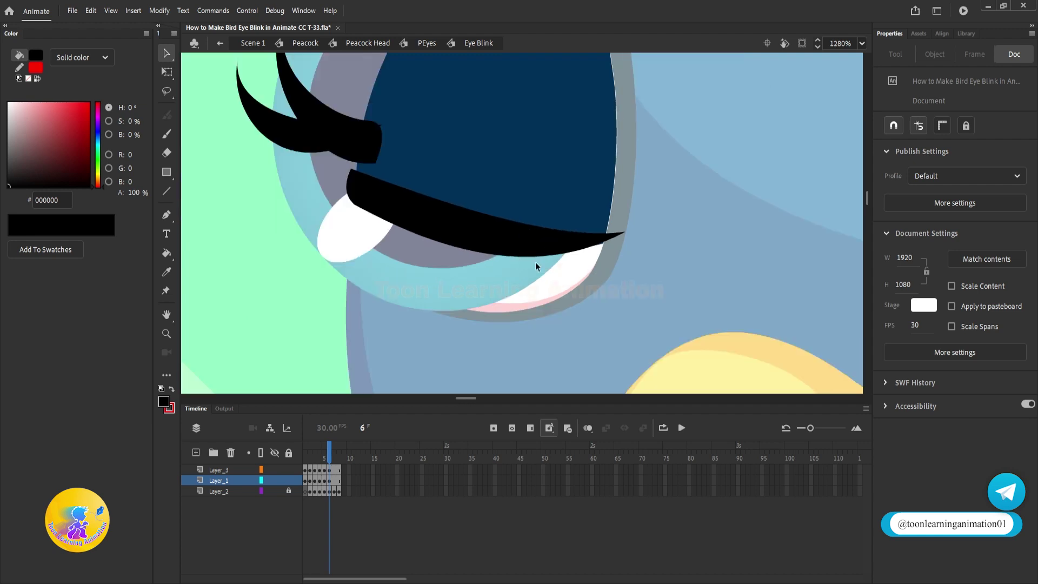
# - Move both lashes down onto the lash-side end of the frame 6 lid arc
pyautogui.moveTo(399, 169); pyautogui.dragTo(419, 219)
pyautogui.click(328, 182)
pyautogui.click(304, 157)
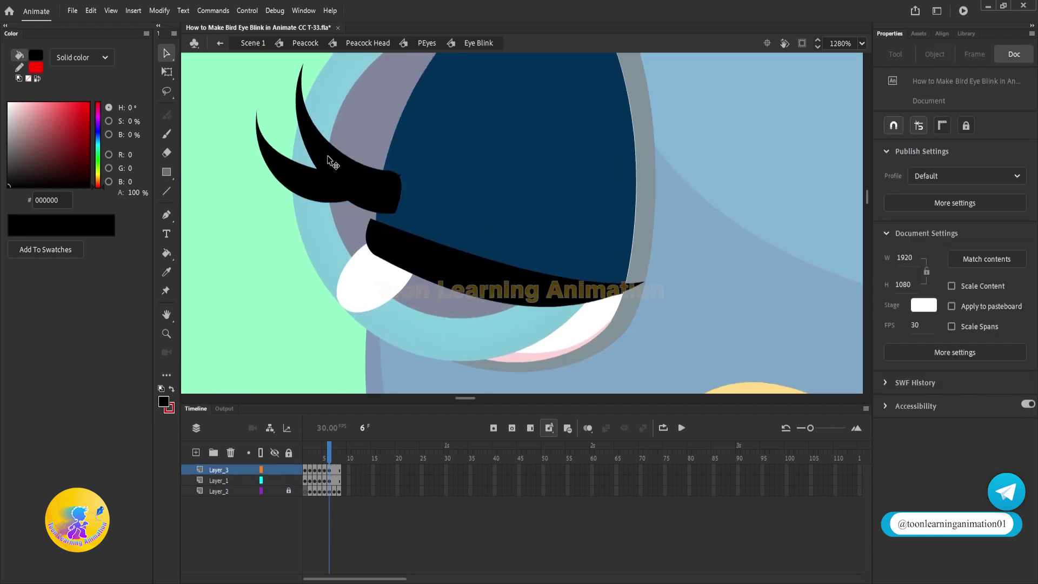
pyautogui.click(326, 154)
pyautogui.moveTo(281, 172)
pyautogui.mouseDown()
pyautogui.moveTo(358, 170)
pyautogui.moveTo(359, 229)
pyautogui.moveTo(301, 224)
pyautogui.mouseUp()
pyautogui.click(324, 266)
# - Rotate the lower lash in frame 6 clockwise with Free Transform so its tip sits closer to the upper lash
pyautogui.press('q')
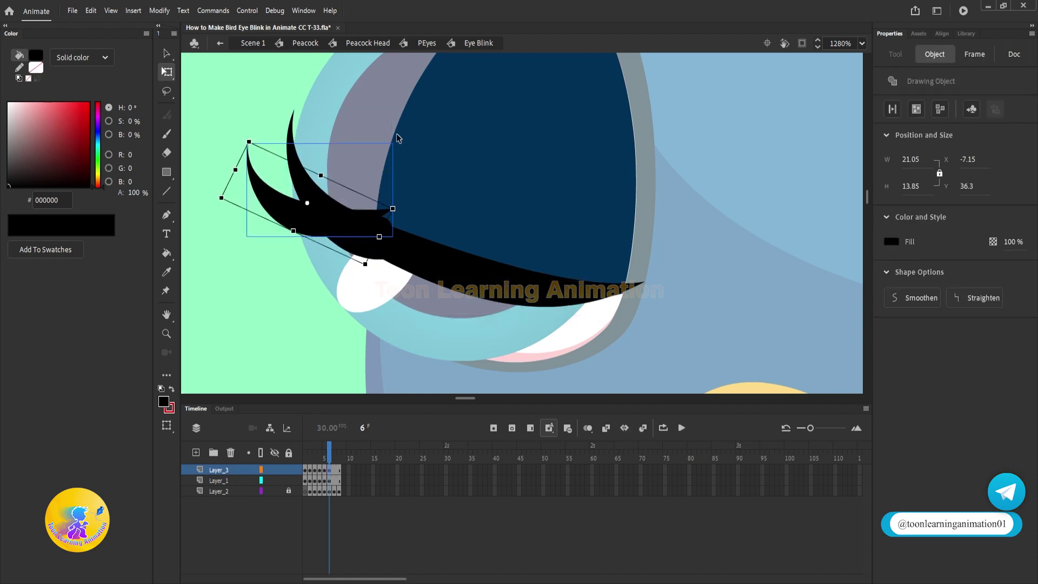
pyautogui.moveTo(403, 211); pyautogui.dragTo(379, 239)
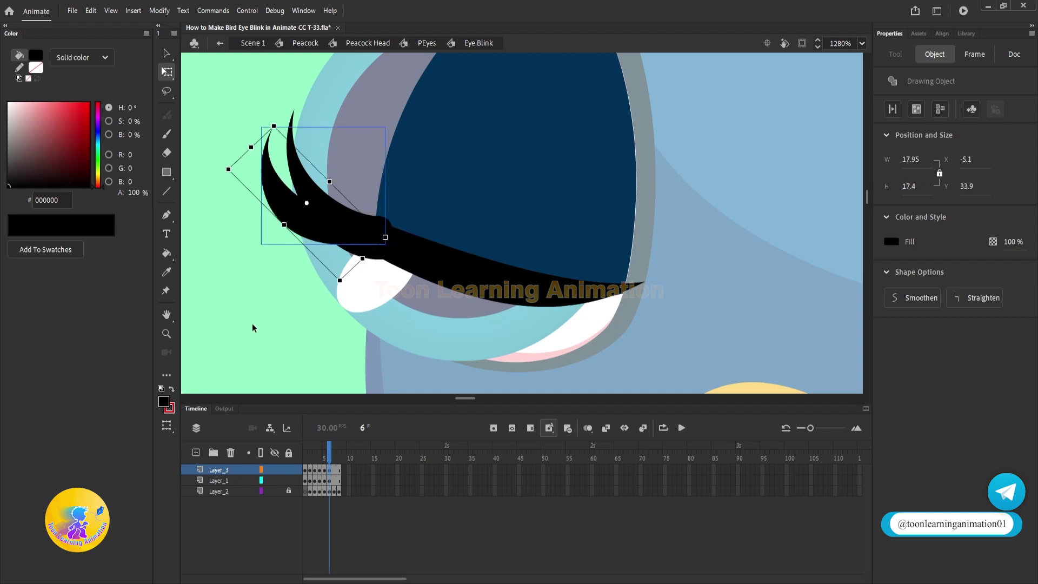
pyautogui.click(340, 258)
pyautogui.press('v')
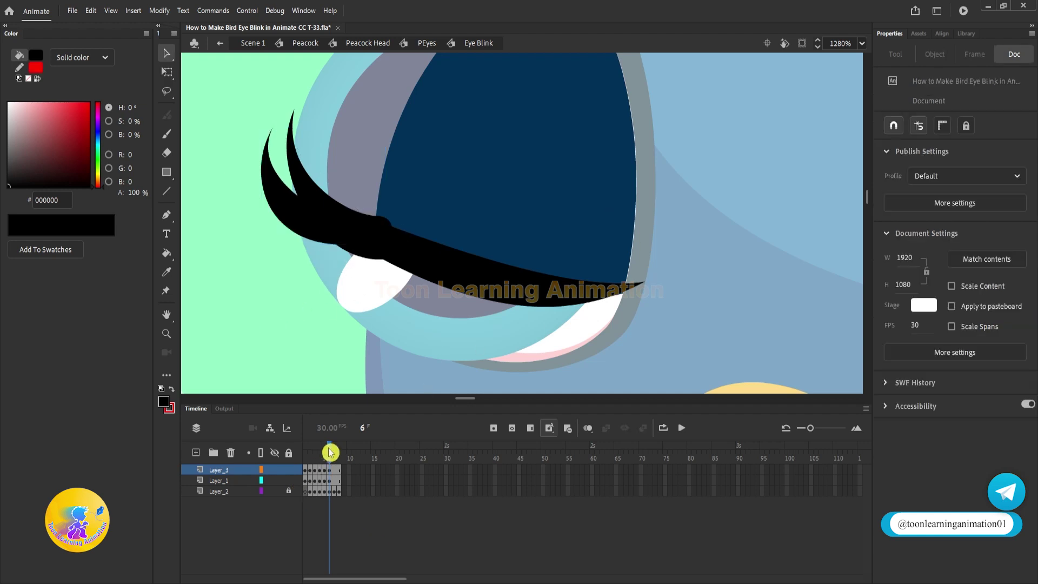
# - Pull in the upper lash's base corner inside its group so the lash blends smoothly into the frame 6 lid arc
pyautogui.scroll(2, 391, 235)
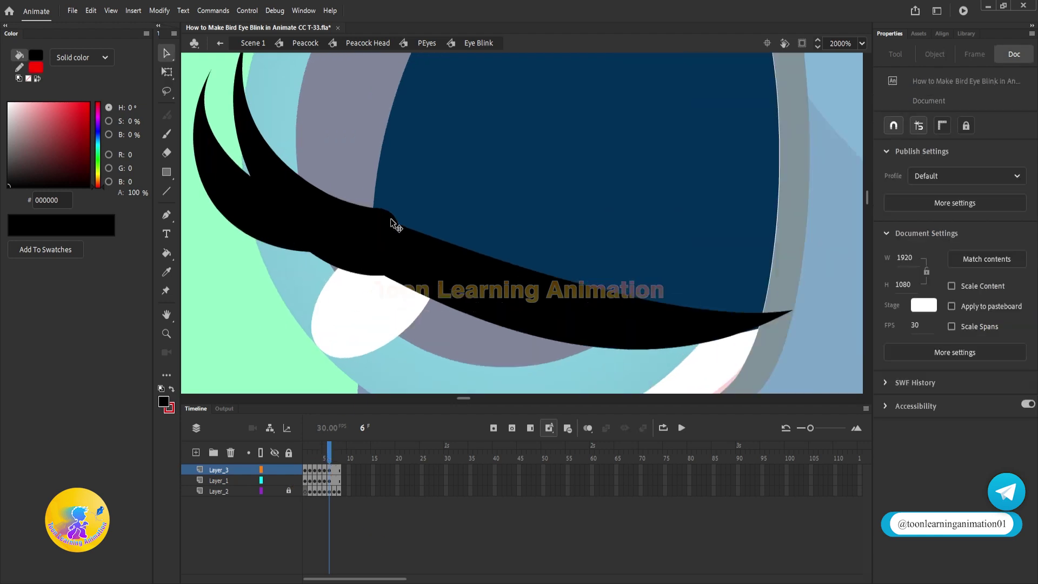
pyautogui.doubleClick(389, 215)
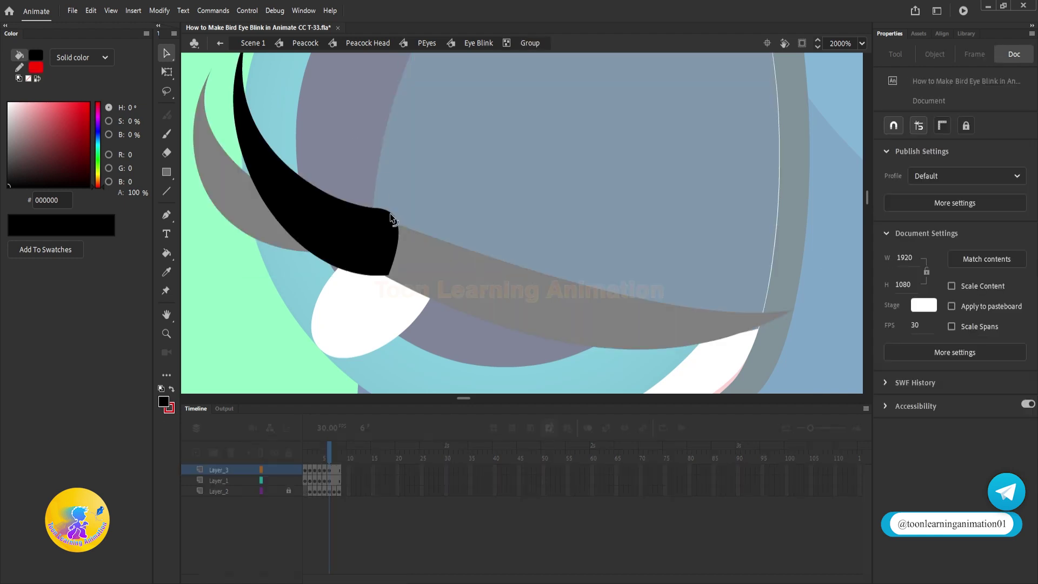
pyautogui.moveTo(390, 214); pyautogui.dragTo(374, 207)
pyautogui.doubleClick(329, 154)
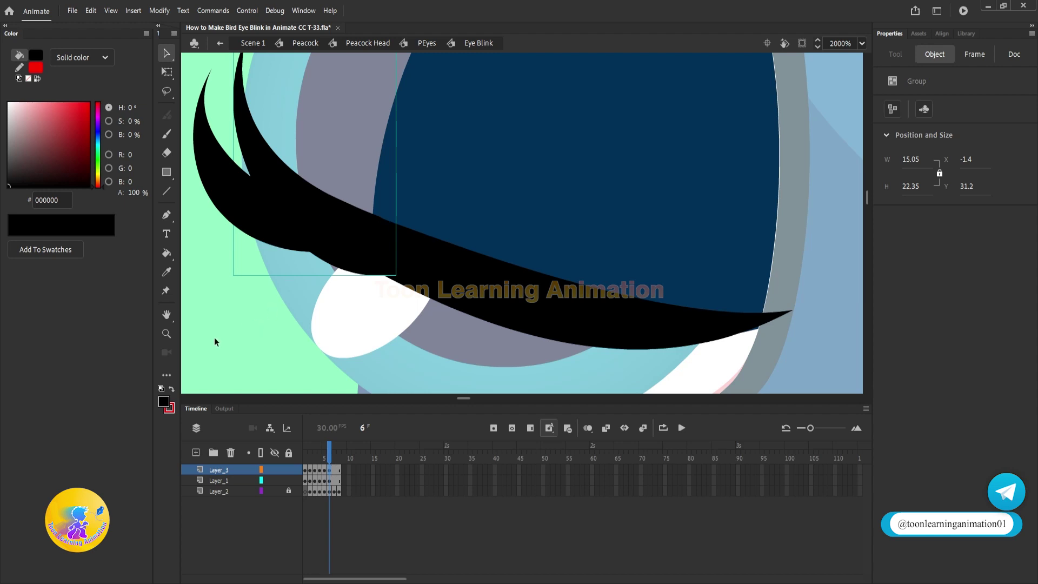
pyautogui.click(239, 338)
pyautogui.scroll(-3, 397, 239)
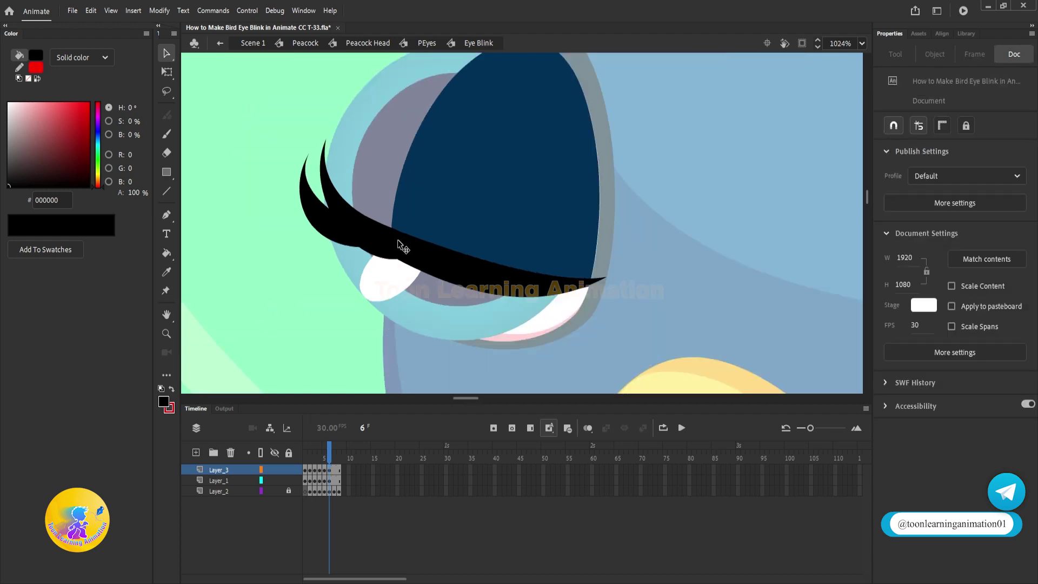
# - Insert keyframes at frame 7 on Layer_3 and Layer_1 and move the lid arc down to the eyelid's lower edge
pyautogui.click(334, 469)
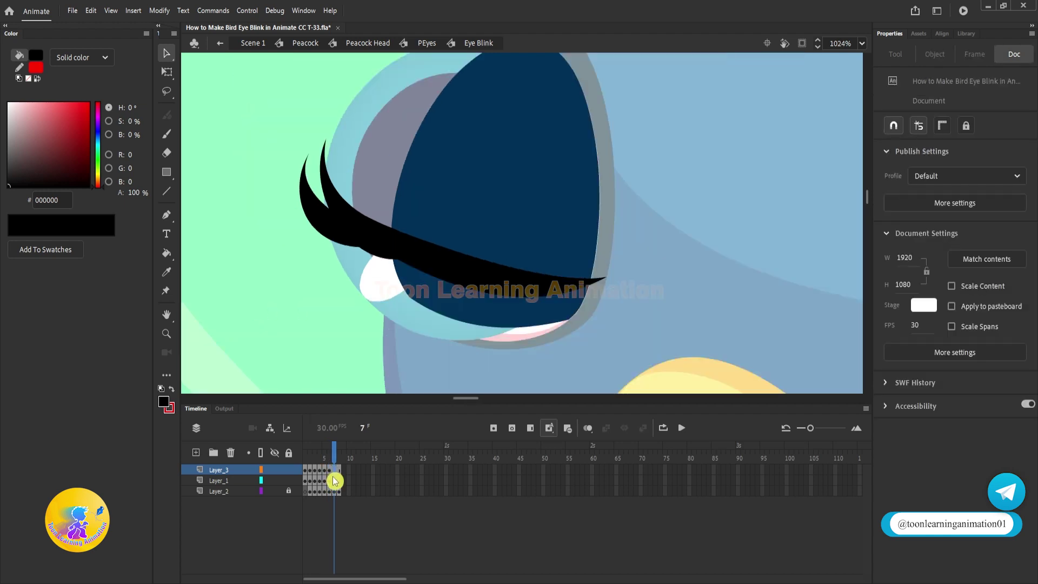
pyautogui.click(636, 277)
pyautogui.scroll(1, 513, 280)
pyautogui.moveTo(487, 293); pyautogui.dragTo(488, 330)
pyautogui.click(744, 300)
pyautogui.scroll(2, 643, 352)
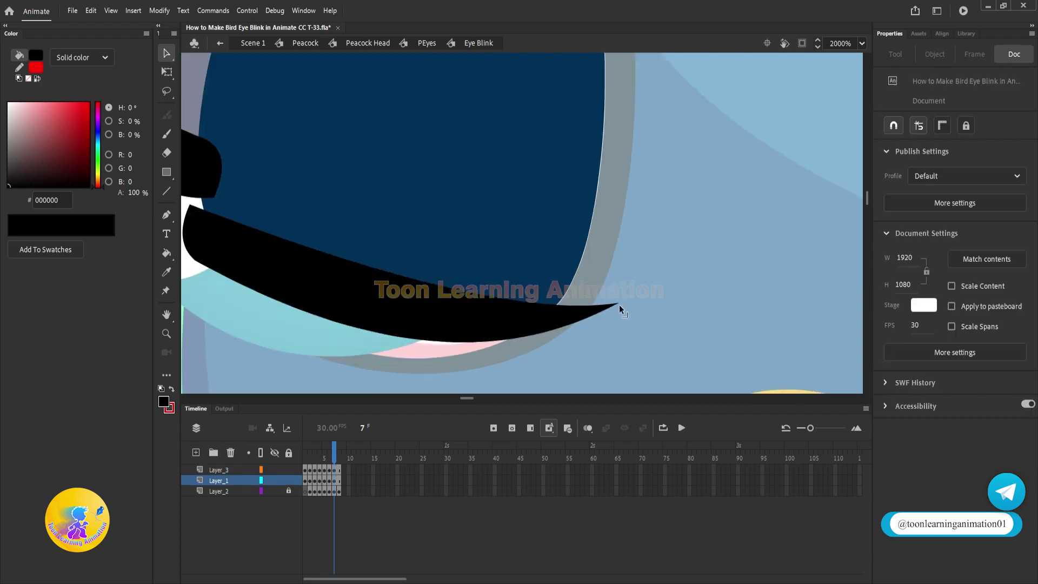
# - Raise the frame 7 arc's pointed tip along the eye's rim and bend its lower edge down over the eyelid's edge
pyautogui.moveTo(619, 304); pyautogui.dragTo(609, 263)
pyautogui.click(558, 299)
pyautogui.click(560, 322)
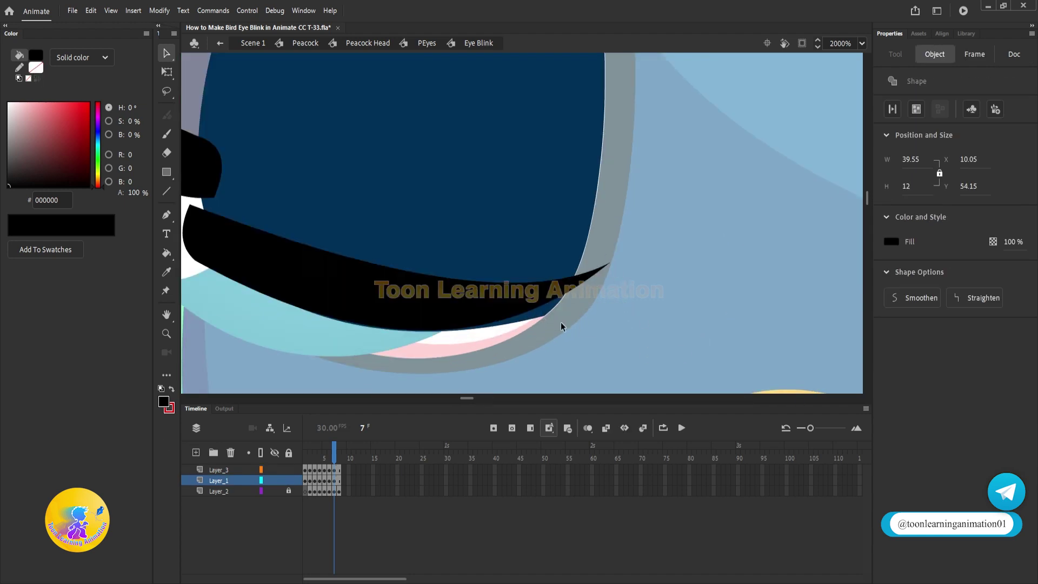
pyautogui.moveTo(521, 315); pyautogui.dragTo(634, 339)
pyautogui.moveTo(474, 328); pyautogui.dragTo(475, 337)
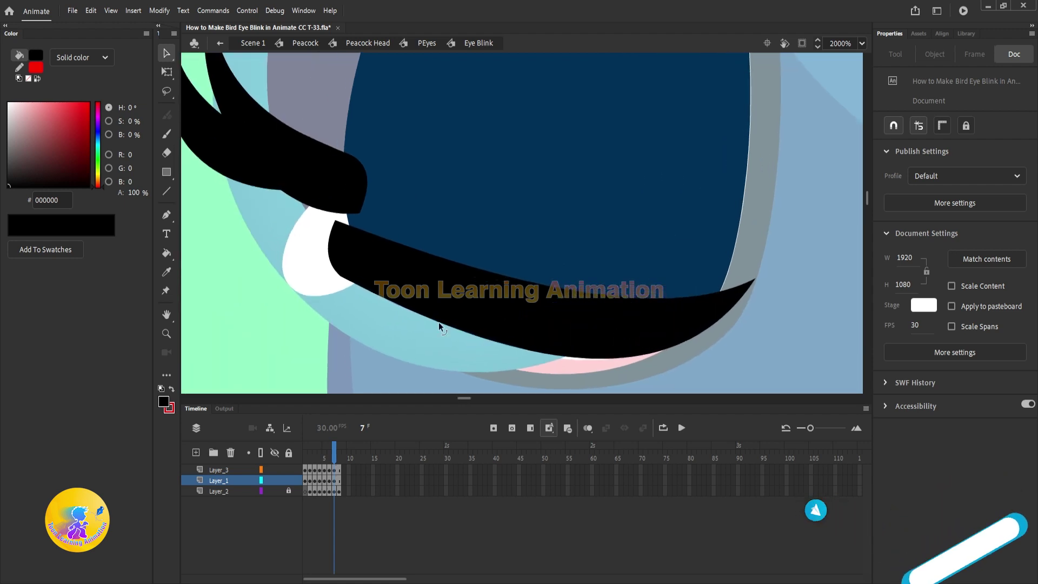
# - Pull the frame 7 lid arc's upper outer corner toward the lash base and lower the lashes onto the arc
pyautogui.moveTo(334, 221); pyautogui.dragTo(346, 215)
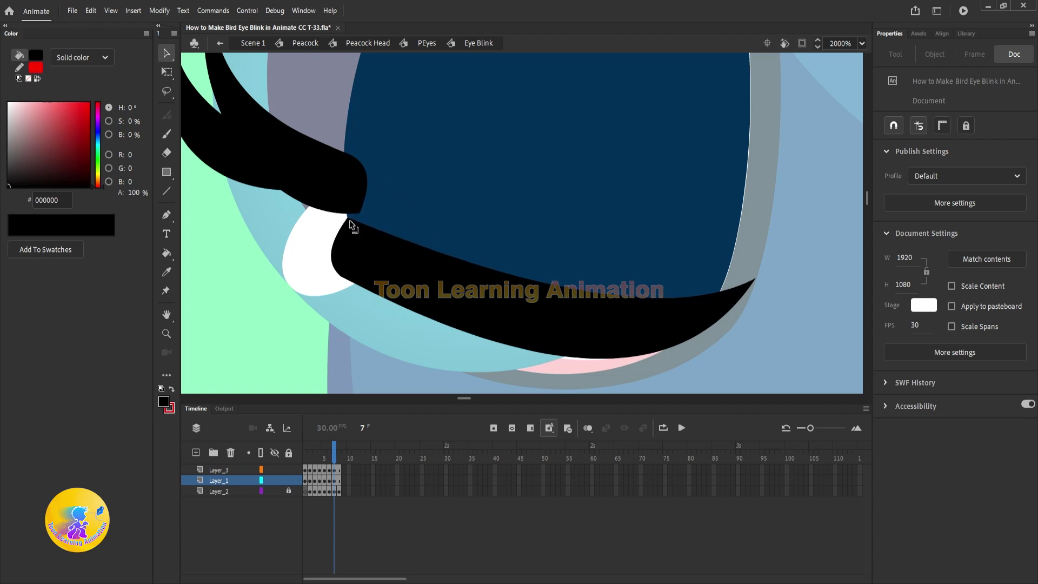
pyautogui.click(332, 196)
pyautogui.moveTo(274, 169); pyautogui.dragTo(292, 243)
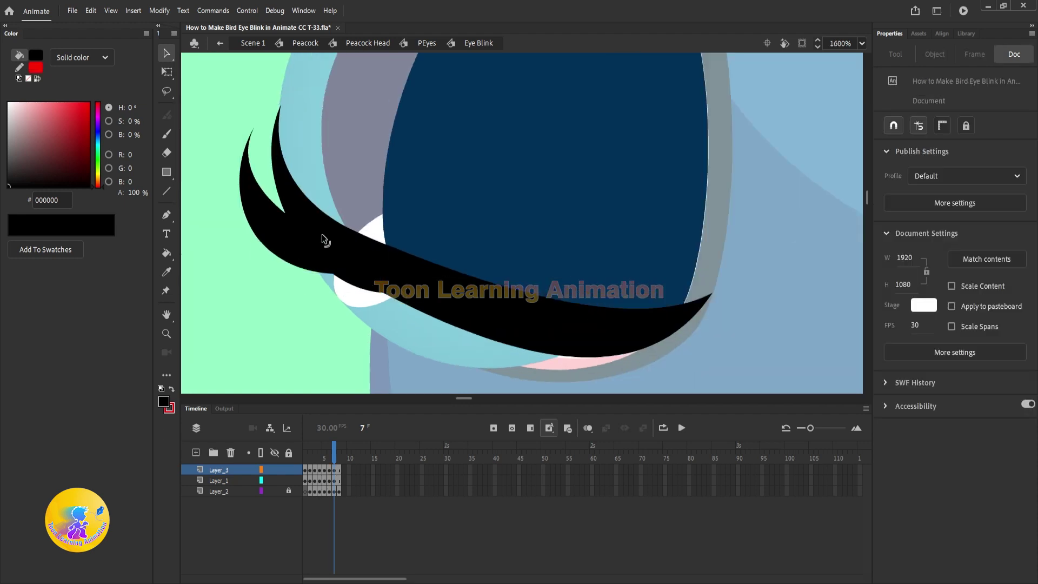
# - Reposition and rotate the two lashes individually in frame 7 so their bases overlap the arc and their tips sit close together
pyautogui.click(339, 244)
pyautogui.moveTo(335, 239); pyautogui.dragTo(335, 245)
pyautogui.moveTo(263, 223); pyautogui.dragTo(267, 212)
pyautogui.keyDown('shift'); pyautogui.click(357, 274); pyautogui.keyUp('shift')
pyautogui.moveTo(361, 277); pyautogui.dragTo(362, 268)
pyautogui.click(299, 286)
pyautogui.click(265, 203)
pyautogui.press('q')
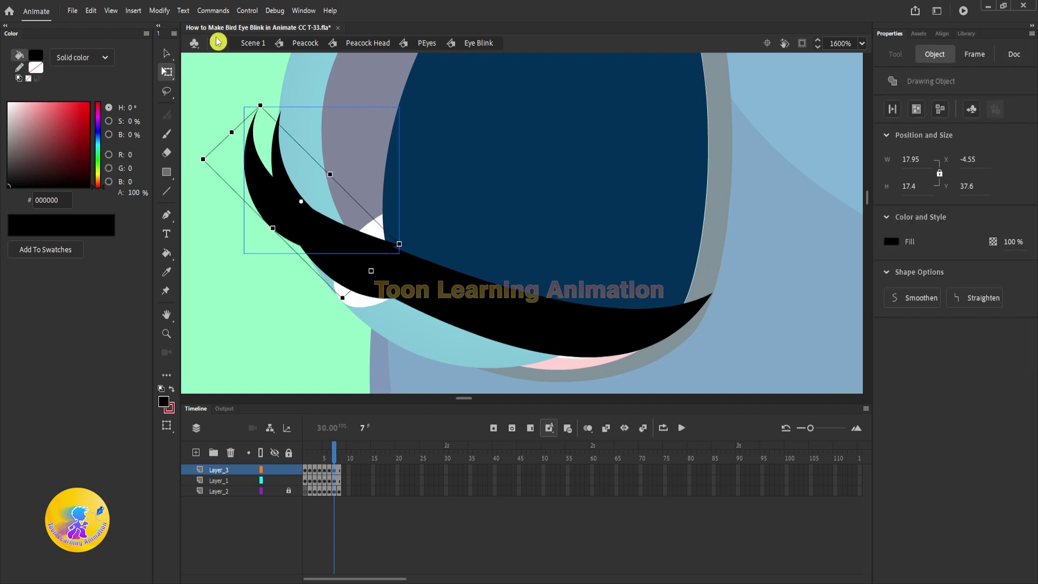
pyautogui.moveTo(258, 102); pyautogui.dragTo(272, 96)
pyautogui.click(362, 325)
# - Select both frame 7 lashes together and nudge them slightly up so their bases blend into the lid arc
pyautogui.click(350, 274)
pyautogui.keyDown('shift'); pyautogui.click(260, 164); pyautogui.keyUp('shift')
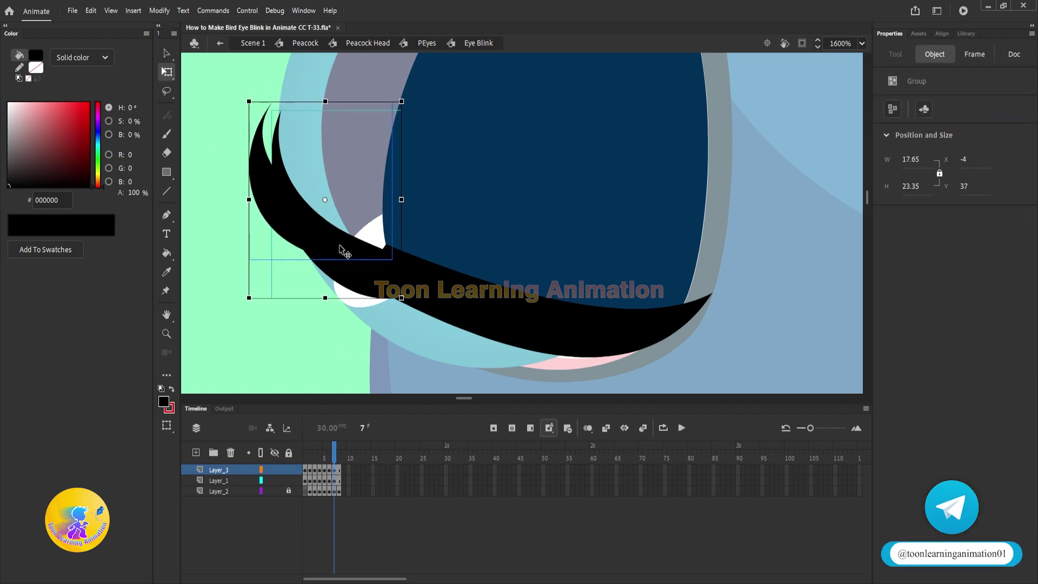
pyautogui.hotkey('ctrl', '=')
pyautogui.moveTo(347, 334); pyautogui.dragTo(514, 274)
pyautogui.moveTo(524, 236); pyautogui.dragTo(522, 229)
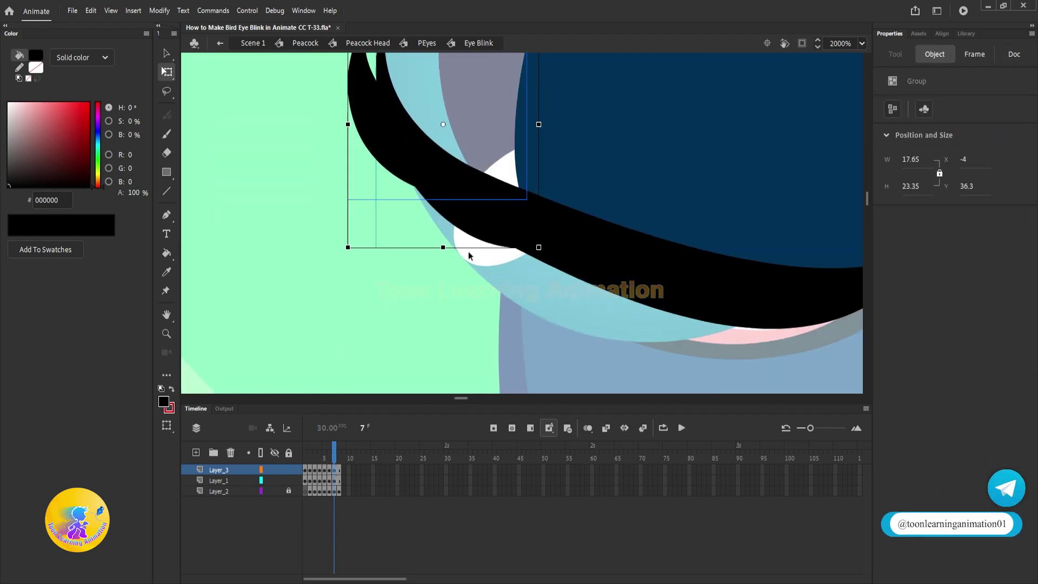
pyautogui.hotkey('ctrl', '-')
pyautogui.hotkey('ctrl', '-')
pyautogui.hotkey('ctrl', '-')
pyautogui.moveTo(657, 233); pyautogui.dragTo(480, 266)
pyautogui.click(701, 268)
# - Insert keyframes at frame 8 on Layer_3 and Layer_1 and move the lid arc down over the closed eyelid's lower edge
pyautogui.click(336, 463)
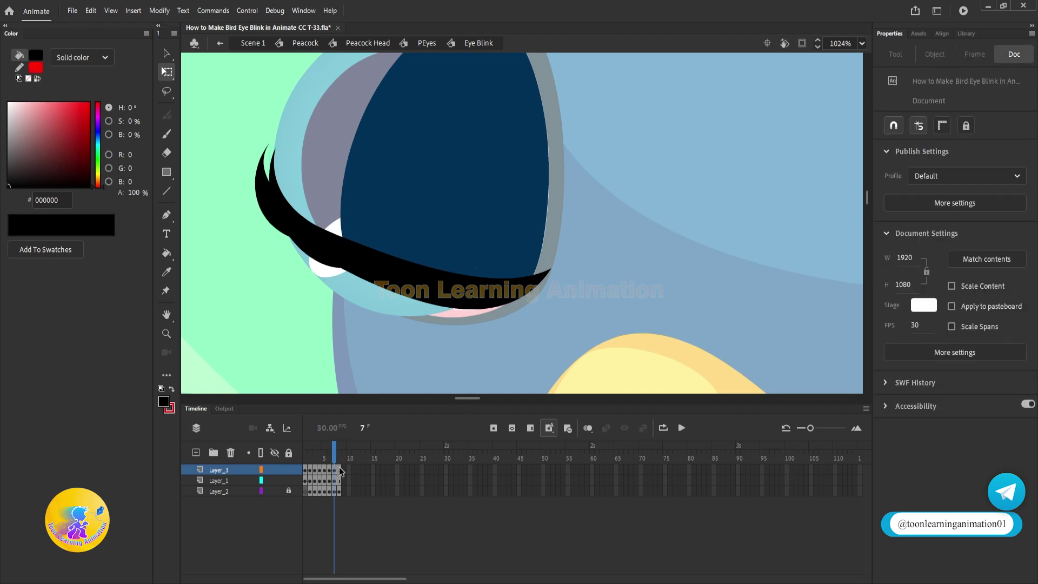
pyautogui.click(339, 475)
pyautogui.click(340, 480)
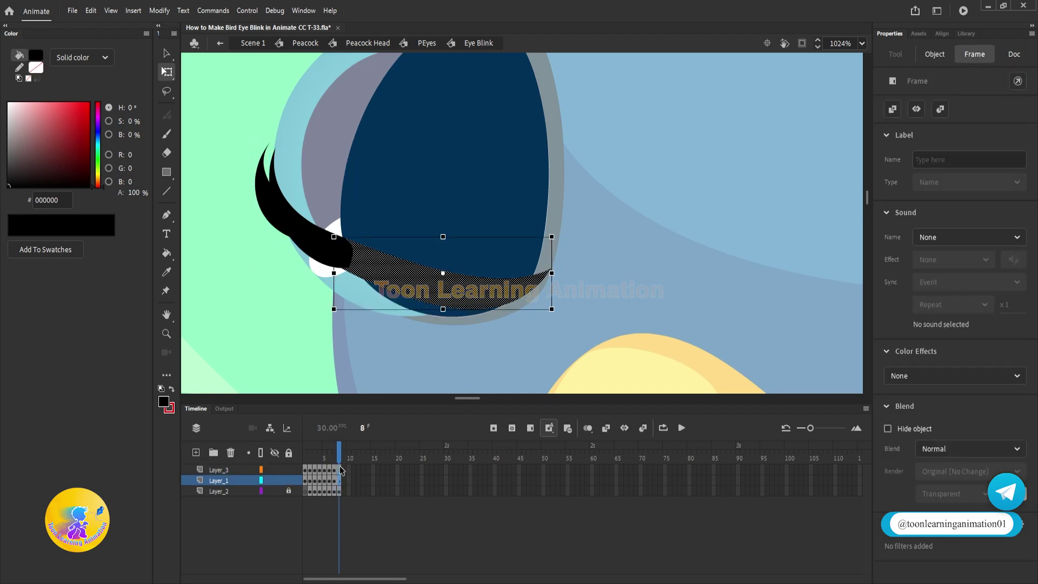
pyautogui.moveTo(339, 471); pyautogui.dragTo(341, 481)
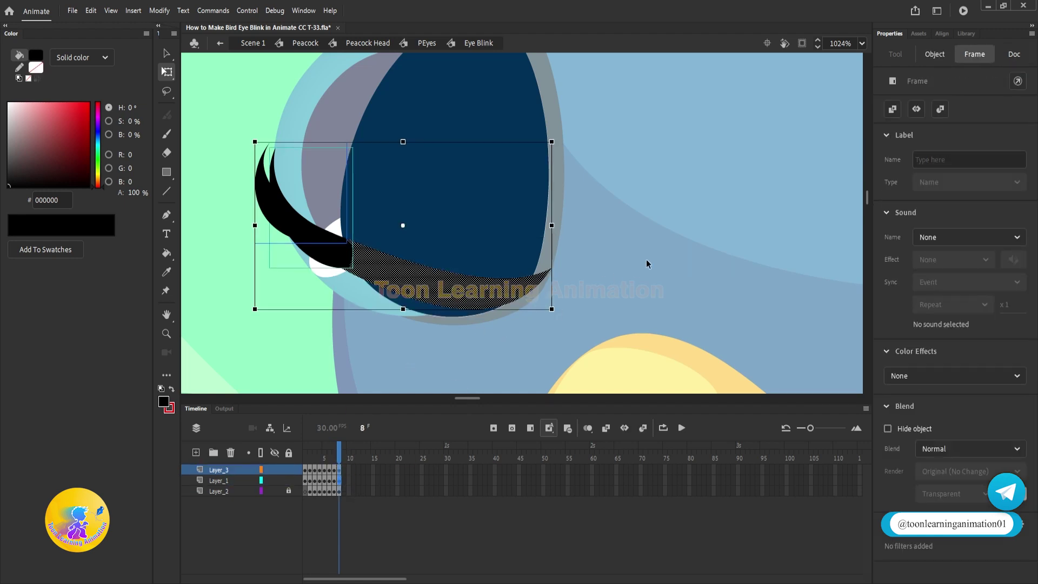
pyautogui.click(646, 261)
pyautogui.scroll(2, 404, 312)
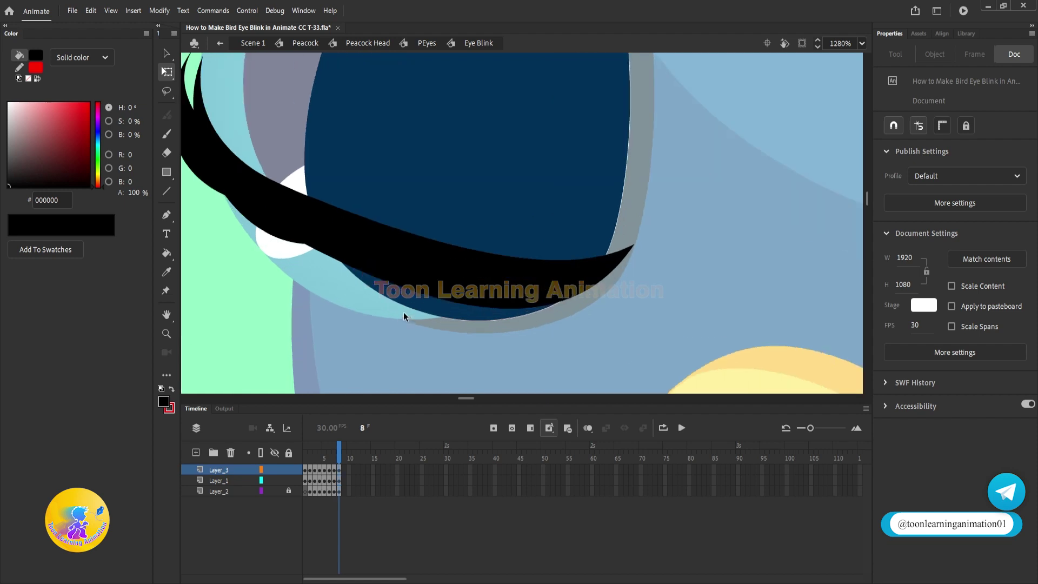
pyautogui.click(455, 285)
pyautogui.moveTo(477, 286); pyautogui.dragTo(476, 308)
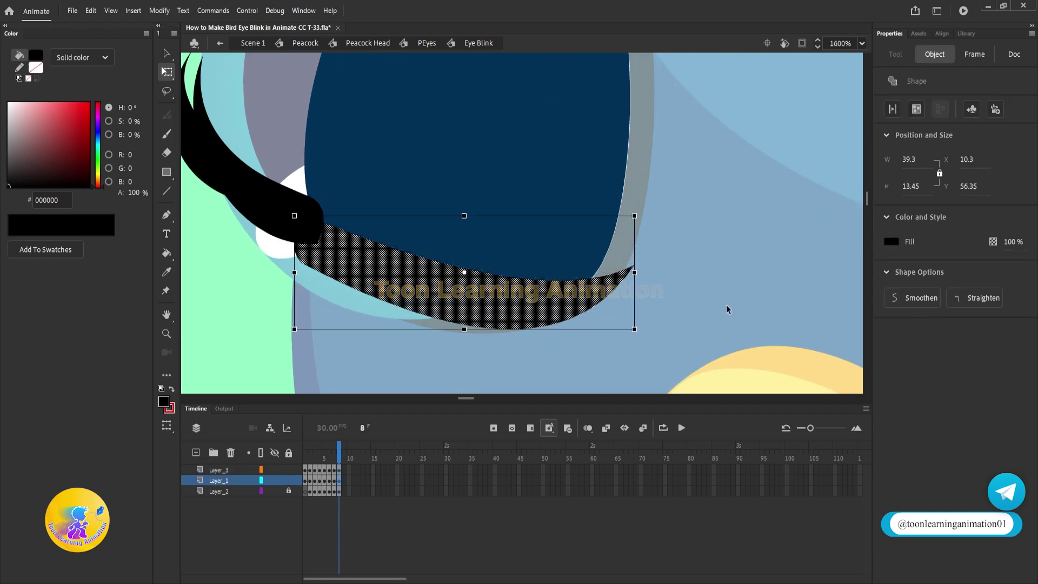
# - Raise the frame 8 arc's pointed tip along the eye's rim and bend its lower and upper edges down to follow the eyelid
pyautogui.click(631, 266)
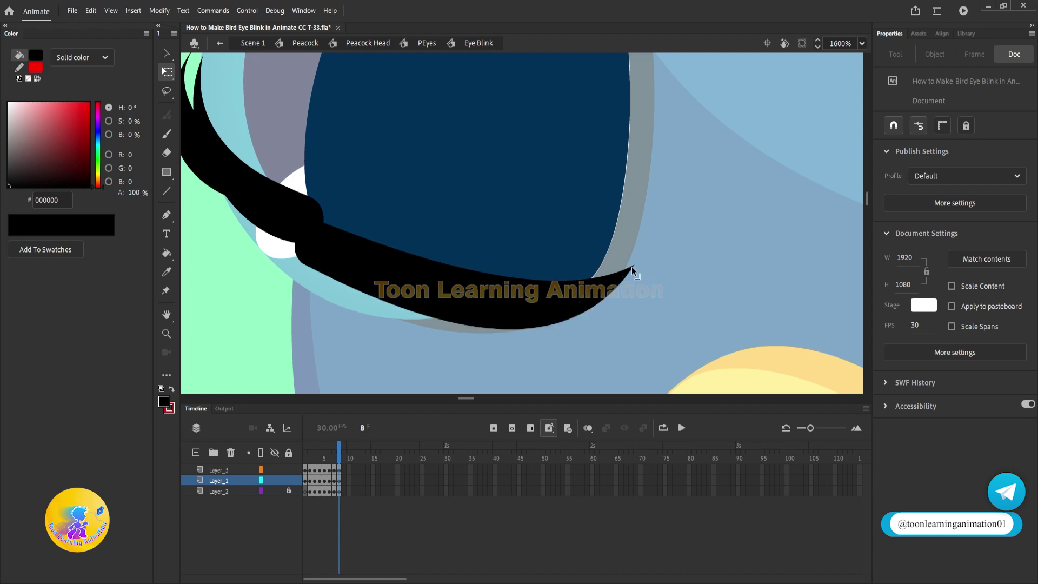
pyautogui.moveTo(633, 265); pyautogui.dragTo(635, 174)
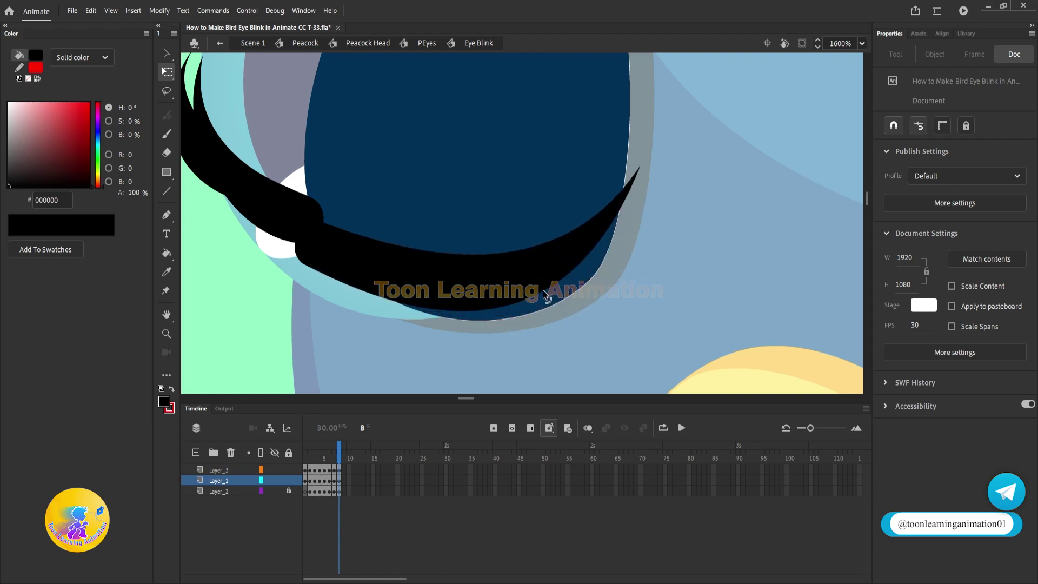
pyautogui.moveTo(545, 296); pyautogui.dragTo(572, 307)
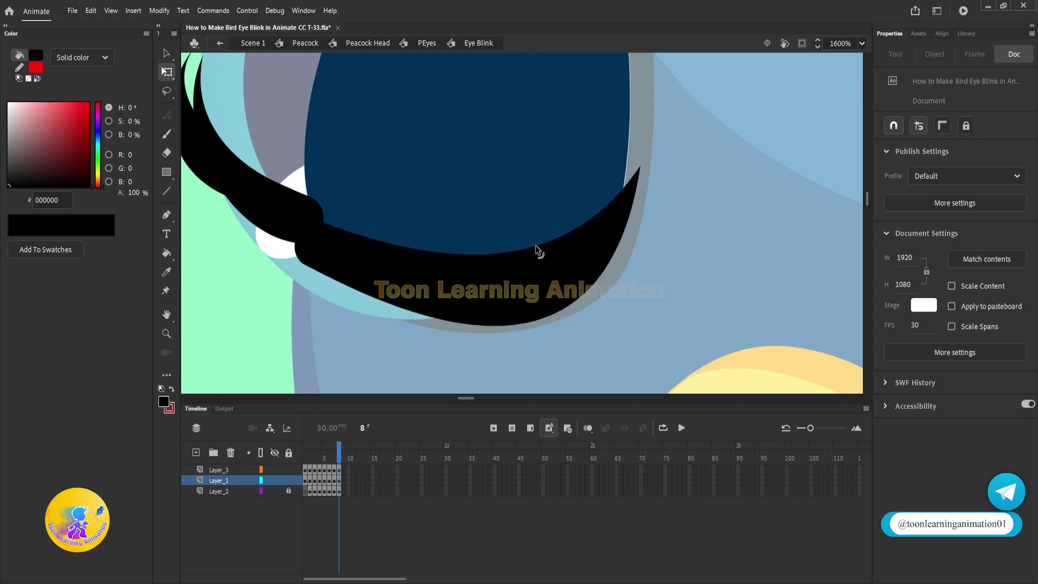
pyautogui.moveTo(535, 246); pyautogui.dragTo(544, 275)
# - Rotate both frame 8 lashes clockwise and place their bases over the outer end of the lid arc
pyautogui.moveTo(313, 290); pyautogui.dragTo(405, 318)
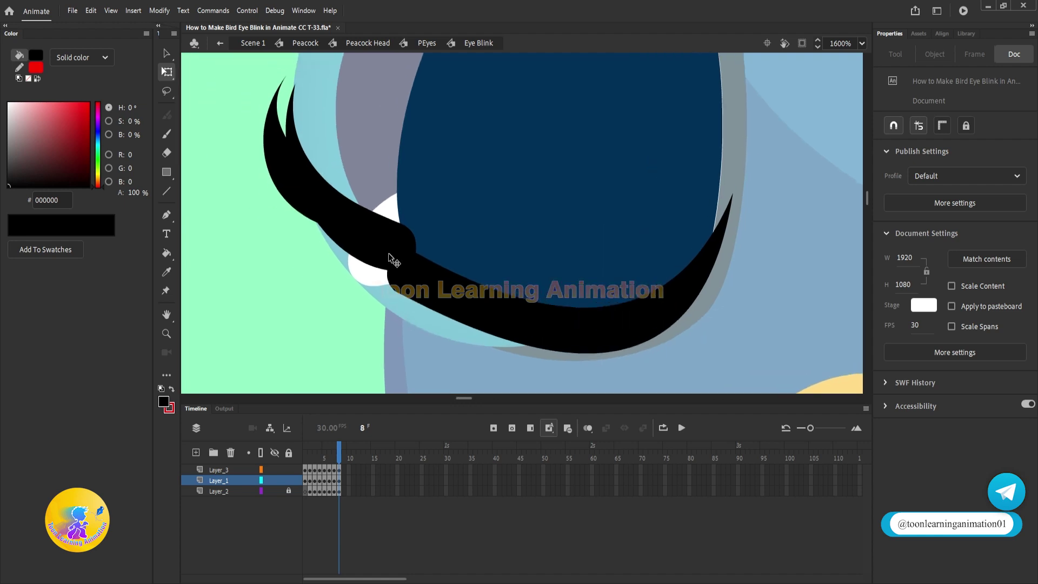
pyautogui.click(373, 253)
pyautogui.moveTo(373, 252); pyautogui.dragTo(382, 274)
pyautogui.moveTo(379, 230)
pyautogui.mouseDown()
pyautogui.moveTo(419, 261)
pyautogui.moveTo(368, 300)
pyautogui.mouseUp()
pyautogui.moveTo(334, 254); pyautogui.dragTo(373, 232)
pyautogui.moveTo(412, 270)
pyautogui.mouseDown()
pyautogui.moveTo(457, 254)
pyautogui.moveTo(438, 272)
pyautogui.mouseUp()
pyautogui.click(411, 299)
pyautogui.click(331, 235)
pyautogui.click(283, 115)
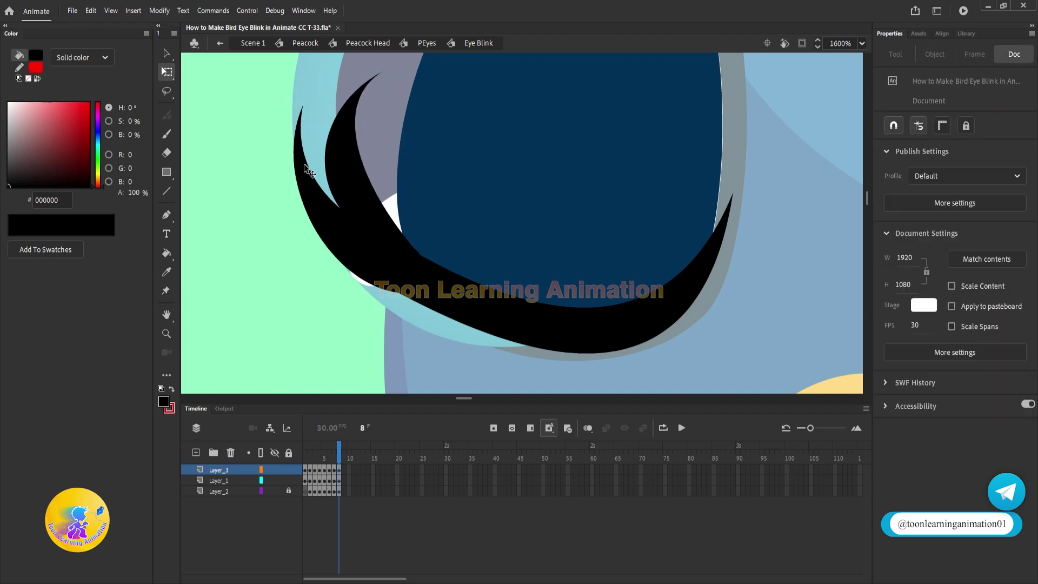
# - Rotate each frame 8 lash counterclockwise on its own and lower it so the pair fans out from the lid arc
pyautogui.click(306, 168)
pyautogui.moveTo(291, 101); pyautogui.dragTo(273, 118)
pyautogui.moveTo(352, 241); pyautogui.dragTo(347, 255)
pyautogui.click(364, 200)
pyautogui.moveTo(392, 67); pyautogui.dragTo(368, 64)
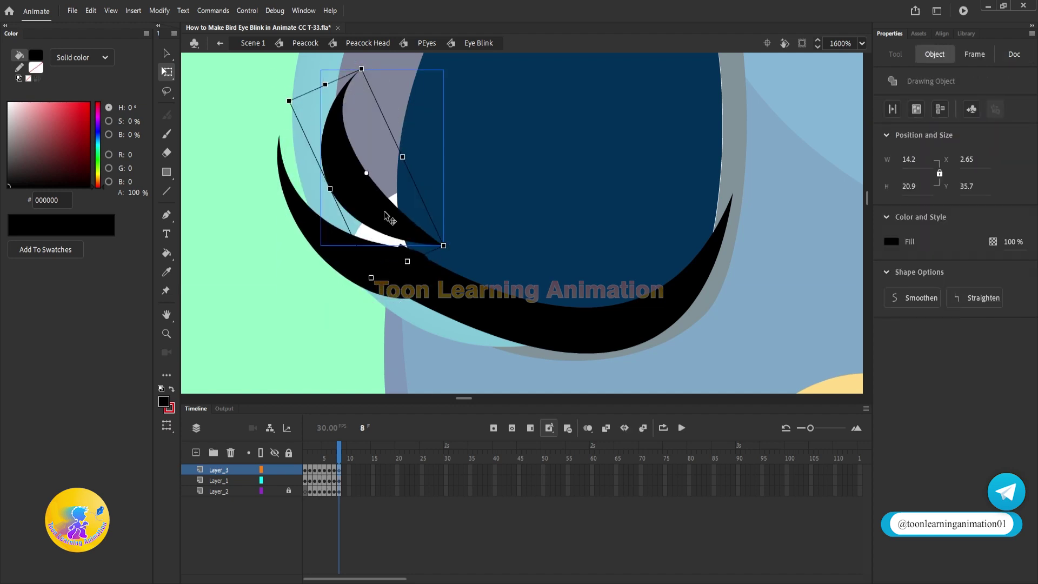
pyautogui.moveTo(385, 213); pyautogui.dragTo(374, 231)
pyautogui.click(689, 281)
pyautogui.moveTo(800, 247); pyautogui.dragTo(720, 255)
# - Return to frame 7, raise the arc's pointed tip higher along the rim, and bend its lower and upper edges down
pyautogui.click(343, 457)
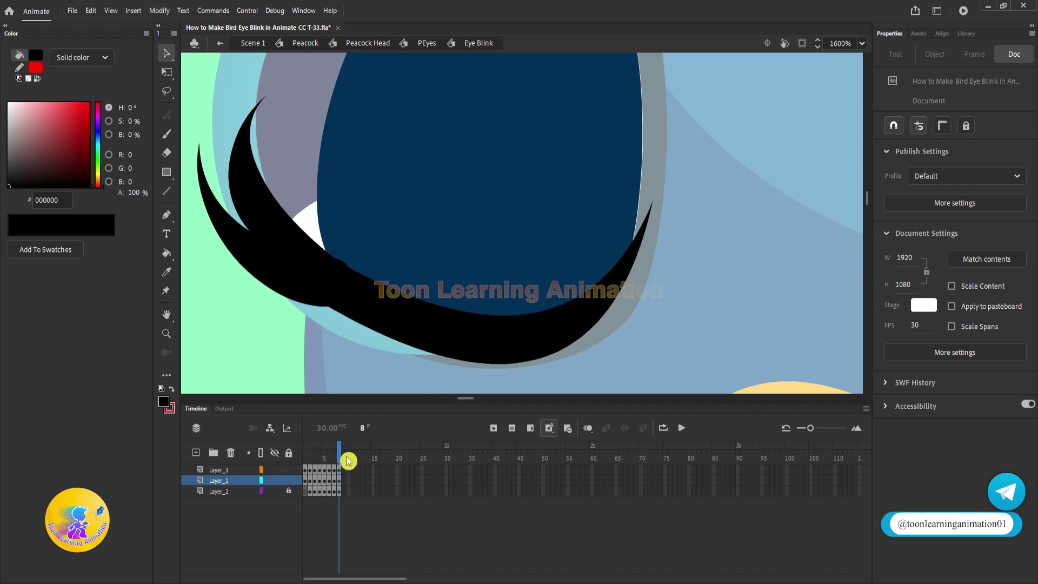
pyautogui.moveTo(347, 458); pyautogui.dragTo(338, 482)
pyautogui.scroll(-5, 471, 266)
pyautogui.scroll(5, 532, 276)
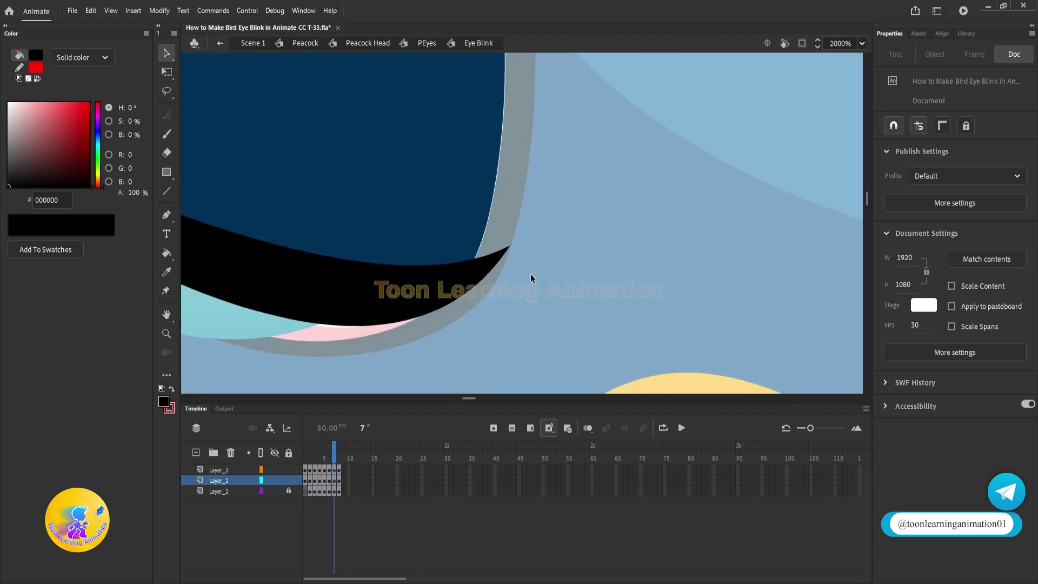
pyautogui.moveTo(511, 246); pyautogui.dragTo(516, 173)
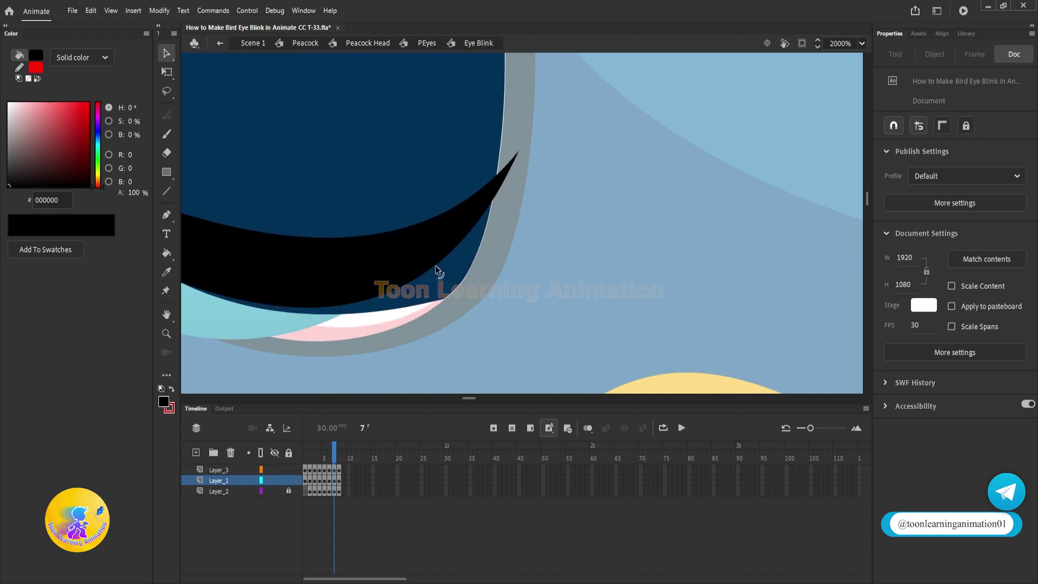
pyautogui.moveTo(436, 265); pyautogui.dragTo(476, 299)
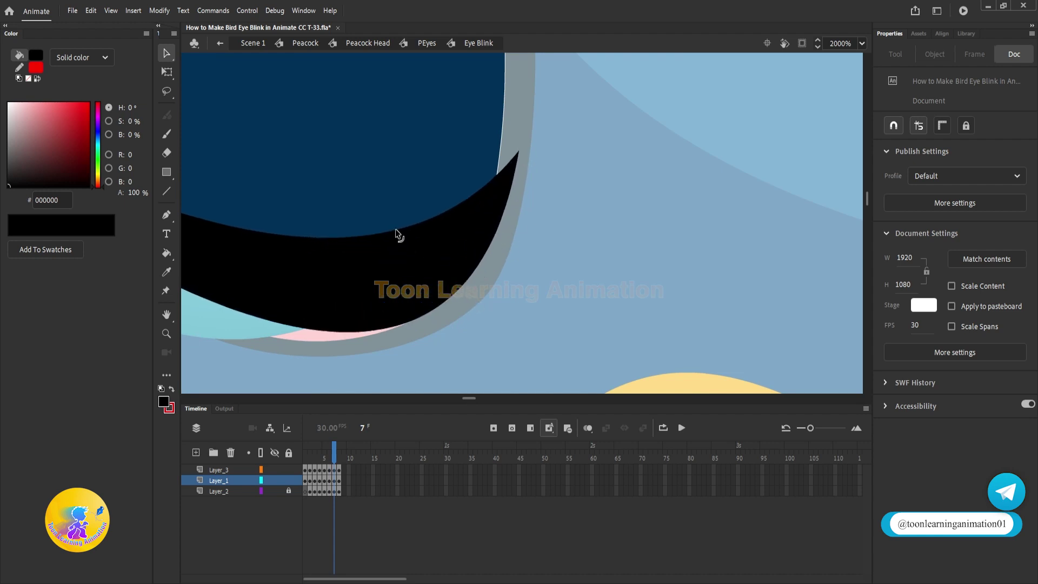
pyautogui.moveTo(395, 228); pyautogui.dragTo(410, 262)
pyautogui.scroll(-1, 430, 277)
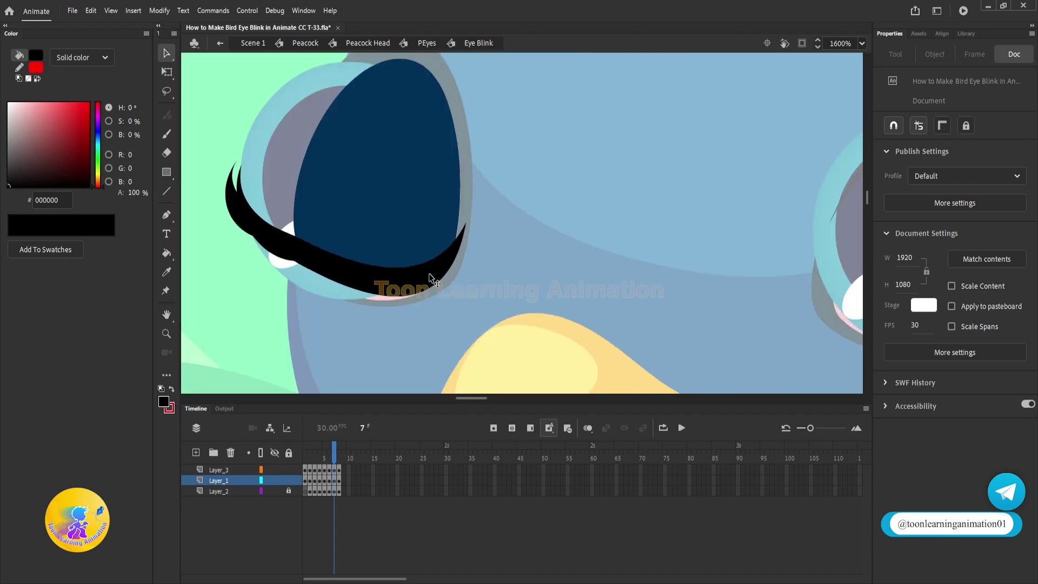
# - Scrub between frames 5 and 8 to compare the lid arc's shape, ending on frame 6
pyautogui.click(341, 456)
pyautogui.moveTo(325, 456); pyautogui.dragTo(324, 453)
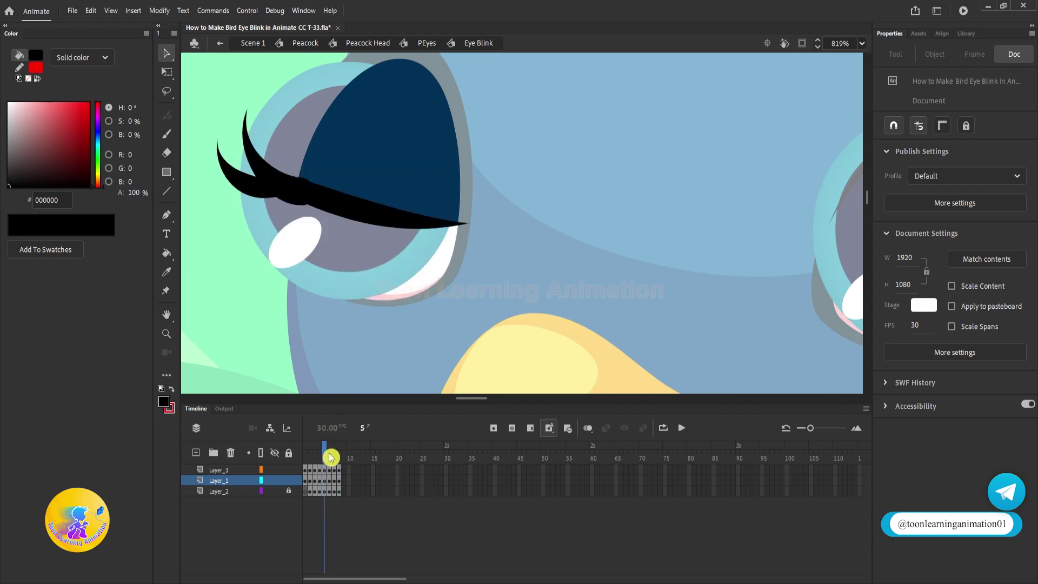
pyautogui.click(335, 458)
pyautogui.click(329, 457)
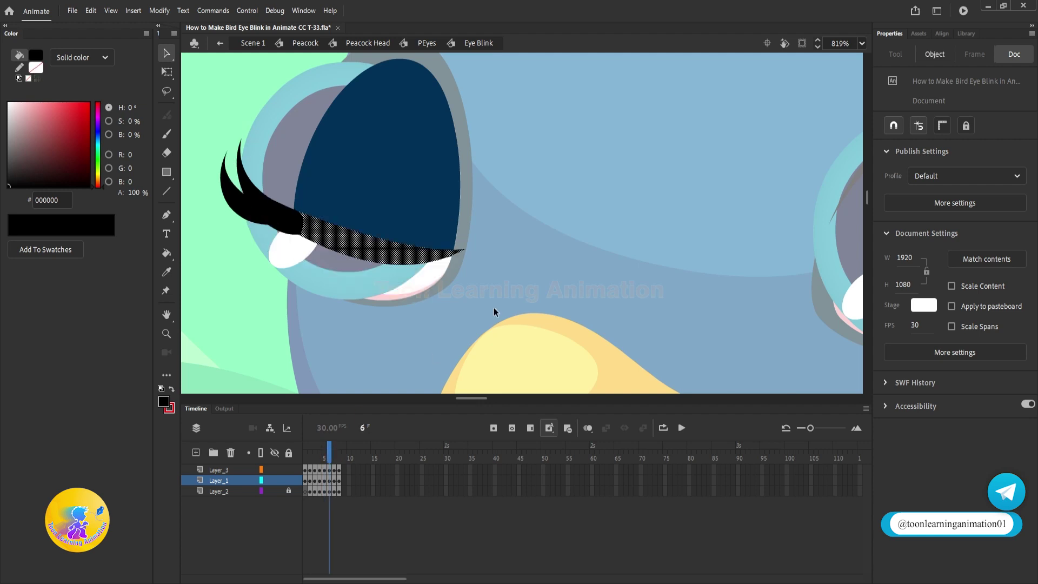
# - On frame 6, pull the black lash line's tapered tip up along the eye's edge and bend its upper edge into a downward curve
pyautogui.scroll(3, 494, 307)
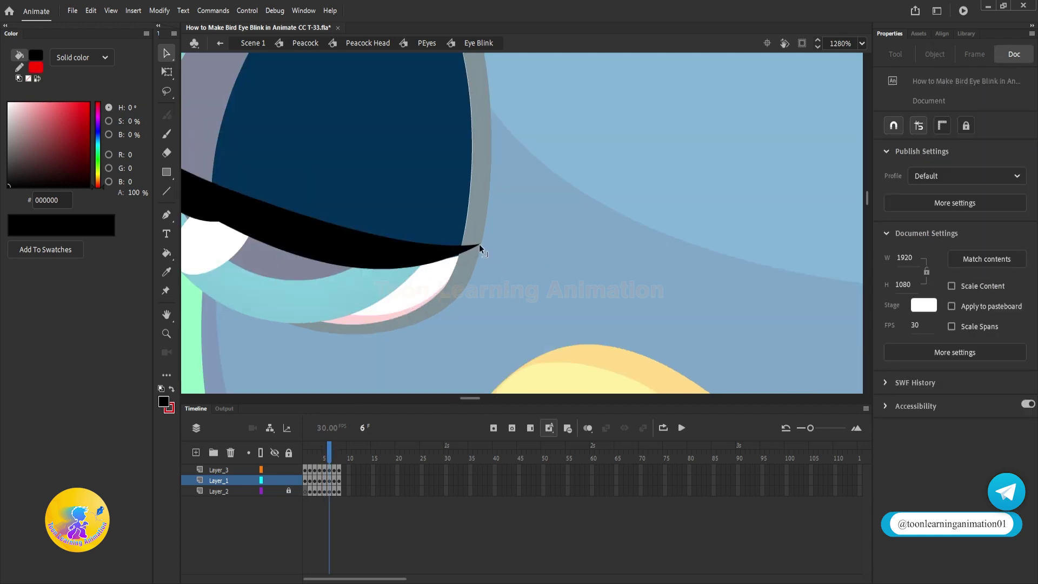
pyautogui.moveTo(478, 246); pyautogui.dragTo(485, 190)
pyautogui.moveTo(429, 232); pyautogui.dragTo(492, 257)
pyautogui.hotkey('ctrl', 'z')
pyautogui.click(506, 264)
pyautogui.moveTo(413, 220); pyautogui.dragTo(427, 240)
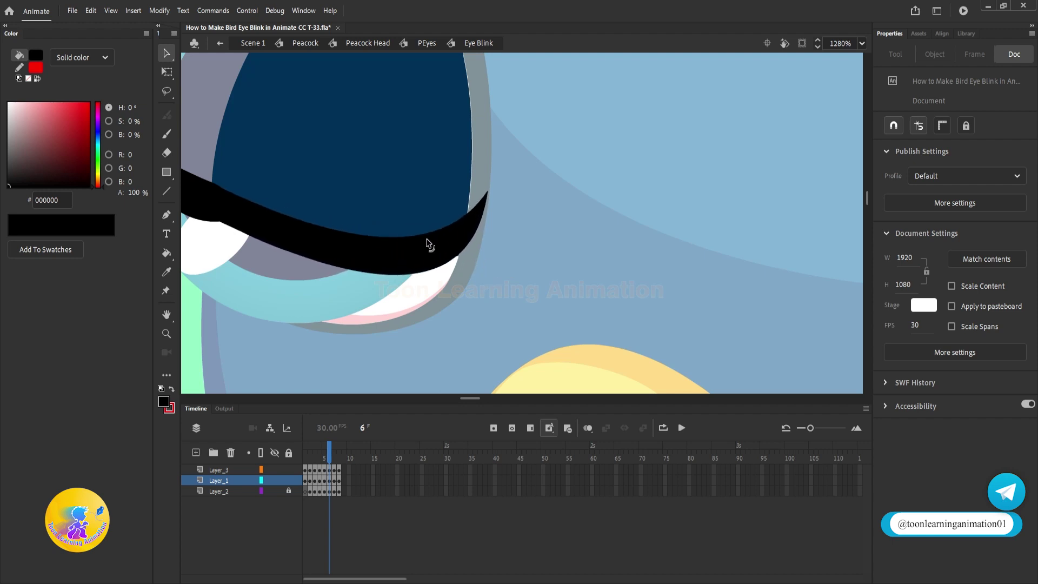
pyautogui.scroll(-1, 514, 289)
# - On frames 7 and 8, bend the lash line's upper edge slightly downward to refine its curve
pyautogui.moveTo(334, 458)
pyautogui.mouseDown()
pyautogui.moveTo(316, 462)
pyautogui.moveTo(331, 469)
pyautogui.mouseUp()
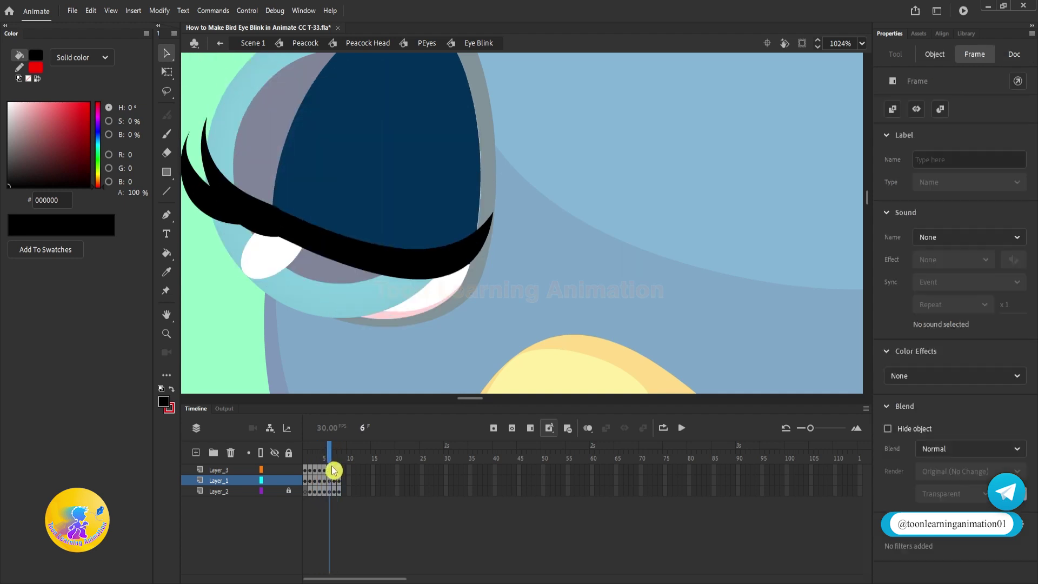
pyautogui.click(331, 459)
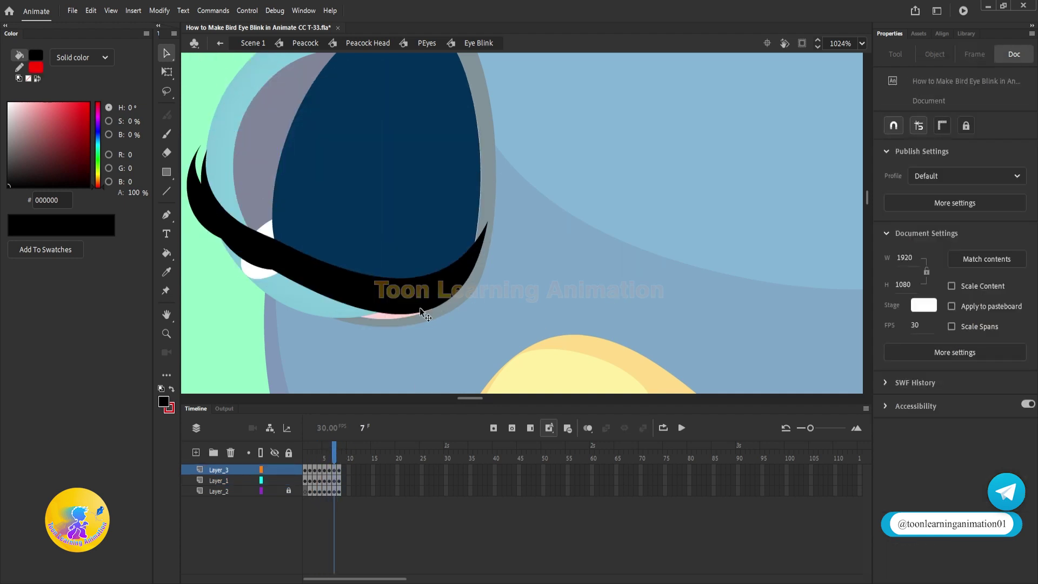
pyautogui.moveTo(420, 277); pyautogui.dragTo(421, 285)
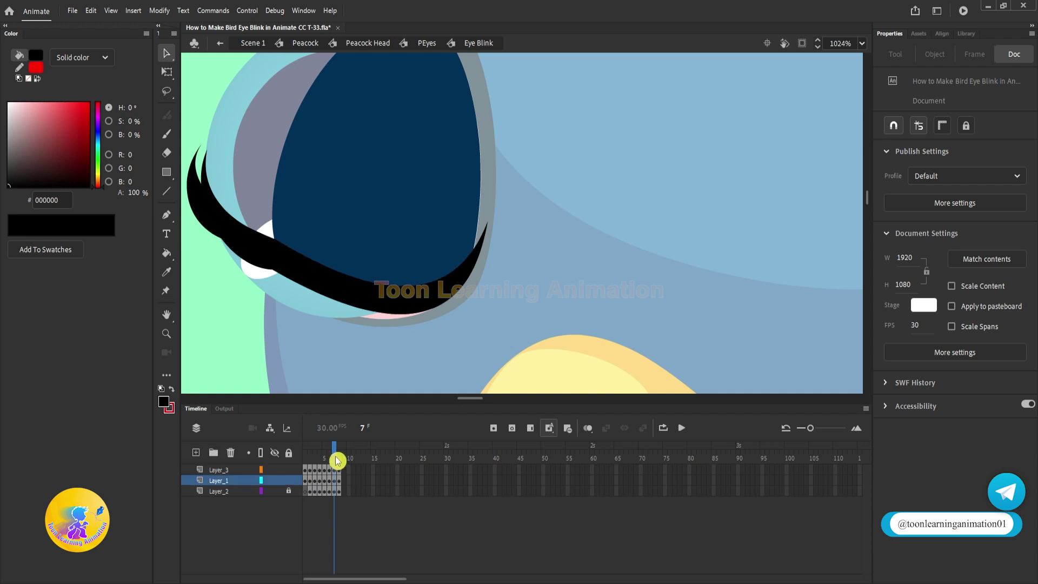
pyautogui.moveTo(335, 458); pyautogui.dragTo(342, 480)
pyautogui.moveTo(447, 243); pyautogui.dragTo(451, 260)
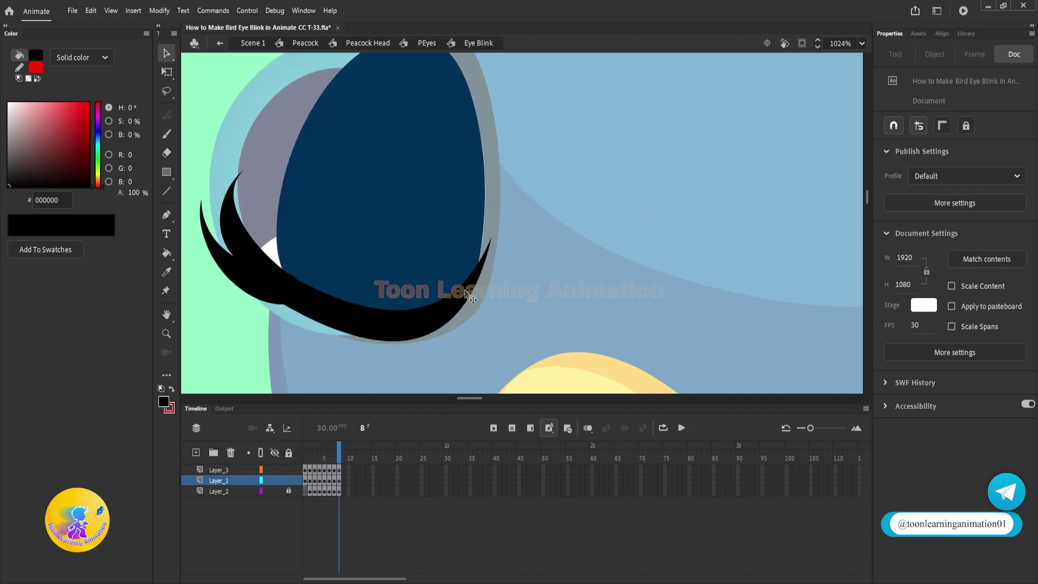
# - Duplicate frames 1 to 8 of all three layers onto frames 9 to 16, and reverse the duplicated frames
pyautogui.moveTo(338, 468); pyautogui.dragTo(272, 465)
pyautogui.click(343, 502)
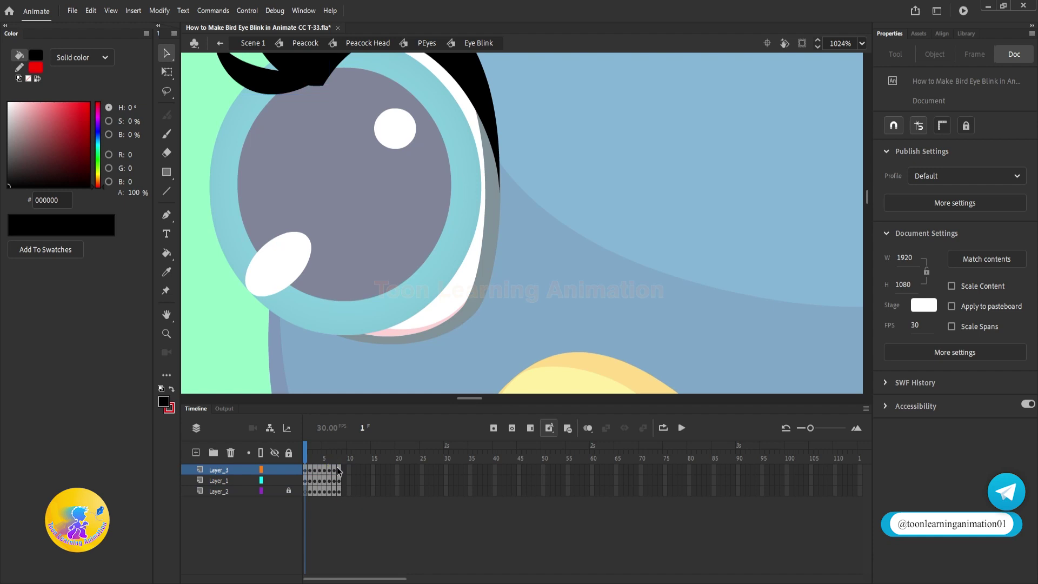
pyautogui.moveTo(338, 468)
pyautogui.mouseDown()
pyautogui.moveTo(323, 505)
pyautogui.moveTo(302, 497)
pyautogui.moveTo(321, 471)
pyautogui.moveTo(343, 471)
pyautogui.moveTo(308, 502)
pyautogui.moveTo(320, 477)
pyautogui.moveTo(352, 477)
pyautogui.mouseUp()
pyautogui.click(298, 519)
pyautogui.click(339, 482)
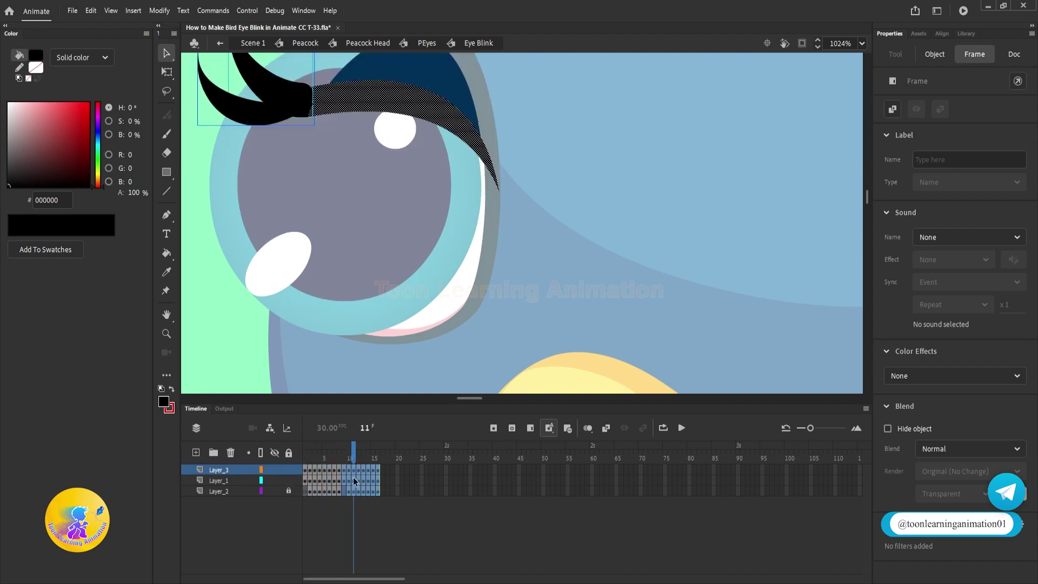
pyautogui.rightClick(352, 476)
pyautogui.click(415, 416)
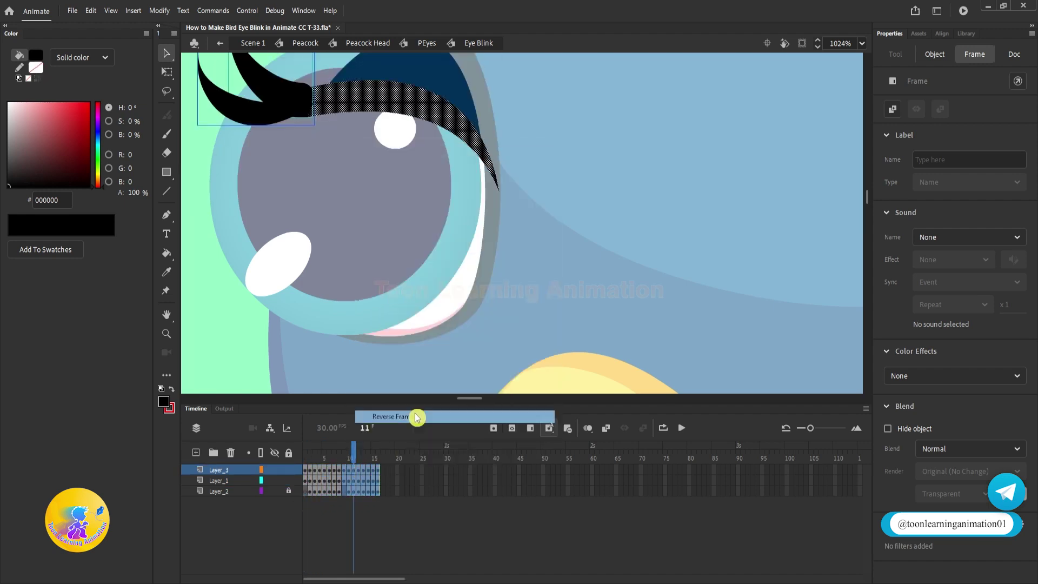
# - Scrub through the blink frames and examine how the eyelid and lashes close and reopen
pyautogui.moveTo(346, 456); pyautogui.dragTo(305, 459)
pyautogui.moveTo(625, 214); pyautogui.dragTo(625, 278)
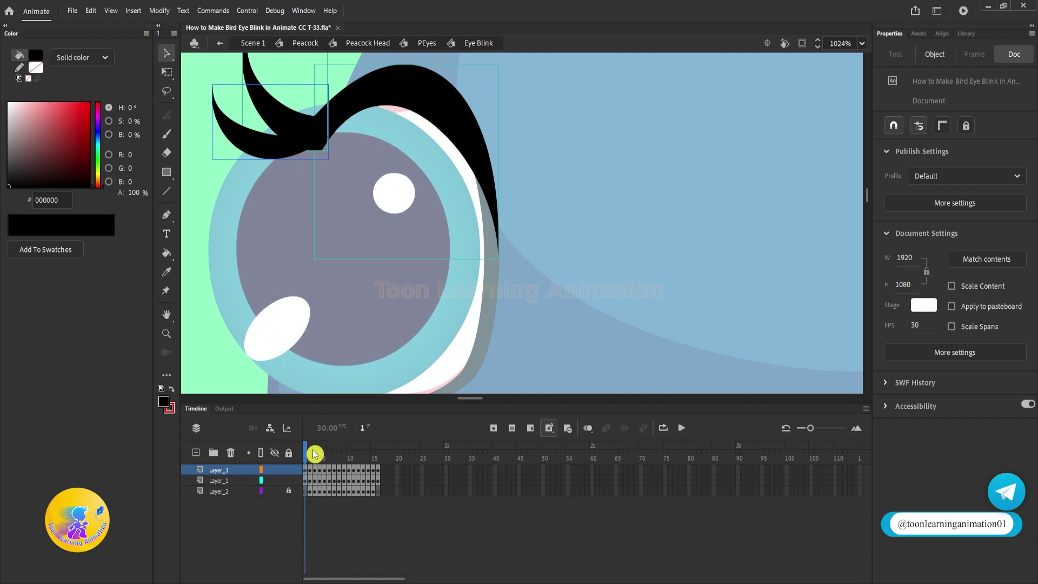
pyautogui.moveTo(314, 453); pyautogui.dragTo(330, 456)
pyautogui.moveTo(610, 238); pyautogui.dragTo(674, 208)
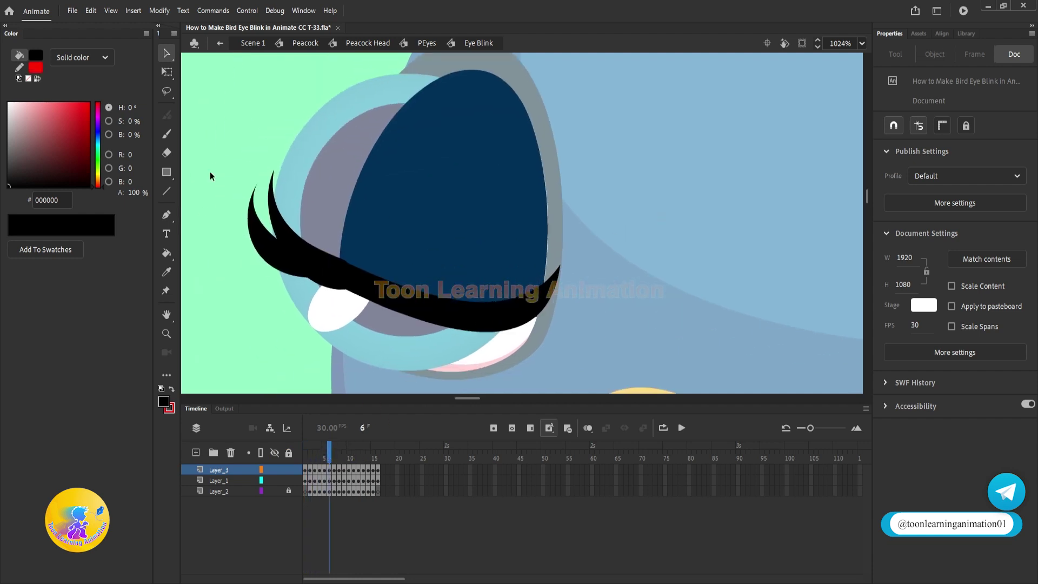
pyautogui.moveTo(344, 453); pyautogui.dragTo(305, 460)
pyautogui.moveTo(270, 226); pyautogui.dragTo(282, 269)
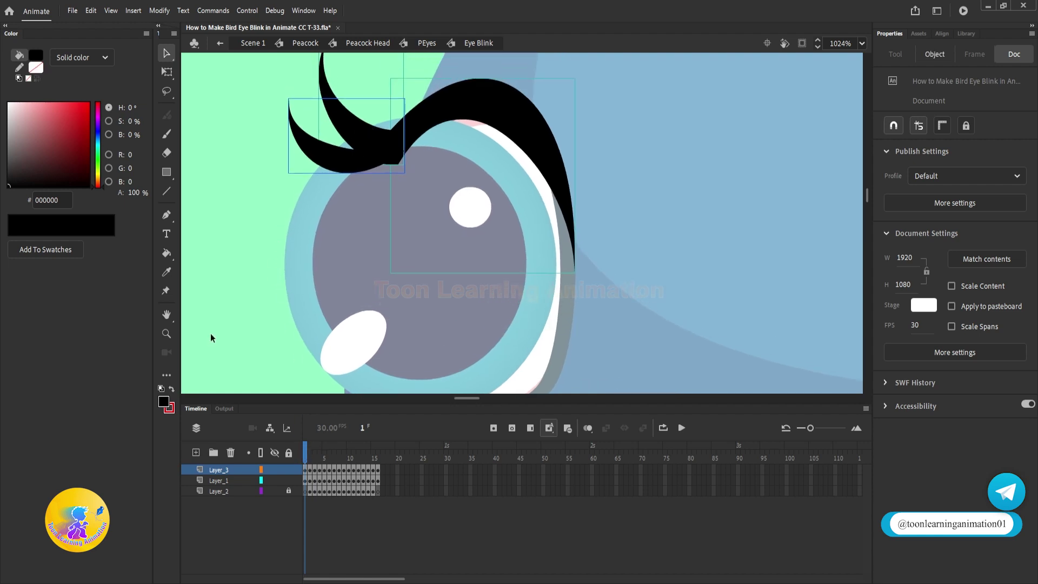
pyautogui.click(256, 309)
pyautogui.moveTo(311, 458); pyautogui.dragTo(349, 460)
pyautogui.moveTo(662, 325); pyautogui.dragTo(661, 273)
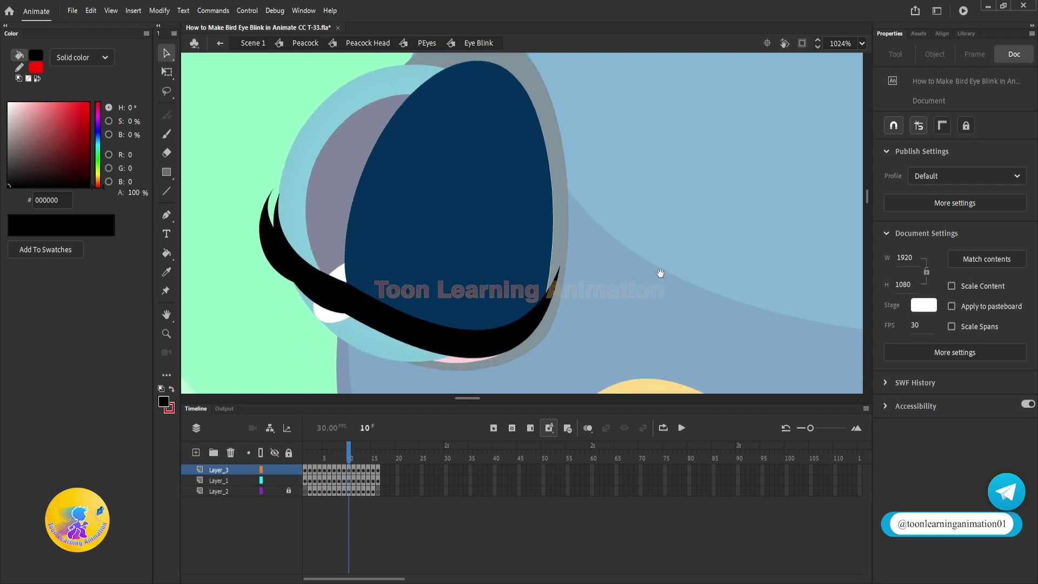
# - On frame 9, flip both eyelash groups vertically, rotate them and fit their base to the end of the lash line
pyautogui.scroll(1, 359, 380)
pyautogui.moveTo(352, 459); pyautogui.dragTo(338, 492)
pyautogui.click(340, 493)
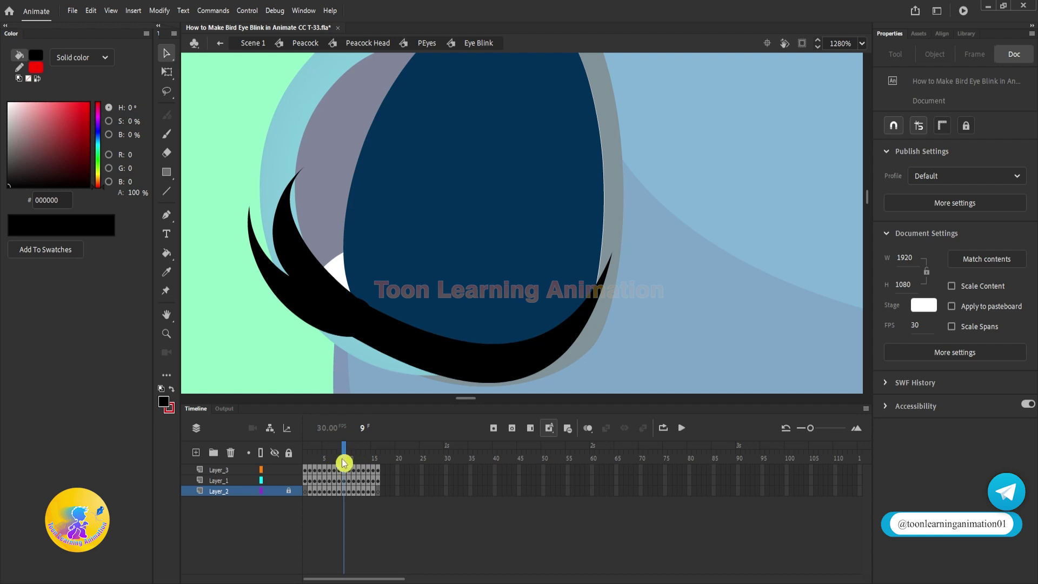
pyautogui.moveTo(261, 250); pyautogui.dragTo(297, 282)
pyautogui.hotkey('ctrl', 'z')
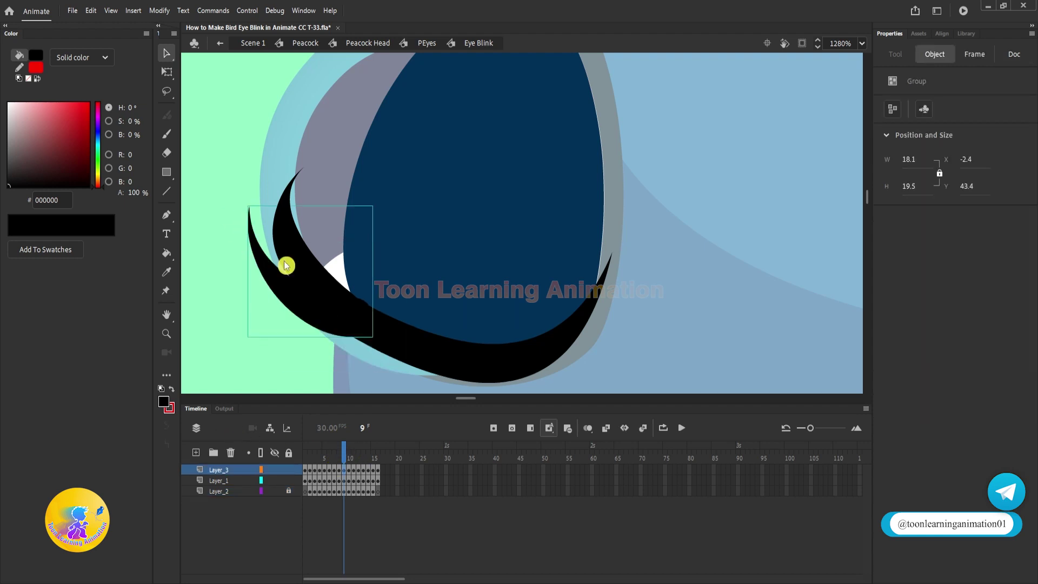
pyautogui.keyDown('shift'); pyautogui.click(287, 263); pyautogui.keyUp('shift')
pyautogui.rightClick(289, 258)
pyautogui.moveTo(324, 416)
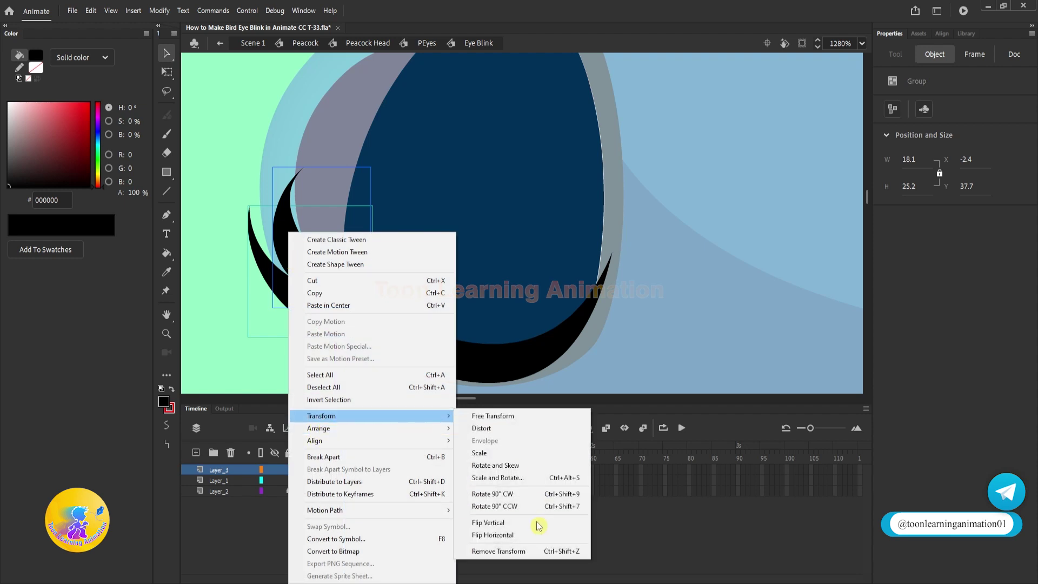
pyautogui.click(522, 523)
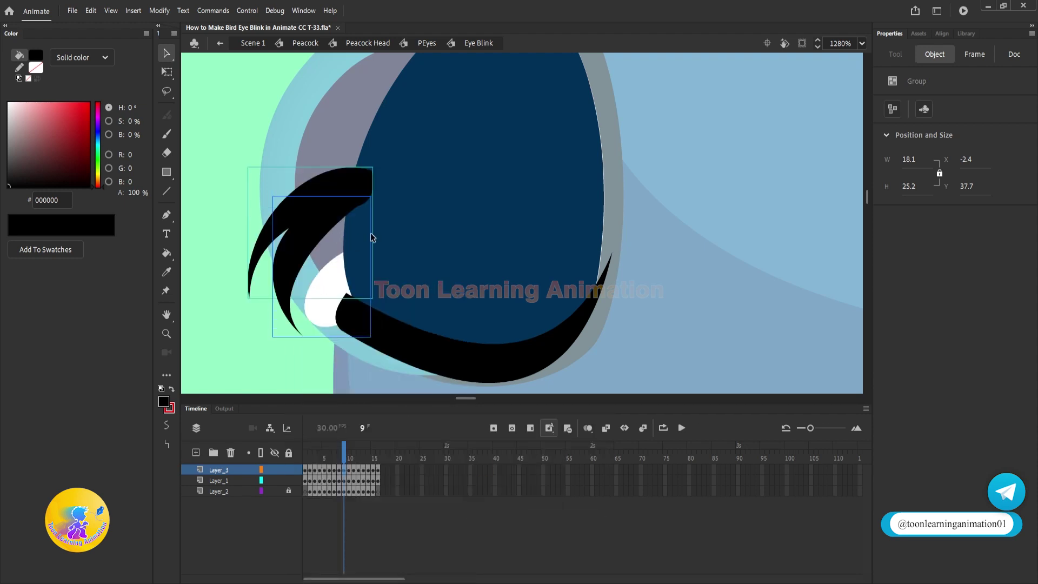
pyautogui.press('q')
pyautogui.moveTo(382, 162); pyautogui.dragTo(338, 301)
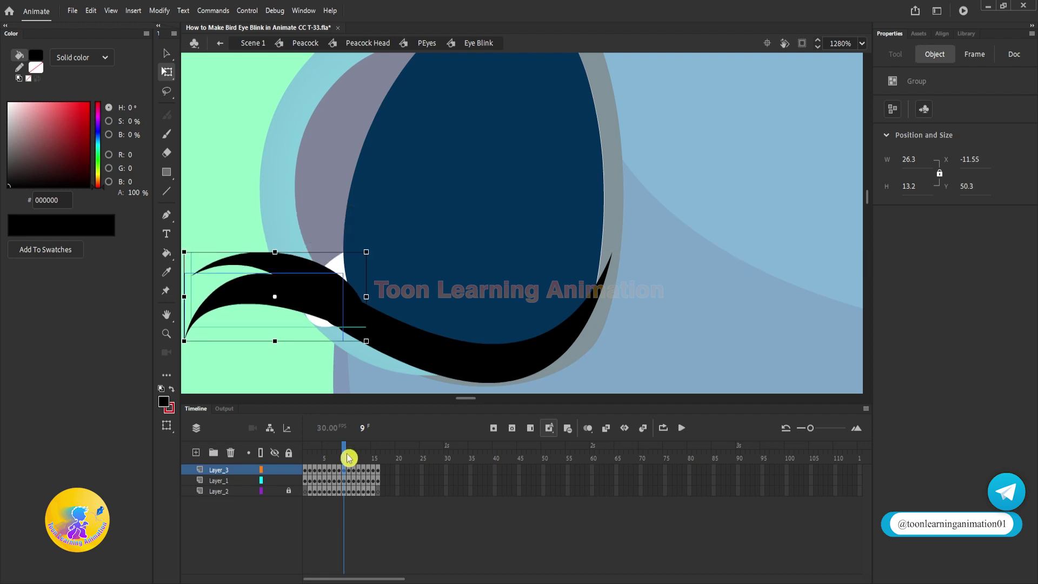
# - On frame 10, flip both eyelash groups vertically, rotate them and attach them to the end of the lash line
pyautogui.click(348, 458)
pyautogui.moveTo(211, 183); pyautogui.dragTo(302, 278)
pyautogui.rightClick(299, 233)
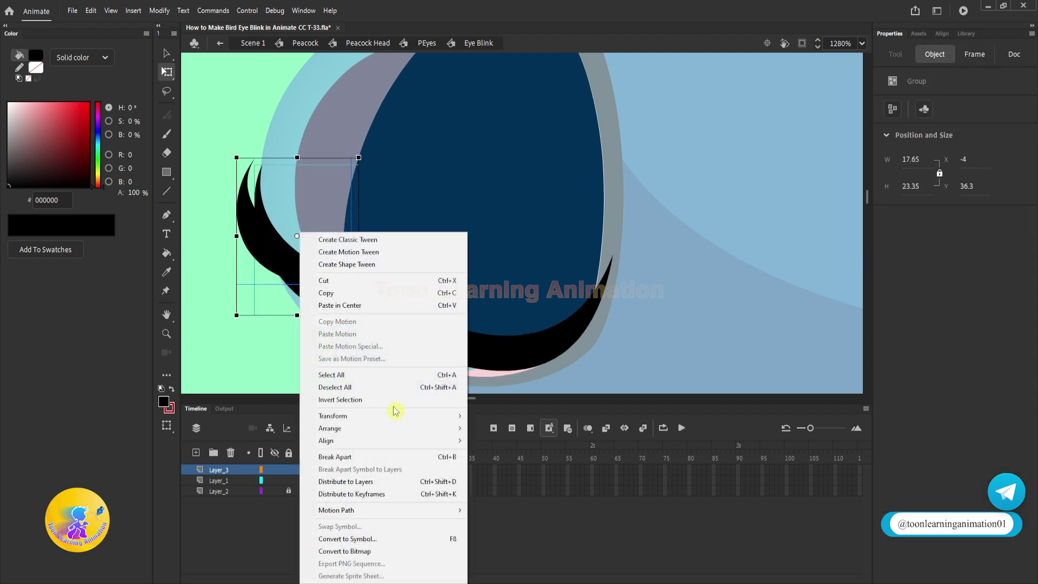
pyautogui.moveTo(372, 415)
pyautogui.click(579, 524)
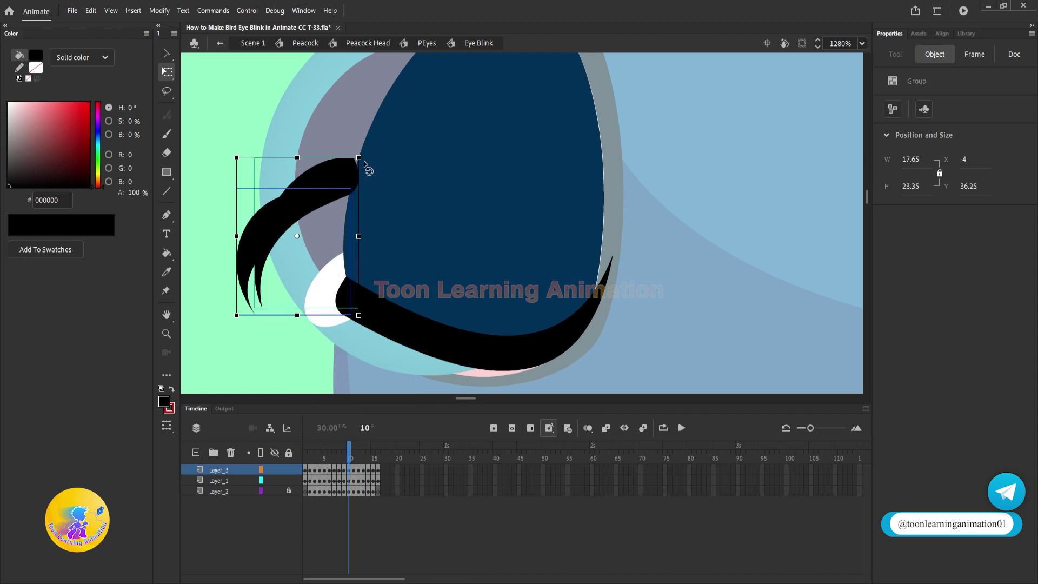
pyautogui.moveTo(360, 156); pyautogui.dragTo(351, 286)
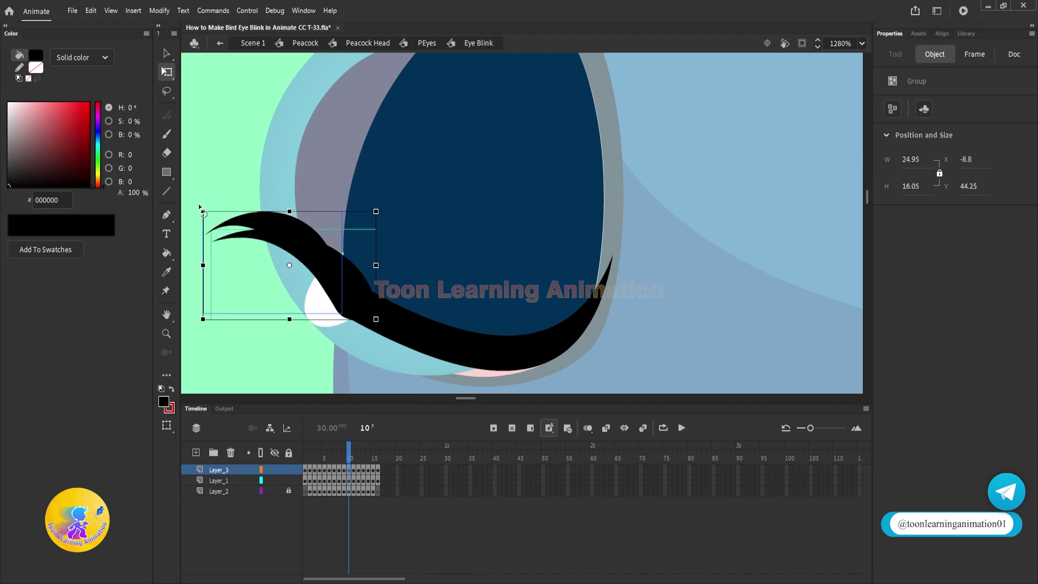
pyautogui.moveTo(199, 206); pyautogui.dragTo(188, 227)
pyautogui.moveTo(338, 261); pyautogui.dragTo(329, 279)
# - On frame 11, flip both eyelash groups vertically, rotate them and move them onto the lash line's end
pyautogui.click(347, 527)
pyautogui.moveTo(358, 454); pyautogui.dragTo(356, 456)
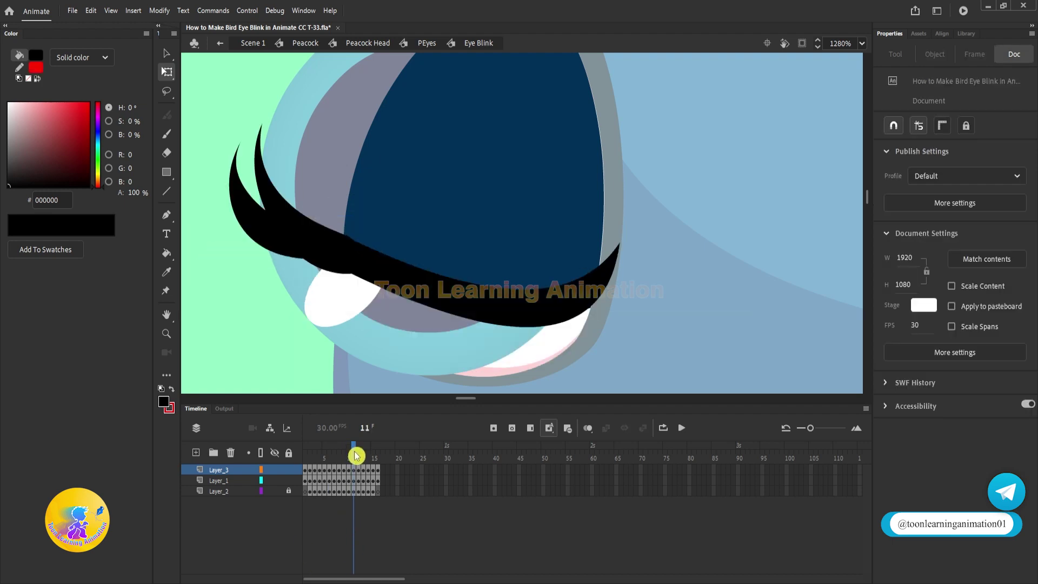
pyautogui.moveTo(289, 221); pyautogui.dragTo(268, 308)
pyautogui.hotkey('ctrl', 'z')
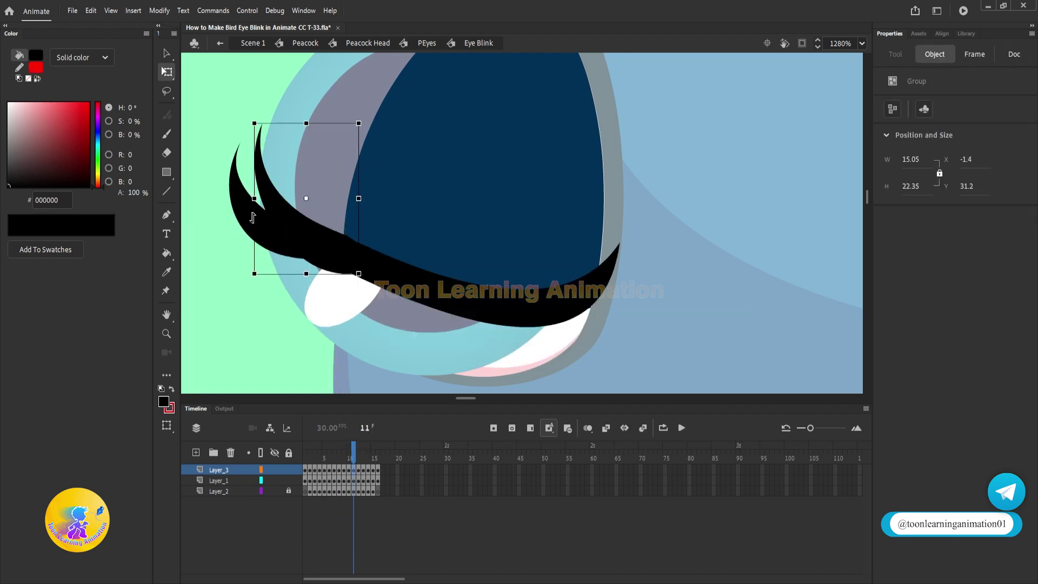
pyautogui.moveTo(253, 217); pyautogui.dragTo(251, 221)
pyautogui.rightClick(291, 221)
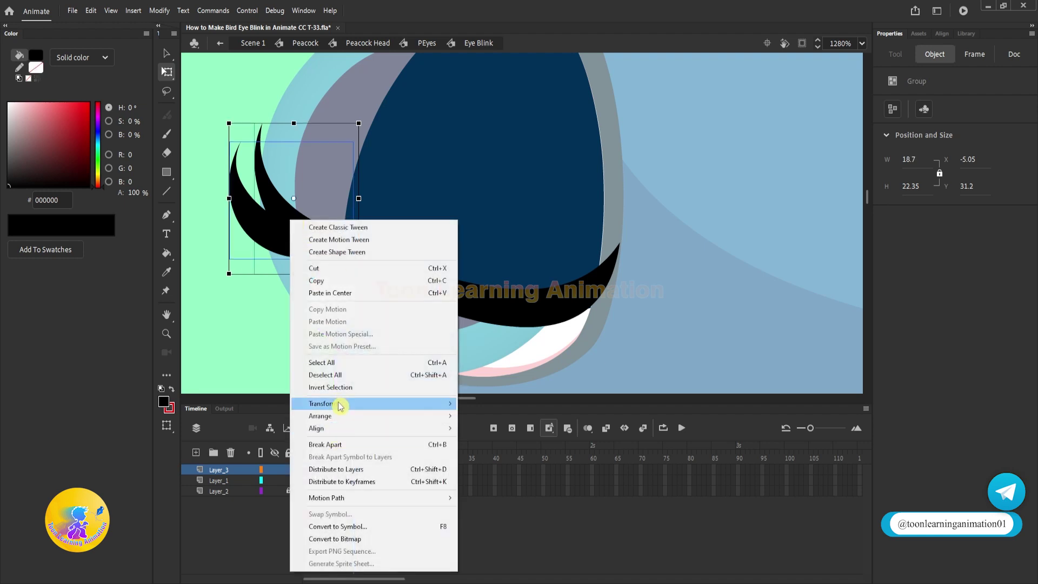
pyautogui.moveTo(340, 406)
pyautogui.click(565, 447)
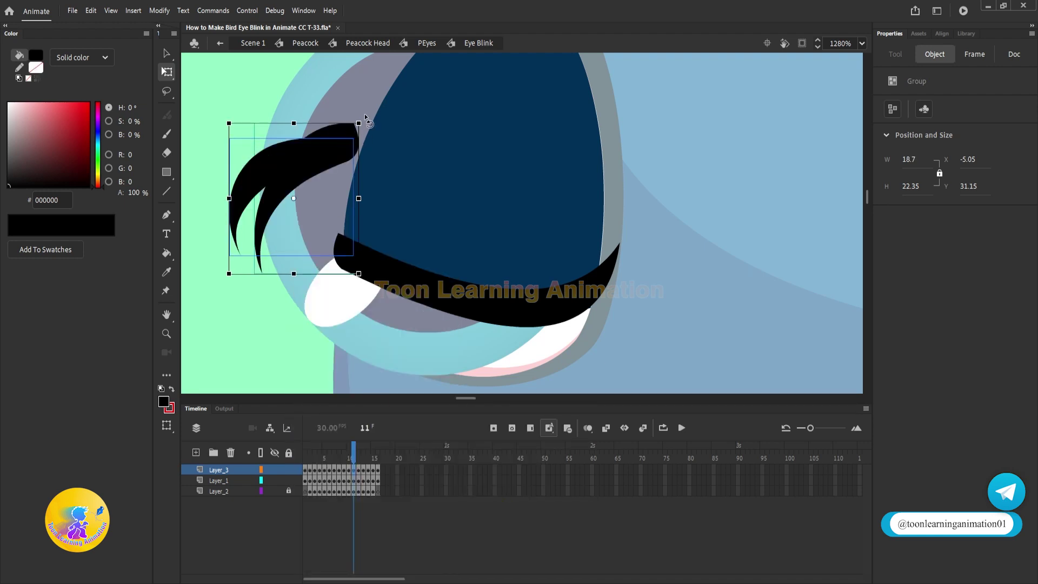
pyautogui.moveTo(366, 118); pyautogui.dragTo(343, 232)
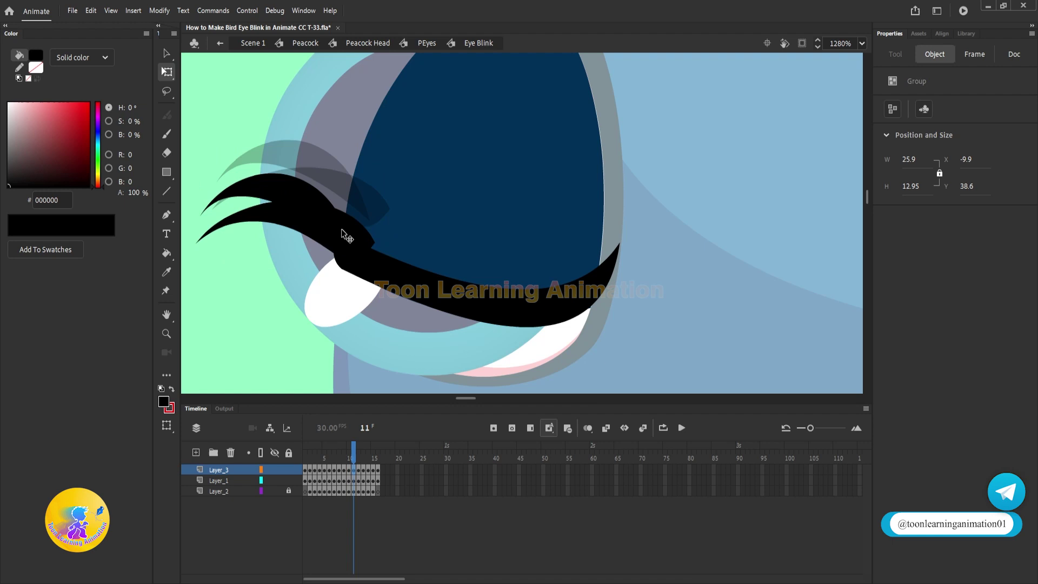
# - On frame 12, flip both eyelash groups vertically, rotate them and adjust their position to meet the lash line's end
pyautogui.click(359, 457)
pyautogui.click(277, 189)
pyautogui.keyDown('shift'); pyautogui.click(296, 177); pyautogui.keyUp('shift')
pyautogui.hotkey('ctrl', 'g')
pyautogui.rightClick(296, 178)
pyautogui.moveTo(331, 363)
pyautogui.click(508, 481)
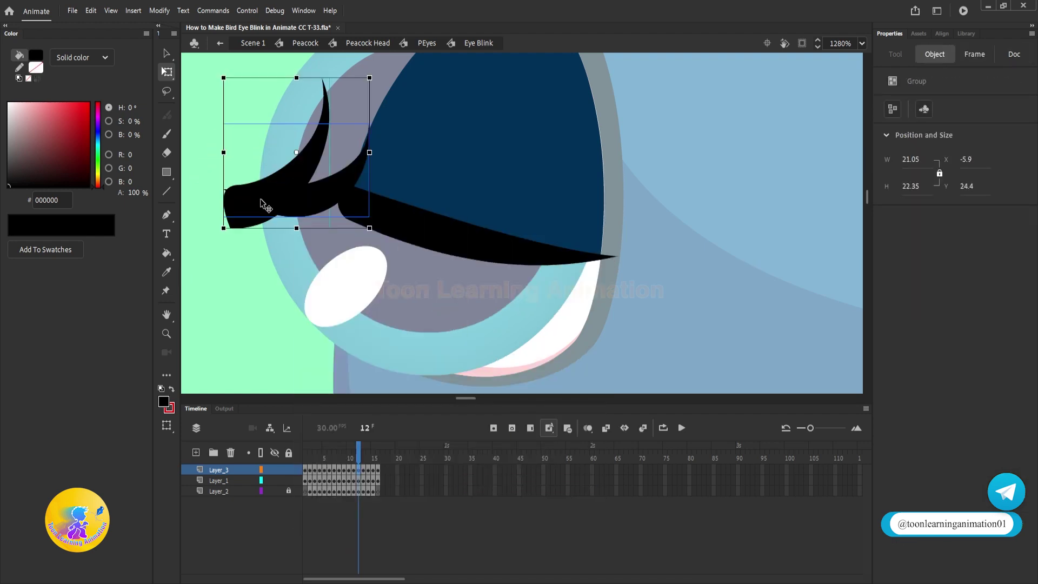
pyautogui.hotkey('ctrl', 'z')
pyautogui.rightClick(302, 166)
pyautogui.click(500, 457)
pyautogui.moveTo(368, 74); pyautogui.dragTo(386, 171)
pyautogui.hotkey('ctrl', 'z')
pyautogui.moveTo(346, 166); pyautogui.dragTo(331, 195)
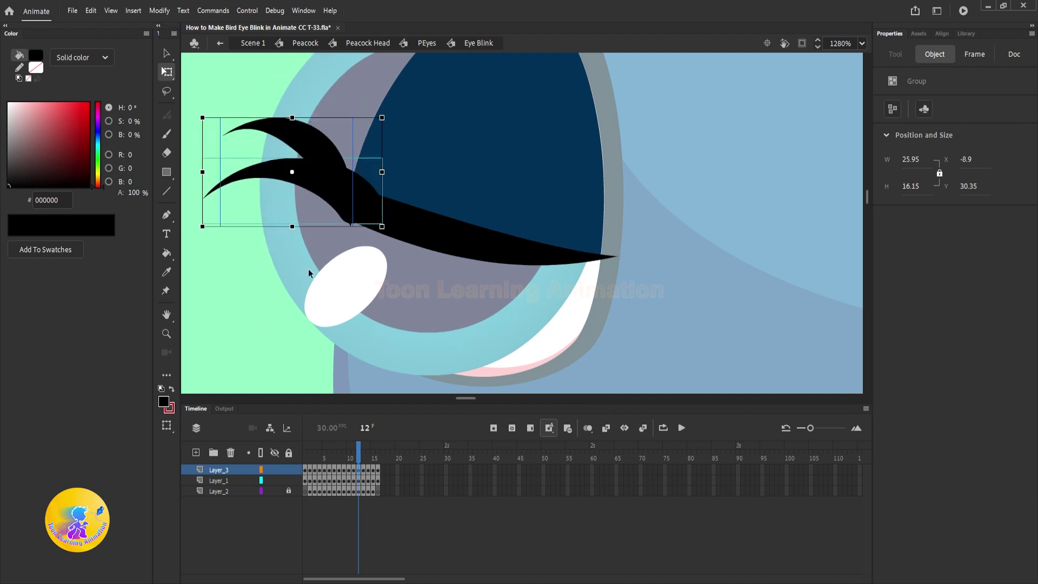
pyautogui.moveTo(198, 115); pyautogui.dragTo(191, 136)
pyautogui.moveTo(371, 191); pyautogui.dragTo(363, 196)
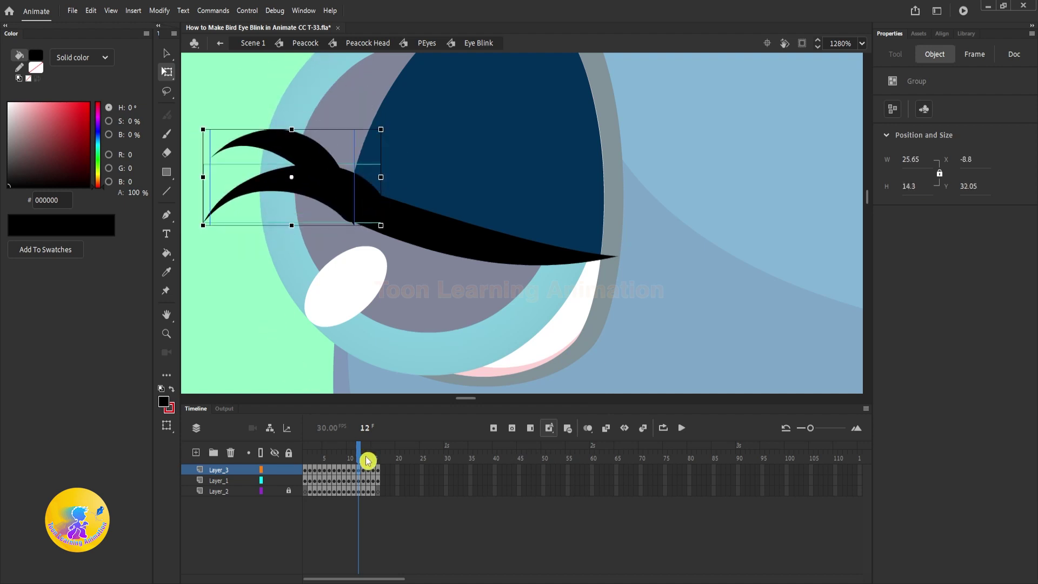
# - On frame 13, flip the eyelashes vertically, rotate them and join them to the end of the raised lash line
pyautogui.click(365, 458)
pyautogui.rightClick(307, 124)
pyautogui.moveTo(381, 308)
pyautogui.click(528, 416)
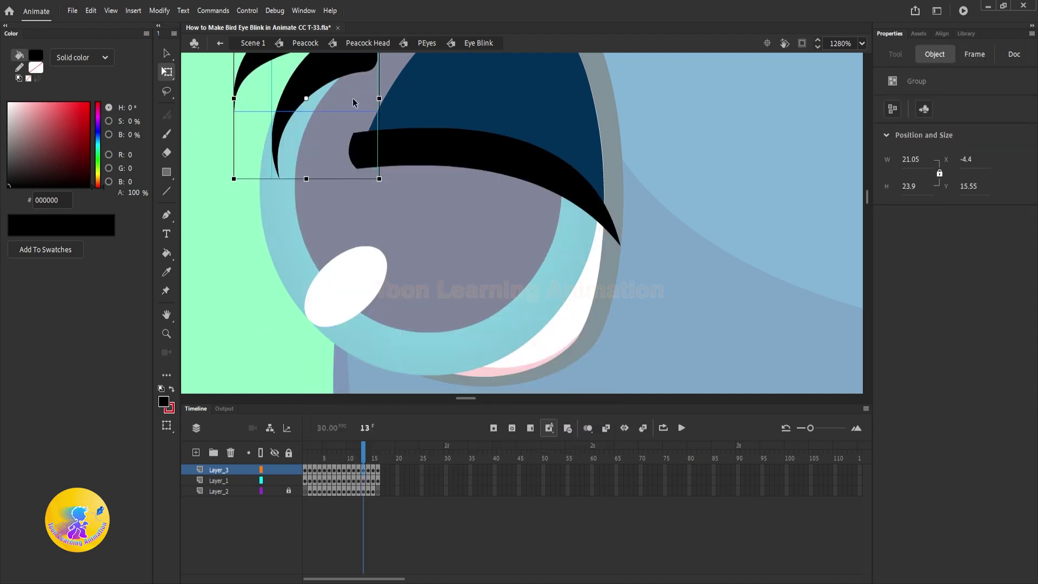
pyautogui.scroll(2, 356, 103)
pyautogui.moveTo(379, 71); pyautogui.dragTo(400, 96)
pyautogui.moveTo(355, 110); pyautogui.dragTo(343, 198)
# - On frame 14, flip both eyelash groups vertically, move them down onto the lash line and adjust their placement
pyautogui.click(370, 459)
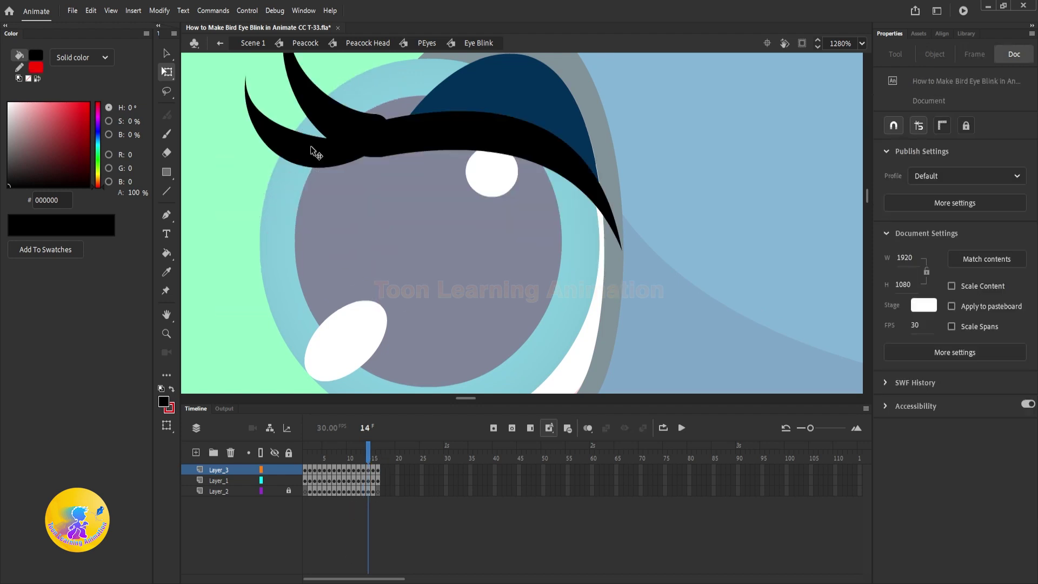
pyautogui.click(315, 153)
pyautogui.moveTo(315, 102); pyautogui.dragTo(308, 150)
pyautogui.rightClick(308, 150)
pyautogui.click(521, 442)
pyautogui.moveTo(359, 97); pyautogui.dragTo(366, 195)
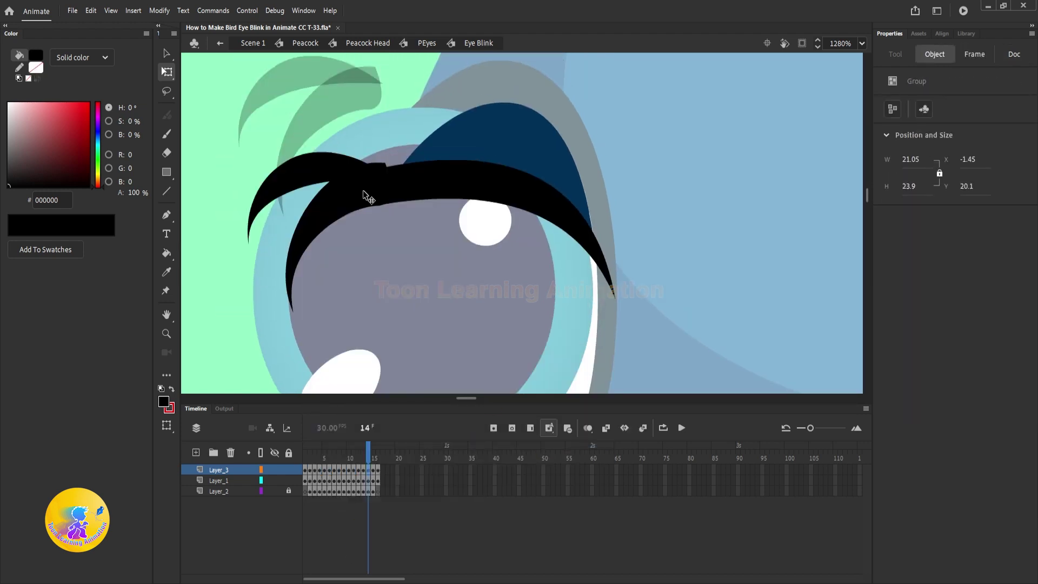
pyautogui.moveTo(395, 146); pyautogui.dragTo(371, 185)
# - Play the blink animation from frame 1 with the whole eye in view to check the motion
pyautogui.moveTo(379, 459); pyautogui.dragTo(304, 459)
pyautogui.press('v')
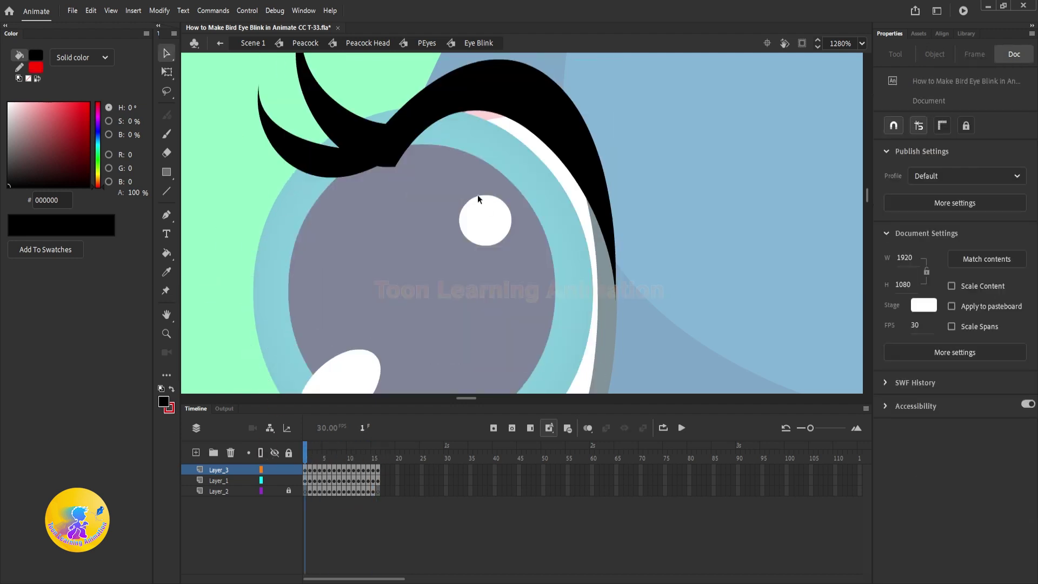
pyautogui.scroll(-2, 480, 253)
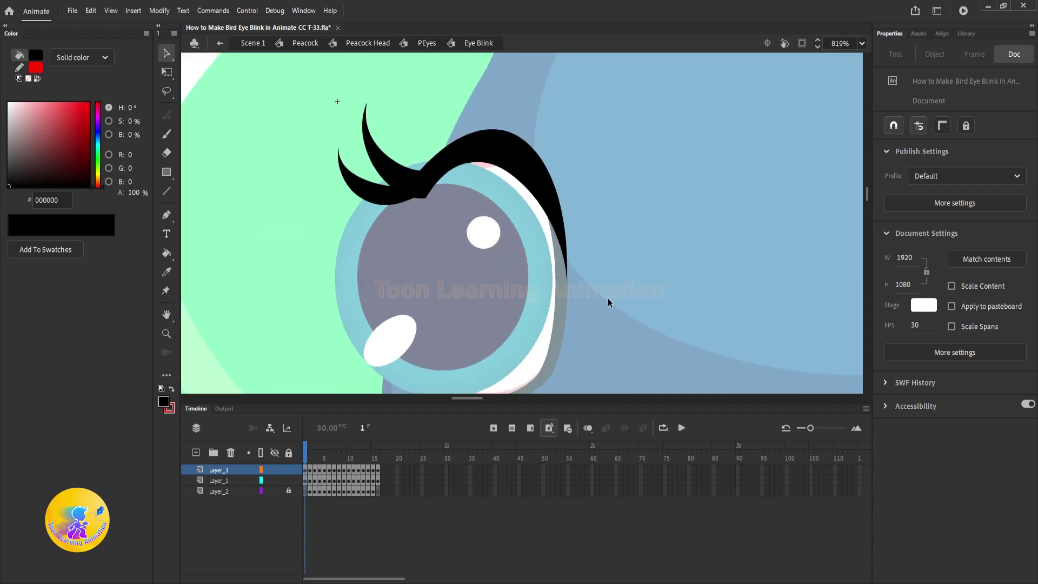
pyautogui.moveTo(667, 304); pyautogui.dragTo(668, 265)
pyautogui.press('Return')
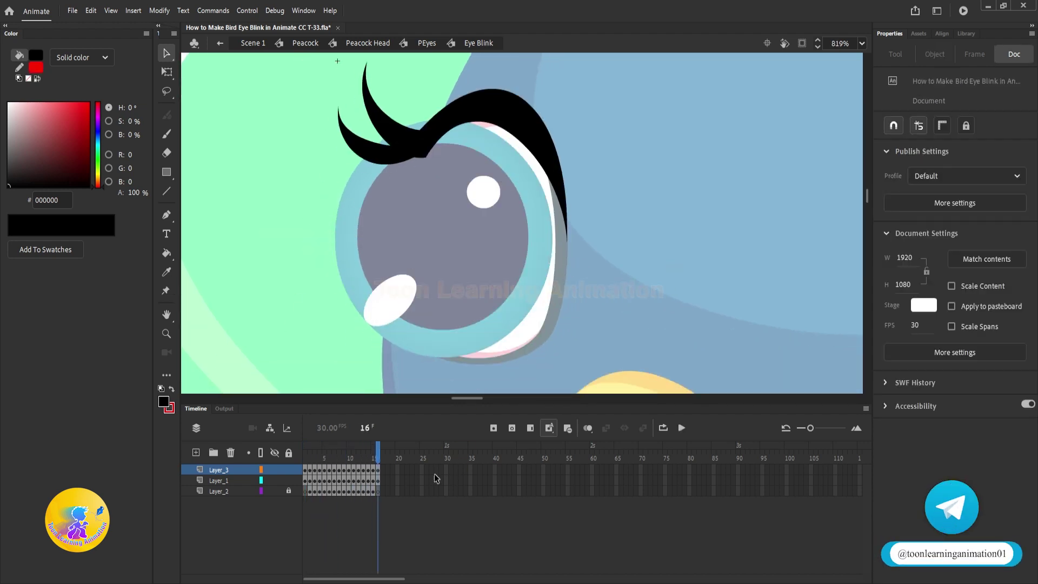
# - Play the blink from frame 1 inside its symbol and again in the PEyes symbol to check how it repeats
pyautogui.moveTo(377, 456); pyautogui.dragTo(223, 459)
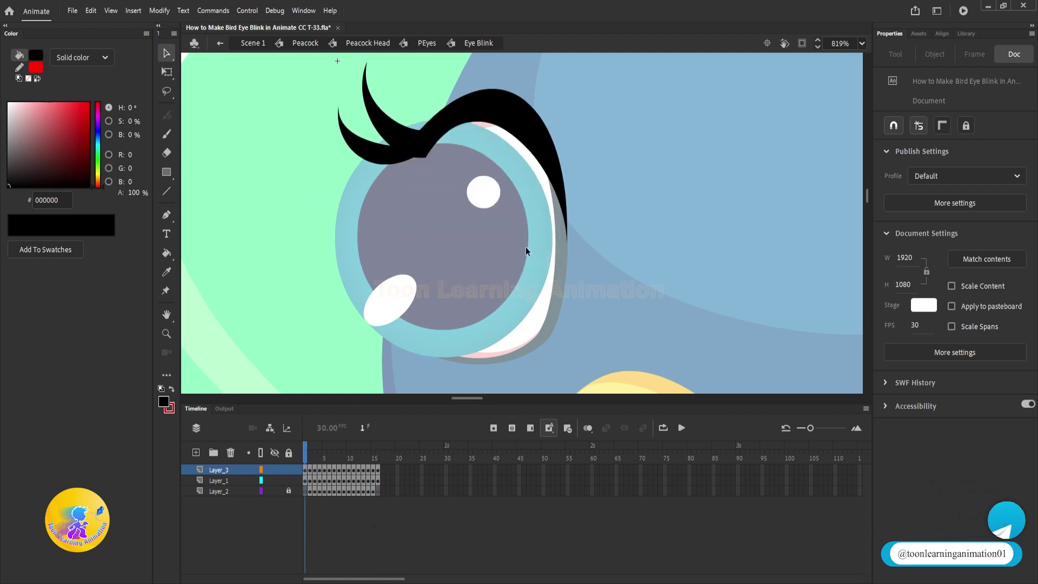
pyautogui.press('Return')
pyautogui.doubleClick(306, 266)
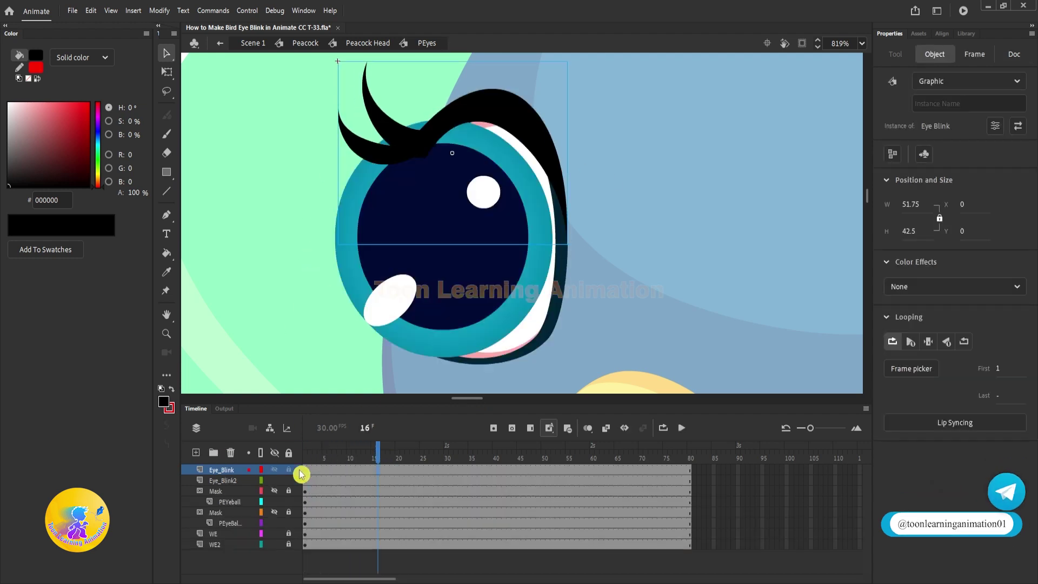
pyautogui.moveTo(336, 451); pyautogui.dragTo(318, 451)
pyautogui.press('Return')
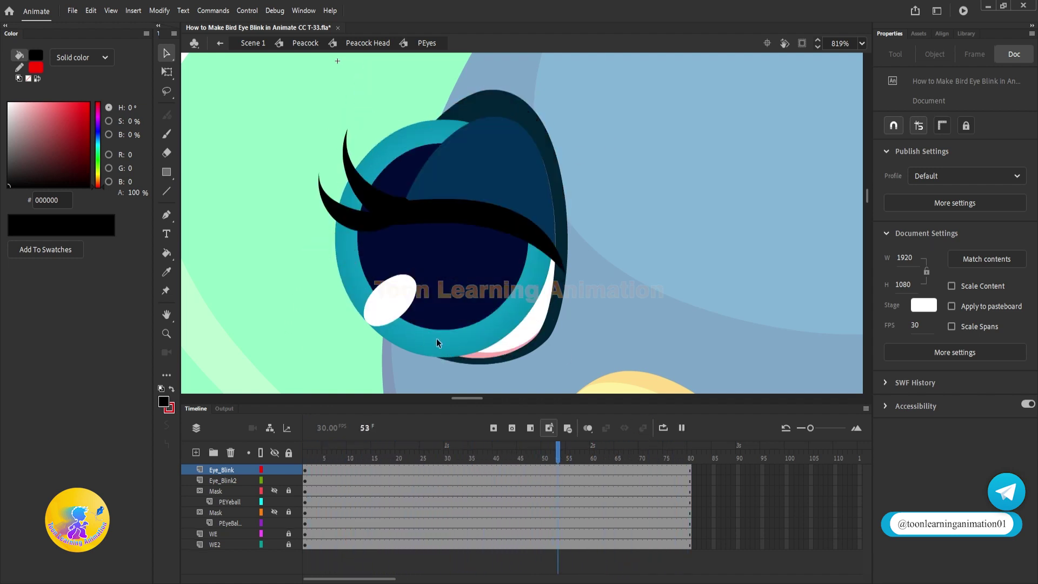
pyautogui.moveTo(349, 458); pyautogui.dragTo(93, 432)
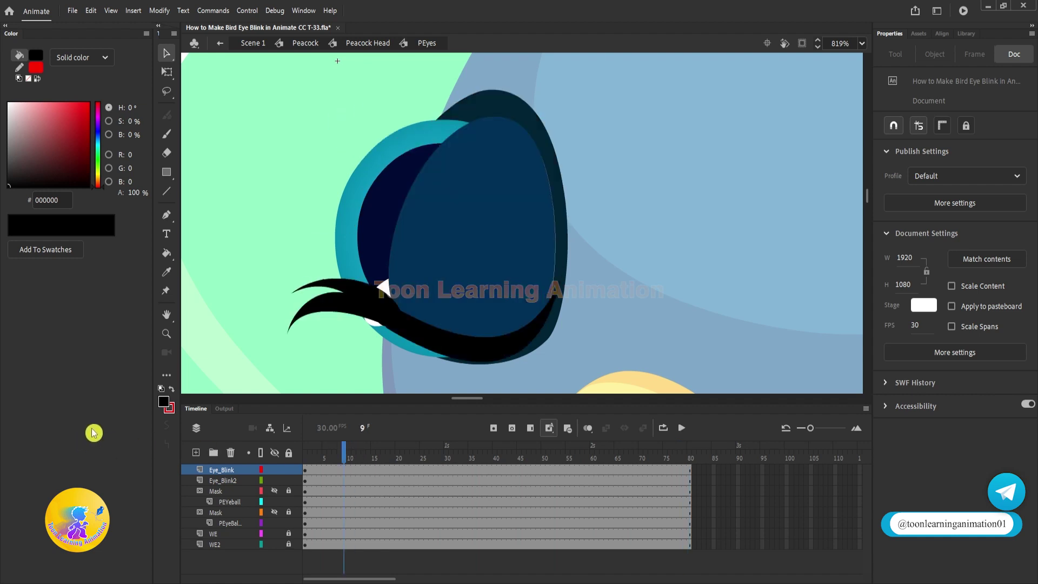
pyautogui.moveTo(333, 464); pyautogui.dragTo(270, 459)
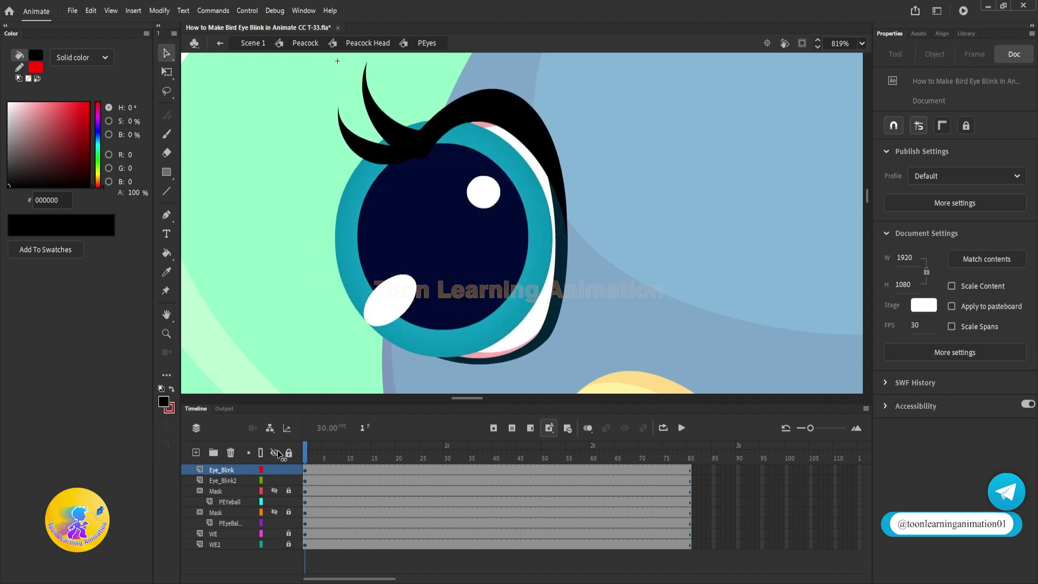
# - Set the Eye Blink instance's looping to play once and preview the blink from the first frame
pyautogui.click(502, 116)
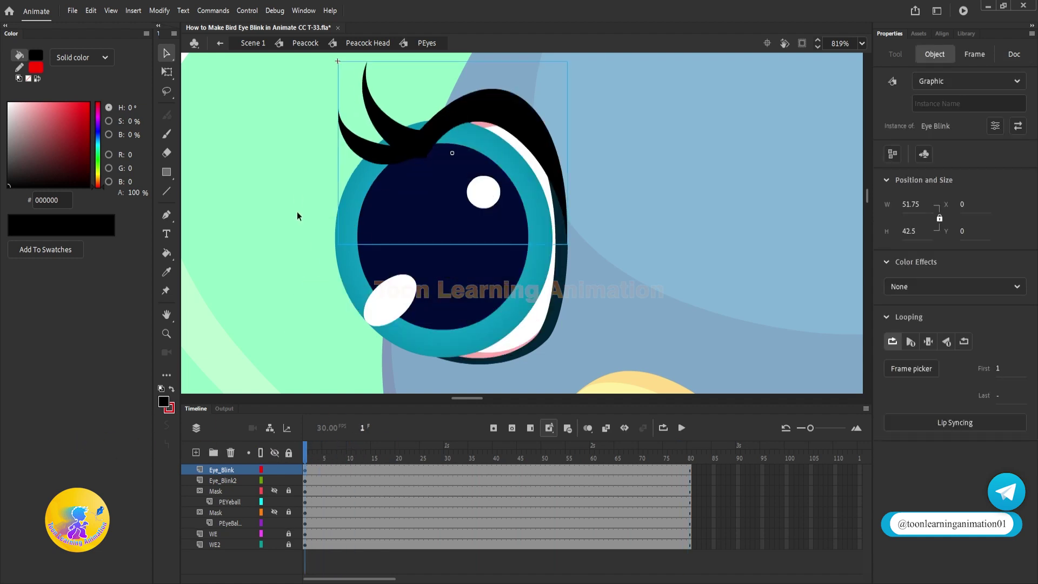
pyautogui.click(910, 342)
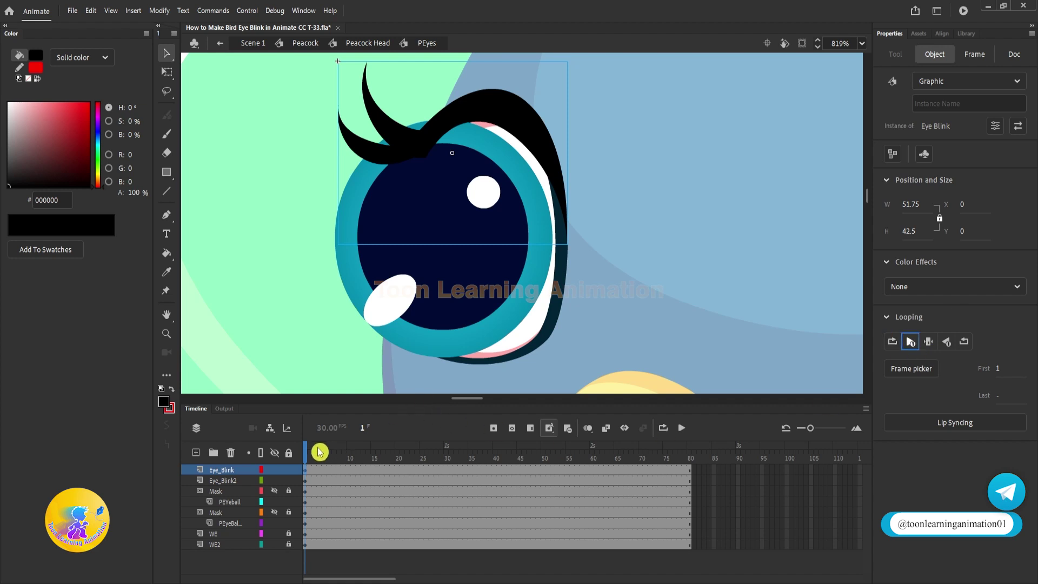
pyautogui.press('Return')
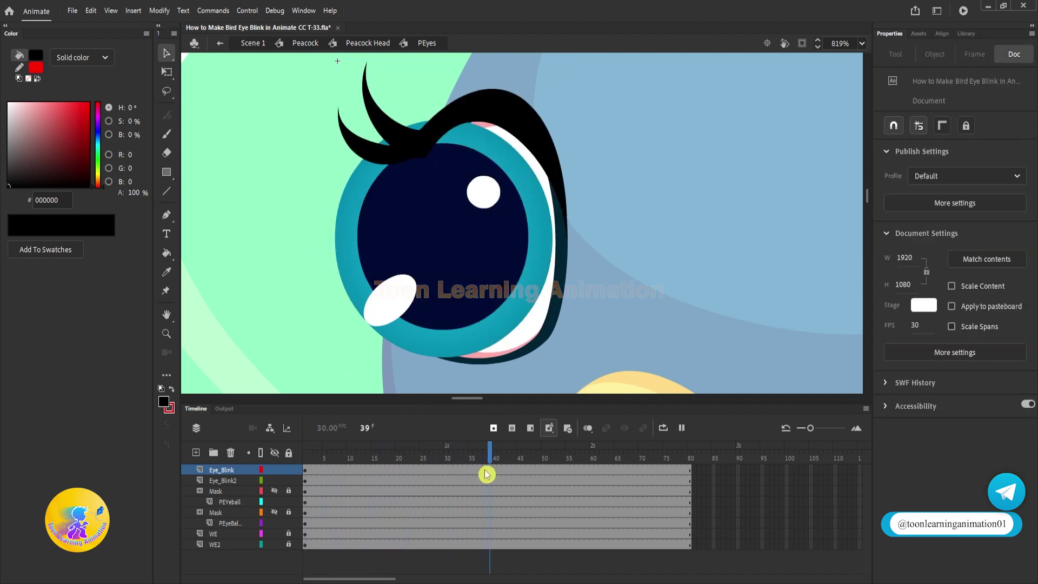
pyautogui.click(350, 453)
pyautogui.press('Return')
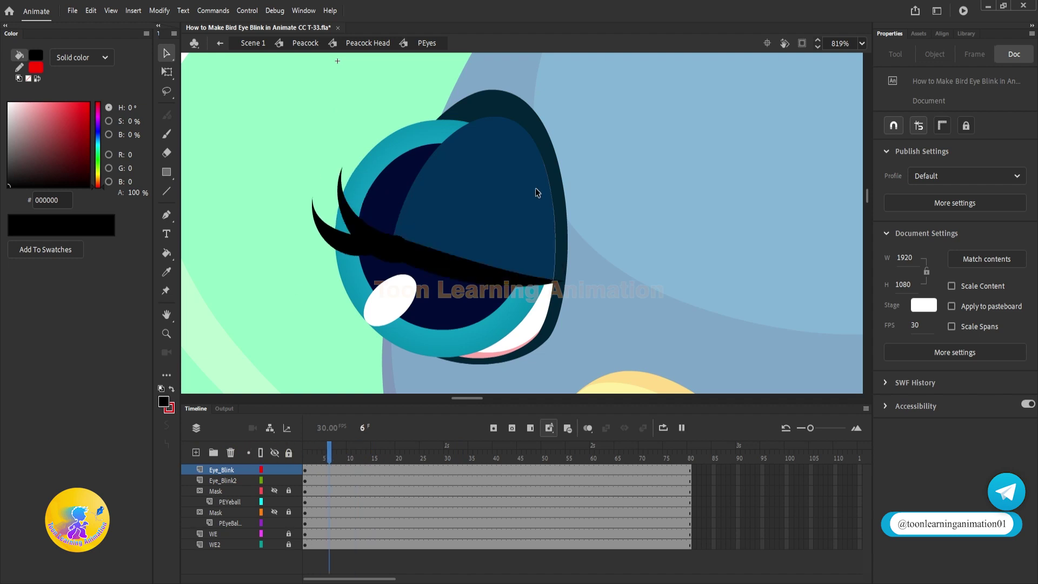
pyautogui.moveTo(328, 459); pyautogui.dragTo(284, 453)
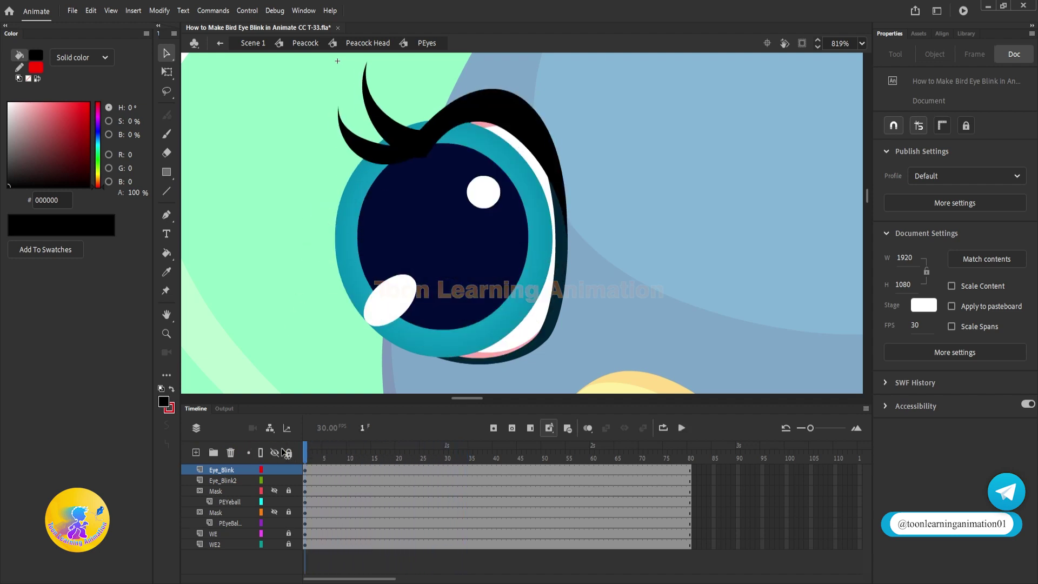
# - Go up to the Peacock Head symbol and play its animation from frame 1 with the whole eye in view
pyautogui.doubleClick(300, 231)
pyautogui.click(306, 456)
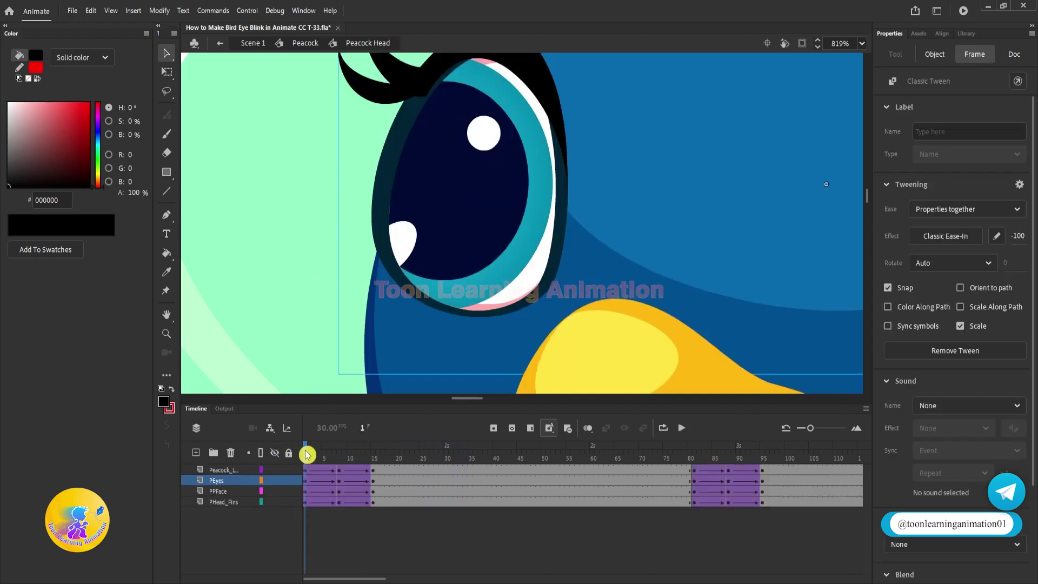
pyautogui.press('Return')
pyautogui.click(447, 439)
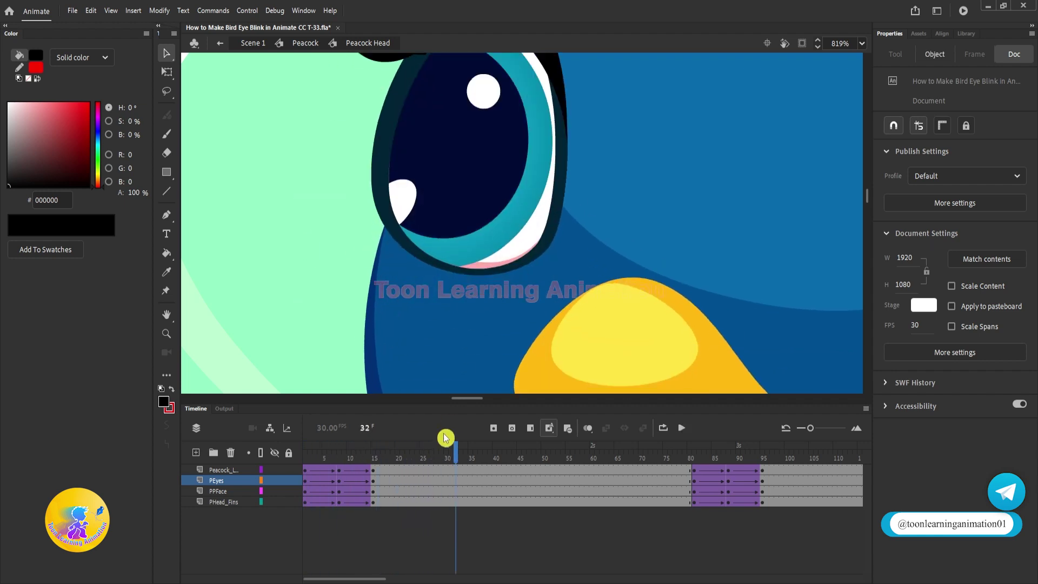
pyautogui.moveTo(599, 132); pyautogui.dragTo(597, 210)
pyautogui.moveTo(374, 458); pyautogui.dragTo(287, 454)
pyautogui.press('Return')
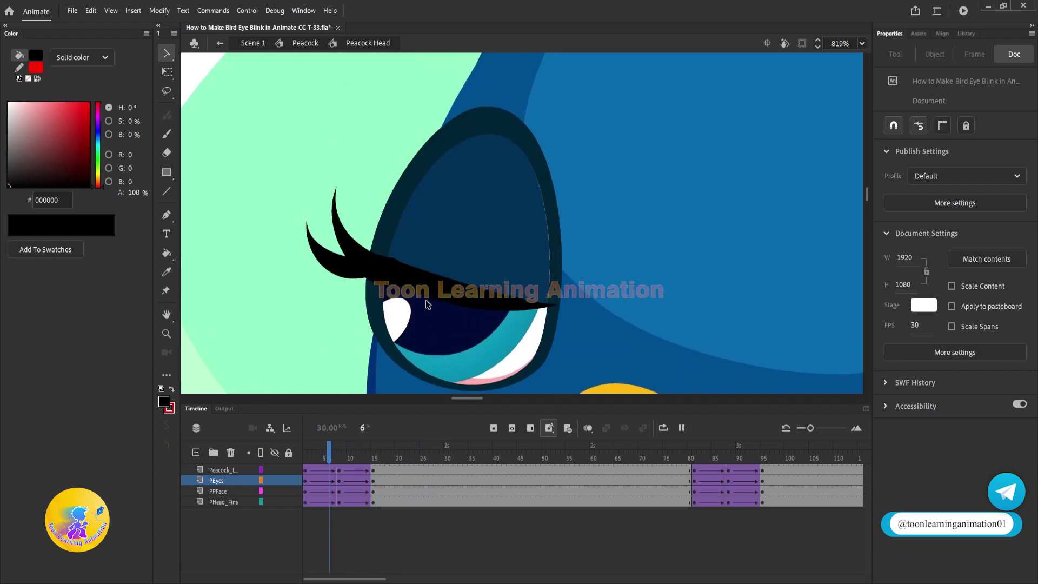
pyautogui.click(529, 233)
# - Return to frame 1 of PEyes and inspect the second eye's lashes inside the Eye Blink2 symbol
pyautogui.doubleClick(468, 297)
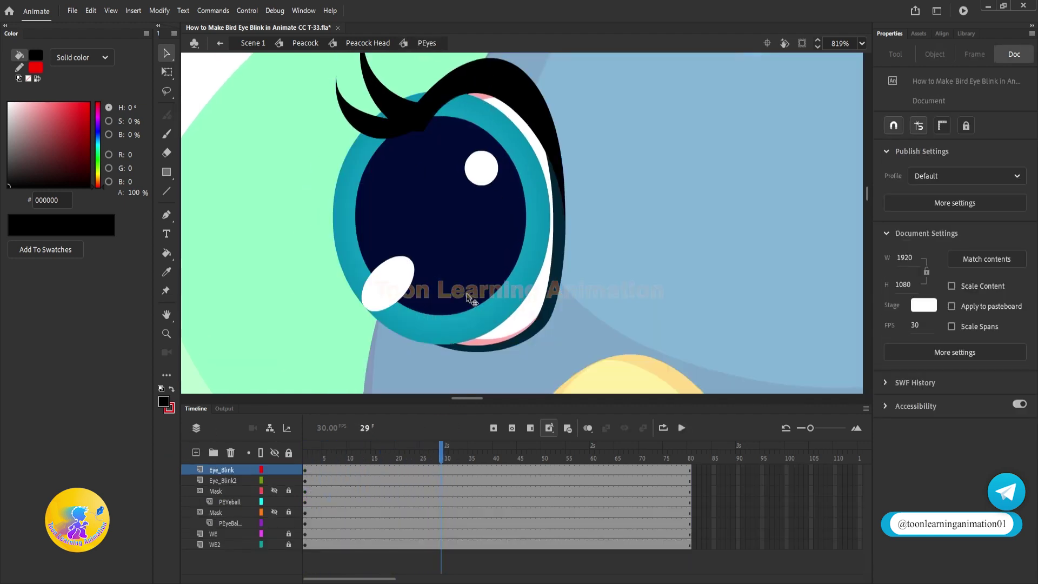
pyautogui.moveTo(361, 451); pyautogui.dragTo(241, 456)
pyautogui.moveTo(669, 216); pyautogui.dragTo(441, 233)
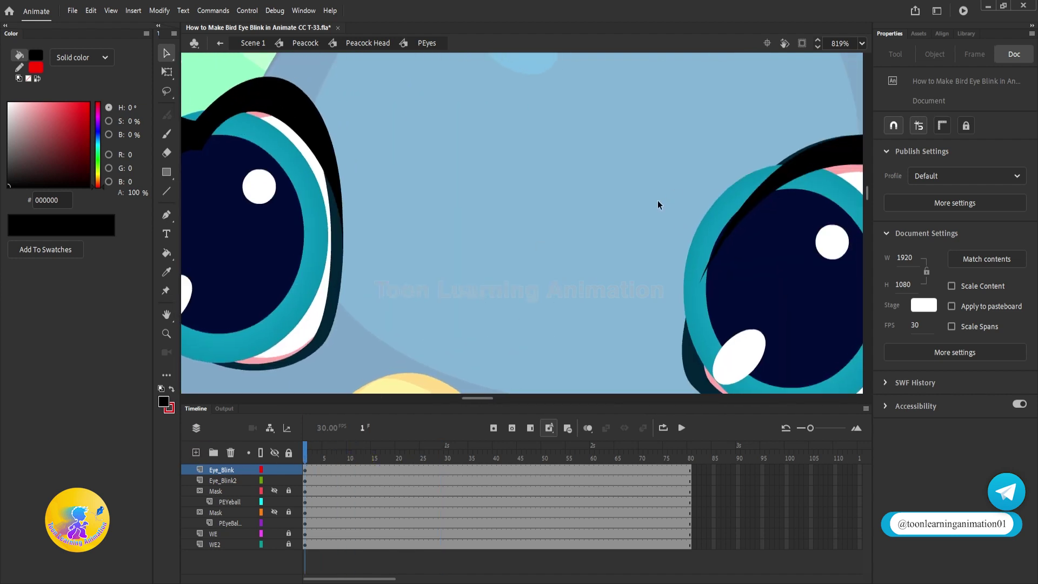
pyautogui.scroll(-2, 660, 204)
pyautogui.moveTo(766, 225); pyautogui.dragTo(660, 236)
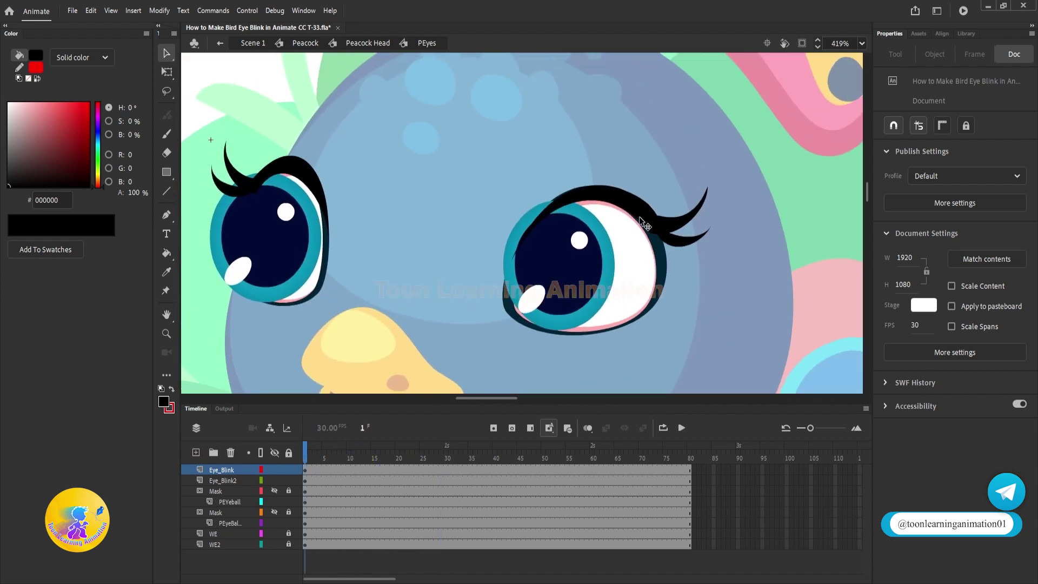
pyautogui.doubleClick(641, 220)
pyautogui.scroll(1, 620, 289)
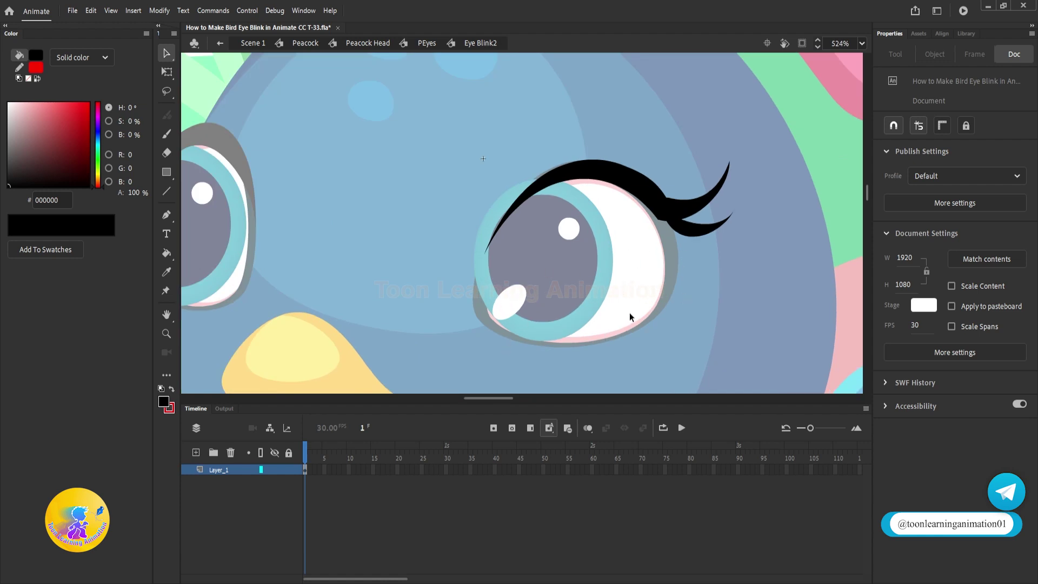
pyautogui.doubleClick(718, 293)
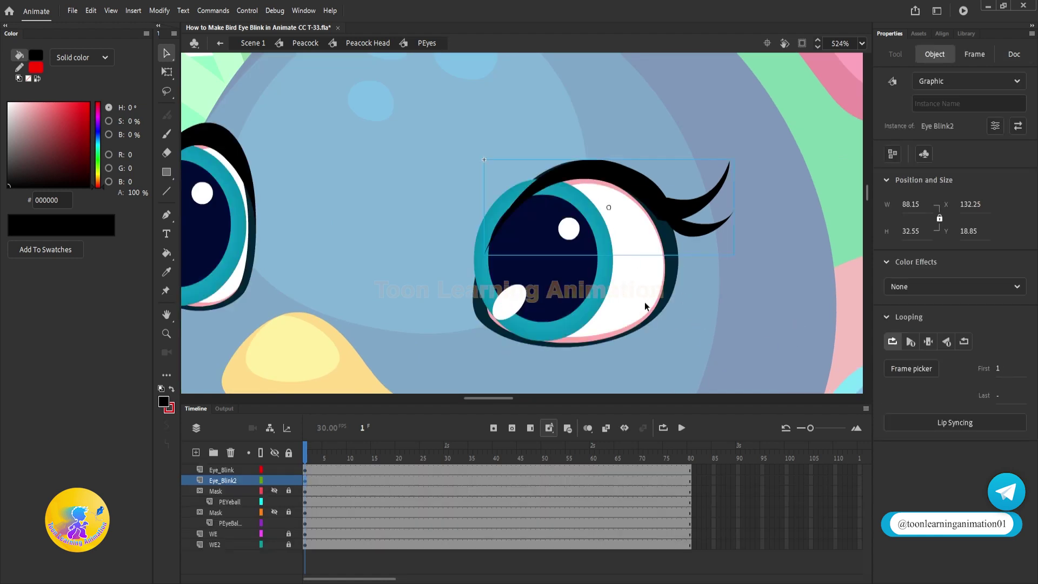
# - Unlock the WE2 and WE layers, copy the second eye's white shape, and relock both layers
pyautogui.click(289, 544)
pyautogui.click(289, 534)
pyautogui.click(688, 285)
pyautogui.moveTo(641, 270); pyautogui.dragTo(666, 294)
pyautogui.hotkey('ctrl', 'z')
pyautogui.click(289, 544)
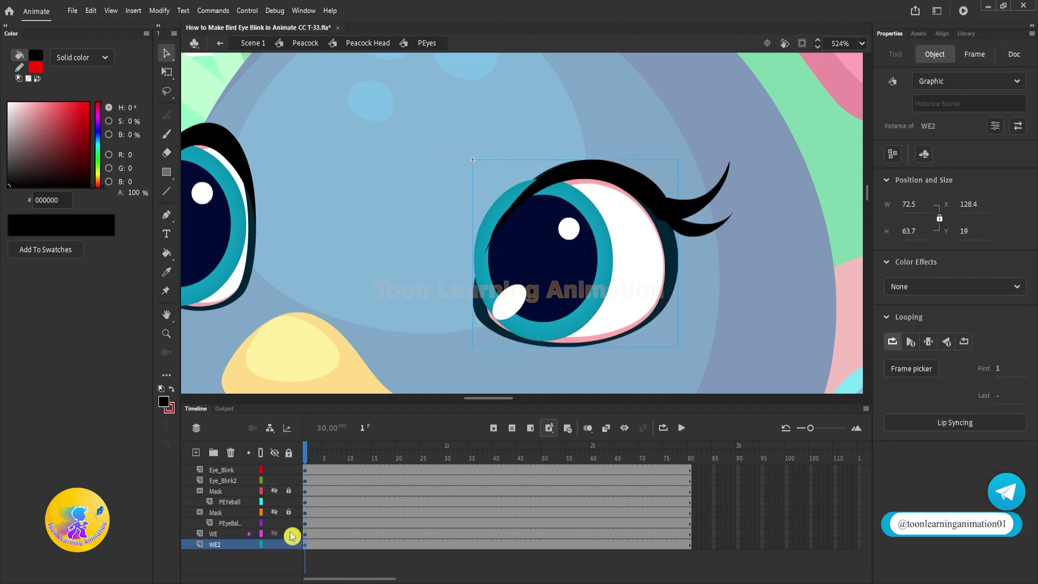
pyautogui.click(289, 533)
# - Paste the copied eye shape into the Eye Blink2 symbol and align it exactly over the original eye outline
pyautogui.doubleClick(643, 201)
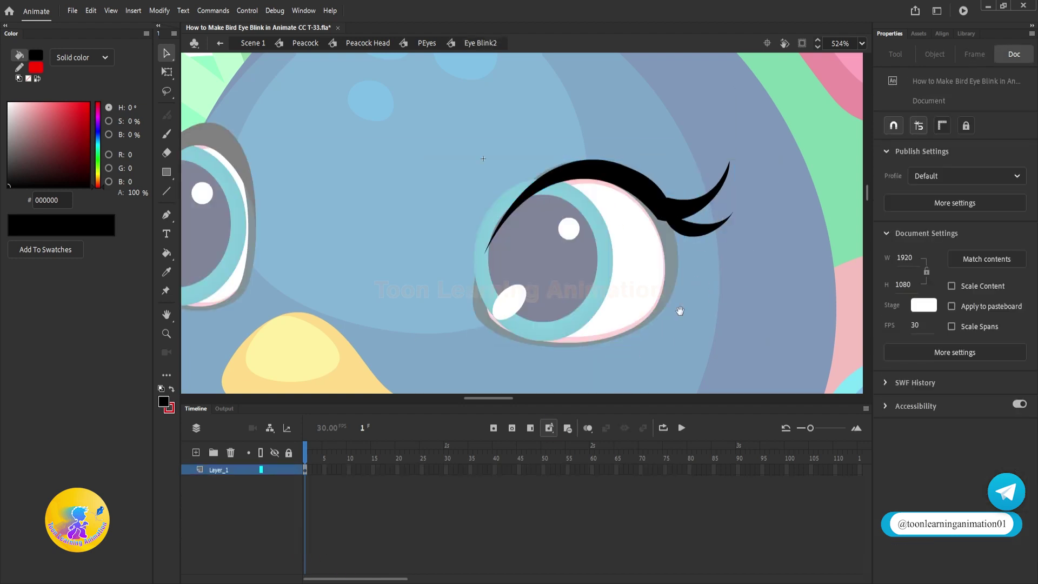
pyautogui.click(611, 312)
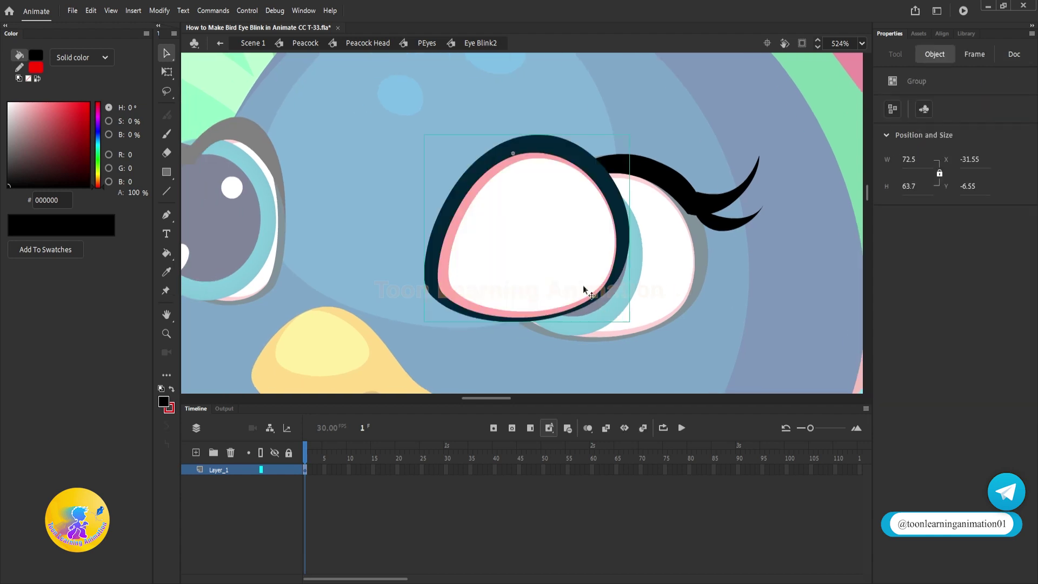
pyautogui.scroll(3, 584, 290)
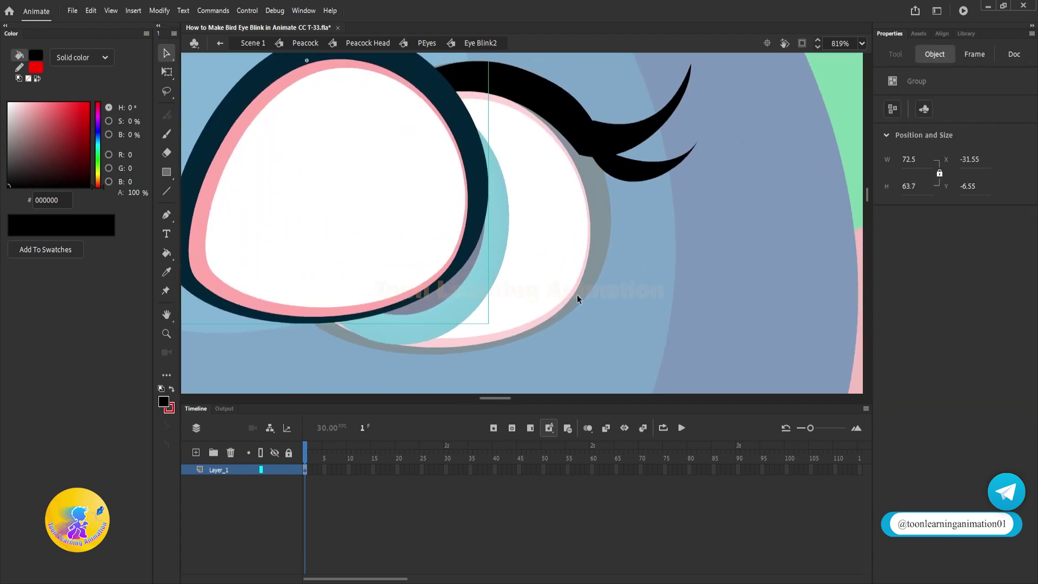
pyautogui.moveTo(354, 235); pyautogui.dragTo(474, 266)
pyautogui.scroll(4, 506, 306)
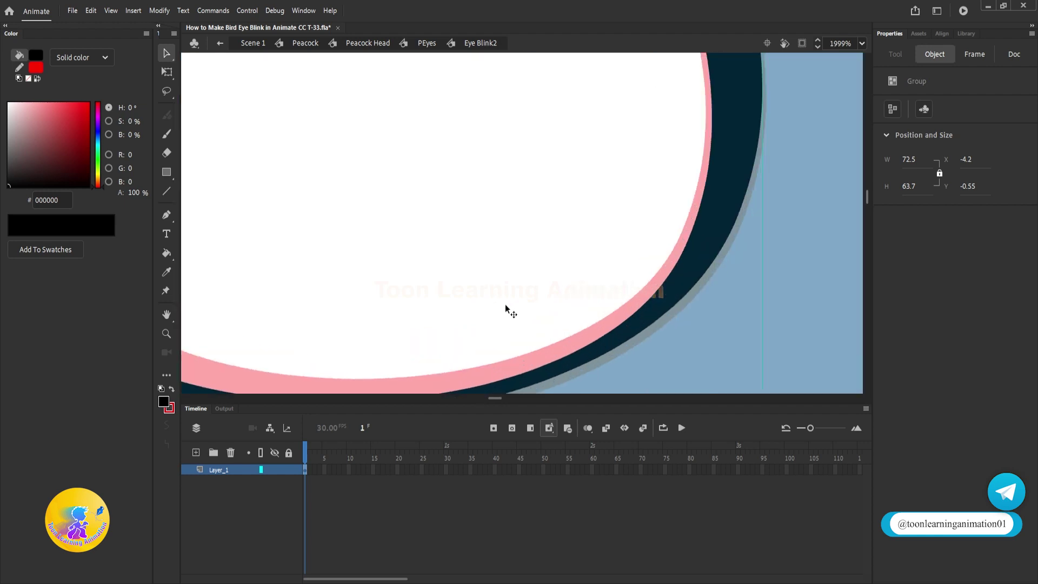
pyautogui.moveTo(741, 355); pyautogui.dragTo(634, 267)
pyautogui.moveTo(503, 232); pyautogui.dragTo(510, 239)
pyautogui.moveTo(701, 76); pyautogui.dragTo(676, 315)
pyautogui.moveTo(555, 283); pyautogui.dragTo(555, 284)
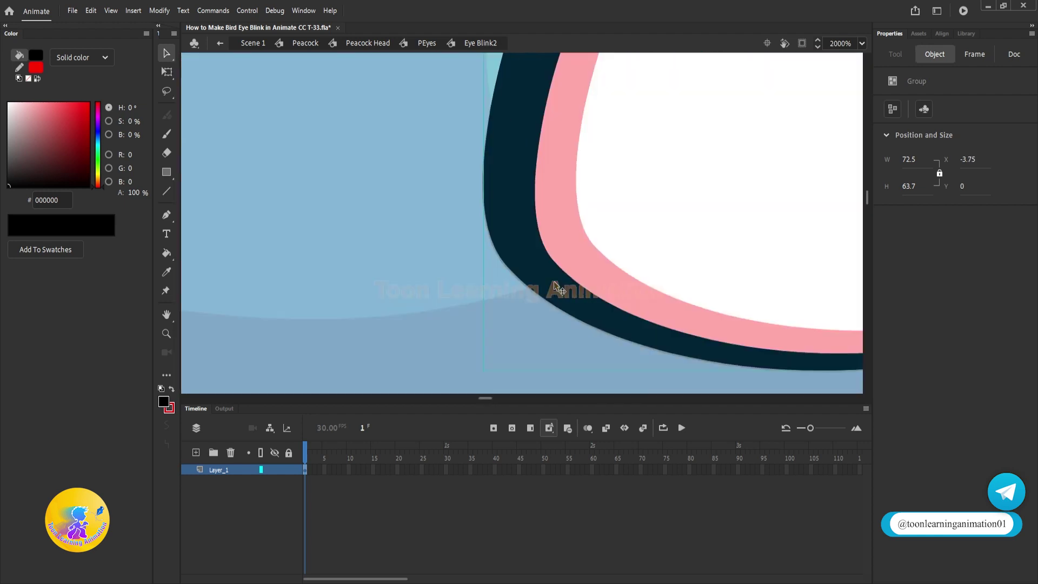
pyautogui.click(439, 312)
pyautogui.click(422, 314)
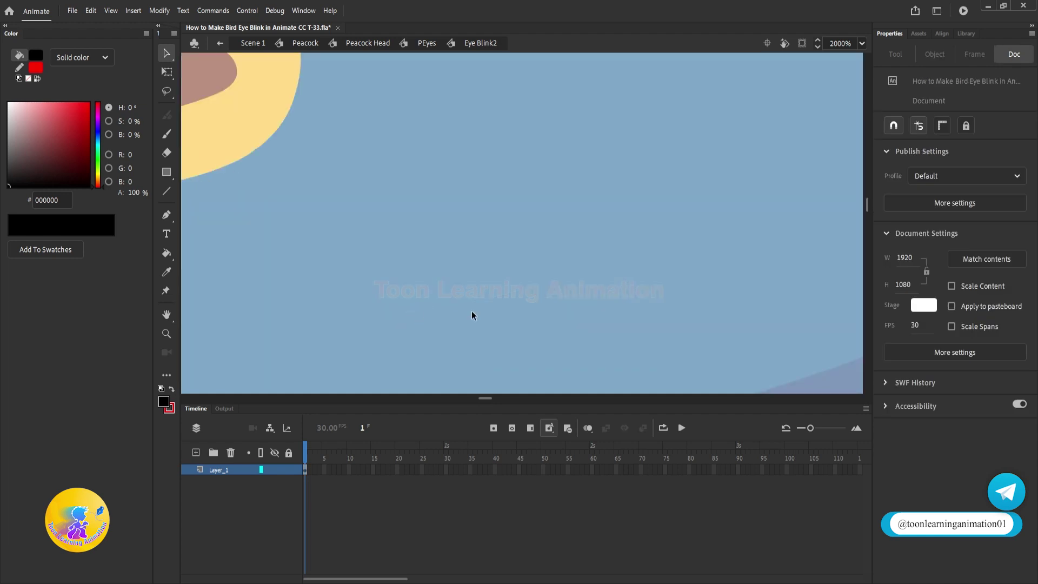
# - Cut the aligned eye group and paste it in place on a new layer above the lashes
pyautogui.scroll(-5, 472, 316)
pyautogui.moveTo(568, 181); pyautogui.dragTo(542, 257)
pyautogui.scroll(2, 535, 260)
pyautogui.click(526, 264)
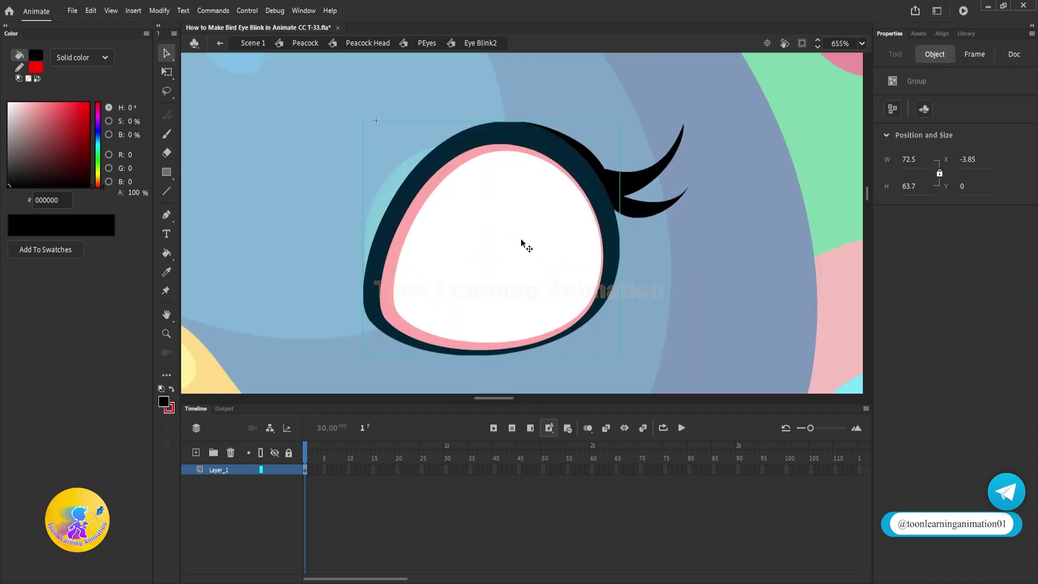
pyautogui.hotkey('ctrl', 'x')
pyautogui.click(197, 454)
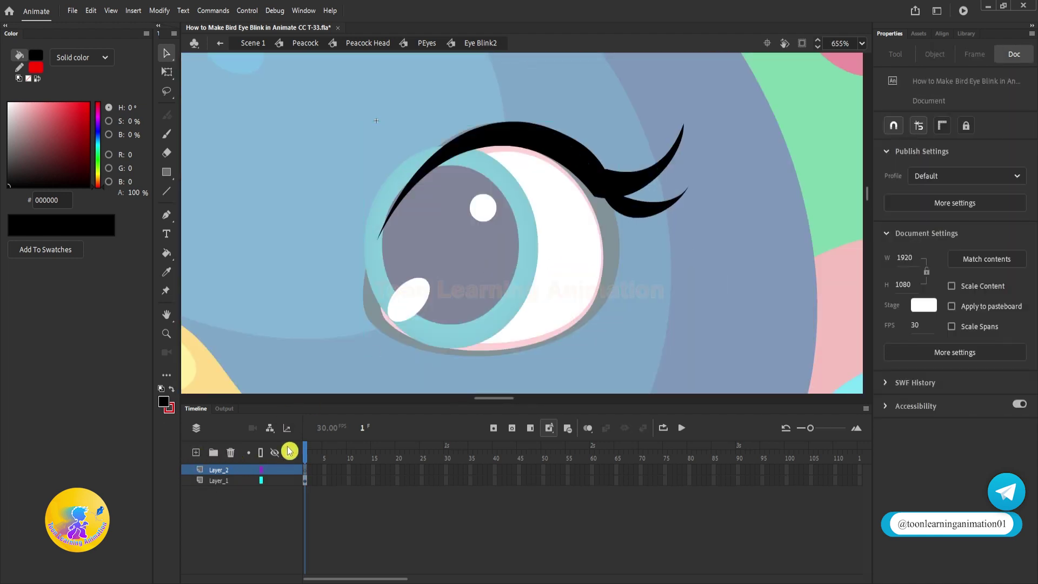
pyautogui.hotkey('ctrl', 'shift', 'v')
pyautogui.click(659, 275)
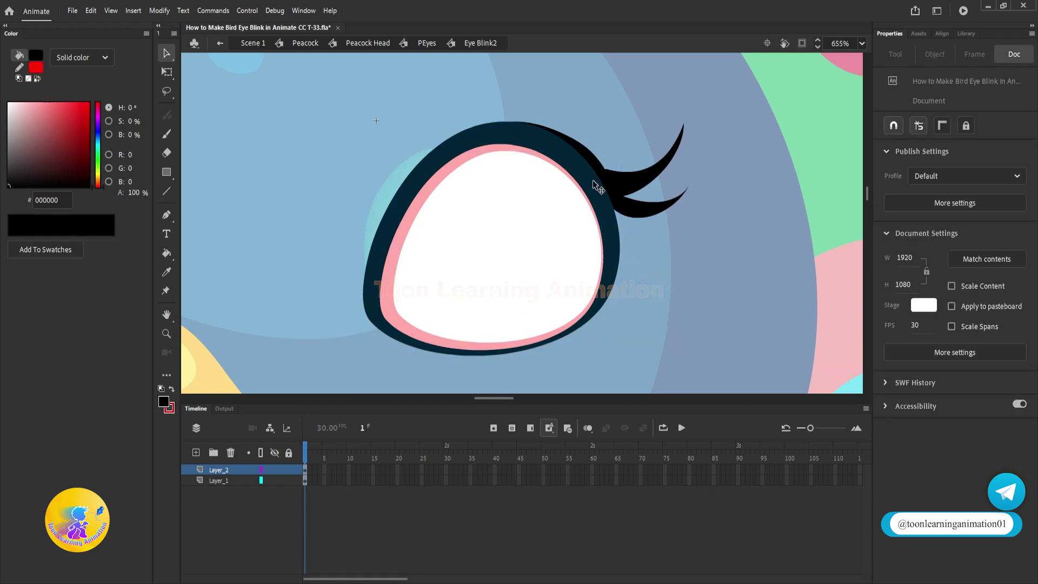
# - Delete the dark outline from the pasted eye and break the pink and white drawing objects inside its group into raw shapes
pyautogui.moveTo(597, 187); pyautogui.dragTo(722, 173)
pyautogui.press('Delete')
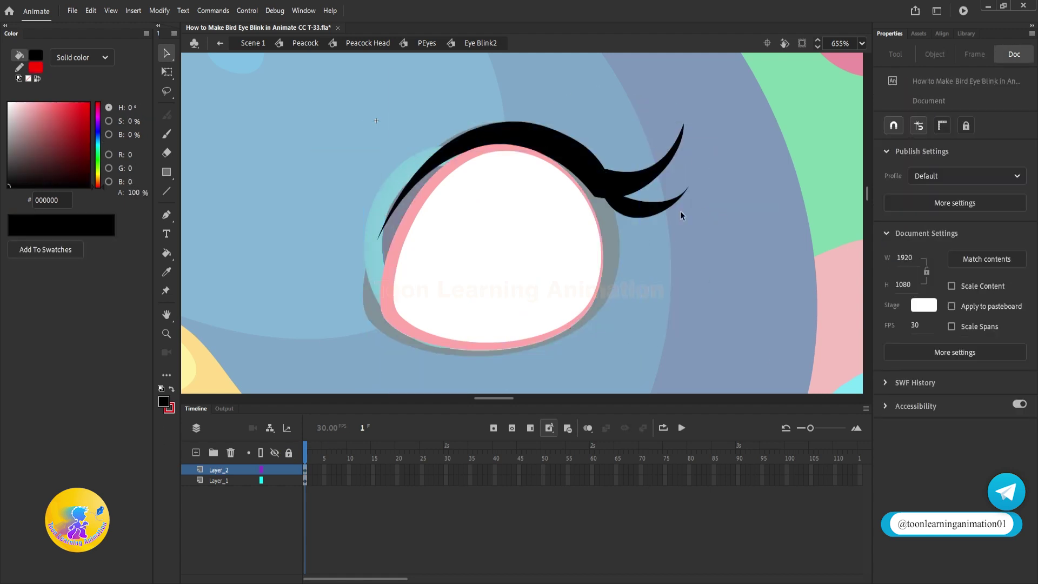
pyautogui.click(483, 219)
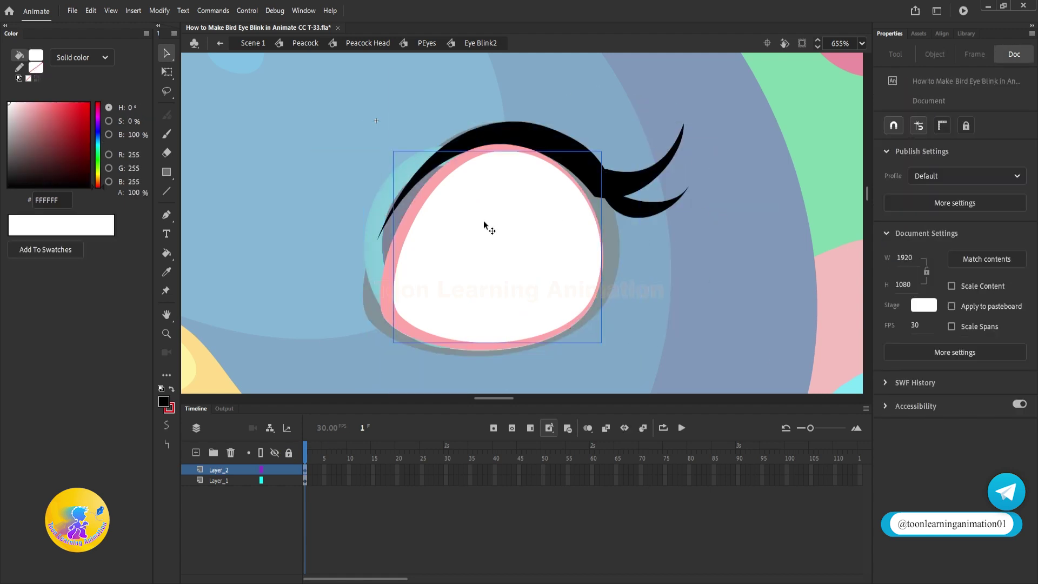
pyautogui.doubleClick(502, 263)
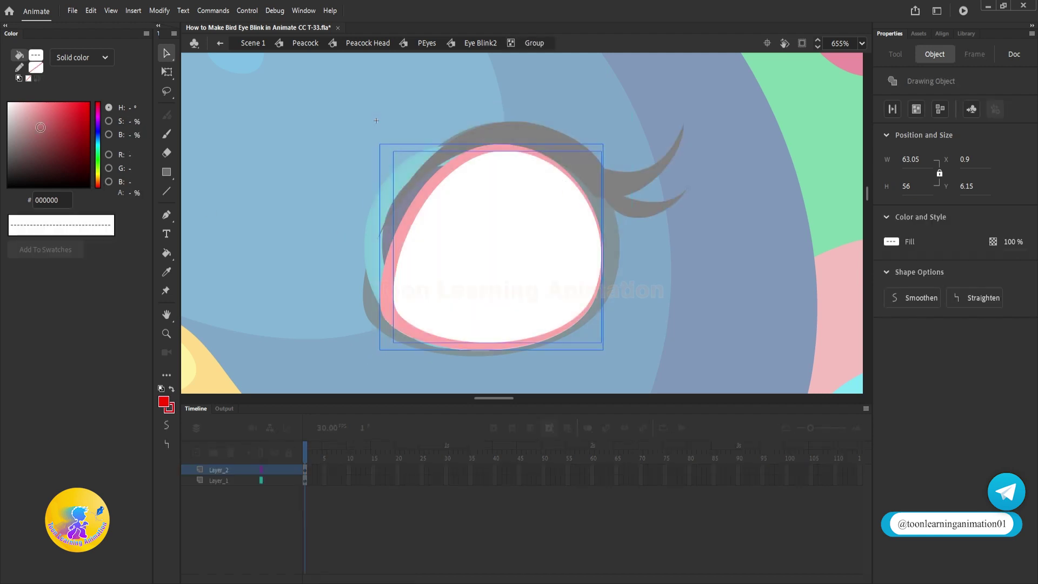
pyautogui.hotkey('ctrl', 'b')
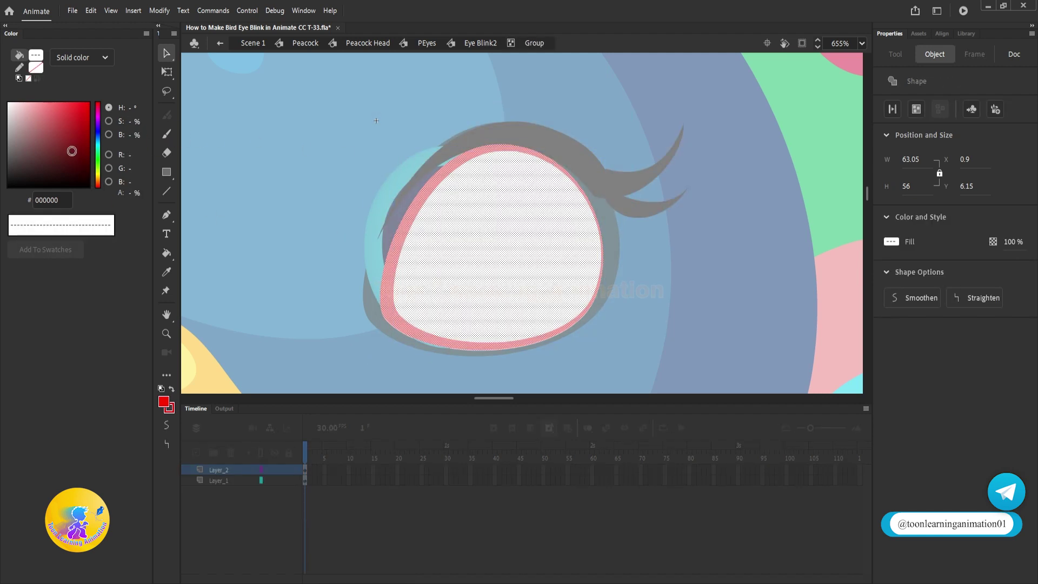
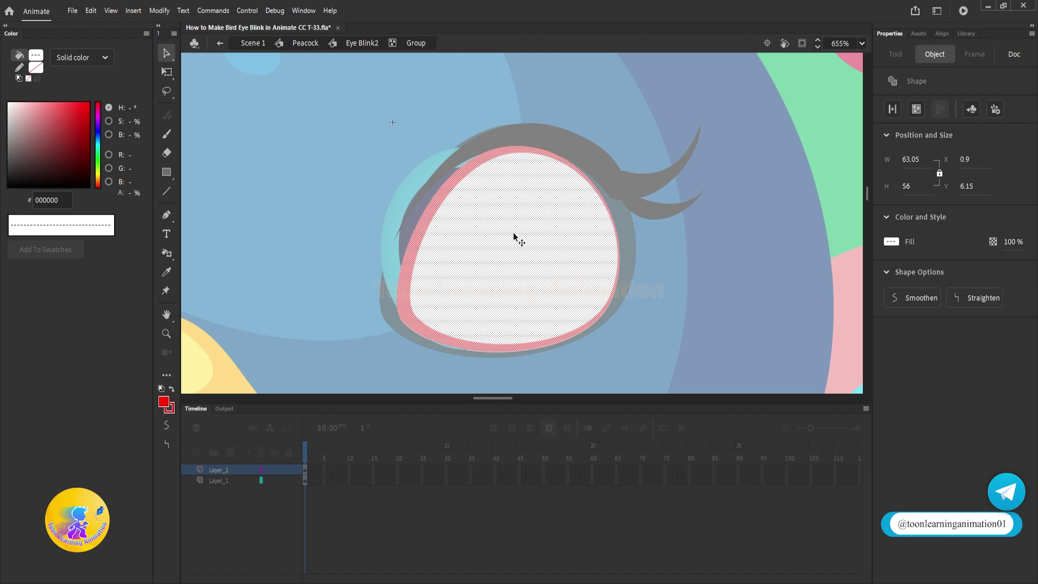
pyautogui.scroll(-3, 606, 256)
pyautogui.moveTo(367, 258); pyautogui.dragTo(449, 266)
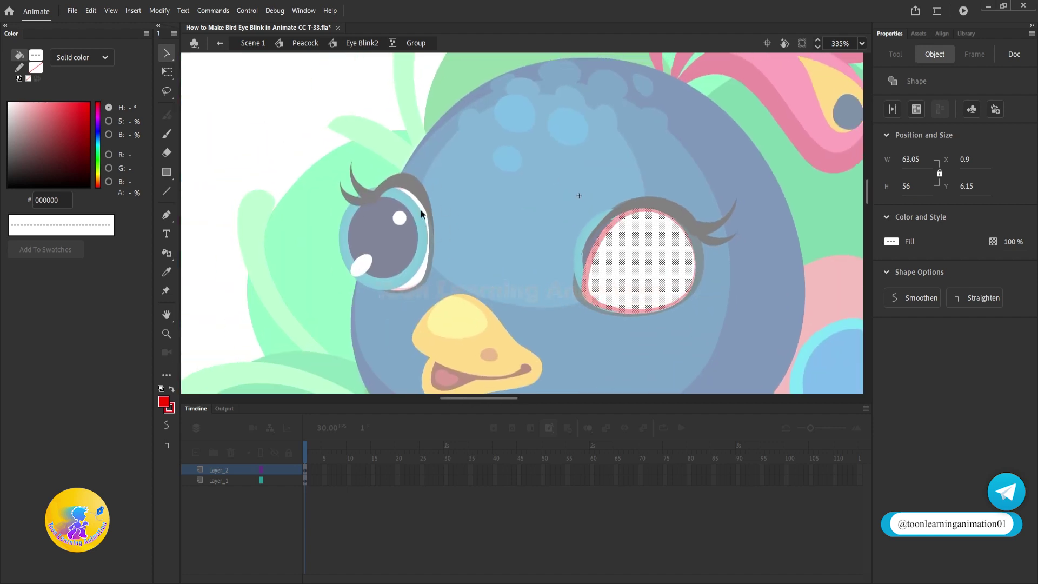
pyautogui.doubleClick(277, 143)
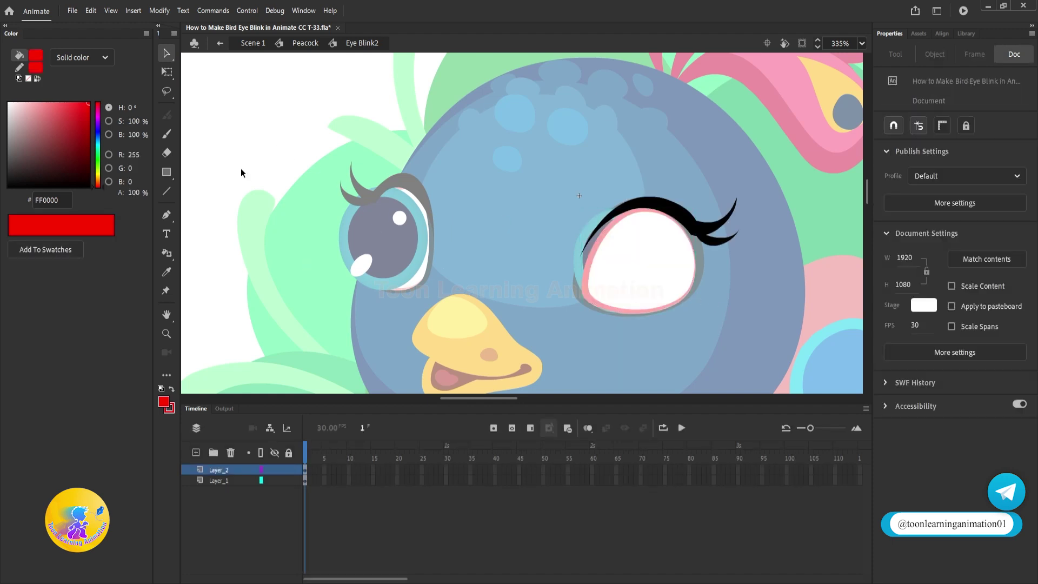
# - Sample the dark blue eyelid color 003159 from frame 3 of the Eye Blink symbol
pyautogui.doubleClick(286, 147)
pyautogui.doubleClick(416, 182)
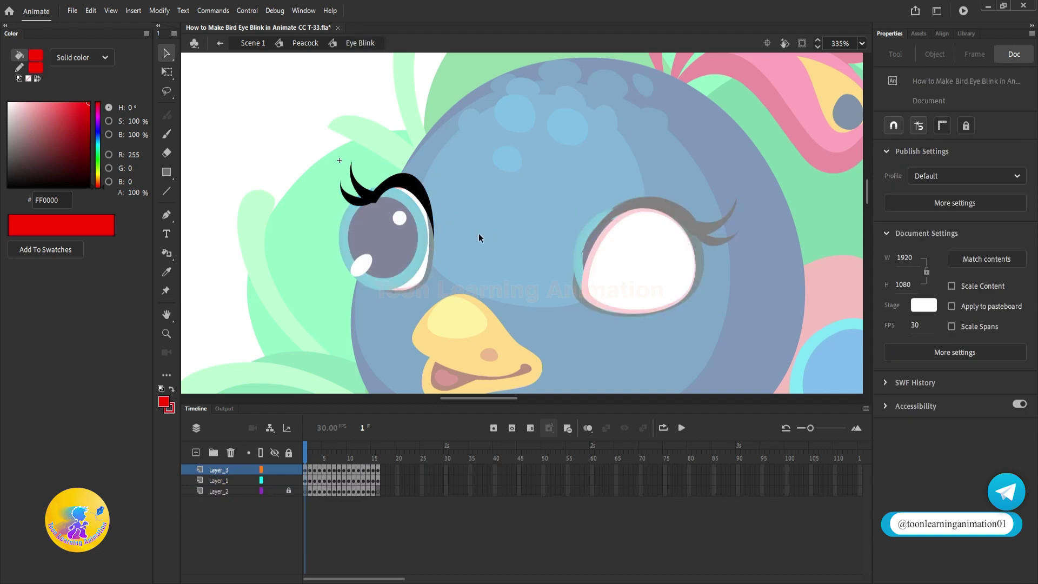
pyautogui.scroll(2, 478, 237)
pyautogui.click(315, 456)
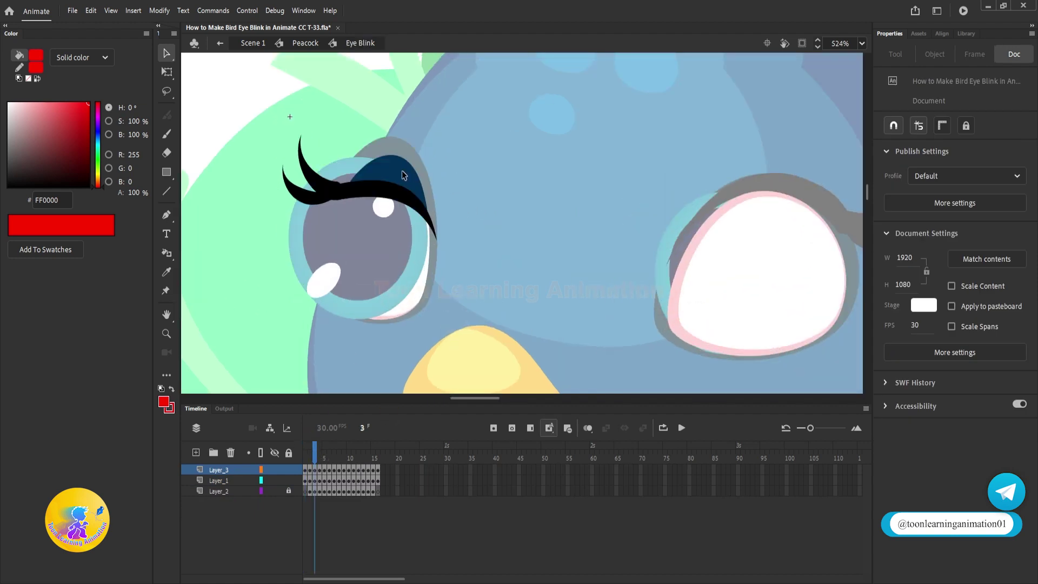
pyautogui.click(166, 272)
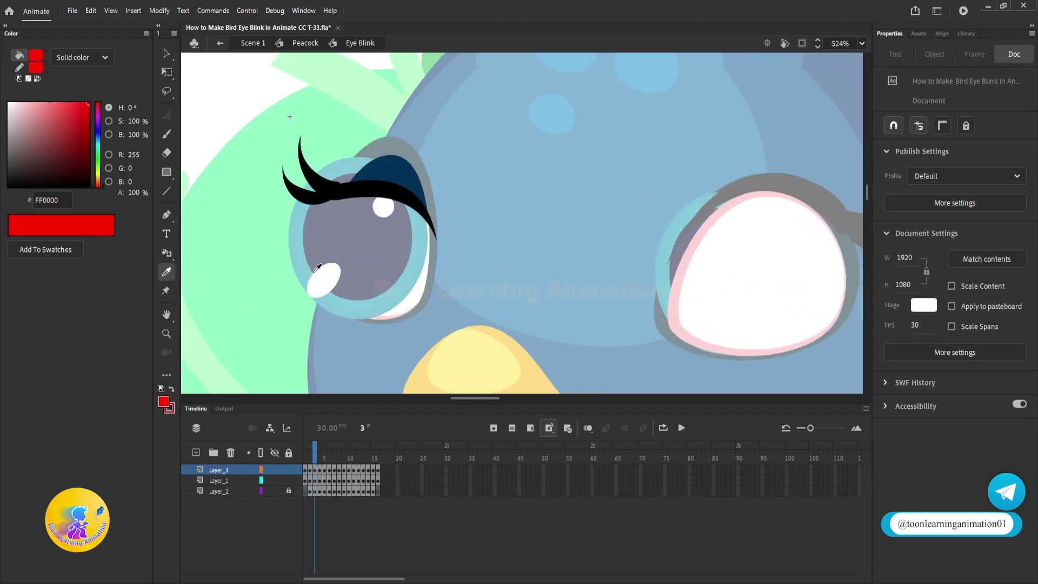
pyautogui.click(394, 171)
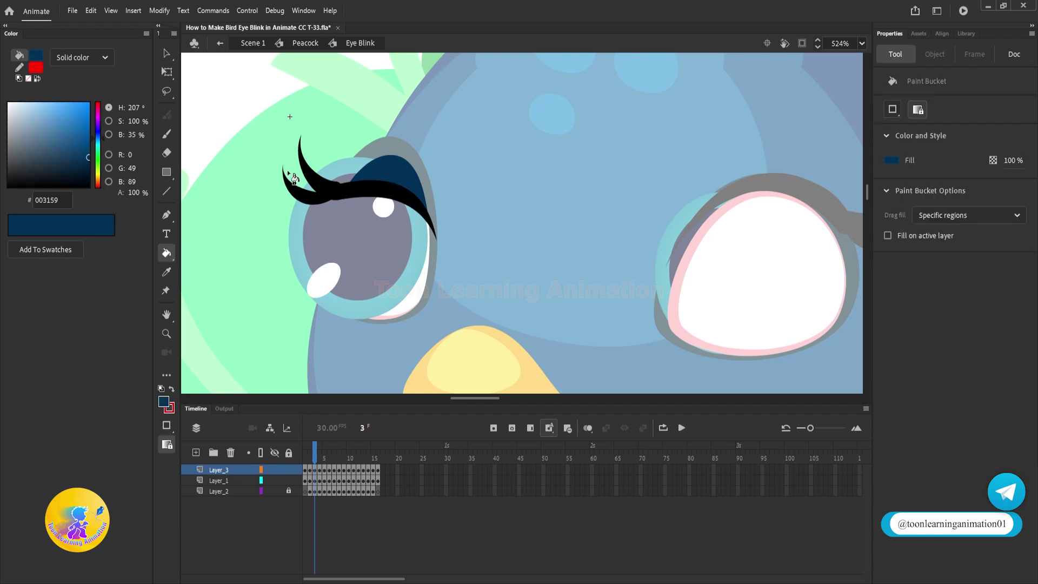
# - Fill both the white and pink shapes inside the second eye's group in Eye Blink2 with 003159
pyautogui.doubleClick(260, 150)
pyautogui.doubleClick(777, 275)
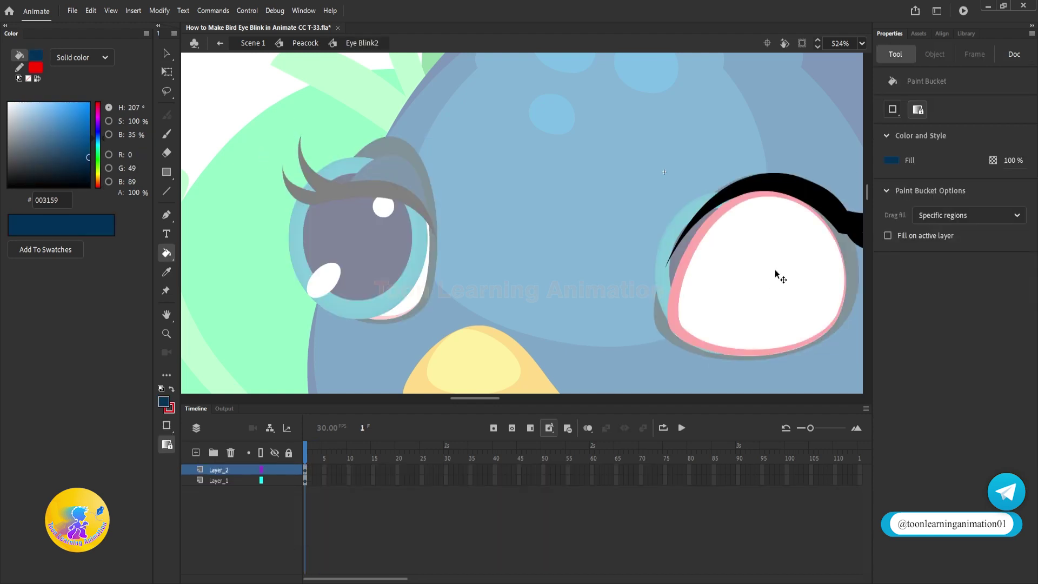
pyautogui.doubleClick(778, 276)
pyautogui.click(766, 253)
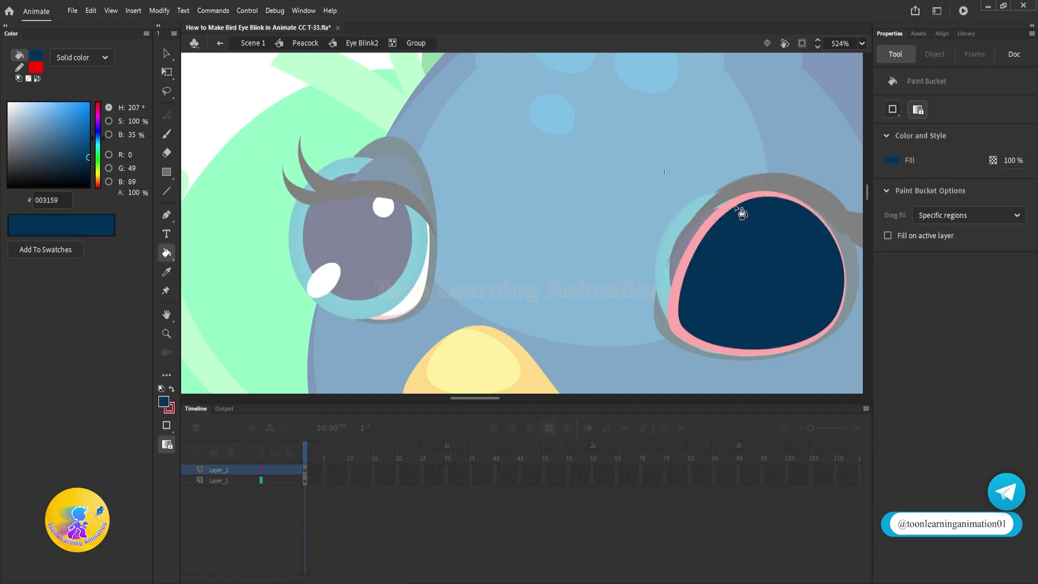
pyautogui.click(748, 198)
# - Break the dark blue eyelid group apart into a raw shape and move Layer_2 below Layer_1
pyautogui.press('space')
pyautogui.moveTo(767, 276); pyautogui.dragTo(629, 264)
pyautogui.press('v')
pyautogui.press('space')
pyautogui.moveTo(741, 276); pyautogui.dragTo(596, 285)
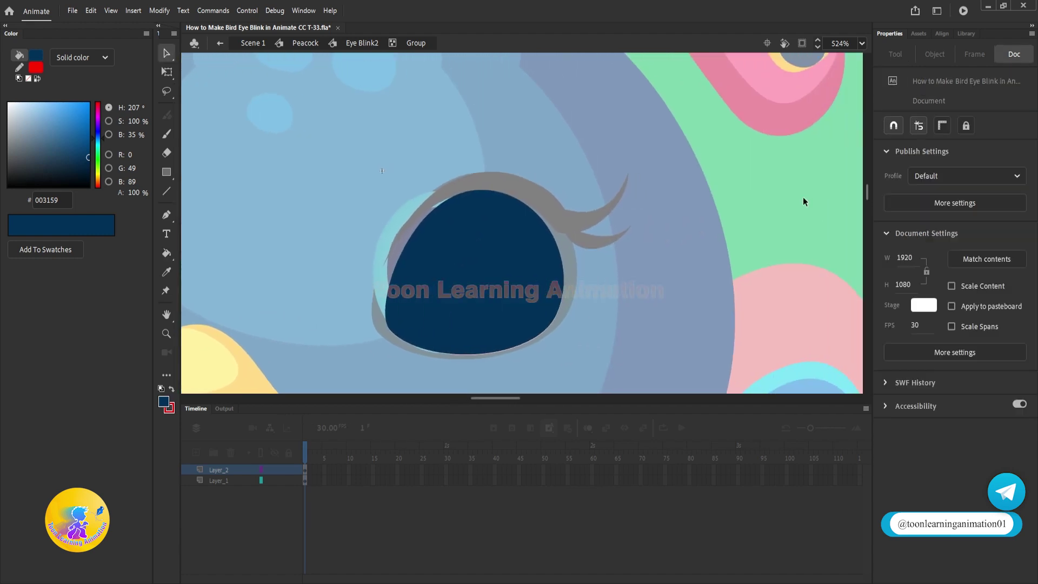
pyautogui.doubleClick(803, 197)
pyautogui.hotkey('ctrl', 'b')
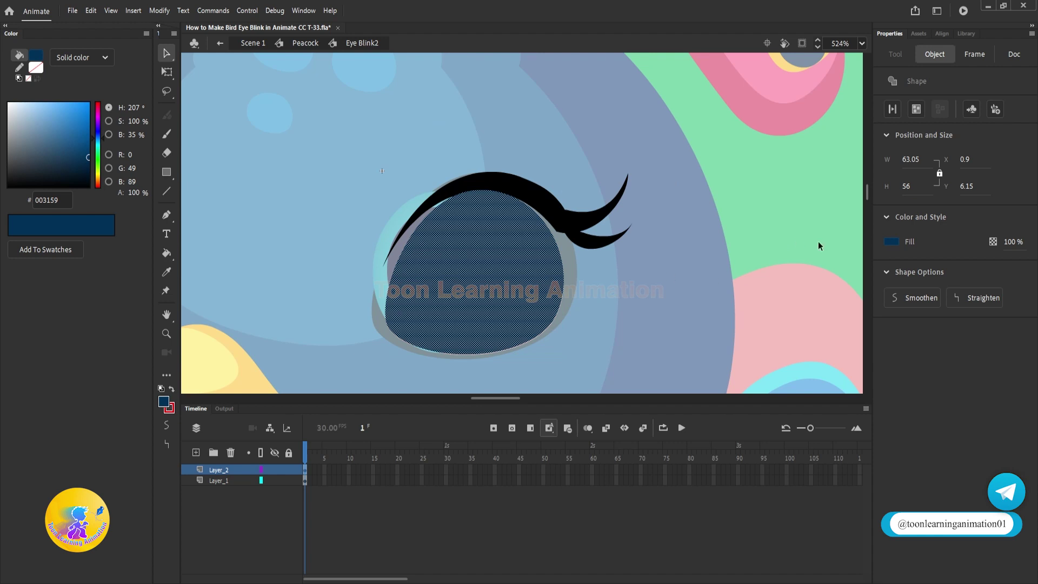
pyautogui.moveTo(227, 470); pyautogui.dragTo(232, 492)
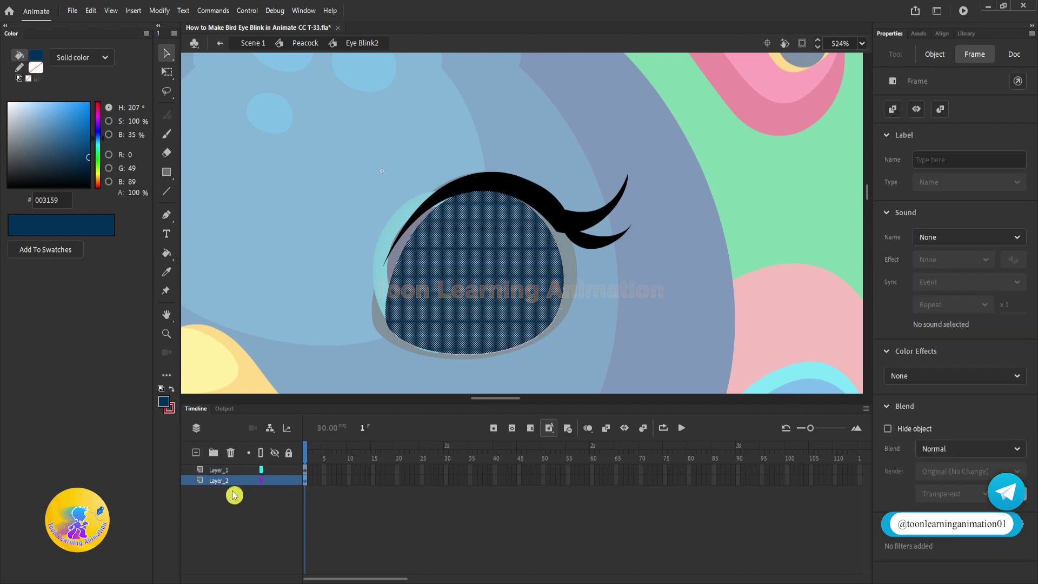
# - Insert keyframes at frame 8 on both Layer_1 and Layer_2
pyautogui.click(563, 214)
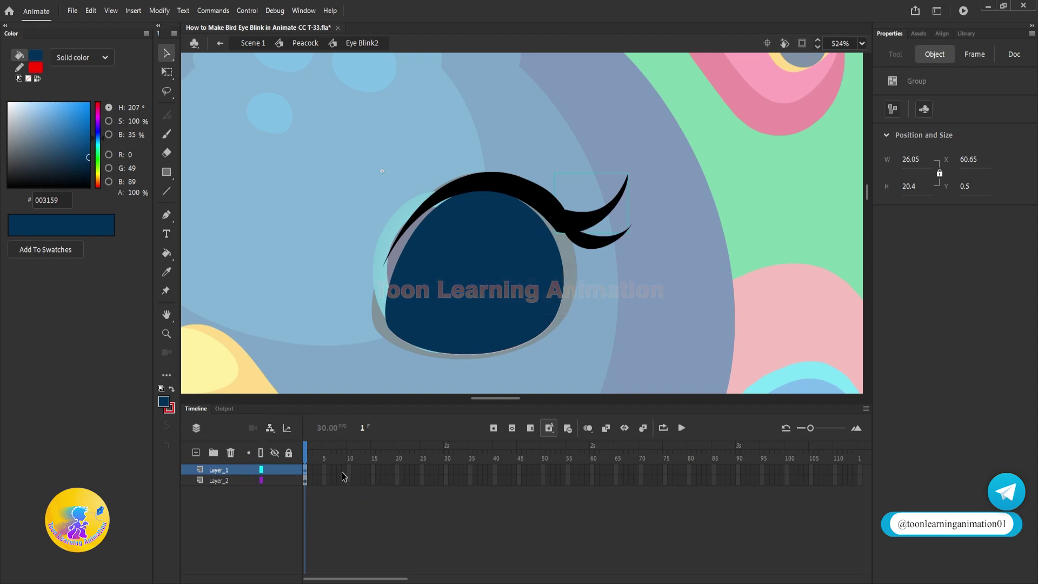
pyautogui.moveTo(319, 330); pyautogui.dragTo(602, 337)
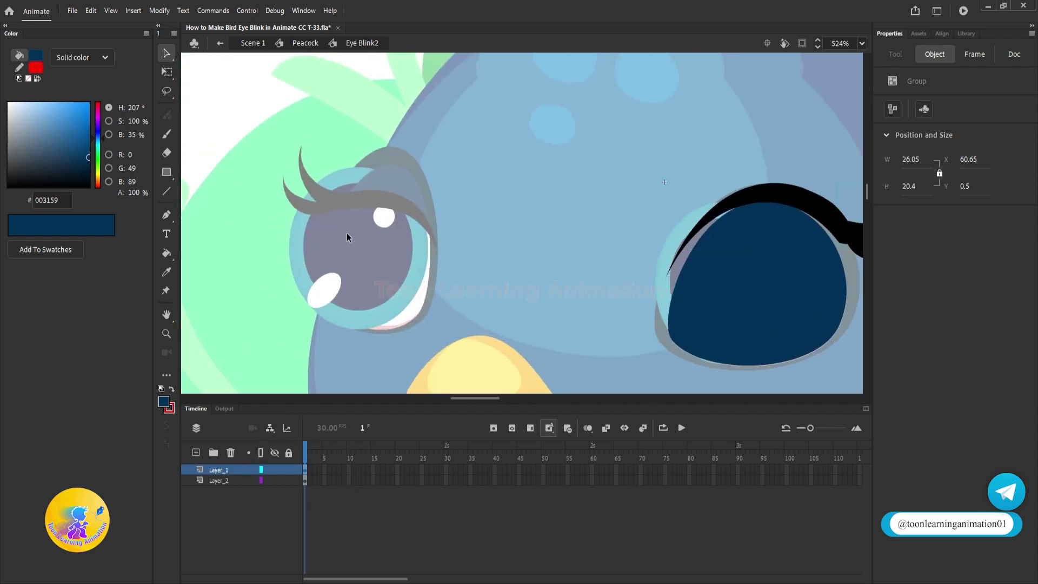
pyautogui.hscroll(5, 347, 237)
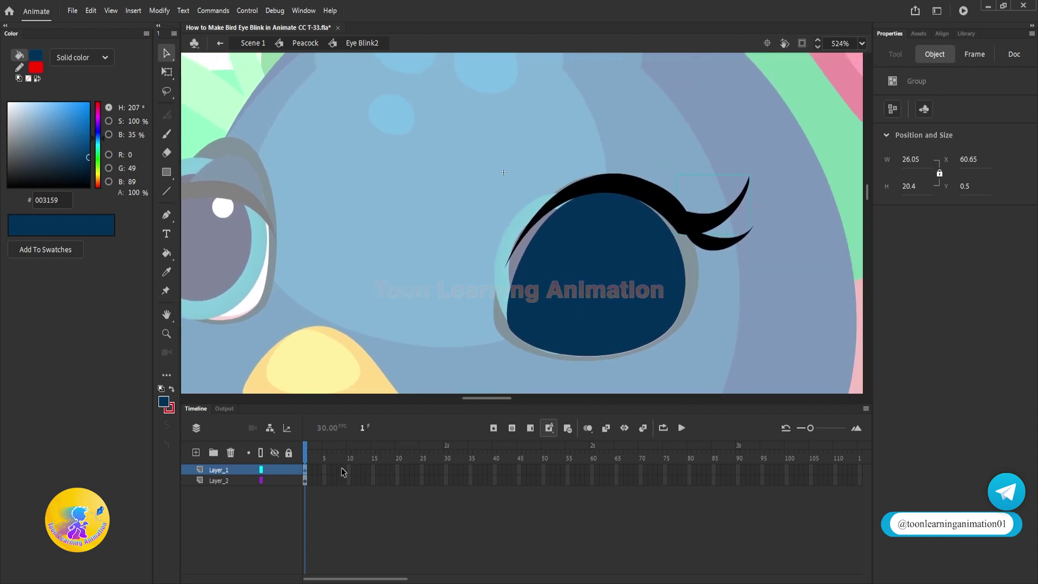
pyautogui.click(343, 481)
pyautogui.click(356, 531)
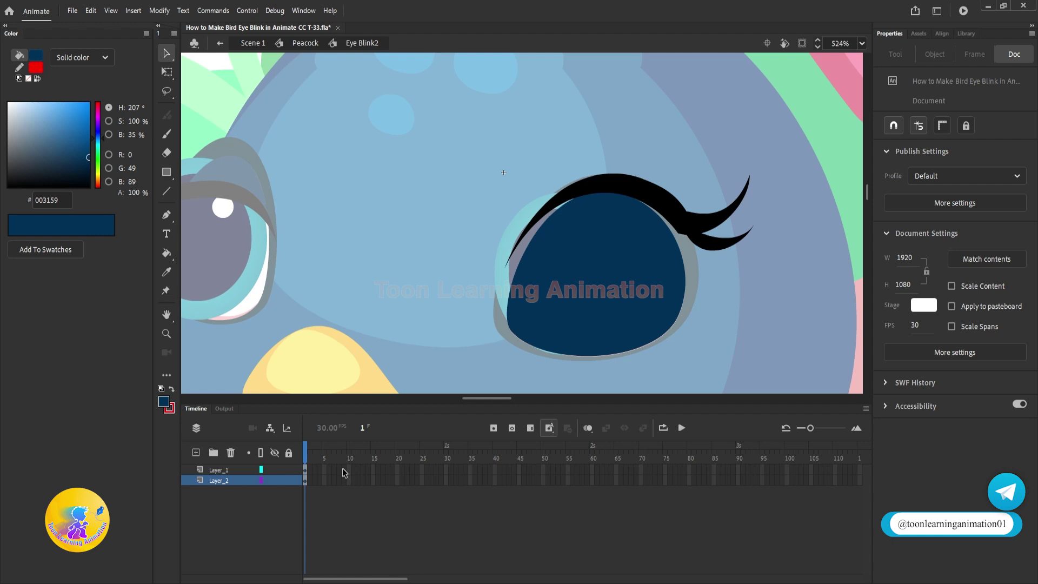
pyautogui.moveTo(339, 469); pyautogui.dragTo(342, 501)
pyautogui.press('F6')
# - Outline the dark blue eyelid shape on frame 1 of Layer_2 with a red stroke
pyautogui.moveTo(747, 288); pyautogui.dragTo(725, 291)
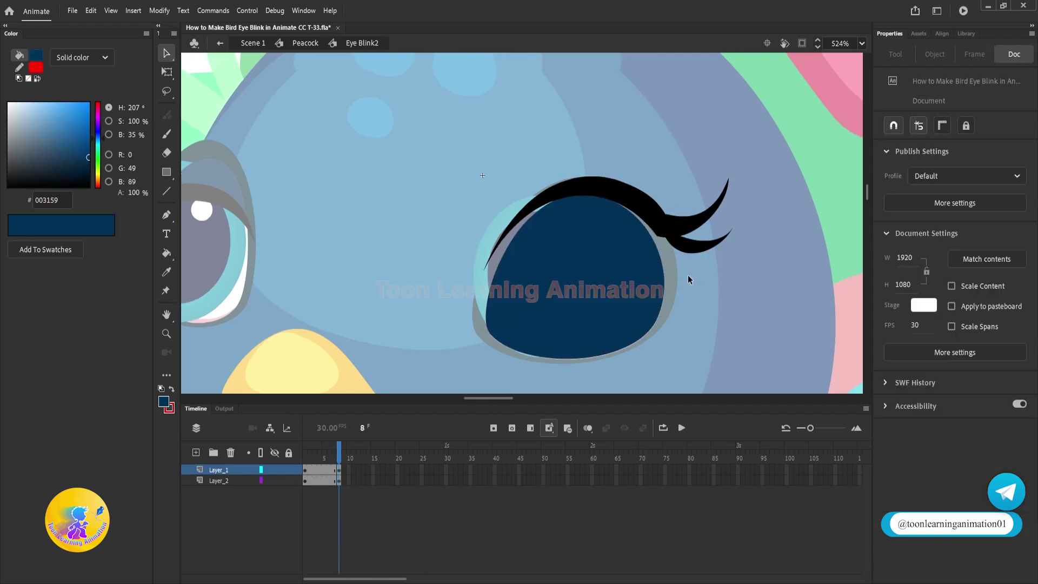
pyautogui.press('s')
pyautogui.click(661, 284)
pyautogui.moveTo(342, 453); pyautogui.dragTo(277, 458)
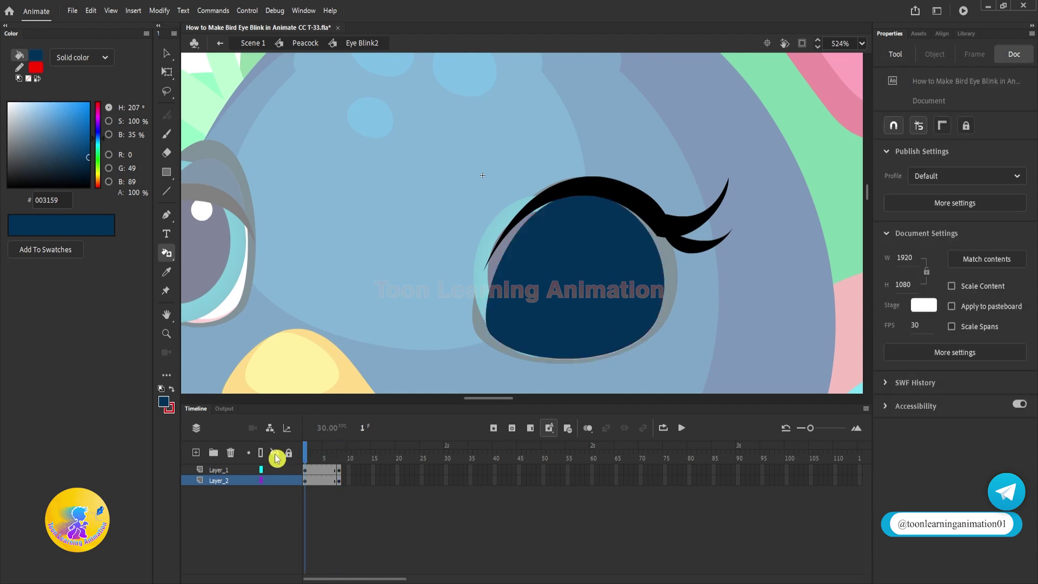
pyautogui.click(603, 288)
# - Convert frames 2 to 7 of Layer_2 into keyframes
pyautogui.moveTo(333, 482); pyautogui.dragTo(310, 485)
pyautogui.press('F6')
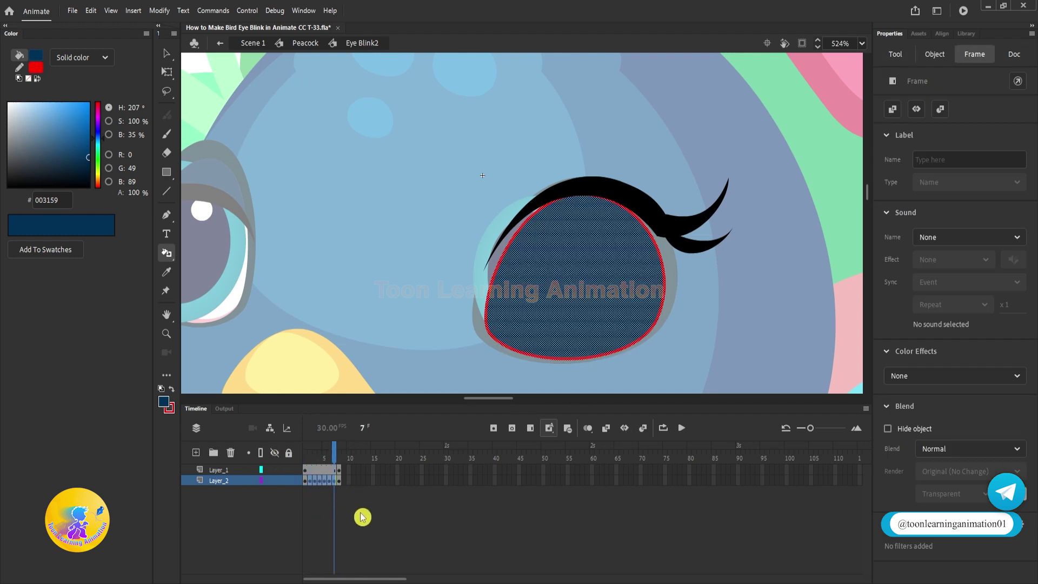
pyautogui.click(367, 524)
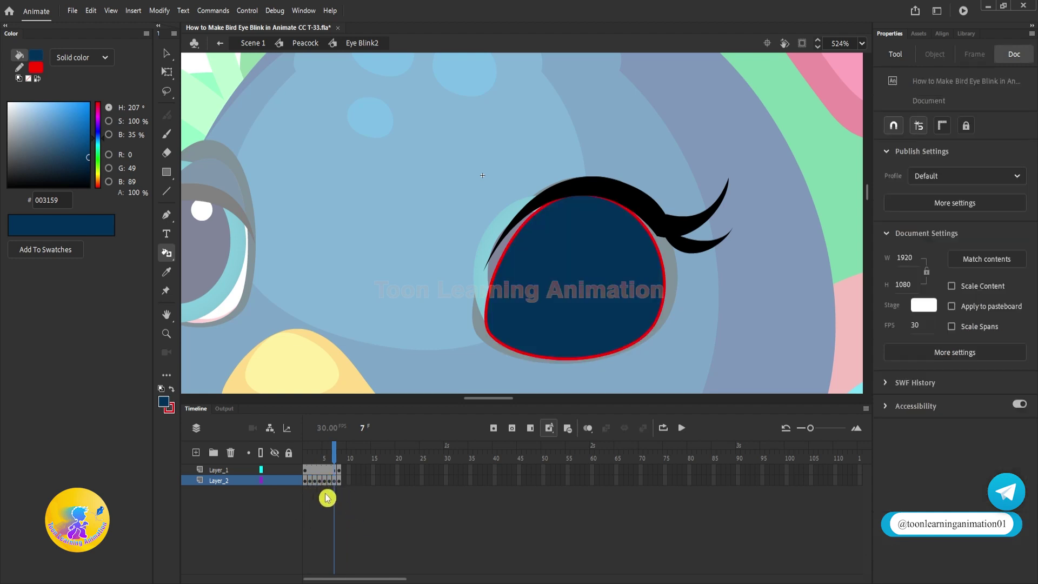
# - Delete the eyelid fill and its red outline from frame 1 of Layer_2 so the eye starts open
pyautogui.press('v')
pyautogui.moveTo(781, 294); pyautogui.dragTo(760, 299)
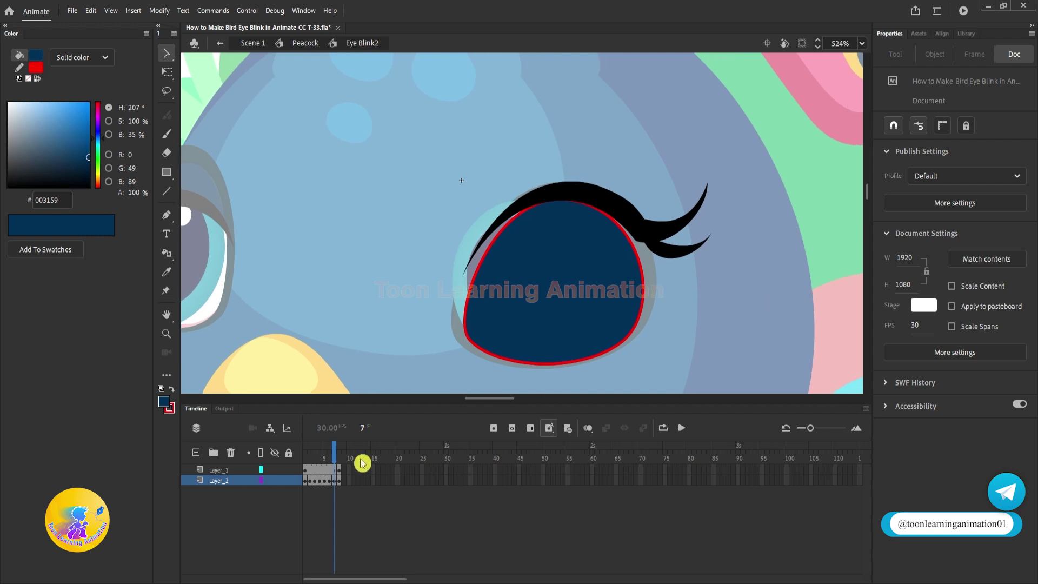
pyautogui.moveTo(335, 457); pyautogui.dragTo(279, 446)
pyautogui.click(682, 310)
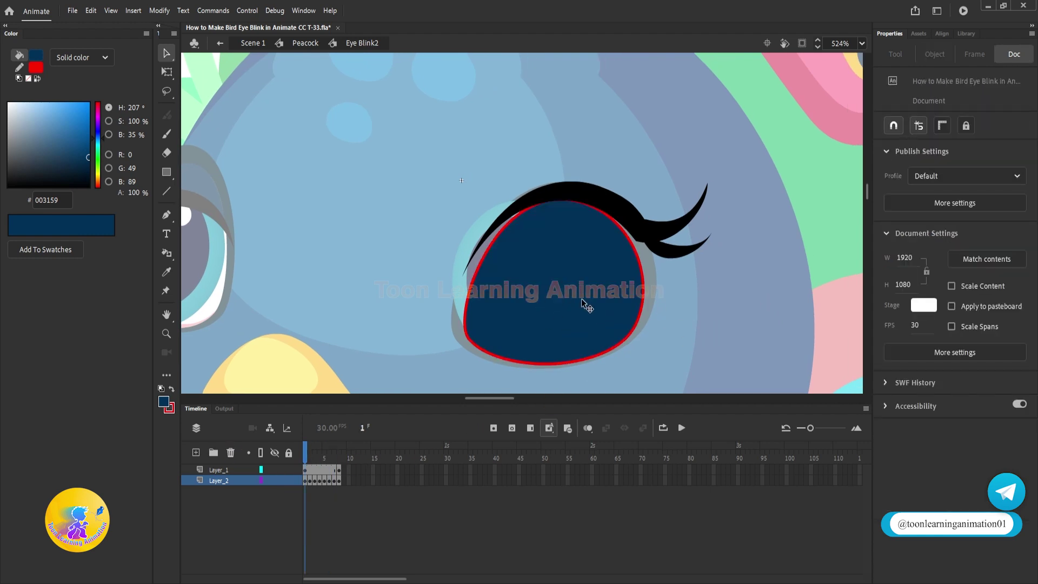
pyautogui.click(584, 302)
pyautogui.press('Delete')
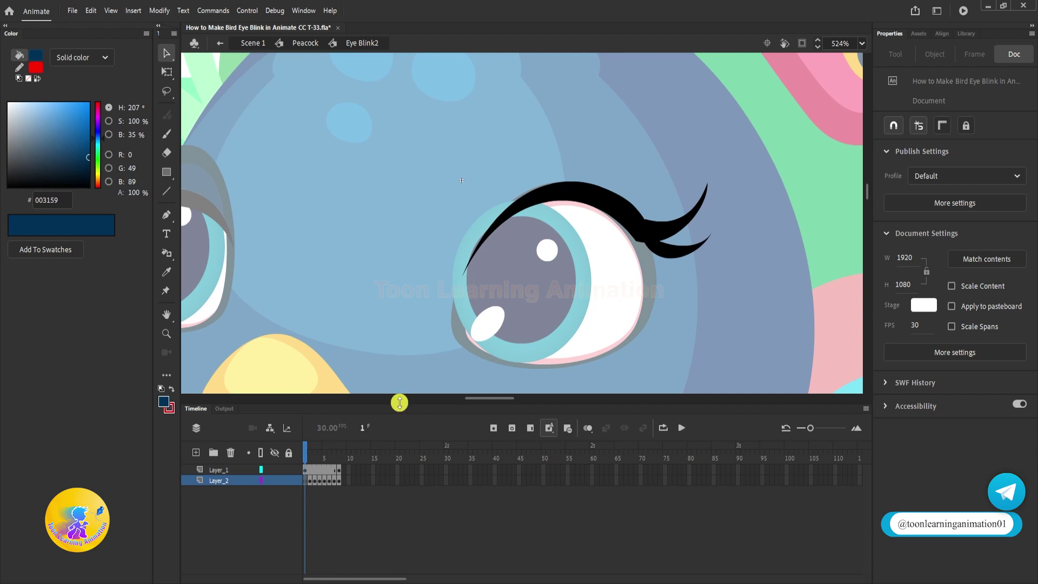
# - Draw a slanted red line across the middle of the eyelid on frame 4 and bend it slightly upward
pyautogui.click(309, 480)
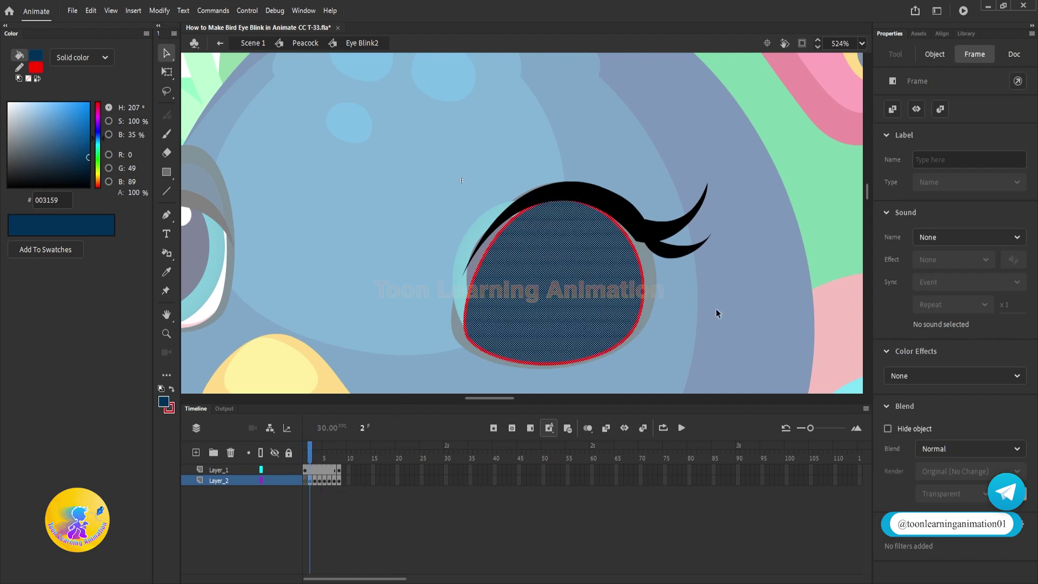
pyautogui.click(588, 398)
pyautogui.click(324, 460)
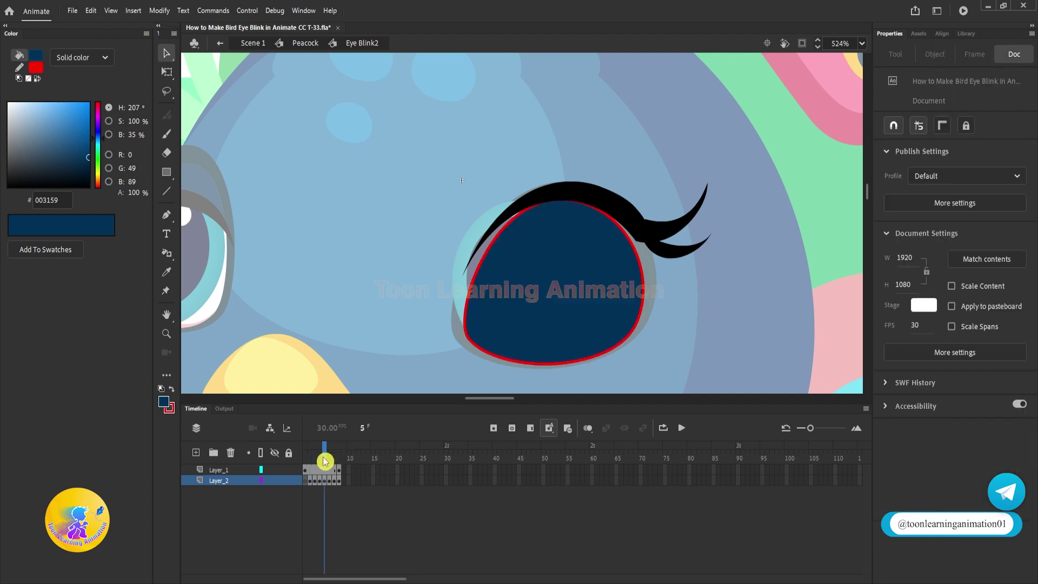
pyautogui.moveTo(325, 461); pyautogui.dragTo(319, 461)
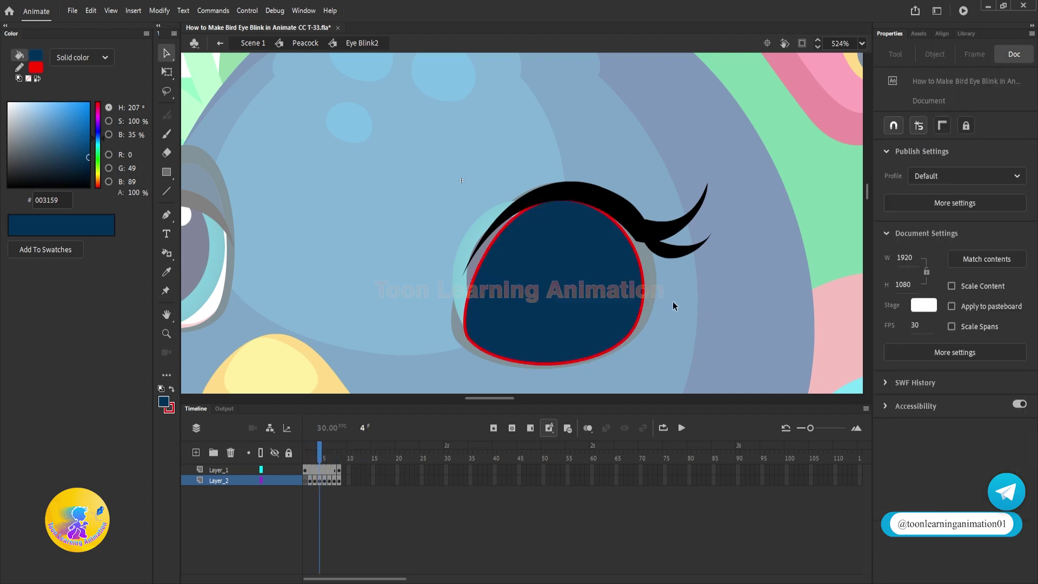
pyautogui.press('n')
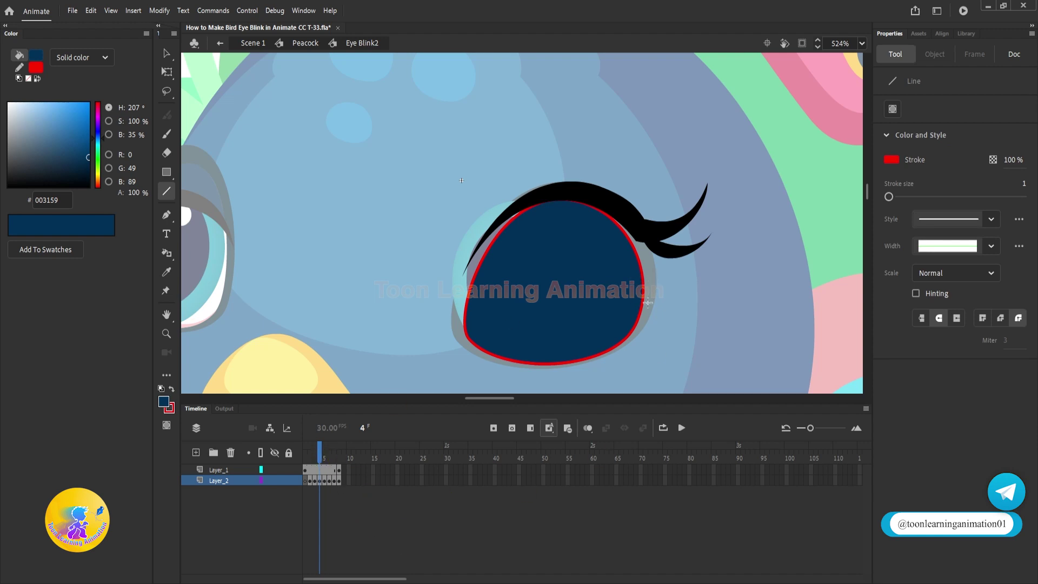
pyautogui.moveTo(643, 282); pyautogui.dragTo(465, 317)
pyautogui.press('v')
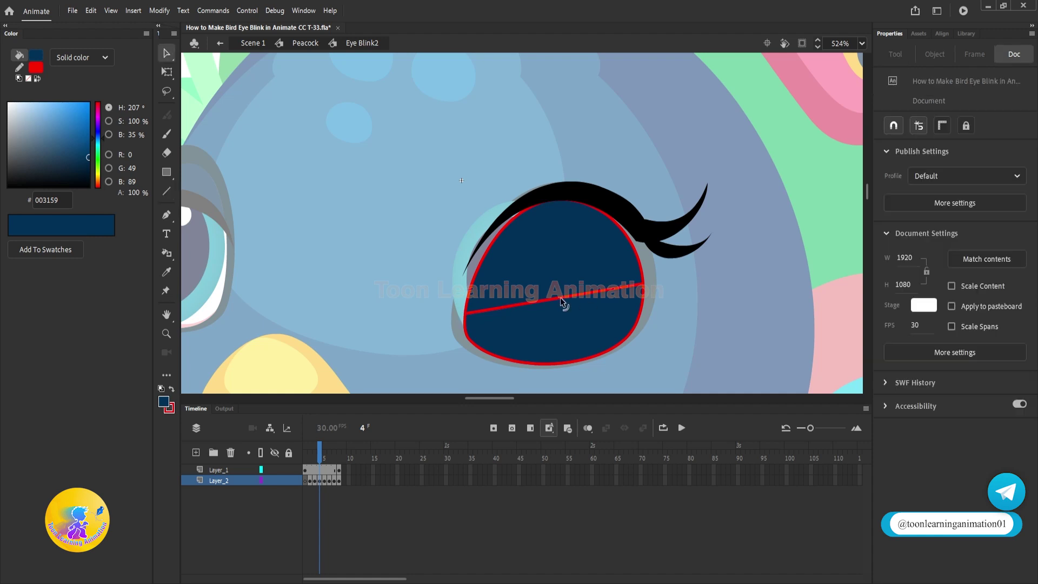
pyautogui.moveTo(562, 301); pyautogui.dragTo(560, 289)
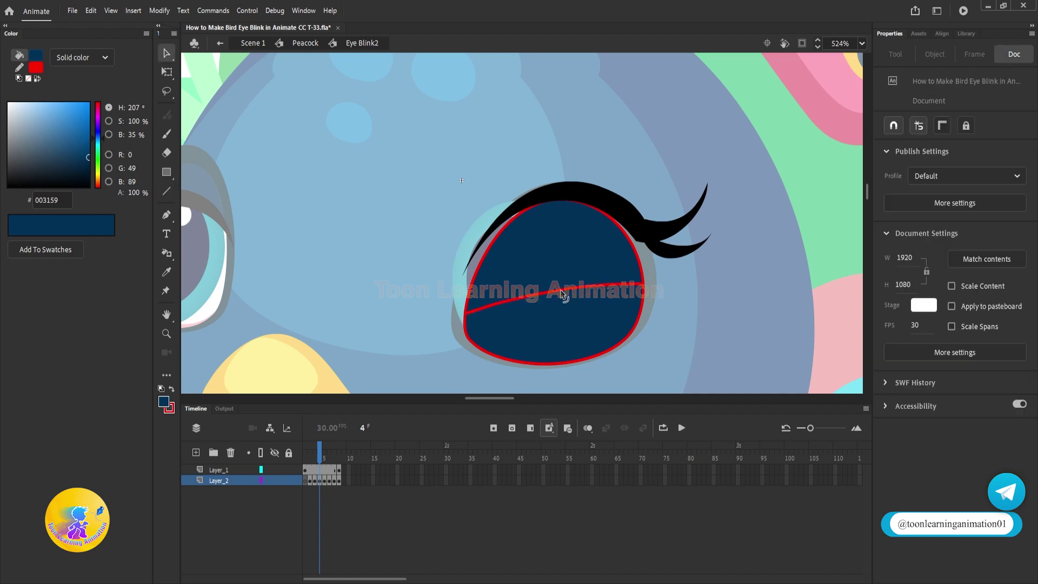
# - Delete the eyelid fill below the curved line and all red strokes on frame 4
pyautogui.click(573, 320)
pyautogui.press('Delete')
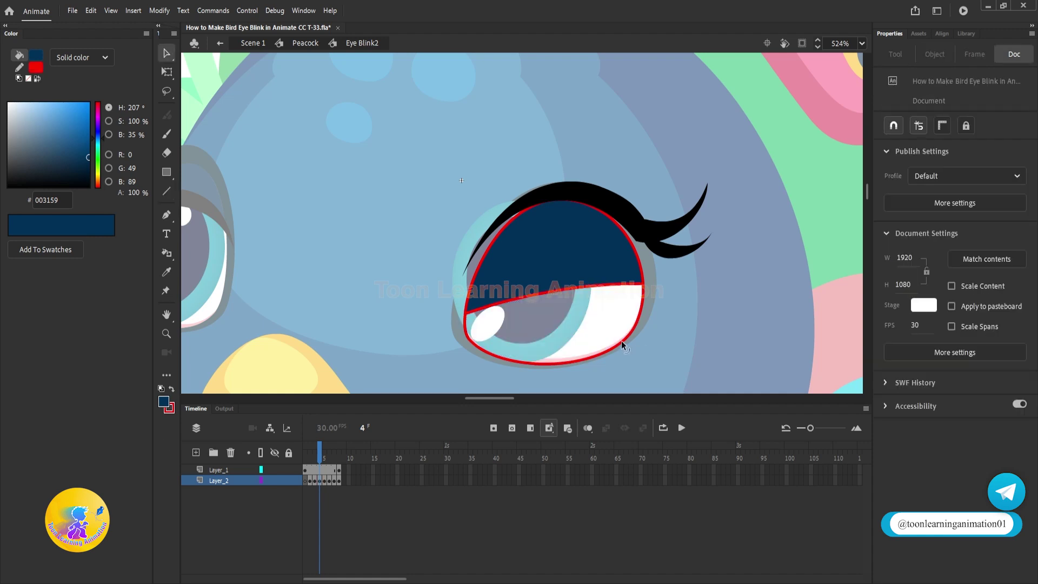
pyautogui.doubleClick(621, 344)
pyautogui.press('Delete')
# - Draw a lower slanted red line below the half-closed eyelid, curve it upward, and move it in place to frame 5
pyautogui.press('n')
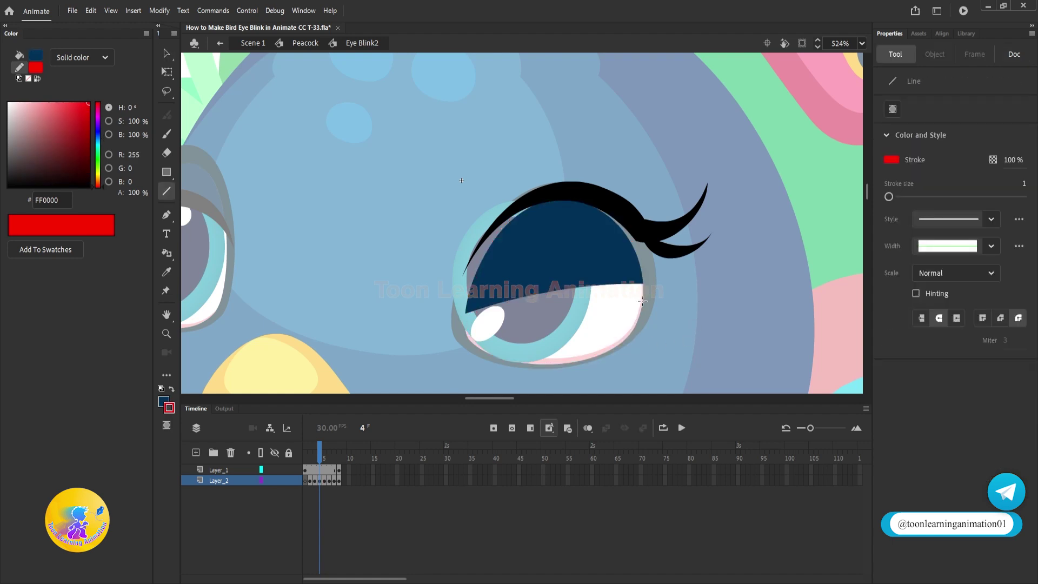
pyautogui.moveTo(645, 299)
pyautogui.mouseDown()
pyautogui.moveTo(500, 307)
pyautogui.moveTo(465, 330)
pyautogui.mouseUp()
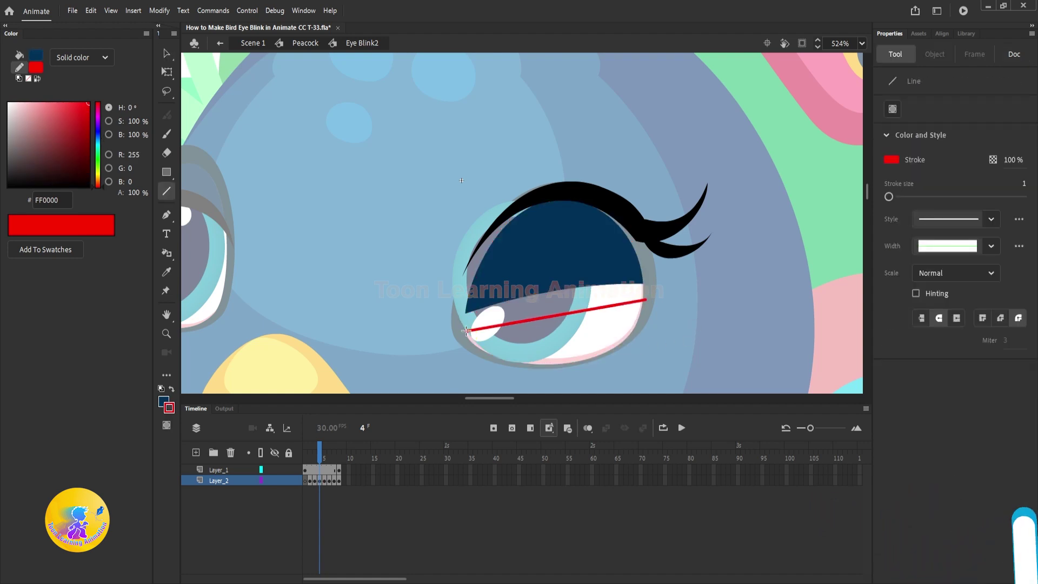
pyautogui.press('v')
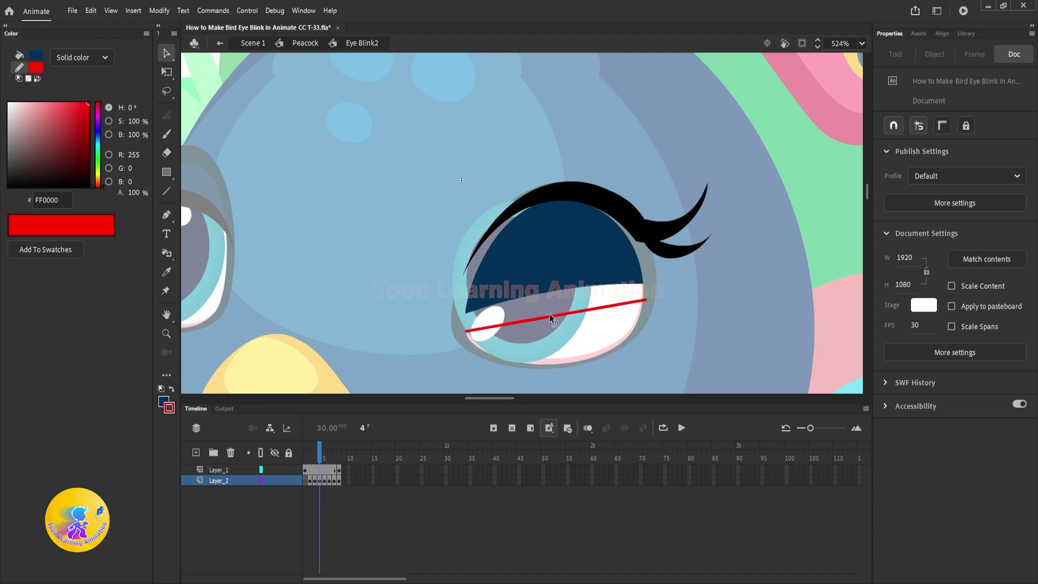
pyautogui.moveTo(549, 313); pyautogui.dragTo(548, 310)
pyautogui.click(548, 309)
pyautogui.press('Delete')
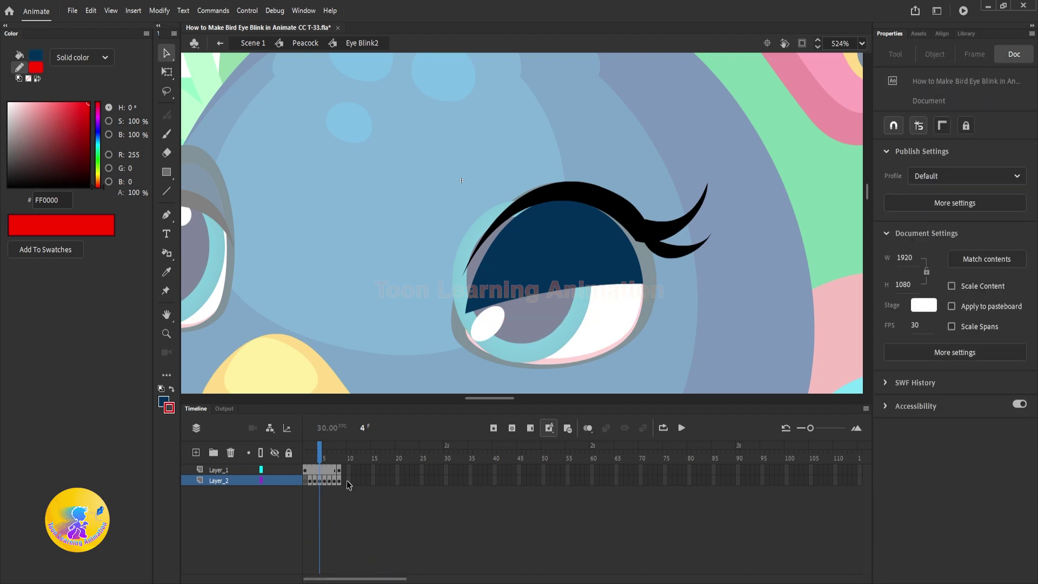
pyautogui.click(326, 454)
pyautogui.click(641, 300)
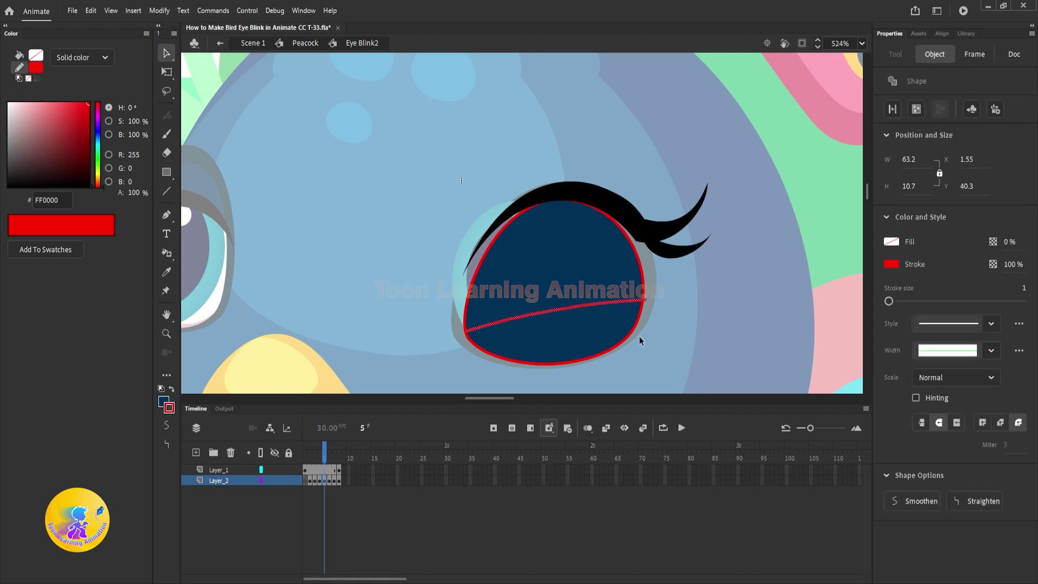
pyautogui.click(635, 345)
pyautogui.click(589, 333)
pyautogui.press('Delete')
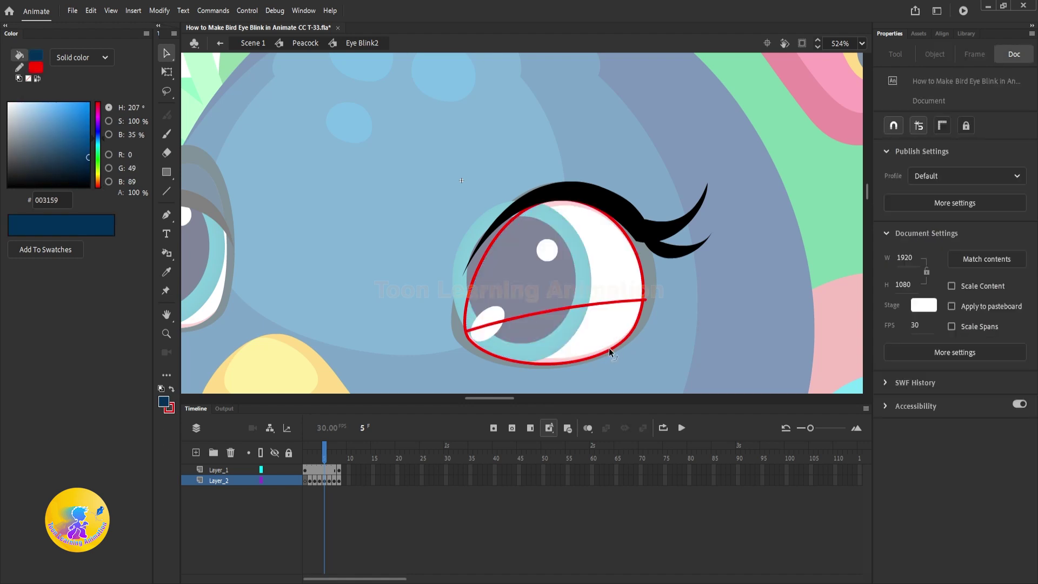
pyautogui.hotkey('ctrl', 'z')
pyautogui.click(674, 314)
pyautogui.click(574, 334)
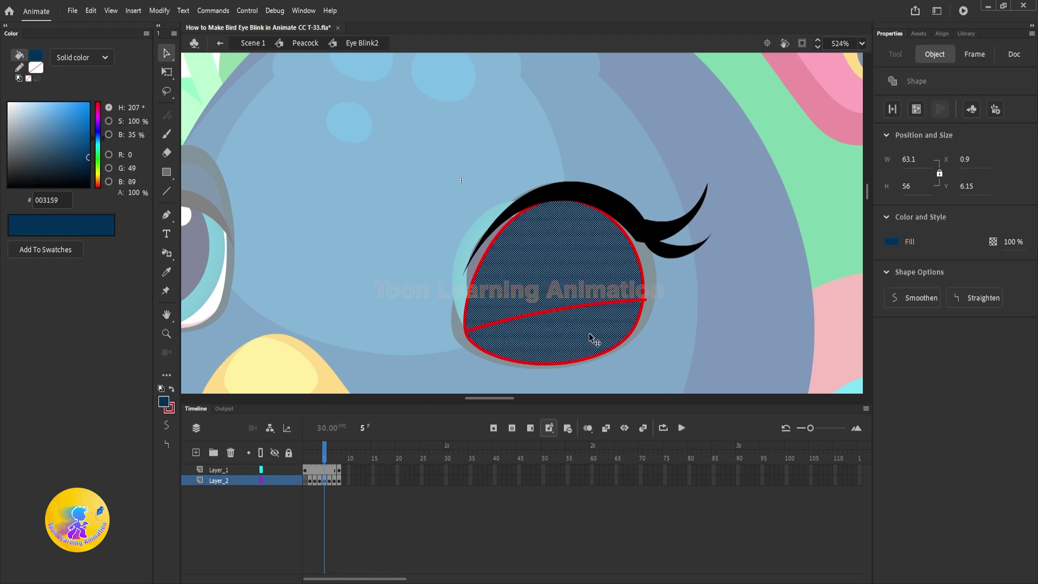
pyautogui.press('Delete')
pyautogui.hotkey('ctrl', 'z')
# - Extend the curved line's inner end across the eyelid outline on frame 5, then delete the fill below it and all red strokes
pyautogui.scroll(5, 453, 339)
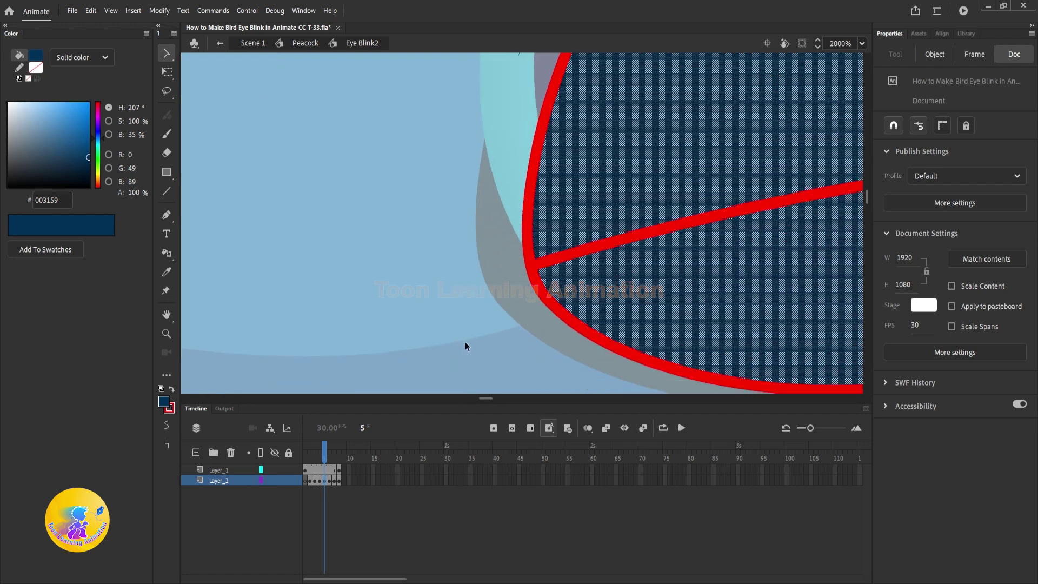
pyautogui.click(465, 342)
pyautogui.scroll(-5, 524, 264)
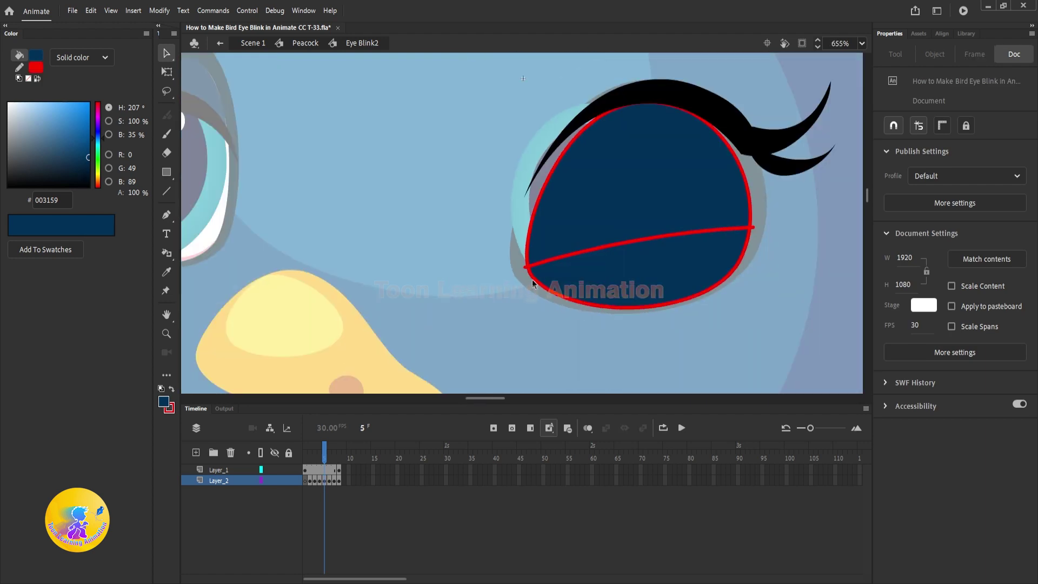
pyautogui.click(589, 300)
pyautogui.press('Delete')
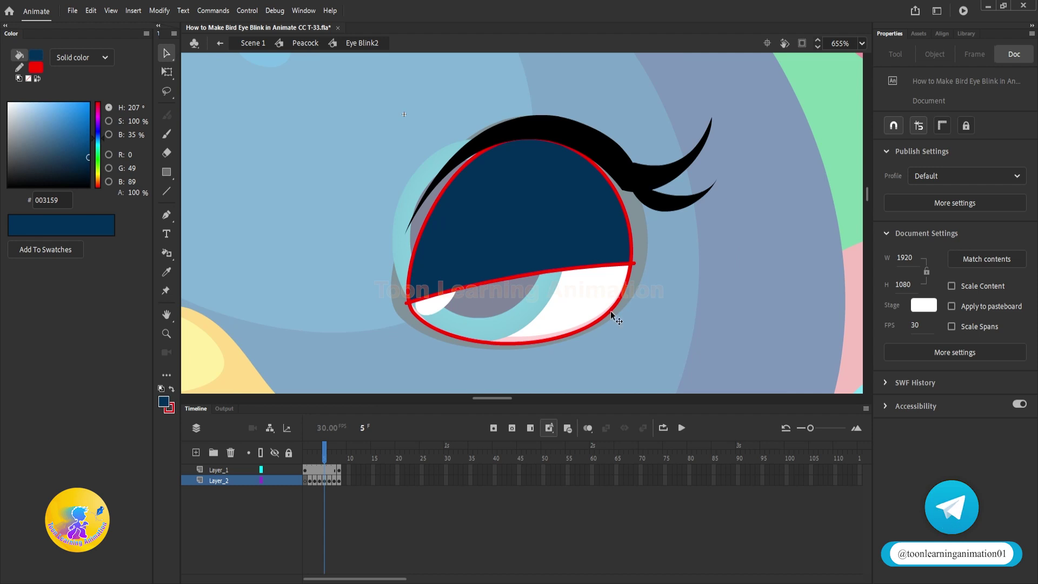
pyautogui.doubleClick(611, 312)
pyautogui.press('Delete')
# - Draw a slanted red line below the eyelid edge, curve it upward to about 61 by 10 px, and move it in place to frame 6
pyautogui.scroll(1, 495, 338)
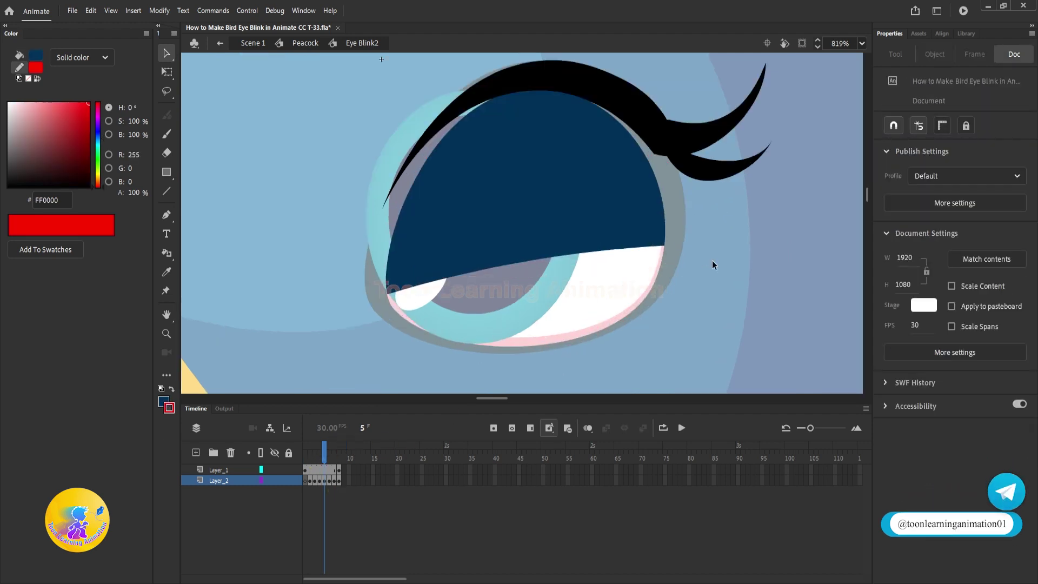
pyautogui.press('n')
pyautogui.moveTo(664, 265); pyautogui.dragTo(535, 282)
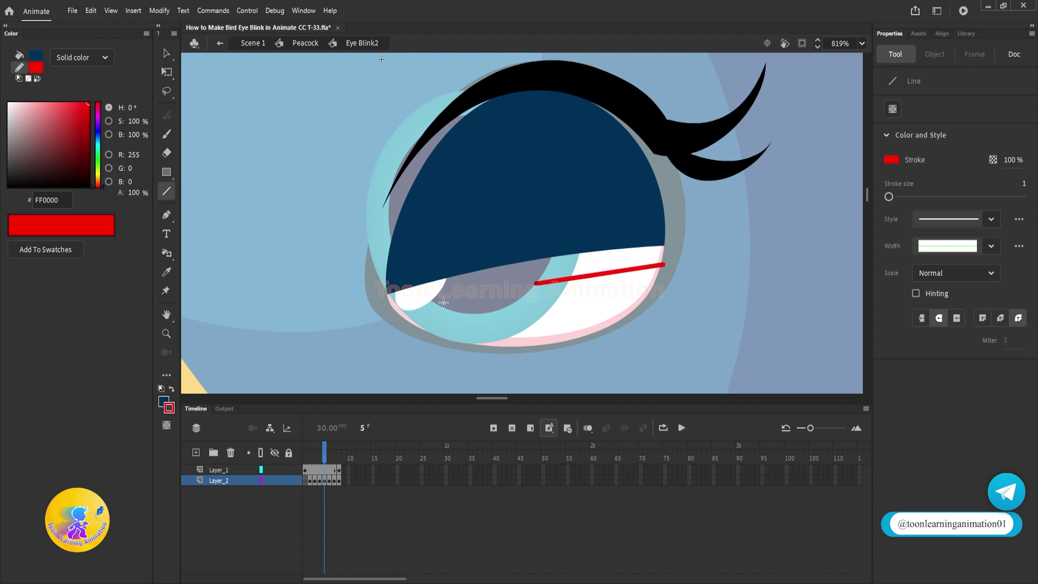
pyautogui.moveTo(443, 303); pyautogui.dragTo(394, 312)
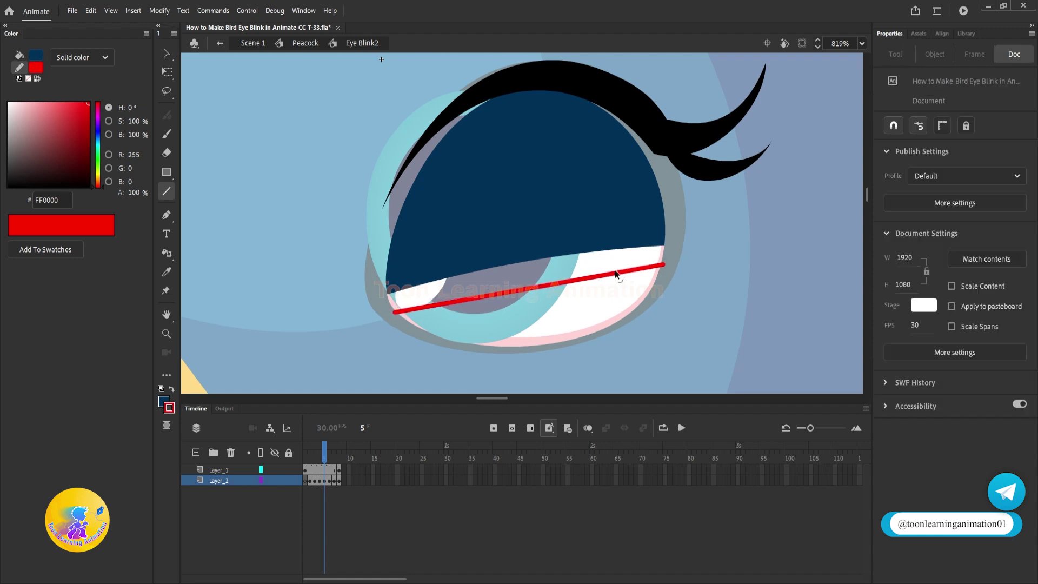
pyautogui.press('v')
pyautogui.click(558, 284)
pyautogui.moveTo(557, 284)
pyautogui.mouseDown()
pyautogui.moveTo(562, 295)
pyautogui.moveTo(560, 283)
pyautogui.mouseUp()
pyautogui.click(643, 333)
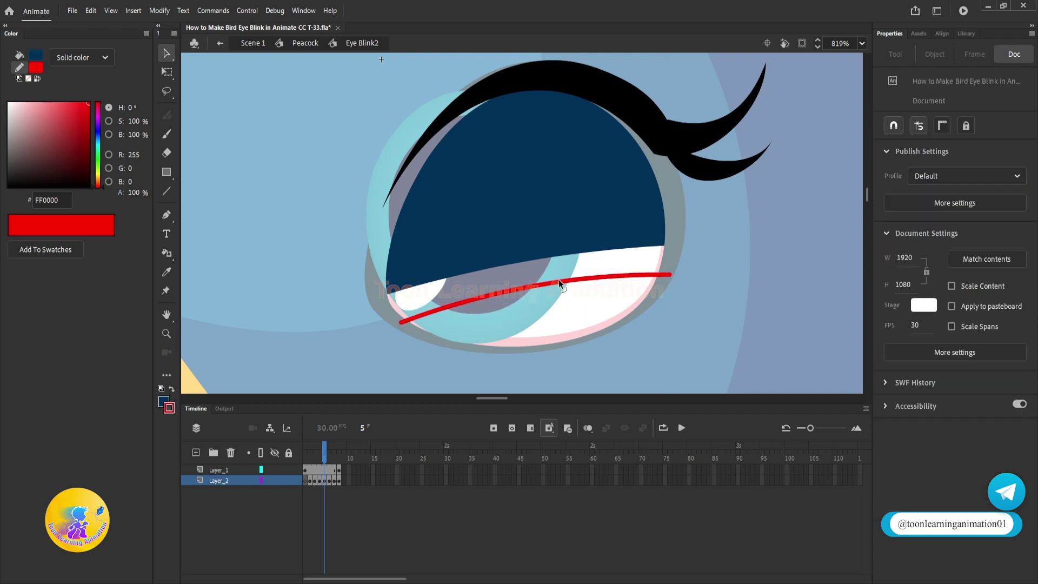
pyautogui.click(558, 281)
pyautogui.hotkey('ctrl', 'x')
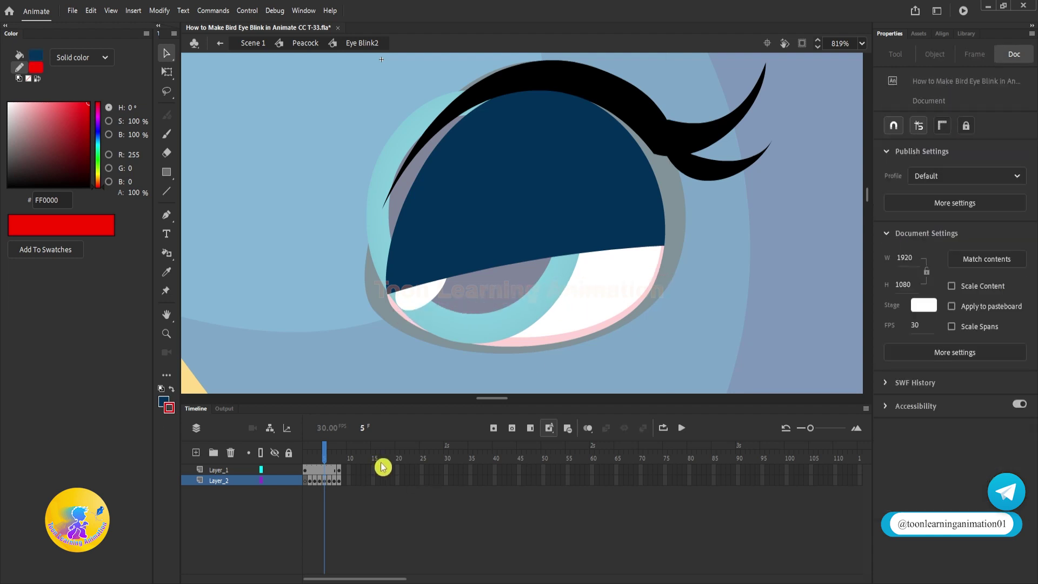
pyautogui.press('.')
pyautogui.hotkey('ctrl', 'shift', 'v')
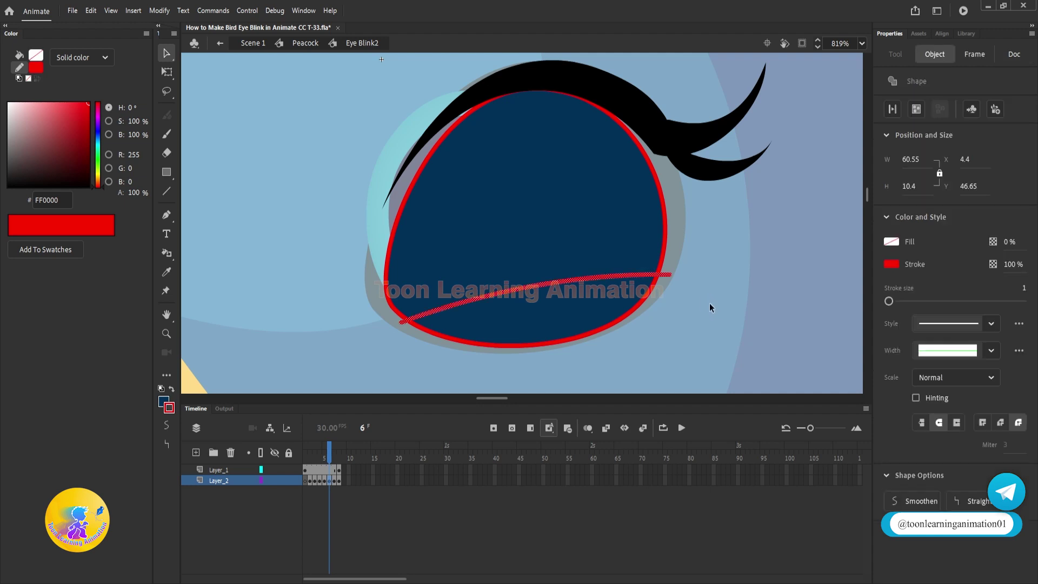
# - Delete the eyelid fill below the curved line and all red strokes on frame 6
pyautogui.click(637, 359)
pyautogui.click(554, 323)
pyautogui.press('Delete')
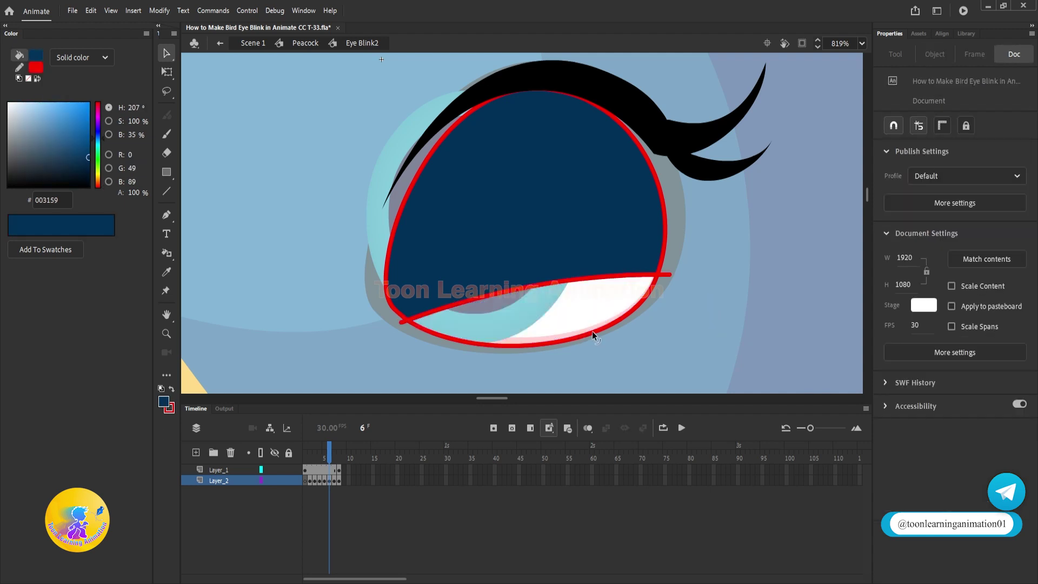
pyautogui.doubleClick(594, 335)
pyautogui.press('Delete')
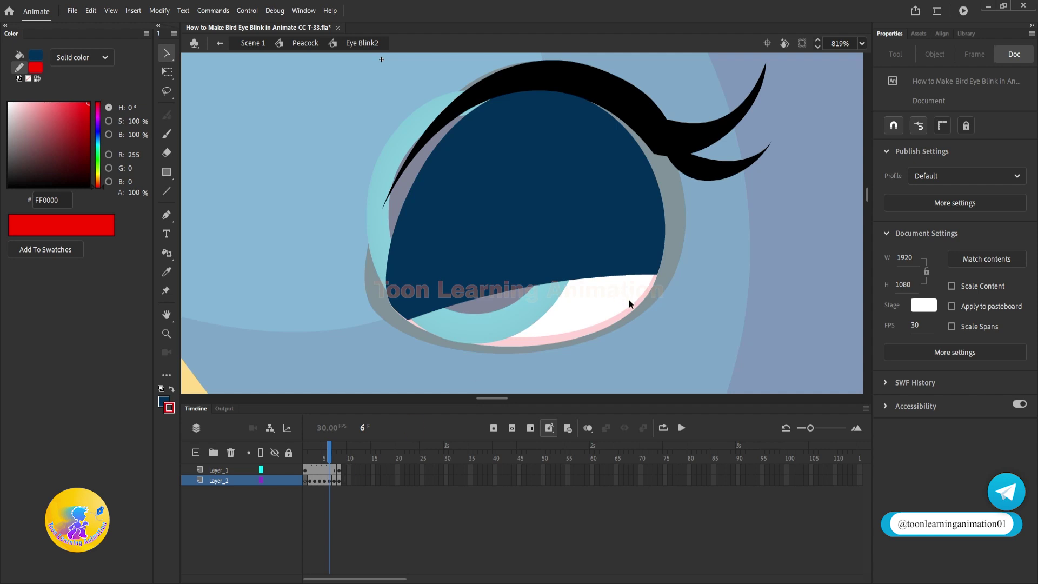
# - Draw a shorter slanted red line near the eye's lower rim, curve it upward to about 46 by 10 px, and move it in place to frame 7
pyautogui.press('n')
pyautogui.moveTo(650, 295); pyautogui.dragTo(447, 340)
pyautogui.press('v')
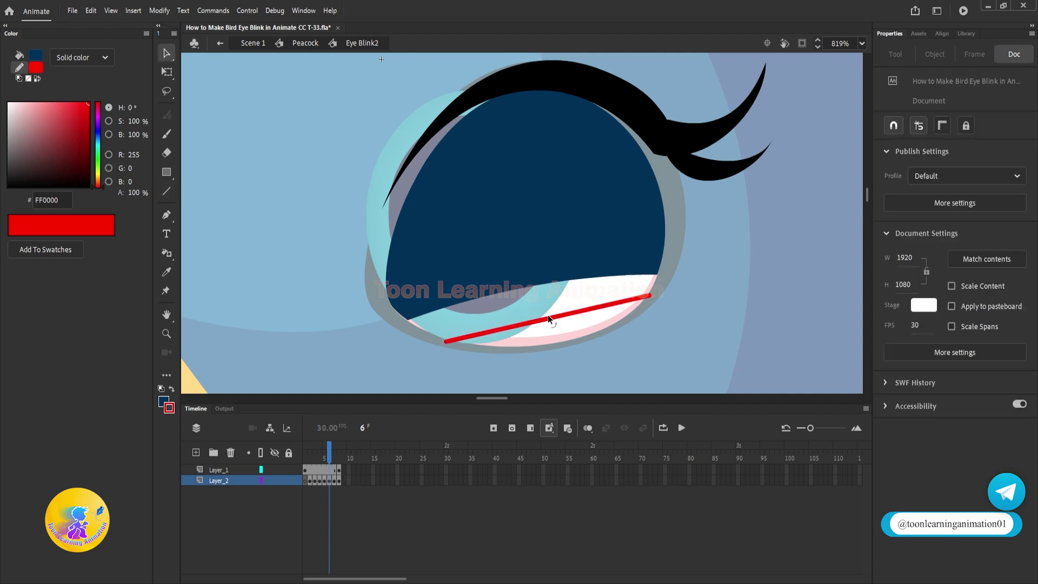
pyautogui.moveTo(546, 316); pyautogui.dragTo(547, 313)
pyautogui.click(545, 309)
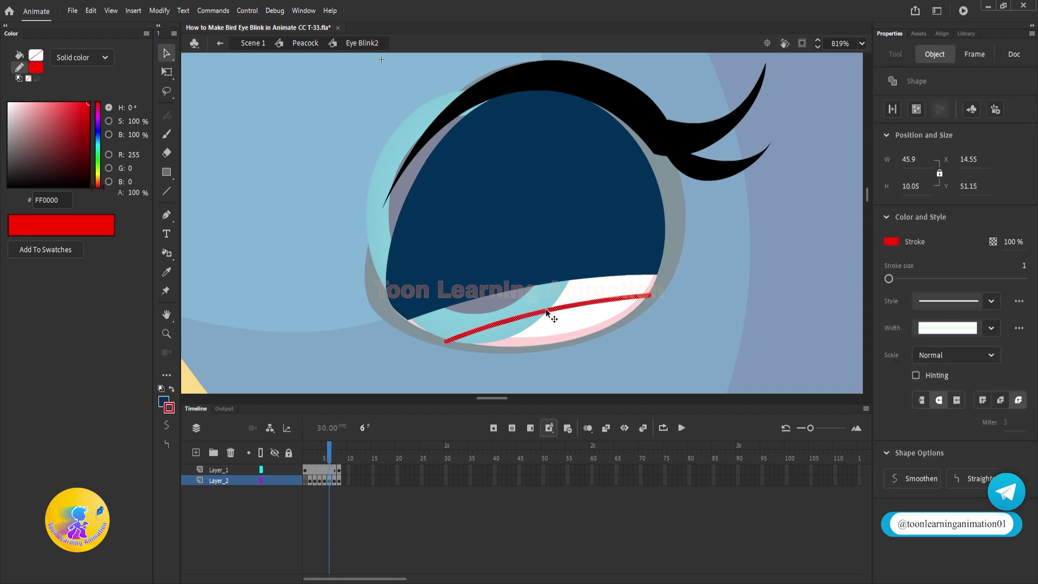
pyautogui.press('Delete')
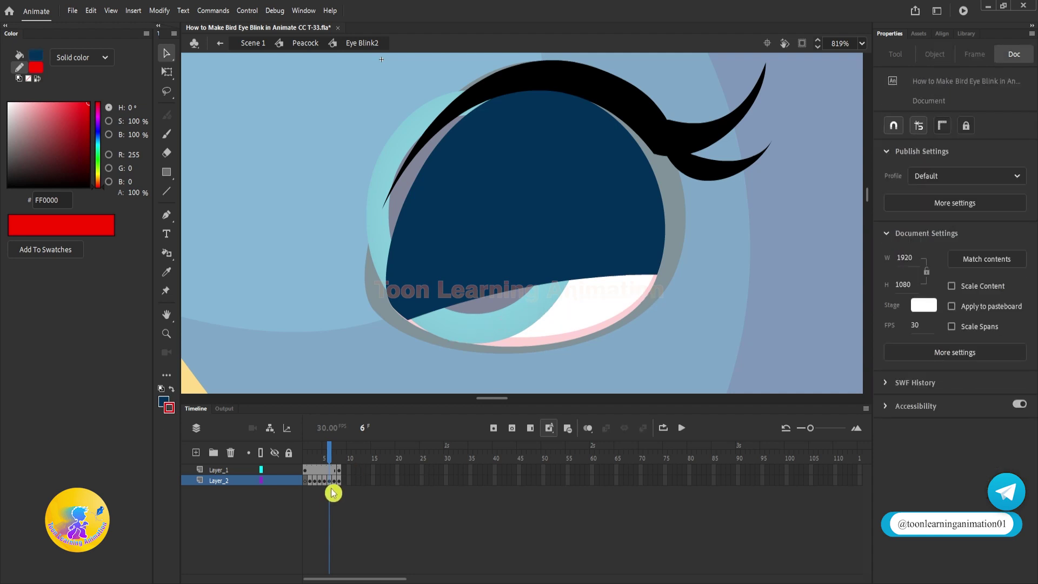
pyautogui.click(335, 481)
pyautogui.hotkey('ctrl', 'shift', 'v')
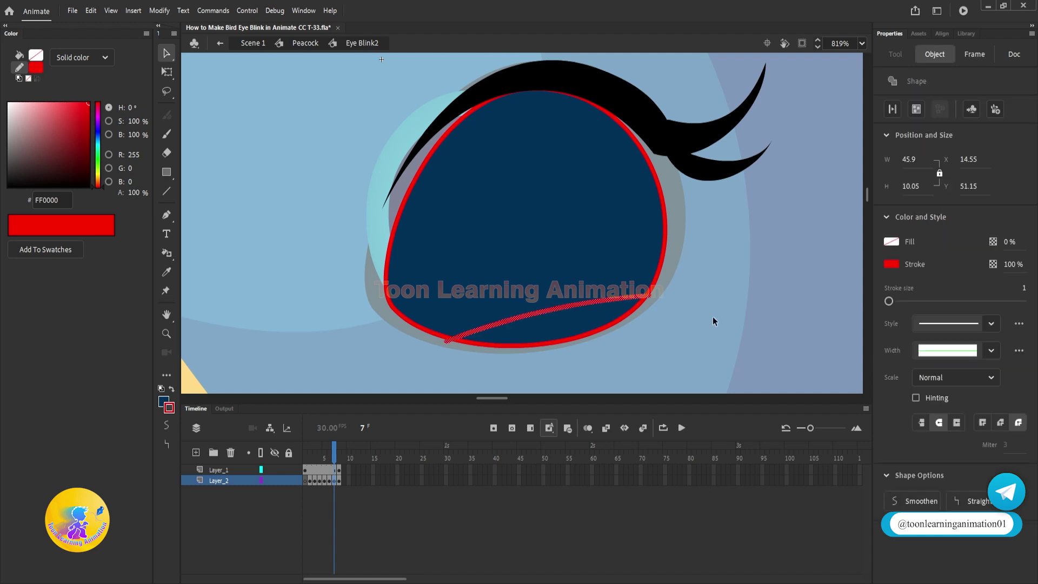
# - Delete the eyelid fill below the curved line and all red strokes on frame 7
pyautogui.click(575, 323)
pyautogui.press('Delete')
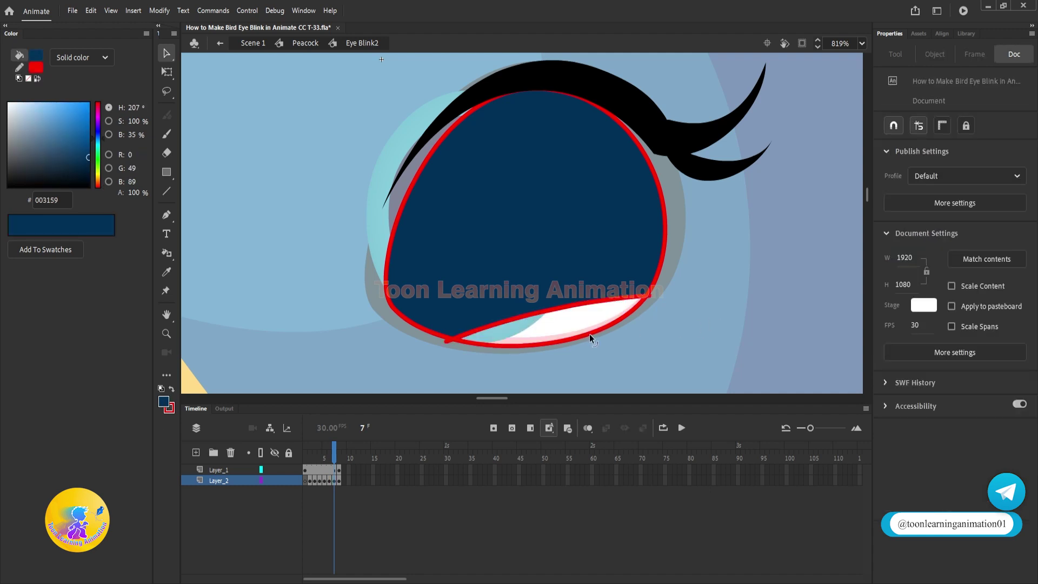
pyautogui.doubleClick(589, 335)
pyautogui.press('Delete')
# - Bend the eyelid's lower edge downward on frames 7, 5 and 6 so it bulges toward the lower rim, using frame 4 for comparison
pyautogui.moveTo(348, 461)
pyautogui.mouseDown()
pyautogui.moveTo(324, 454)
pyautogui.moveTo(337, 463)
pyautogui.mouseUp()
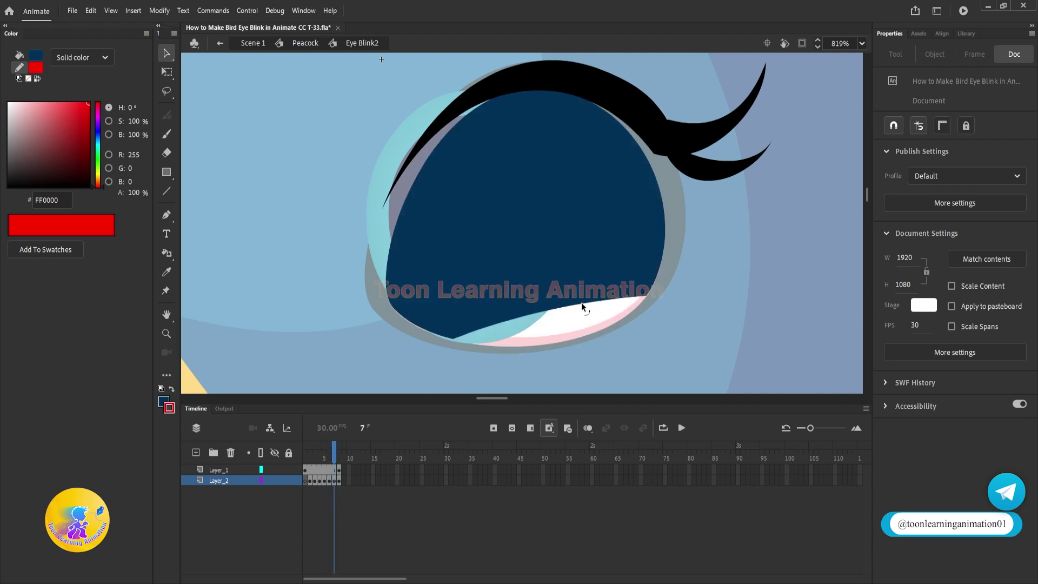
pyautogui.moveTo(576, 306); pyautogui.dragTo(594, 328)
pyautogui.click(323, 453)
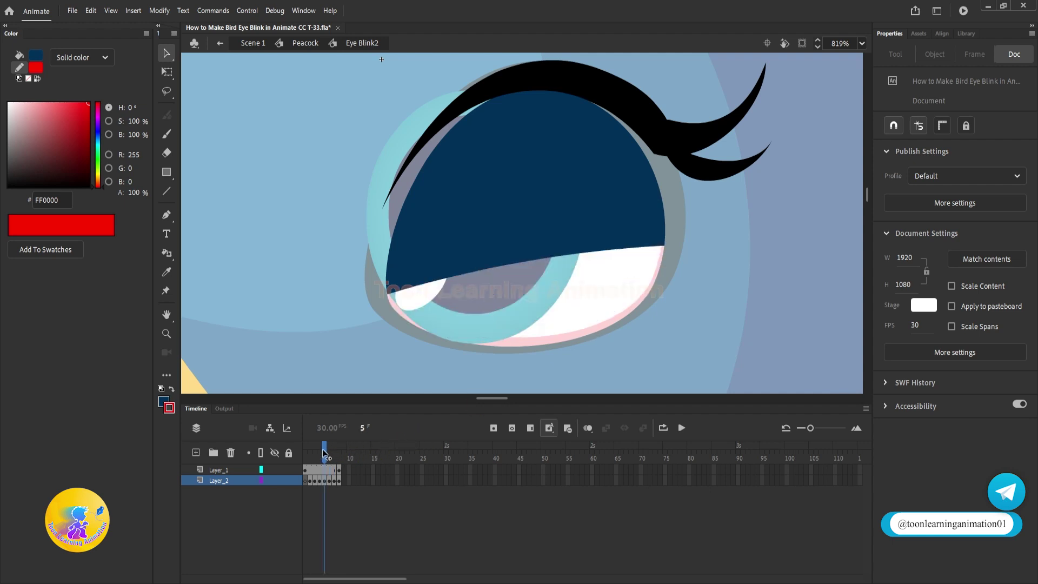
pyautogui.click(318, 453)
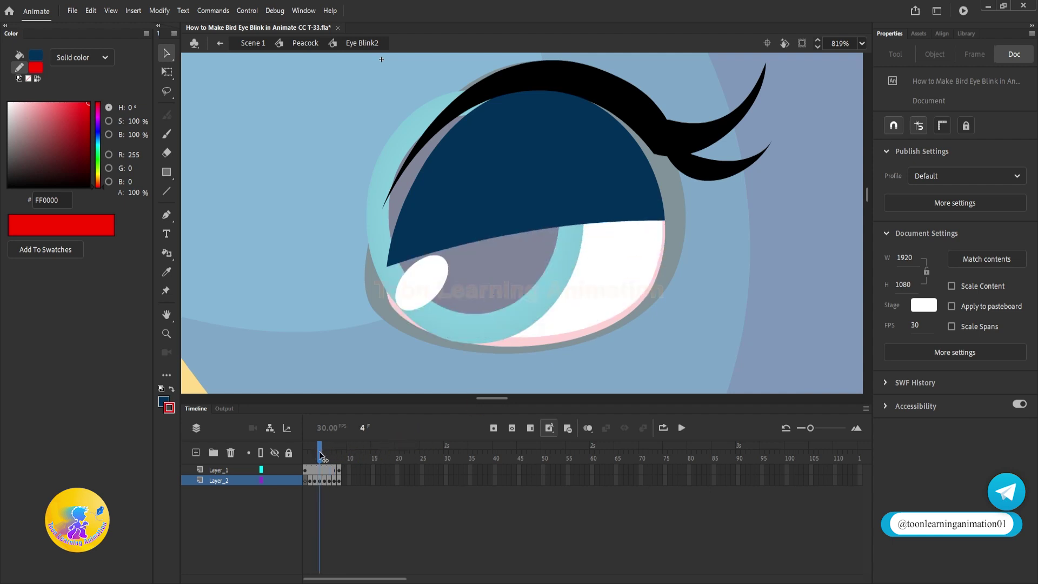
pyautogui.click(324, 453)
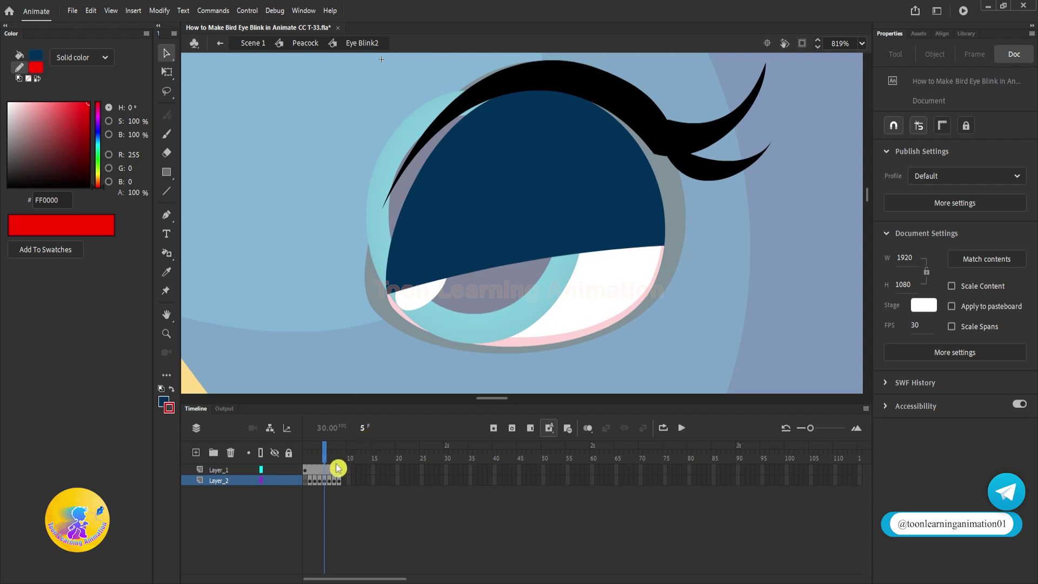
pyautogui.click(320, 454)
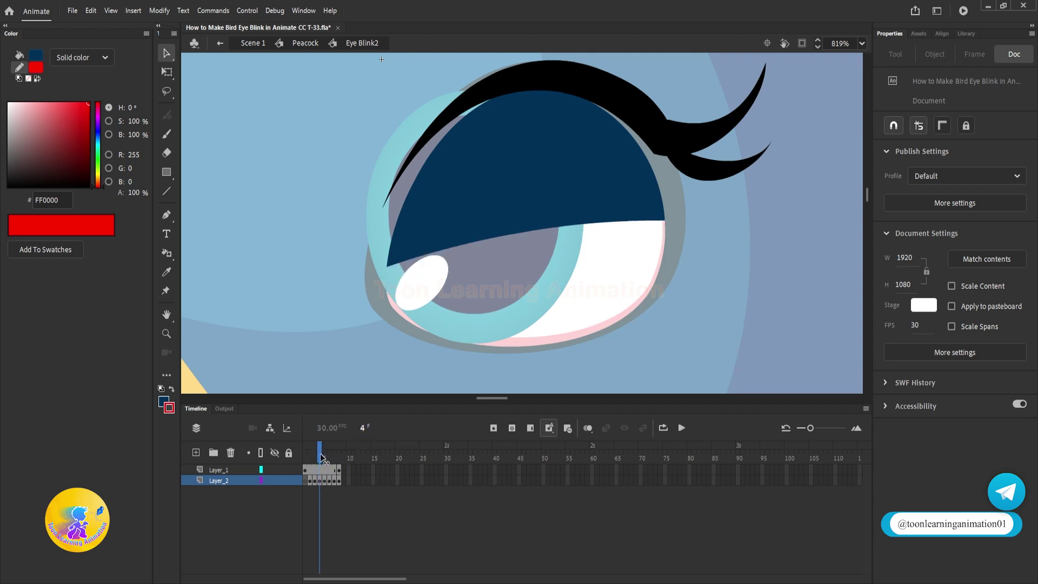
pyautogui.click(324, 456)
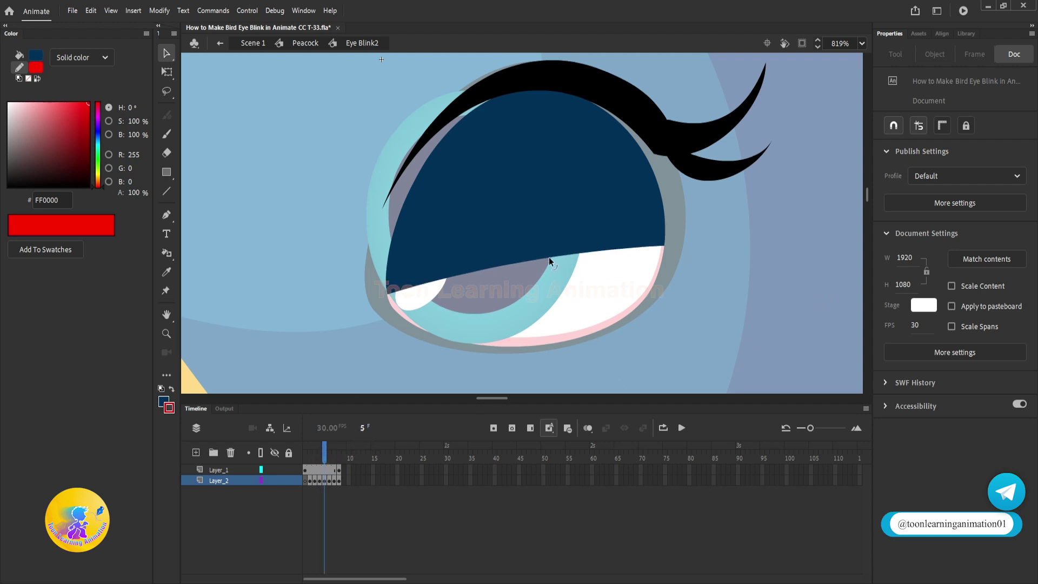
pyautogui.moveTo(549, 257); pyautogui.dragTo(553, 274)
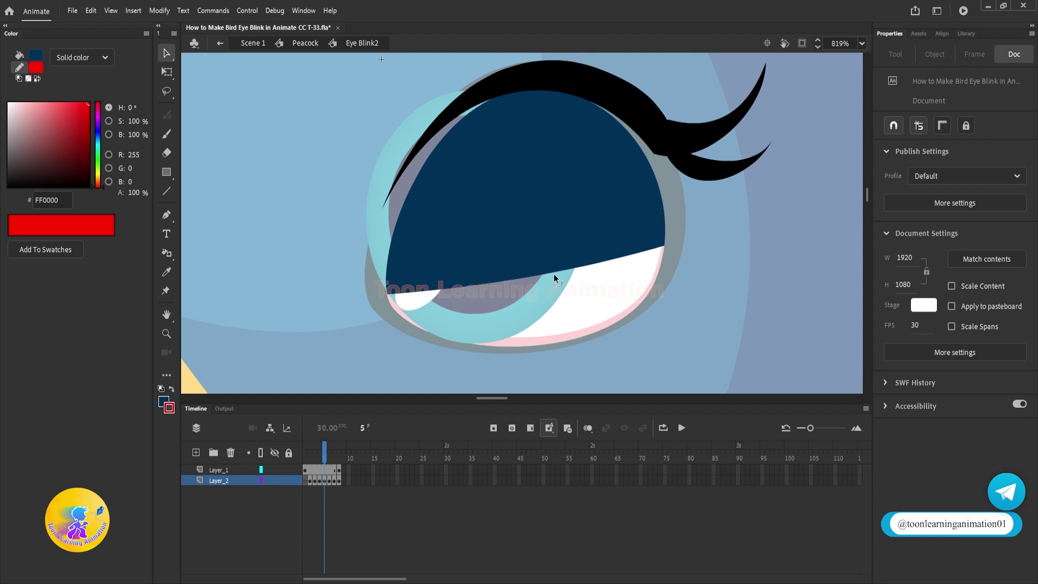
pyautogui.click(328, 460)
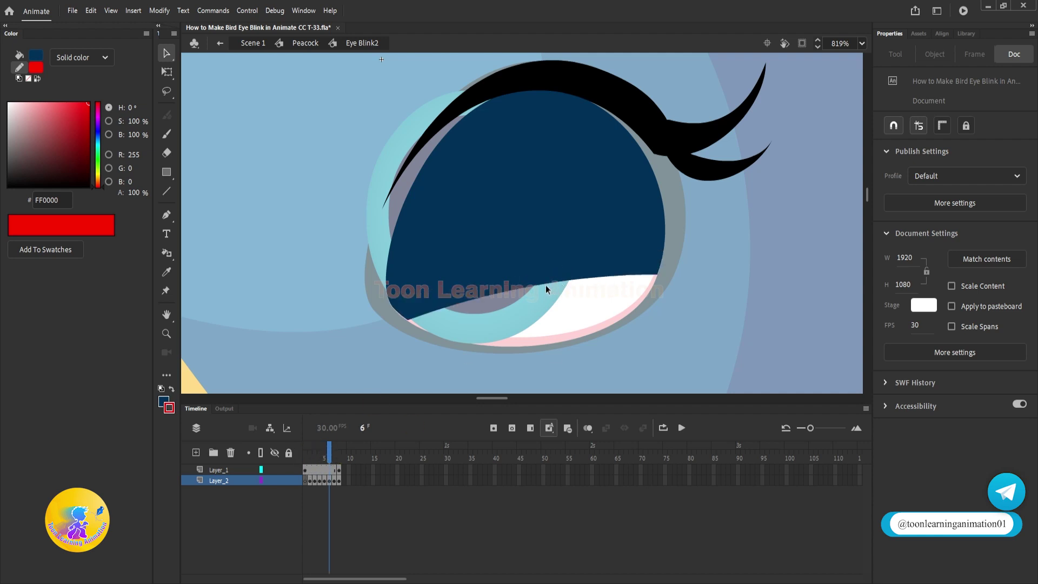
pyautogui.moveTo(546, 287); pyautogui.dragTo(555, 314)
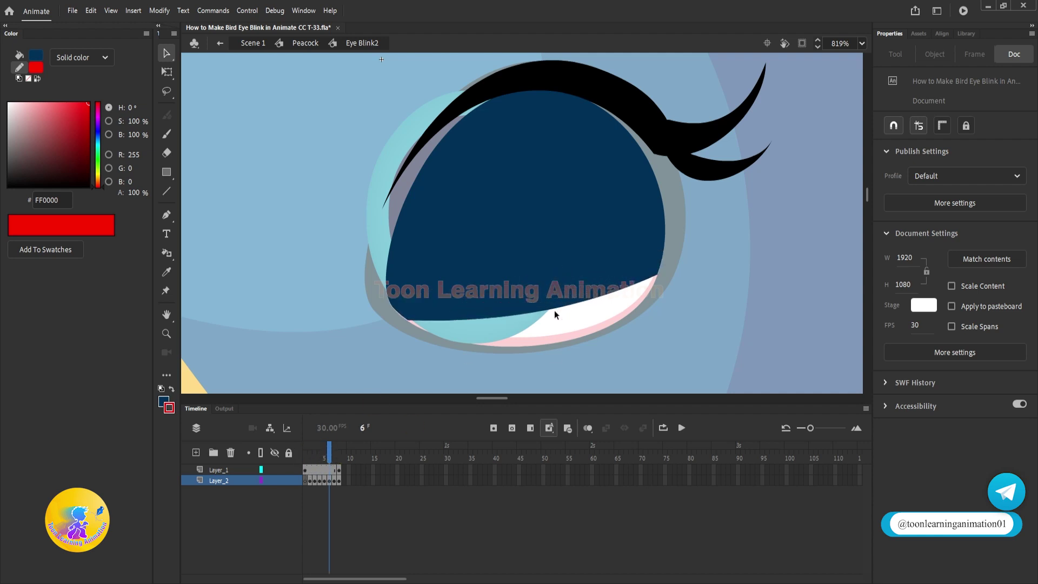
# - Bend the eyelid's lower edge slightly further downward on frames 5 and 6
pyautogui.click(333, 457)
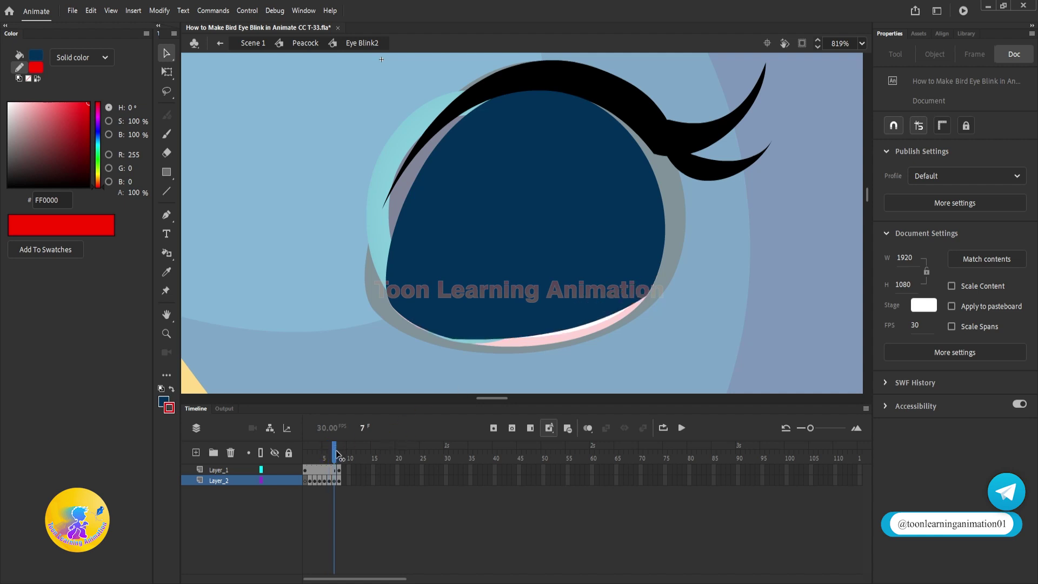
pyautogui.click(326, 459)
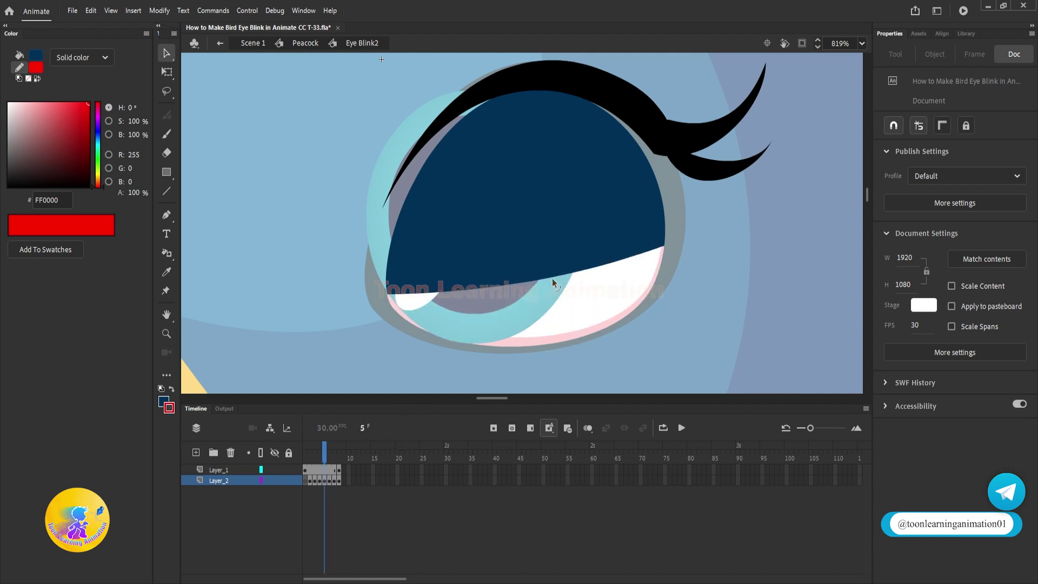
pyautogui.click(329, 452)
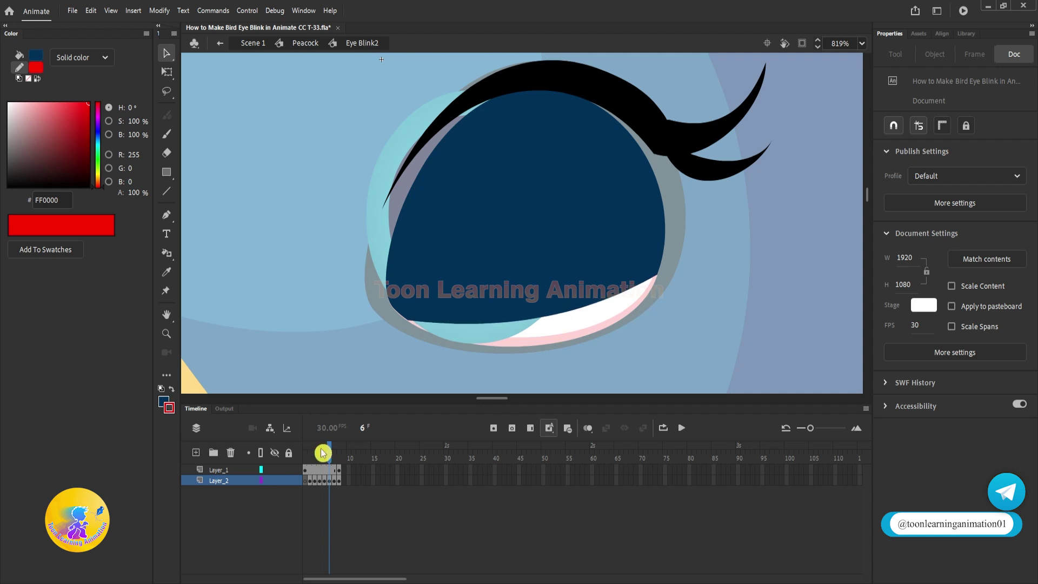
# - Delete the red outline around the fully closed eyelid on frame 8
pyautogui.moveTo(324, 453); pyautogui.dragTo(338, 463)
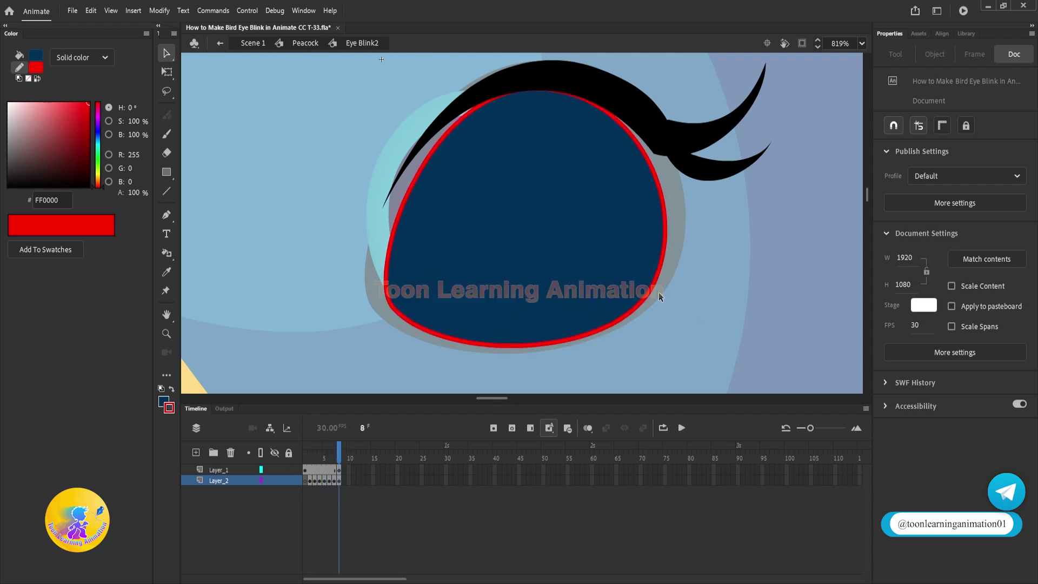
pyautogui.doubleClick(639, 307)
pyautogui.press('Delete')
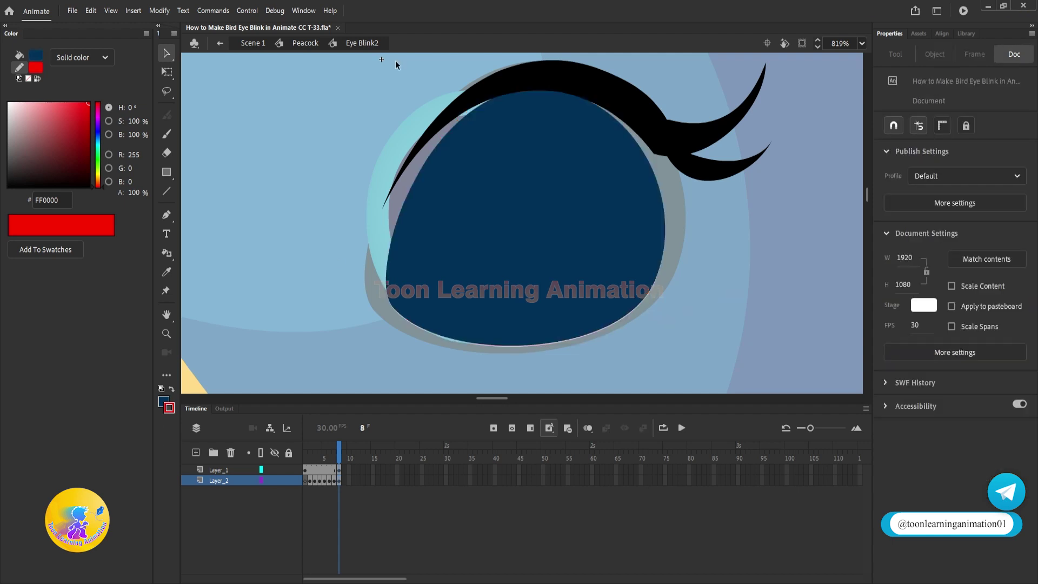
# - On frame 2, draw a red line across the upper part of the eyelid and bend it upward into an arc
pyautogui.click(323, 455)
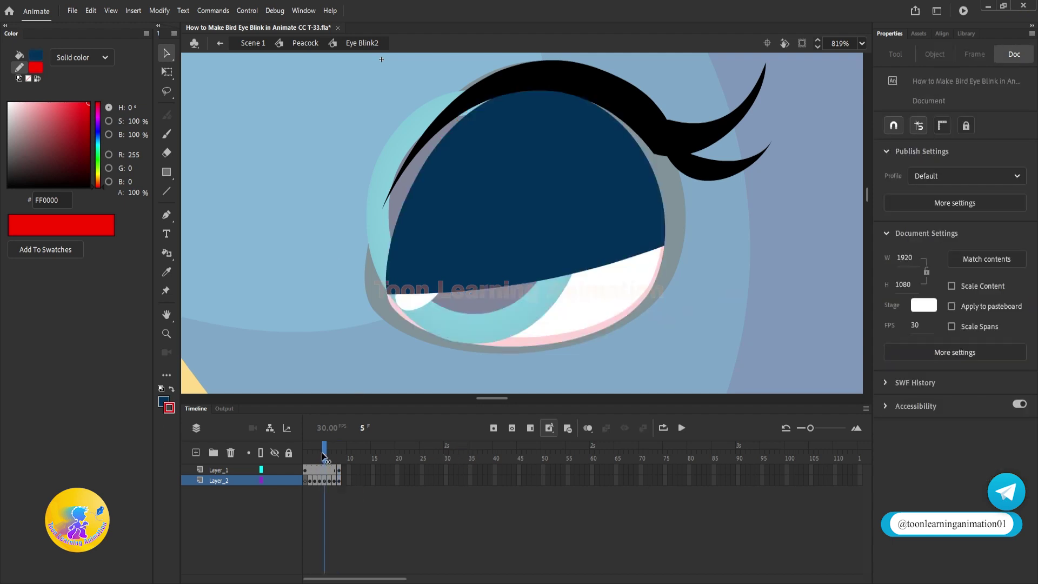
pyautogui.moveTo(323, 456); pyautogui.dragTo(310, 456)
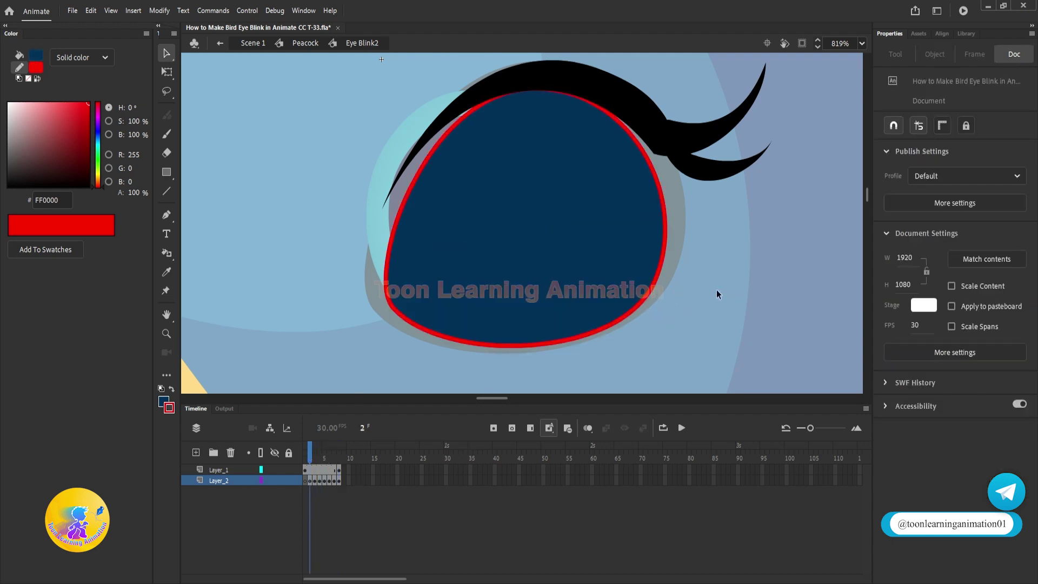
pyautogui.moveTo(735, 230); pyautogui.dragTo(720, 267)
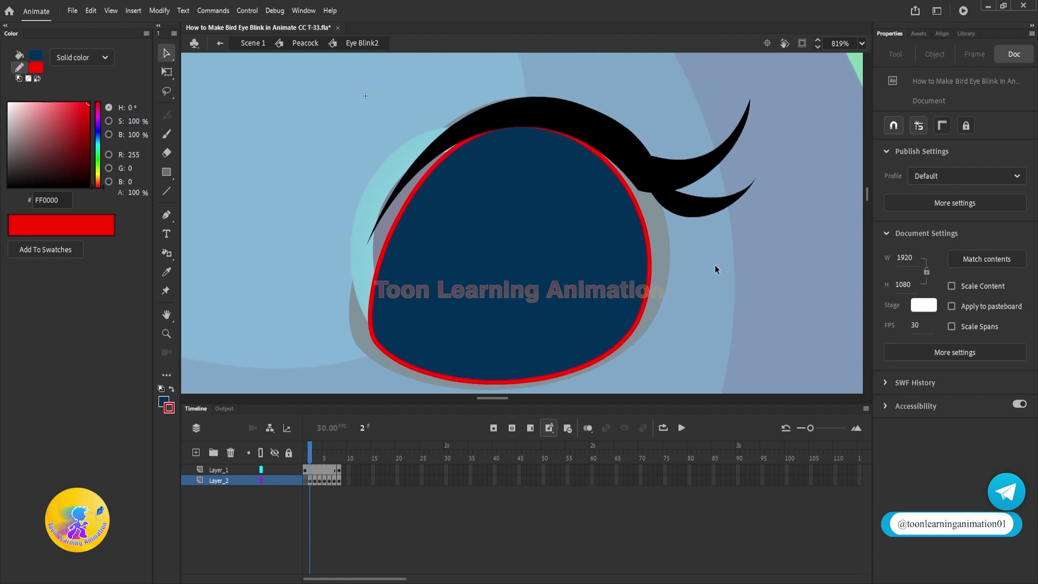
pyautogui.press('n')
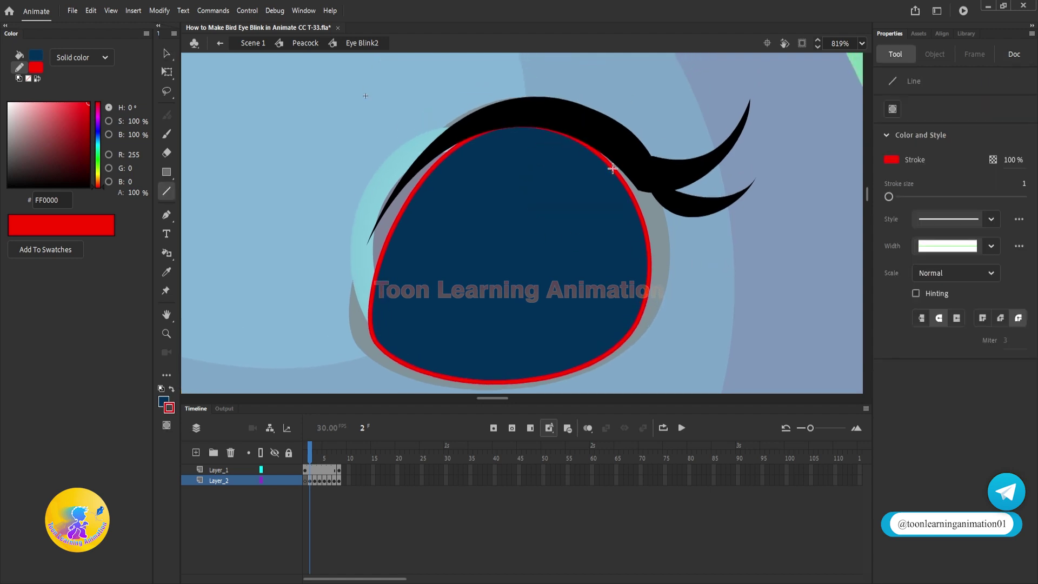
pyautogui.moveTo(612, 168); pyautogui.dragTo(428, 182)
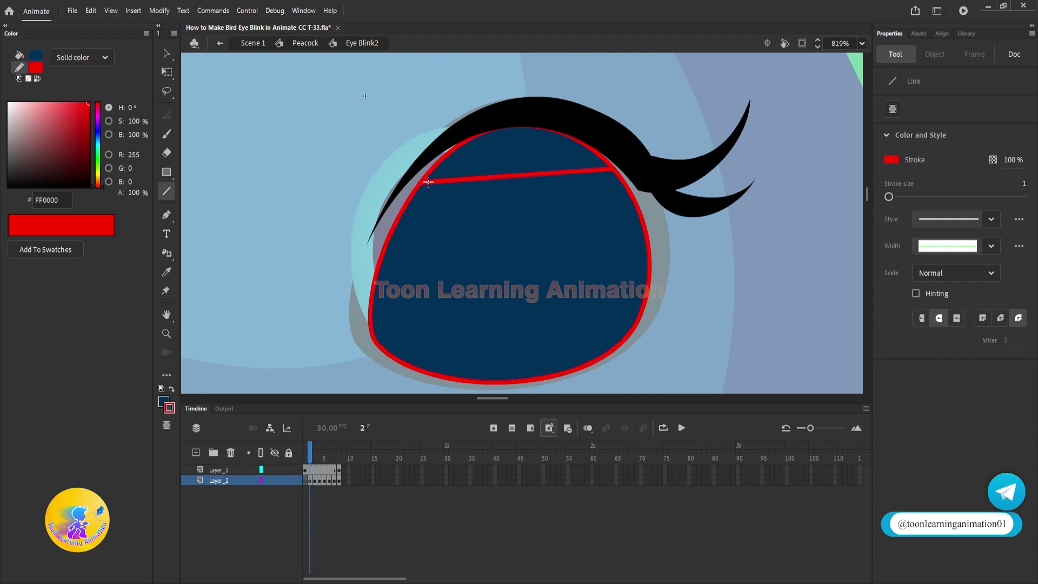
pyautogui.press('v')
pyautogui.moveTo(506, 174); pyautogui.dragTo(506, 154)
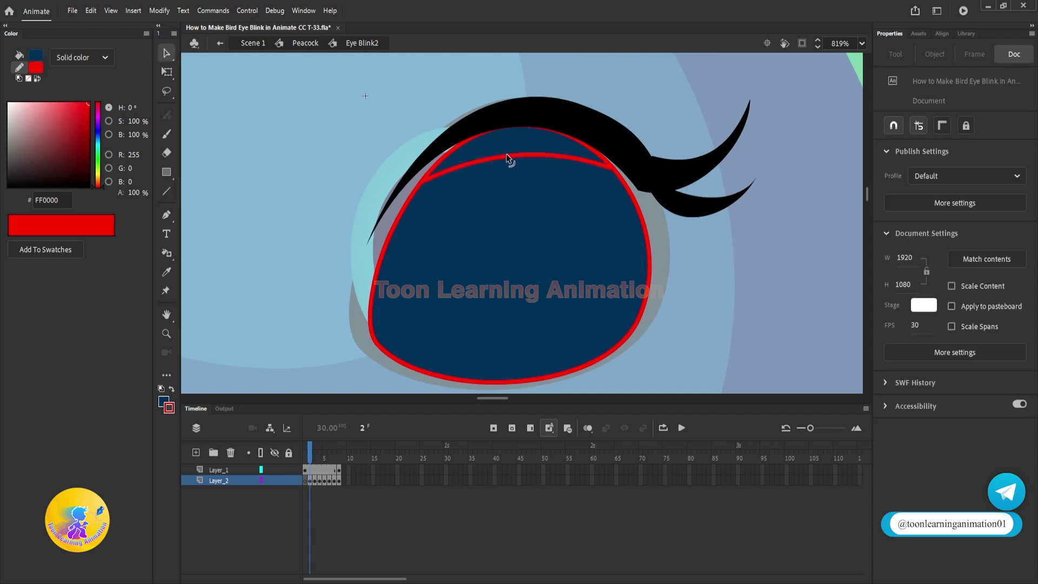
# - Delete the eyelid fill below the arc and the remaining red strokes on frame 2
pyautogui.doubleClick(601, 265)
pyautogui.press('Delete')
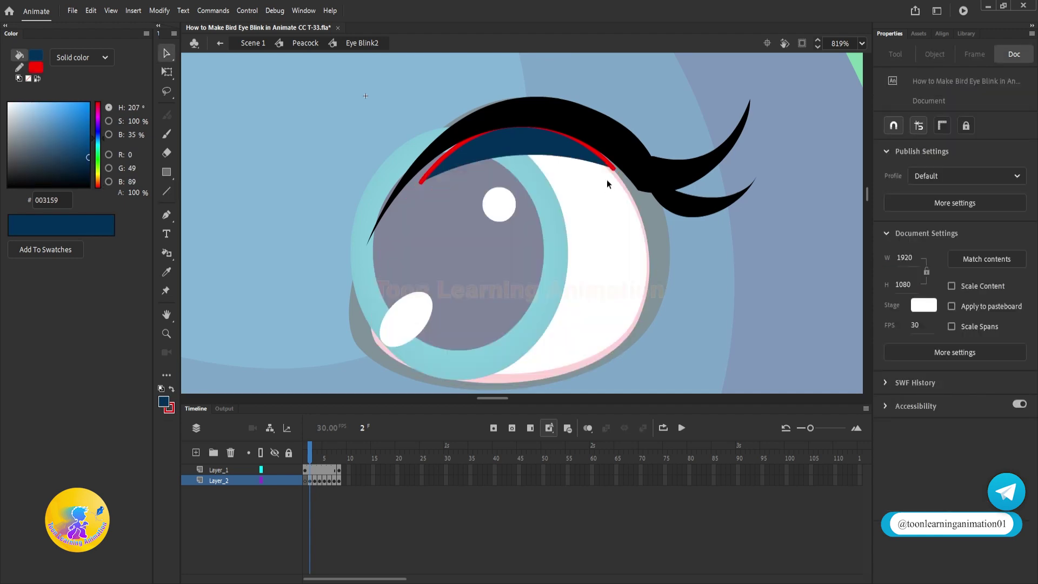
pyautogui.click(615, 170)
pyautogui.press('Delete')
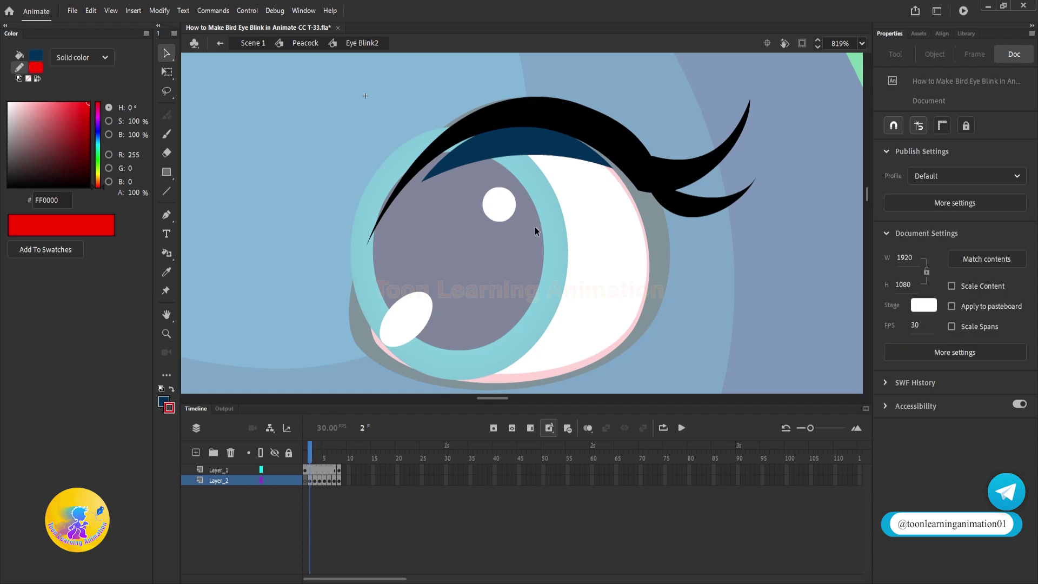
# - Draw a slightly lower red line across the eye, bend it upward, and move it in place onto the frame 3 eyelid
pyautogui.press('n')
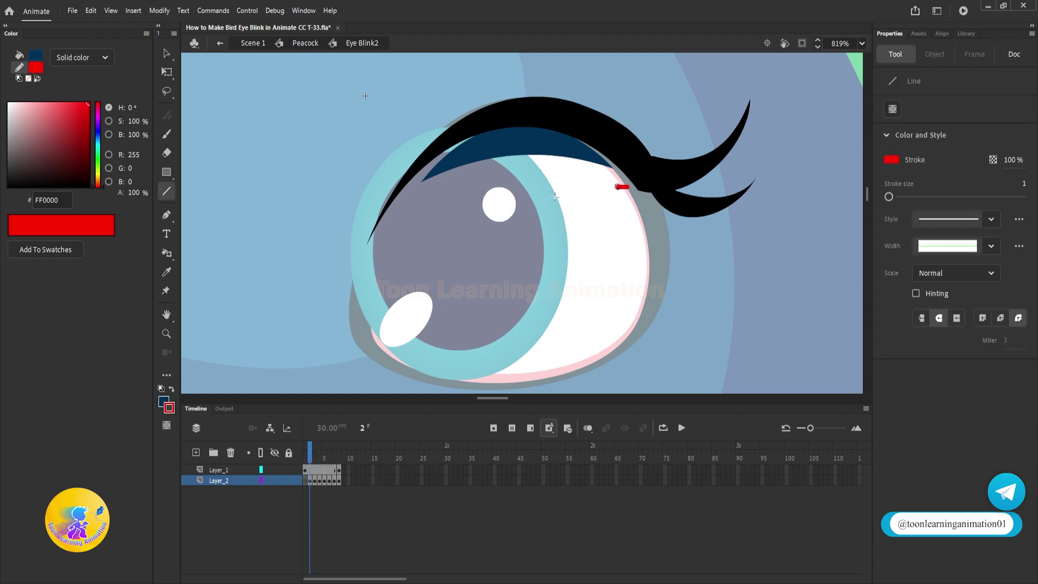
pyautogui.moveTo(554, 197); pyautogui.dragTo(396, 207)
pyautogui.press('v')
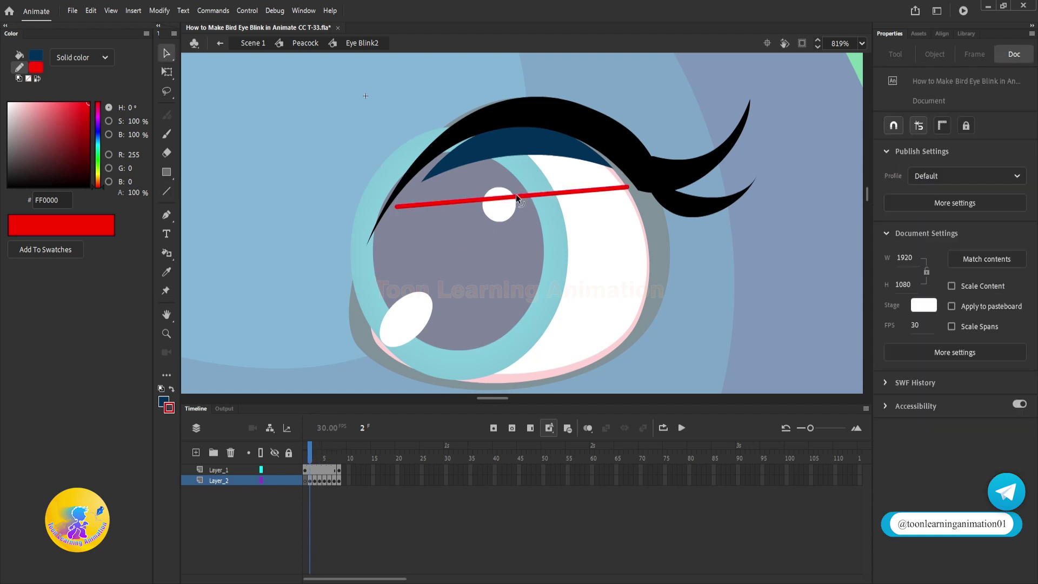
pyautogui.moveTo(517, 197); pyautogui.dragTo(517, 181)
pyautogui.click(517, 180)
pyautogui.press('Delete')
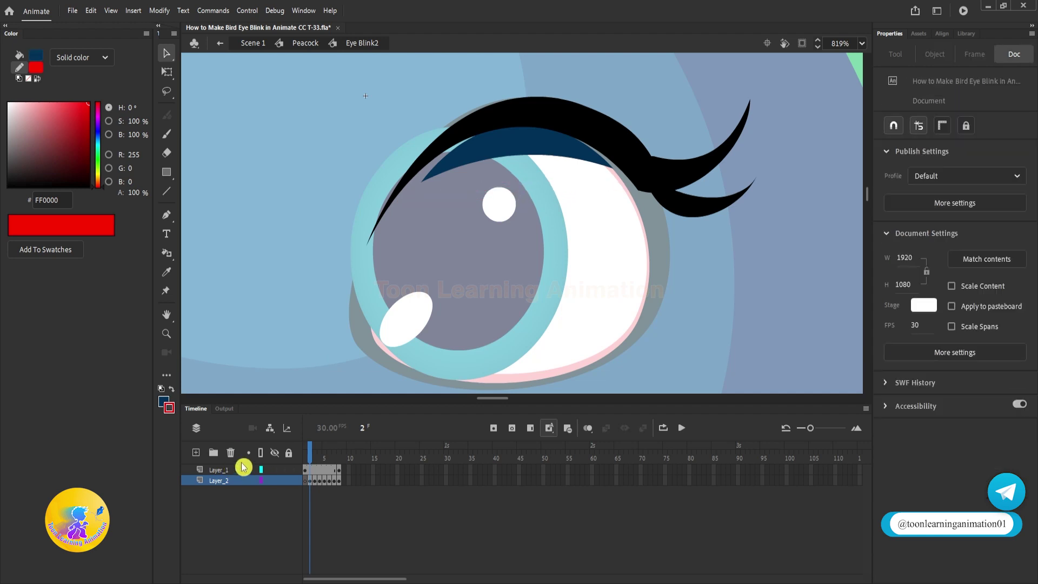
pyautogui.click(315, 451)
pyautogui.hotkey('ctrl', 'shift', 'v')
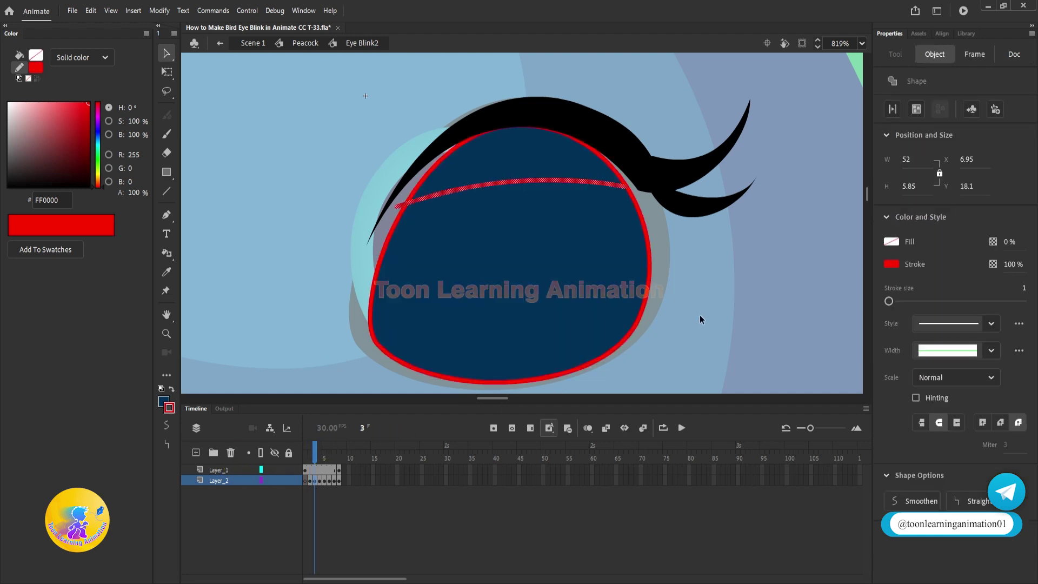
# - Delete the eyelid fill below the arc and the remaining red strokes on frame 3
pyautogui.click(732, 297)
pyautogui.click(533, 245)
pyautogui.press('Delete')
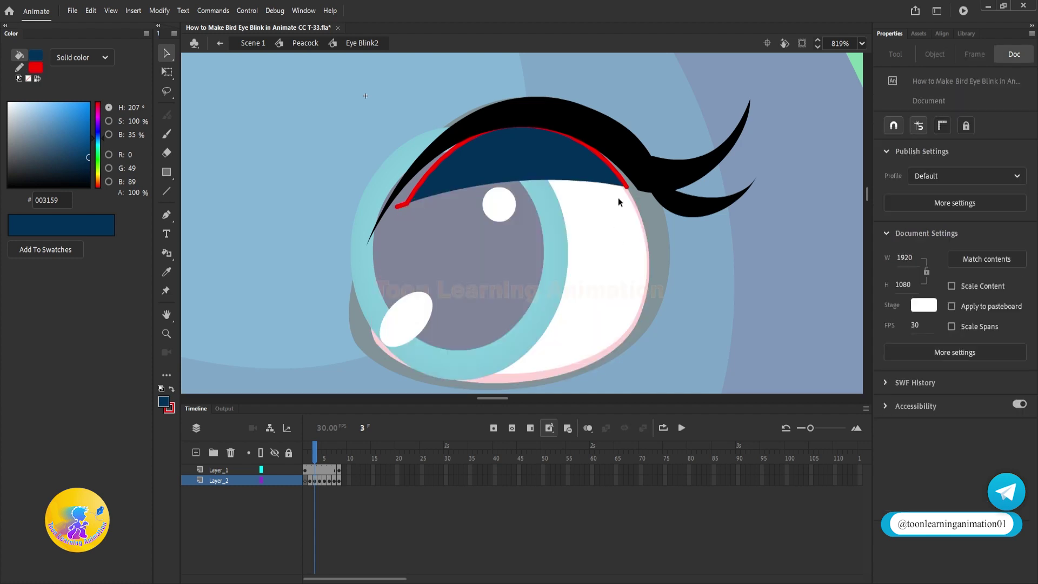
pyautogui.click(624, 183)
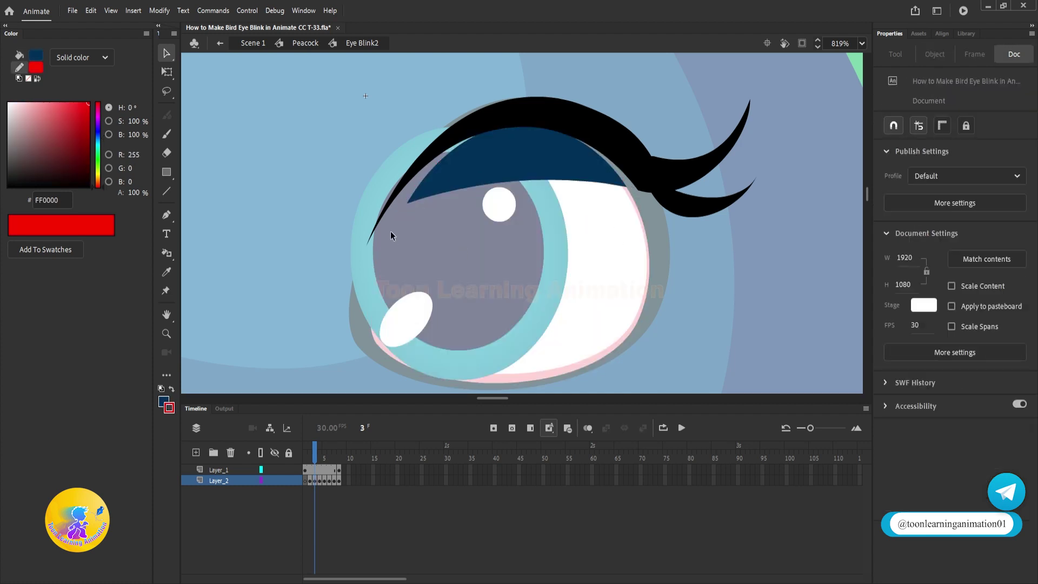
# - Scrub through the first frames and play back the eyelid closing from frame 1 to check the motion
pyautogui.click(319, 456)
pyautogui.click(315, 457)
pyautogui.moveTo(317, 454); pyautogui.dragTo(272, 471)
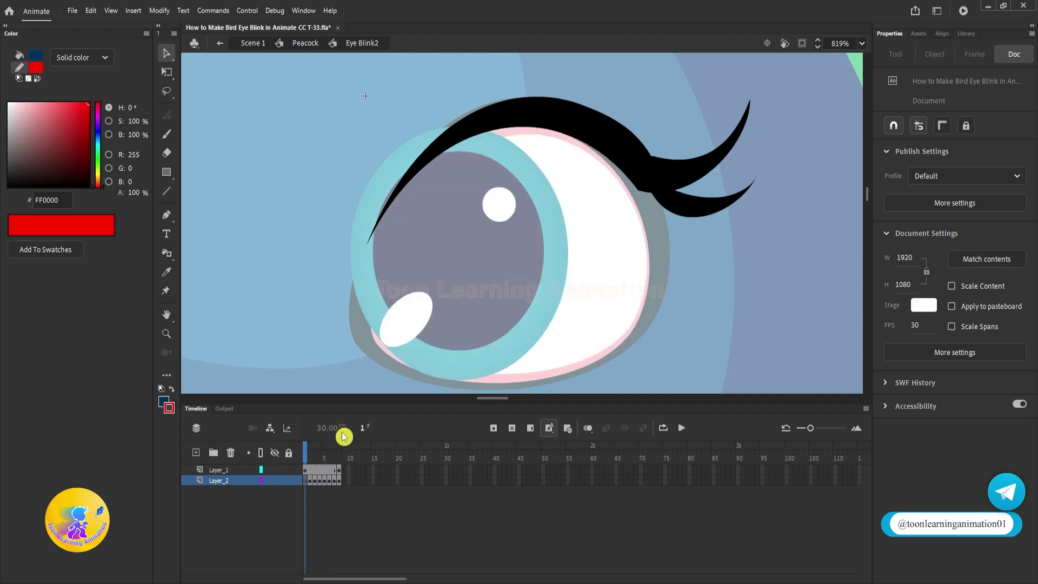
pyautogui.press('Return')
pyautogui.press('Return')
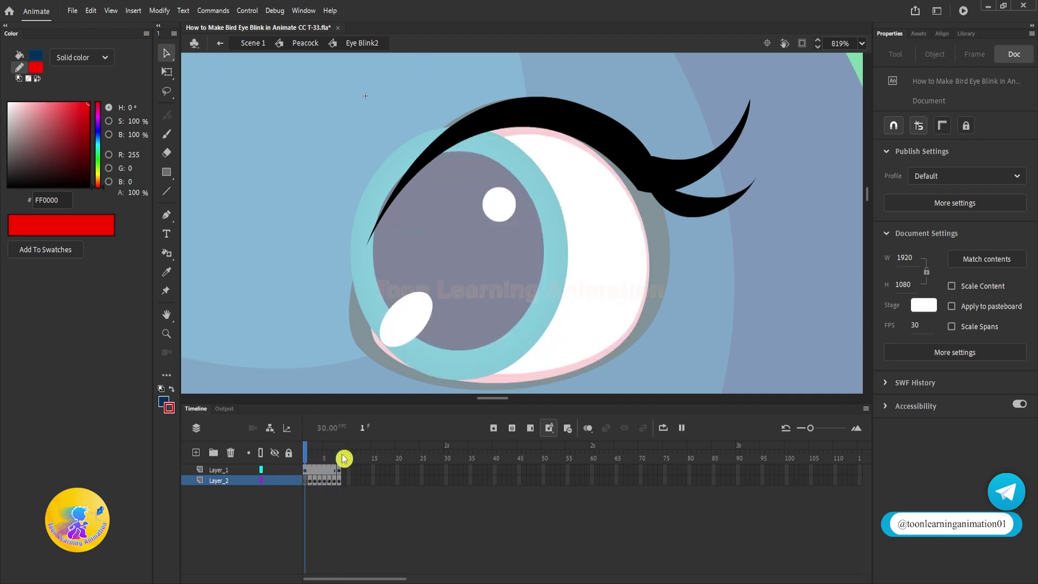
pyautogui.press('Return')
pyautogui.press('Return')
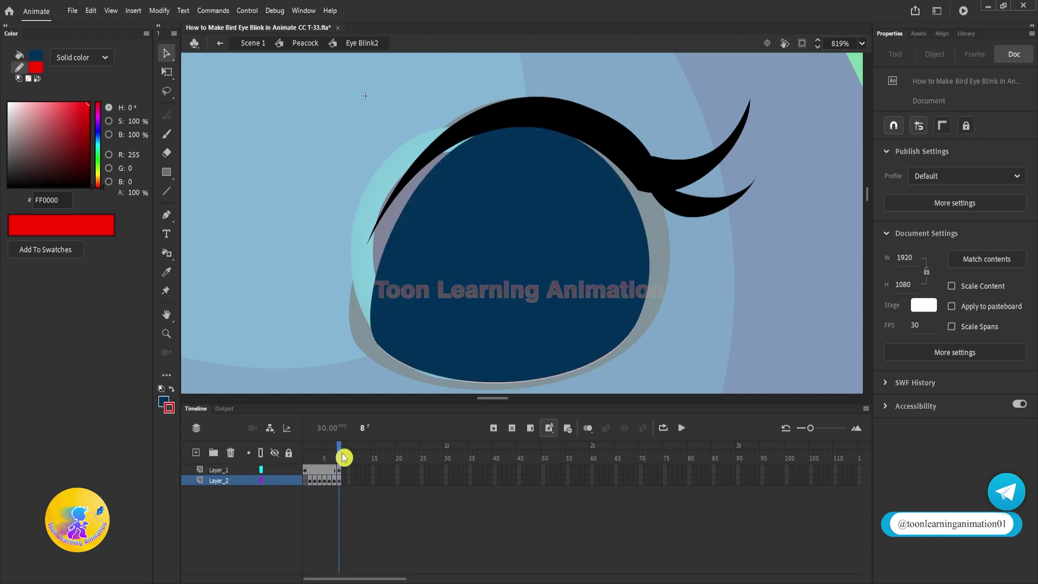
pyautogui.moveTo(339, 453); pyautogui.dragTo(288, 460)
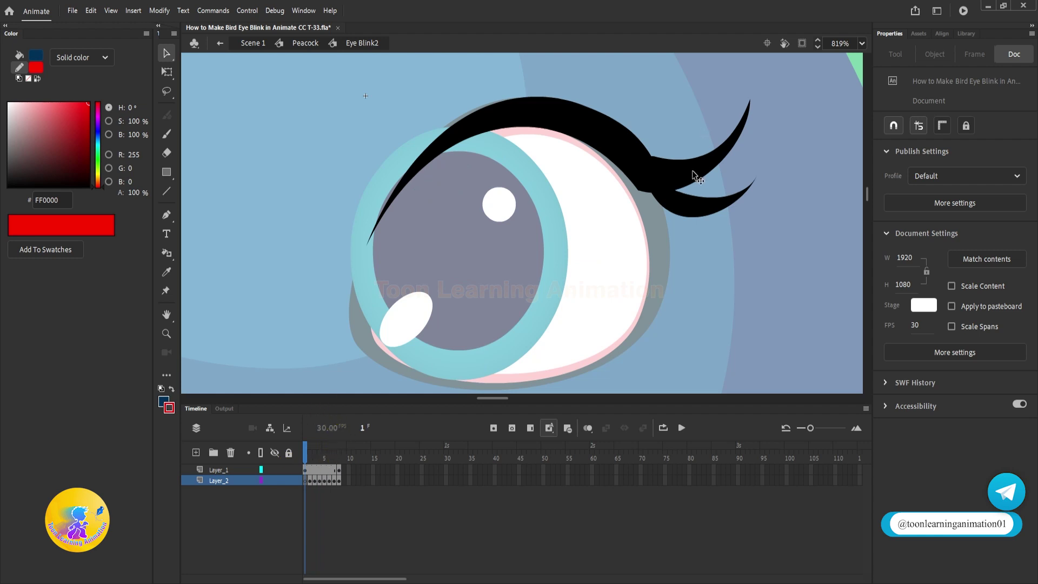
pyautogui.scroll(-3, 691, 171)
pyautogui.scroll(3, 352, 157)
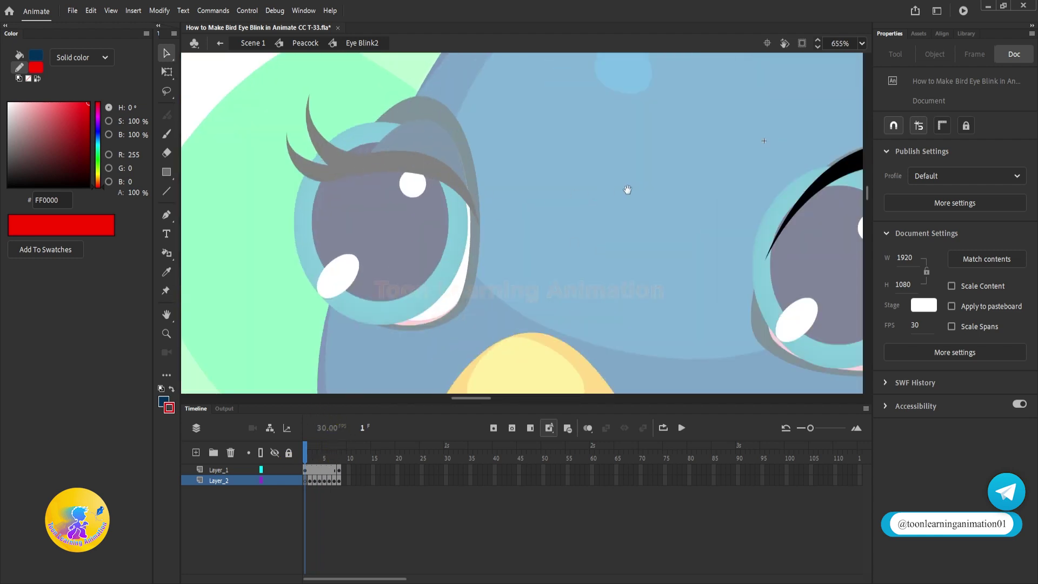
pyautogui.moveTo(625, 190); pyautogui.dragTo(241, 222)
pyautogui.moveTo(603, 292); pyautogui.dragTo(593, 272)
pyautogui.click(640, 166)
pyautogui.click(646, 229)
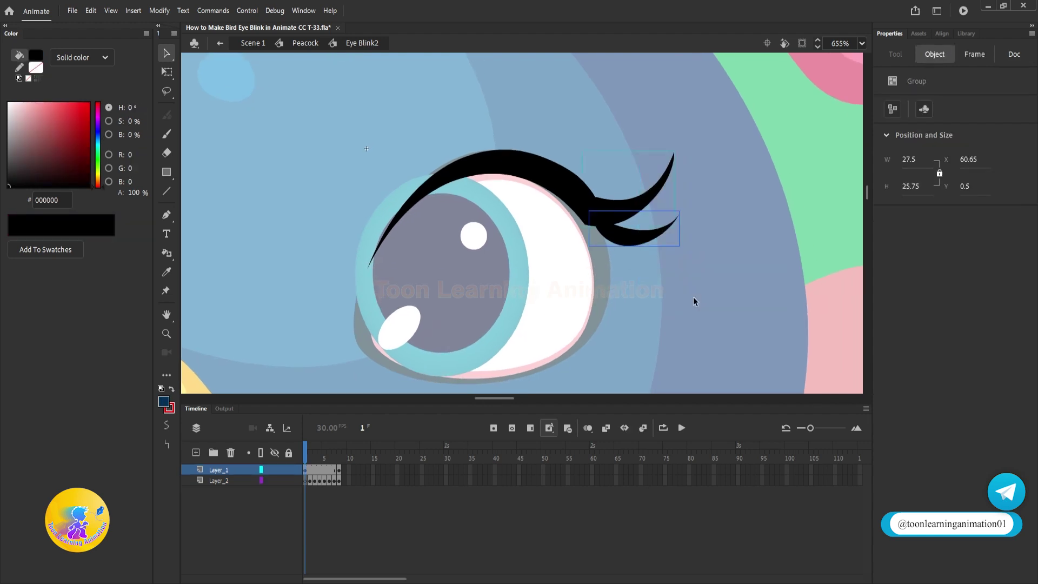
pyautogui.click(665, 283)
pyautogui.moveTo(582, 193); pyautogui.dragTo(532, 157)
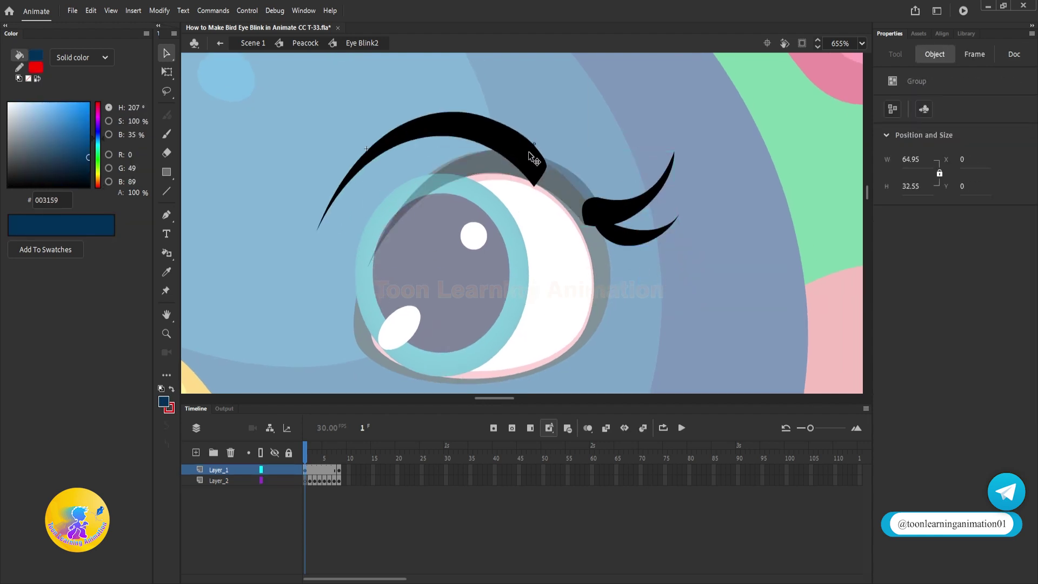
pyautogui.hotkey('ctrl', 'z')
# - Move the two outer eyelashes from Layer_1 onto a new layer, keeping them in place
pyautogui.click(667, 240)
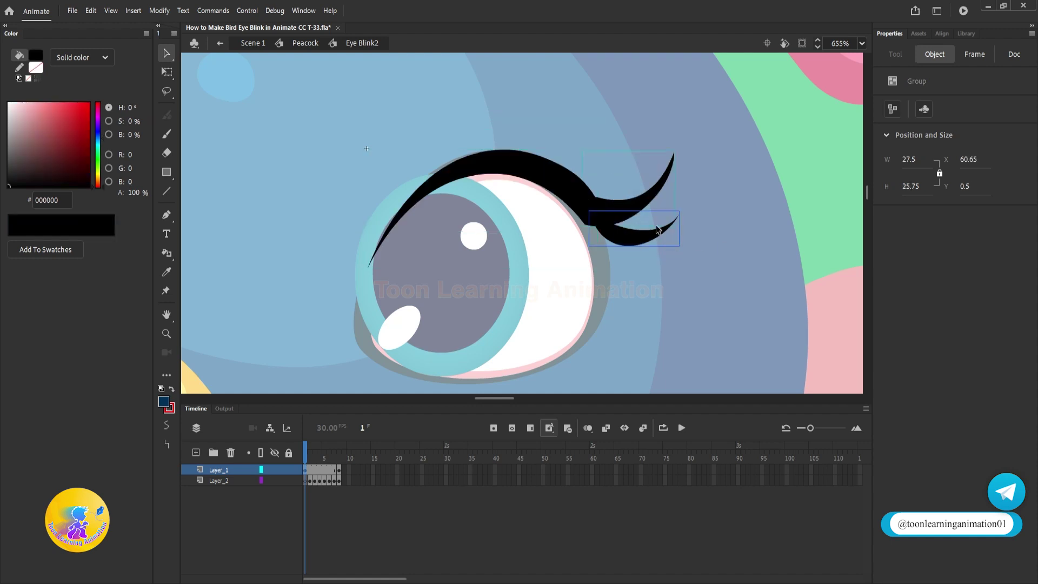
pyautogui.hotkey('ctrl', 'x')
pyautogui.click(196, 453)
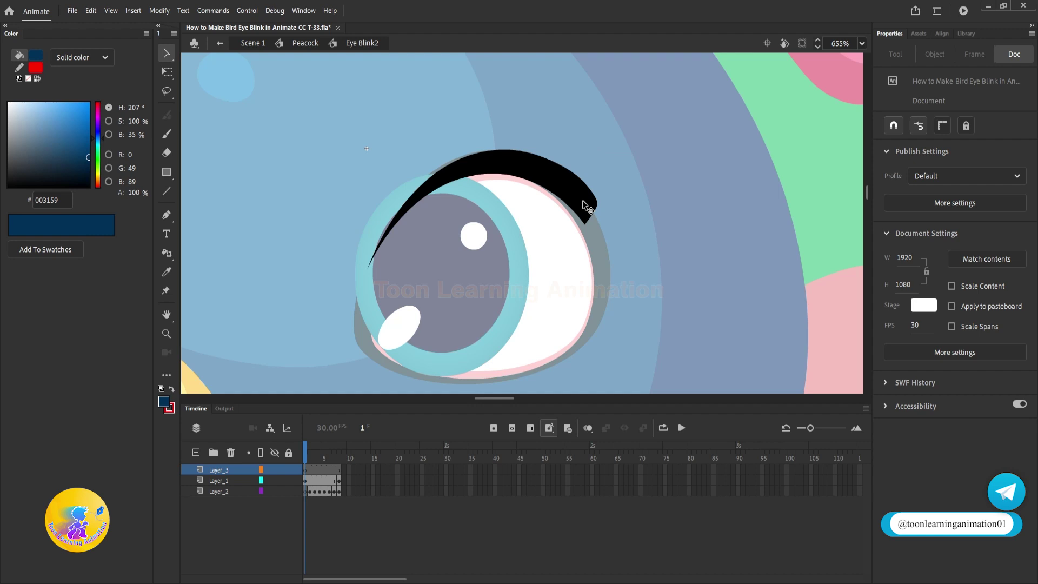
pyautogui.hotkey('ctrl', 'shift', 'v')
pyautogui.click(680, 300)
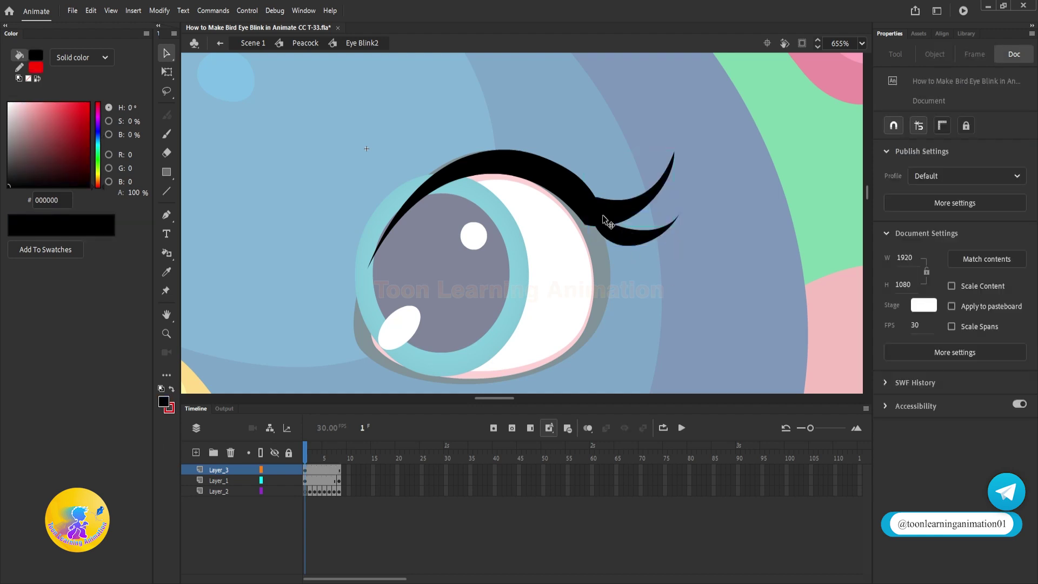
pyautogui.click(550, 180)
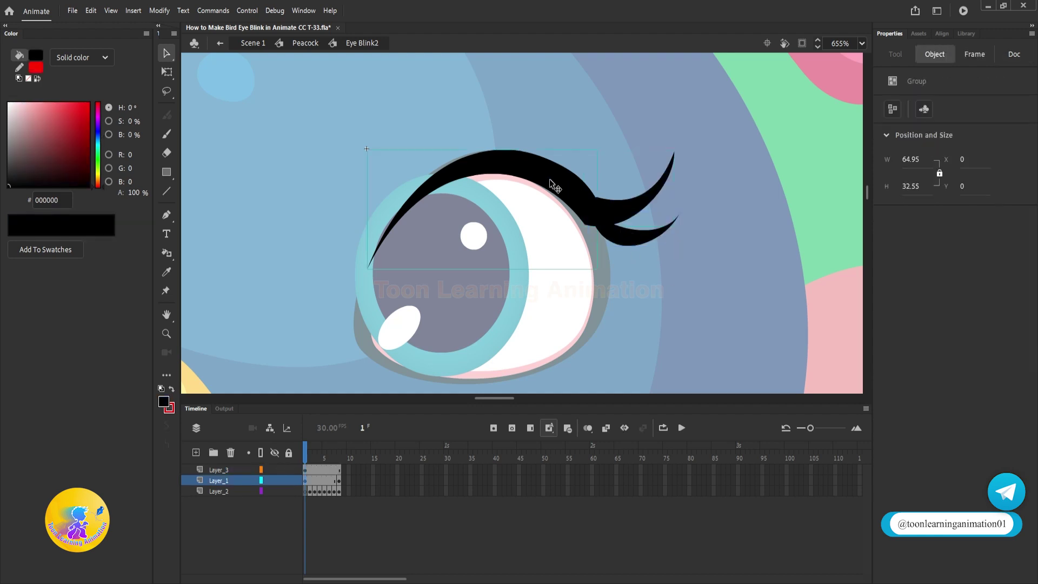
pyautogui.hotkey('ctrl', 'b')
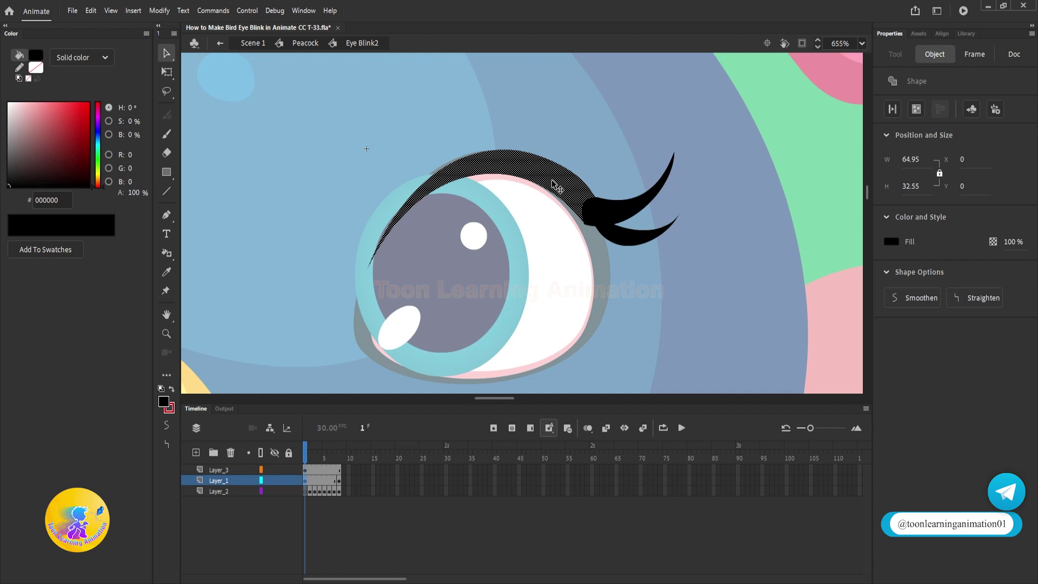
pyautogui.hotkey('ctrl', 'z')
pyautogui.click(704, 297)
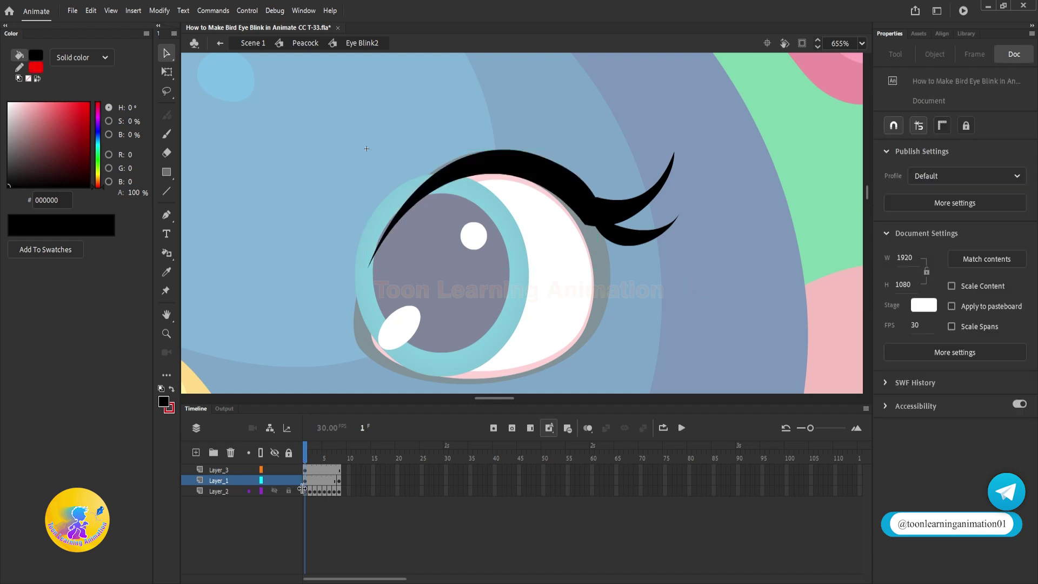
# - Clear the Layer_1 keyframe on frame 8, lock Layer_2, and return to frame 1
pyautogui.click(340, 481)
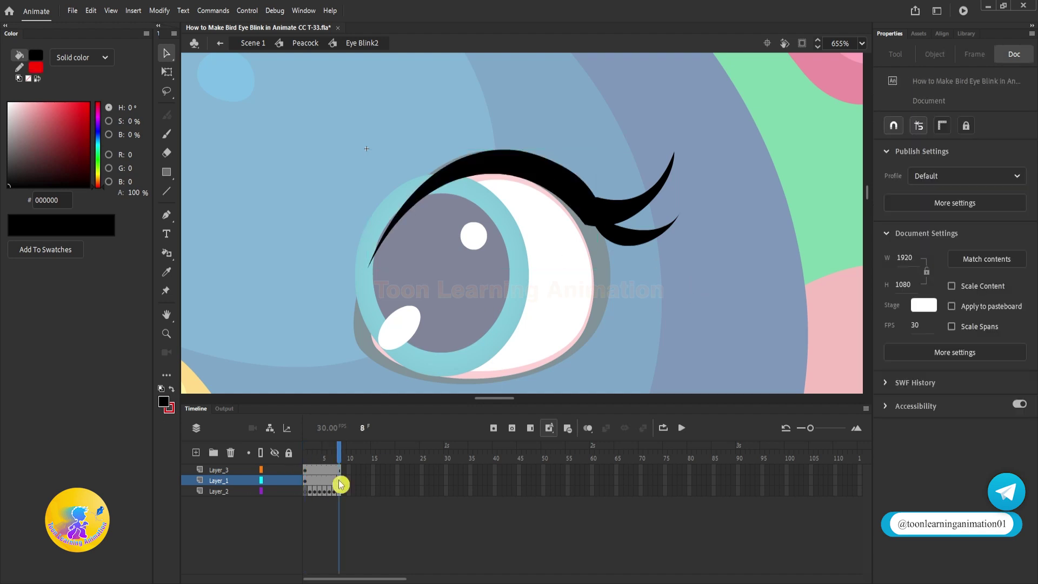
pyautogui.hotkey('ctrl', 'z')
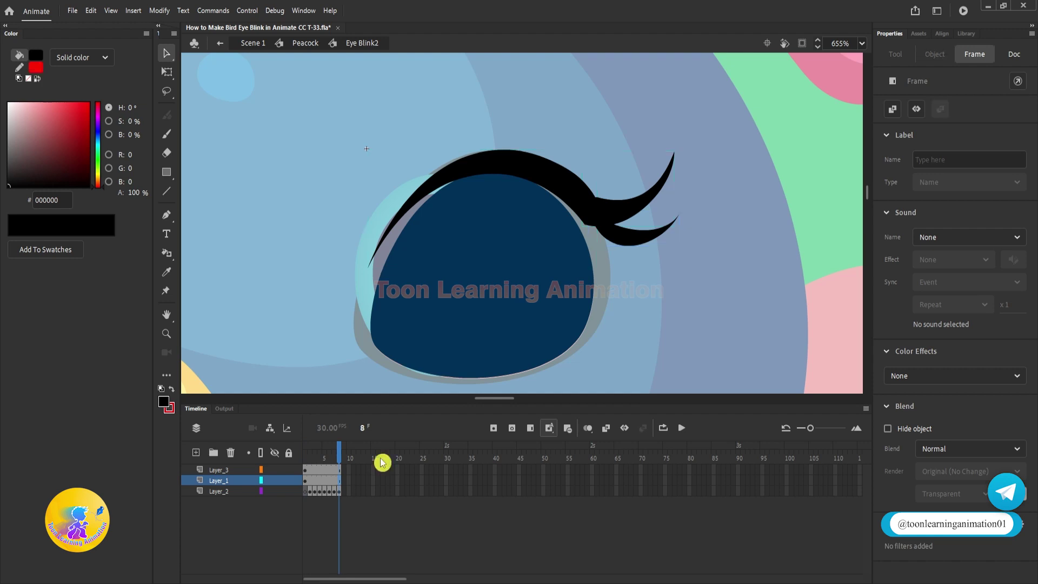
pyautogui.click(289, 491)
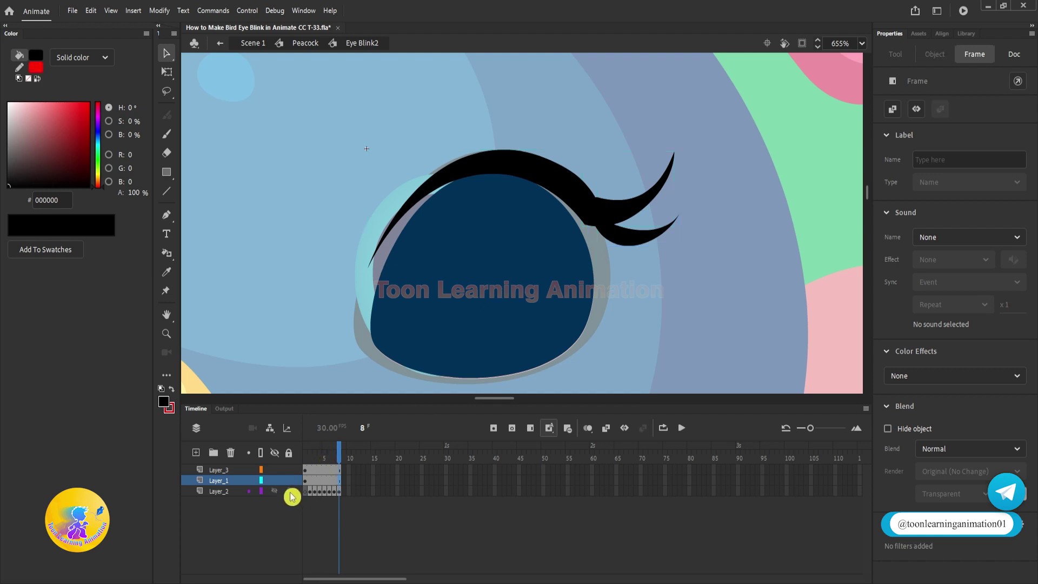
pyautogui.moveTo(341, 454); pyautogui.dragTo(266, 453)
pyautogui.click(597, 285)
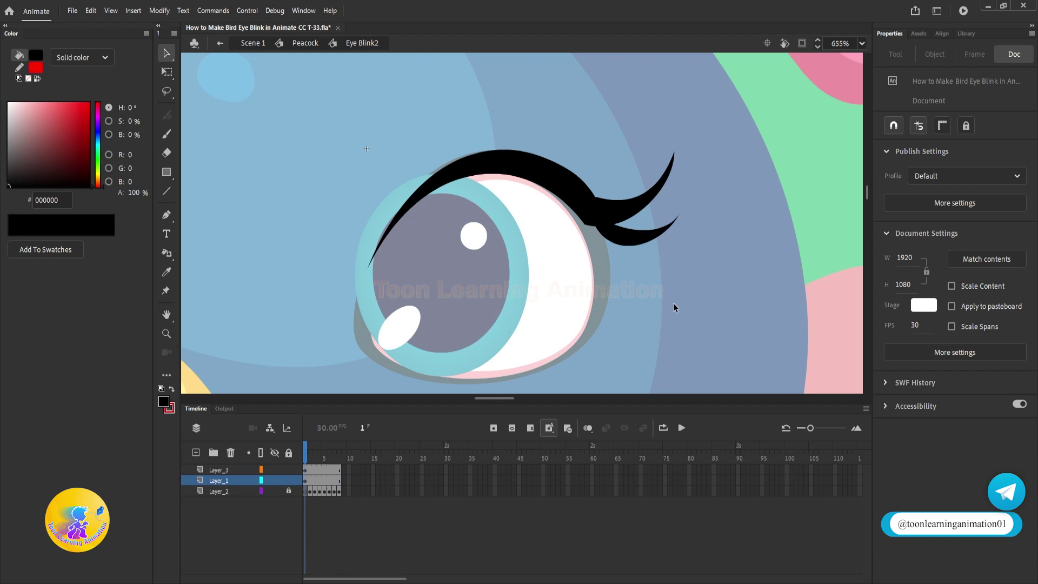
# - Add a Layer_1 keyframe on frame 2 and break apart the black upper lash line there
pyautogui.click(310, 476)
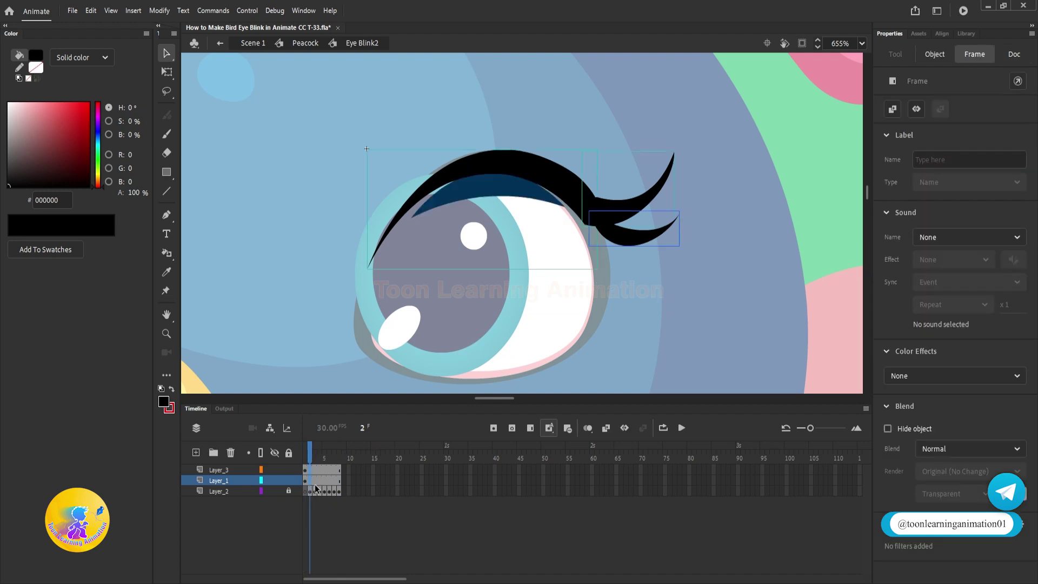
pyautogui.click(694, 303)
pyautogui.click(552, 187)
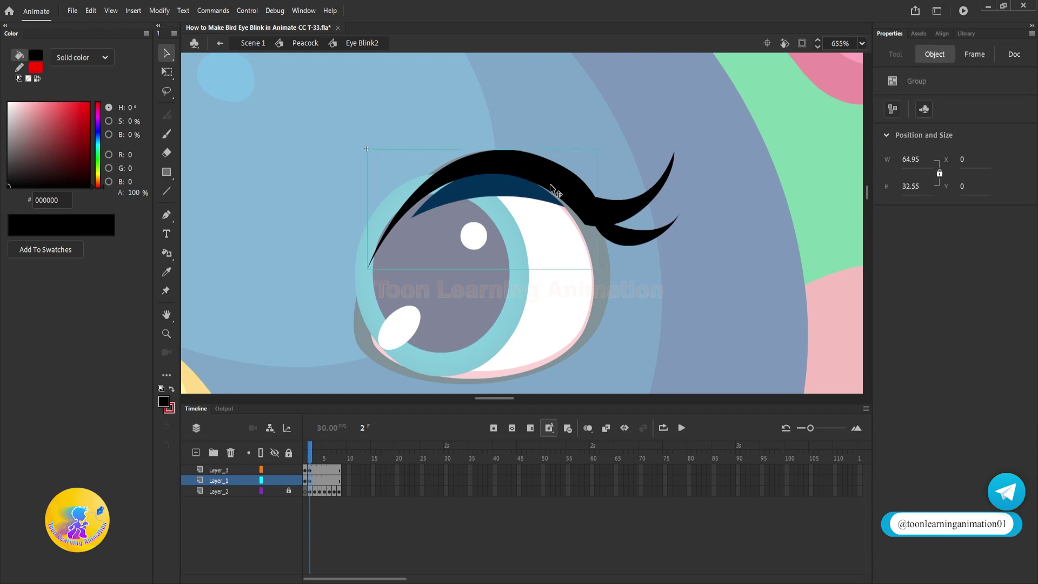
pyautogui.hotkey('ctrl', 'b')
pyautogui.click(752, 327)
# - Pull the frame 2 lash line's lower edge down along its length to cover the dark-blue eyelid
pyautogui.scroll(2, 548, 289)
pyautogui.moveTo(533, 251); pyautogui.dragTo(560, 277)
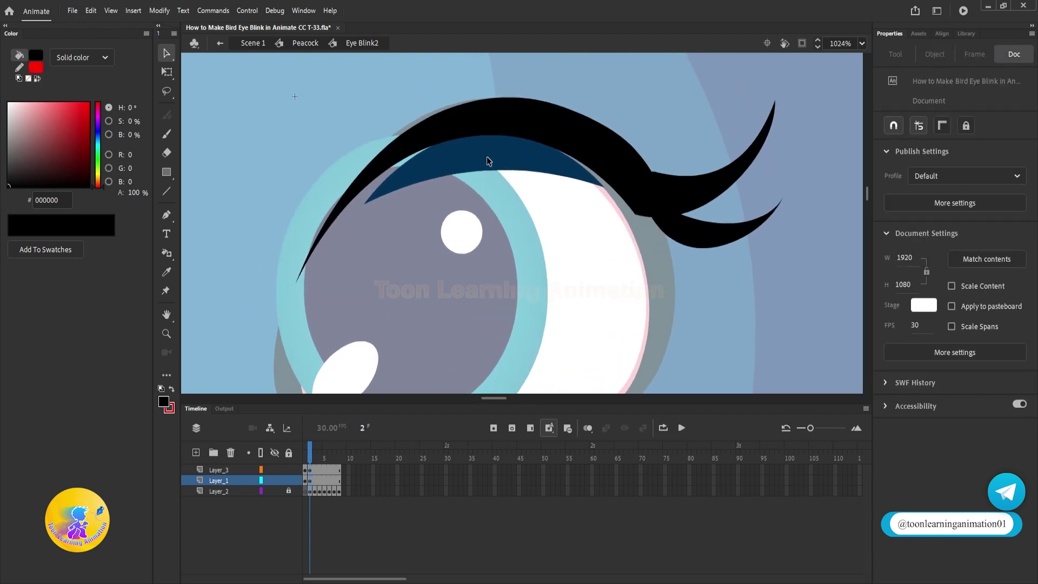
pyautogui.moveTo(478, 140); pyautogui.dragTo(485, 178)
pyautogui.moveTo(369, 199); pyautogui.dragTo(372, 203)
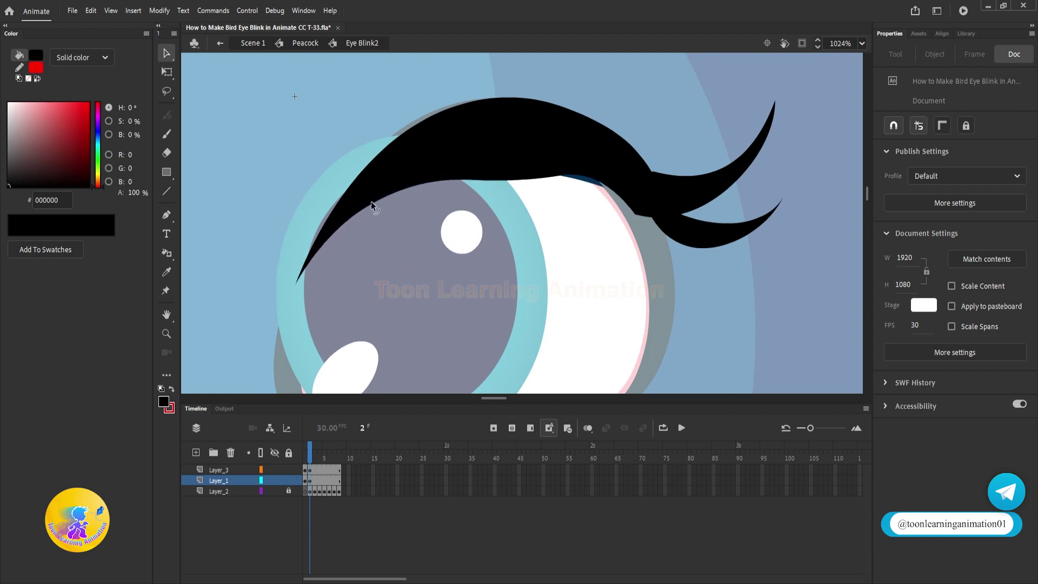
pyautogui.moveTo(601, 182); pyautogui.dragTo(600, 188)
# - Move the two outer eyelashes on frame 2 slightly down to follow the closing lid
pyautogui.click(636, 216)
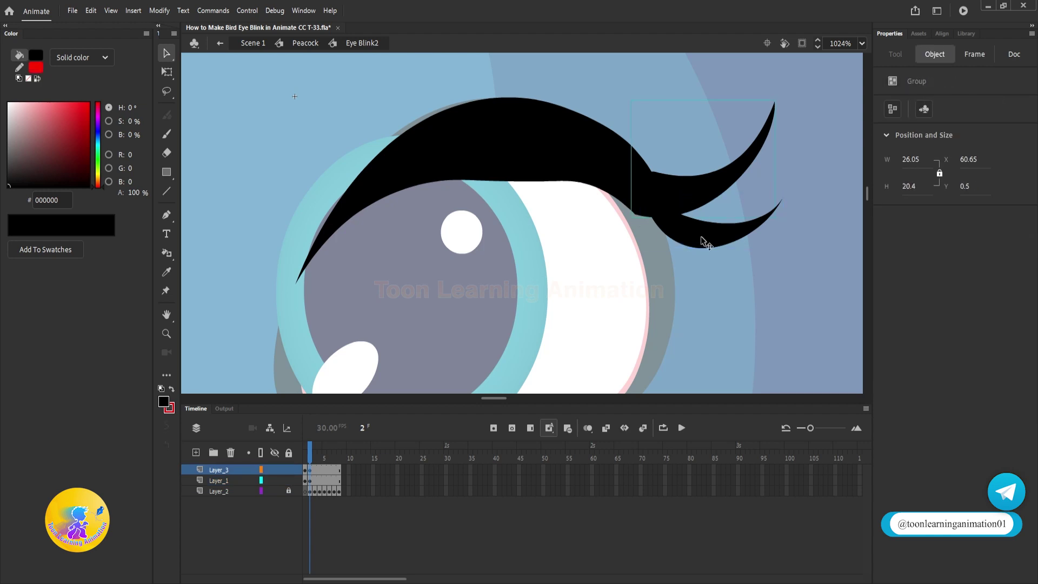
pyautogui.keyDown('shift'); pyautogui.click(702, 239); pyautogui.keyUp('shift')
pyautogui.moveTo(704, 235); pyautogui.dragTo(704, 248)
pyautogui.click(730, 216)
pyautogui.click(654, 215)
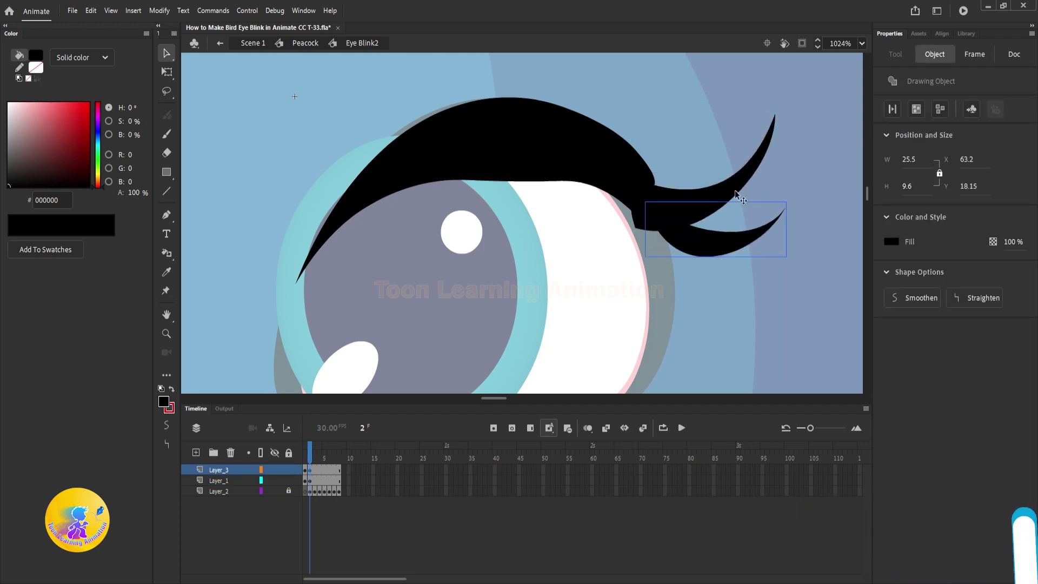
pyautogui.click(679, 129)
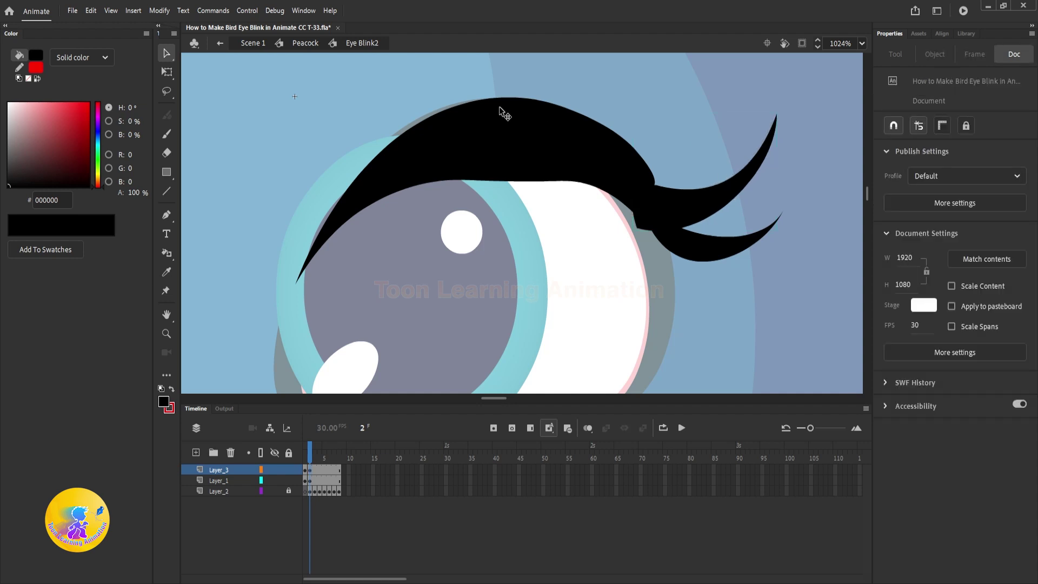
# - Lower the lash line's upper edge on frame 2, smooth its two shoulders, and raise the middle of its lower edge
pyautogui.moveTo(504, 100); pyautogui.dragTo(504, 117)
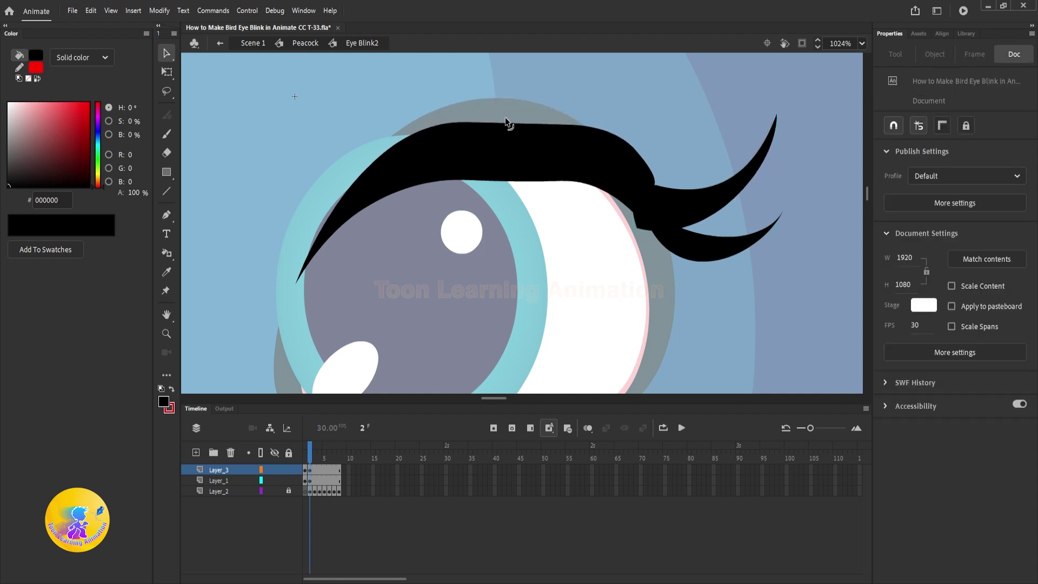
pyautogui.moveTo(425, 141); pyautogui.dragTo(425, 145)
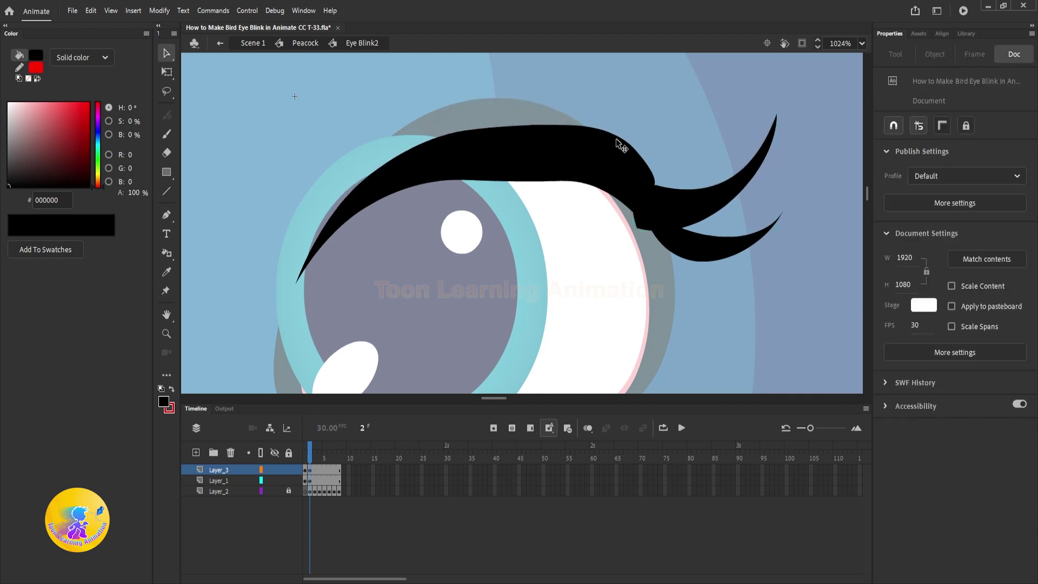
pyautogui.moveTo(618, 138); pyautogui.dragTo(609, 143)
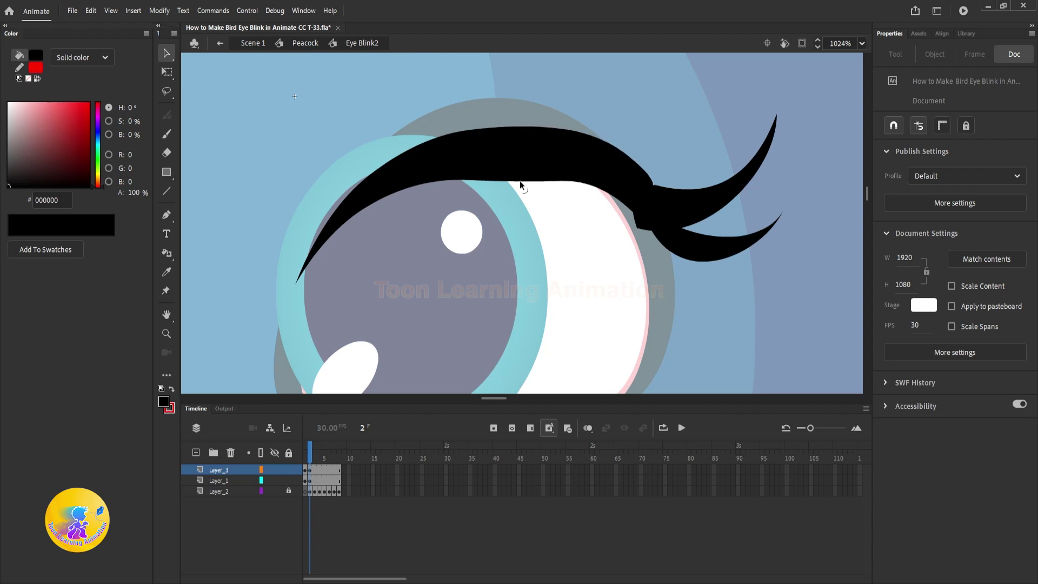
pyautogui.moveTo(519, 180); pyautogui.dragTo(528, 169)
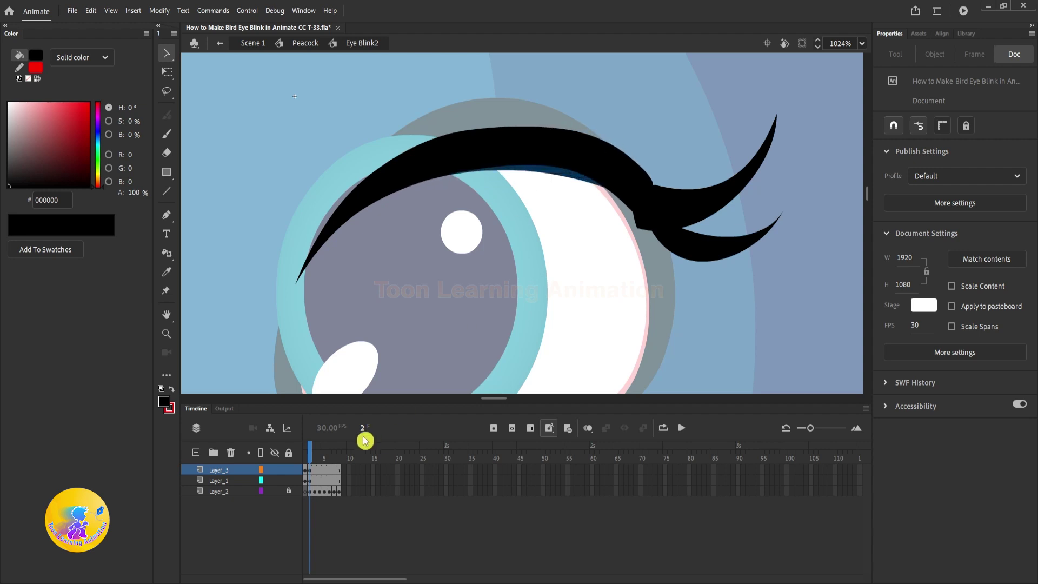
# - Round off the protruding lower inner corner of the upper outer eyelash inside its group on frame 2, and return to Eye Blink2
pyautogui.click(243, 481)
pyautogui.doubleClick(659, 230)
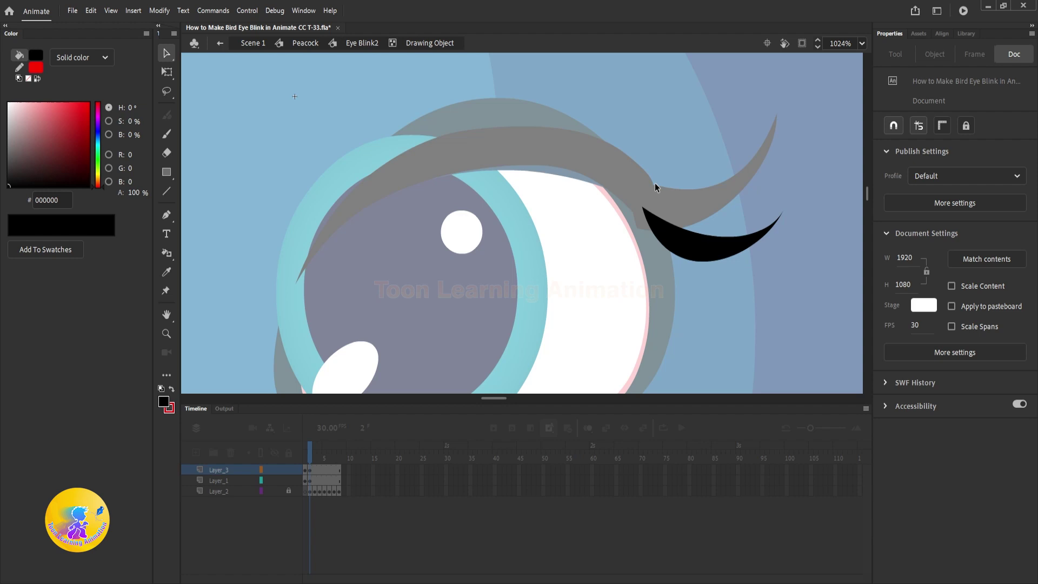
pyautogui.doubleClick(680, 161)
pyautogui.doubleClick(670, 212)
pyautogui.click(635, 237)
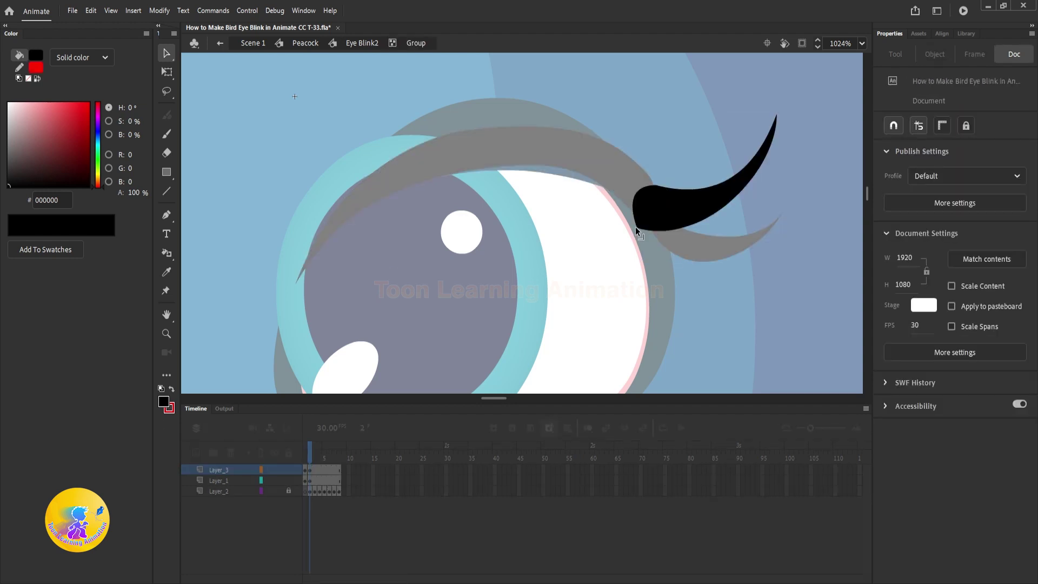
pyautogui.moveTo(636, 231); pyautogui.dragTo(637, 218)
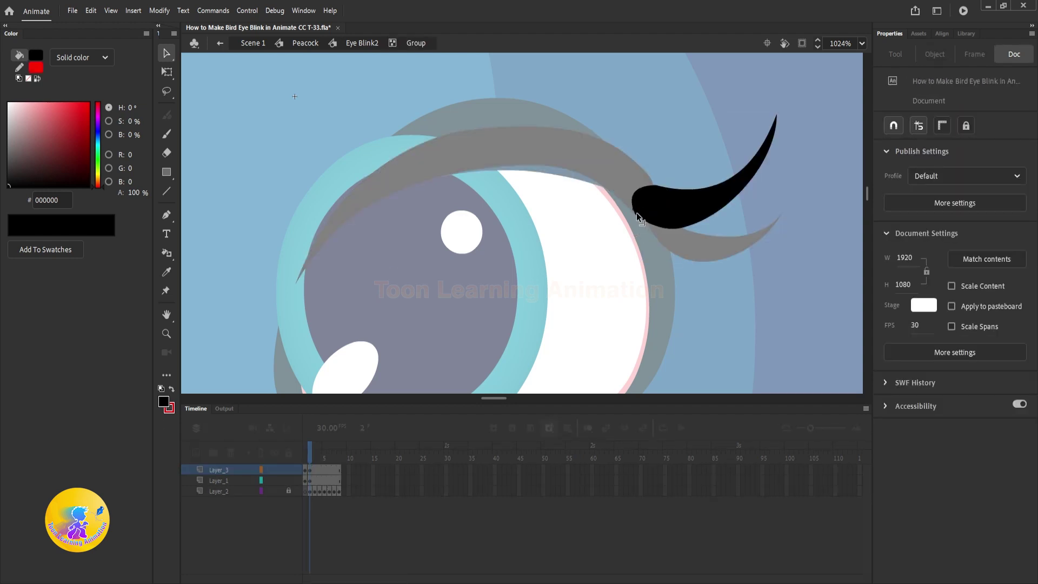
pyautogui.doubleClick(673, 155)
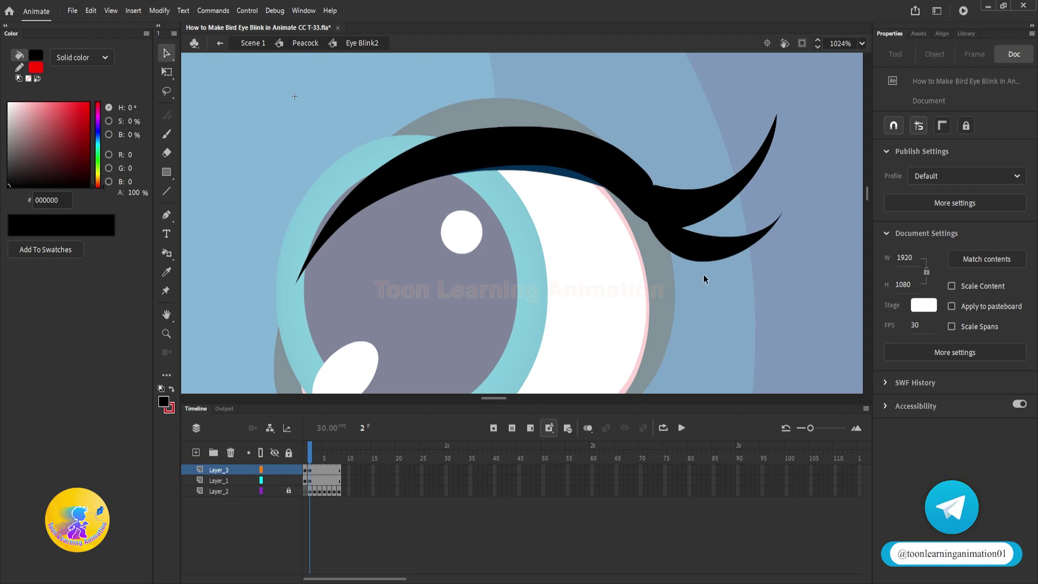
# - Add keyframes on frame 3 for Layer_3 and Layer_1
pyautogui.moveTo(722, 274); pyautogui.dragTo(699, 281)
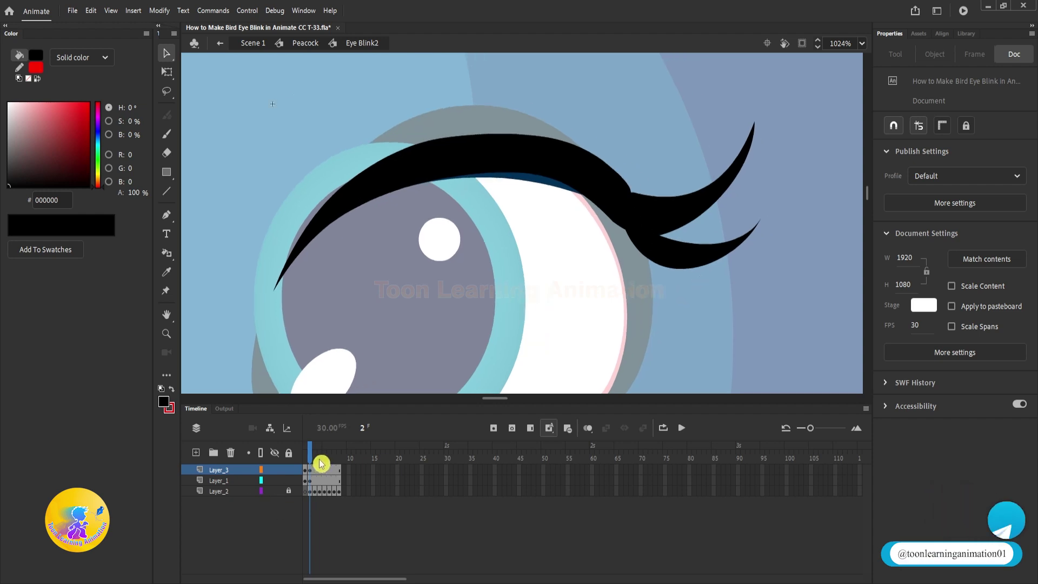
pyautogui.click(317, 480)
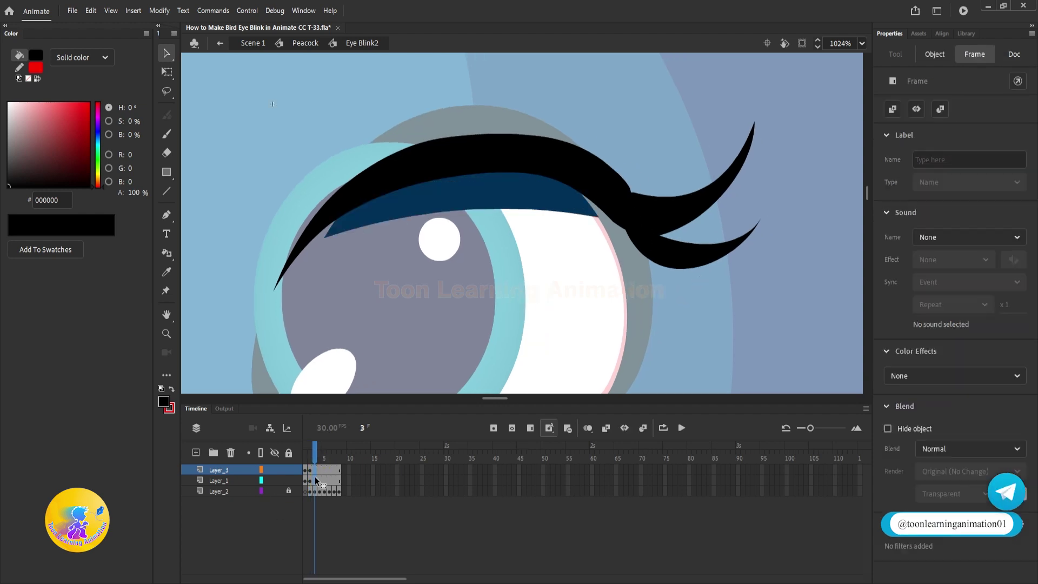
pyautogui.click(713, 219)
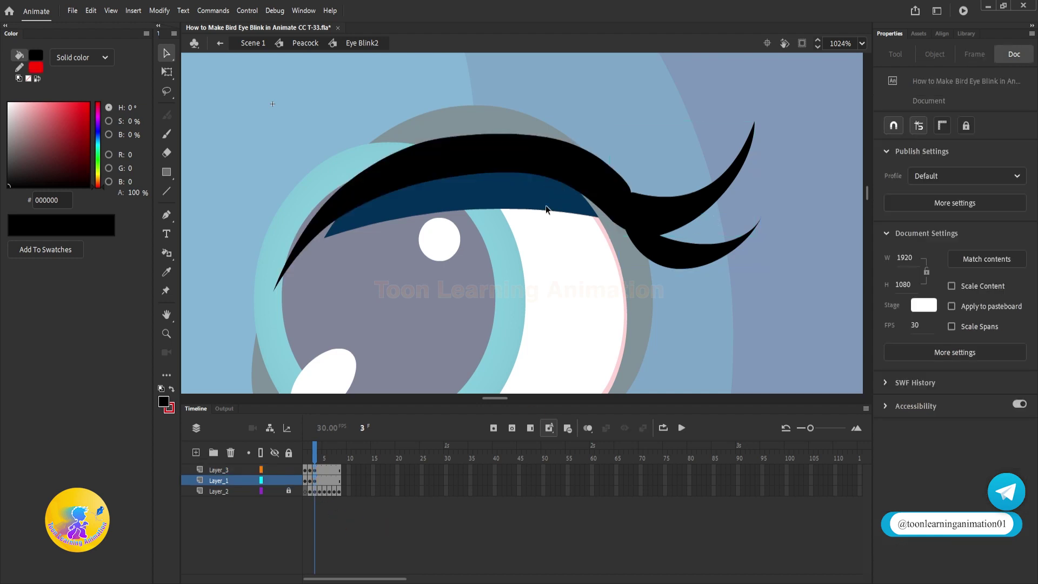
# - Draw a red line from the lash's inner tip to the outer eyelashes, curve it along the eyelid edge, and delete the old black lash
pyautogui.press('n')
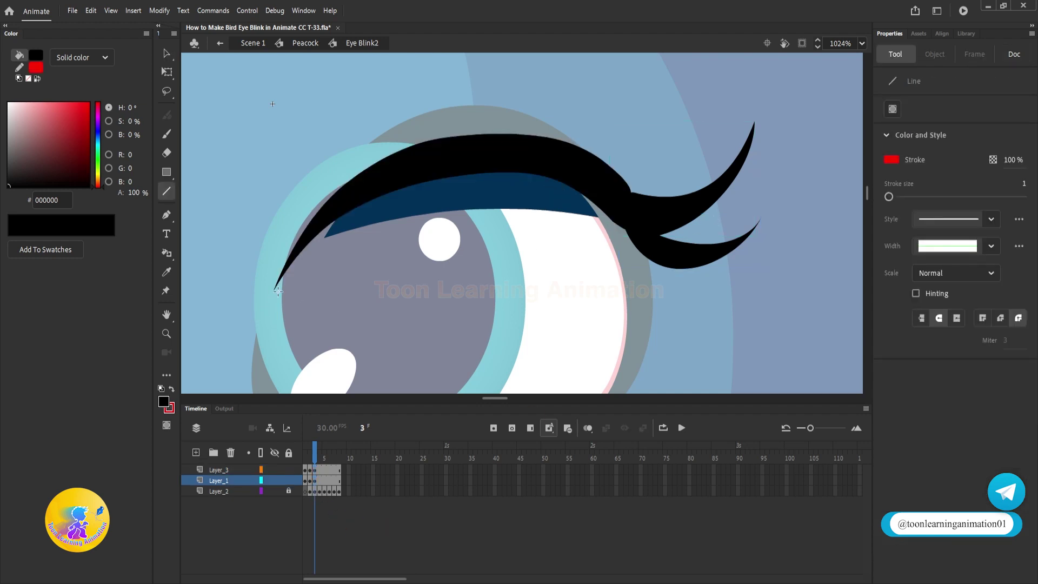
pyautogui.moveTo(275, 292); pyautogui.dragTo(625, 229)
pyautogui.press('v')
pyautogui.moveTo(468, 257); pyautogui.dragTo(438, 209)
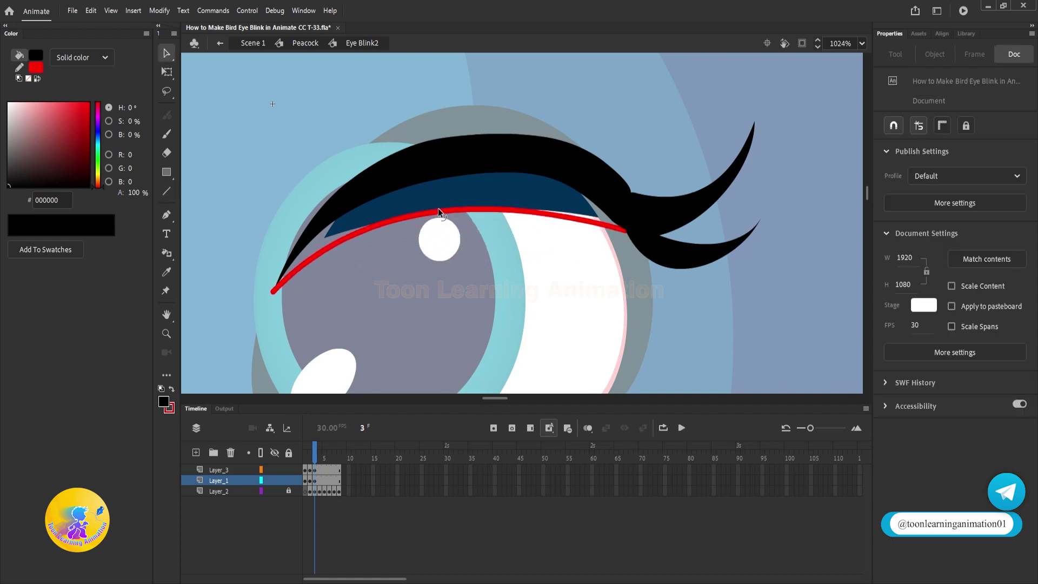
pyautogui.click(529, 160)
pyautogui.press('Delete')
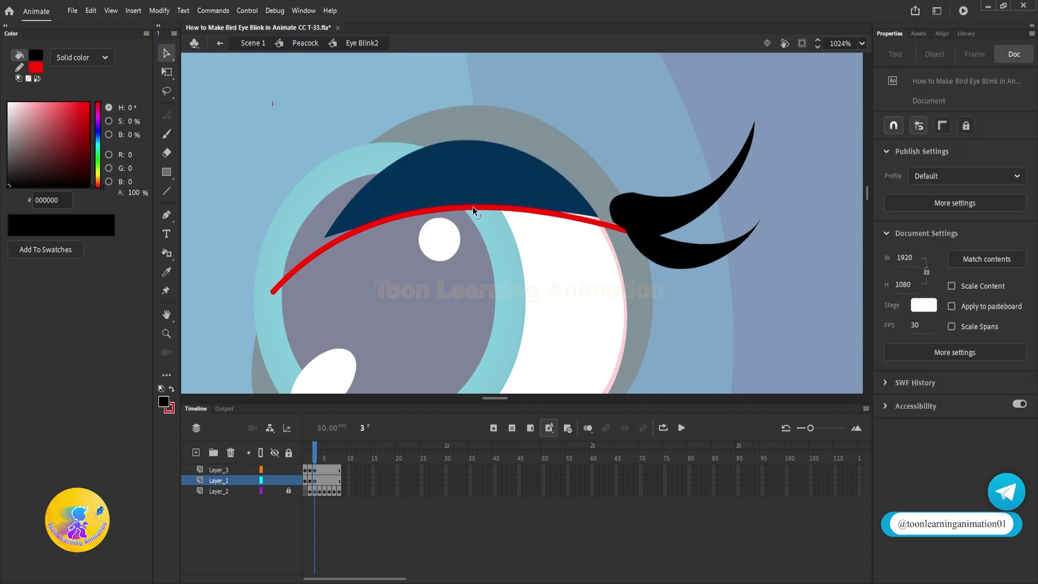
# - Duplicate the red curve above the first one and join the two at the inner tip of the lash
pyautogui.click(476, 209)
pyautogui.moveTo(477, 207); pyautogui.dragTo(479, 178)
pyautogui.click(493, 99)
pyautogui.moveTo(272, 260); pyautogui.dragTo(276, 295)
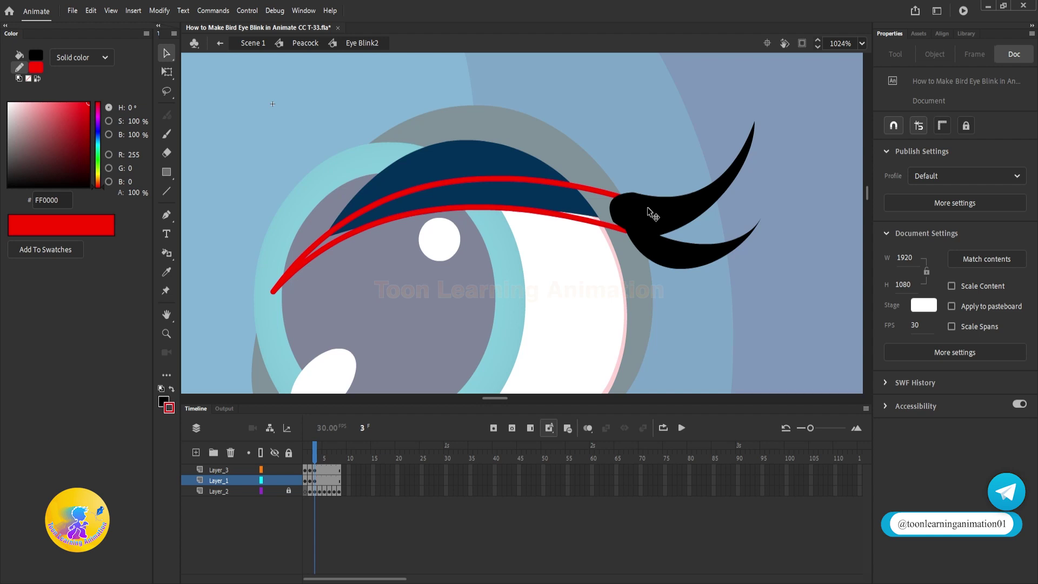
# - Hide Layer_3, pull in the outer ends of the red curves, and close the outline with a short line between them
pyautogui.click(227, 470)
pyautogui.click(274, 469)
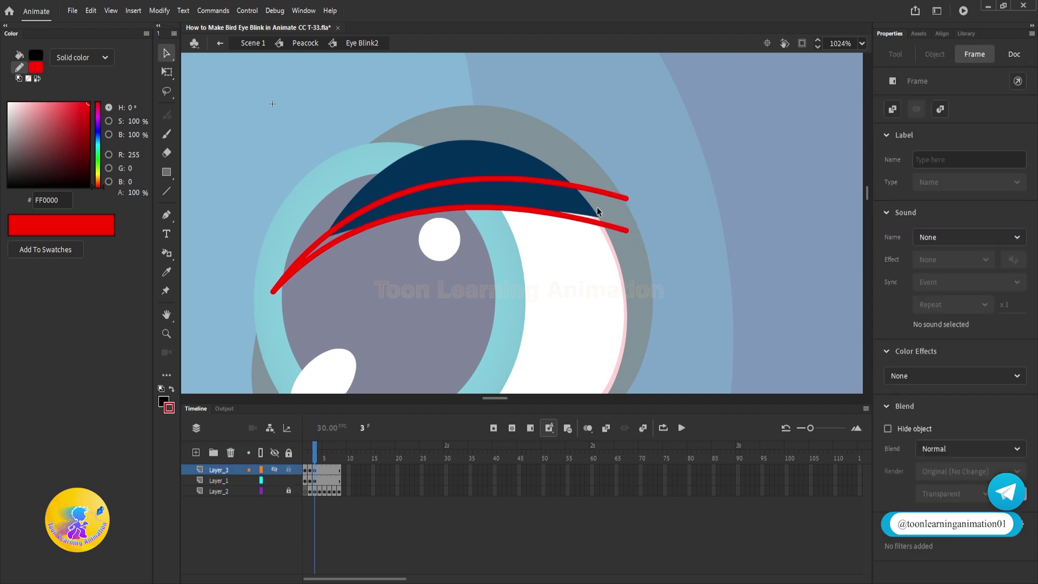
pyautogui.click(630, 195)
pyautogui.moveTo(627, 199)
pyautogui.mouseDown()
pyautogui.moveTo(617, 200)
pyautogui.moveTo(624, 231)
pyautogui.moveTo(615, 200)
pyautogui.mouseUp()
pyautogui.press('n')
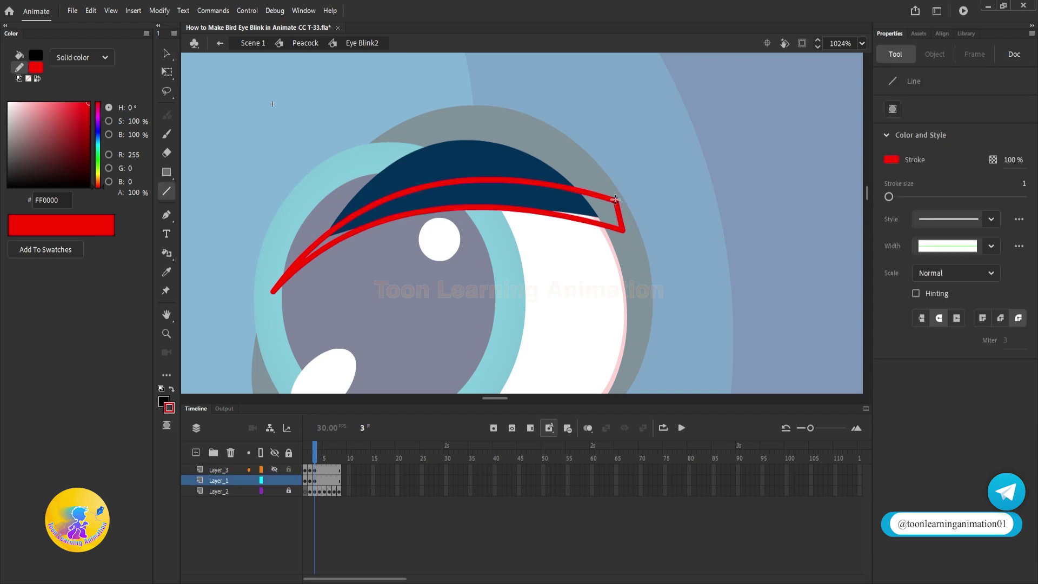
# - Show and lock Layer_3, and fill the closed red lash outline with the eyelashes' black
pyautogui.click(274, 469)
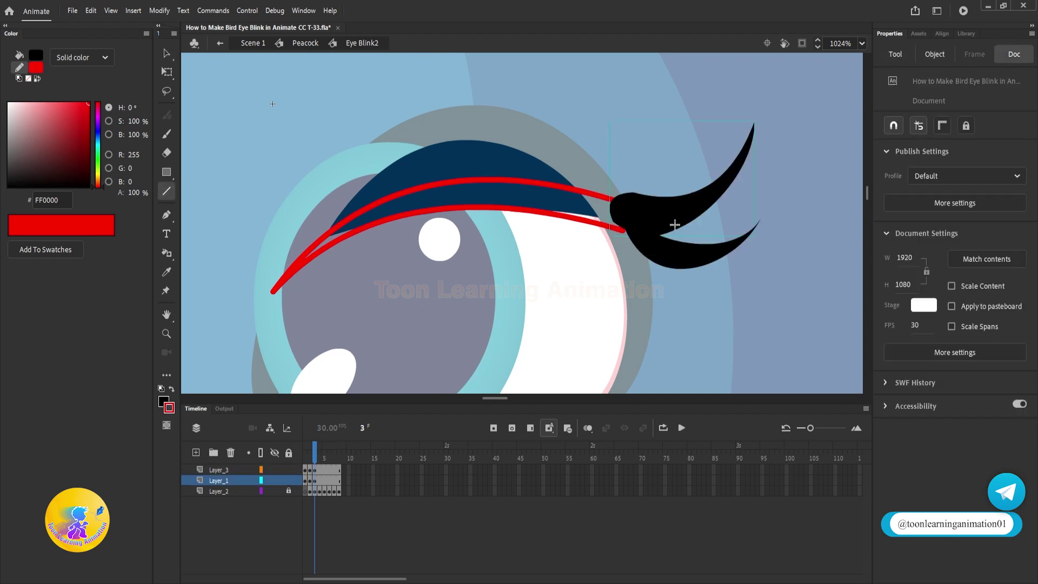
pyautogui.press('i')
pyautogui.click(653, 210)
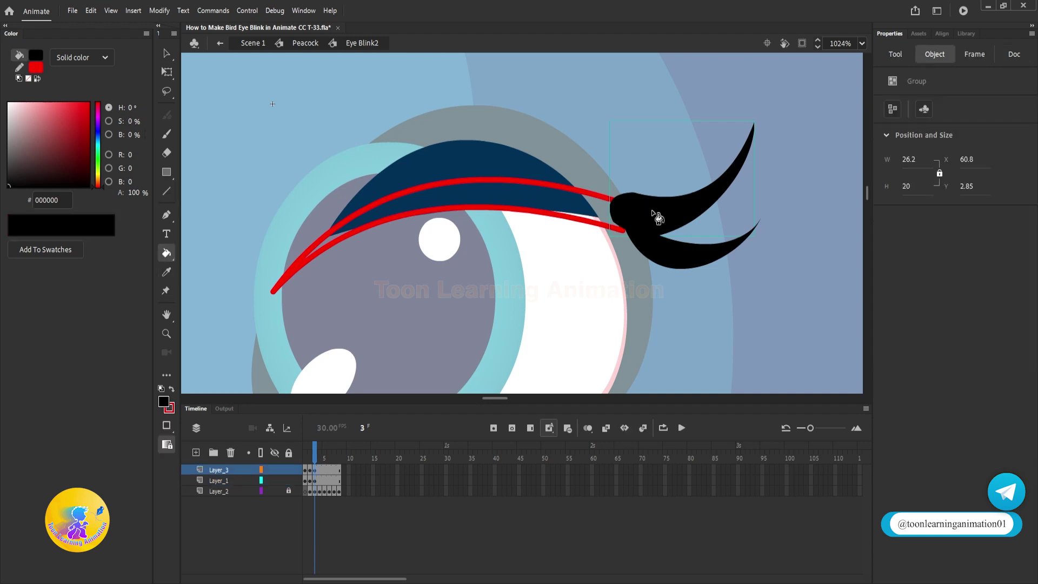
pyautogui.click(289, 470)
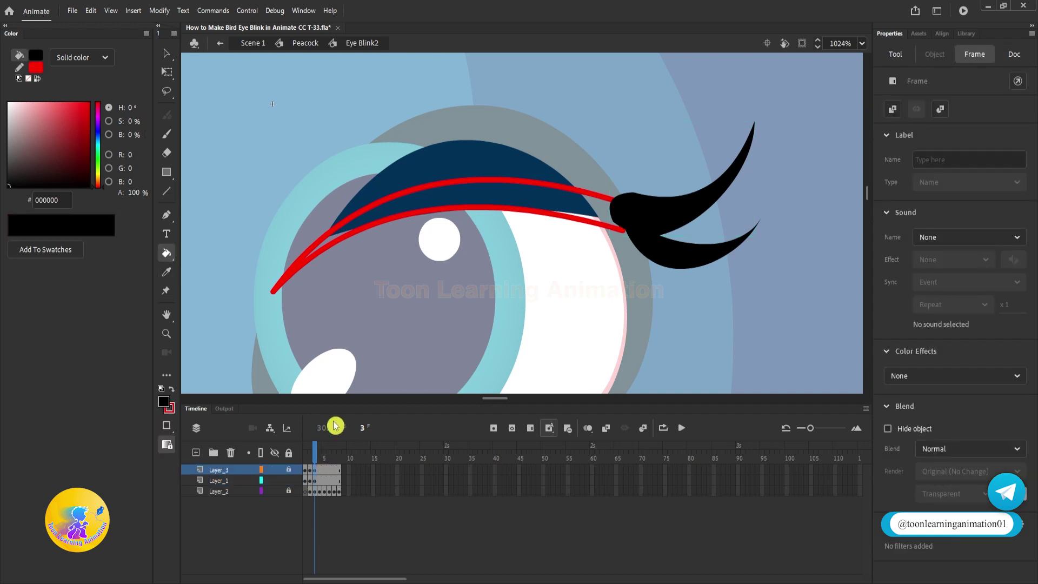
pyautogui.click(549, 214)
pyautogui.click(579, 202)
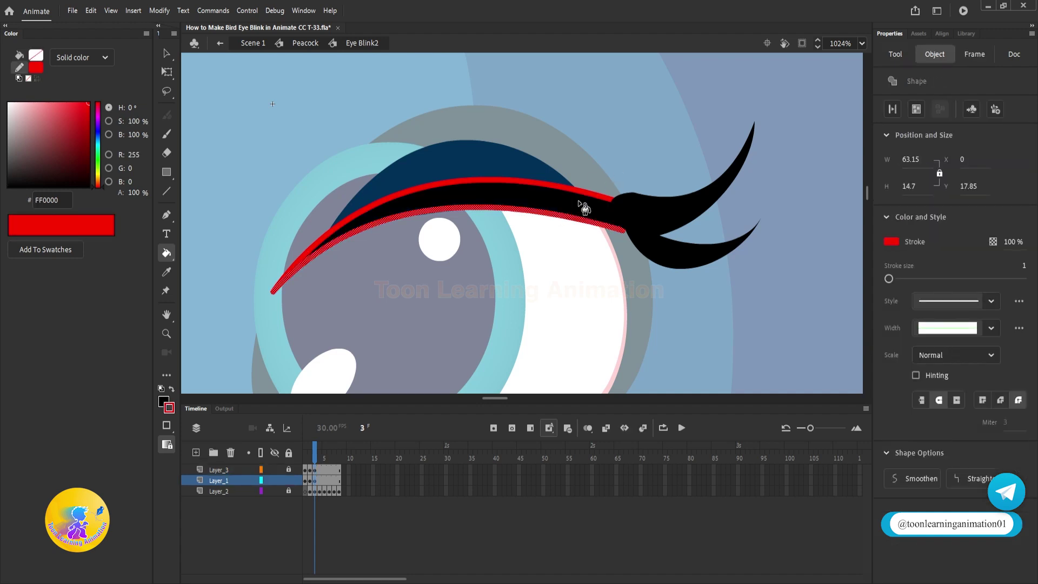
# - Delete the red outline around the new black lash shape on frame 3
pyautogui.press('v')
pyautogui.doubleClick(567, 216)
pyautogui.press('Delete')
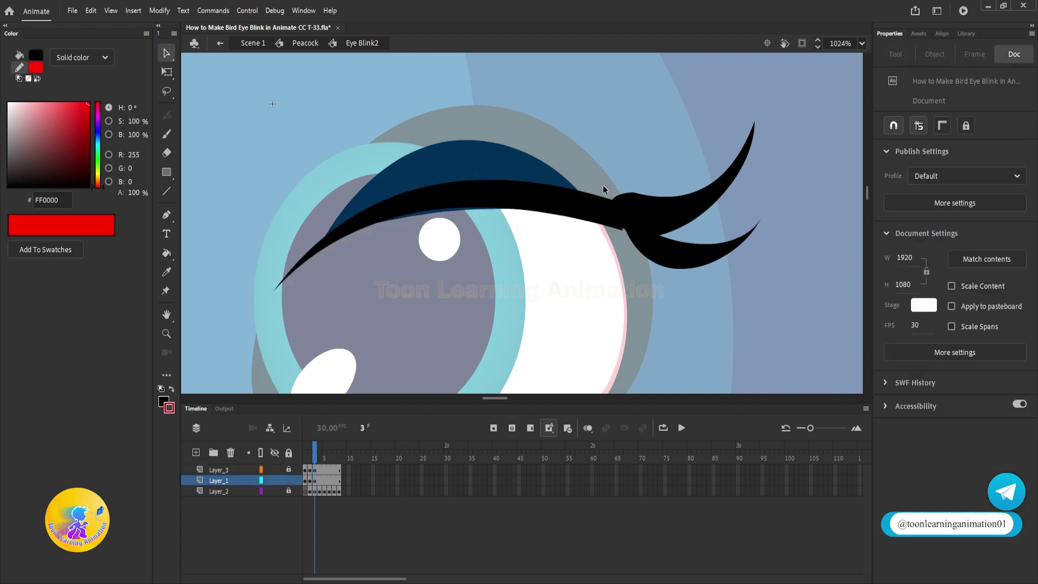
# - Unlock Layer_3, move both outer eyelashes slightly down on frame 3, and bow the lash line's edges to thicken it over the lid edge
pyautogui.moveTo(315, 458)
pyautogui.mouseDown()
pyautogui.moveTo(306, 455)
pyautogui.moveTo(315, 462)
pyautogui.mouseUp()
pyautogui.click(288, 469)
pyautogui.click(702, 203)
pyautogui.keyDown('shift'); pyautogui.click(690, 254); pyautogui.keyUp('shift')
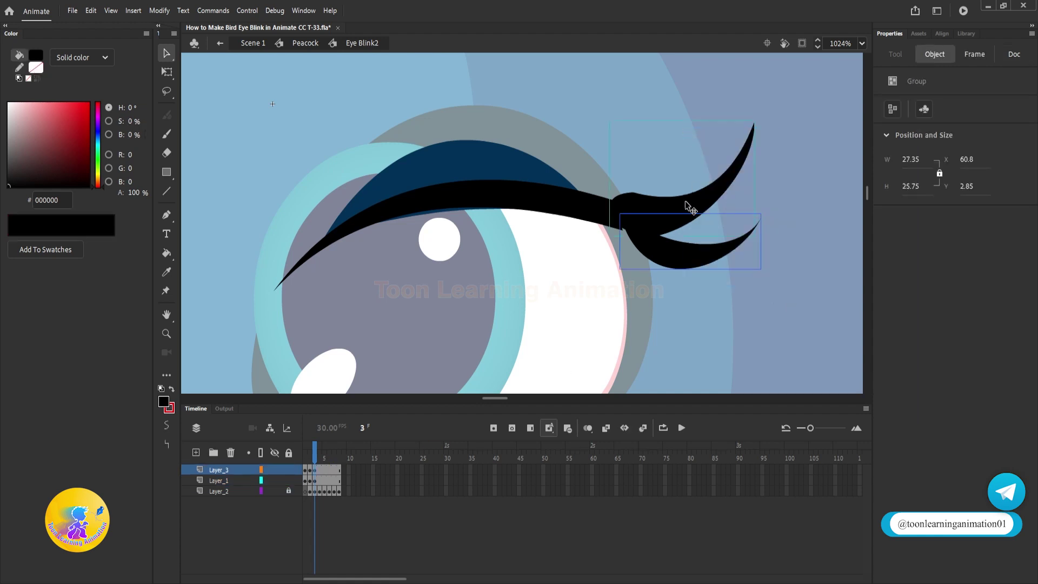
pyautogui.moveTo(684, 205); pyautogui.dragTo(685, 213)
pyautogui.click(407, 187)
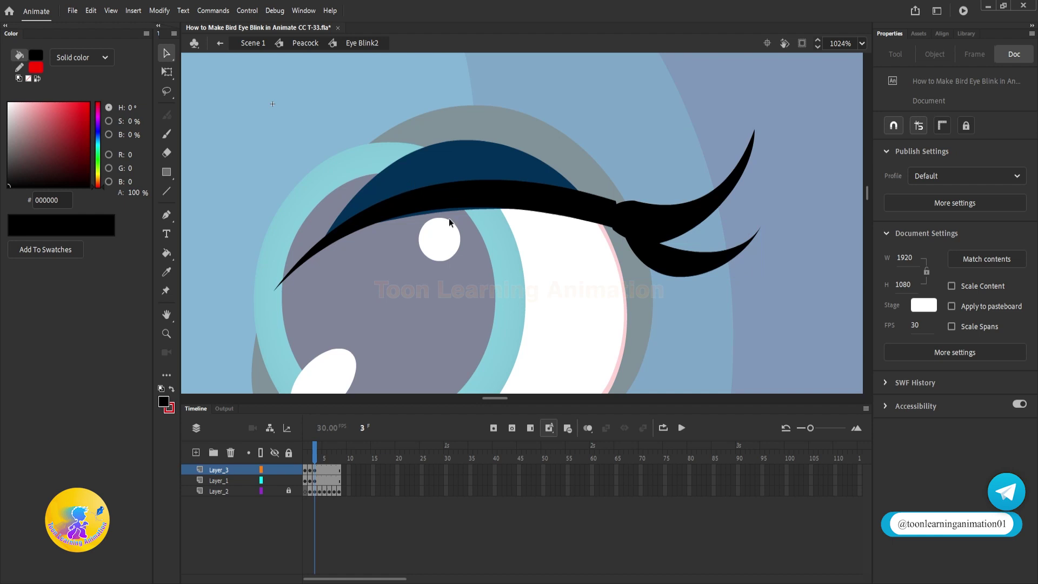
pyautogui.moveTo(433, 209); pyautogui.dragTo(469, 176)
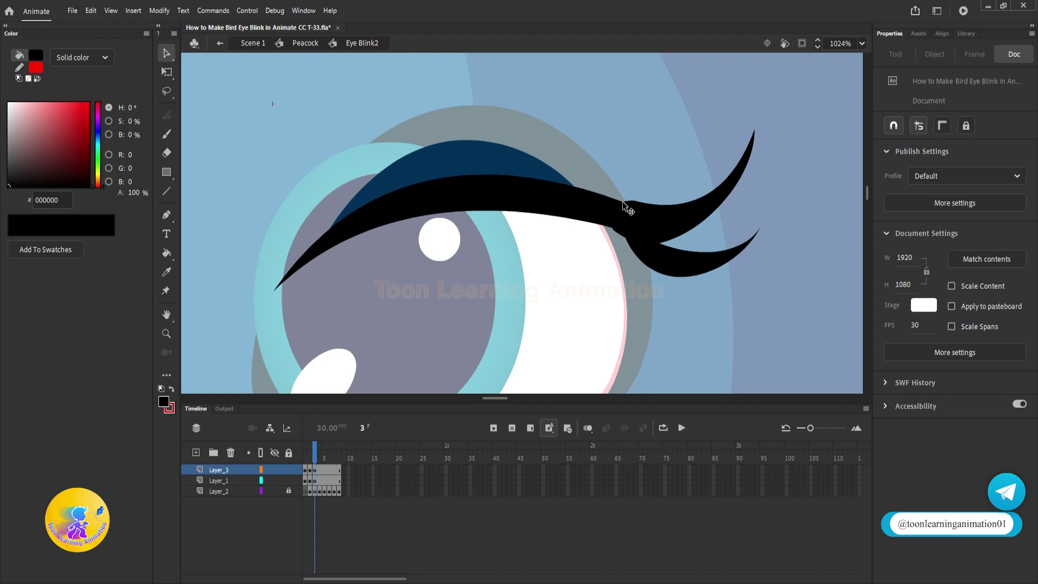
# - Return to frame 2 and reshape the outer half of the Layer_1 lash line, lowering both its lower and upper edges
pyautogui.click(238, 480)
pyautogui.moveTo(316, 456)
pyautogui.mouseDown()
pyautogui.moveTo(306, 462)
pyautogui.moveTo(314, 475)
pyautogui.moveTo(310, 461)
pyautogui.mouseUp()
pyautogui.click(608, 173)
pyautogui.click(644, 127)
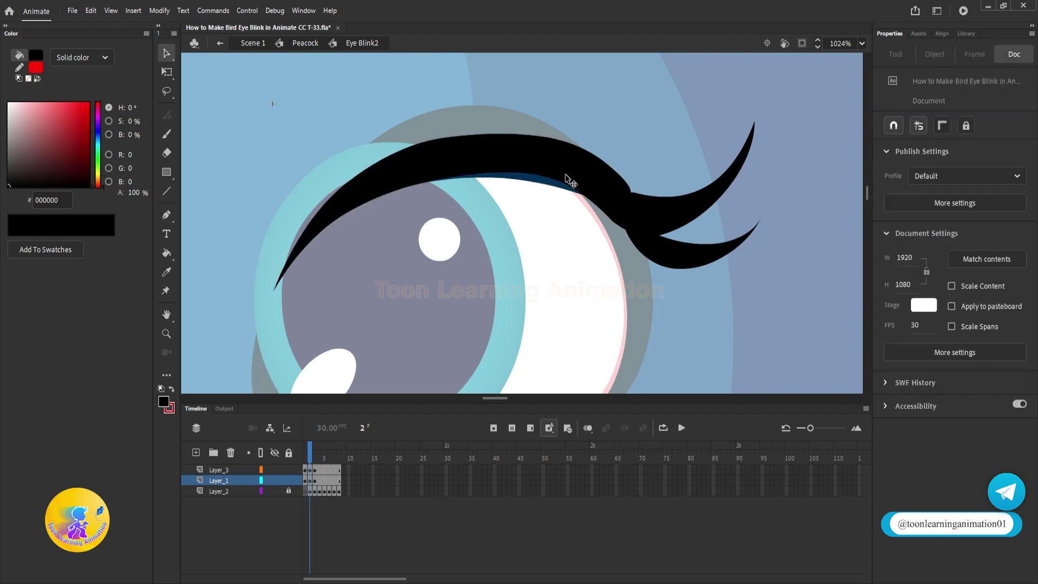
pyautogui.moveTo(551, 180); pyautogui.dragTo(545, 185)
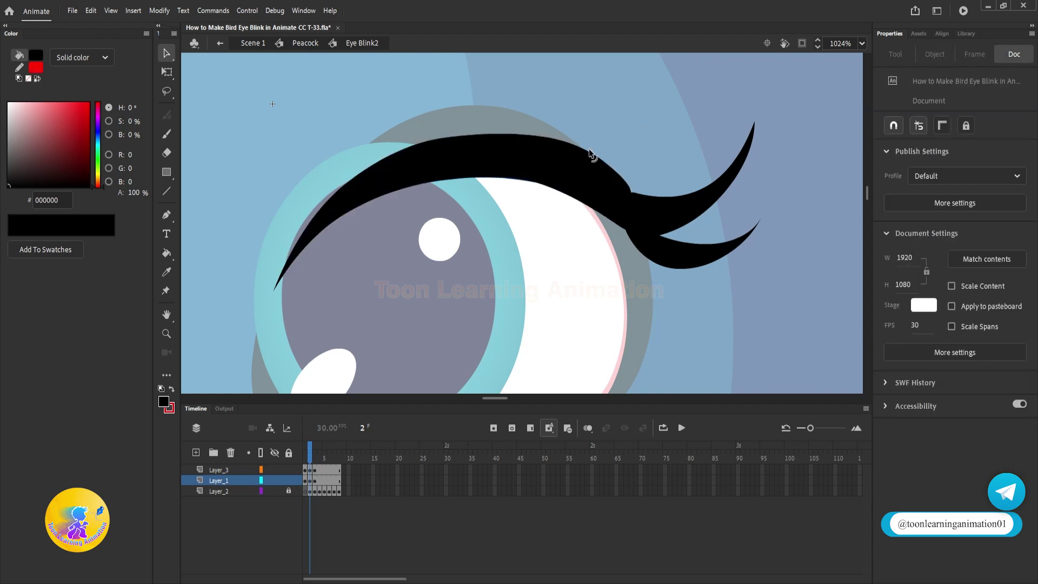
pyautogui.moveTo(589, 152); pyautogui.dragTo(584, 157)
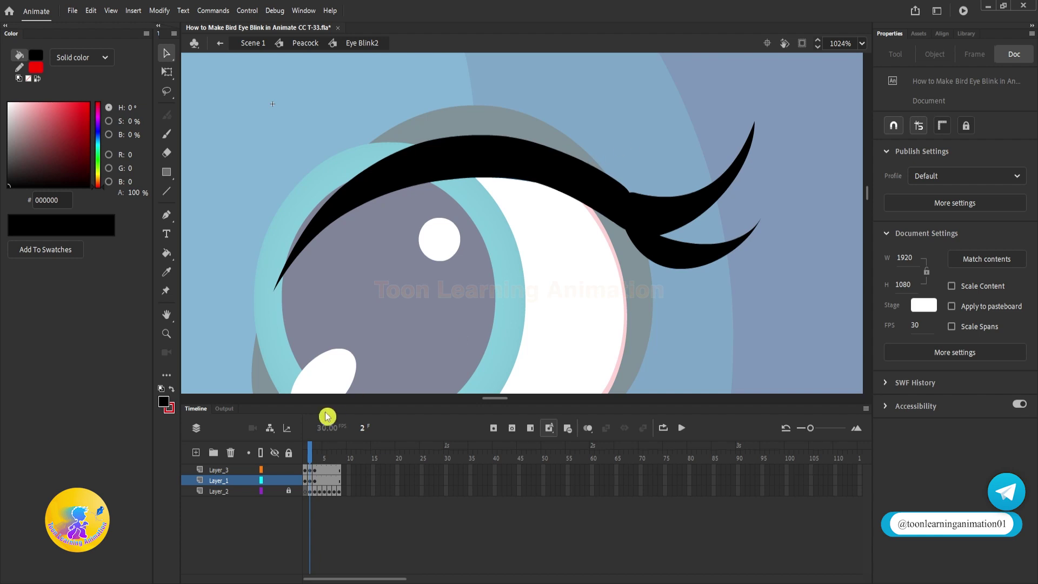
# - Add keyframes on frame 4 of Layer_3 and Layer_1, and move the lash line down onto the eyelid's lower edge
pyautogui.moveTo(312, 461); pyautogui.dragTo(319, 481)
pyautogui.click(620, 98)
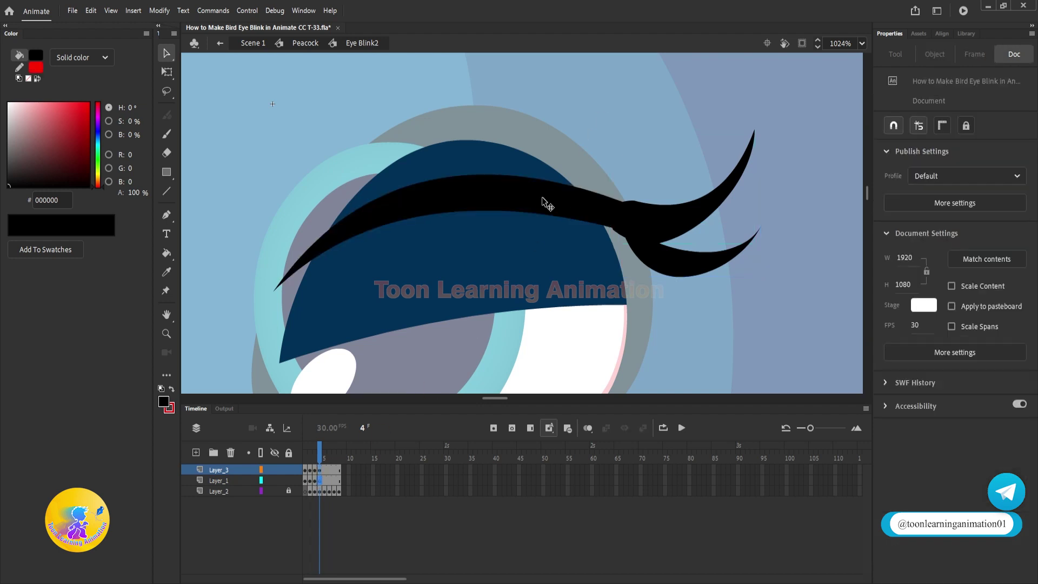
pyautogui.scroll(-1, 441, 165)
pyautogui.click(454, 169)
pyautogui.moveTo(450, 167); pyautogui.dragTo(437, 292)
# - Reshape the frame 4 lash line to cover the lid's edge, curving both its edges and extending its inner and outer ends
pyautogui.click(447, 272)
pyautogui.moveTo(440, 231); pyautogui.dragTo(447, 250)
pyautogui.moveTo(263, 342); pyautogui.dragTo(269, 352)
pyautogui.moveTo(305, 319); pyautogui.dragTo(255, 284)
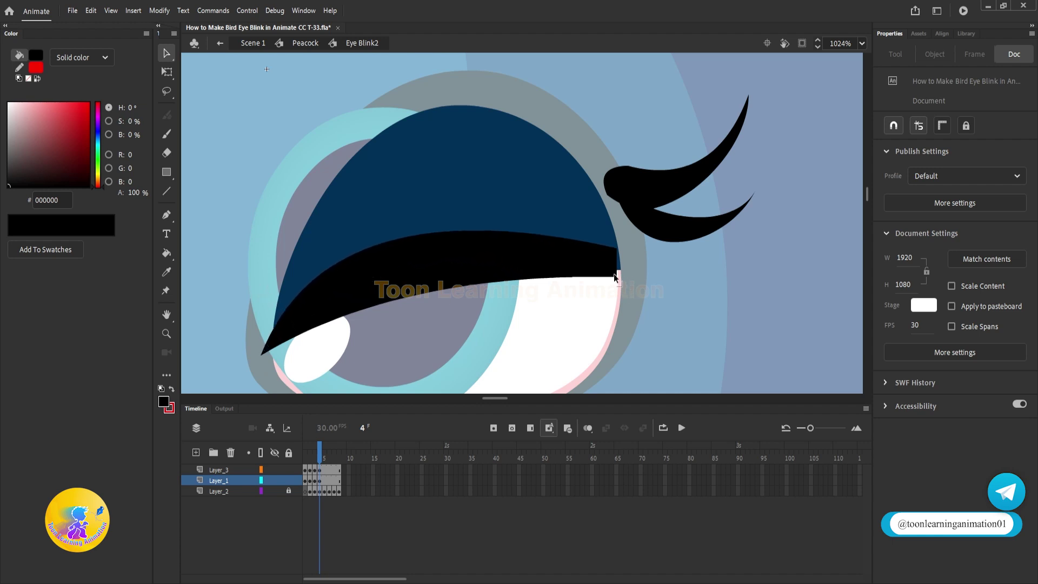
pyautogui.moveTo(614, 277); pyautogui.dragTo(630, 278)
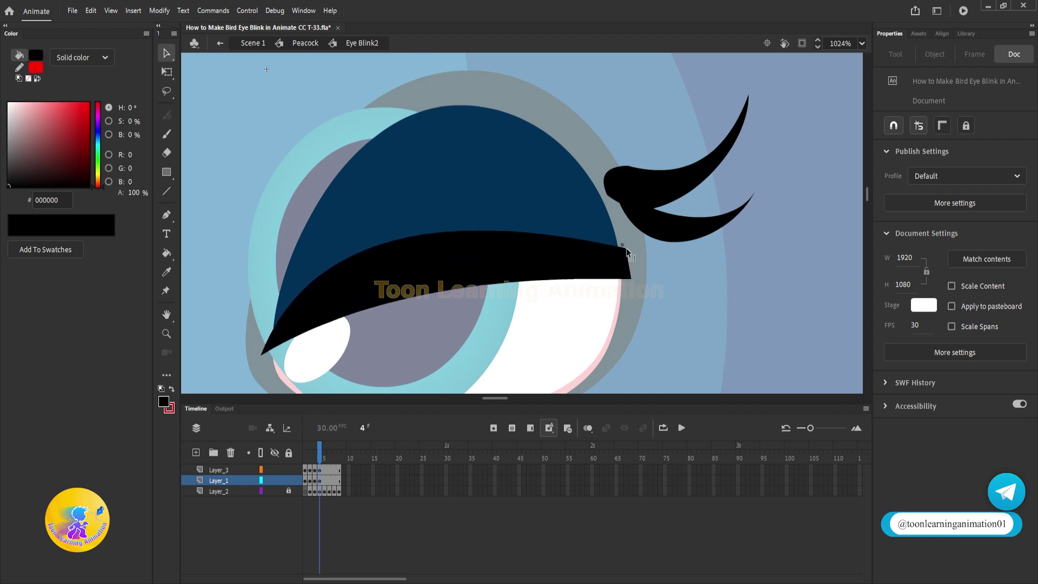
# - Move both outer eyelashes down on frame 4 so they join the lash line's outer end
pyautogui.click(688, 174)
pyautogui.moveTo(688, 173); pyautogui.dragTo(693, 249)
pyautogui.click(667, 206)
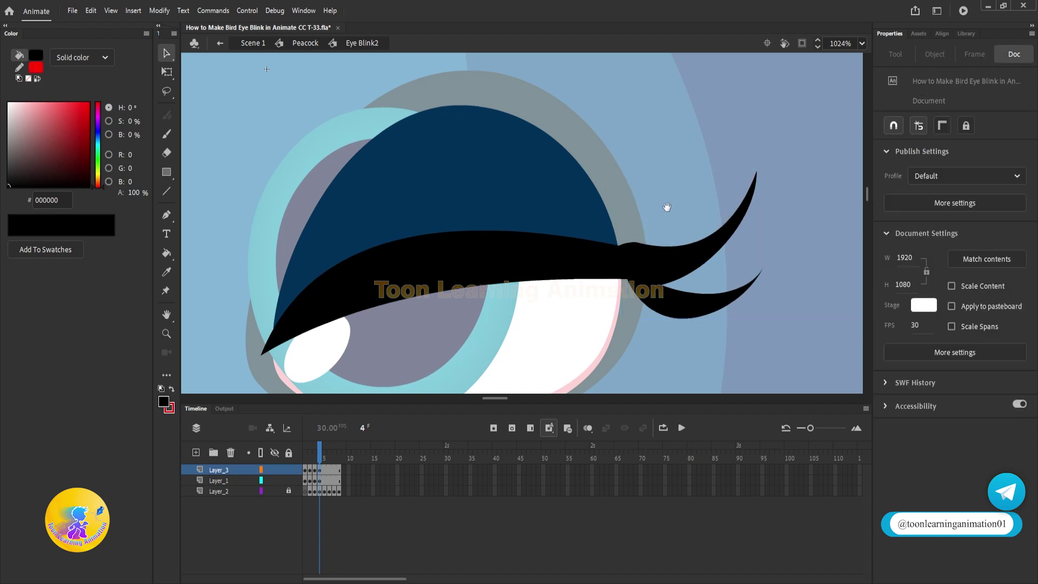
# - Lower the upper edge of the frame 4 lash line slightly and smooth its shape at the inner corner
pyautogui.moveTo(487, 252); pyautogui.dragTo(511, 225)
pyautogui.moveTo(420, 212); pyautogui.dragTo(422, 229)
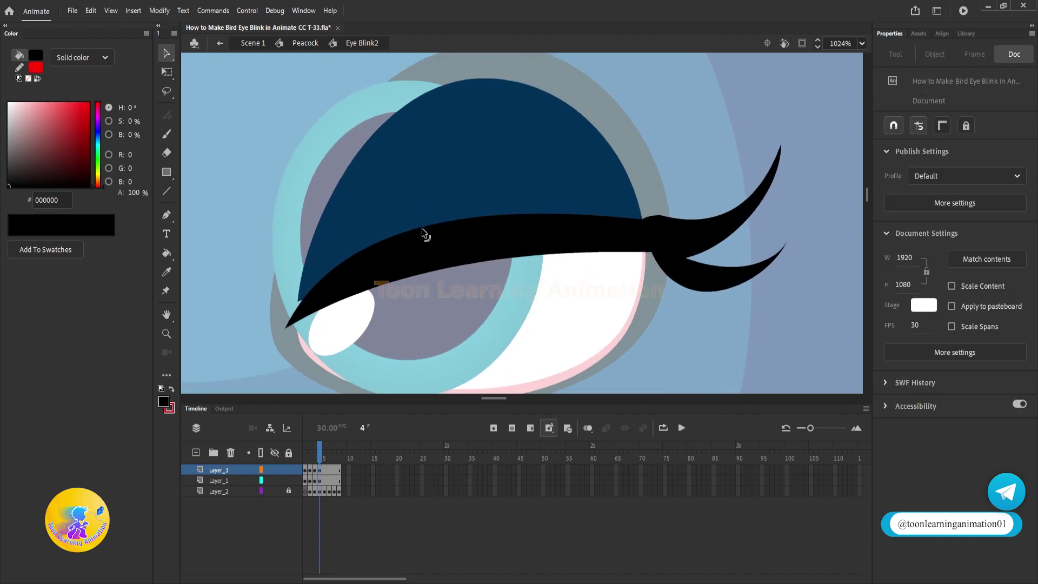
pyautogui.click(277, 478)
pyautogui.click(318, 461)
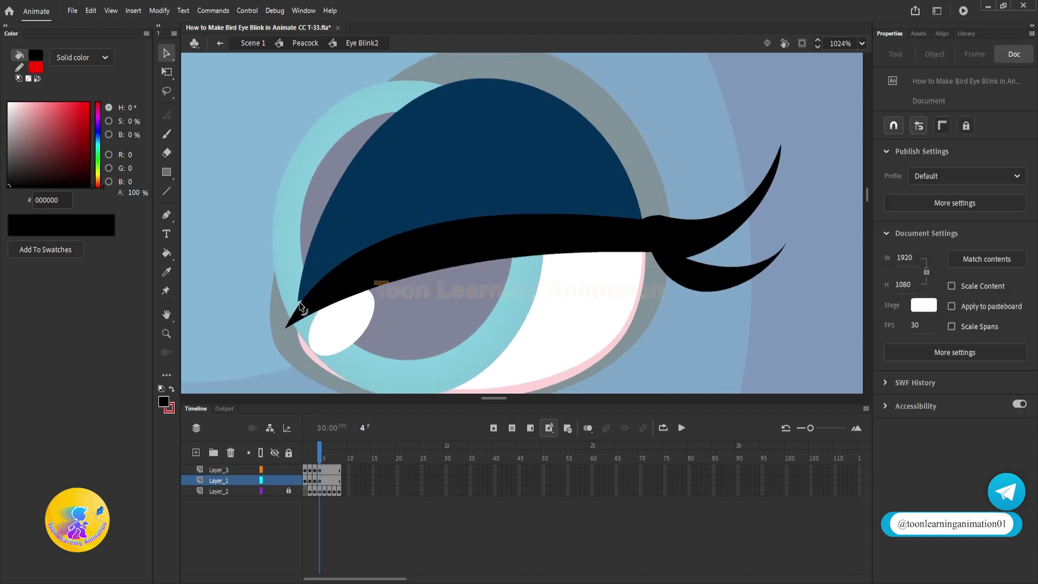
pyautogui.moveTo(299, 301); pyautogui.dragTo(288, 314)
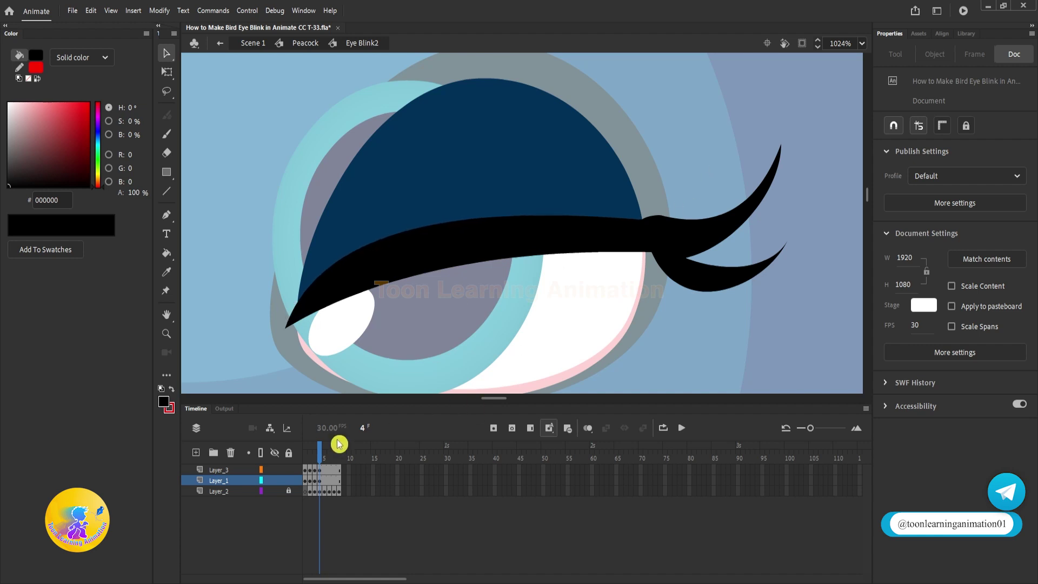
pyautogui.moveTo(319, 459)
pyautogui.mouseDown()
pyautogui.moveTo(305, 457)
pyautogui.moveTo(318, 461)
pyautogui.mouseUp()
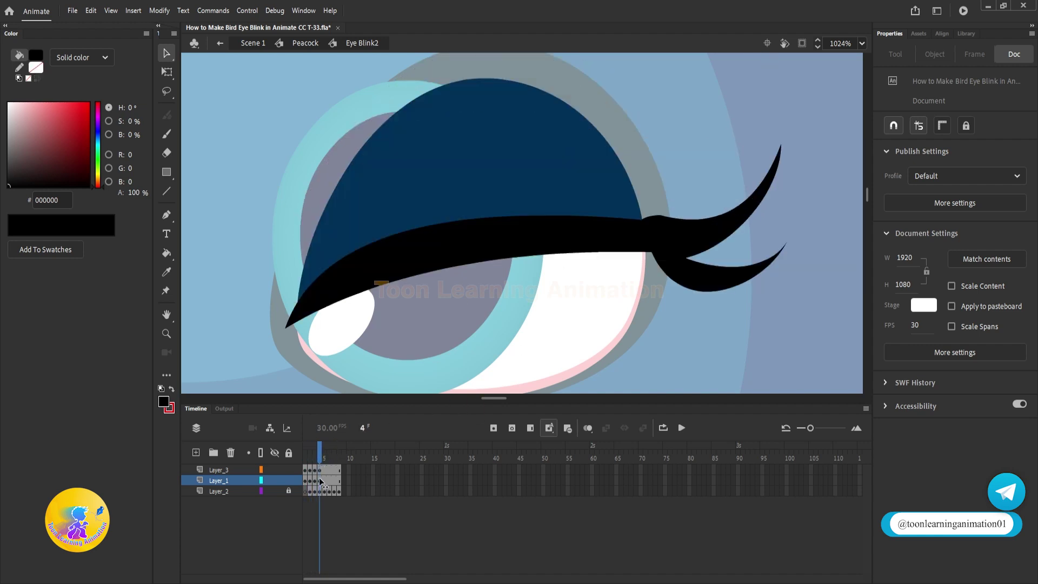
# - Add keyframes on frame 5 of Layer_1 and Layer_3, and move the lash line down toward the lowered eyelid edge
pyautogui.click(323, 481)
pyautogui.click(324, 470)
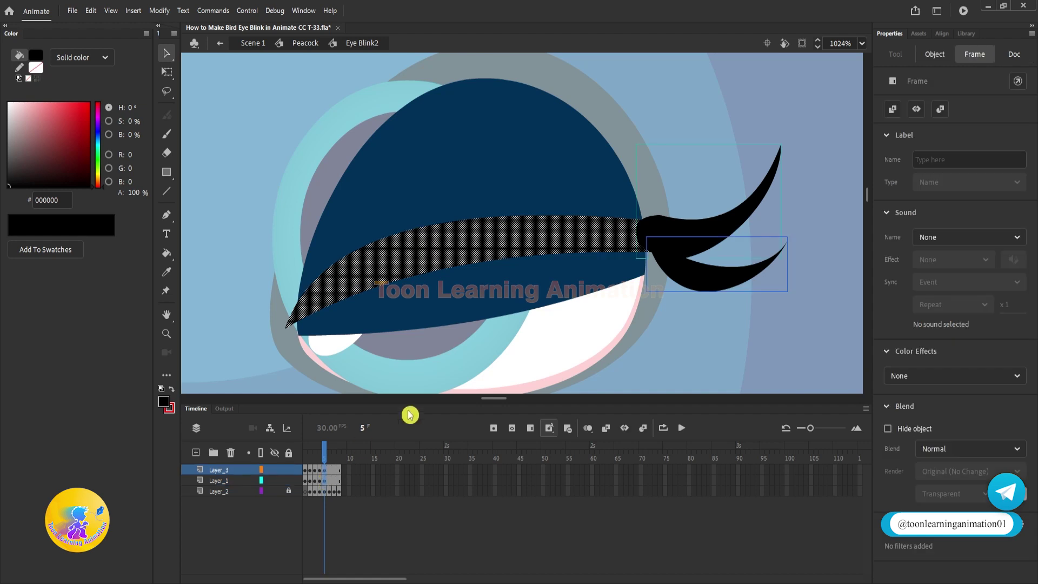
pyautogui.click(730, 306)
pyautogui.click(487, 248)
pyautogui.moveTo(487, 248); pyautogui.dragTo(485, 280)
pyautogui.scroll(-2, 783, 248)
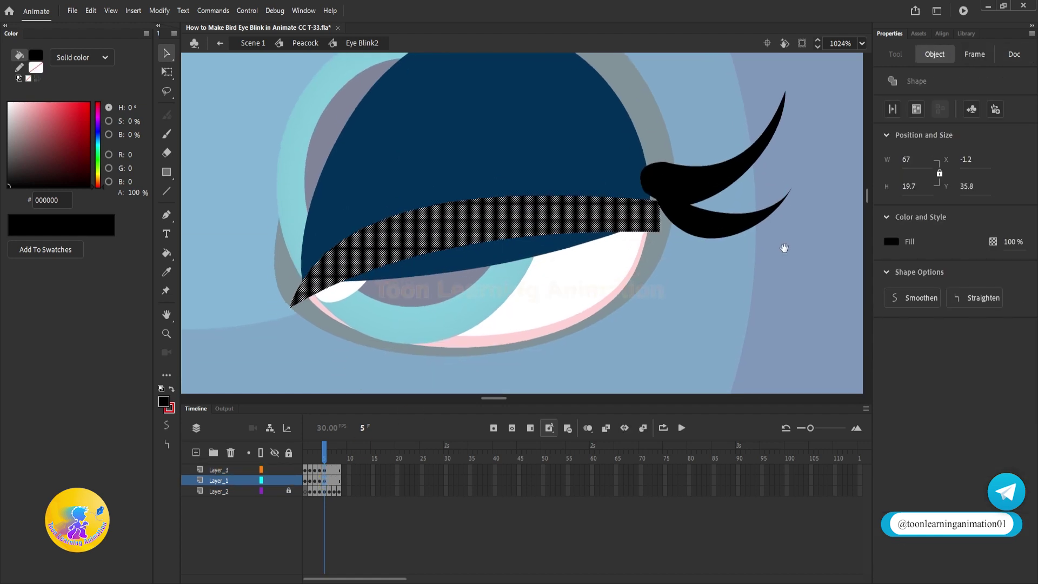
# - Bow both edges of the frame 5 lash line downward over the lid's edge, raising its inner tip and adjusting its outer corner
pyautogui.click(515, 265)
pyautogui.moveTo(465, 244); pyautogui.dragTo(469, 274)
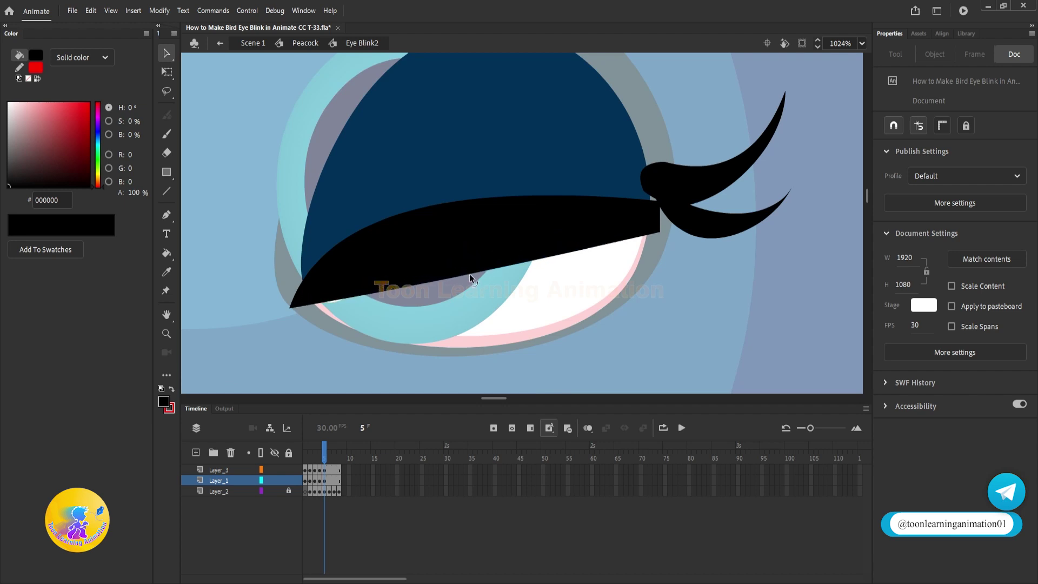
pyautogui.moveTo(451, 204); pyautogui.dragTo(467, 256)
pyautogui.moveTo(291, 307)
pyautogui.mouseDown()
pyautogui.moveTo(281, 271)
pyautogui.moveTo(342, 283)
pyautogui.moveTo(336, 299)
pyautogui.moveTo(290, 312)
pyautogui.mouseUp()
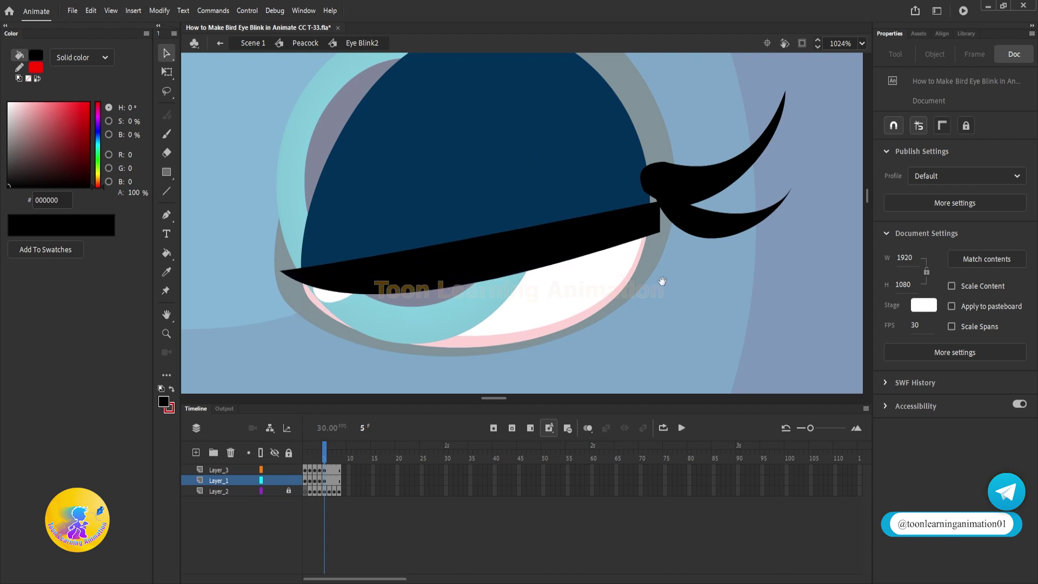
pyautogui.moveTo(697, 265); pyautogui.dragTo(690, 304)
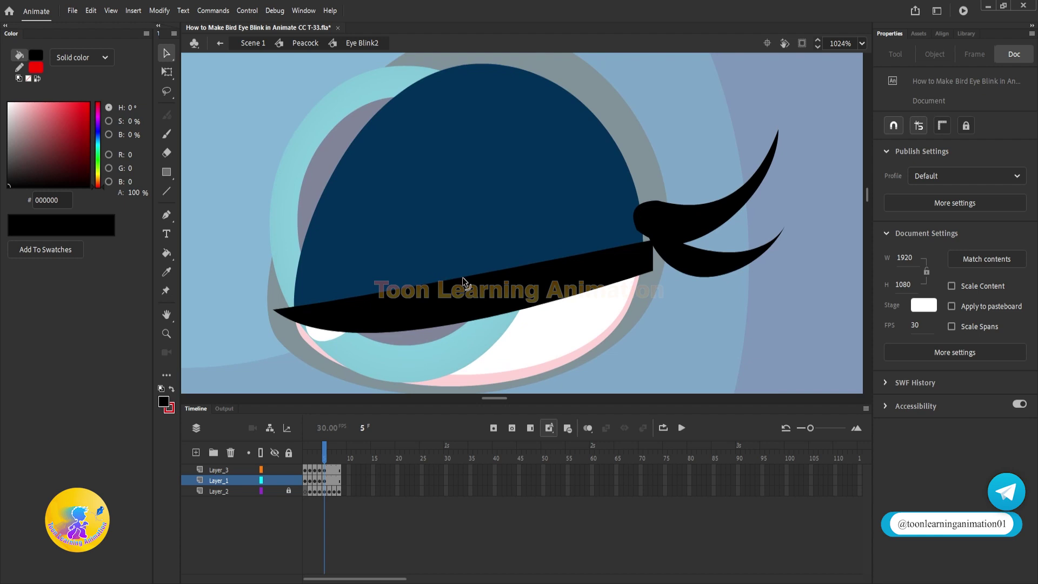
pyautogui.moveTo(462, 277); pyautogui.dragTo(463, 292)
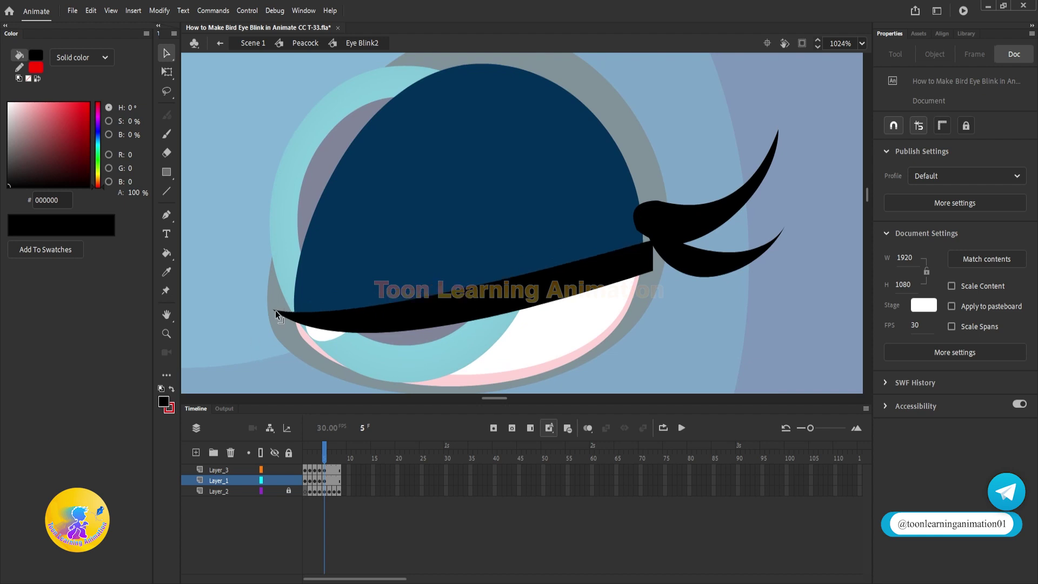
pyautogui.moveTo(277, 312); pyautogui.dragTo(277, 280)
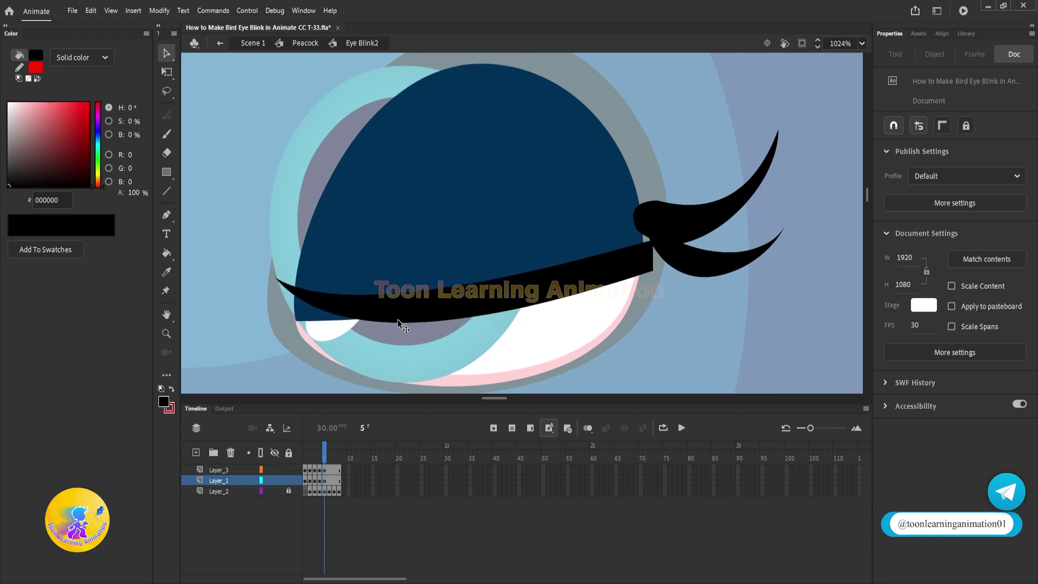
pyautogui.moveTo(397, 321); pyautogui.dragTo(377, 347)
pyautogui.moveTo(651, 270); pyautogui.dragTo(659, 267)
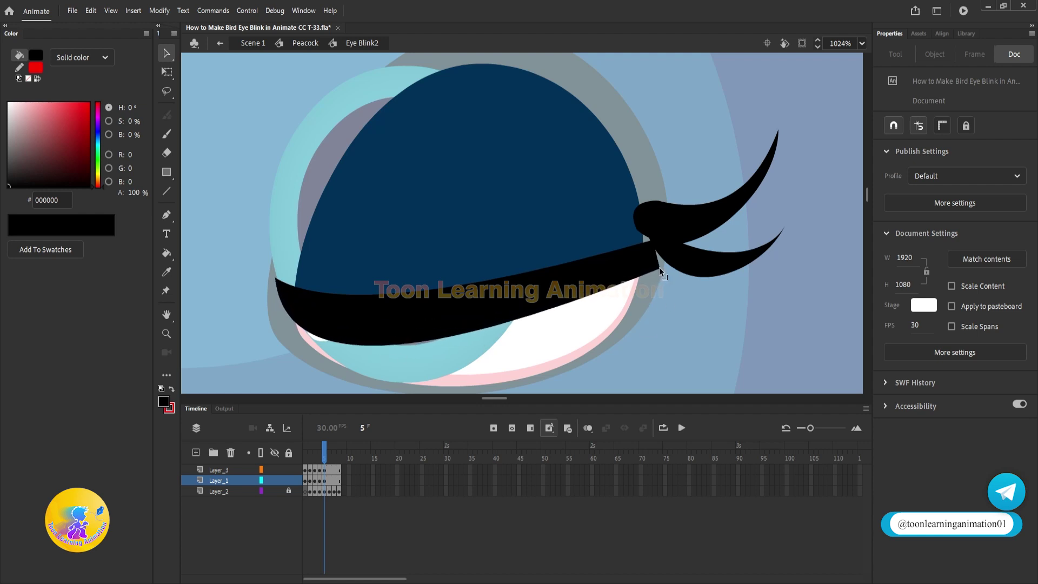
# - Move both outer eyelashes down together on frame 5 to meet the lash line's outer end
pyautogui.click(670, 222)
pyautogui.keyDown('shift'); pyautogui.click(723, 257); pyautogui.keyUp('shift')
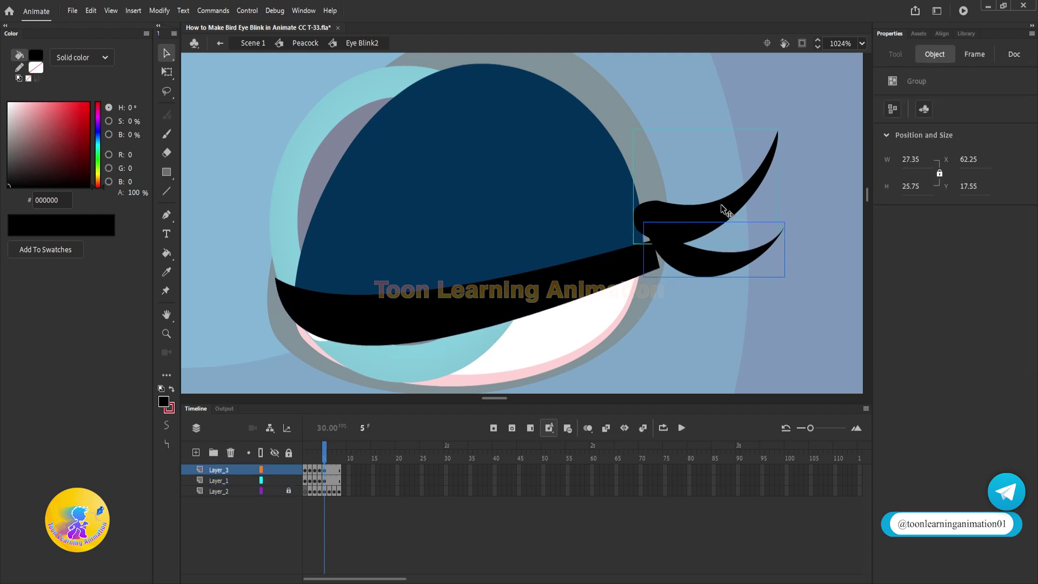
pyautogui.moveTo(721, 206); pyautogui.dragTo(722, 240)
pyautogui.click(437, 382)
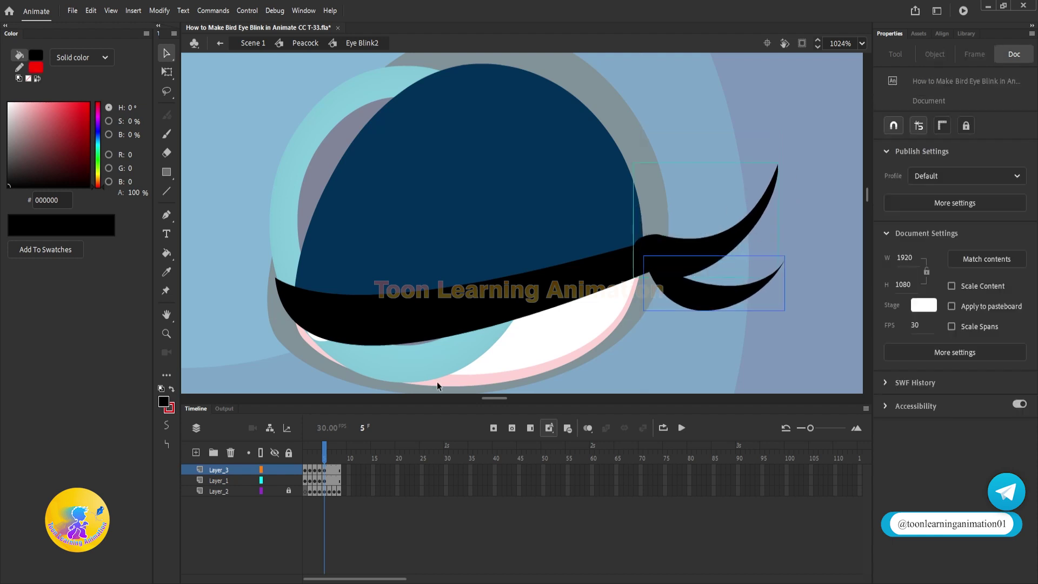
# - Bow the frame 5 lash line's upper edge further down, and nudge the upper eyelash down and the lower eyelash up
pyautogui.click(319, 459)
pyautogui.moveTo(322, 458); pyautogui.dragTo(325, 458)
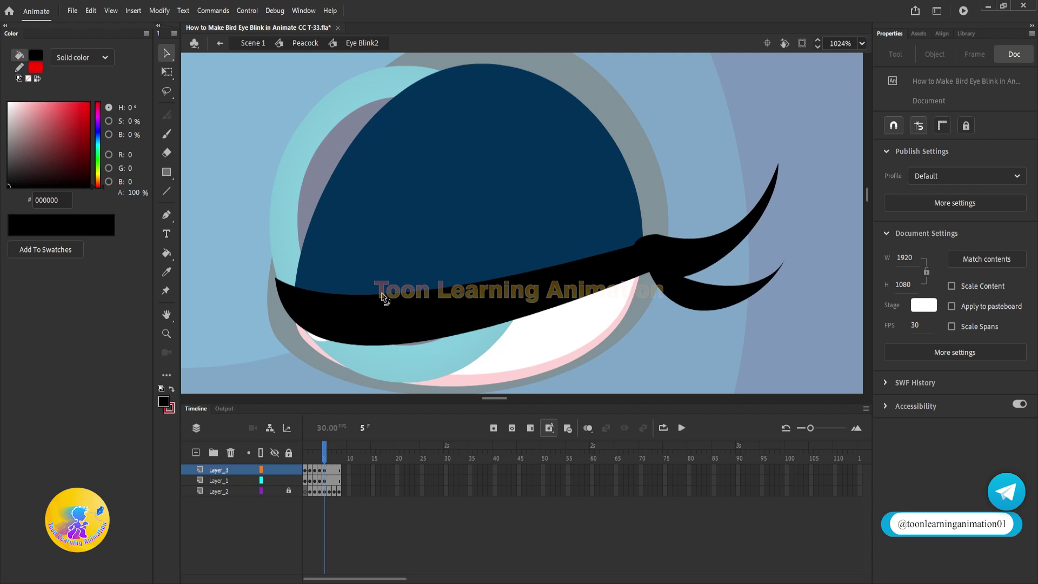
pyautogui.moveTo(382, 297); pyautogui.dragTo(379, 313)
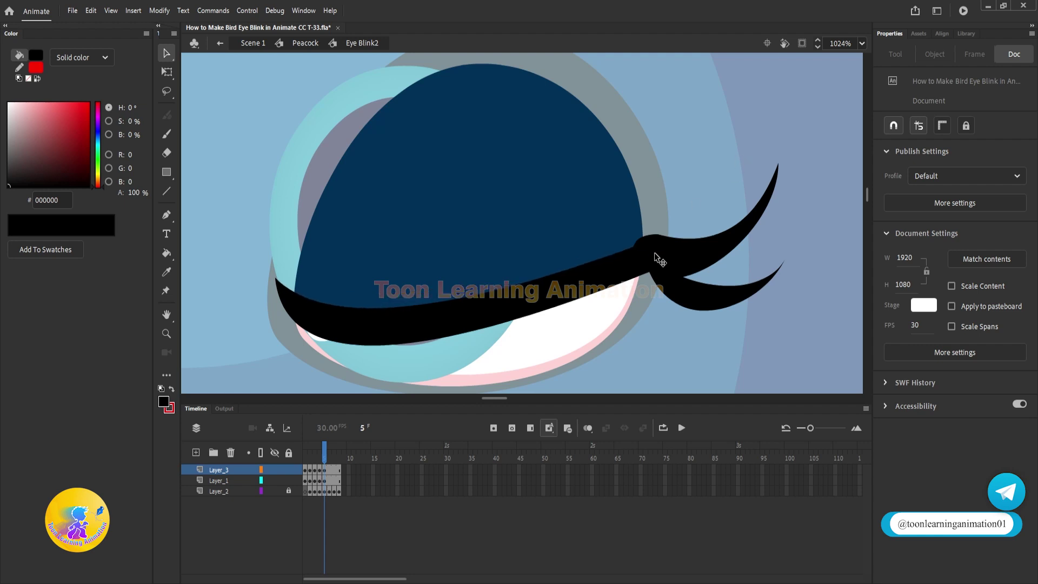
pyautogui.moveTo(662, 261)
pyautogui.mouseDown()
pyautogui.moveTo(706, 301)
pyautogui.moveTo(707, 289)
pyautogui.mouseUp()
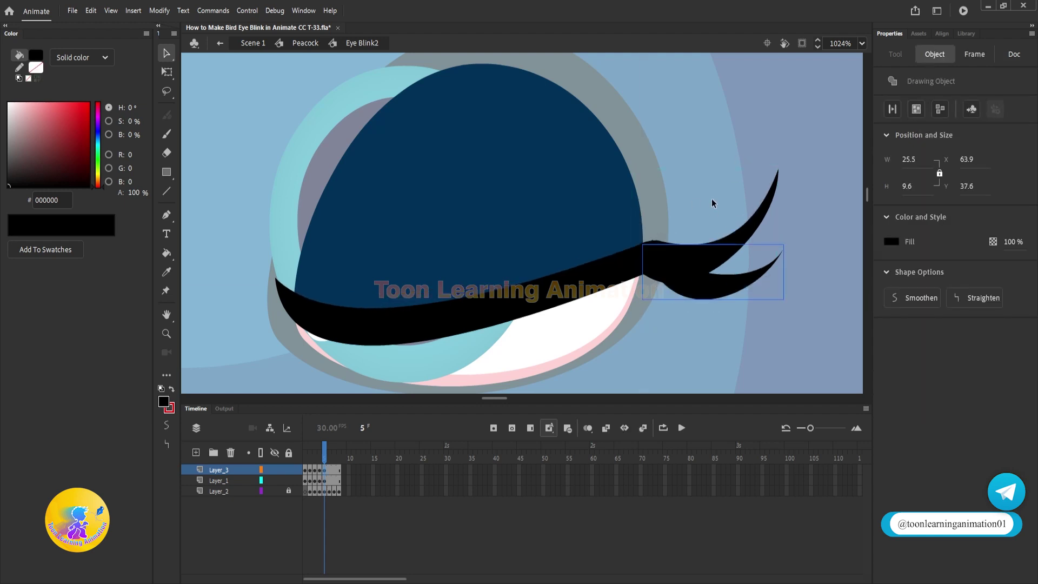
pyautogui.click(713, 204)
pyautogui.moveTo(324, 453); pyautogui.dragTo(323, 454)
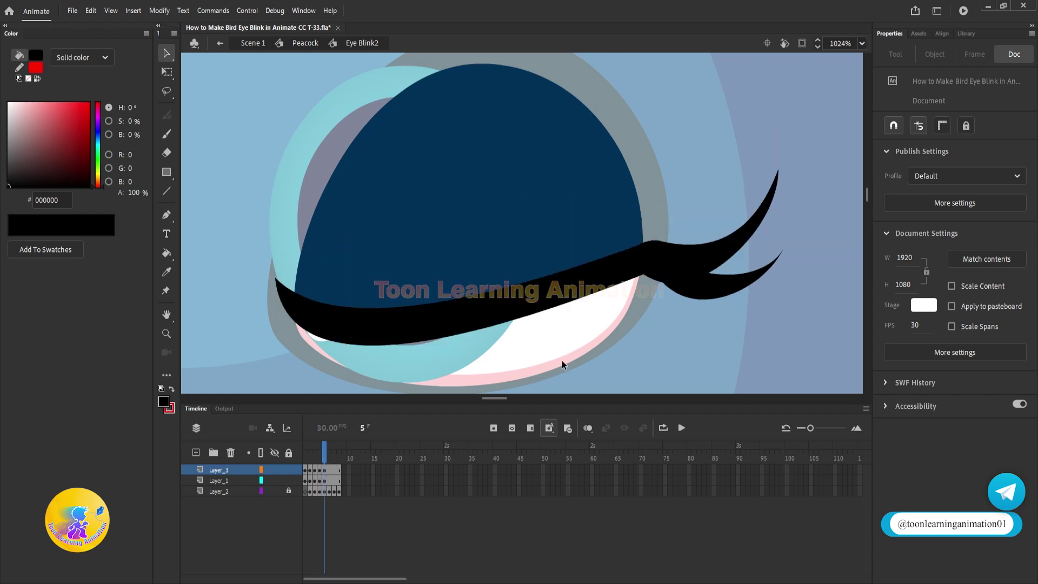
# - Return to frame 4 and move the lower outer eyelash slightly up
pyautogui.click(320, 453)
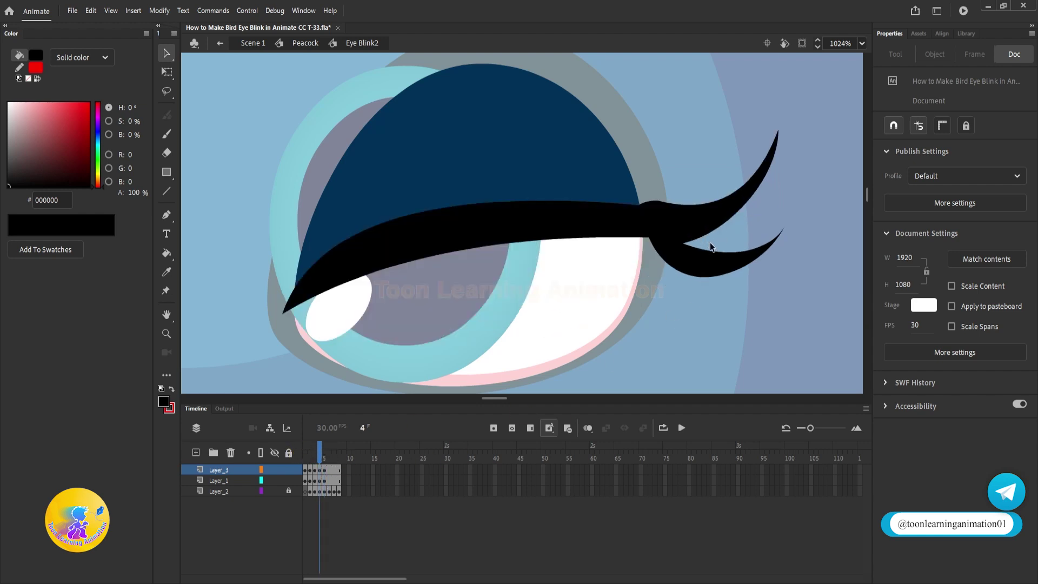
pyautogui.moveTo(716, 265); pyautogui.dragTo(716, 254)
pyautogui.click(702, 308)
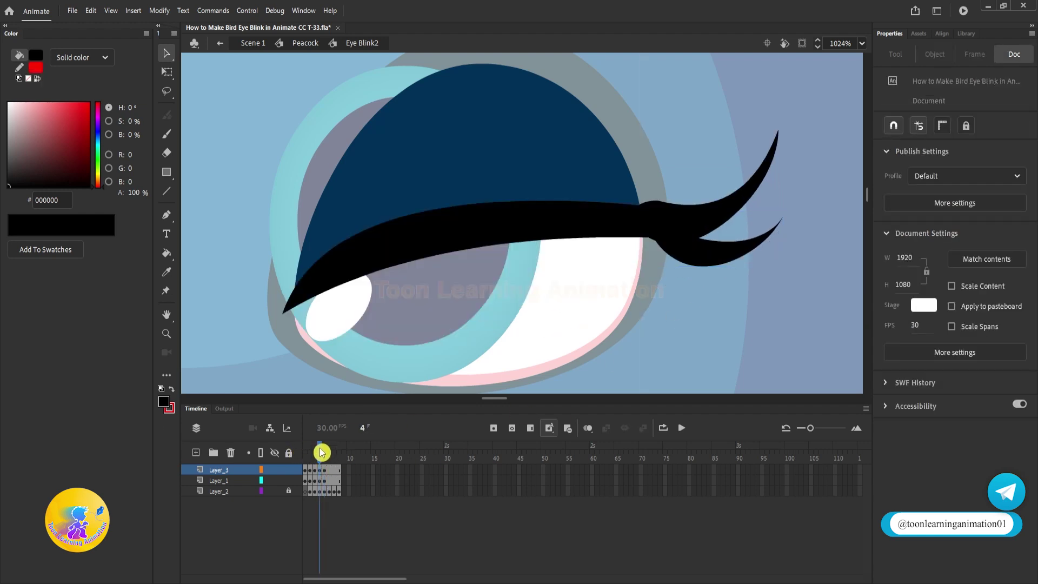
# - Add keyframes on frame 6 of Layer_3 and Layer_1, and move the lash line down over the eyelid's lower edge
pyautogui.moveTo(321, 452)
pyautogui.mouseDown()
pyautogui.moveTo(330, 478)
pyautogui.moveTo(343, 481)
pyautogui.mouseUp()
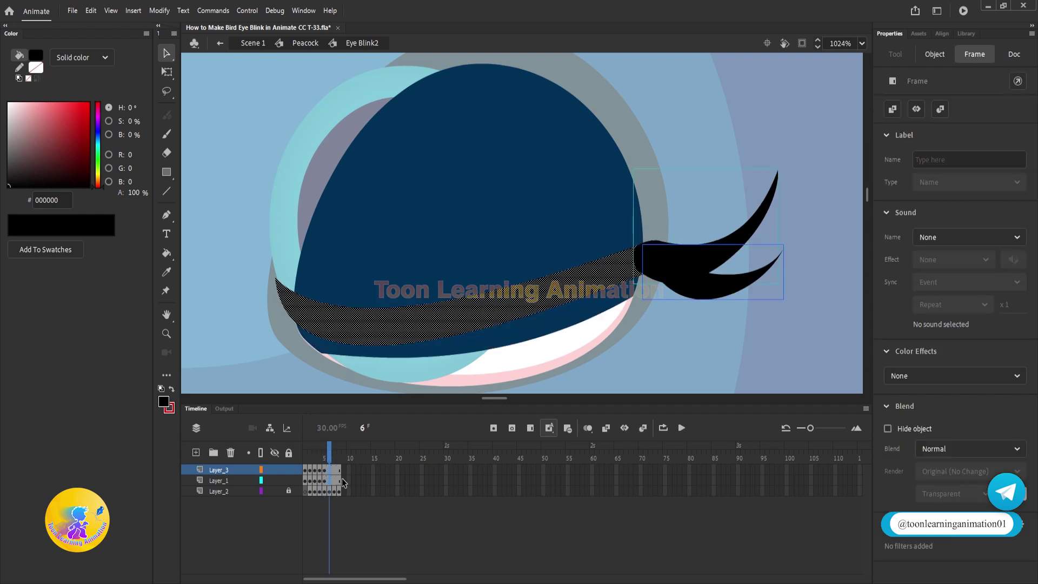
pyautogui.click(689, 126)
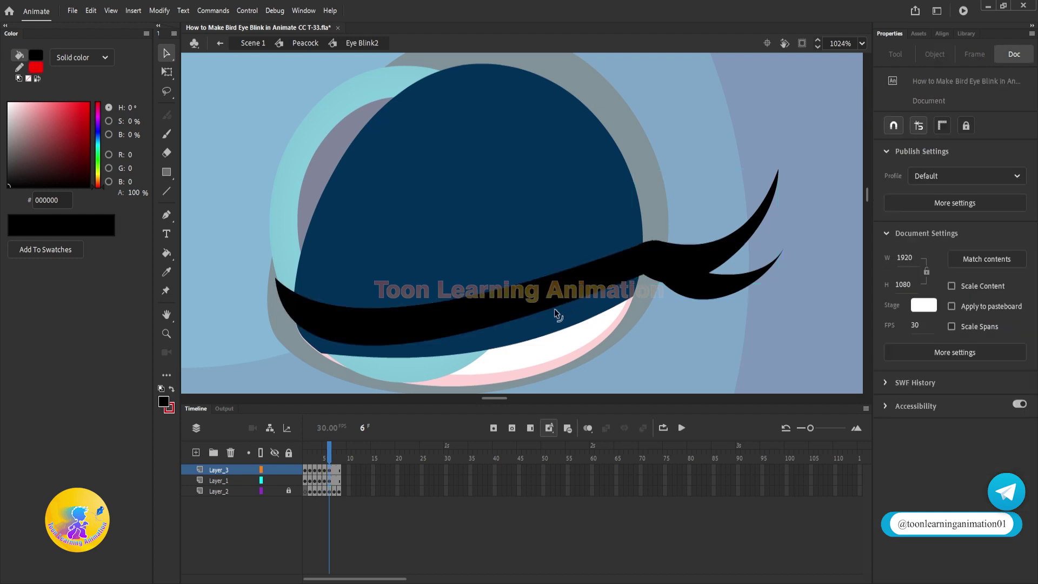
pyautogui.click(551, 305)
pyautogui.moveTo(528, 302); pyautogui.dragTo(531, 327)
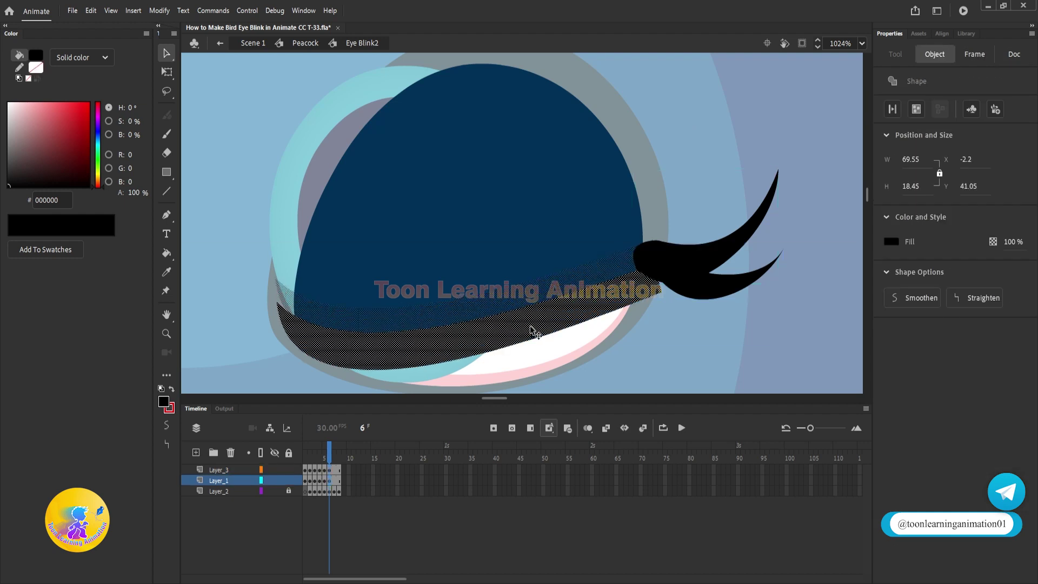
# - Reshape the frame 6 lash line by raising its inner tip, bulging its lower inner edge outward and bowing its upper edge down
pyautogui.moveTo(657, 310); pyautogui.dragTo(650, 235)
pyautogui.click(644, 250)
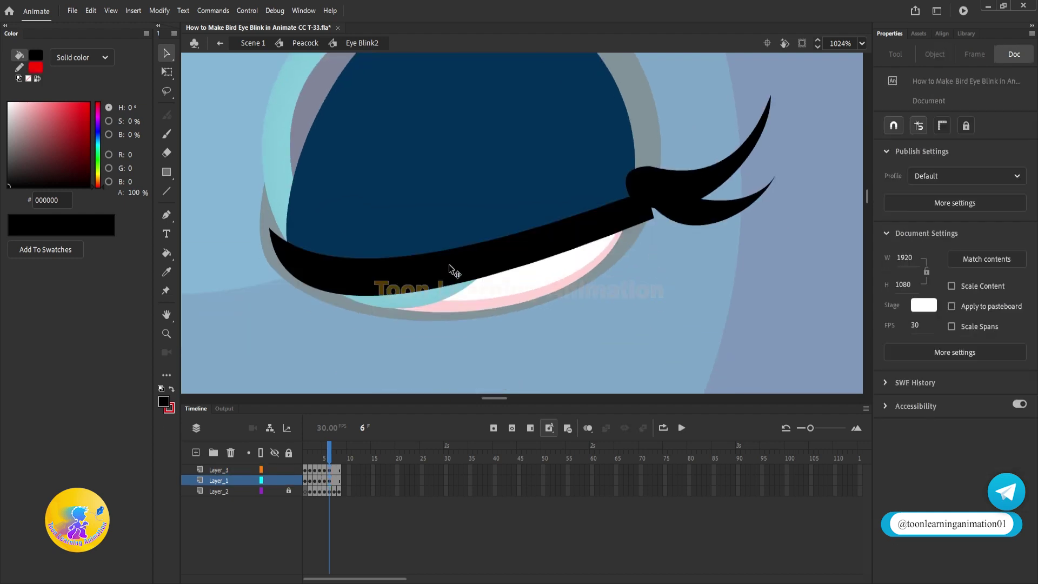
pyautogui.click(408, 289)
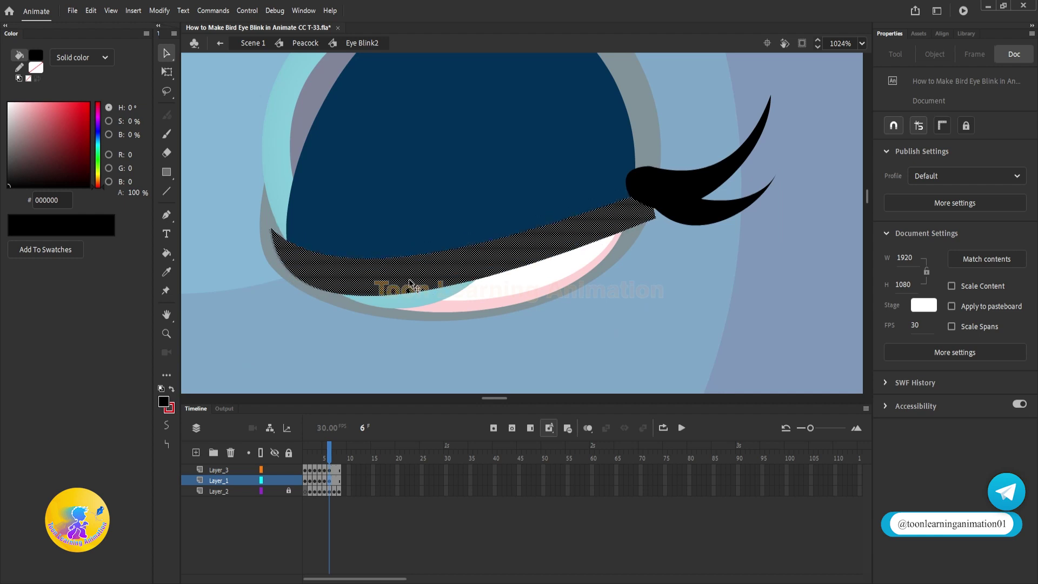
pyautogui.click(741, 297)
pyautogui.moveTo(365, 266); pyautogui.dragTo(358, 311)
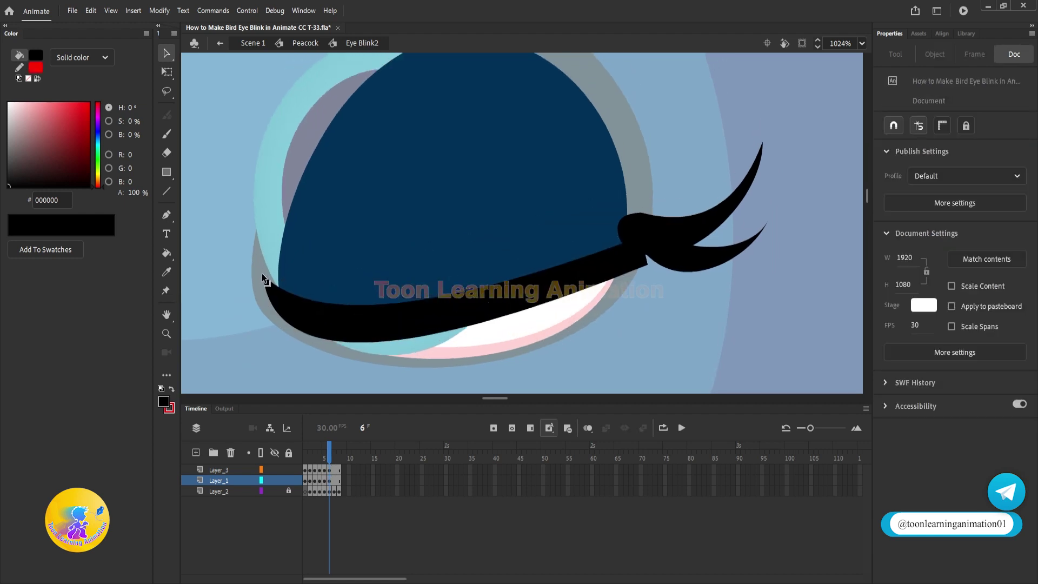
pyautogui.moveTo(262, 273); pyautogui.dragTo(268, 232)
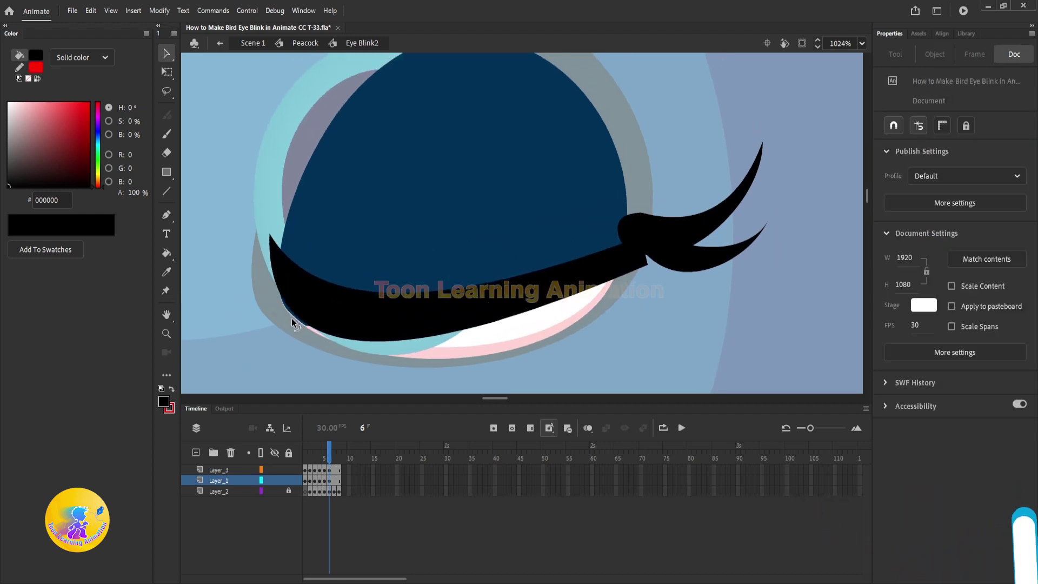
pyautogui.moveTo(292, 323); pyautogui.dragTo(283, 320)
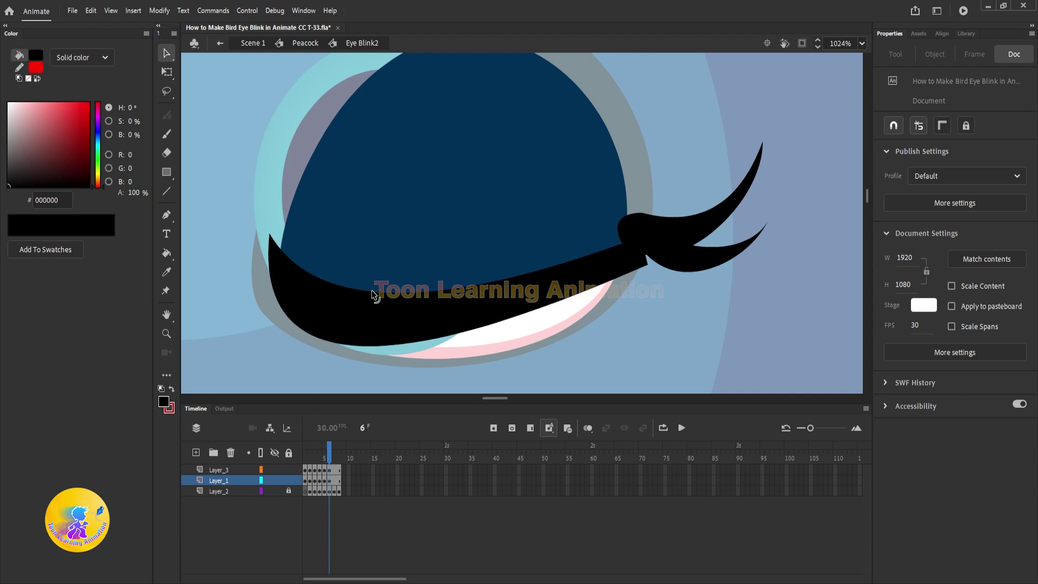
pyautogui.moveTo(375, 289); pyautogui.dragTo(361, 312)
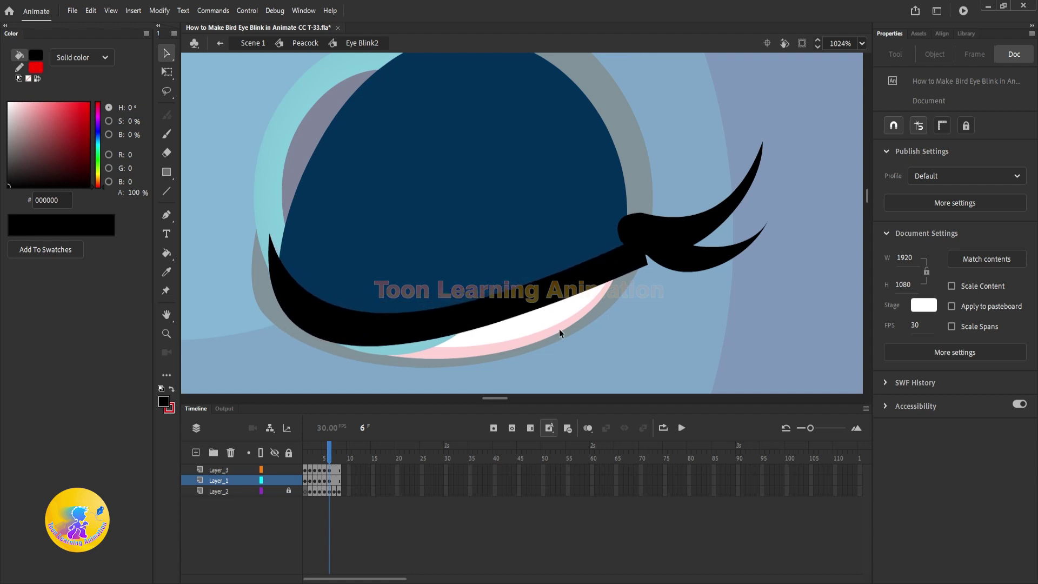
# - On frame 6, move the lower outer eyelash up and rotate it counterclockwise toward the upper eyelash
pyautogui.click(692, 226)
pyautogui.moveTo(720, 256); pyautogui.dragTo(714, 237)
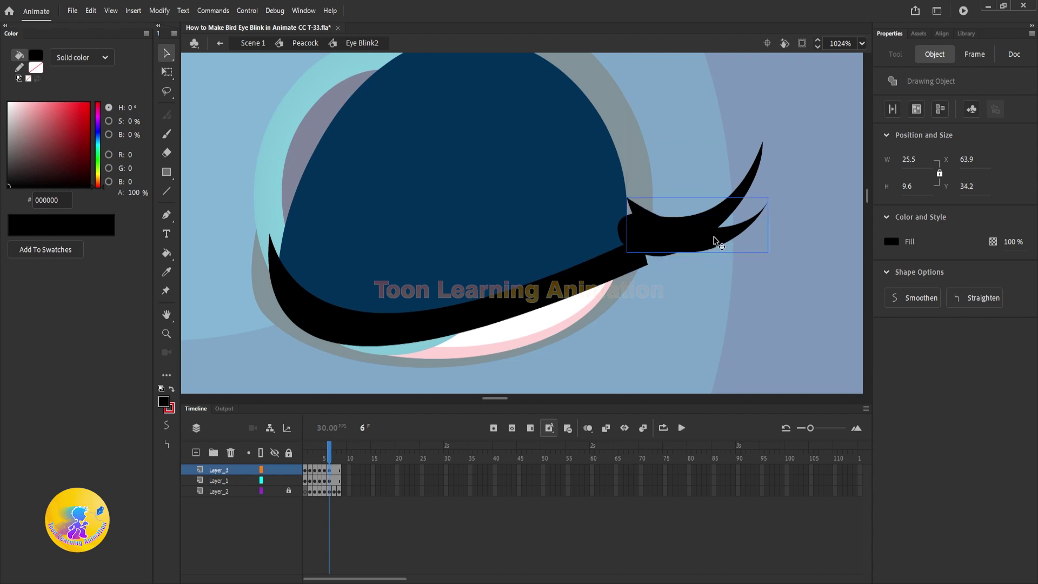
pyautogui.click(769, 229)
pyautogui.click(742, 227)
pyautogui.press('q')
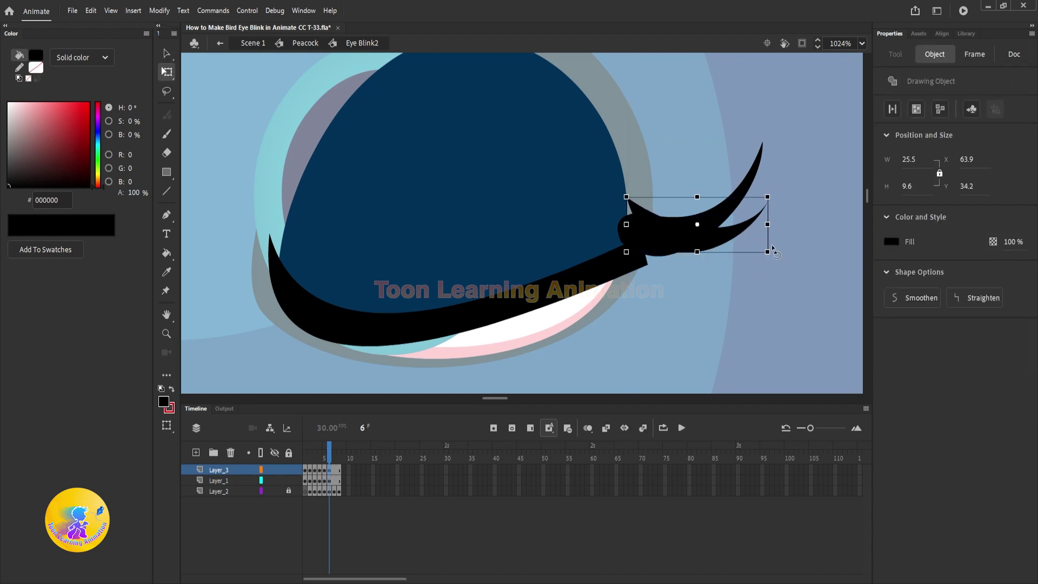
pyautogui.moveTo(777, 232)
pyautogui.mouseDown()
pyautogui.moveTo(784, 216)
pyautogui.moveTo(790, 232)
pyautogui.moveTo(735, 241)
pyautogui.mouseUp()
# - Move both outer eyelashes down together so they join the outer end of the frame 6 lash line
pyautogui.press('v')
pyautogui.keyDown('shift'); pyautogui.click(734, 212); pyautogui.keyUp('shift')
pyautogui.hotkey('ctrl', 'g')
pyautogui.click(426, 490)
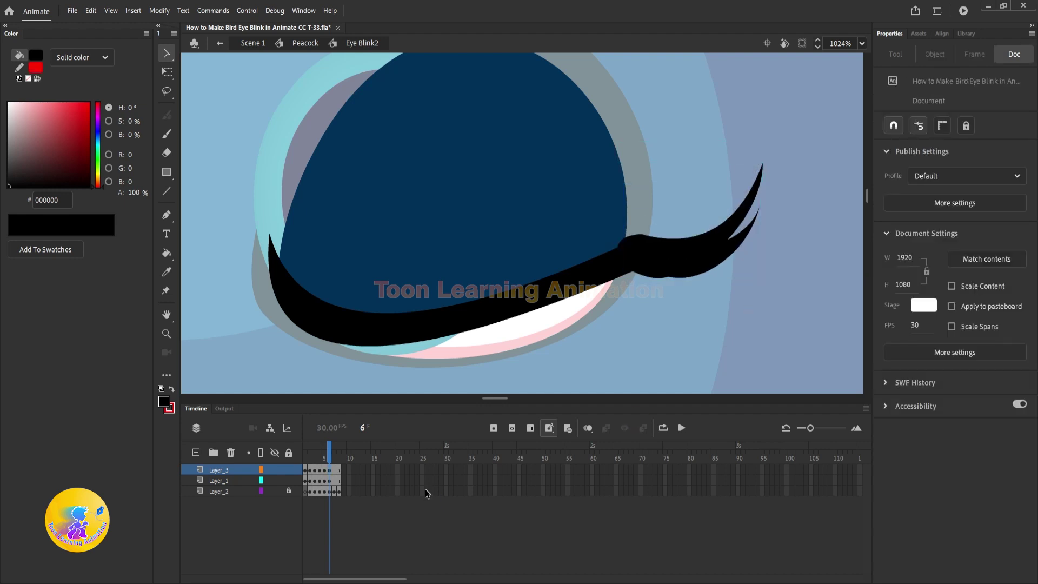
# - Add keyframes on frame 7 of Layer_3 and Layer_1
pyautogui.click(335, 480)
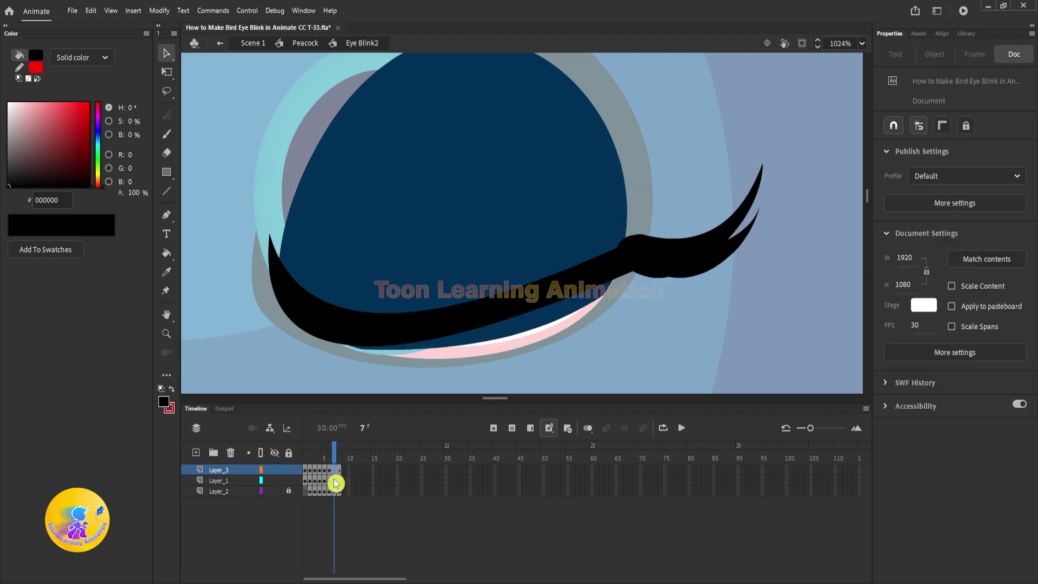
pyautogui.click(335, 481)
pyautogui.click(704, 310)
pyautogui.click(479, 313)
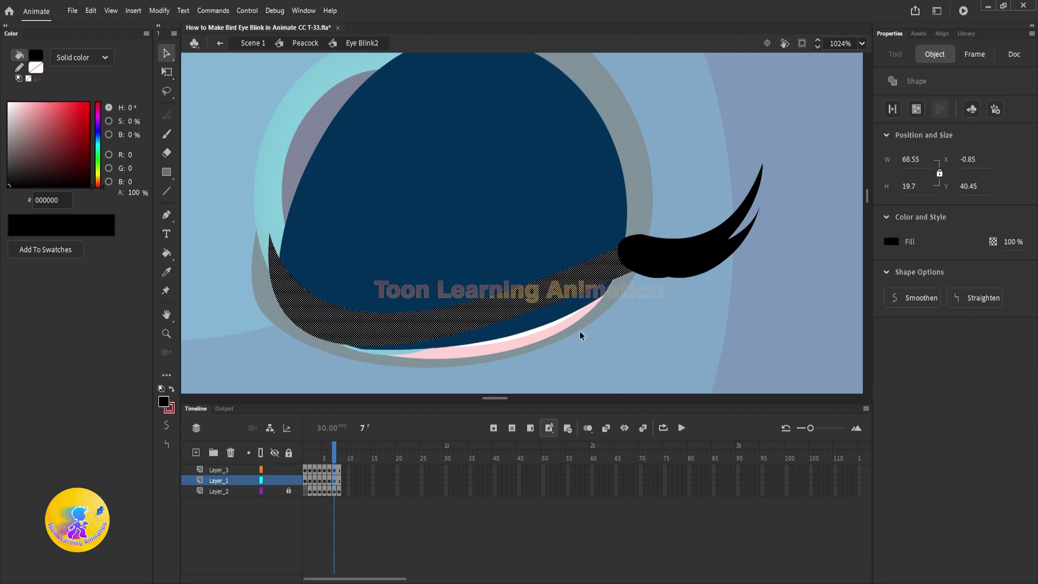
pyautogui.click(643, 284)
pyautogui.click(670, 260)
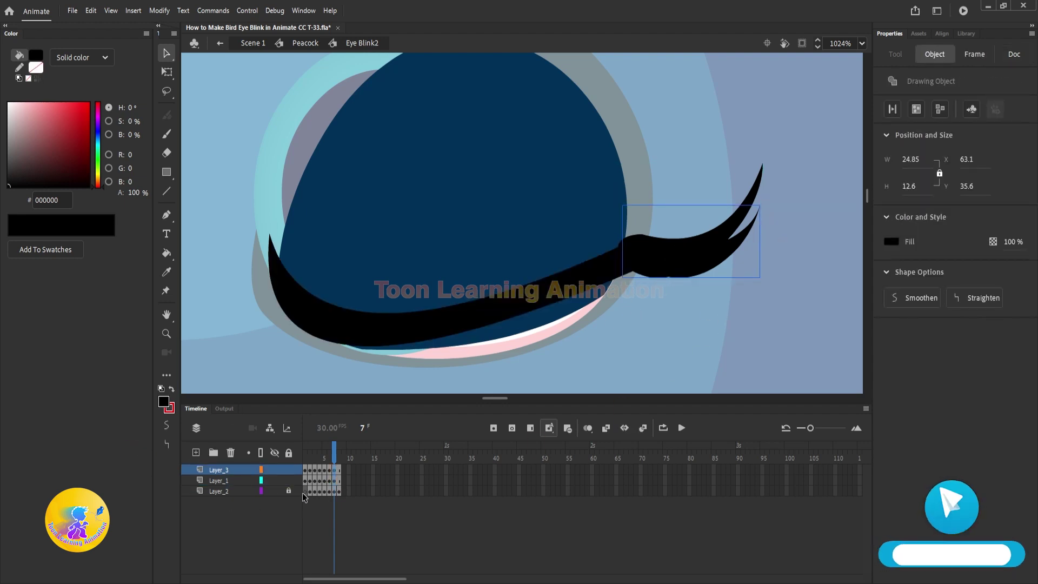
# - Hide Layer_3 and pull the frame 7 lash line's outer corners and lower edge down toward the eyelid rim
pyautogui.click(275, 469)
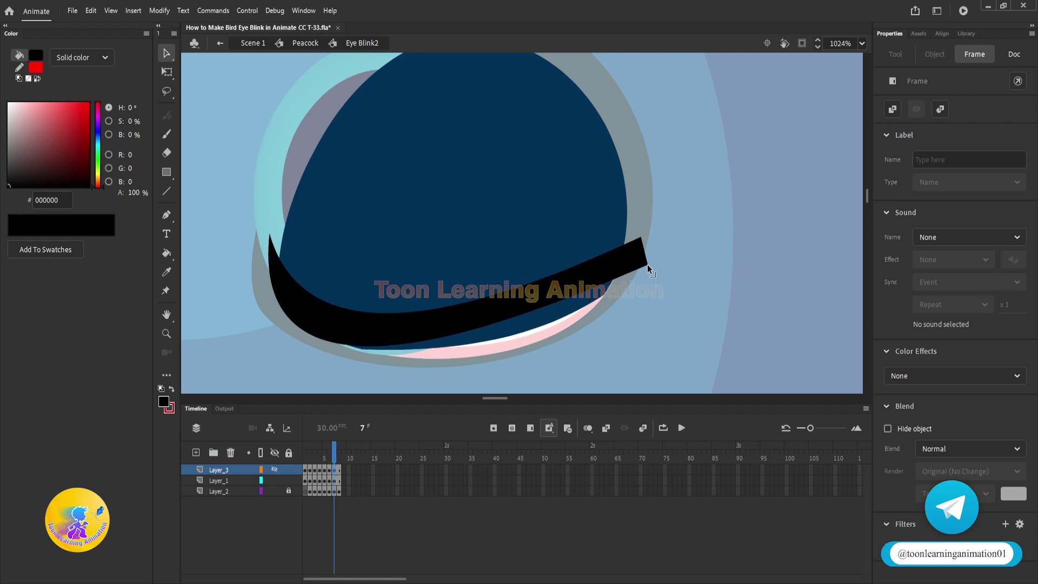
pyautogui.moveTo(647, 264); pyautogui.dragTo(631, 287)
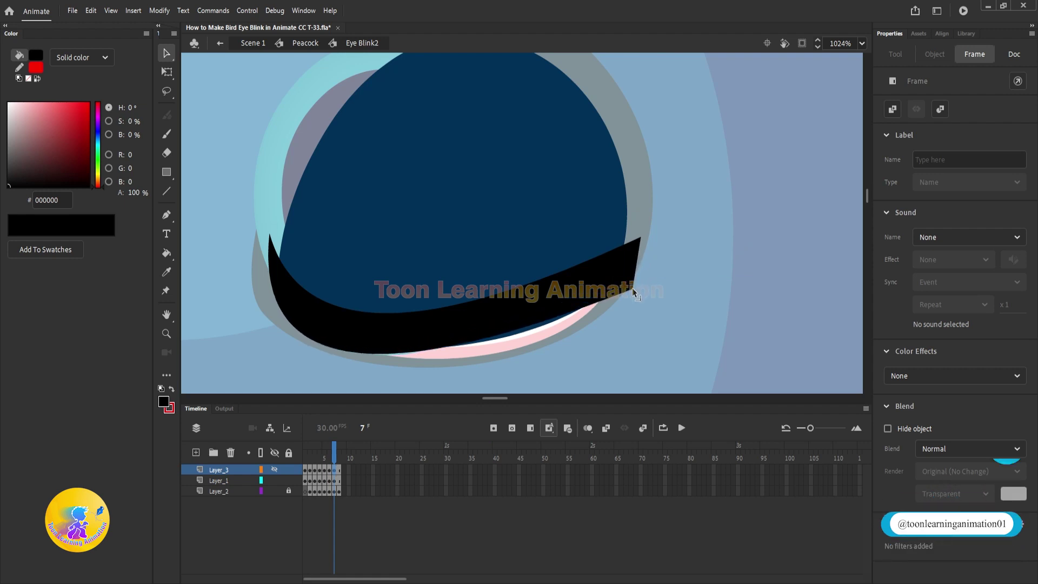
pyautogui.moveTo(362, 348)
pyautogui.mouseDown()
pyautogui.moveTo(383, 352)
pyautogui.moveTo(375, 354)
pyautogui.mouseUp()
pyautogui.moveTo(510, 329); pyautogui.dragTo(538, 335)
pyautogui.moveTo(639, 236); pyautogui.dragTo(639, 248)
pyautogui.moveTo(631, 288); pyautogui.dragTo(627, 289)
# - Bow the frame 7 lash line's upper edge down, refine its inner tip and lower inner curve, and show Layer_3 again
pyautogui.moveTo(357, 314); pyautogui.dragTo(366, 327)
pyautogui.moveTo(269, 234); pyautogui.dragTo(272, 222)
pyautogui.moveTo(299, 320); pyautogui.dragTo(296, 325)
pyautogui.click(274, 469)
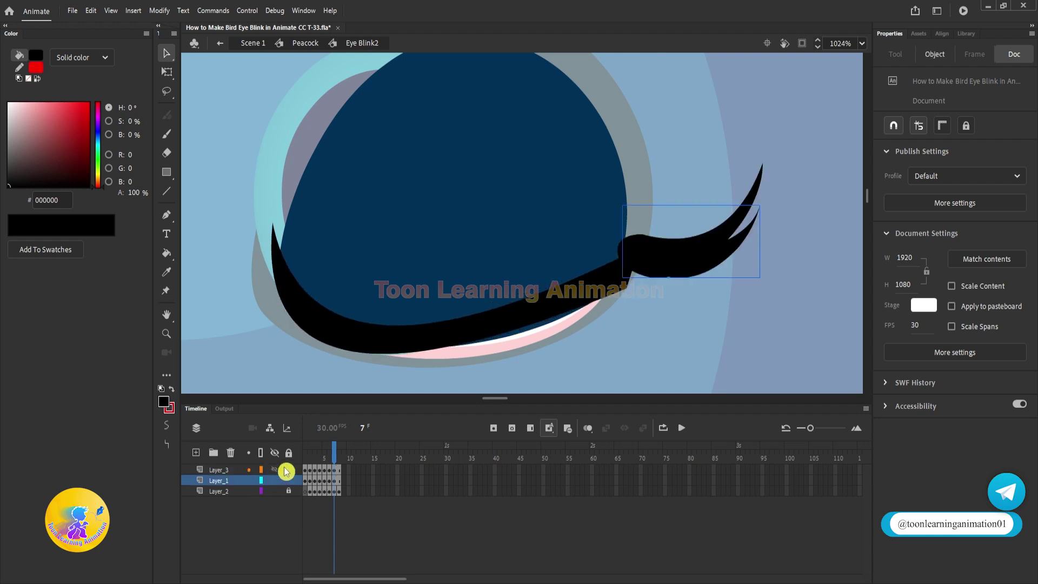
# - Move both outer eyelashes down onto the frame 7 lash line's outer end, and bow the lash line's upper edge slightly up
pyautogui.moveTo(684, 255); pyautogui.dragTo(679, 273)
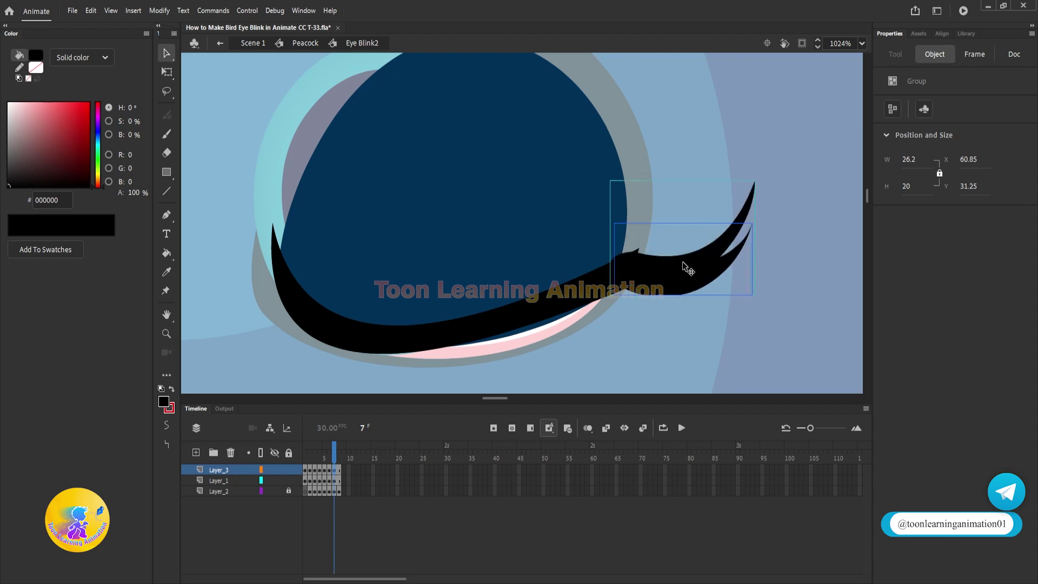
pyautogui.press('Escape')
pyautogui.scroll(2, 636, 251)
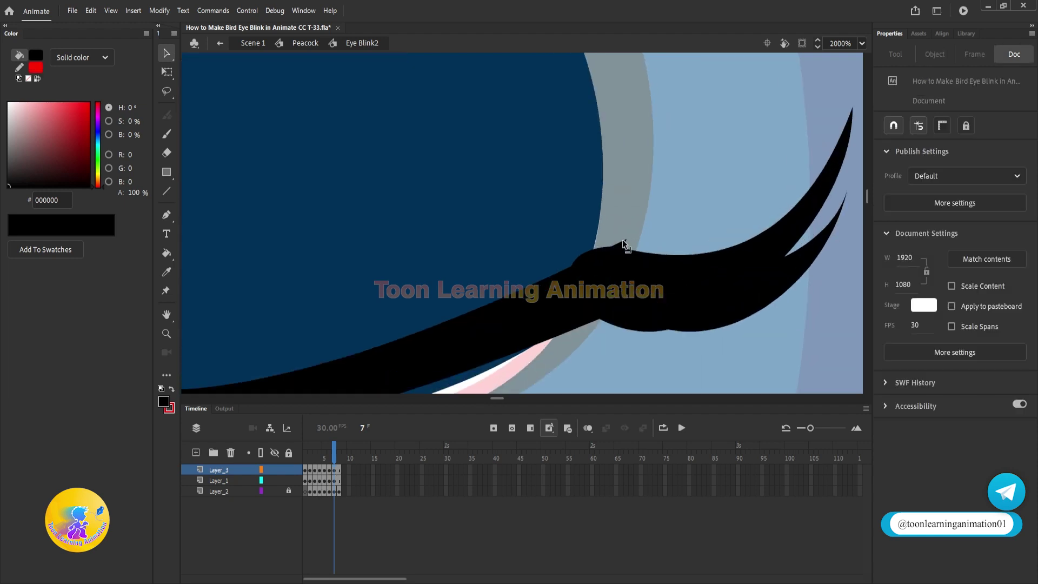
pyautogui.scroll(-2, 621, 239)
pyautogui.moveTo(670, 251); pyautogui.dragTo(650, 291)
pyautogui.scroll(1, 572, 271)
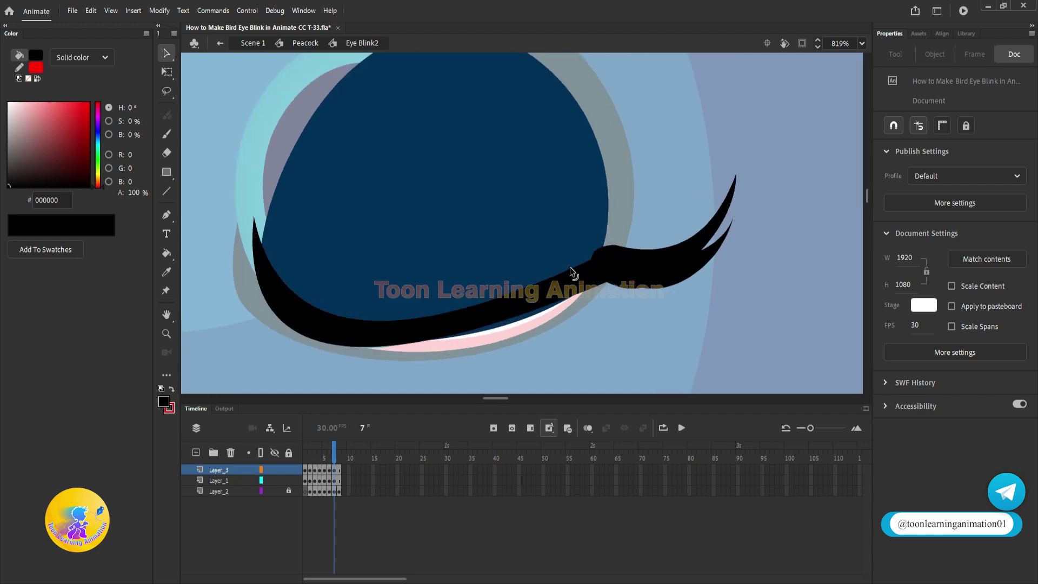
pyautogui.moveTo(474, 305)
pyautogui.mouseDown()
pyautogui.moveTo(485, 292)
pyautogui.moveTo(466, 290)
pyautogui.mouseUp()
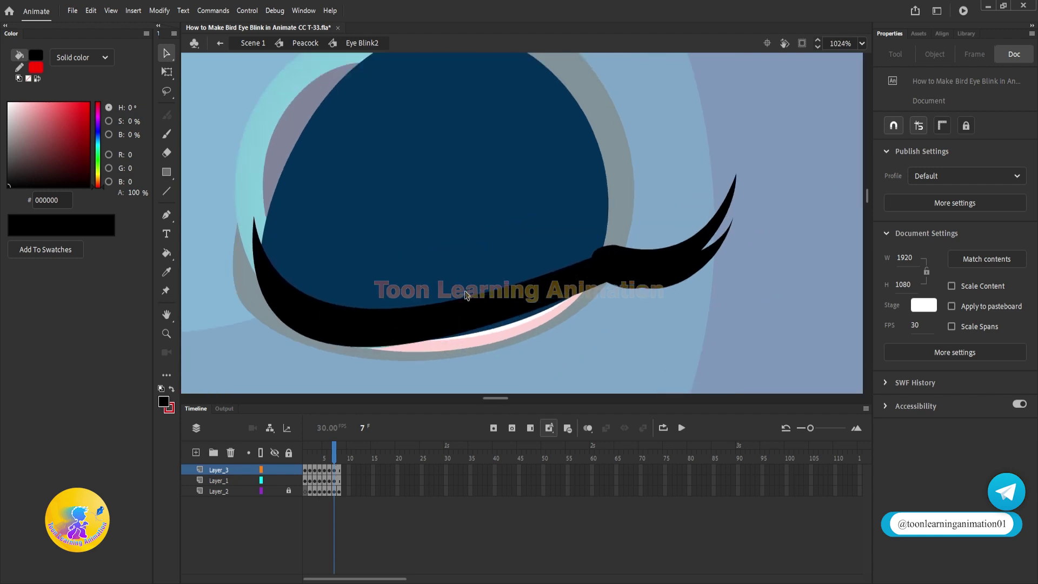
# - Add keyframes on frame 8 of Layer_3 and Layer_1
pyautogui.click(339, 469)
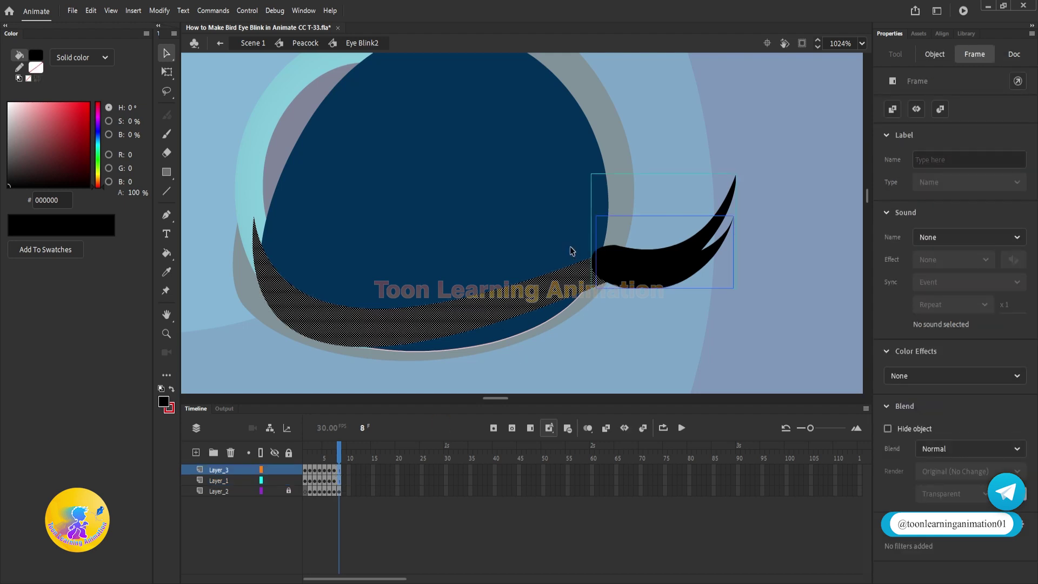
pyautogui.click(696, 299)
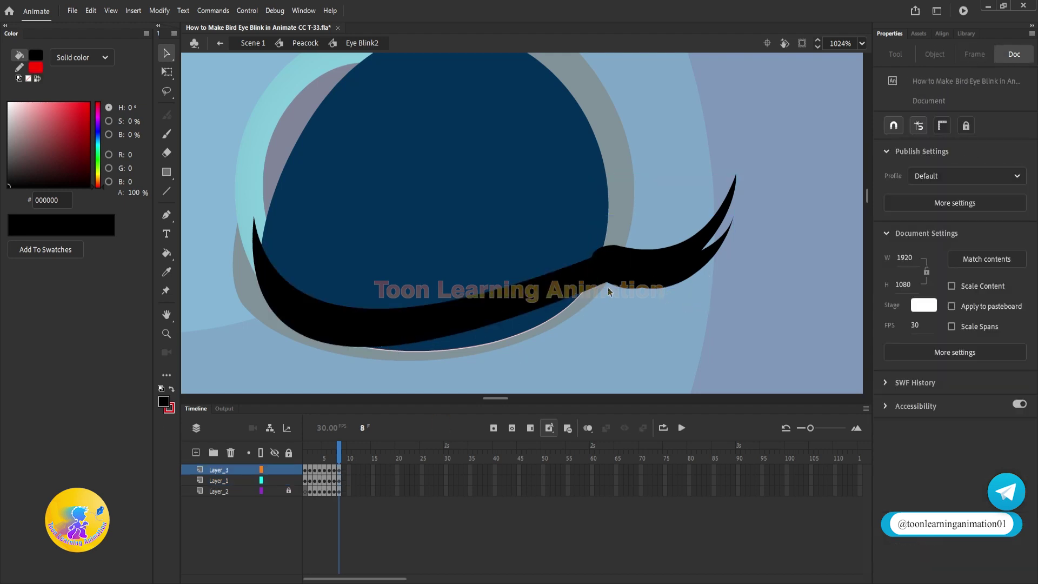
pyautogui.click(663, 269)
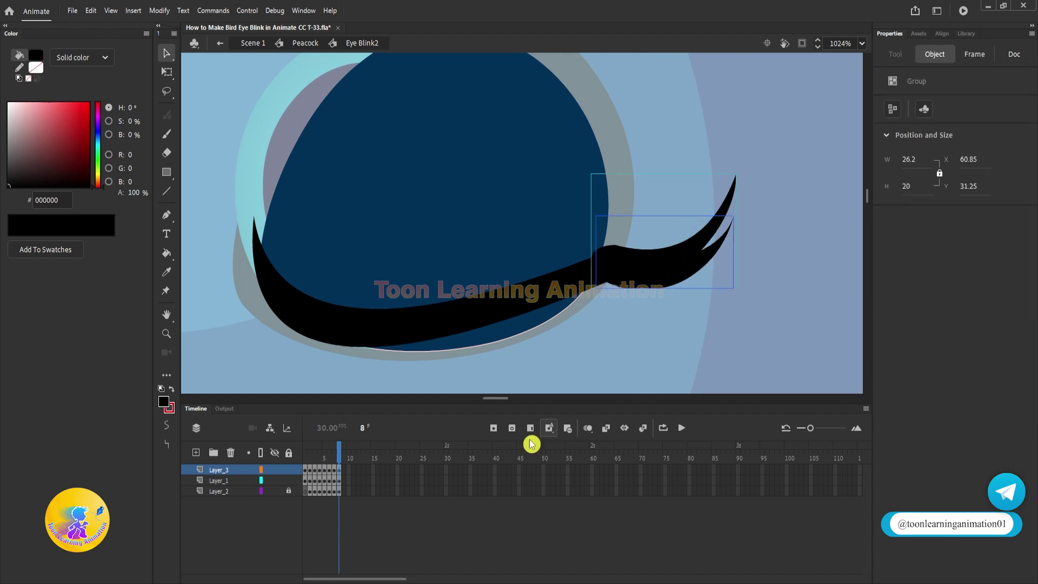
# - Hide Layer_3, lower the frame 8 lash line's outer corners and bow its lower edge down to the eyelid rim
pyautogui.click(275, 469)
pyautogui.scroll(3, 602, 296)
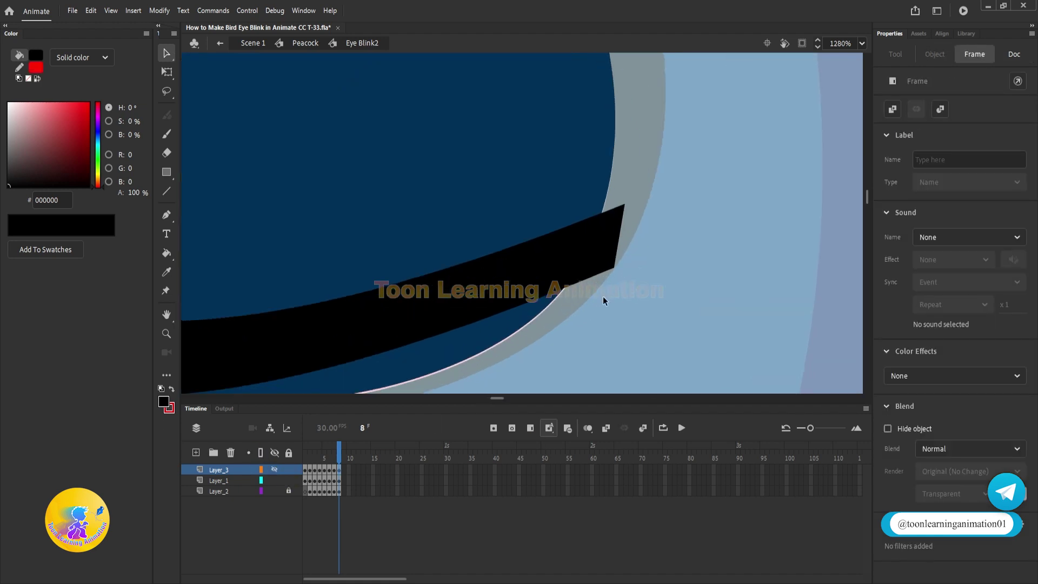
pyautogui.moveTo(597, 253); pyautogui.dragTo(573, 287)
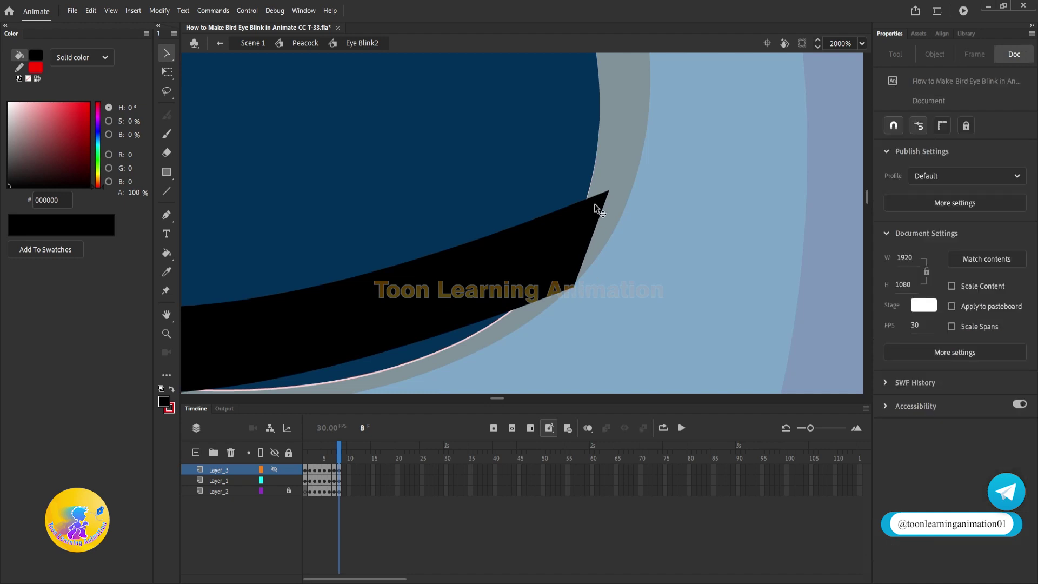
pyautogui.moveTo(609, 191); pyautogui.dragTo(592, 212)
pyautogui.moveTo(604, 268); pyautogui.dragTo(679, 193)
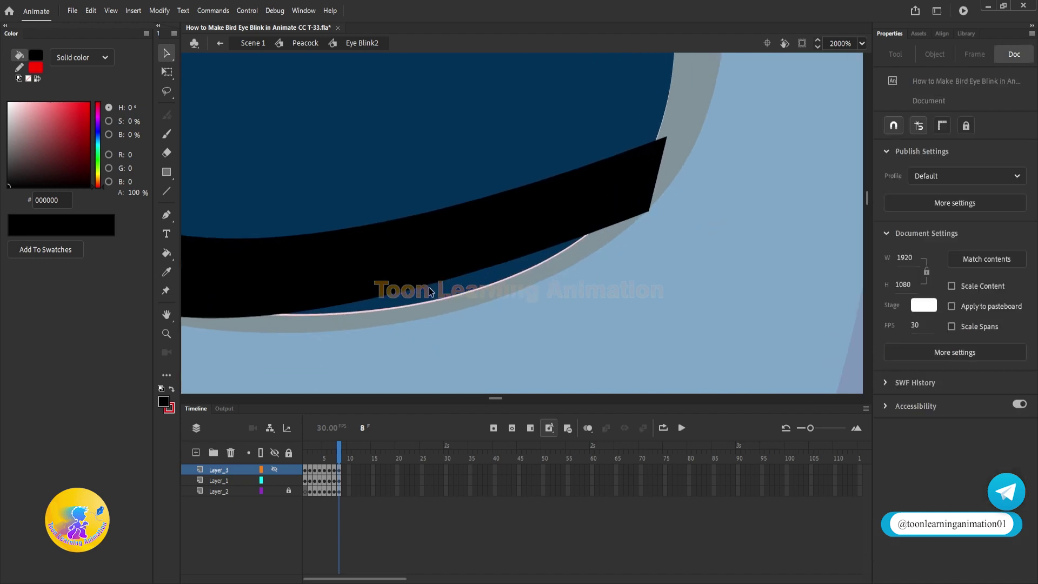
pyautogui.moveTo(417, 285); pyautogui.dragTo(541, 299)
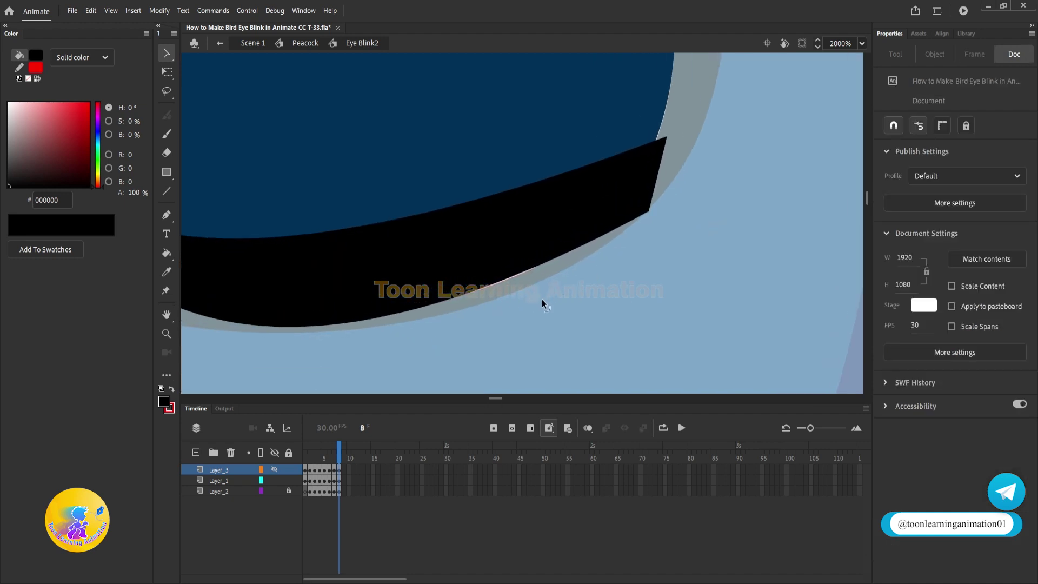
# - Raise the frame 8 lash line's inner tip onto the eyelid and bulge its lower inner edge outward
pyautogui.moveTo(439, 292); pyautogui.dragTo(619, 301)
pyautogui.moveTo(288, 256); pyautogui.dragTo(422, 271)
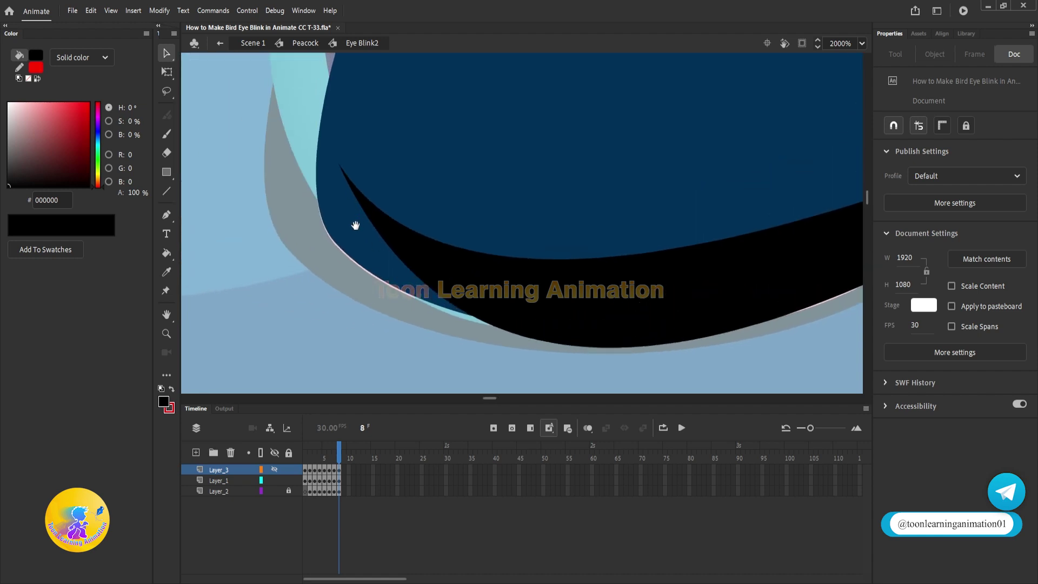
pyautogui.moveTo(355, 226); pyautogui.dragTo(454, 328)
pyautogui.moveTo(439, 272); pyautogui.dragTo(411, 144)
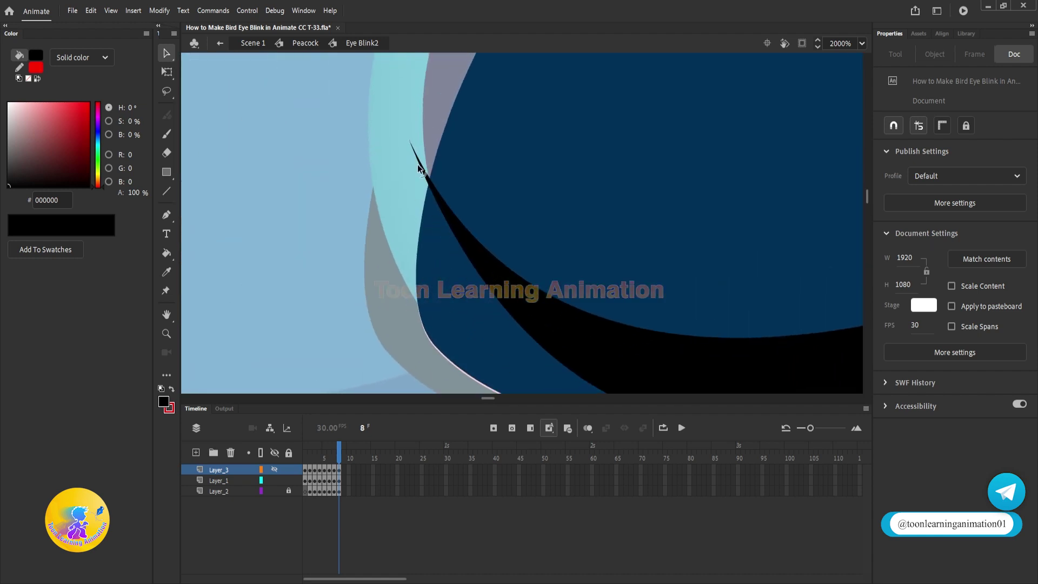
pyautogui.scroll(-2, 419, 168)
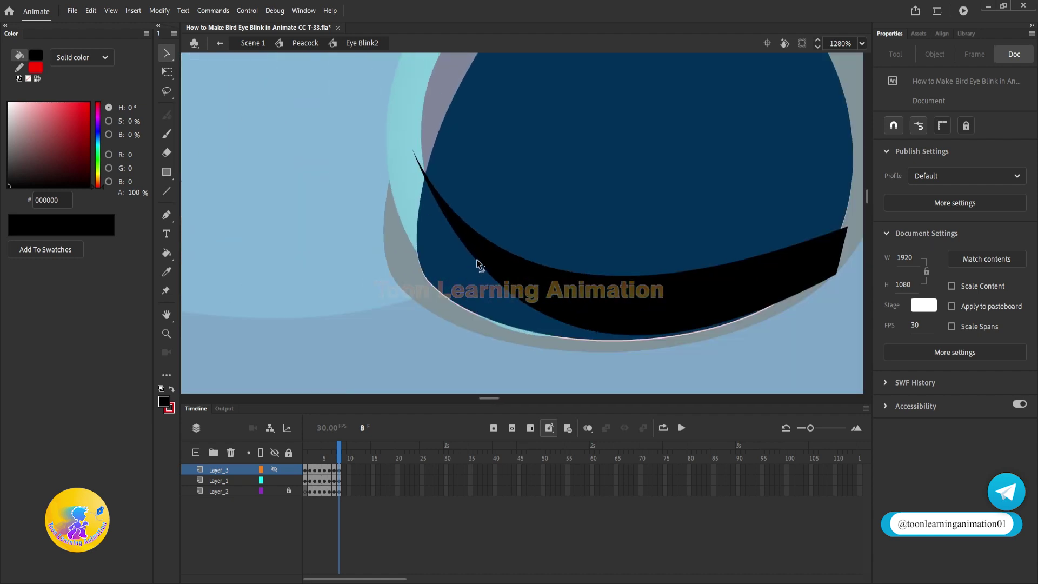
pyautogui.moveTo(478, 265); pyautogui.dragTo(350, 267)
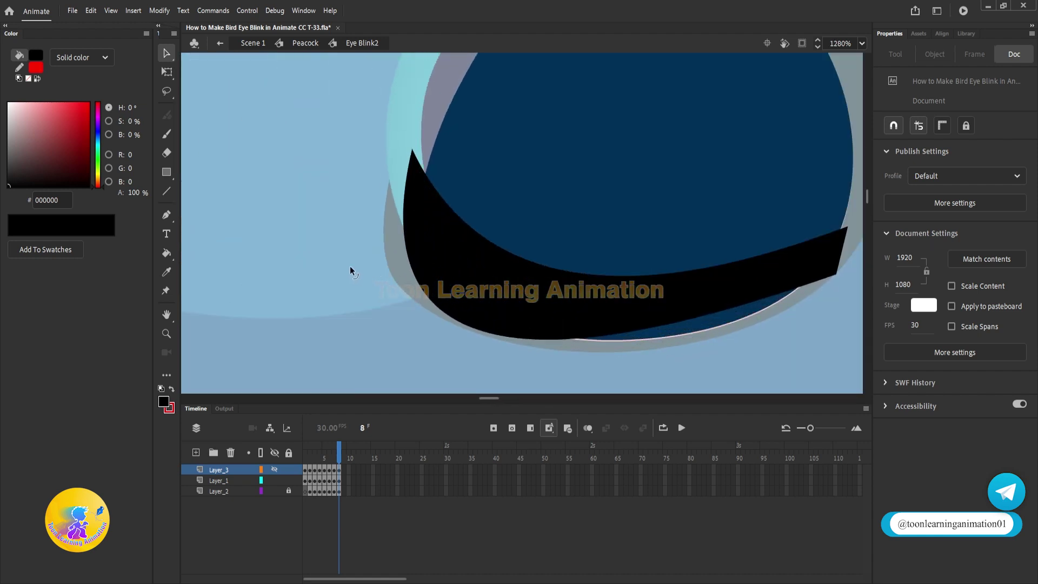
# - Add a point on the frame 8 lash line's lower edge and bow its outer section down over the remaining gap
pyautogui.moveTo(671, 331); pyautogui.dragTo(497, 306)
pyautogui.scroll(1, 522, 300)
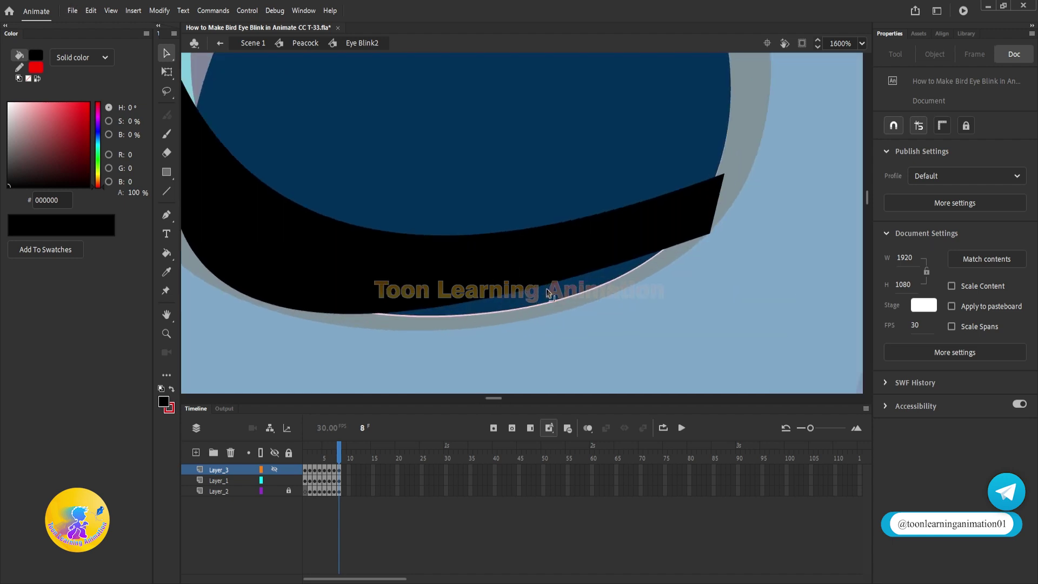
pyautogui.moveTo(548, 293); pyautogui.dragTo(550, 302)
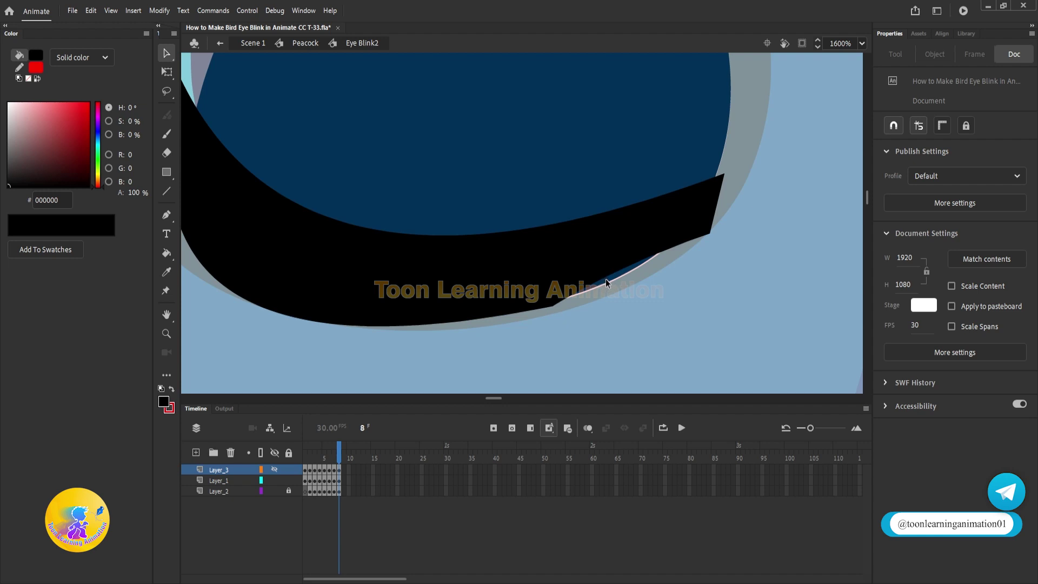
pyautogui.moveTo(607, 306); pyautogui.dragTo(708, 375)
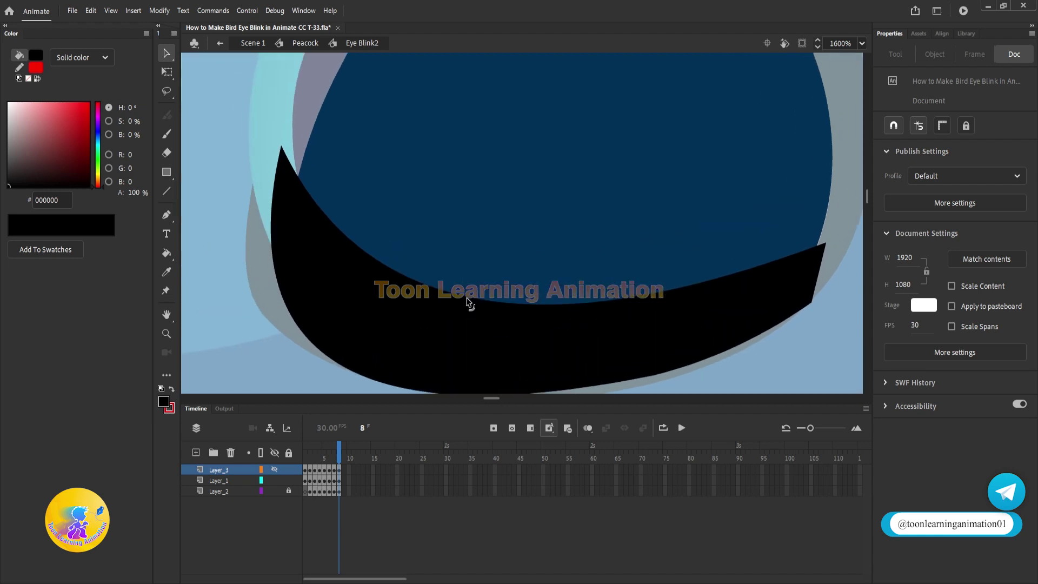
# - Bow the frame 8 lash line's upper edge down to thin the line, and show Layer_3 again
pyautogui.moveTo(466, 298); pyautogui.dragTo(423, 344)
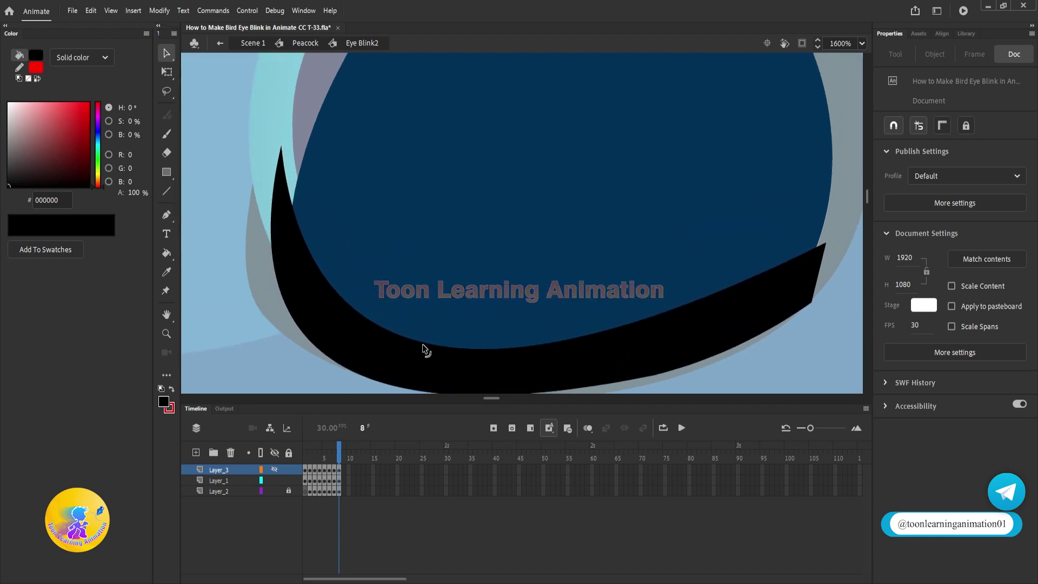
pyautogui.scroll(-4, 422, 344)
pyautogui.scroll(3, 574, 277)
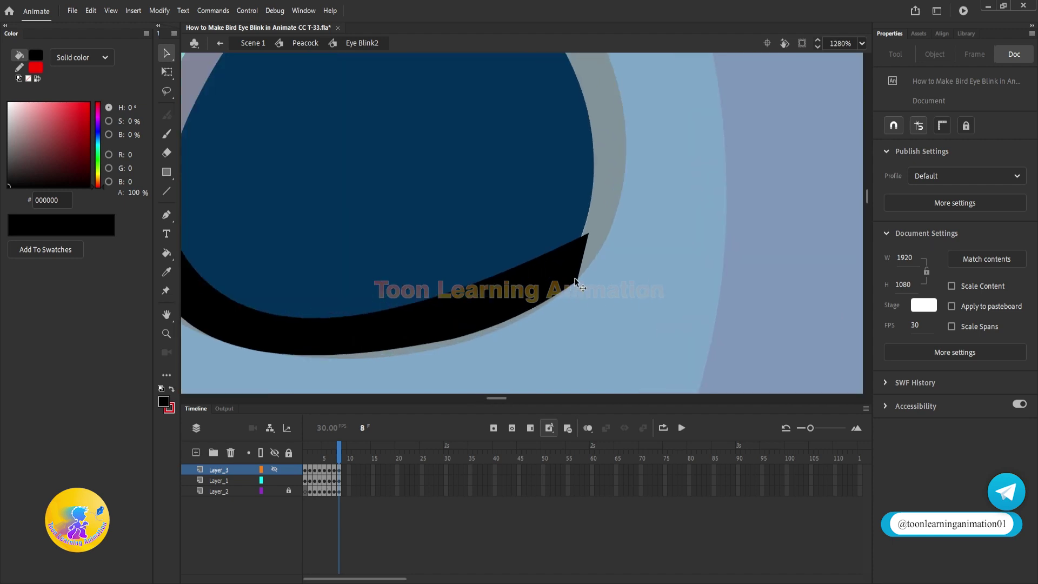
pyautogui.moveTo(574, 277); pyautogui.dragTo(668, 284)
pyautogui.click(242, 481)
pyautogui.click(276, 473)
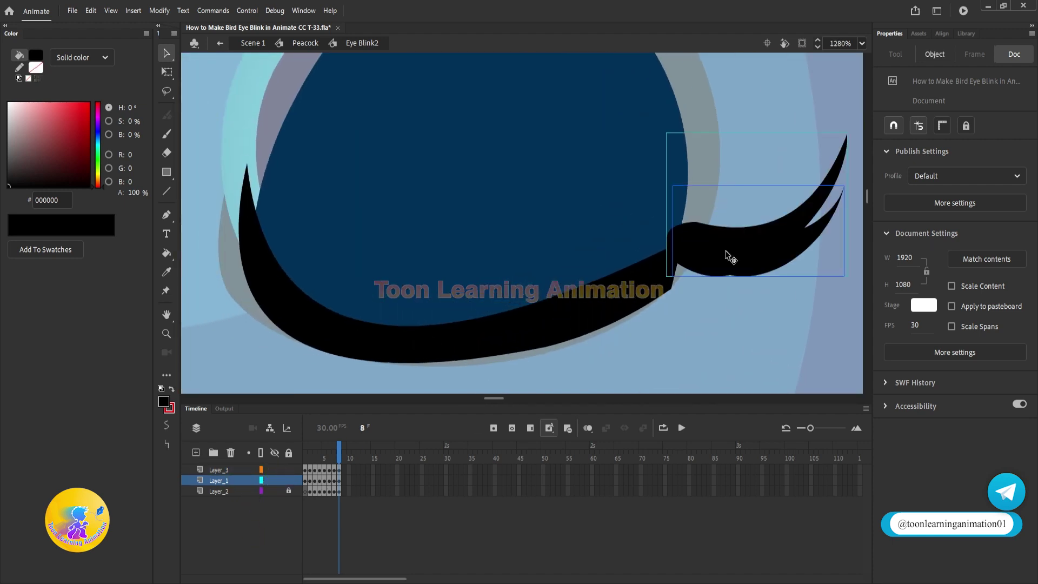
# - Move both outer eyelashes down onto the frame 8 lash line's outer end, and tuck the line's upper outer corner behind them
pyautogui.click(769, 239)
pyautogui.moveTo(771, 241); pyautogui.dragTo(755, 265)
pyautogui.click(756, 202)
pyautogui.scroll(2, 742, 243)
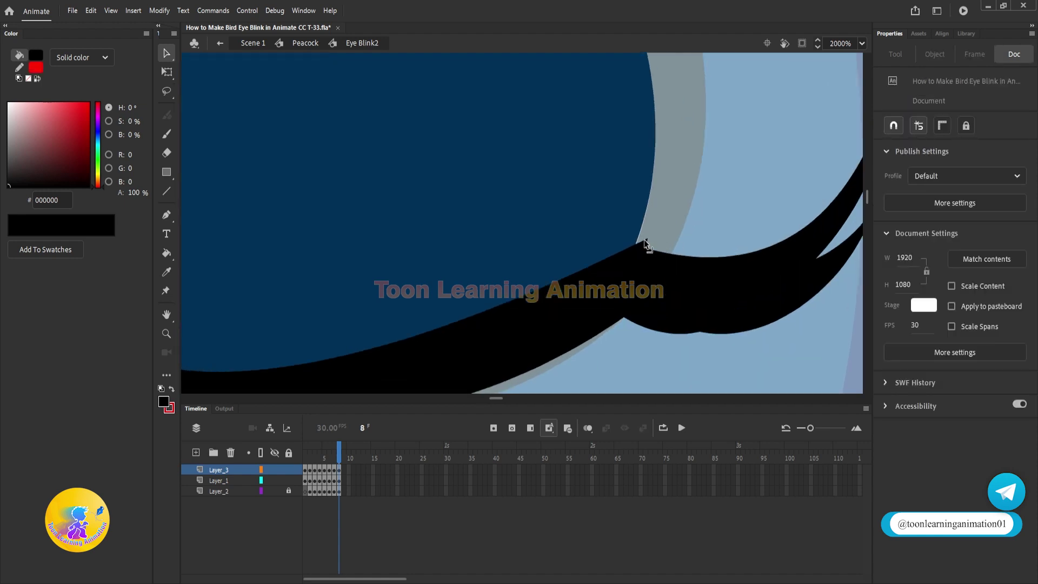
pyautogui.moveTo(645, 239); pyautogui.dragTo(646, 245)
pyautogui.scroll(-3, 650, 217)
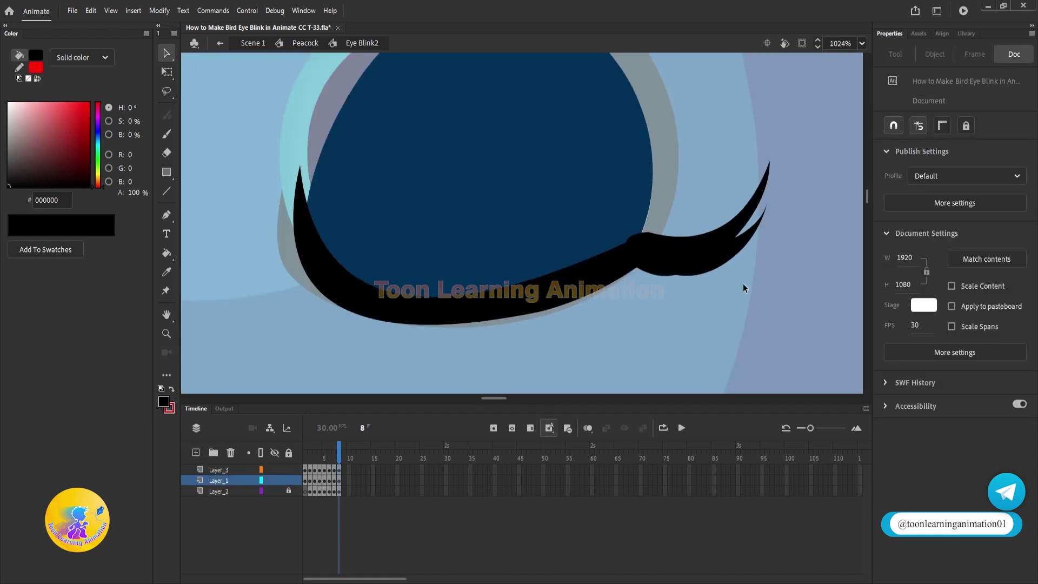
pyautogui.moveTo(758, 281); pyautogui.dragTo(722, 300)
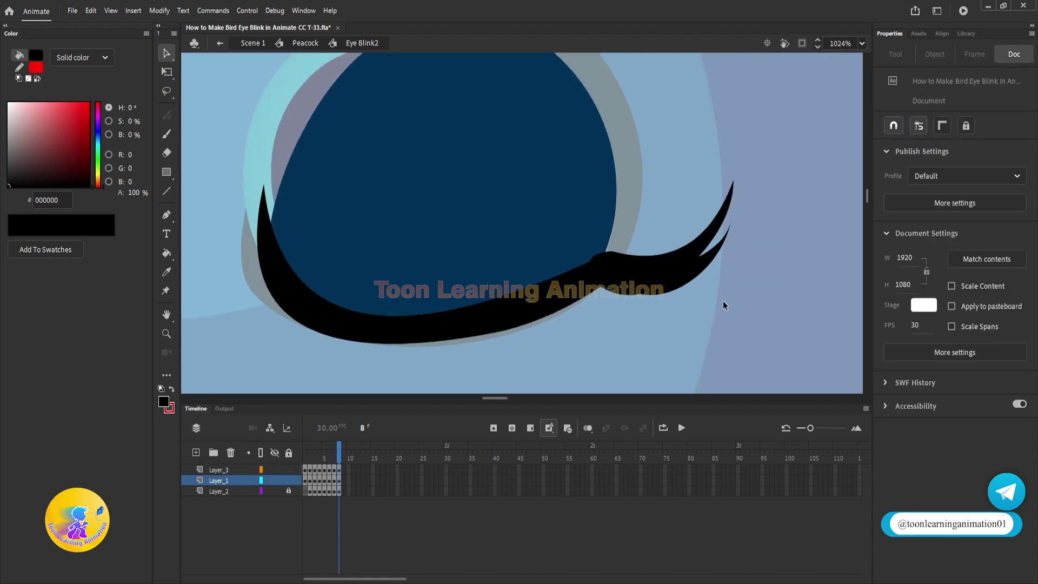
# - Move the shorter outer eyelash on frame 8 to the lash line's outer end and rotate it counterclockwise so its tip points steeply upward
pyautogui.moveTo(714, 254); pyautogui.dragTo(709, 231)
pyautogui.click(714, 249)
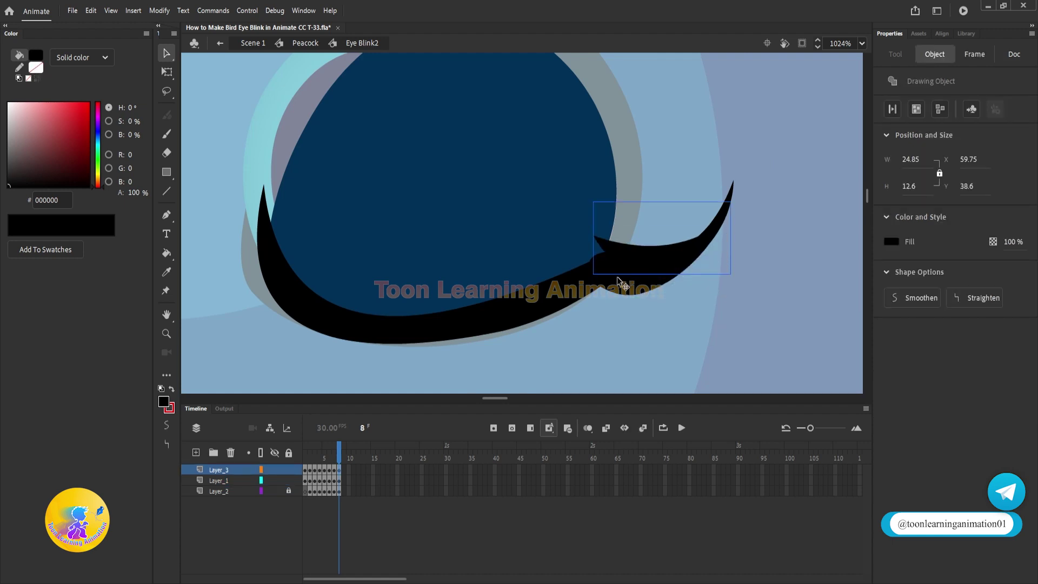
pyautogui.moveTo(617, 277); pyautogui.dragTo(614, 277)
pyautogui.click(723, 278)
pyautogui.click(622, 251)
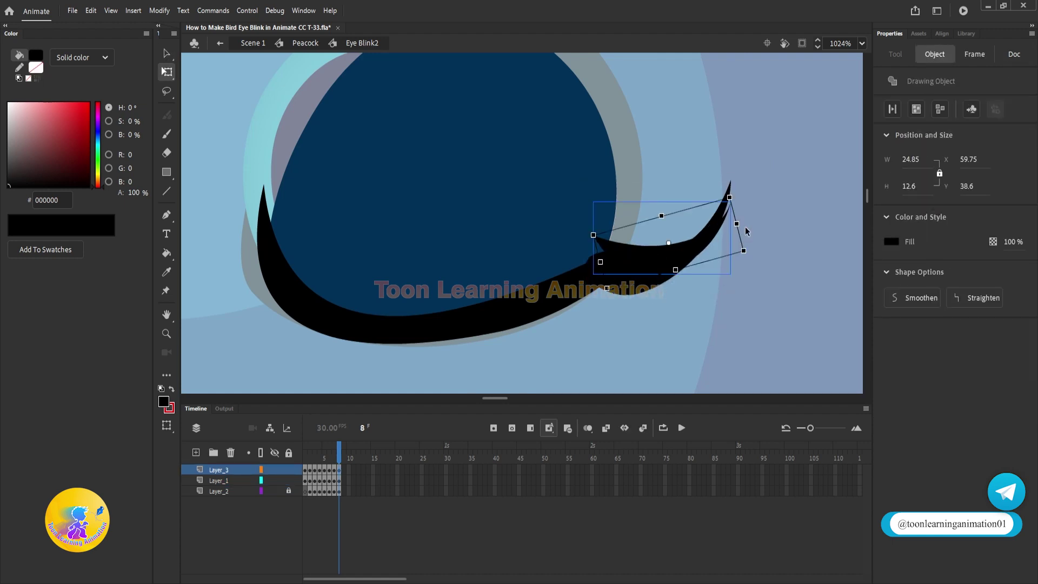
pyautogui.moveTo(749, 251)
pyautogui.mouseDown()
pyautogui.moveTo(745, 212)
pyautogui.moveTo(698, 215)
pyautogui.mouseUp()
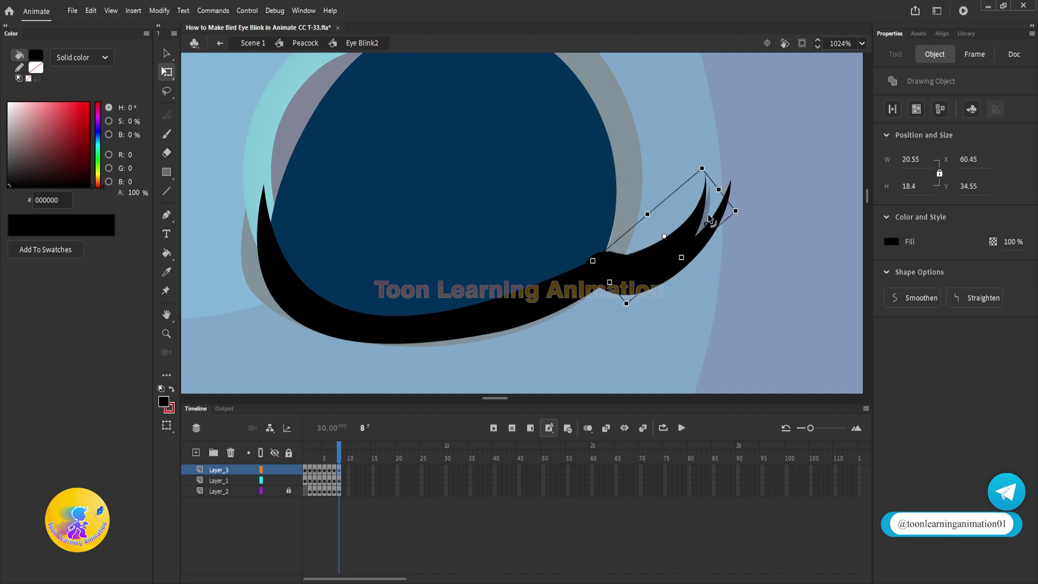
# - Rotate the longer outer eyelash on frame 8 slightly counterclockwise and settle its base on the lash line's outer end
pyautogui.click(709, 250)
pyautogui.press('v')
pyautogui.click(705, 250)
pyautogui.press('q')
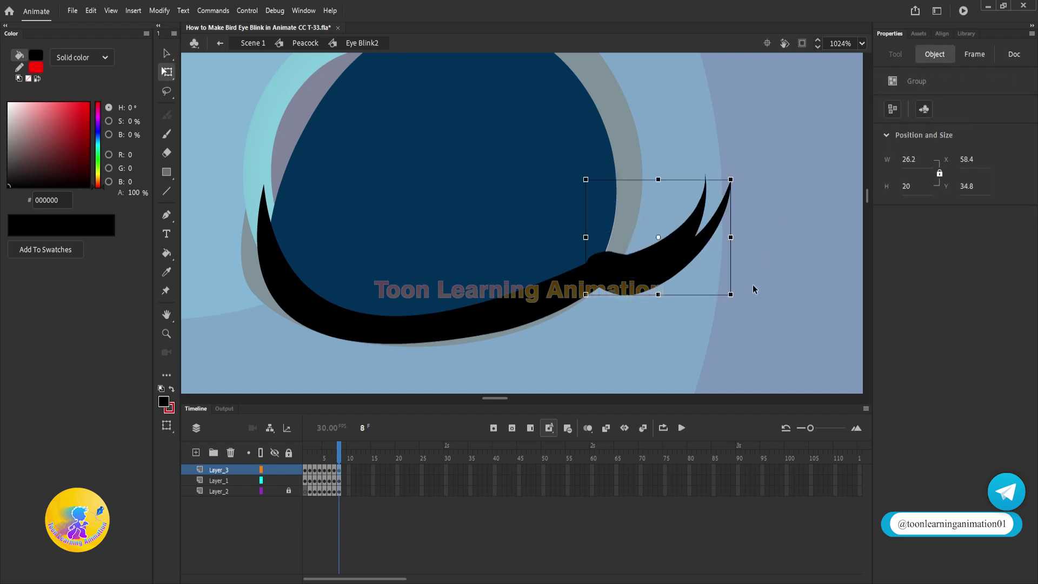
pyautogui.moveTo(737, 292); pyautogui.dragTo(733, 258)
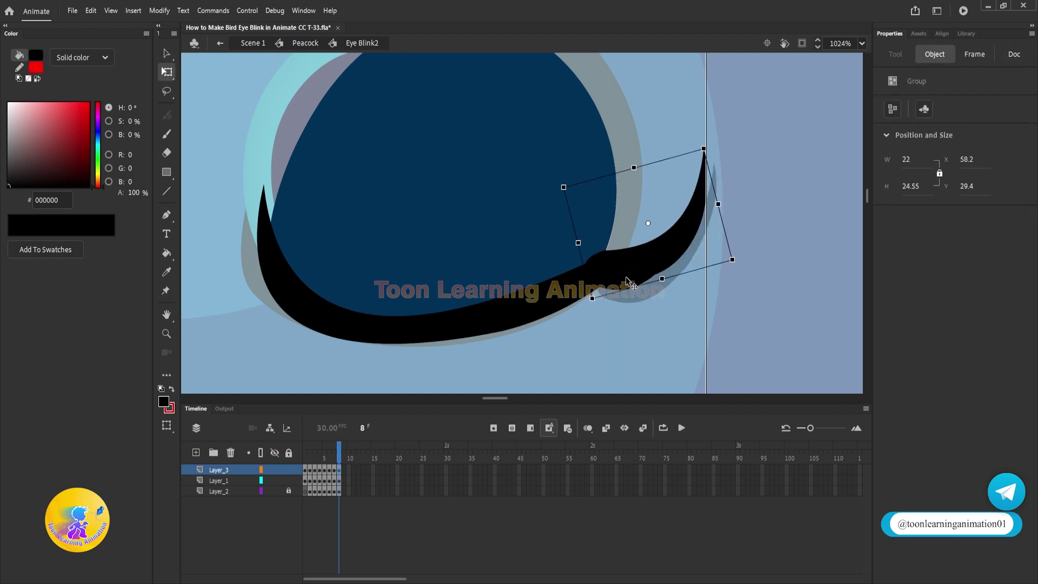
pyautogui.moveTo(706, 143); pyautogui.dragTo(739, 146)
pyautogui.click(644, 300)
pyautogui.press('v')
pyautogui.click(637, 292)
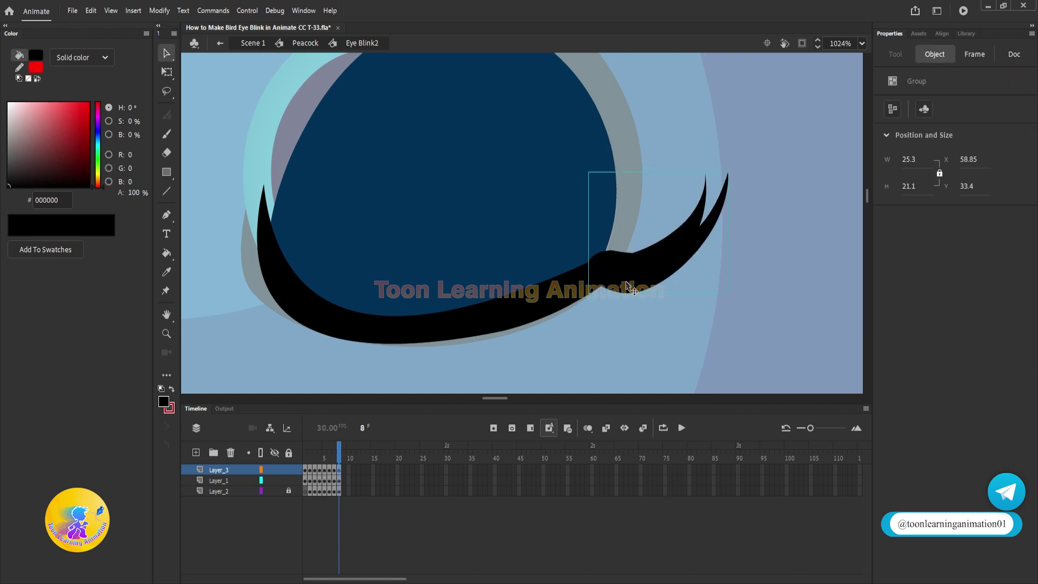
# - Reshape the base of the longer frame 8 eyelash, pulling its lower corner and inner edge in to blend with the lash line
pyautogui.scroll(2, 630, 289)
pyautogui.doubleClick(627, 287)
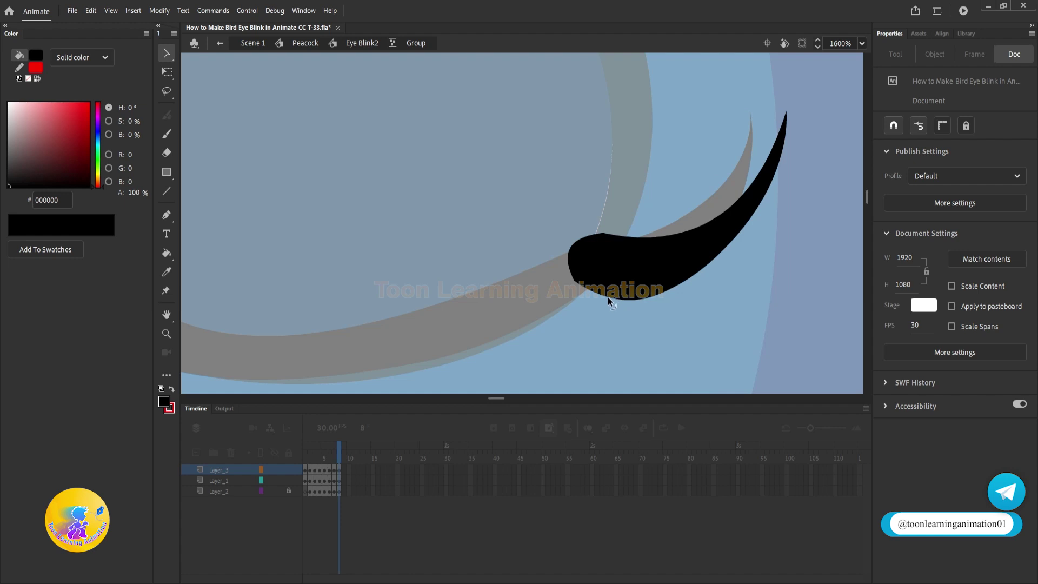
pyautogui.moveTo(607, 297); pyautogui.dragTo(577, 299)
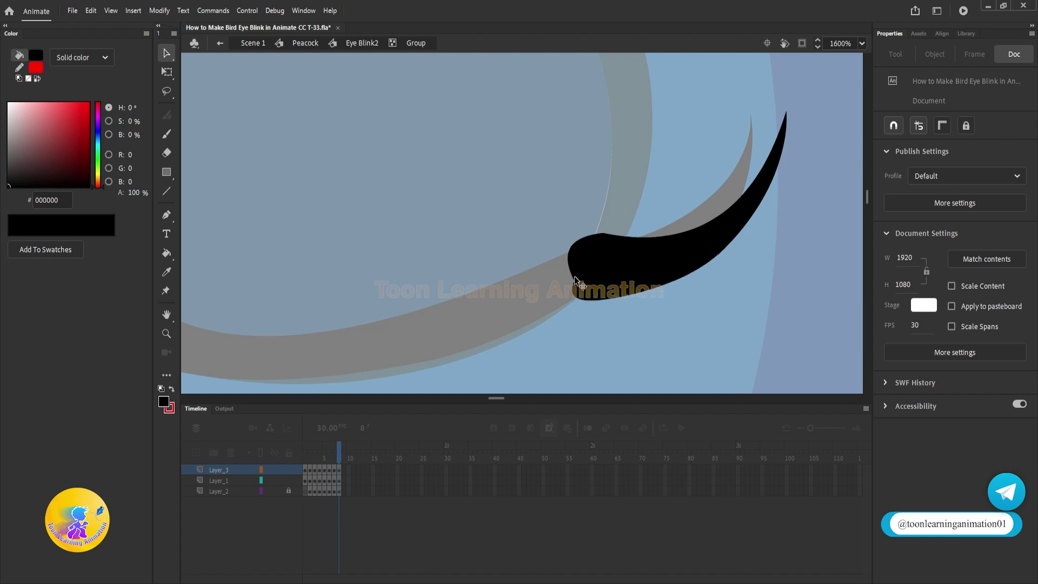
pyautogui.doubleClick(780, 297)
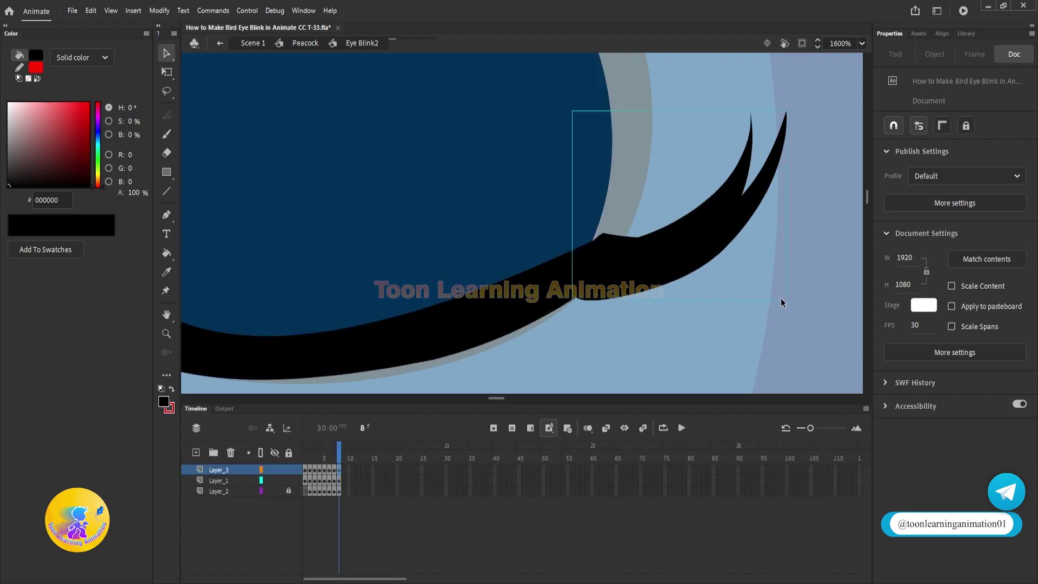
pyautogui.doubleClick(611, 243)
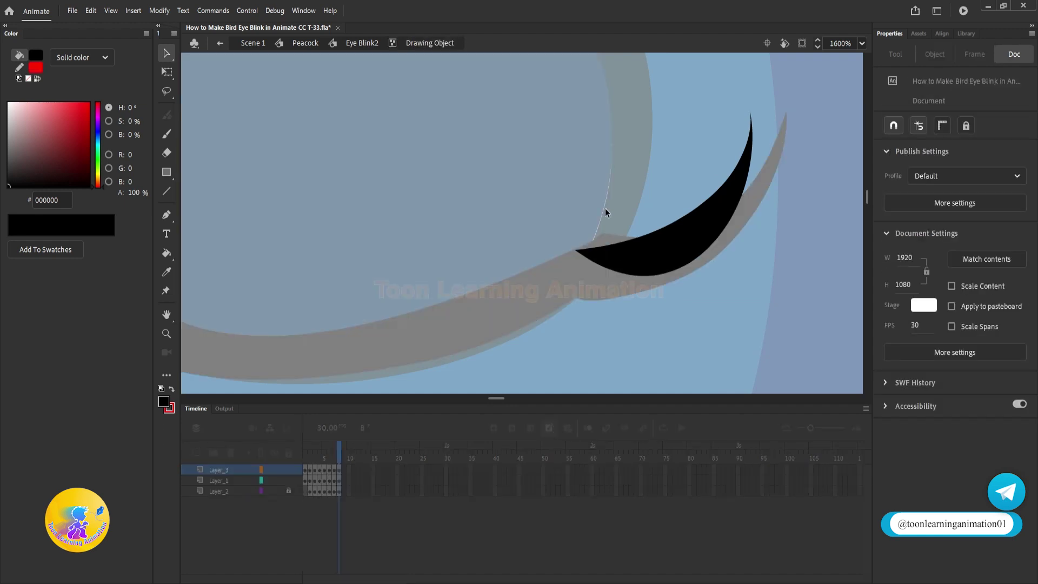
pyautogui.doubleClick(602, 275)
pyautogui.doubleClick(605, 241)
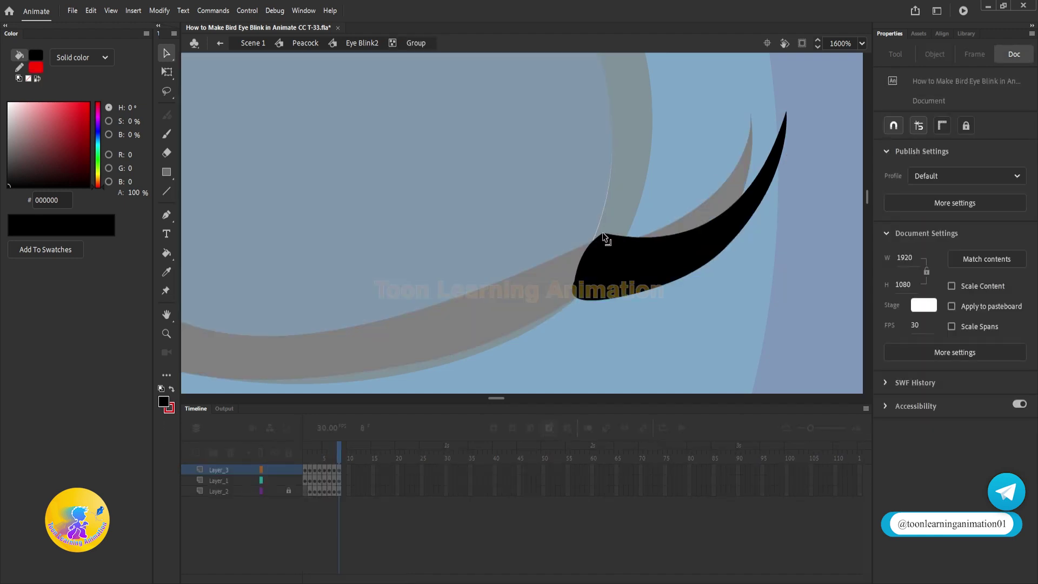
pyautogui.doubleClick(683, 164)
pyautogui.scroll(-3, 653, 265)
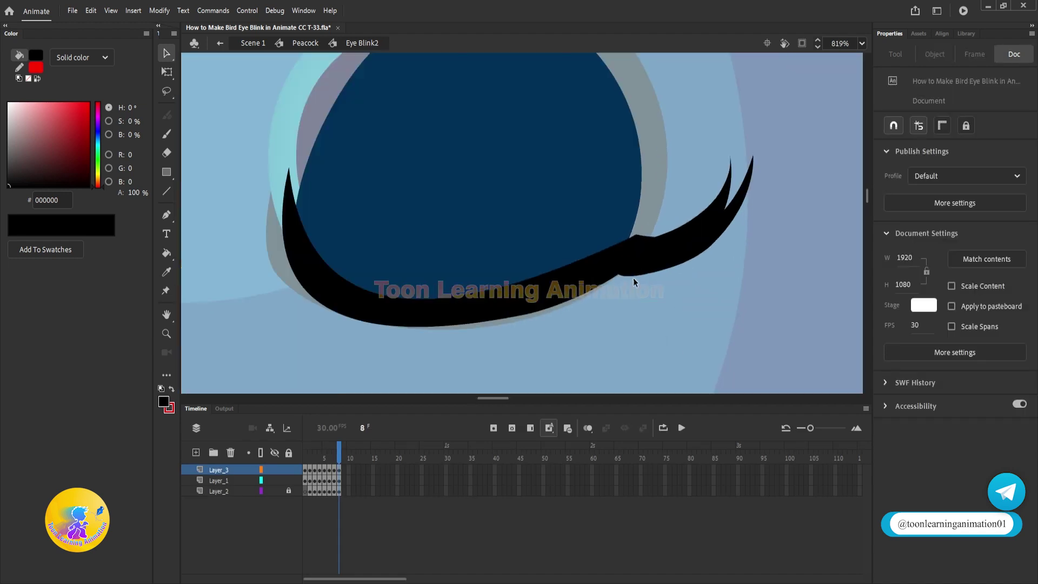
# - Bow the lower edge of the longer frame 8 eyelash inward near its base so it flows smoothly out of the lash line
pyautogui.scroll(3, 633, 277)
pyautogui.doubleClick(631, 269)
pyautogui.moveTo(617, 274); pyautogui.dragTo(578, 247)
pyautogui.hotkey('ctrl', 'z')
pyautogui.scroll(1, 619, 271)
pyautogui.doubleClick(633, 279)
pyautogui.scroll(-4, 635, 282)
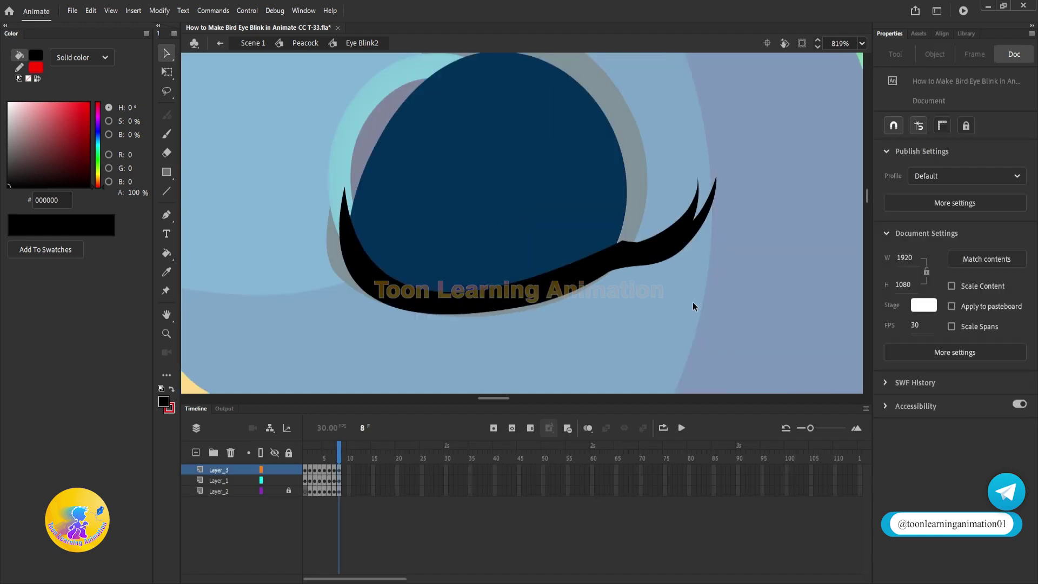
pyautogui.scroll(4, 648, 237)
pyautogui.scroll(-5, 664, 290)
pyautogui.moveTo(648, 313); pyautogui.dragTo(660, 314)
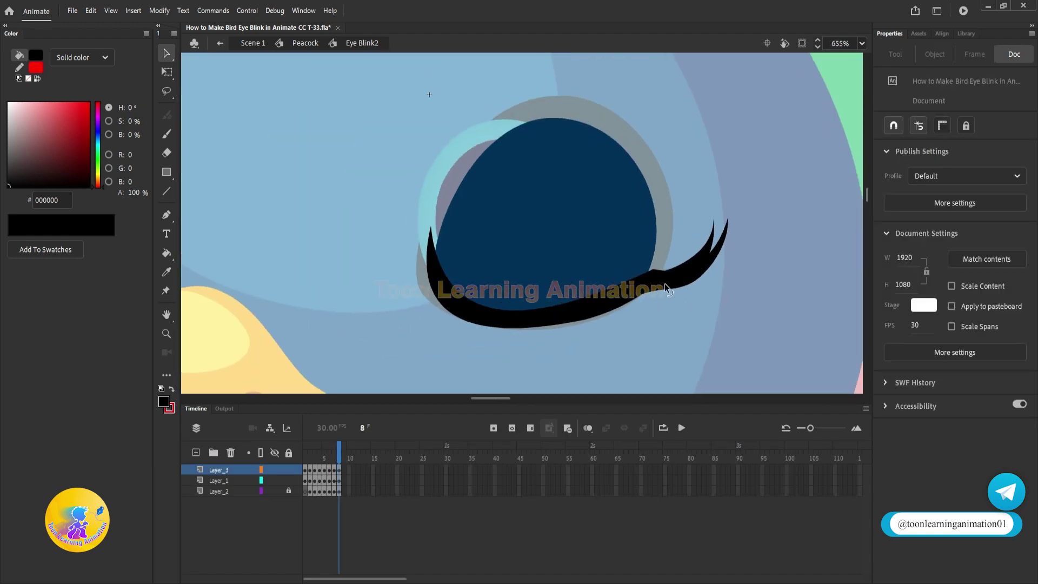
# - Duplicate frames 1 to 8 of all three layers into frames 9 to 16, reverse the copies, and play back the blink
pyautogui.moveTo(338, 453); pyautogui.dragTo(321, 477)
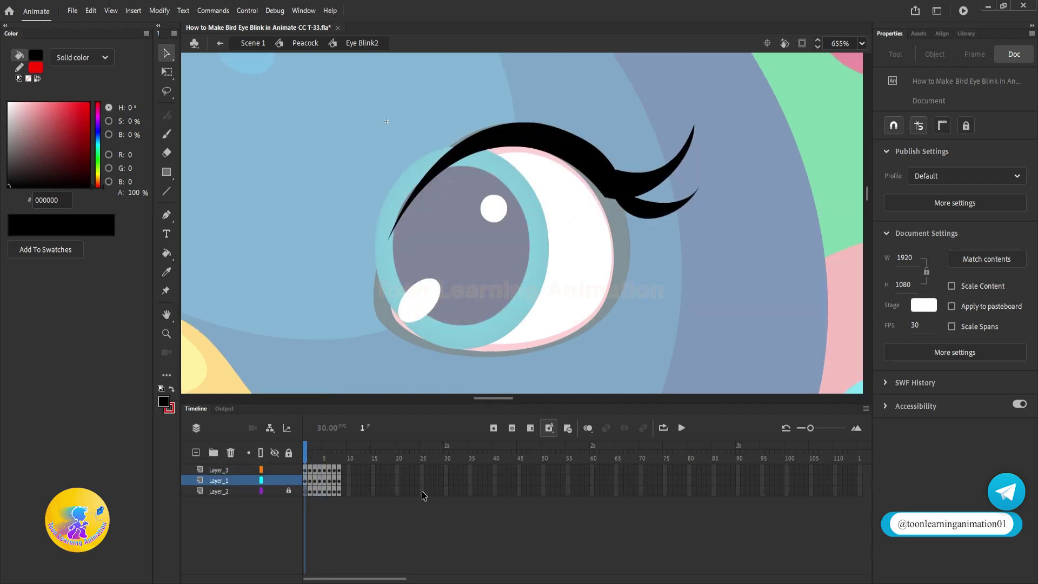
pyautogui.moveTo(338, 470)
pyautogui.mouseDown()
pyautogui.moveTo(312, 489)
pyautogui.moveTo(351, 485)
pyautogui.mouseUp()
pyautogui.rightClick(350, 485)
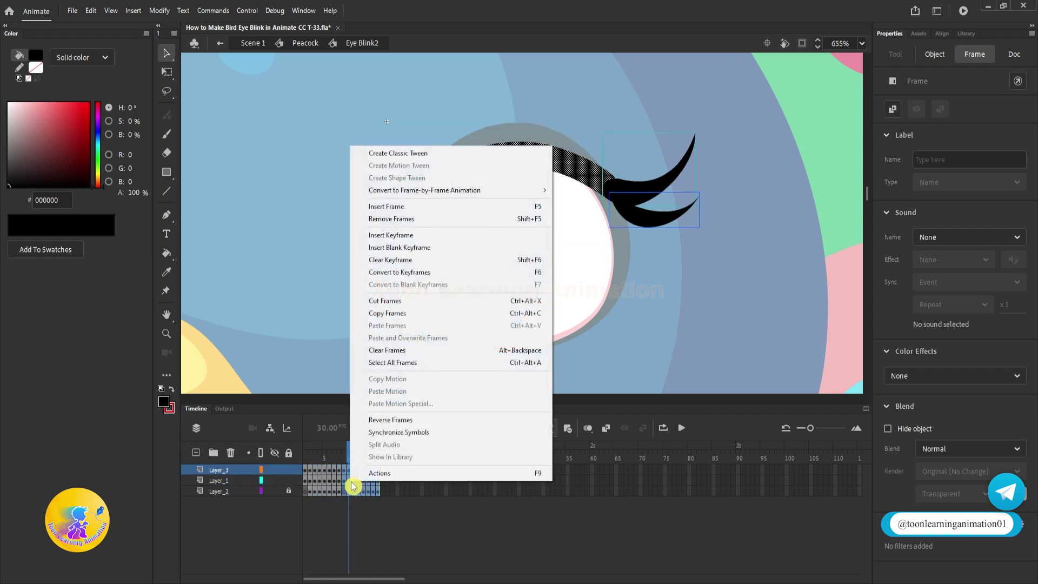
pyautogui.click(402, 420)
pyautogui.moveTo(349, 459); pyautogui.dragTo(252, 456)
pyautogui.press('Return')
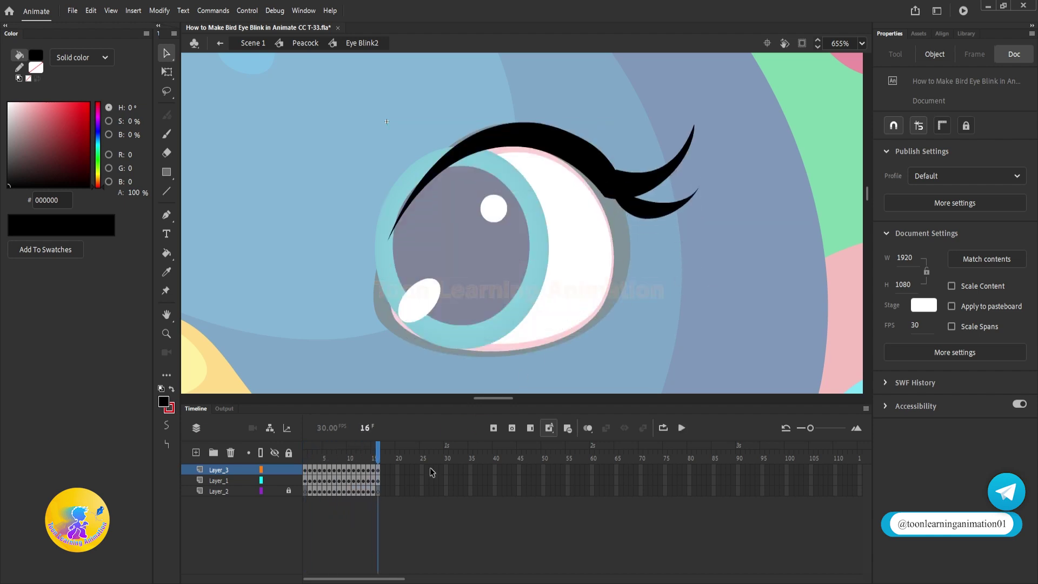
# - Select both outer eyelashes on frame 9 and flip them vertically
pyautogui.moveTo(356, 463); pyautogui.dragTo(341, 458)
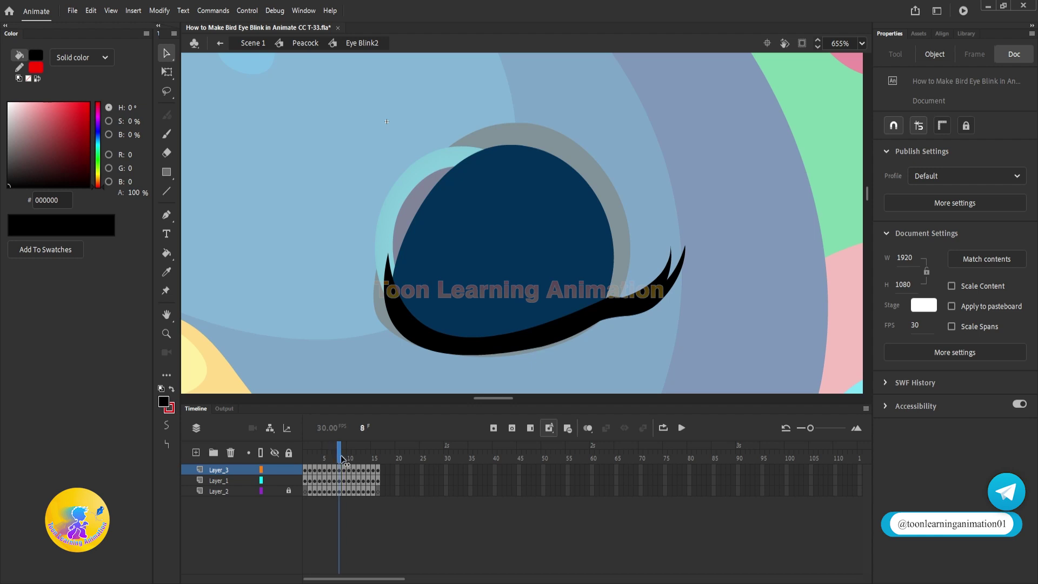
pyautogui.moveTo(339, 459); pyautogui.dragTo(341, 455)
pyautogui.click(666, 283)
pyautogui.scroll(3, 673, 306)
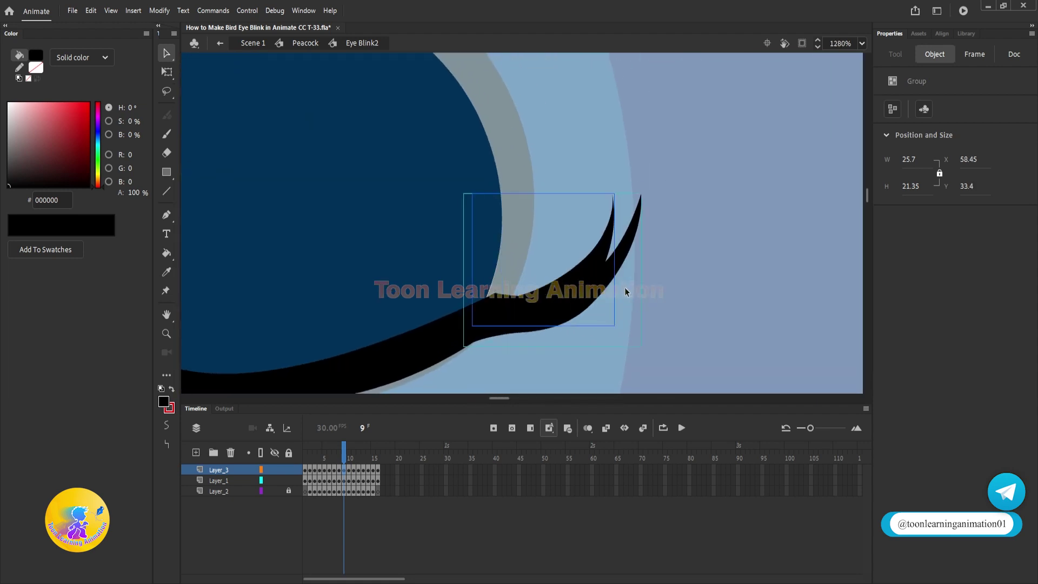
pyautogui.scroll(-3, 629, 291)
pyautogui.scroll(4, 621, 294)
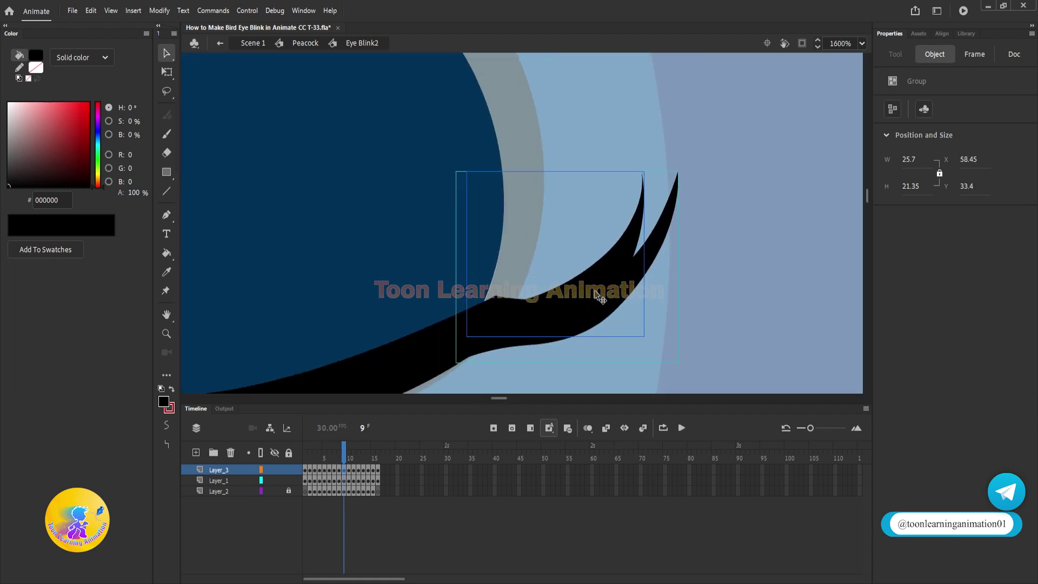
pyautogui.rightClick(599, 295)
pyautogui.moveTo(650, 418)
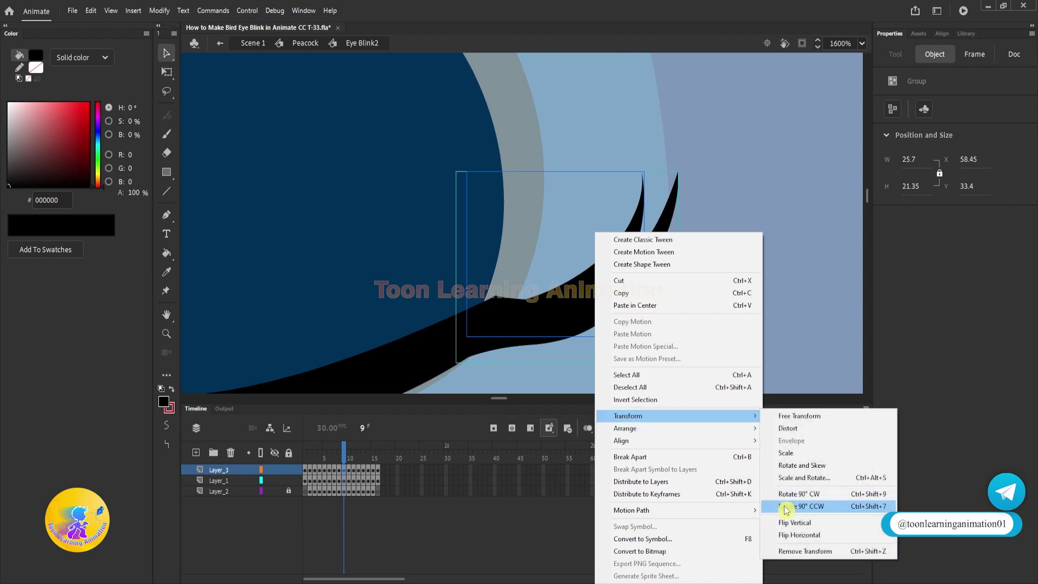
pyautogui.click(788, 522)
pyautogui.press('q')
pyautogui.scroll(-4, 609, 352)
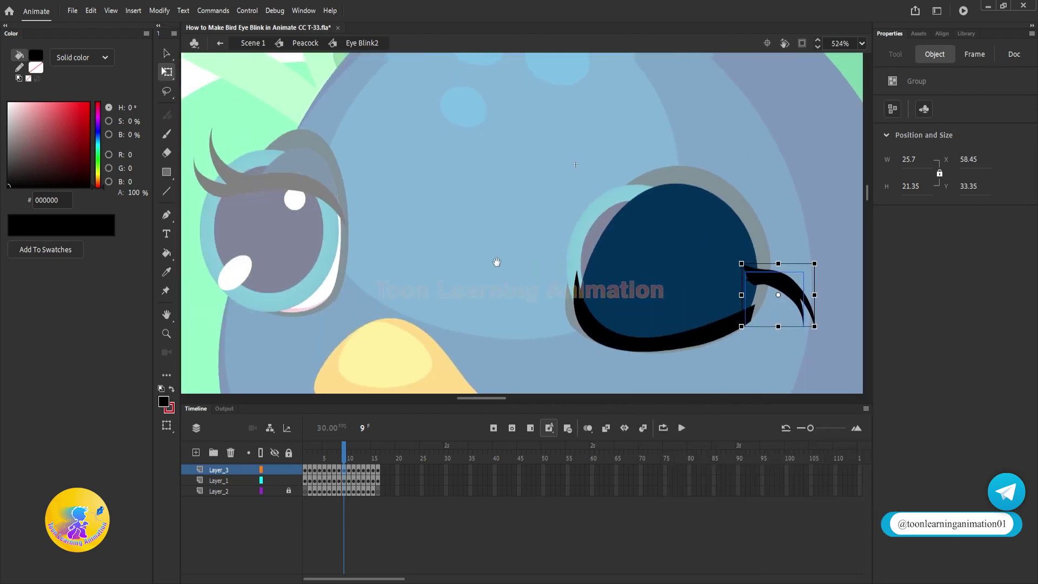
# - Move the flipped frame 9 eyelashes onto the lash line's outer end and rotate them counterclockwise to continue its curve
pyautogui.moveTo(691, 272); pyautogui.dragTo(381, 234)
pyautogui.scroll(6, 489, 260)
pyautogui.moveTo(452, 221); pyautogui.dragTo(451, 383)
pyautogui.moveTo(491, 291); pyautogui.dragTo(501, 189)
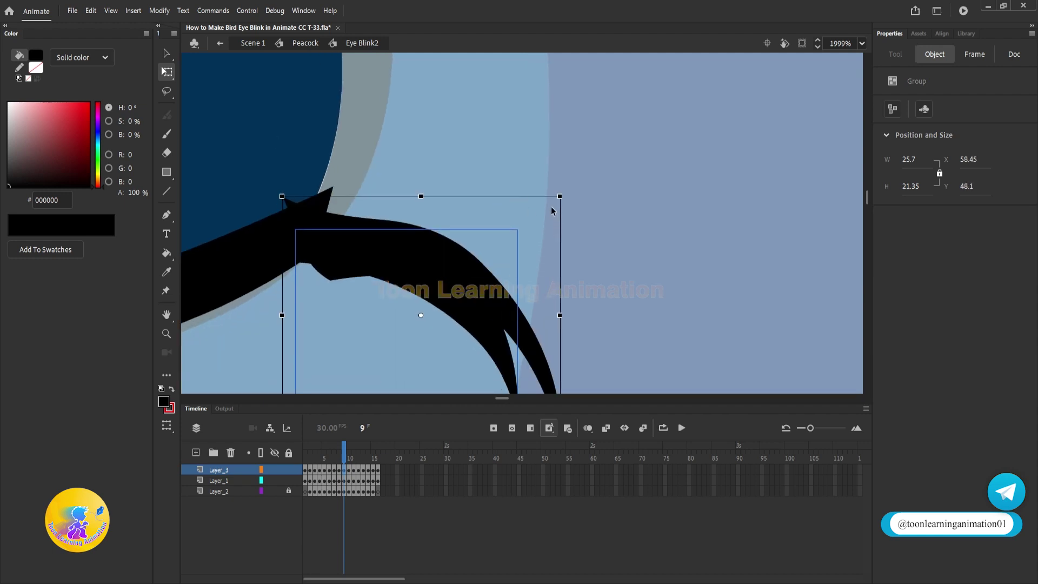
pyautogui.scroll(-2, 552, 210)
pyautogui.moveTo(569, 355); pyautogui.dragTo(579, 300)
pyautogui.moveTo(438, 244); pyautogui.dragTo(427, 211)
pyautogui.scroll(2, 409, 220)
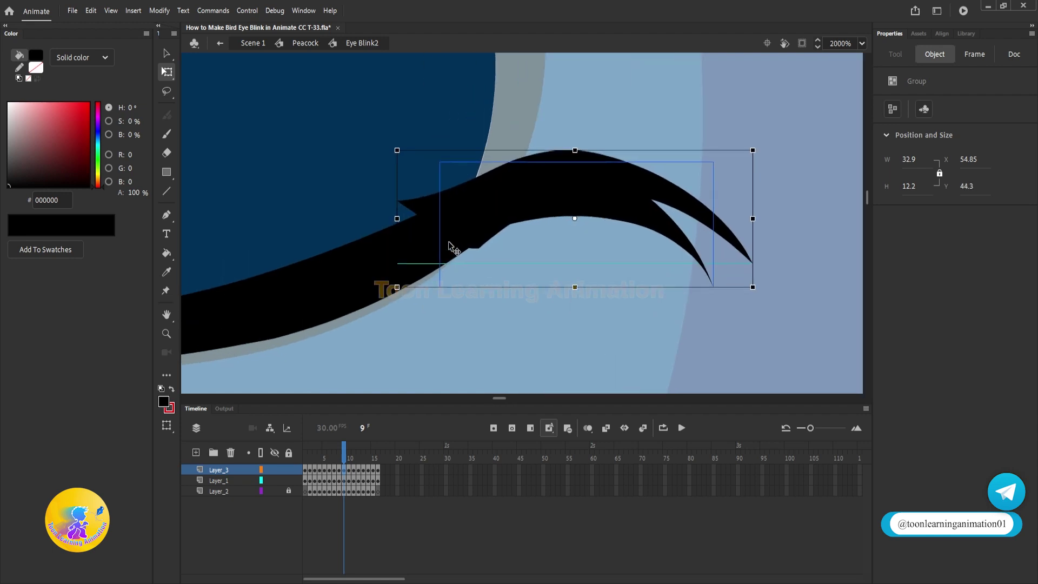
pyautogui.moveTo(448, 246); pyautogui.dragTo(435, 247)
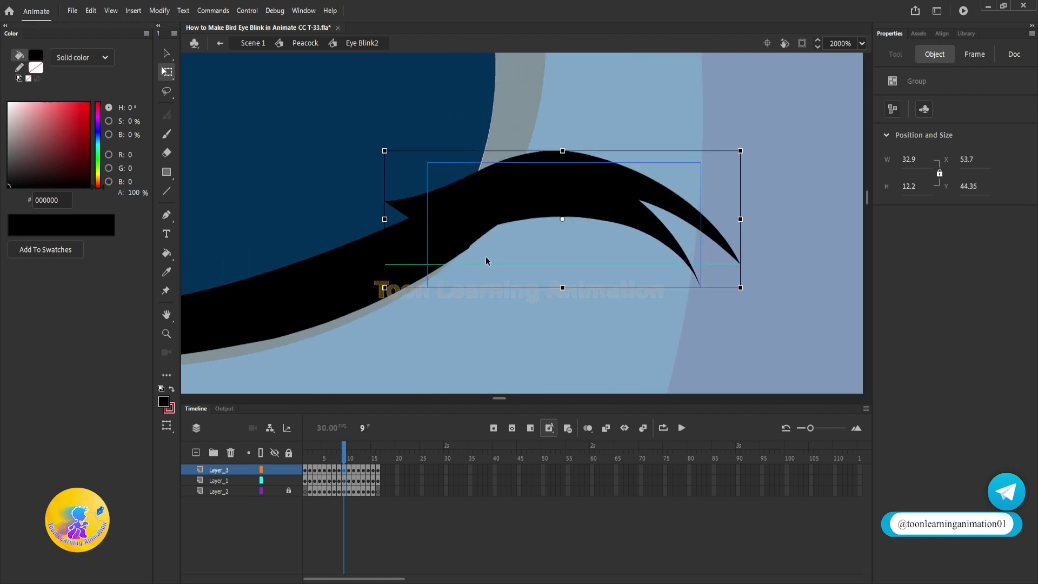
# - Pull in the pointed upper corner at the longer frame 9 eyelash's base so it merges with the lash line
pyautogui.doubleClick(408, 205)
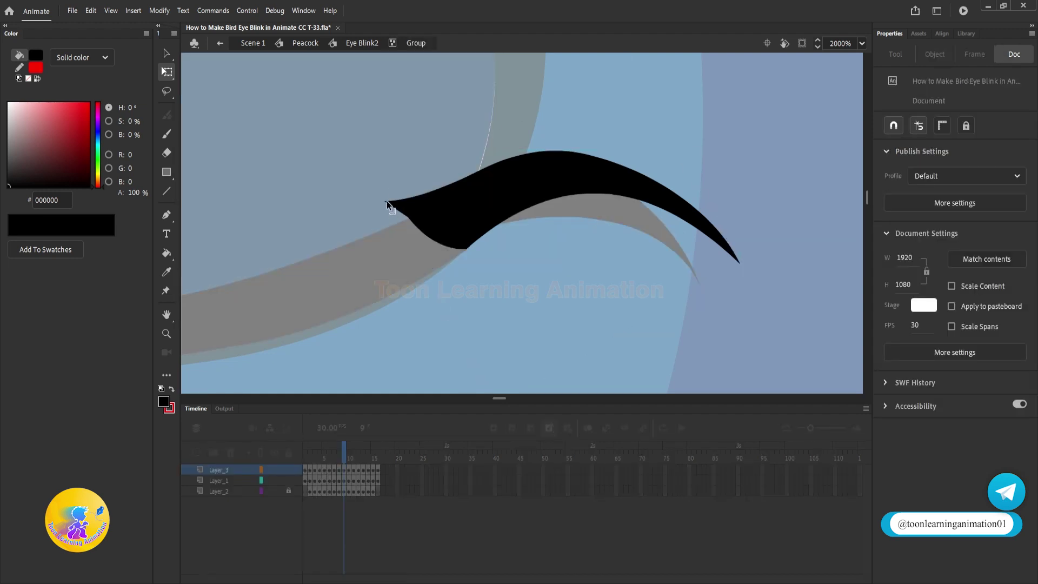
pyautogui.moveTo(387, 200); pyautogui.dragTo(396, 241)
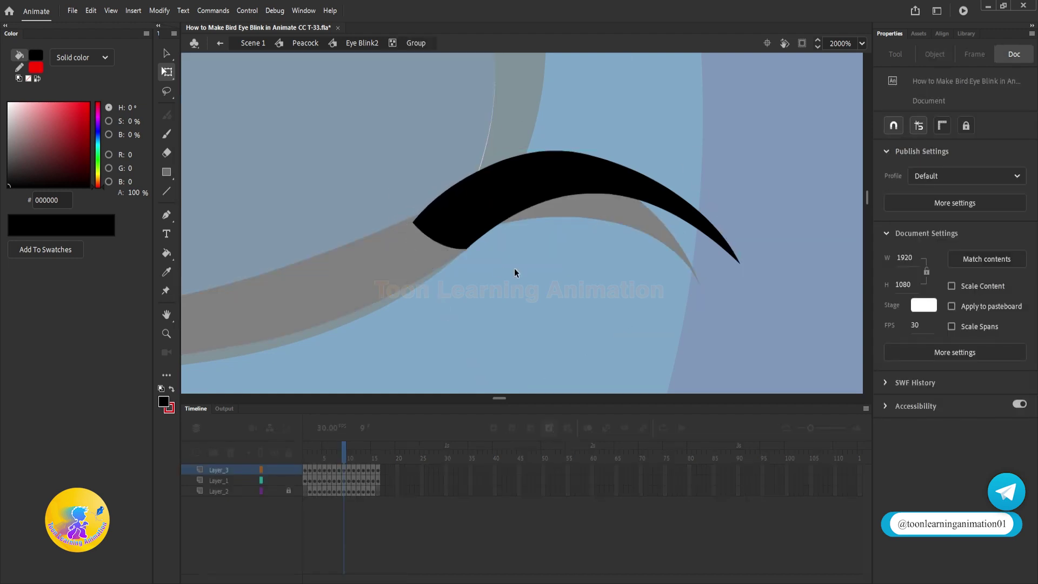
pyautogui.doubleClick(514, 268)
pyautogui.moveTo(635, 270); pyautogui.dragTo(550, 306)
pyautogui.click(610, 175)
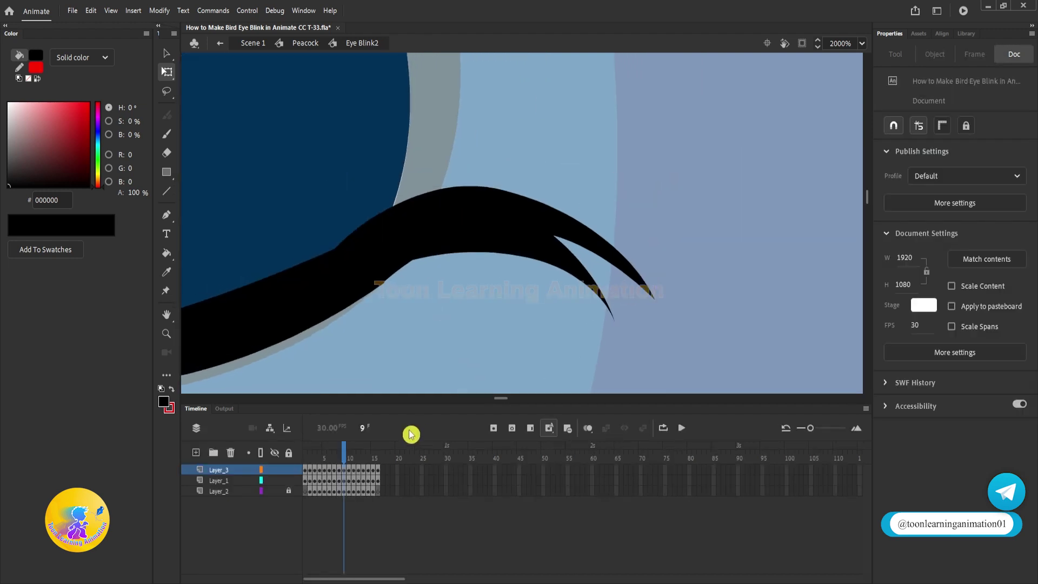
# - Select both outer eyelashes on frame 11 and flip them vertically
pyautogui.click(354, 462)
pyautogui.click(599, 241)
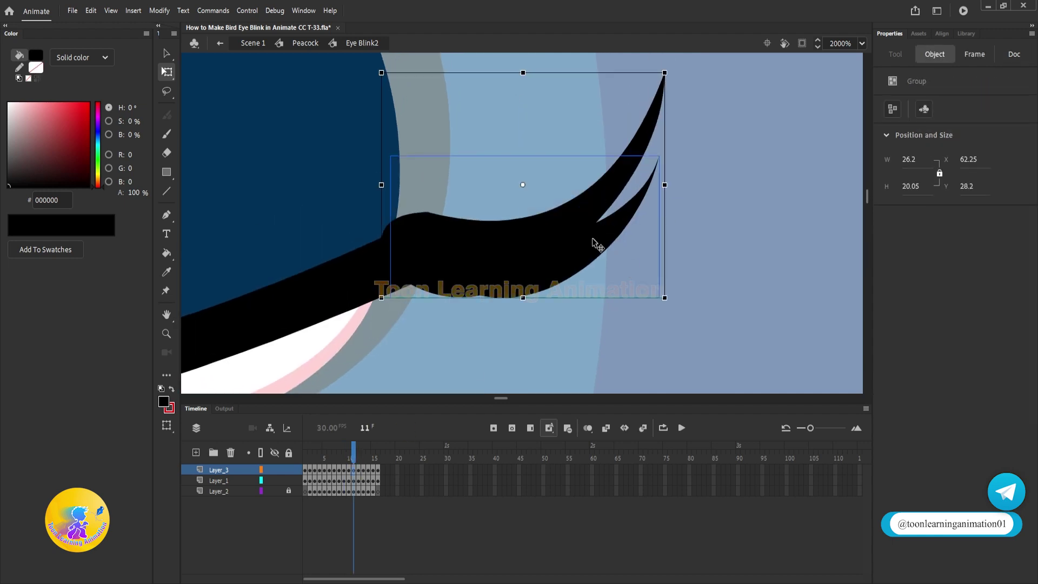
pyautogui.rightClick(569, 227)
pyautogui.moveTo(601, 410)
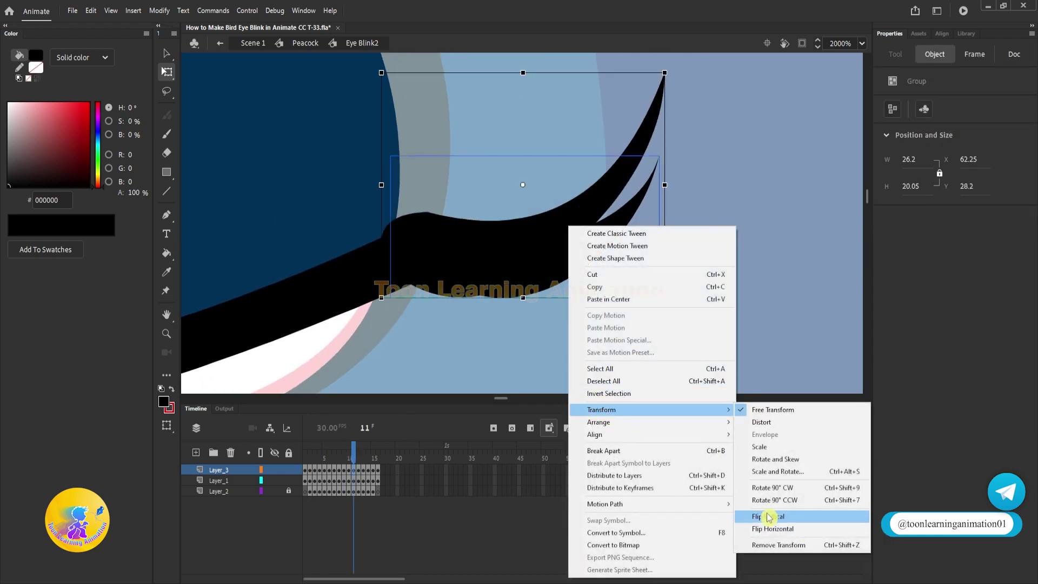
pyautogui.click(832, 514)
# - Move the flipped frame 11 eyelashes down onto the lash line's outer end and rotate them counterclockwise to follow it
pyautogui.moveTo(516, 136); pyautogui.dragTo(534, 259)
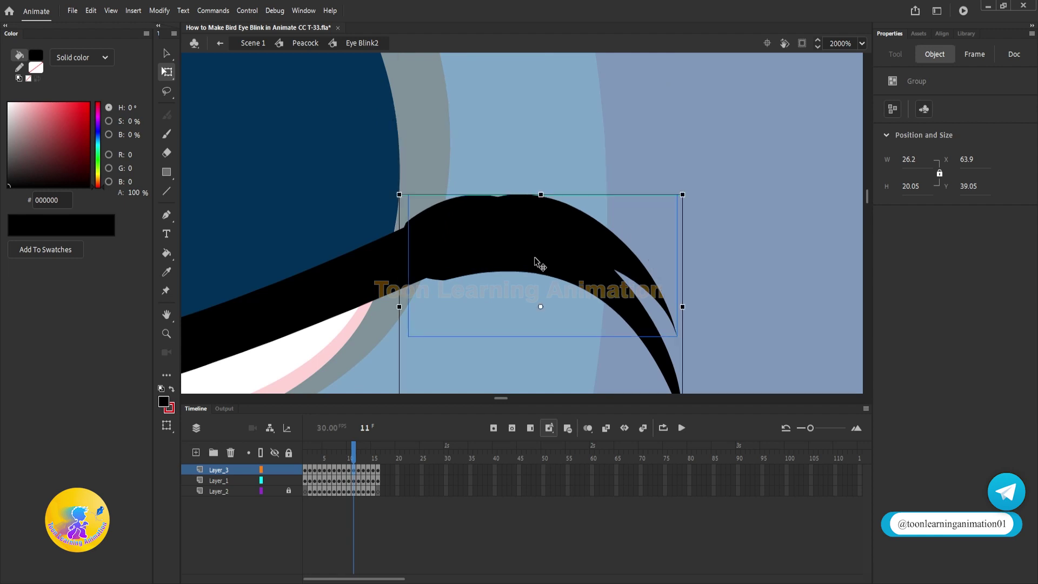
pyautogui.moveTo(684, 189); pyautogui.dragTo(628, 140)
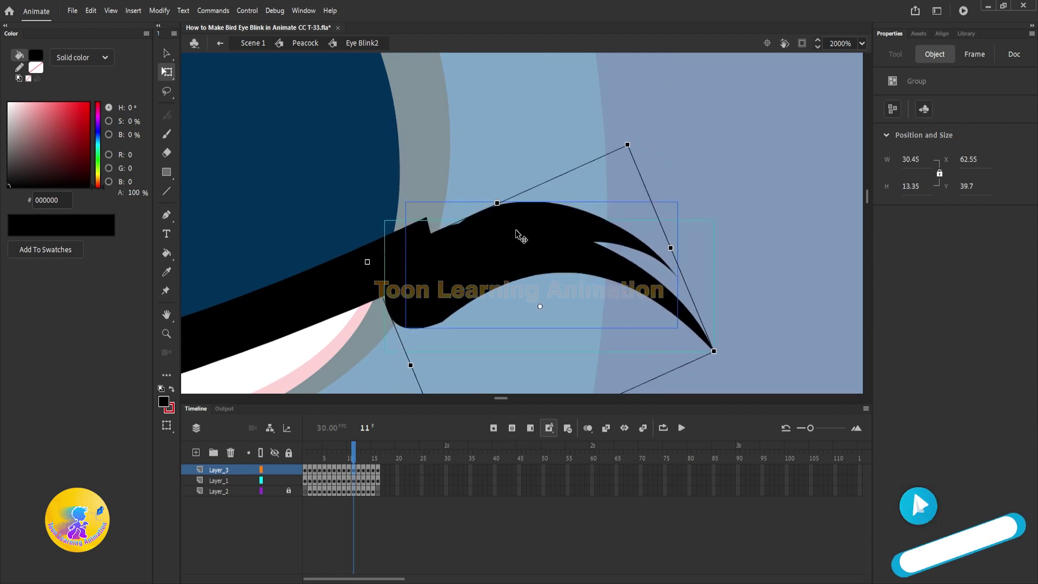
pyautogui.moveTo(493, 243); pyautogui.dragTo(497, 212)
# - Flip both outer eyelashes on frame 12 vertically and move them down onto the lash line's outer end
pyautogui.click(361, 460)
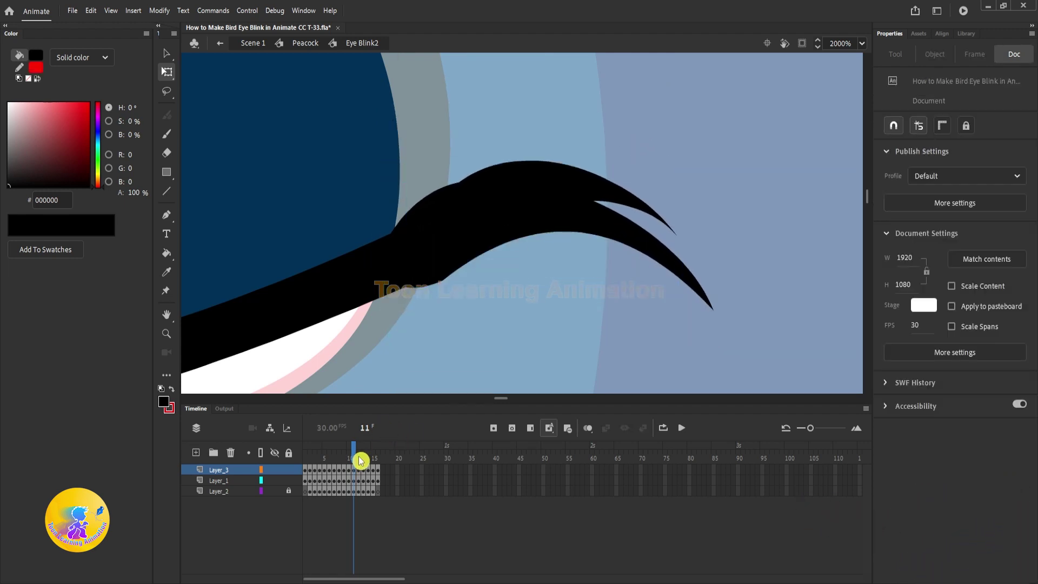
pyautogui.click(358, 453)
pyautogui.click(545, 239)
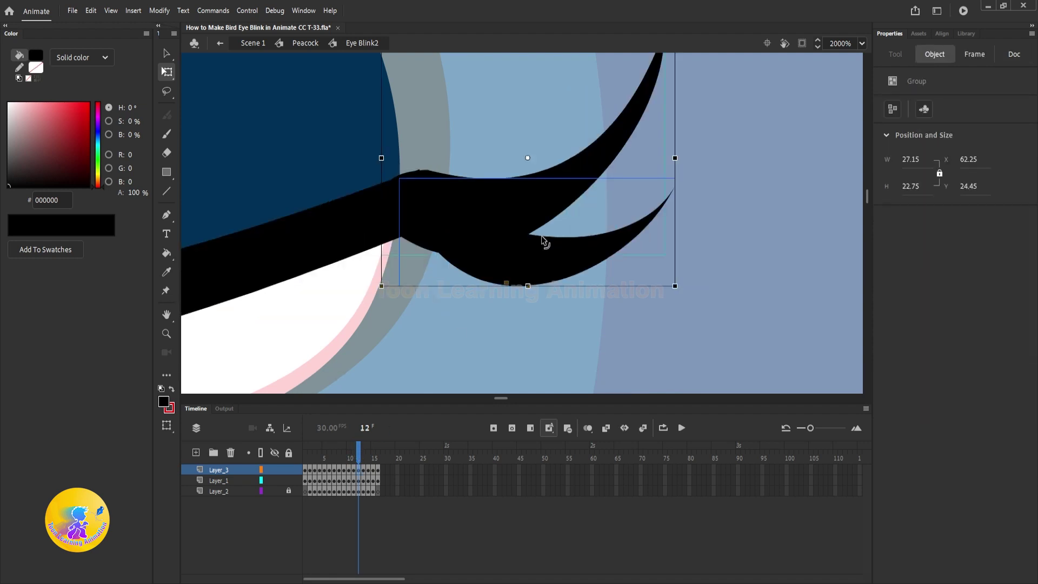
pyautogui.rightClick(542, 233)
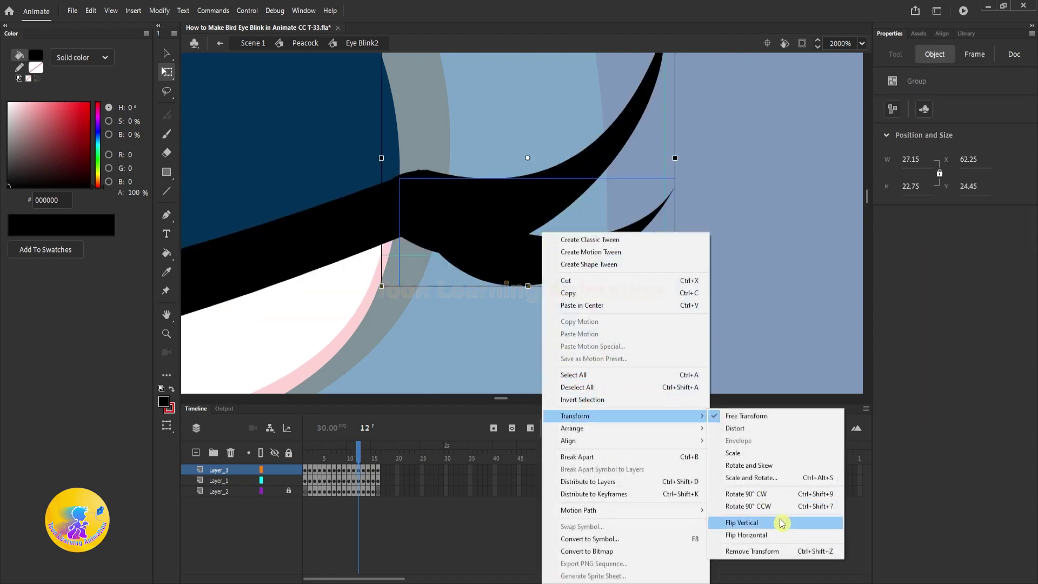
pyautogui.click(786, 521)
pyautogui.moveTo(506, 110); pyautogui.dragTo(509, 197)
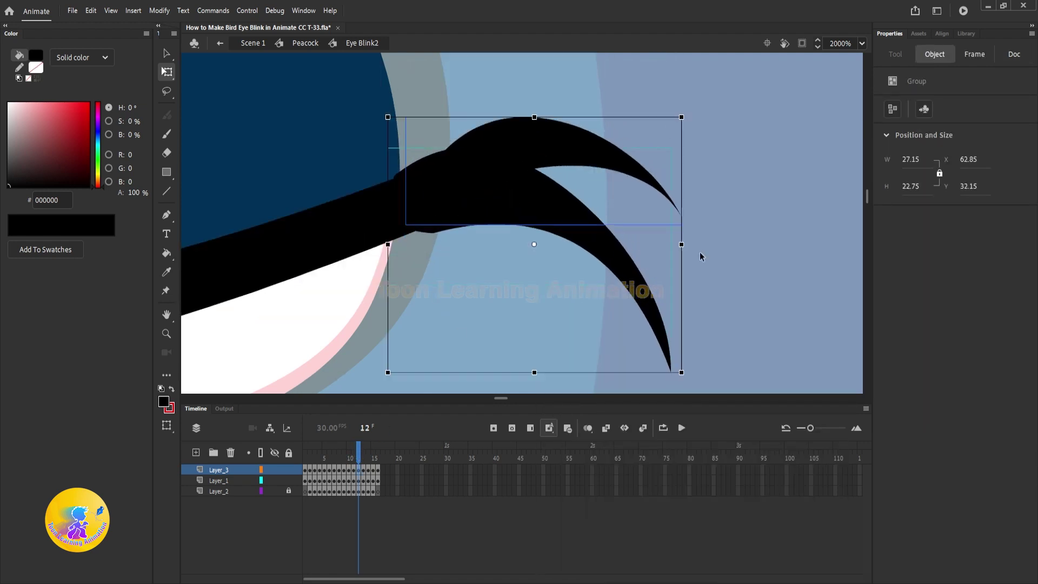
# - Flip the two outer eyelashes on frame 13 vertically and shift them down so they join the lash line
pyautogui.click(363, 525)
pyautogui.click(363, 457)
pyautogui.moveTo(582, 279); pyautogui.dragTo(508, 104)
pyautogui.moveTo(521, 109); pyautogui.dragTo(535, 182)
pyautogui.rightClick(548, 190)
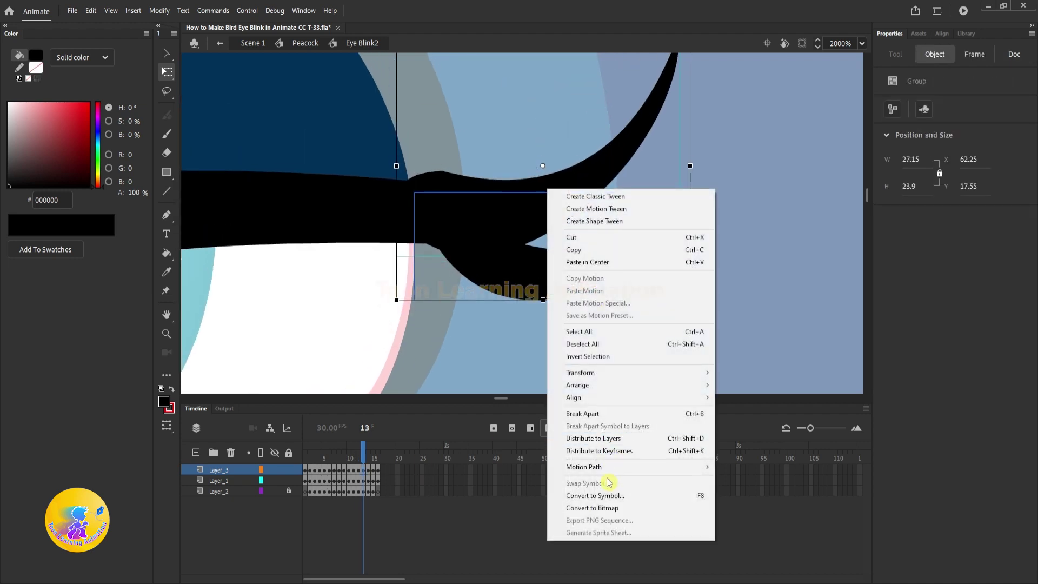
pyautogui.moveTo(585, 373)
pyautogui.click(747, 478)
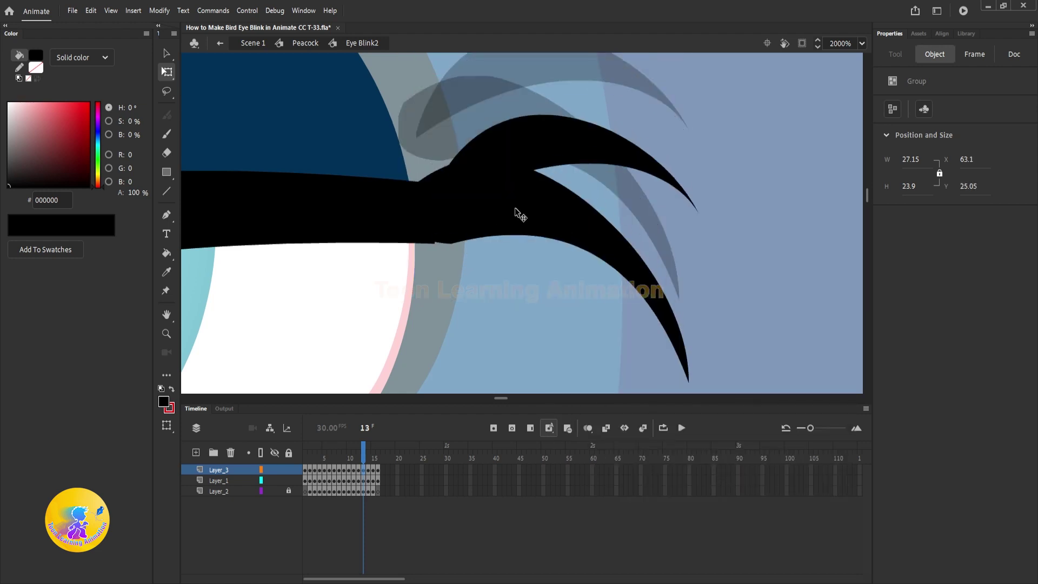
pyautogui.click(540, 145)
pyautogui.click(696, 189)
# - Flip both outer eyelashes on frame 14 vertically and reposition them at the lash line's outer end
pyautogui.click(369, 456)
pyautogui.moveTo(669, 176); pyautogui.dragTo(651, 324)
pyautogui.moveTo(650, 324); pyautogui.dragTo(463, 188)
pyautogui.rightClick(469, 200)
pyautogui.moveTo(501, 374)
pyautogui.click(698, 484)
pyautogui.click(682, 162)
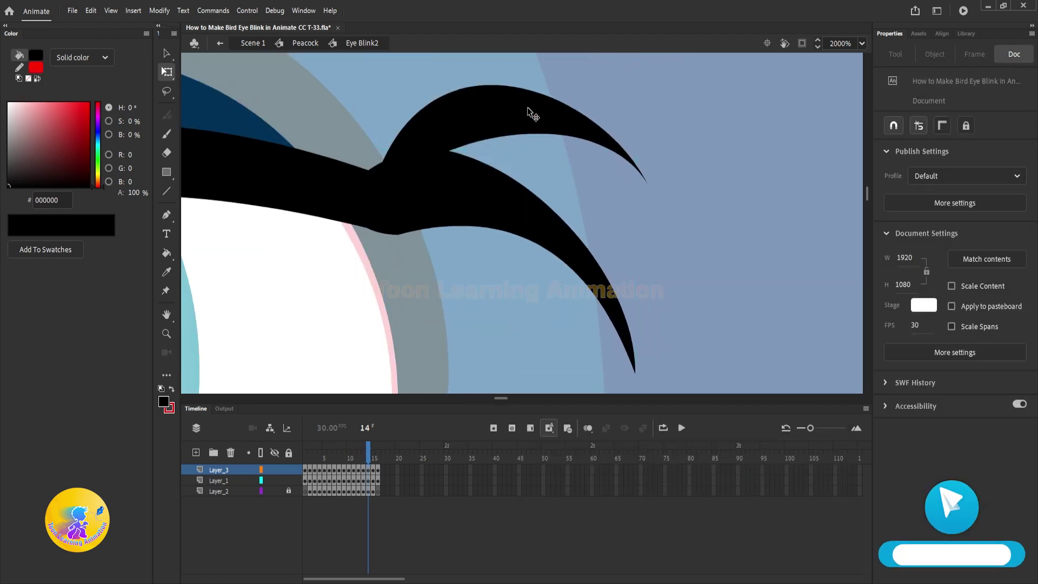
pyautogui.moveTo(530, 113); pyautogui.dragTo(535, 133)
pyautogui.click(682, 178)
# - Check the open eye on frame 16 and leave the Eye Blink2 symbol for its parent timeline
pyautogui.click(398, 459)
pyautogui.scroll(-3, 573, 257)
pyautogui.hotkey('ctrl', 'a')
pyautogui.click(693, 235)
pyautogui.press('v')
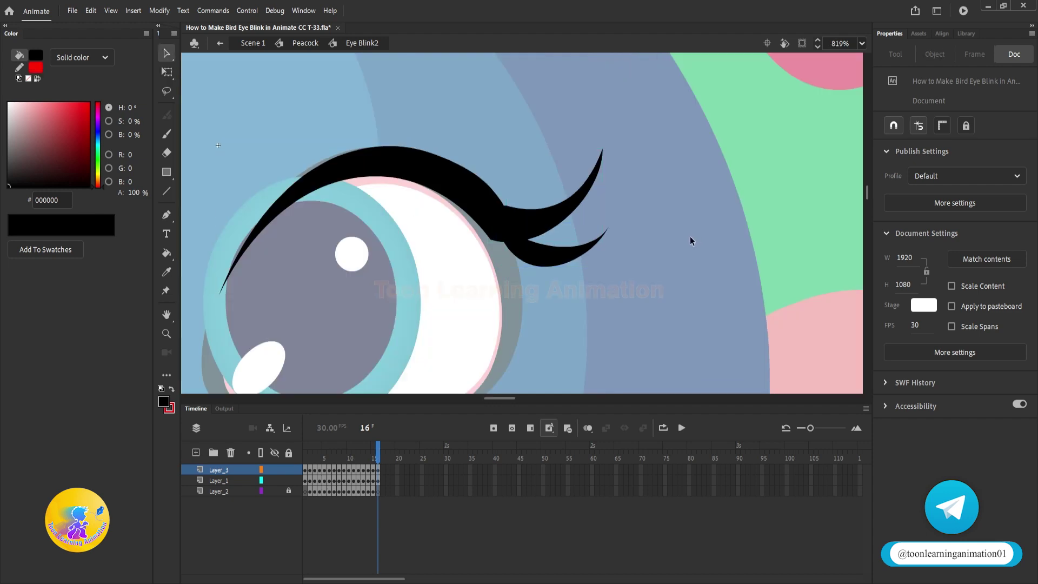
pyautogui.moveTo(659, 252); pyautogui.dragTo(746, 236)
pyautogui.doubleClick(741, 242)
# - Play the eye blink several times from frame 1 in the parent timeline to review the motion
pyautogui.moveTo(380, 453); pyautogui.dragTo(139, 406)
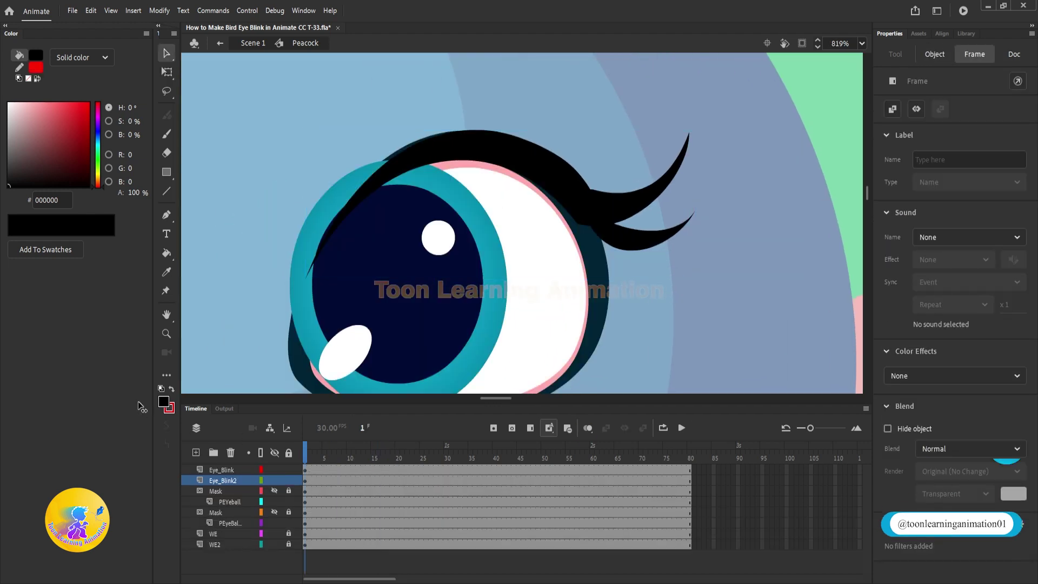
pyautogui.press('Return')
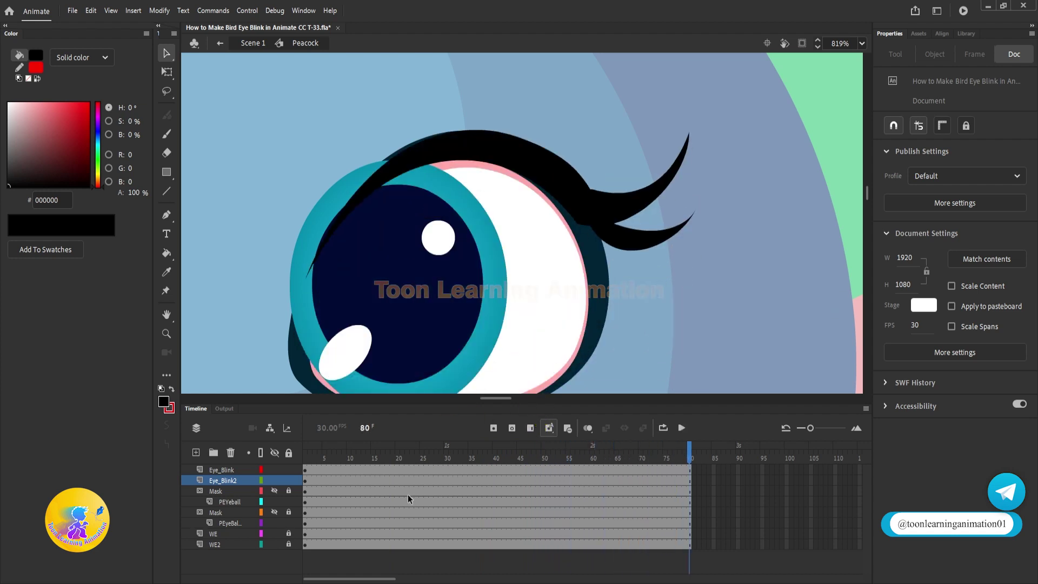
pyautogui.press('Return')
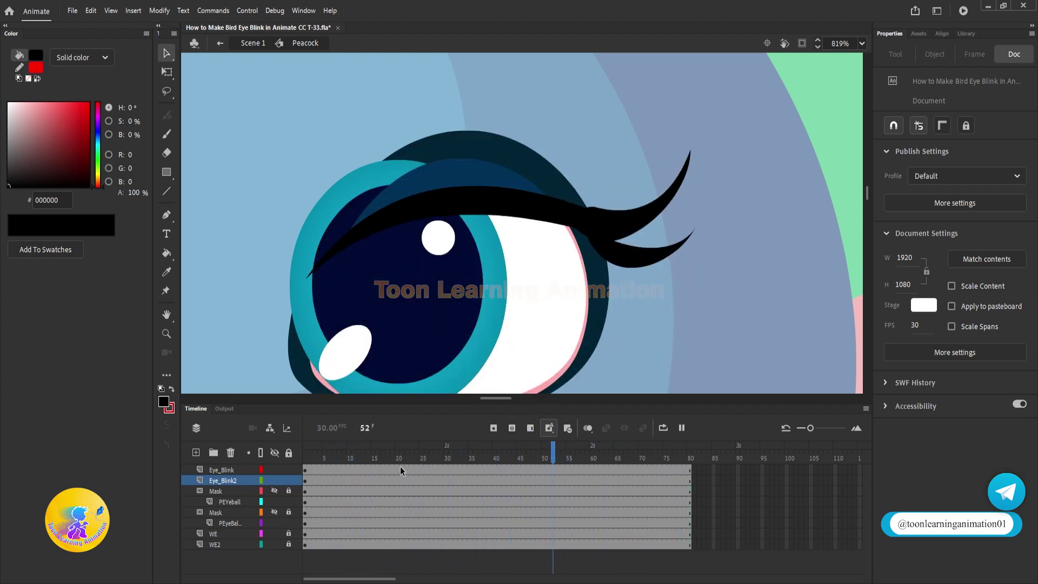
pyautogui.moveTo(428, 457); pyautogui.dragTo(216, 443)
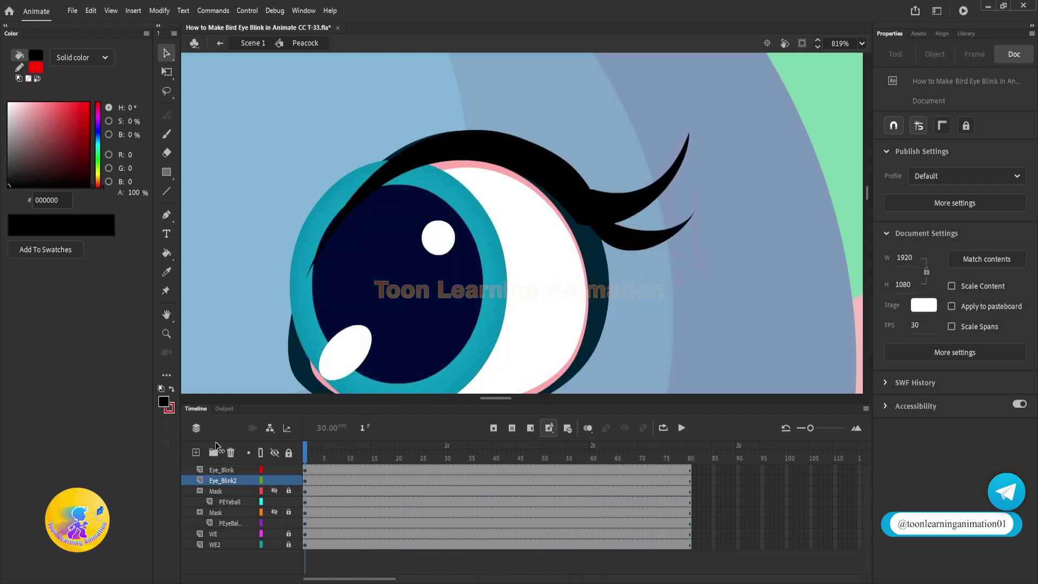
pyautogui.click(544, 167)
pyautogui.click(914, 343)
pyautogui.press('Return')
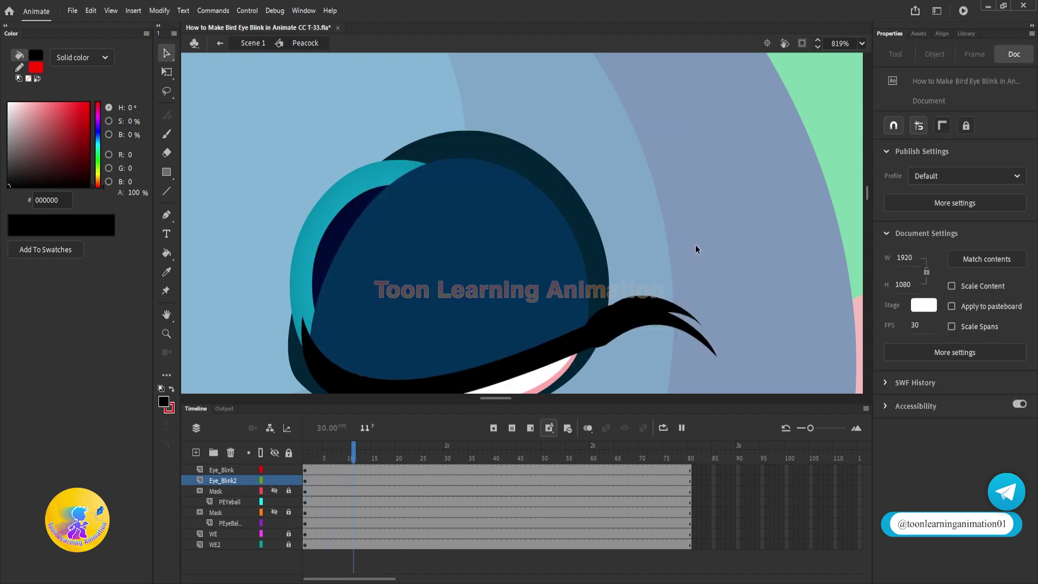
pyautogui.moveTo(455, 444); pyautogui.dragTo(140, 476)
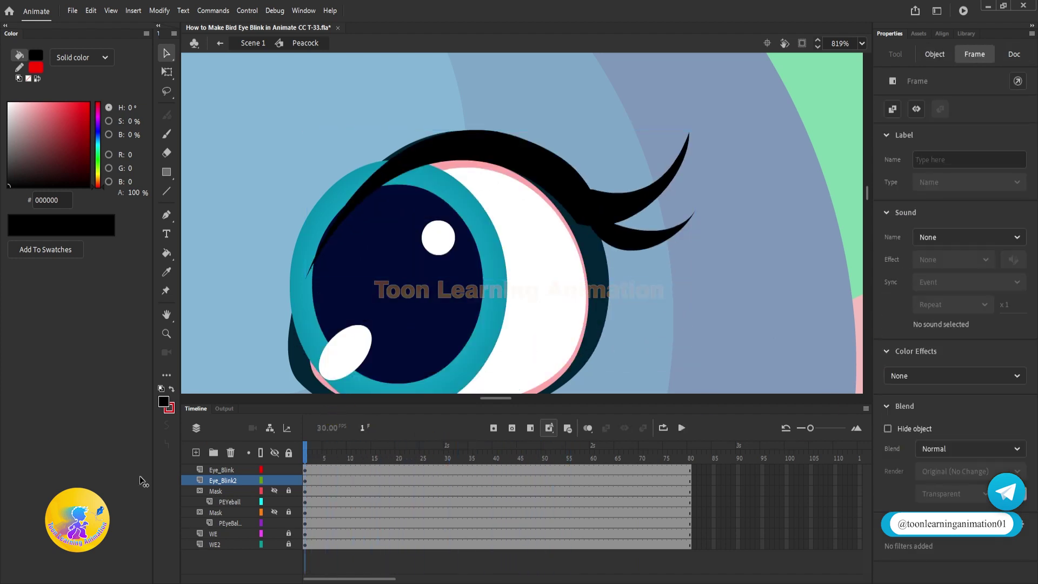
pyautogui.click(693, 242)
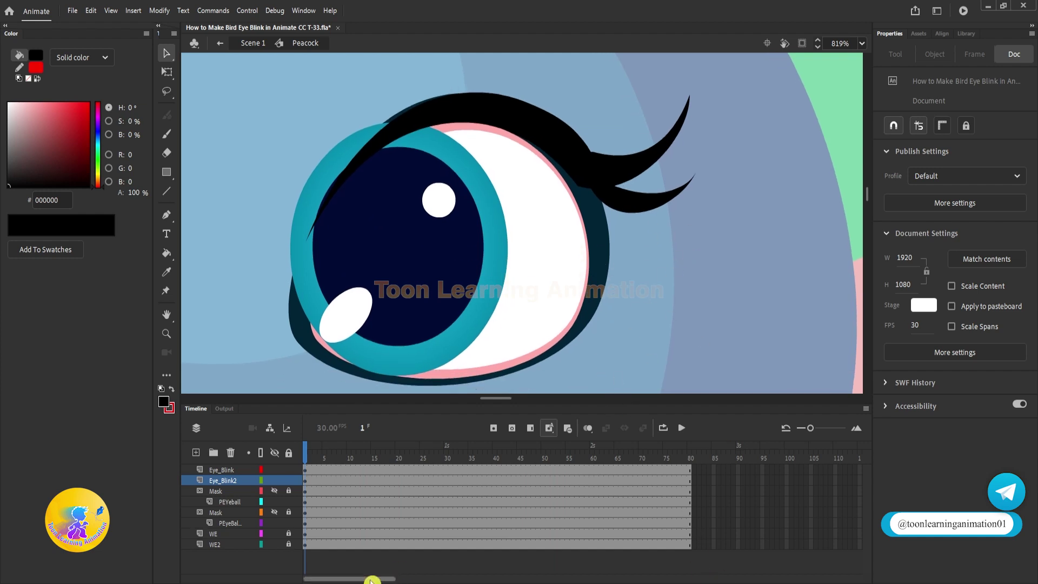
# - Go up to the Peacock timeline and play it from frame 1 to review the blink with the body motion
pyautogui.click(620, 578)
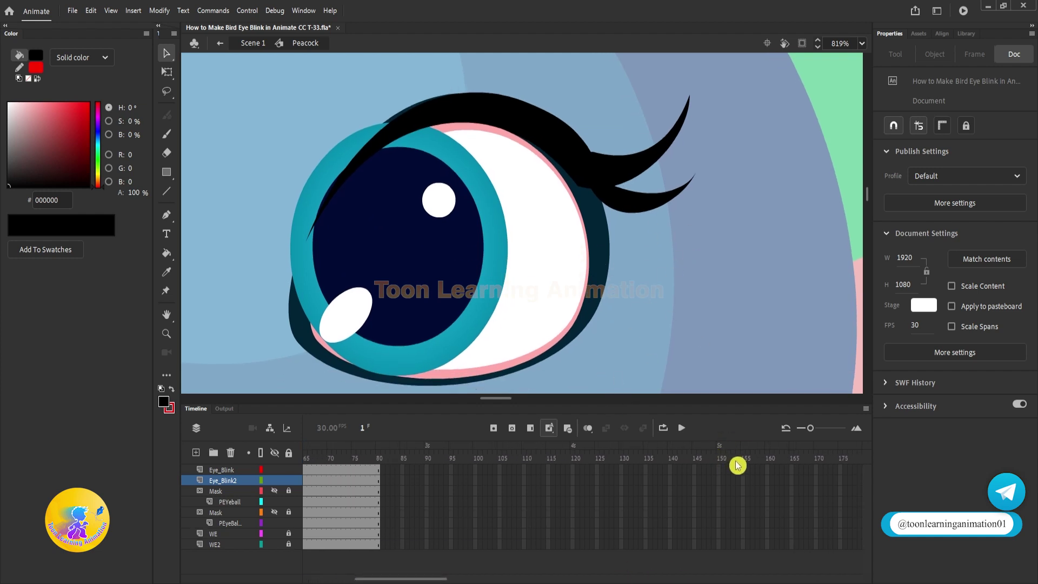
pyautogui.doubleClick(746, 264)
pyautogui.click(598, 246)
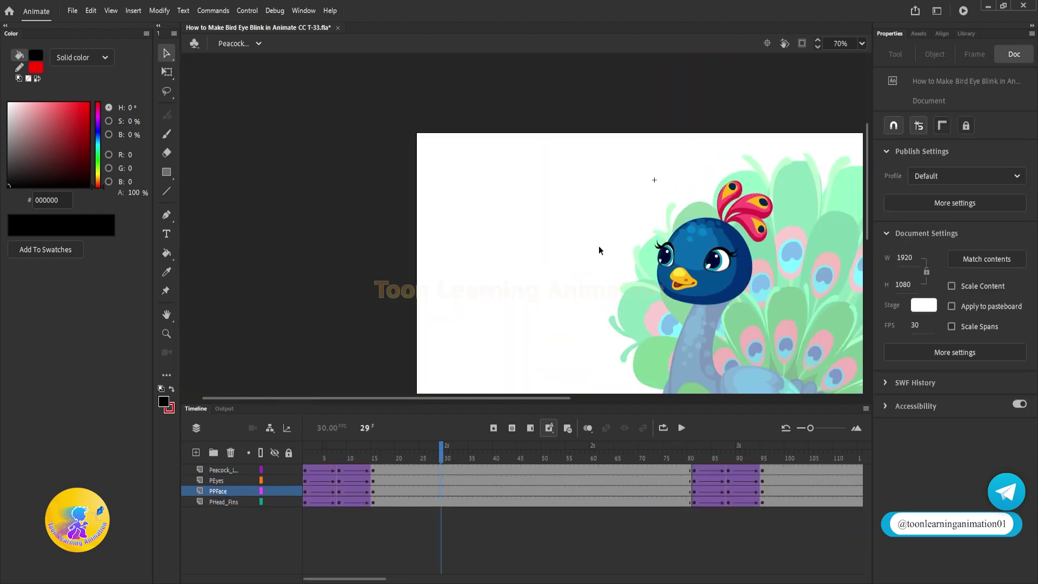
pyautogui.doubleClick(578, 239)
pyautogui.moveTo(323, 453); pyautogui.dragTo(298, 454)
pyautogui.click(465, 338)
pyautogui.press('Return')
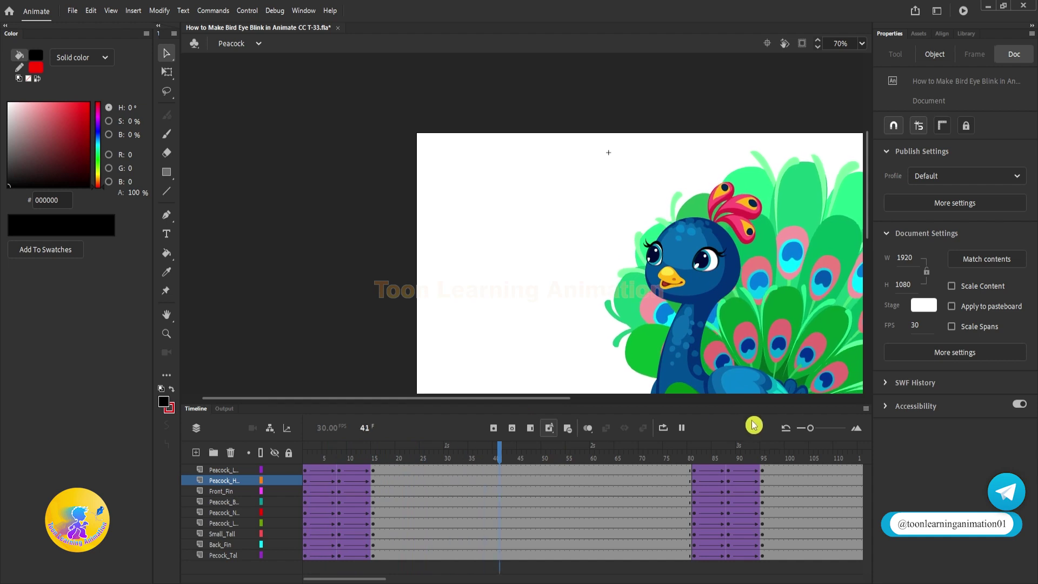
pyautogui.press('Return')
pyautogui.moveTo(330, 453); pyautogui.dragTo(181, 441)
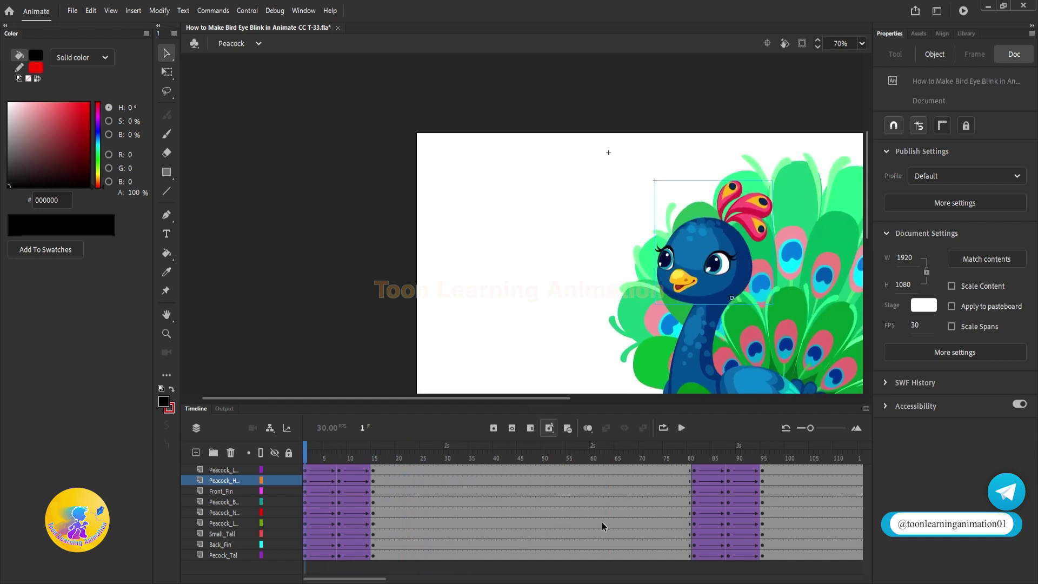
# - Scrub the Peacock timeline from frame 1 to 15, inspect frame 80 and return to the first frame
pyautogui.moveTo(306, 454); pyautogui.dragTo(373, 400)
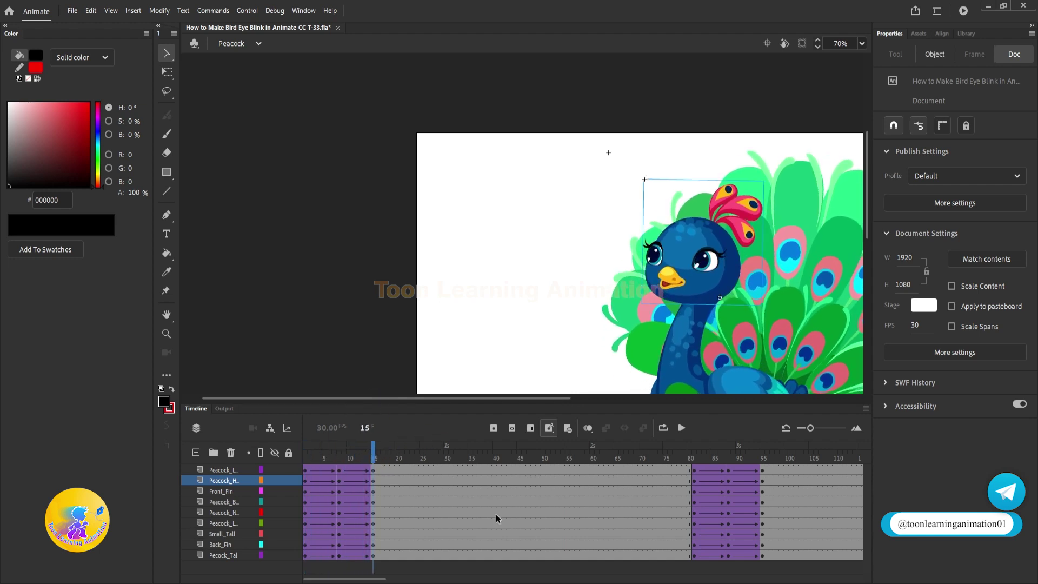
pyautogui.click(690, 463)
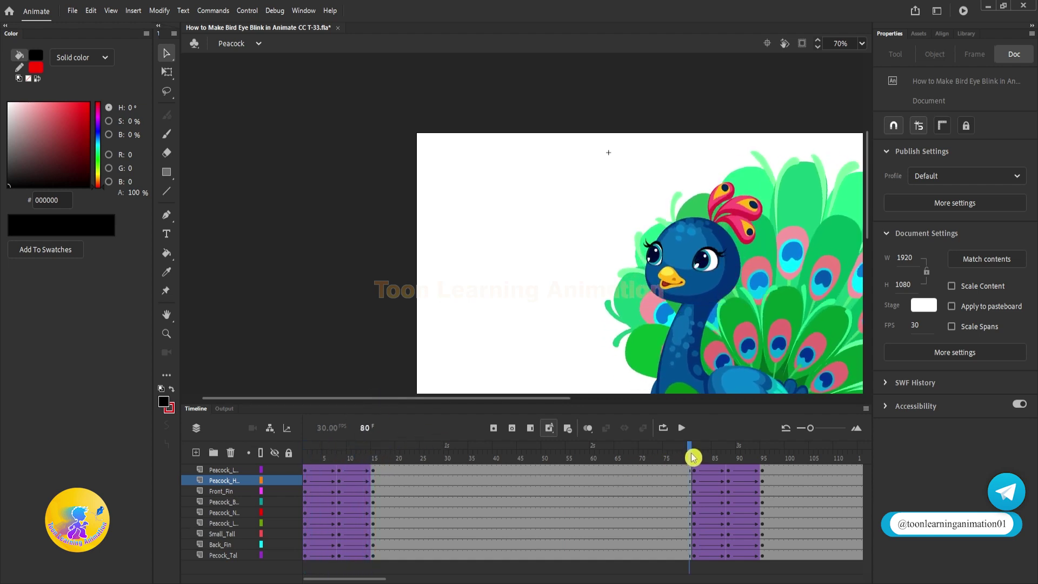
pyautogui.moveTo(692, 457); pyautogui.dragTo(305, 469)
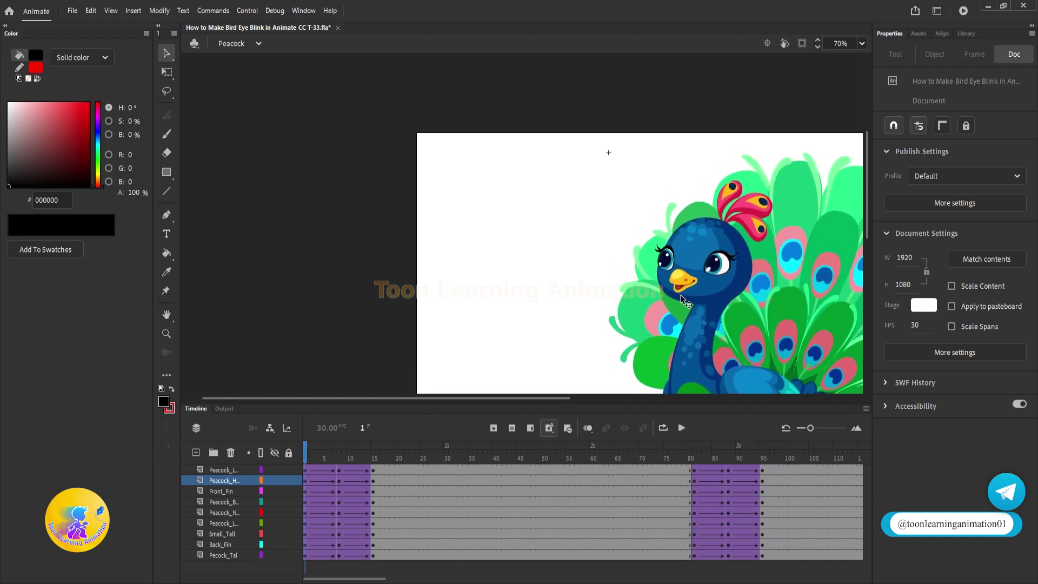
# - Open the Peacock Head symbol and inspect the eyes through frames 15, 80, 95 and 100
pyautogui.doubleClick(719, 265)
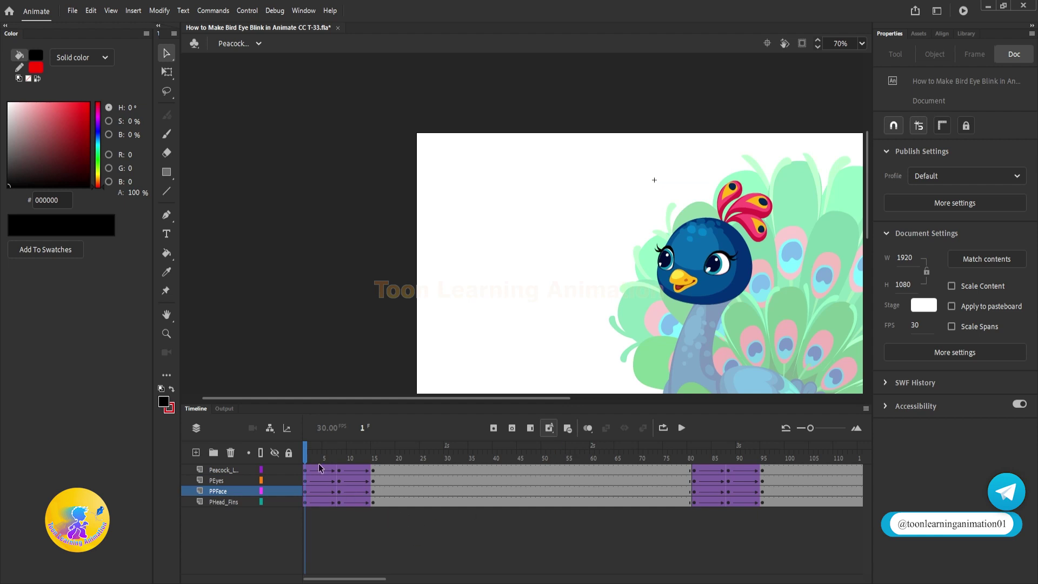
pyautogui.moveTo(306, 454); pyautogui.dragTo(374, 462)
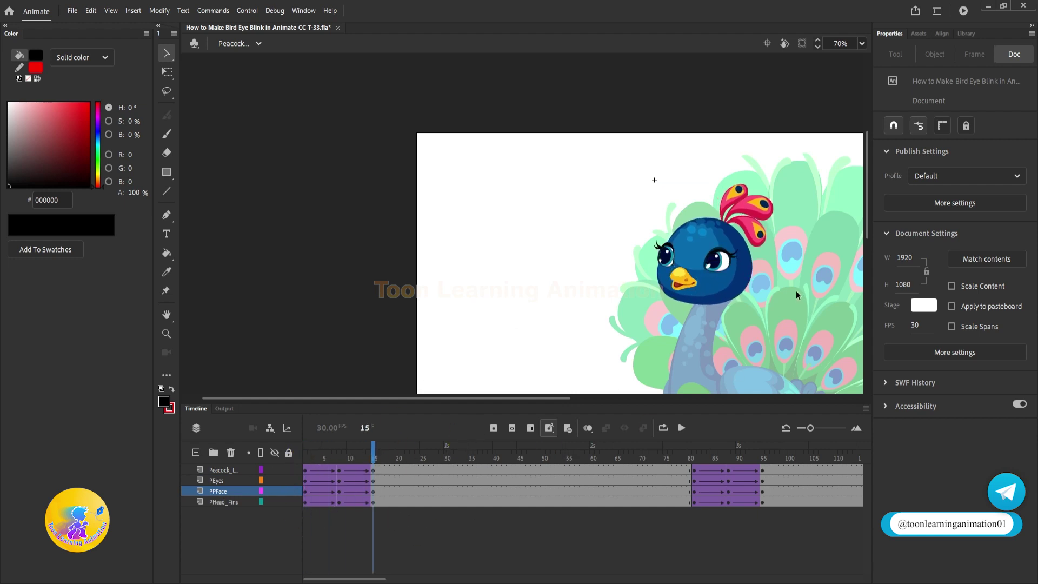
pyautogui.click(692, 459)
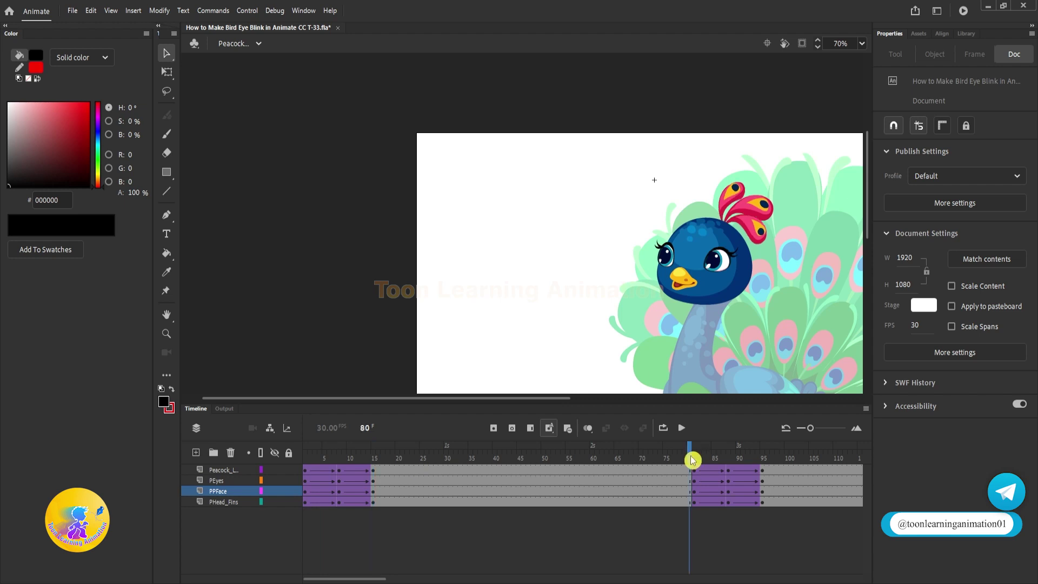
pyautogui.moveTo(692, 455); pyautogui.dragTo(764, 472)
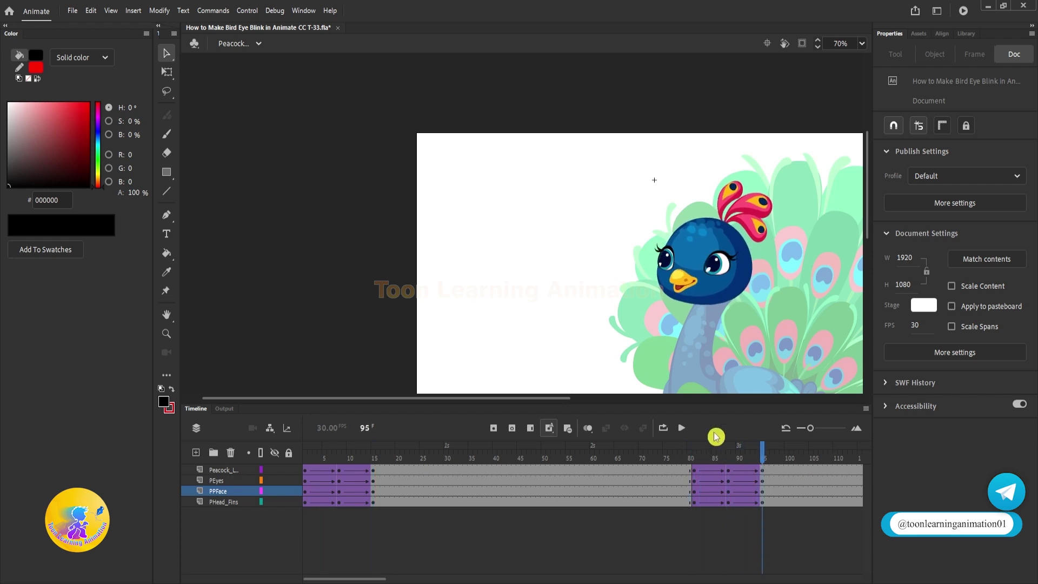
pyautogui.click(792, 459)
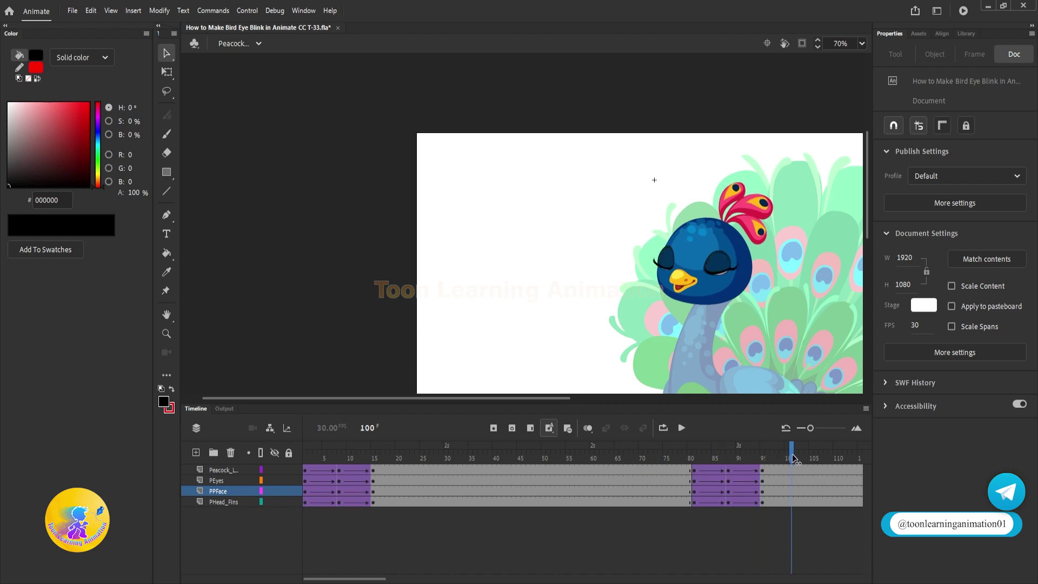
pyautogui.moveTo(792, 458); pyautogui.dragTo(264, 440)
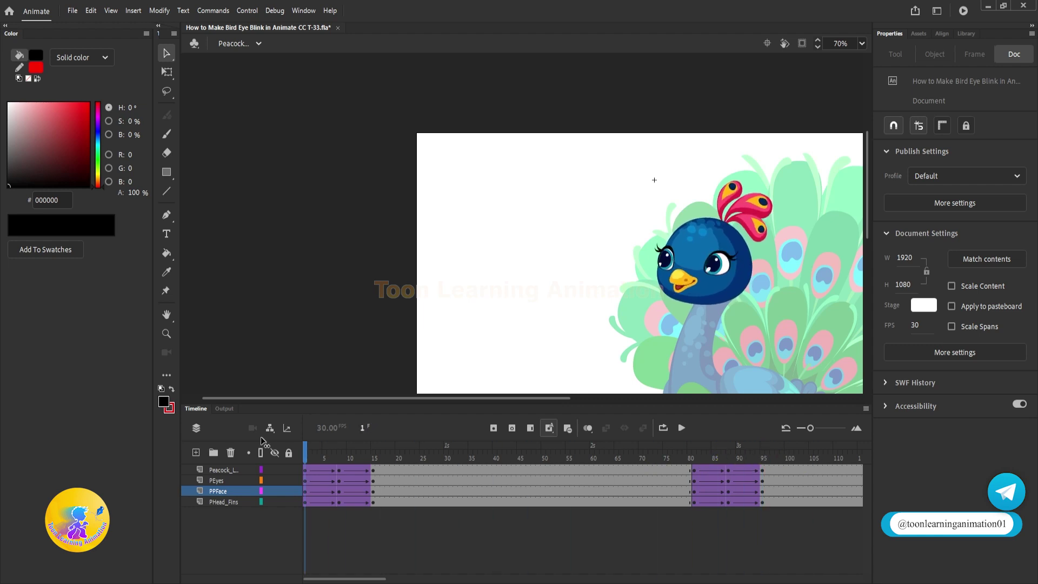
# - Open the PEyes symbol and extend the frames of all its layers to frame 160
pyautogui.doubleClick(723, 265)
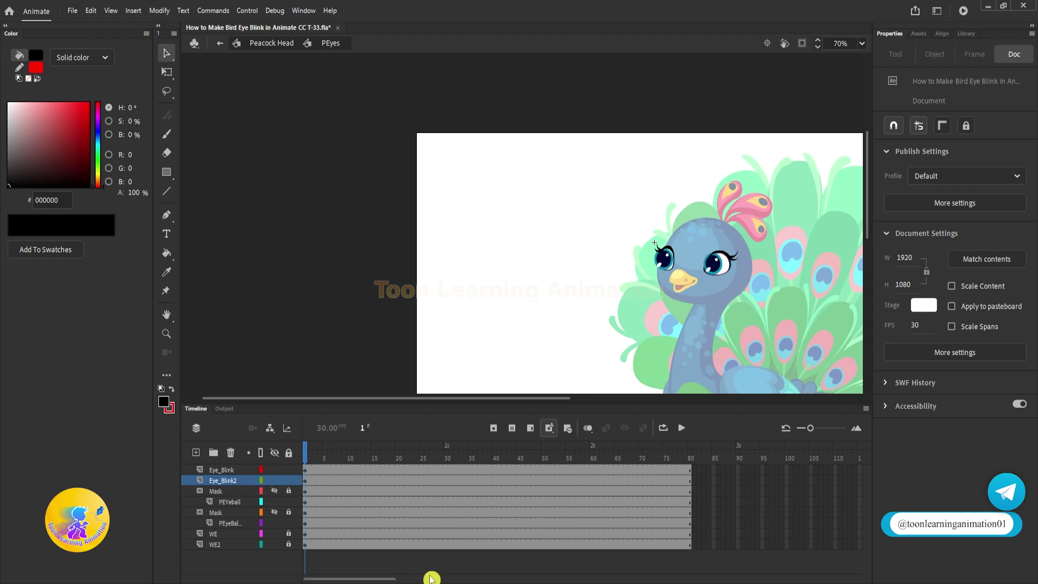
pyautogui.click(305, 457)
pyautogui.moveTo(306, 457); pyautogui.dragTo(695, 504)
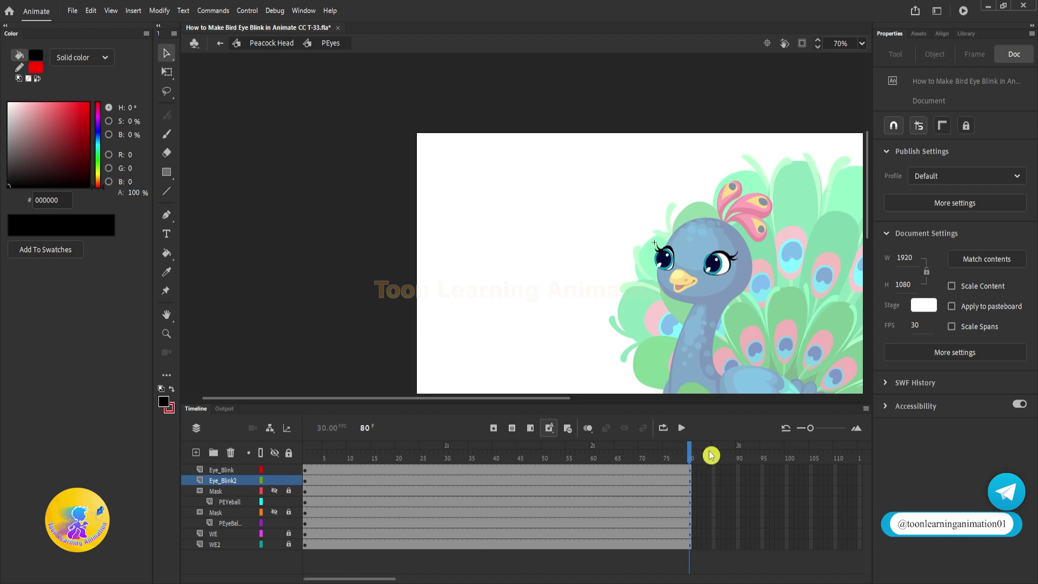
pyautogui.moveTo(687, 454); pyautogui.dragTo(926, 442)
pyautogui.moveTo(403, 578); pyautogui.dragTo(440, 578)
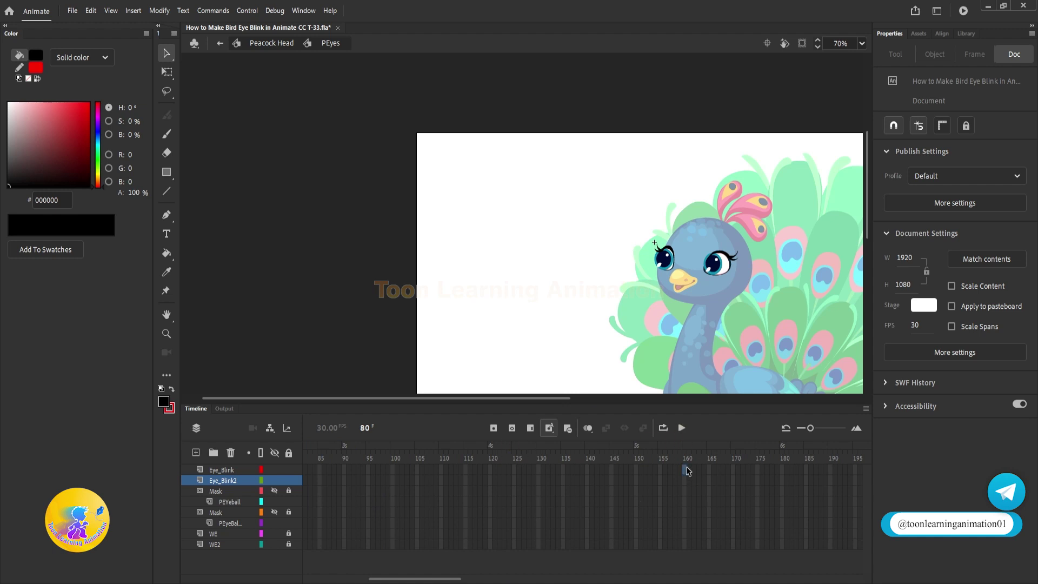
pyautogui.moveTo(686, 467); pyautogui.dragTo(685, 574)
pyautogui.press('F5')
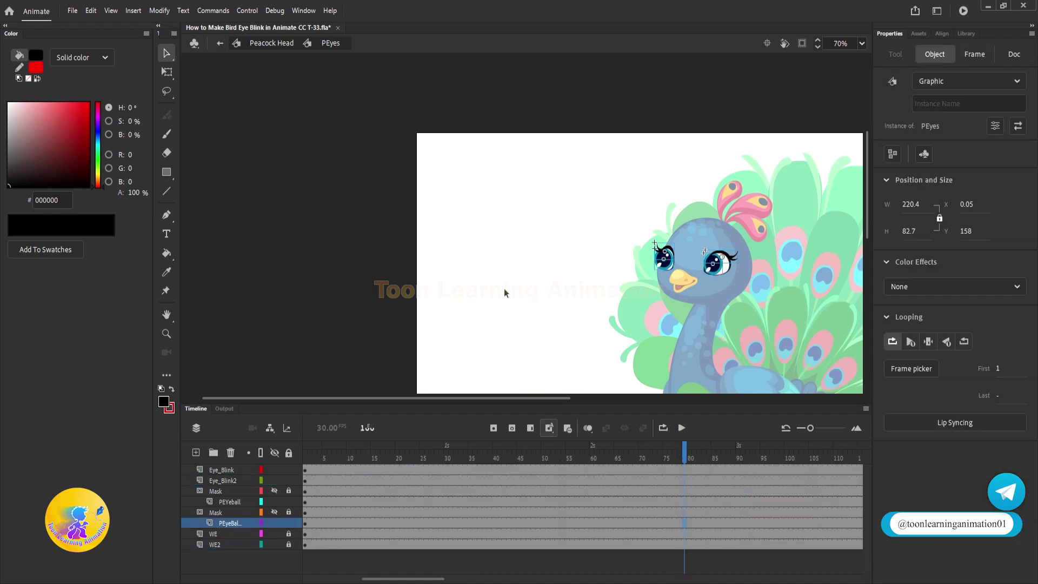
# - Go back up through Peacock Head to Peacock and check where each timeline's frames end
pyautogui.doubleClick(504, 289)
pyautogui.click(497, 259)
pyautogui.moveTo(332, 579); pyautogui.dragTo(458, 571)
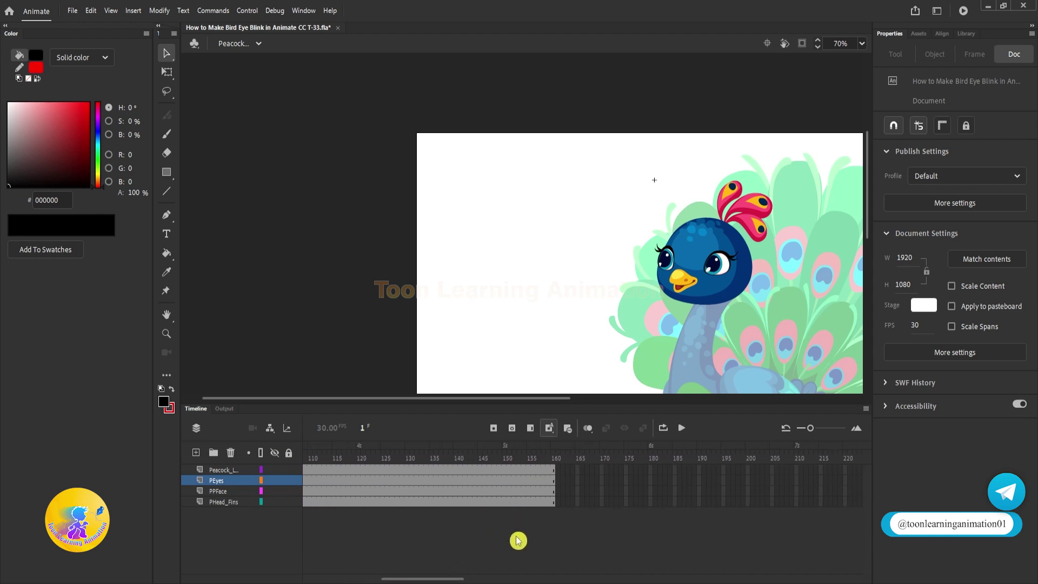
pyautogui.doubleClick(545, 282)
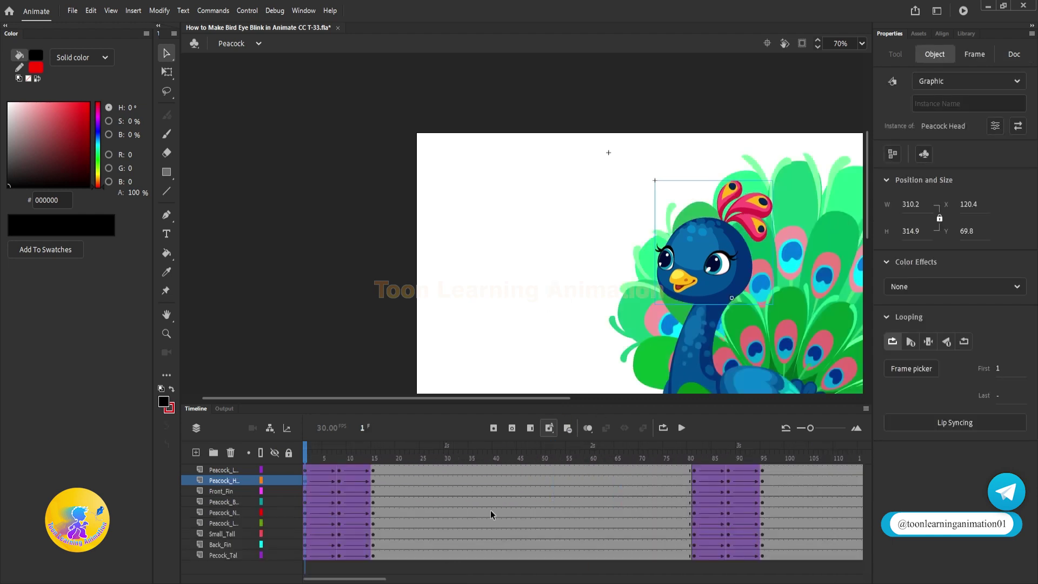
pyautogui.moveTo(321, 580); pyautogui.dragTo(396, 578)
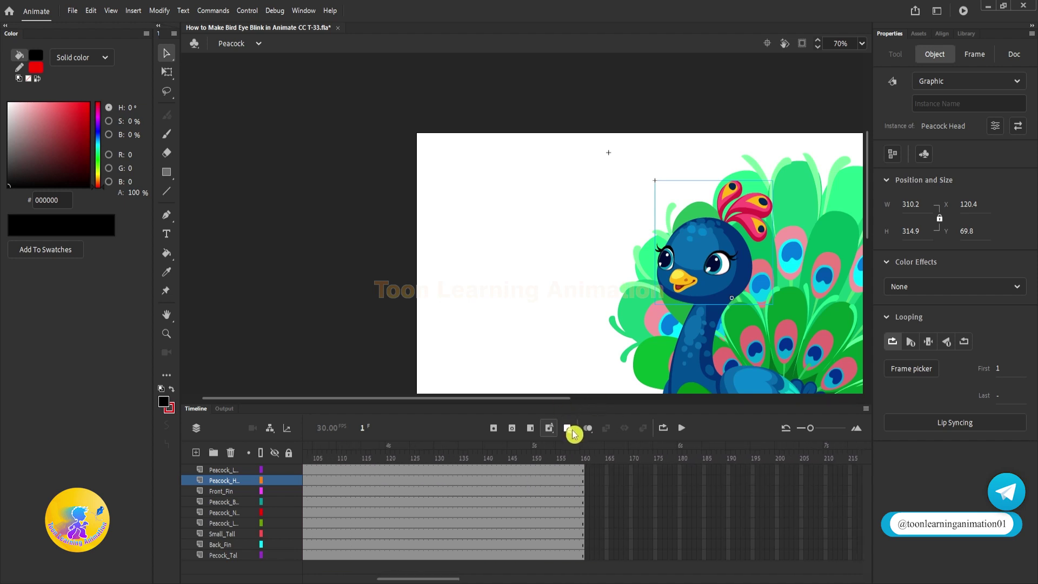
# - Open the PEyes symbol inside Peacock Head and add keyframes for both eye blinks at frame 81 on Eye_Blink and Eye_Blink2
pyautogui.doubleClick(722, 266)
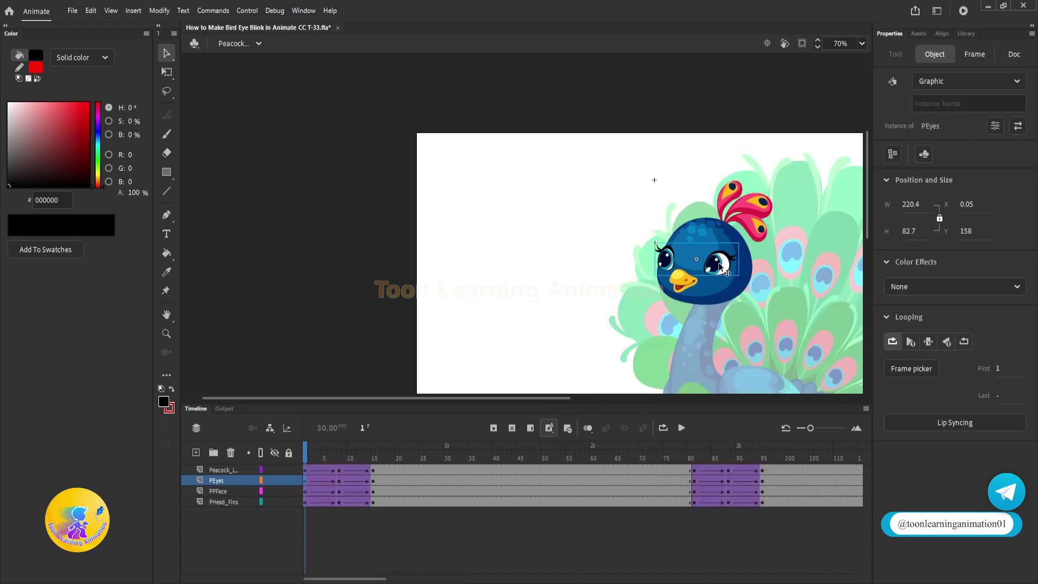
pyautogui.doubleClick(718, 266)
pyautogui.moveTo(328, 576)
pyautogui.mouseDown()
pyautogui.moveTo(424, 579)
pyautogui.moveTo(330, 579)
pyautogui.mouseUp()
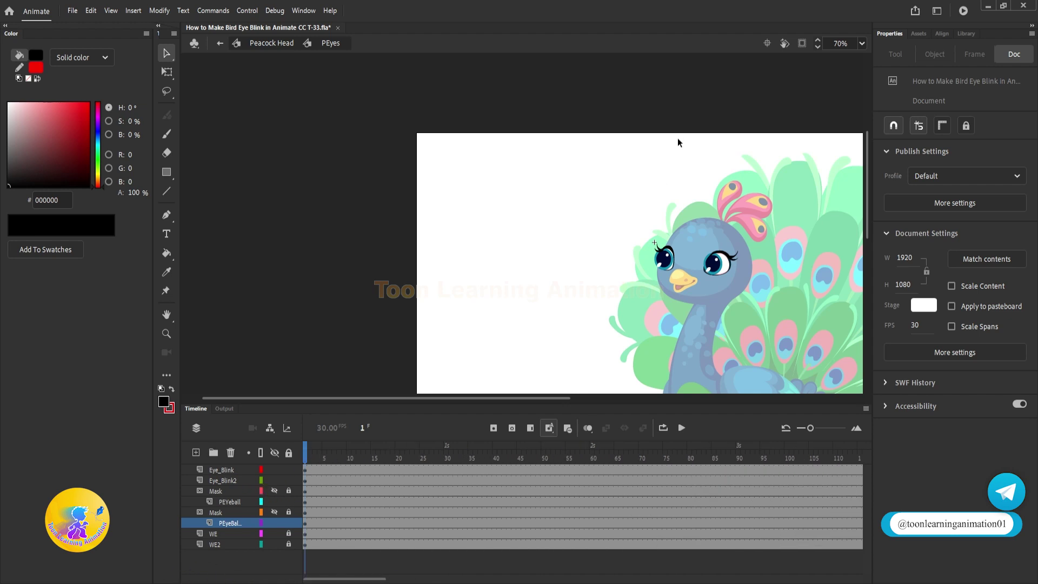
pyautogui.click(694, 451)
pyautogui.scroll(4, 669, 245)
pyautogui.click(669, 246)
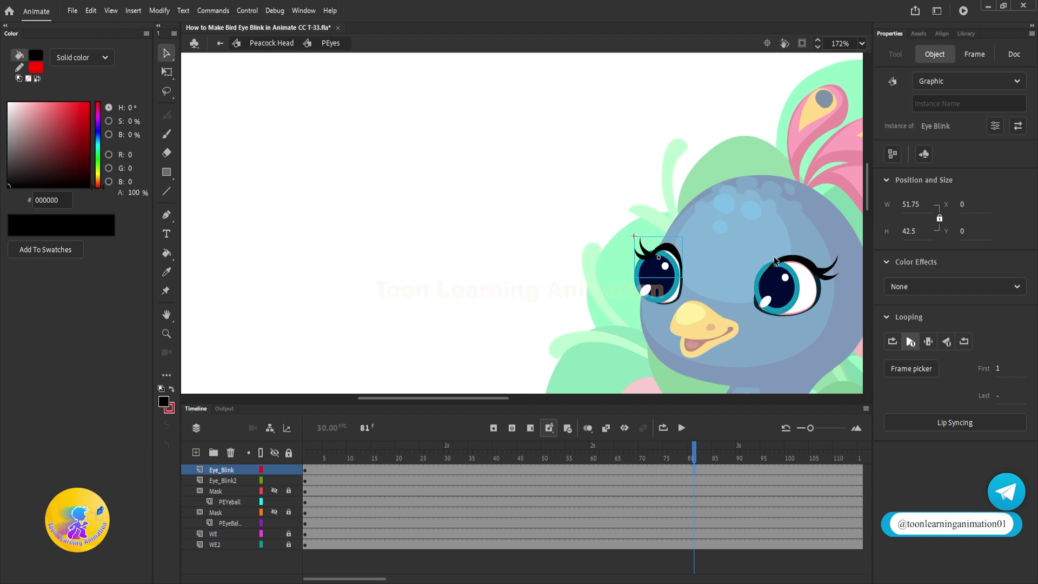
pyautogui.keyDown('shift'); pyautogui.click(796, 265); pyautogui.keyUp('shift')
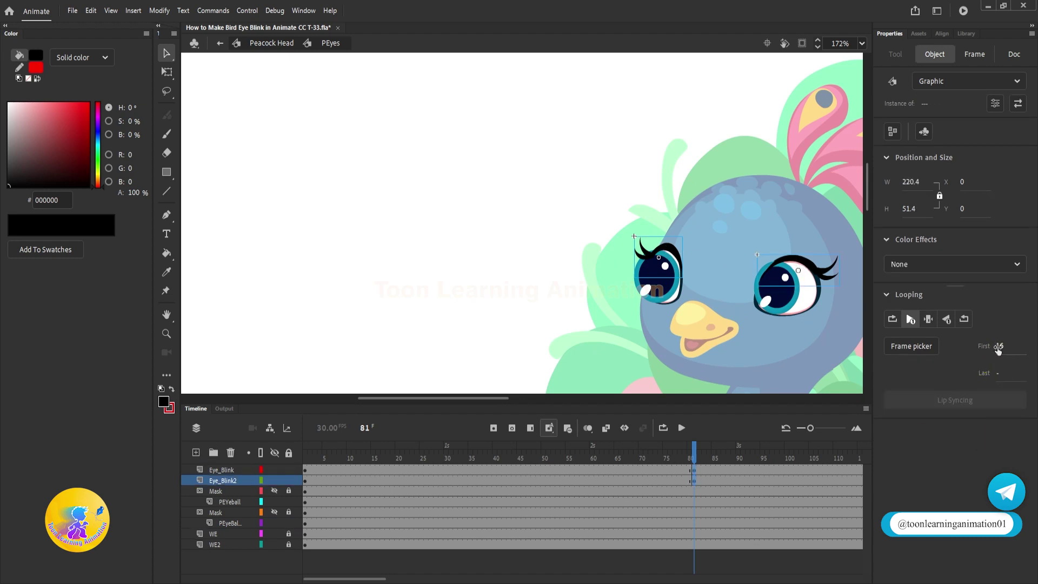
# - Play the PEyes timeline from frame 81 and again from the first frame to check the second blink
pyautogui.click(694, 468)
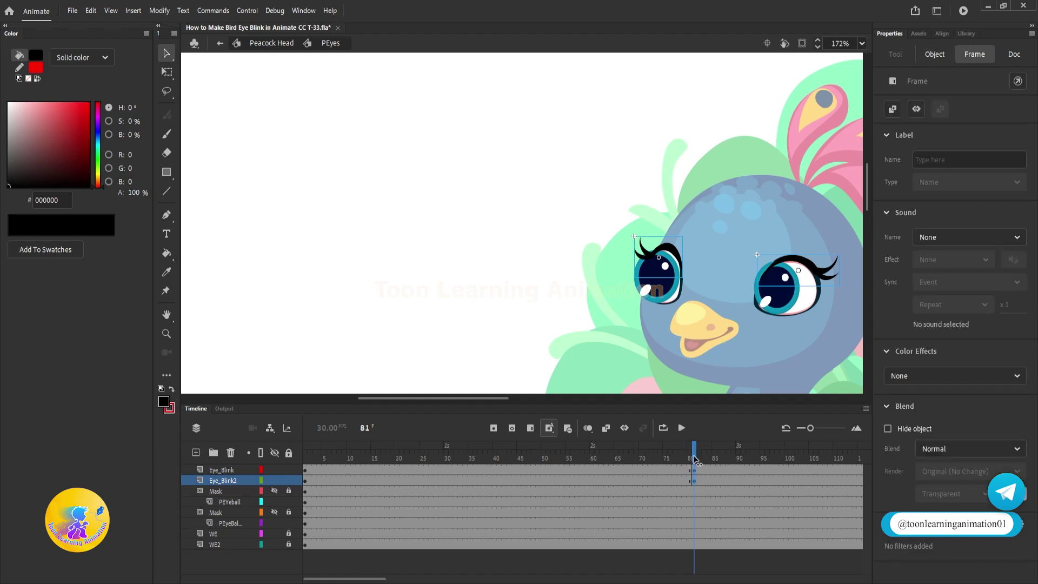
pyautogui.press('Return')
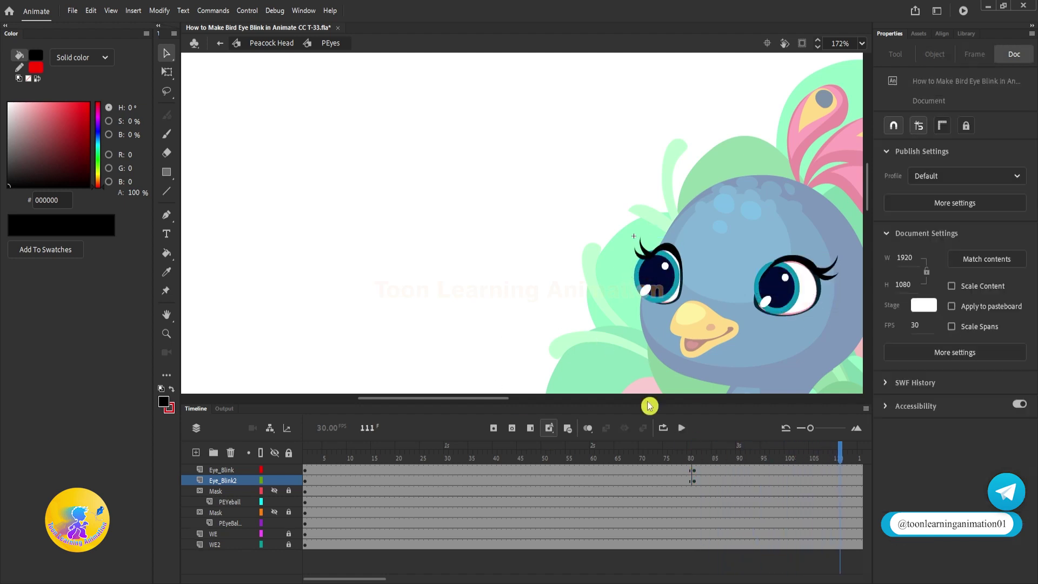
pyautogui.moveTo(697, 463); pyautogui.dragTo(258, 461)
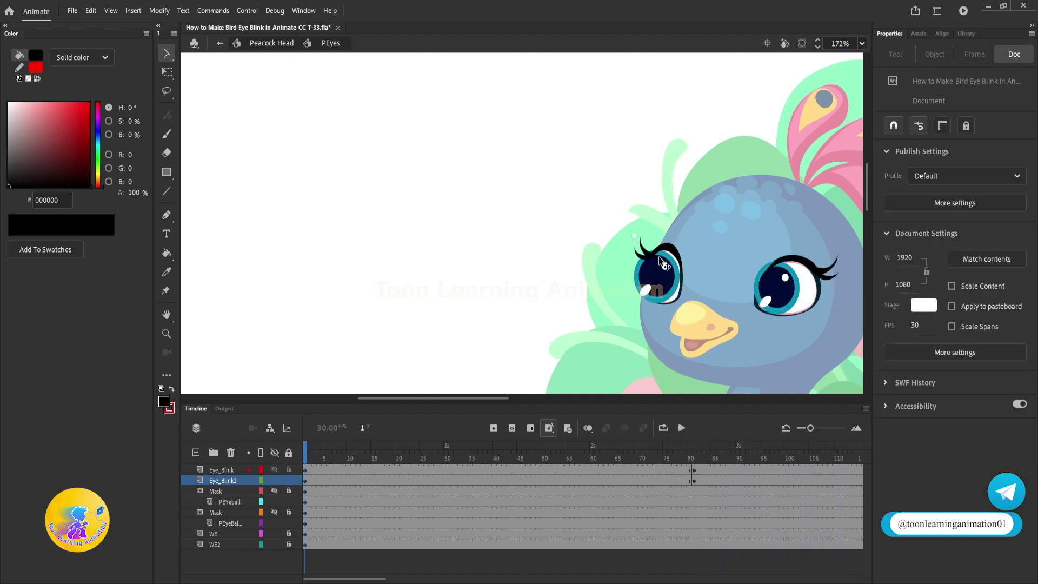
pyautogui.press('Return')
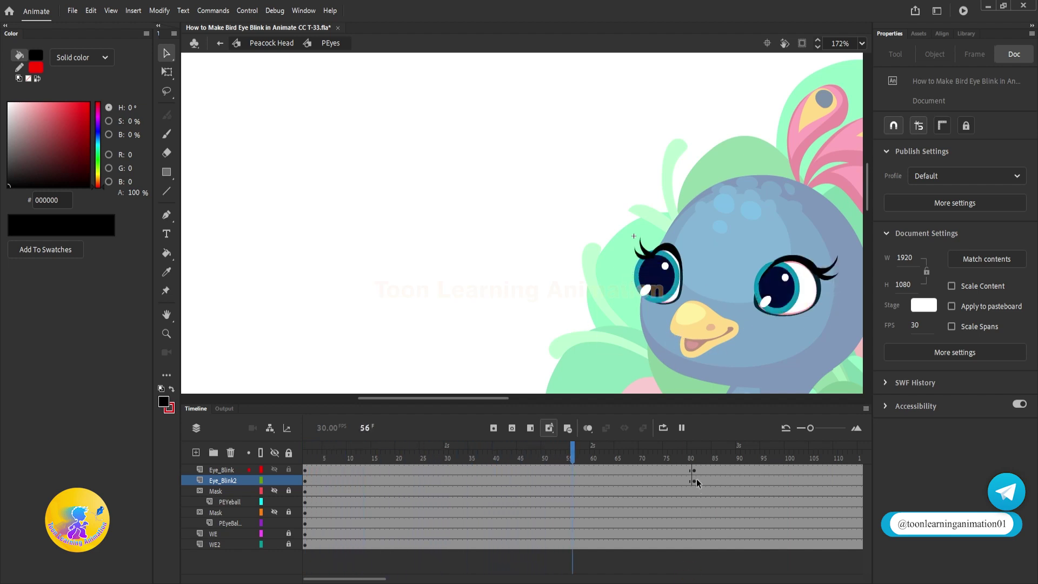
pyautogui.click(697, 457)
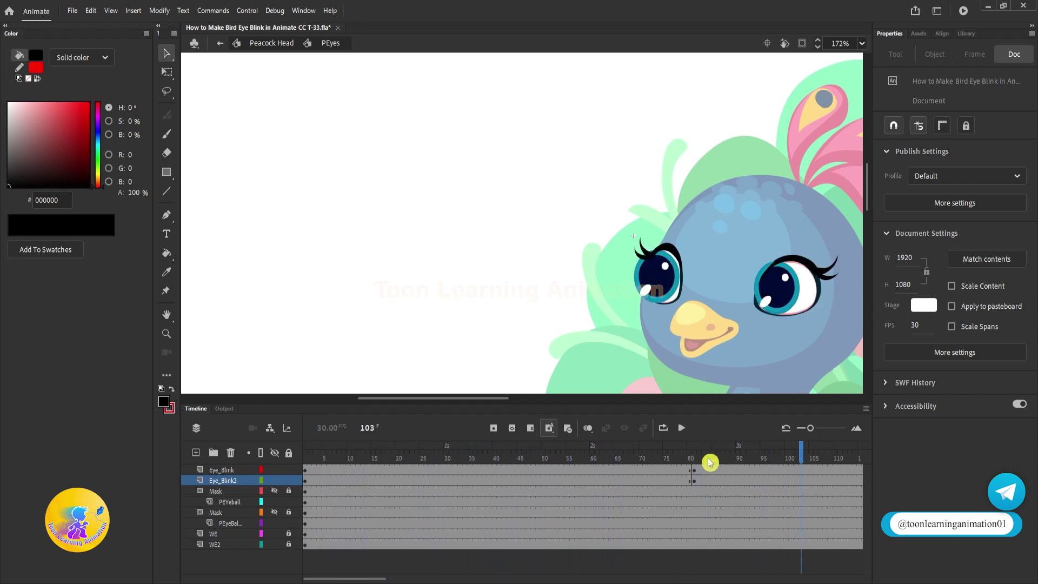
# - Return to the Peacock Head timeline and play it from frame 1 past frame 81 to review the blinks
pyautogui.doubleClick(461, 315)
pyautogui.click(461, 316)
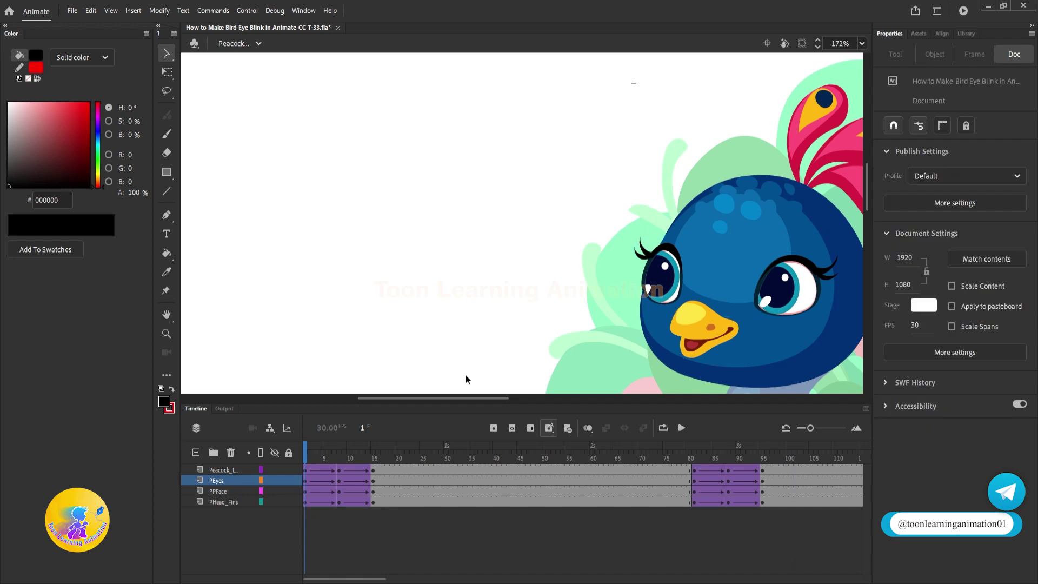
pyautogui.click(219, 505)
pyautogui.keyDown('shift'); pyautogui.click(227, 472); pyautogui.keyUp('shift')
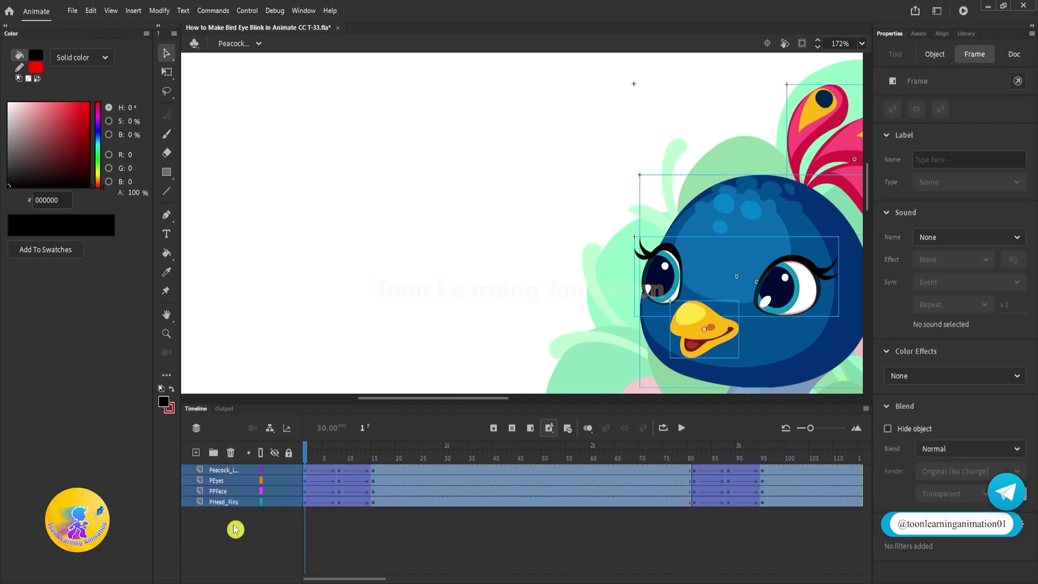
pyautogui.click(238, 535)
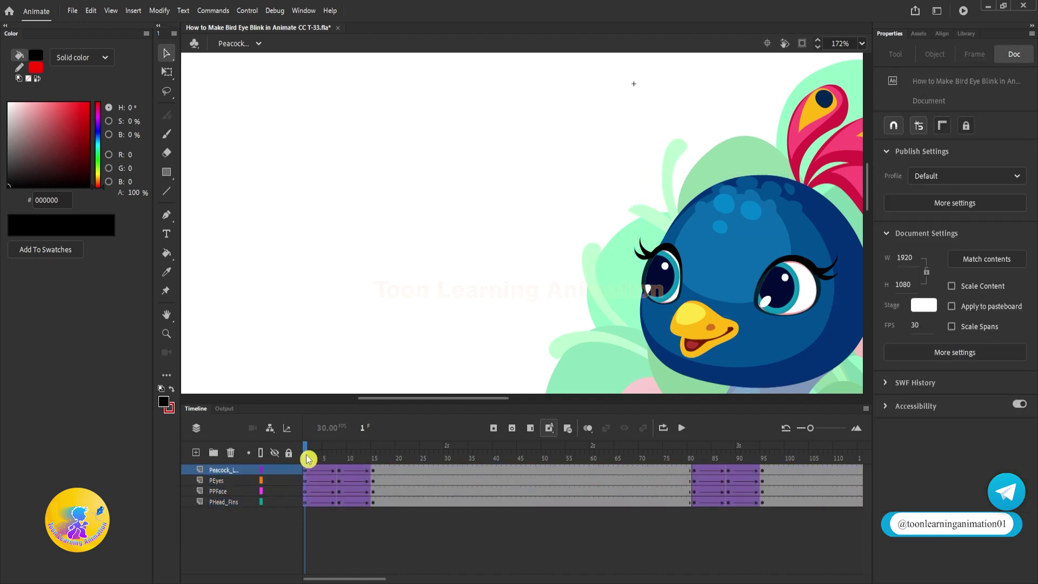
pyautogui.press('Return')
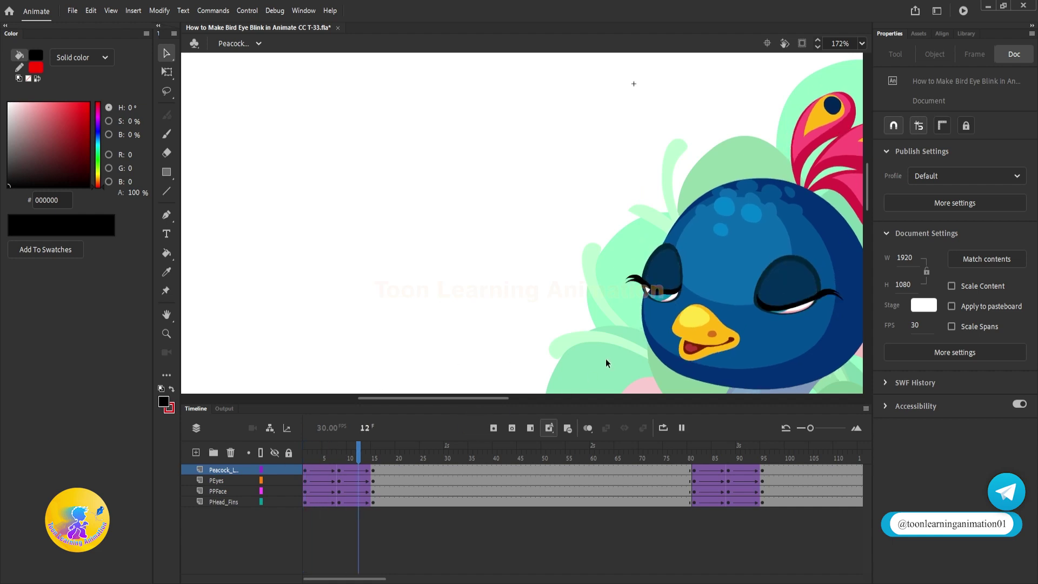
pyautogui.press('Return')
pyautogui.moveTo(360, 455); pyautogui.dragTo(304, 454)
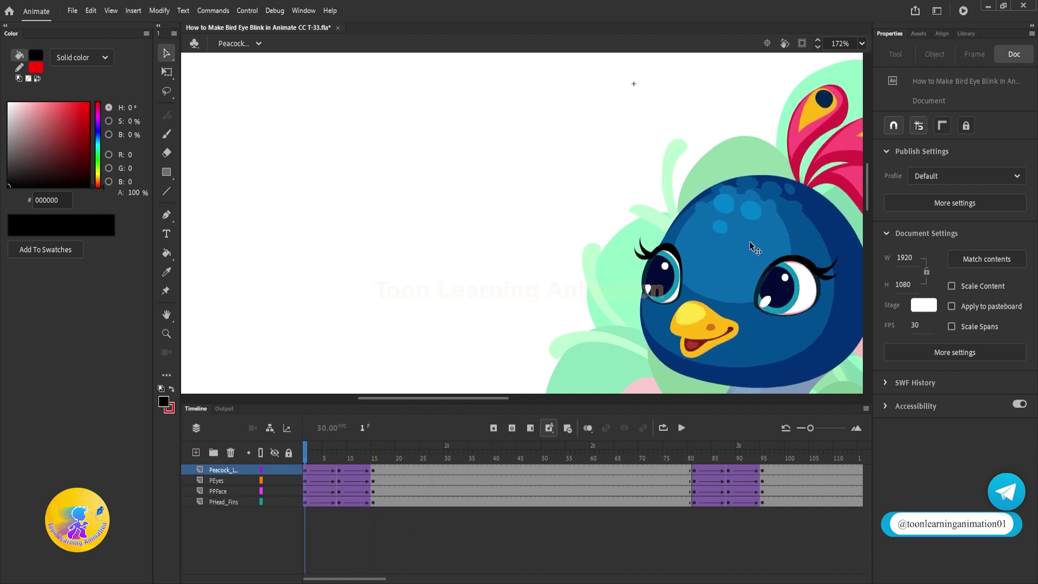
pyautogui.press('Return')
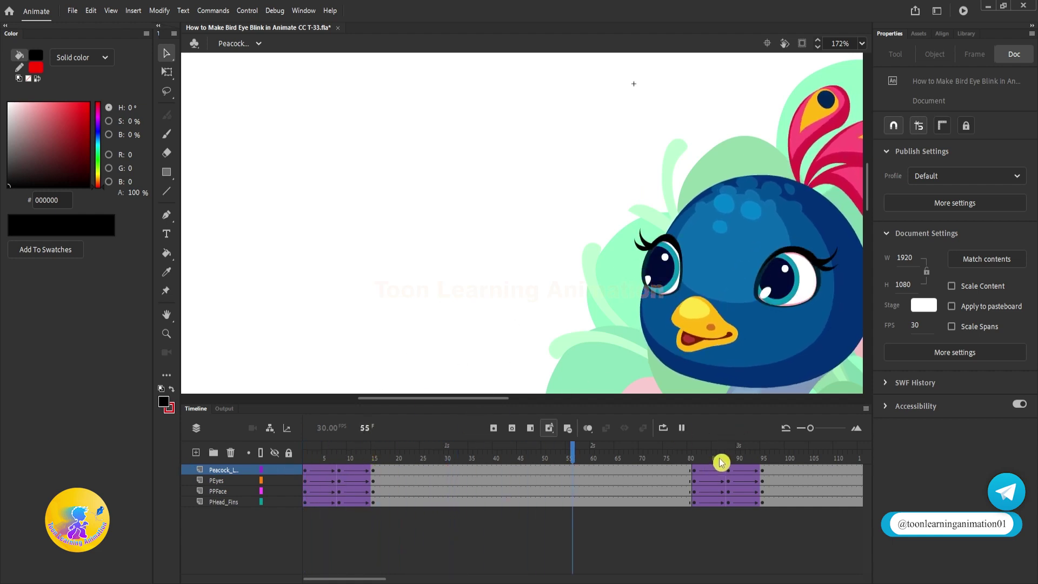
pyautogui.press('Return')
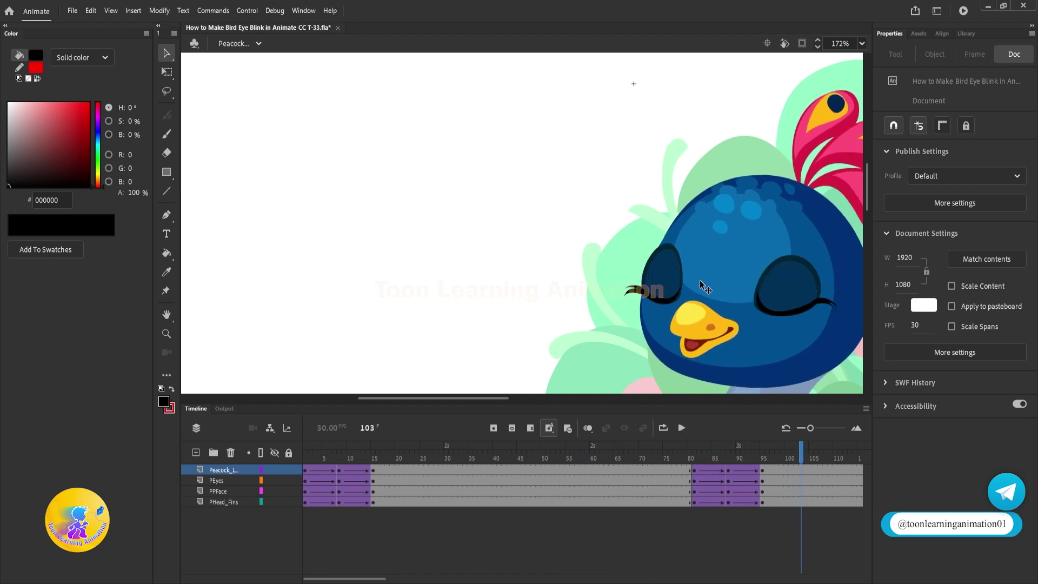
# - Inspect the PEyes instance at frame 81, scrub through its inner timeline and return to Peacock Head
pyautogui.click(693, 457)
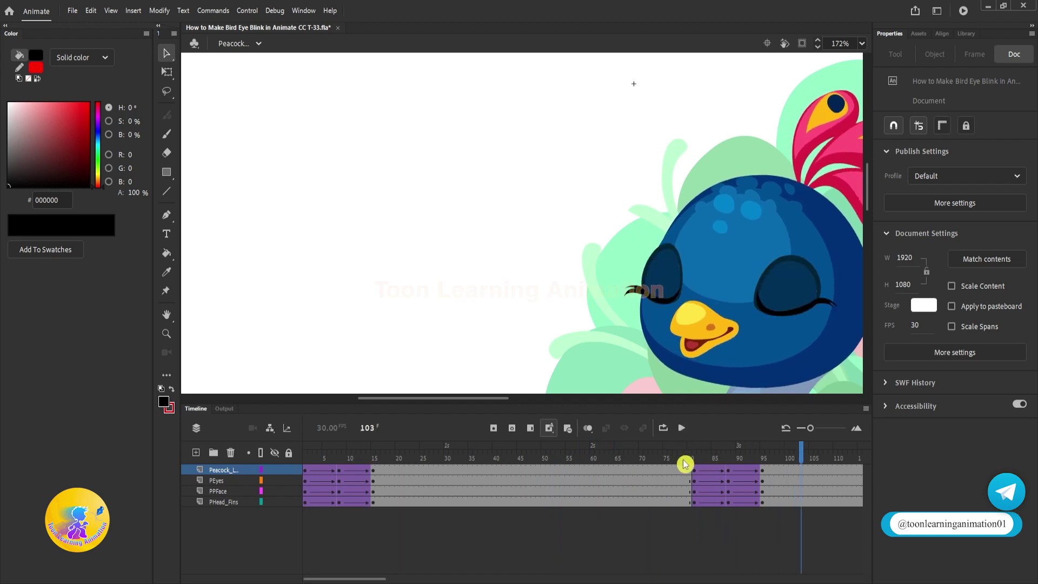
pyautogui.click(702, 262)
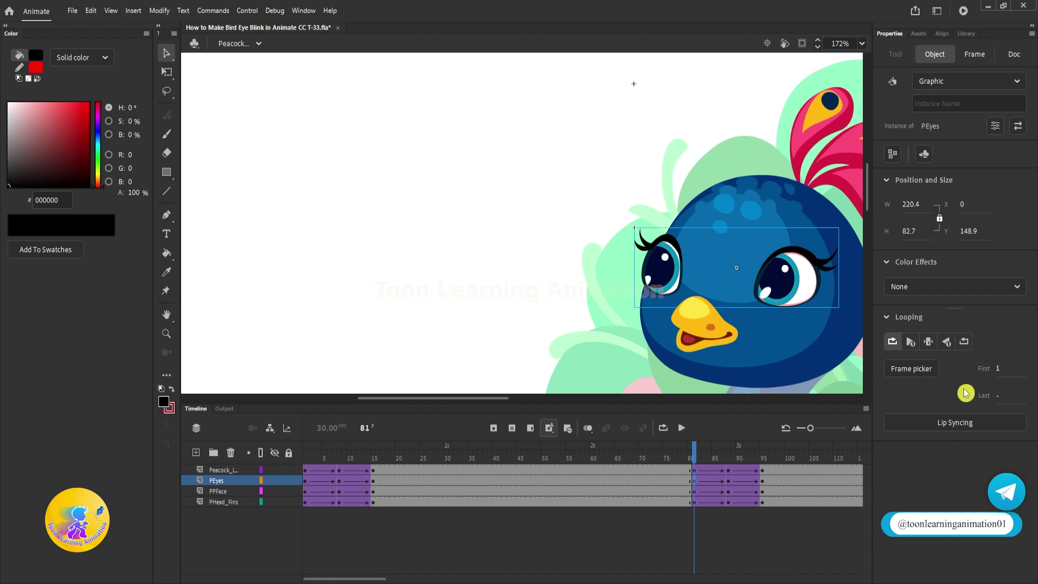
pyautogui.doubleClick(656, 285)
pyautogui.click(698, 456)
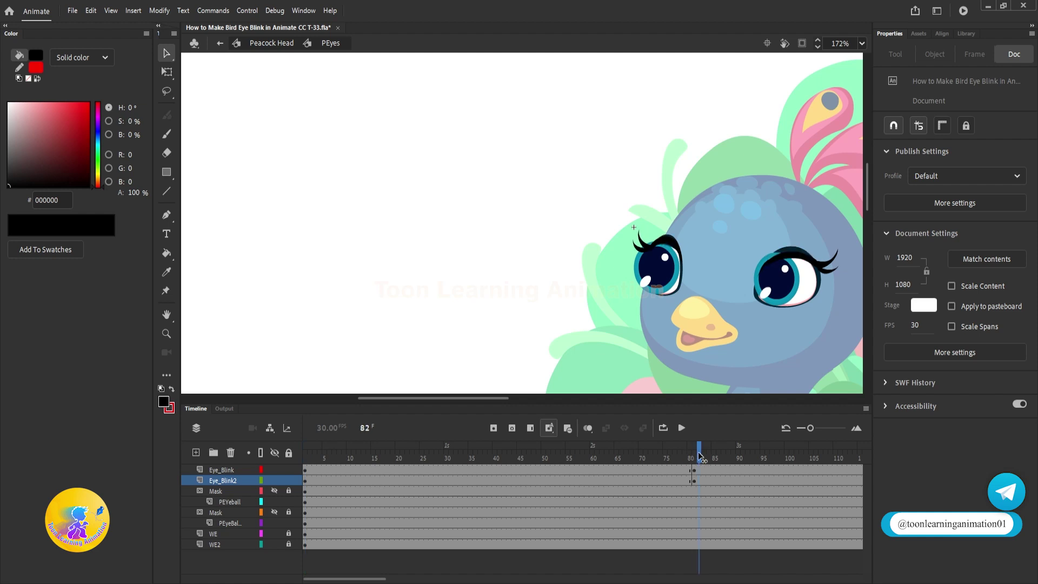
pyautogui.moveTo(698, 457); pyautogui.dragTo(193, 443)
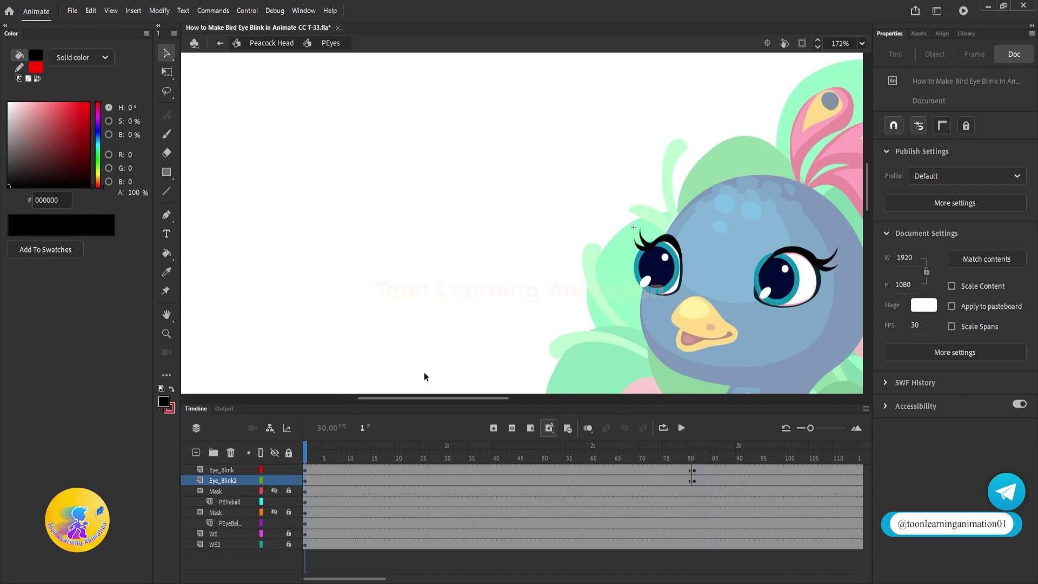
pyautogui.doubleClick(523, 224)
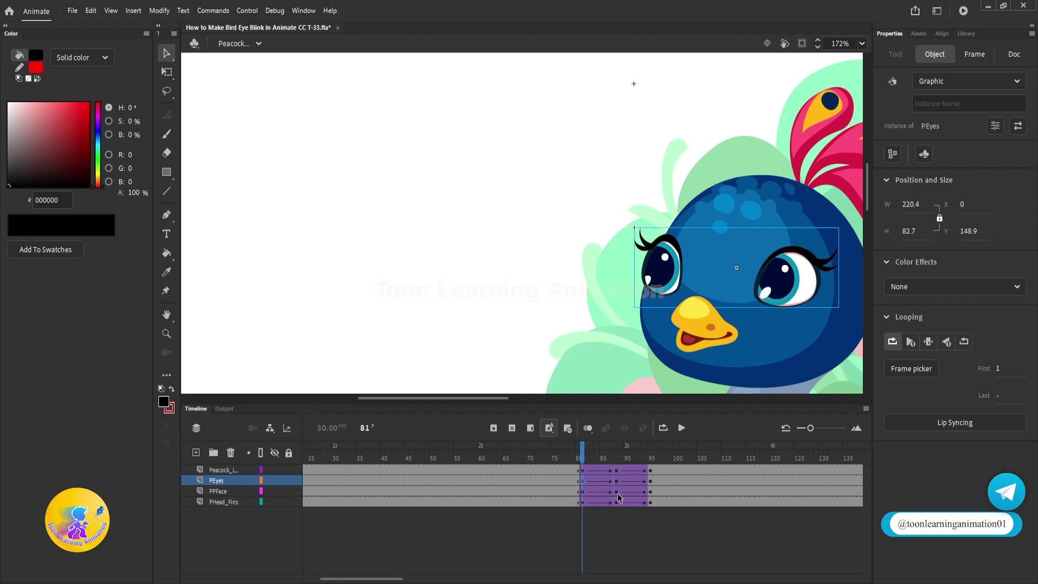
# - Inspect the PEyes instance at frame 88, look through its inner timeline and return to Peacock Head
pyautogui.click(620, 458)
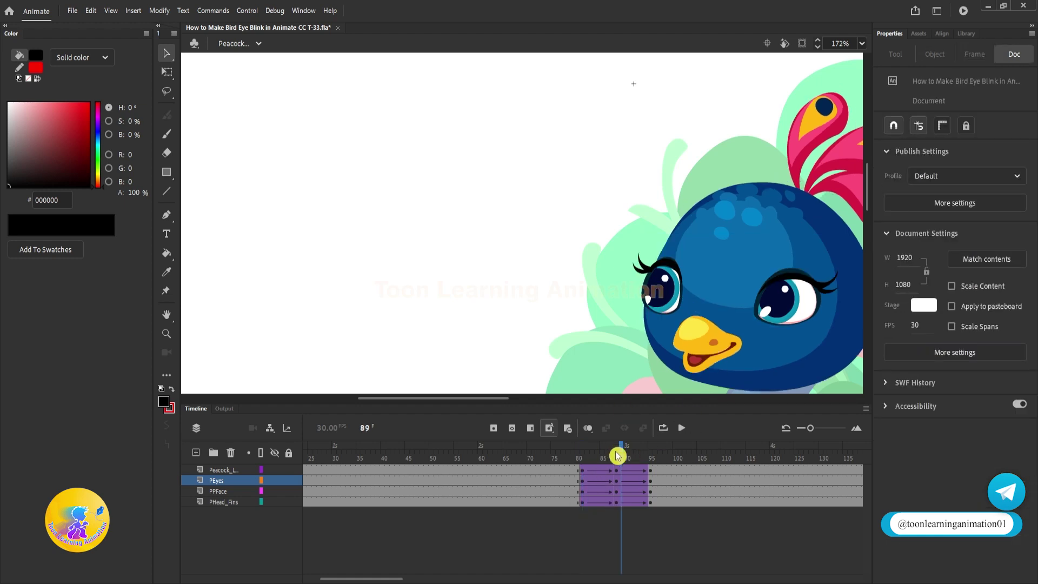
pyautogui.click(616, 457)
pyautogui.click(679, 267)
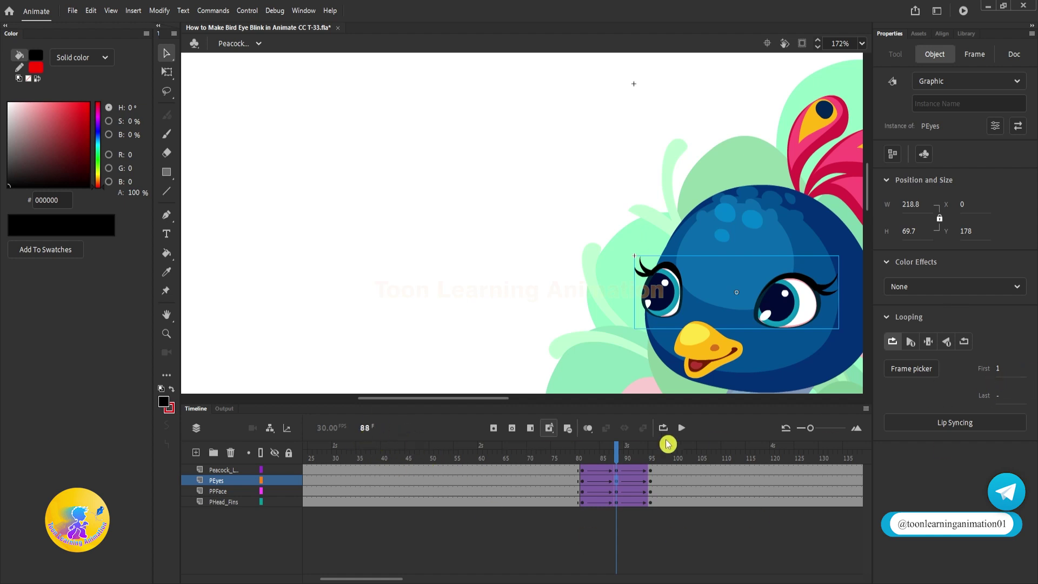
pyautogui.doubleClick(665, 304)
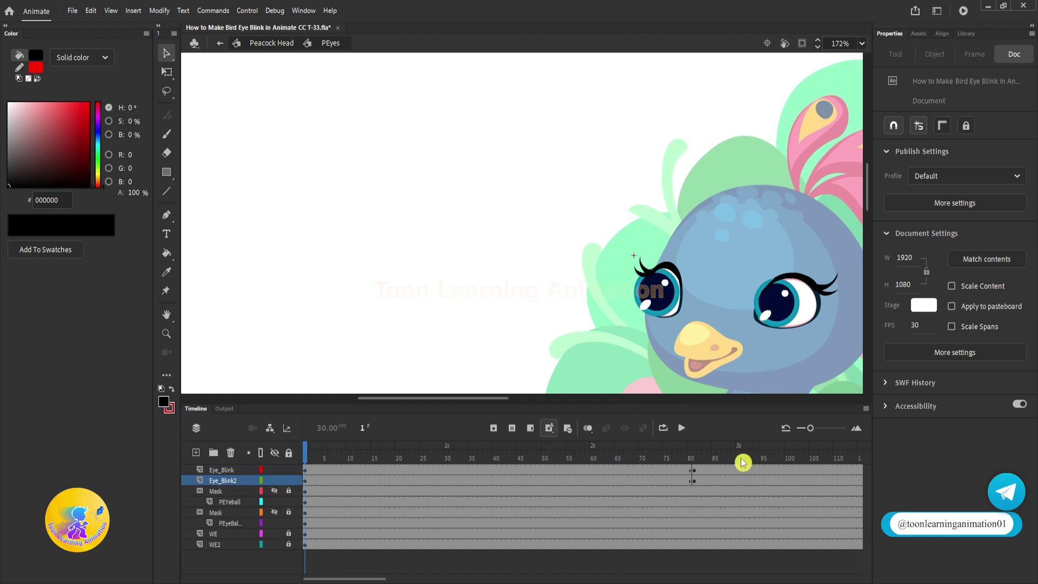
pyautogui.moveTo(743, 463); pyautogui.dragTo(775, 462)
pyautogui.doubleClick(486, 316)
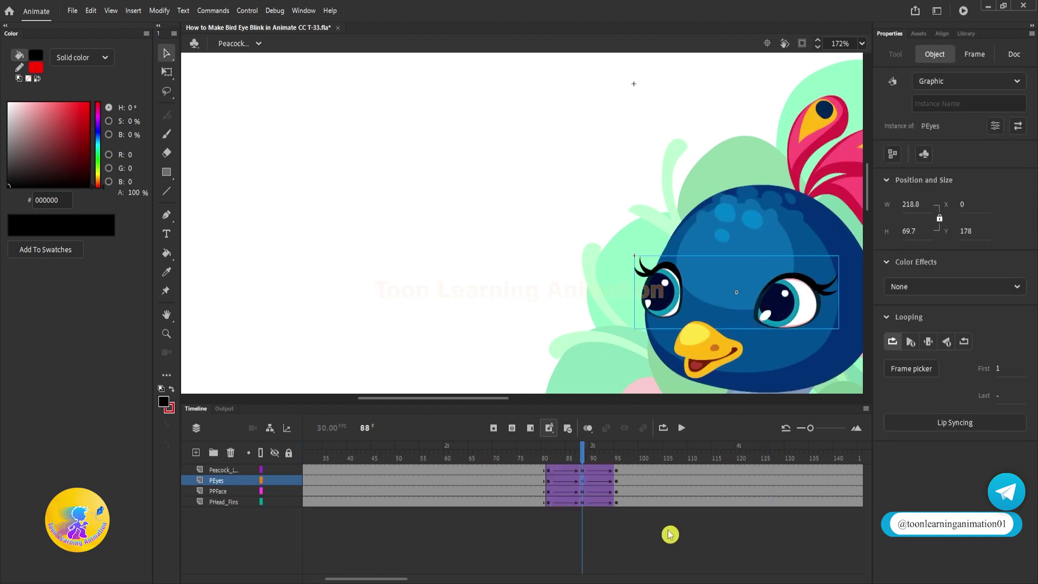
# - Inspect the PEyes instance at frame 95, scrub its inner timeline and return to Peacock Head
pyautogui.click(618, 463)
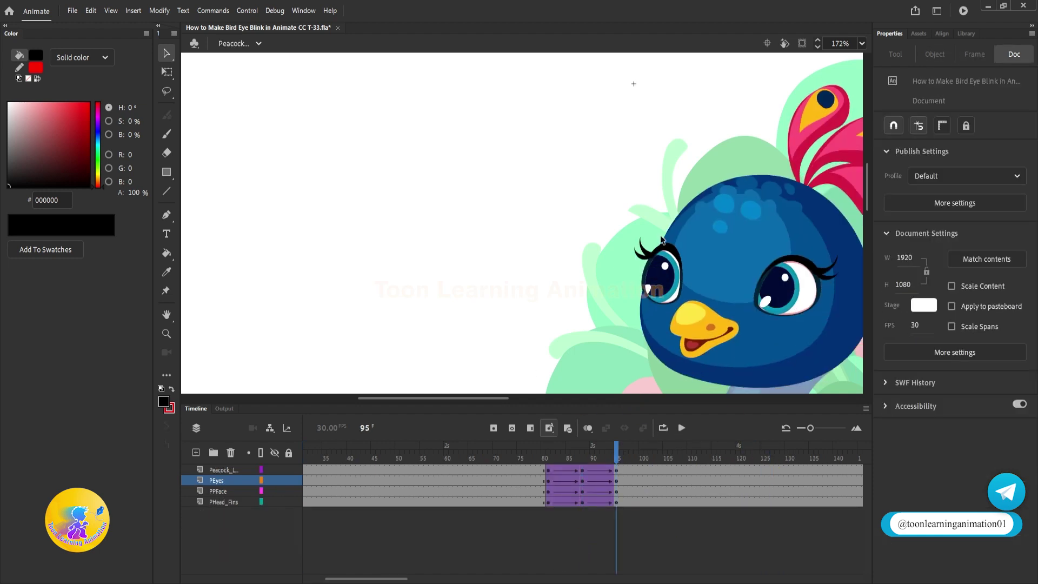
pyautogui.click(666, 268)
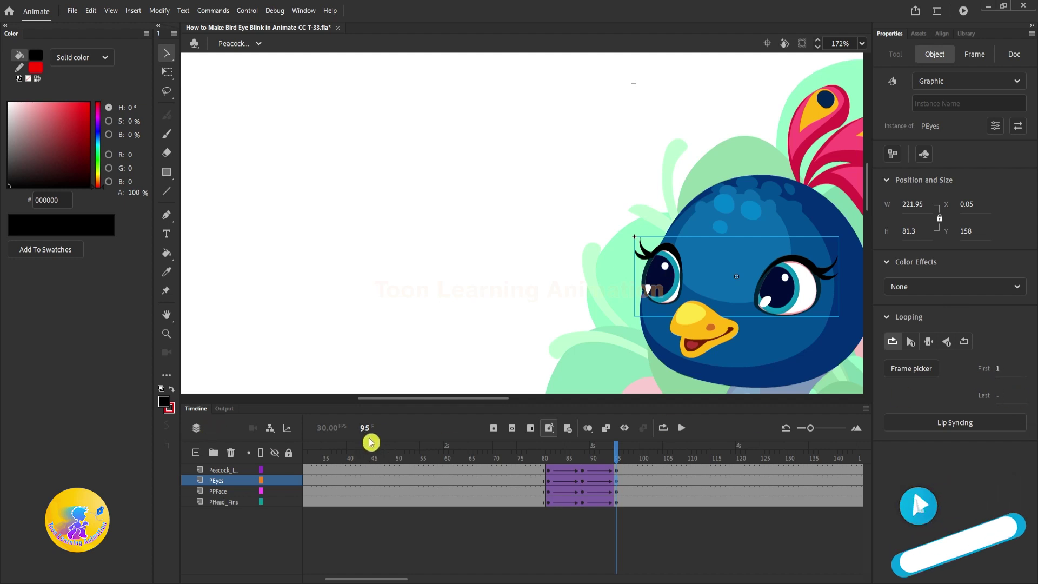
pyautogui.doubleClick(666, 292)
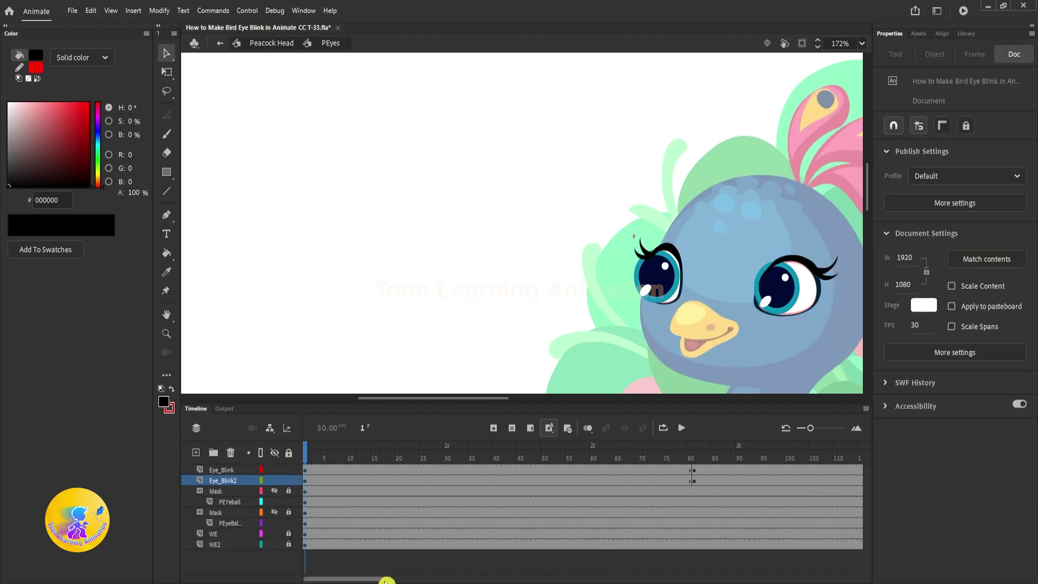
pyautogui.moveTo(551, 452); pyautogui.dragTo(606, 468)
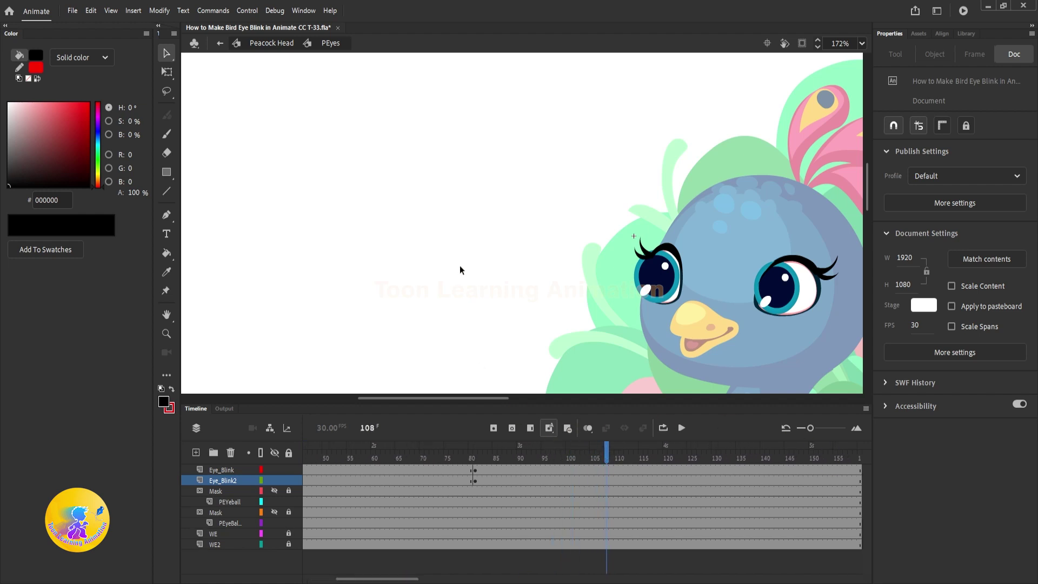
pyautogui.doubleClick(460, 270)
# - Check the looping settings of the PEyes instance at frames 88 and 81, and view the last frame, 160
pyautogui.click(547, 458)
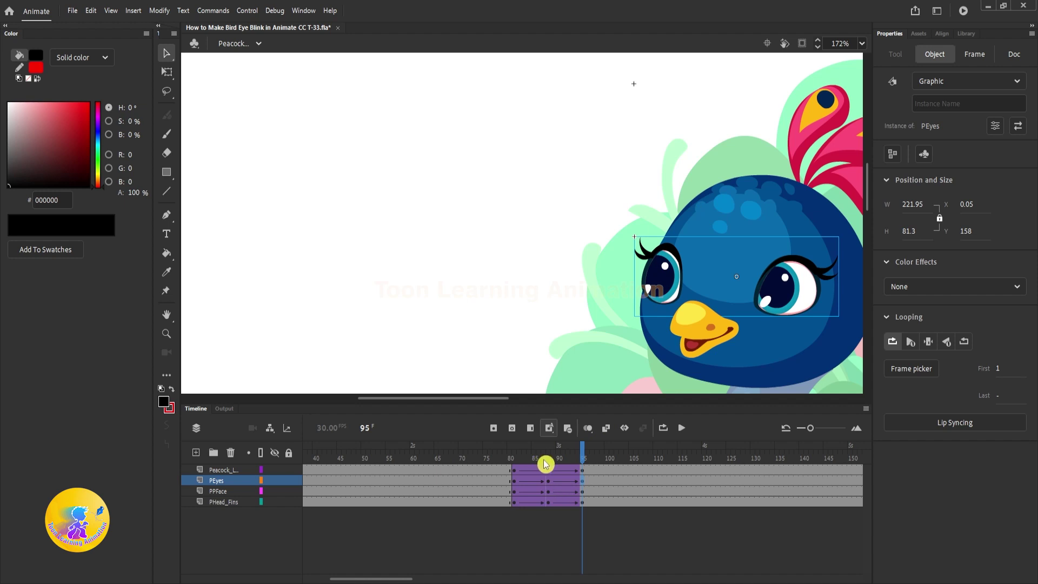
pyautogui.click(666, 299)
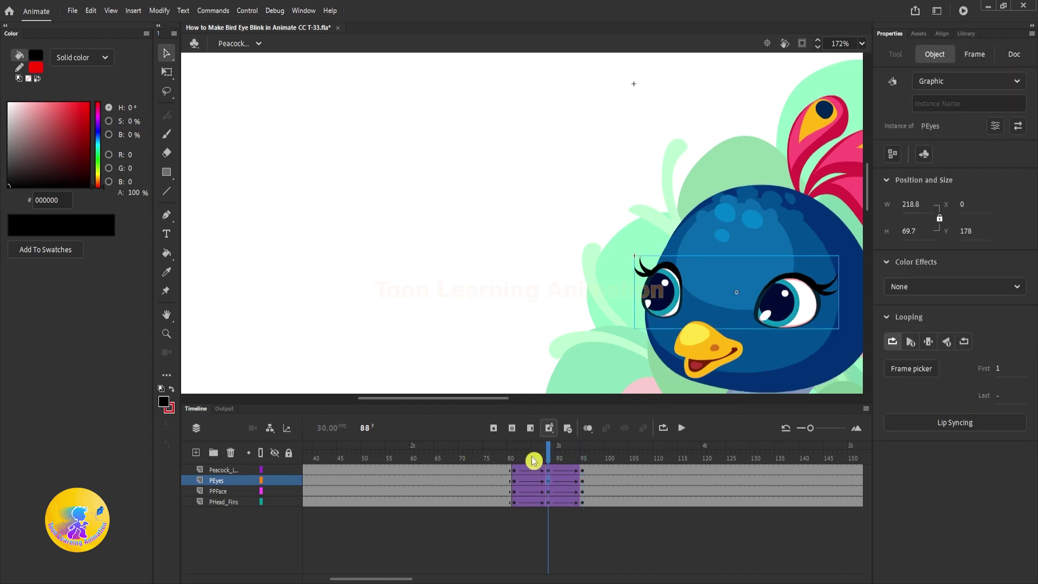
pyautogui.click(515, 459)
pyautogui.click(657, 286)
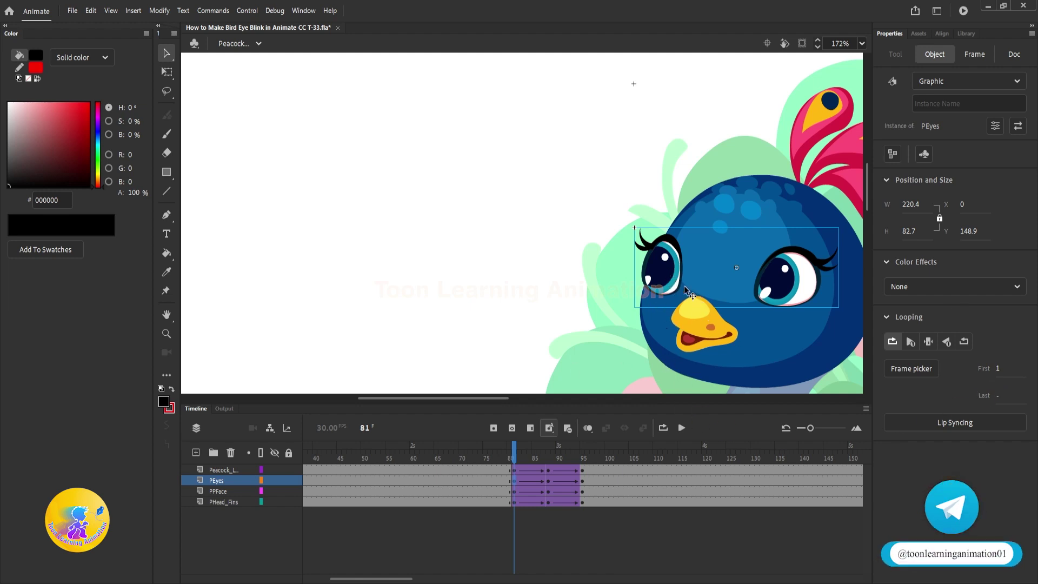
pyautogui.moveTo(405, 578); pyautogui.dragTo(461, 579)
pyautogui.click(520, 457)
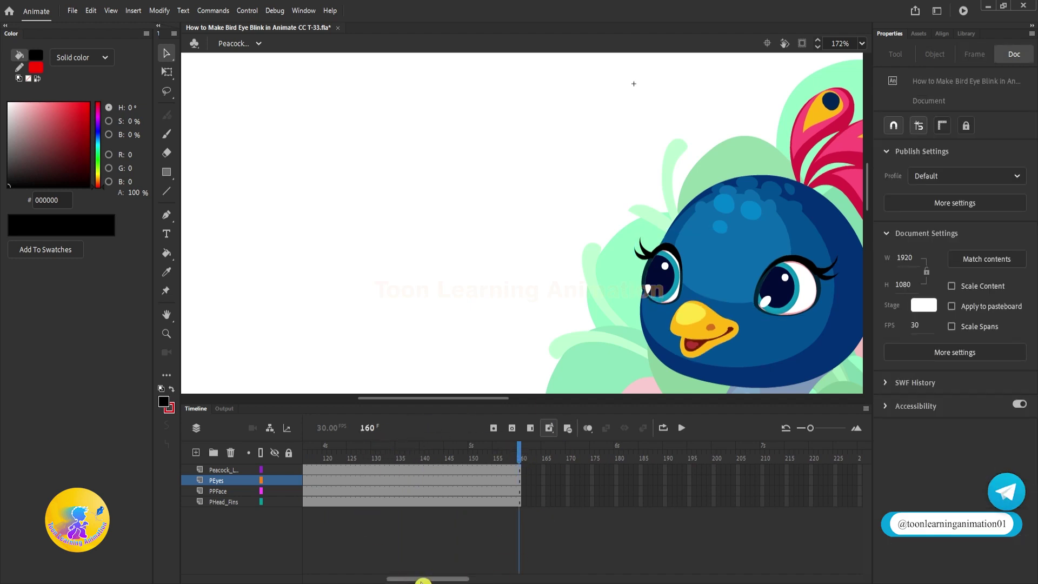
pyautogui.moveTo(423, 577); pyautogui.dragTo(403, 577)
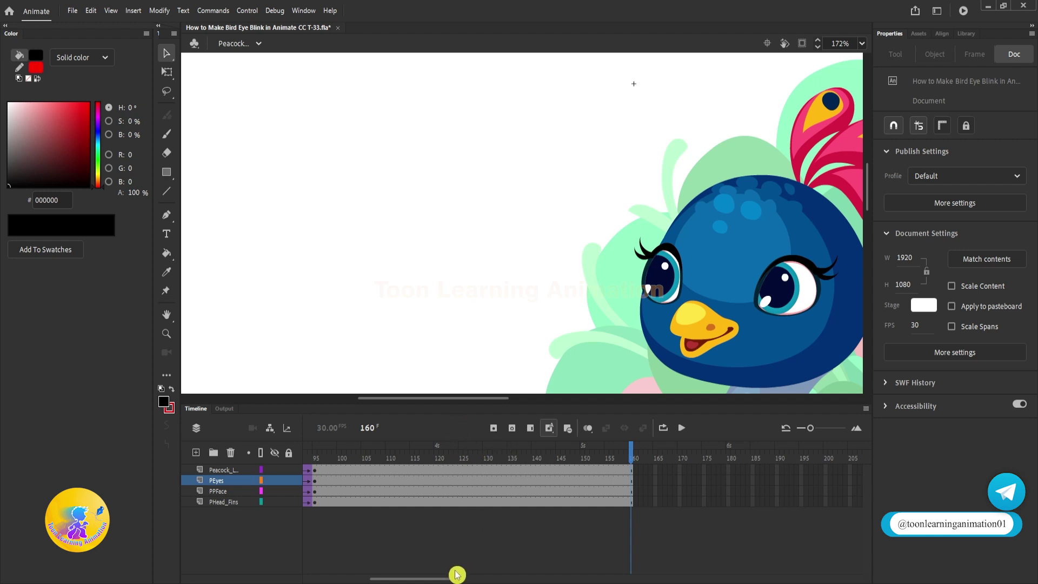
# - Reopen the PEyes symbol and scrub its timeline around the blink keyframes near frame 81
pyautogui.doubleClick(673, 292)
pyautogui.moveTo(456, 576); pyautogui.dragTo(434, 579)
pyautogui.moveTo(579, 457); pyautogui.dragTo(692, 461)
pyautogui.hotkey('ctrl', 'z')
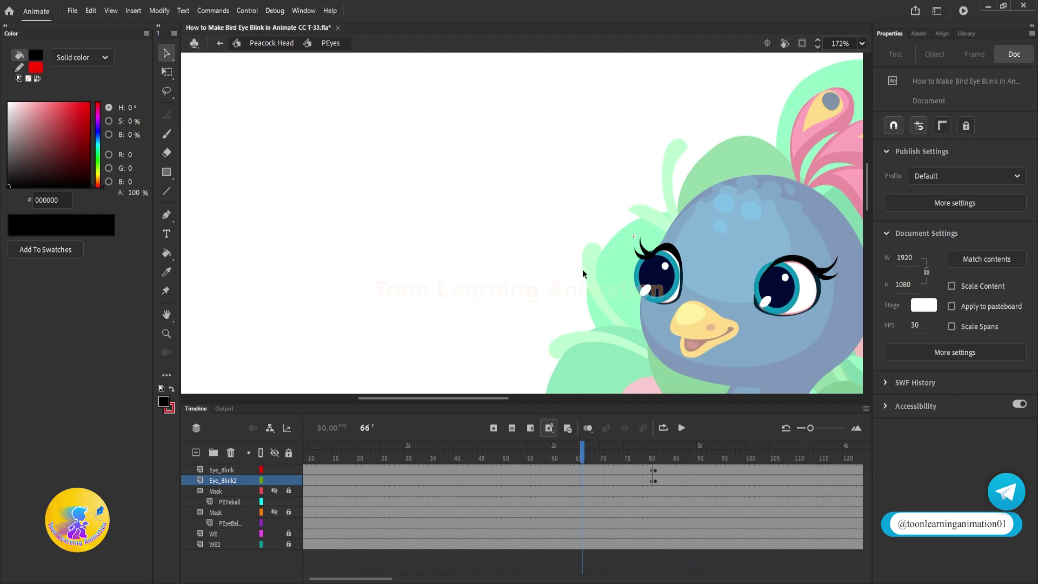
# - Return to Peacock Head and set the first loop frame of the PEyes instance at frame 81 to match the timeline
pyautogui.doubleClick(523, 349)
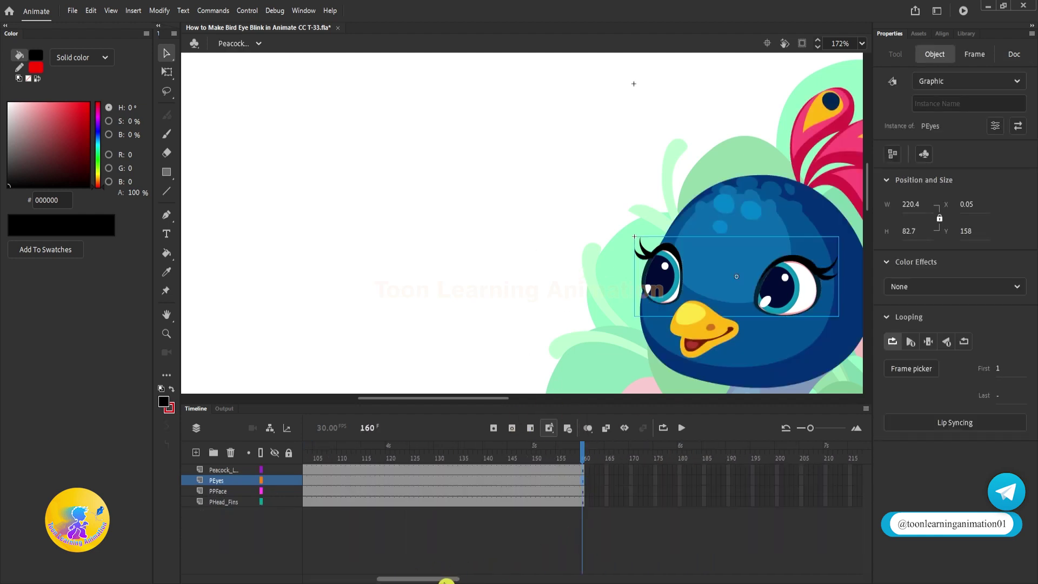
pyautogui.moveTo(446, 580); pyautogui.dragTo(406, 578)
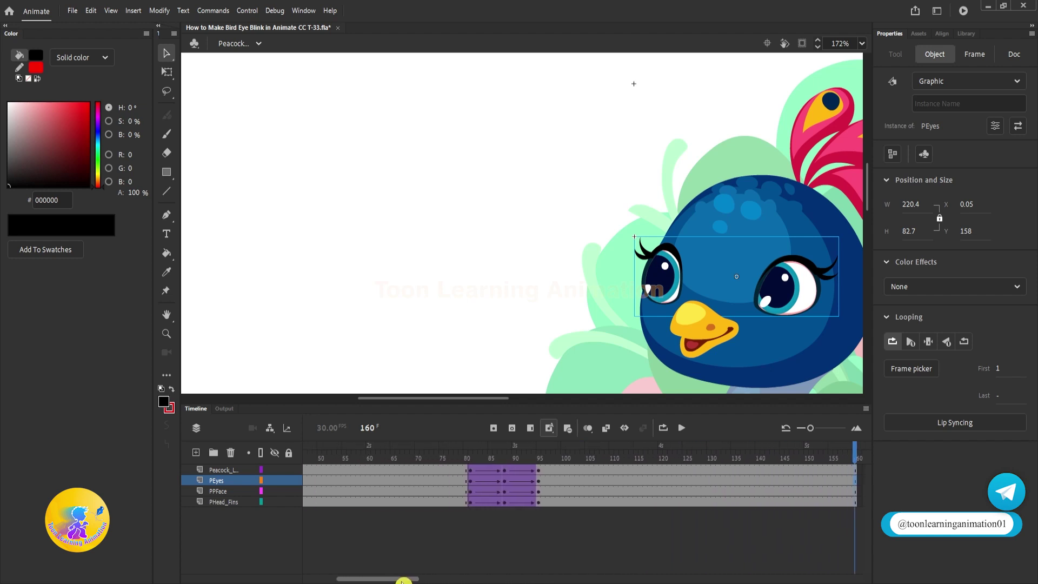
pyautogui.click(470, 457)
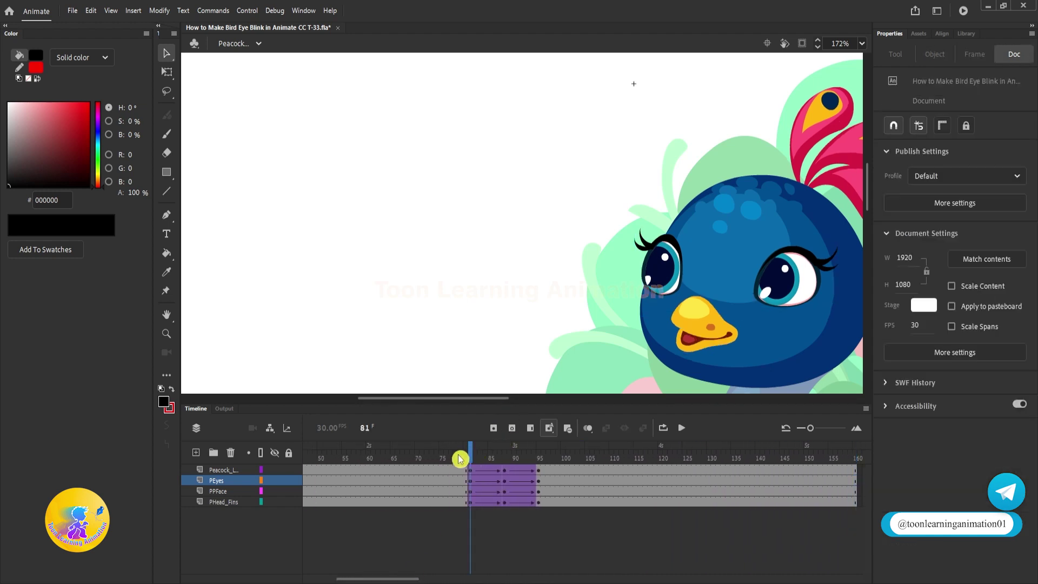
pyautogui.click(672, 263)
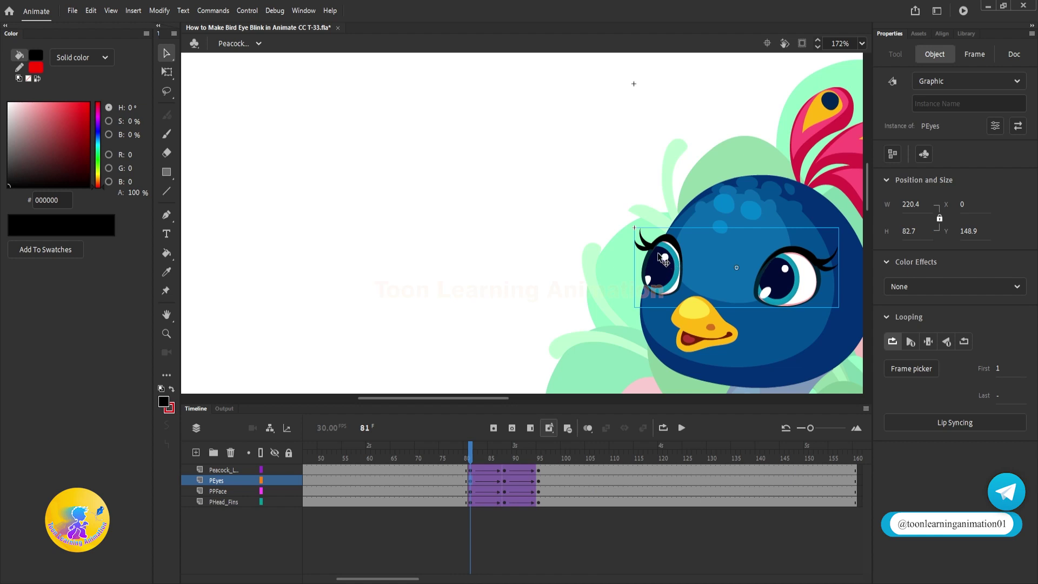
pyautogui.click(1004, 373)
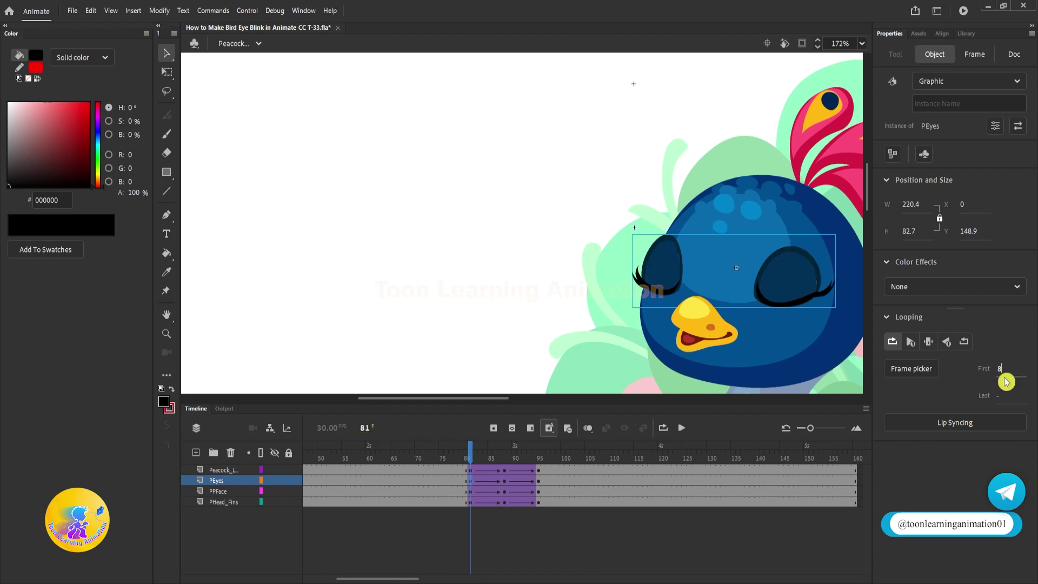
pyautogui.click(476, 352)
# - Set the first loop frame of the PEyes instance at frame 88 to 88
pyautogui.click(505, 451)
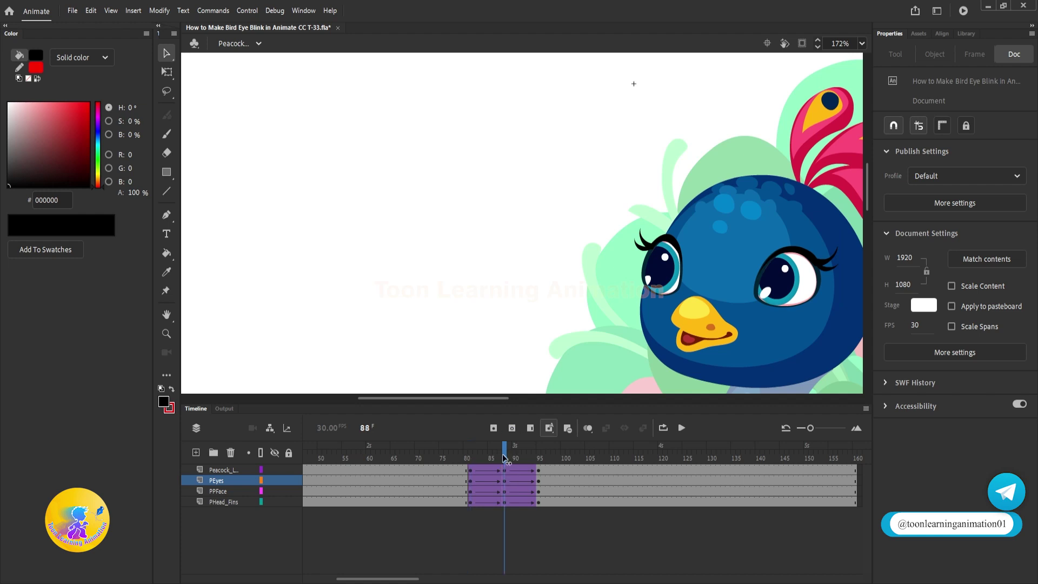
pyautogui.click(709, 292)
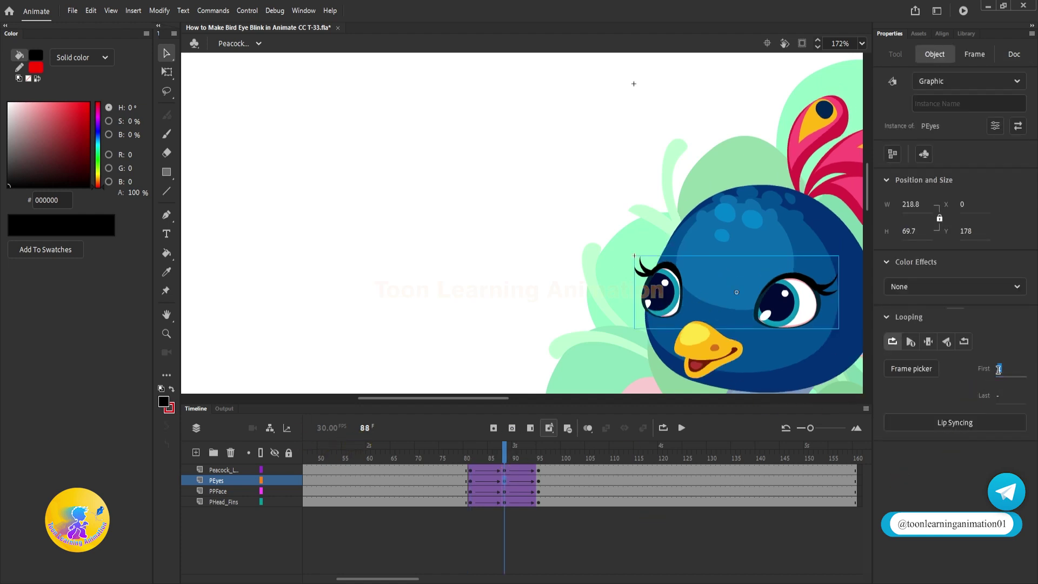
pyautogui.write('88')
pyautogui.press('Return')
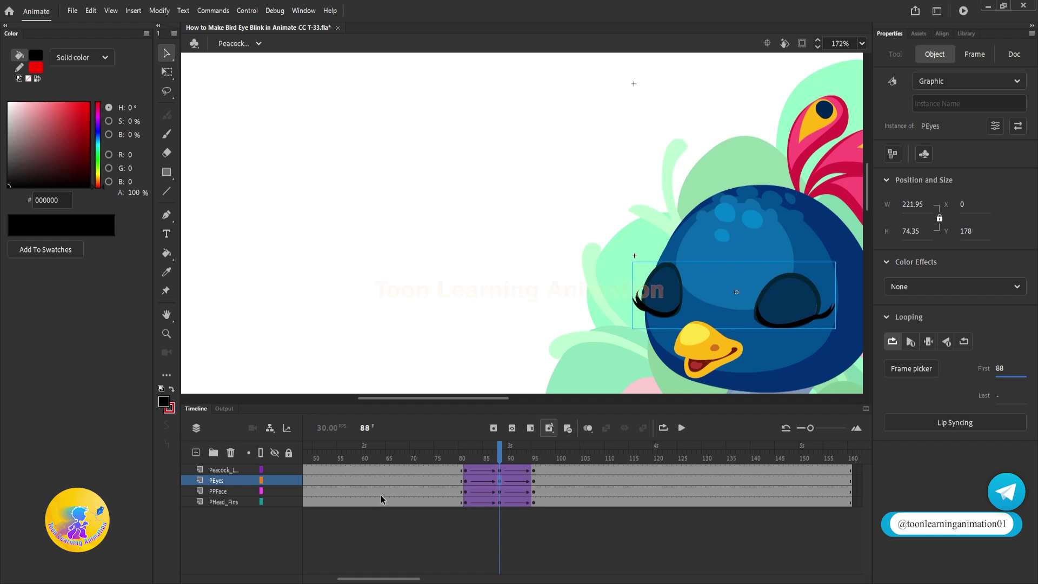
# - Synchronize the symbols across all frames of the PEyes layer and check the PEyes instance at frame 95
pyautogui.click(534, 458)
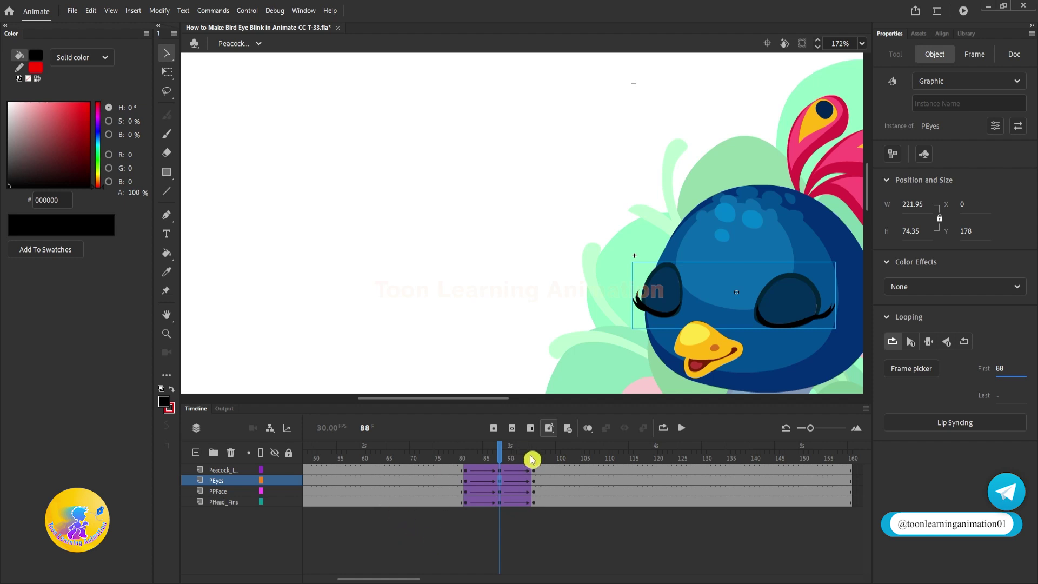
pyautogui.click(667, 278)
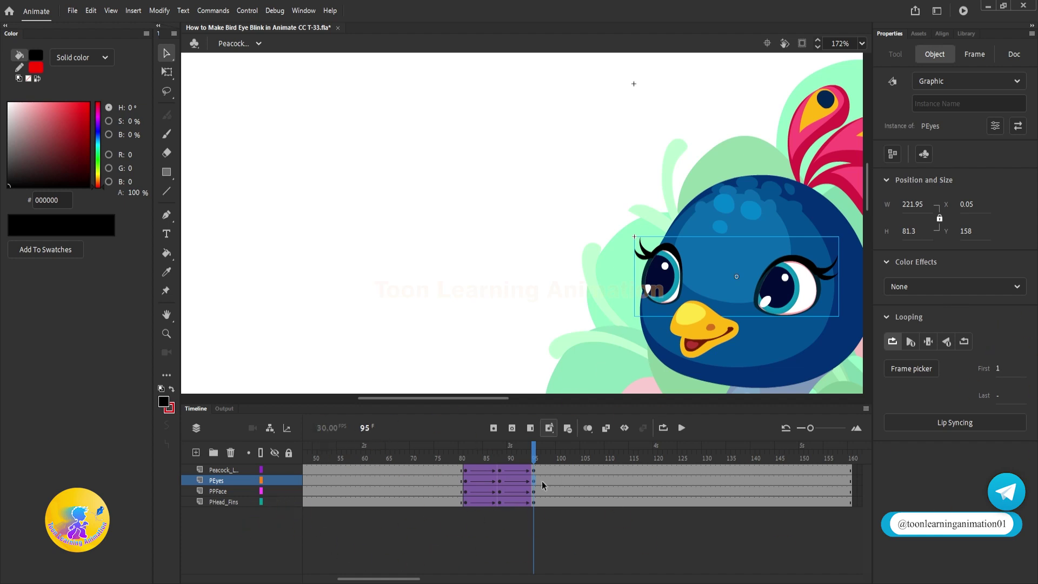
pyautogui.click(230, 481)
pyautogui.rightClick(493, 474)
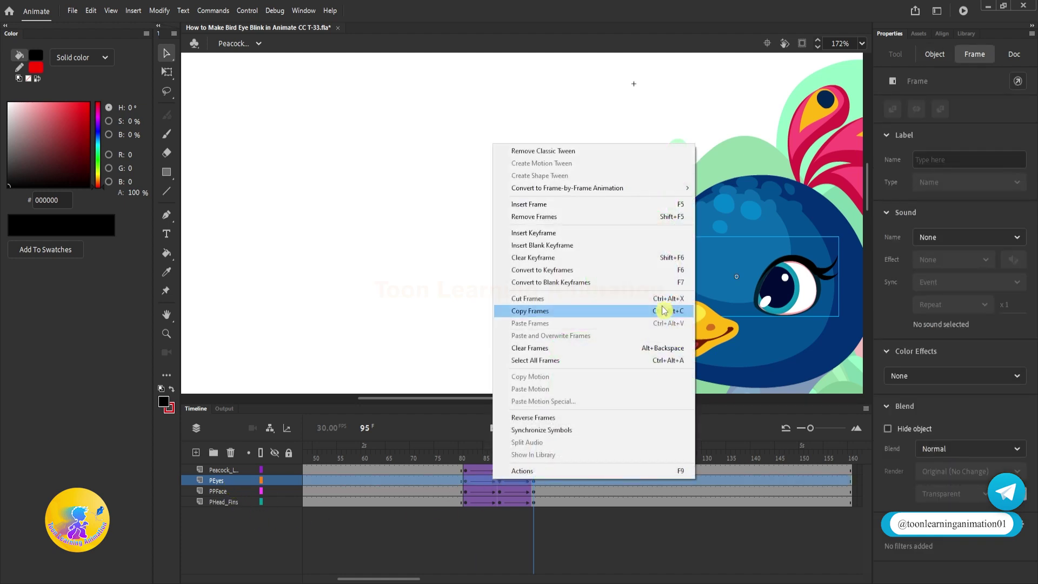
pyautogui.click(541, 434)
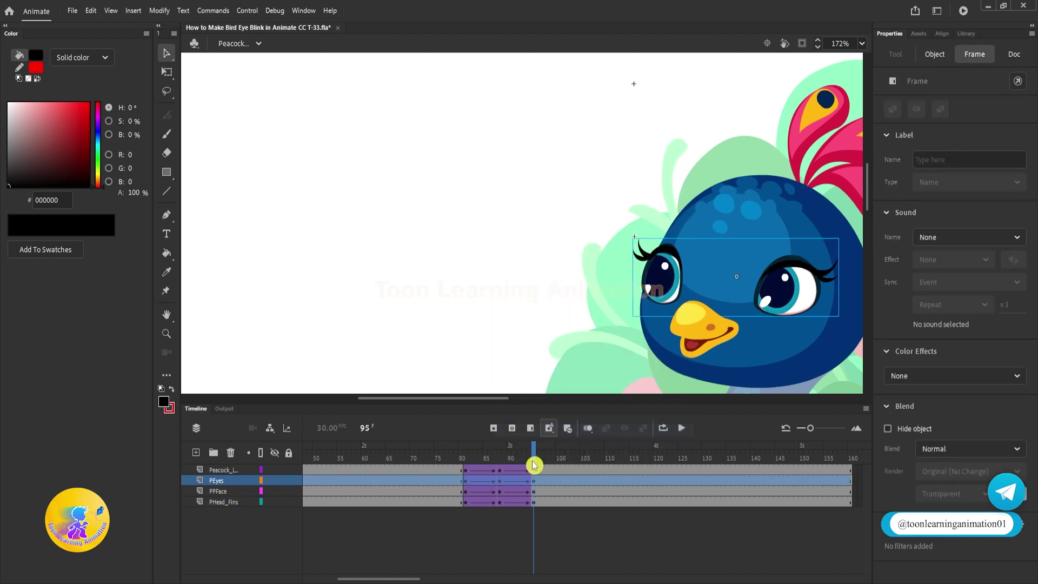
pyautogui.click(557, 534)
pyautogui.click(663, 293)
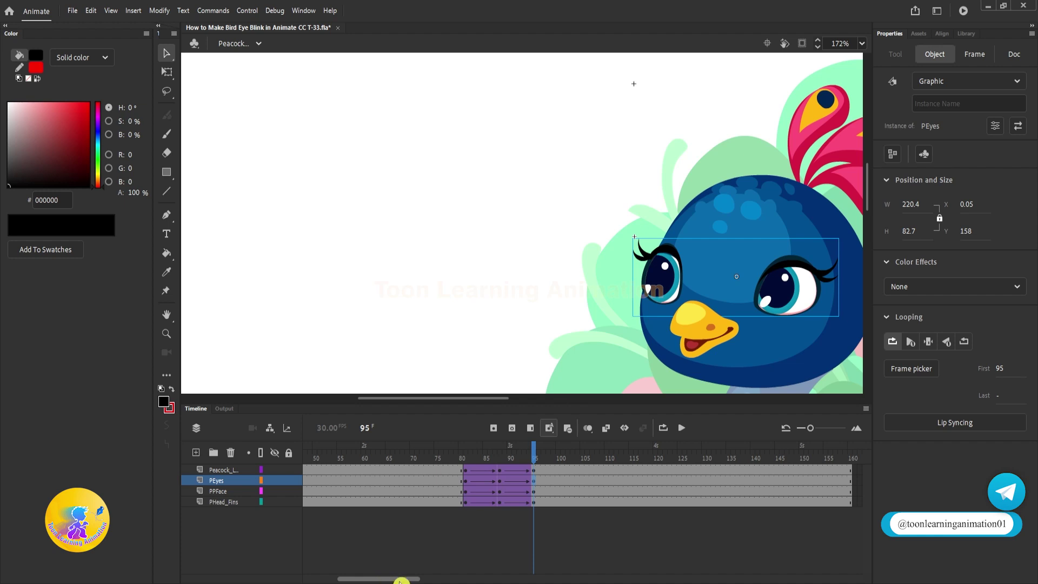
# - Check the PEyes looping settings at frame 1 and preview the head animation around frame 81
pyautogui.moveTo(397, 580); pyautogui.dragTo(246, 573)
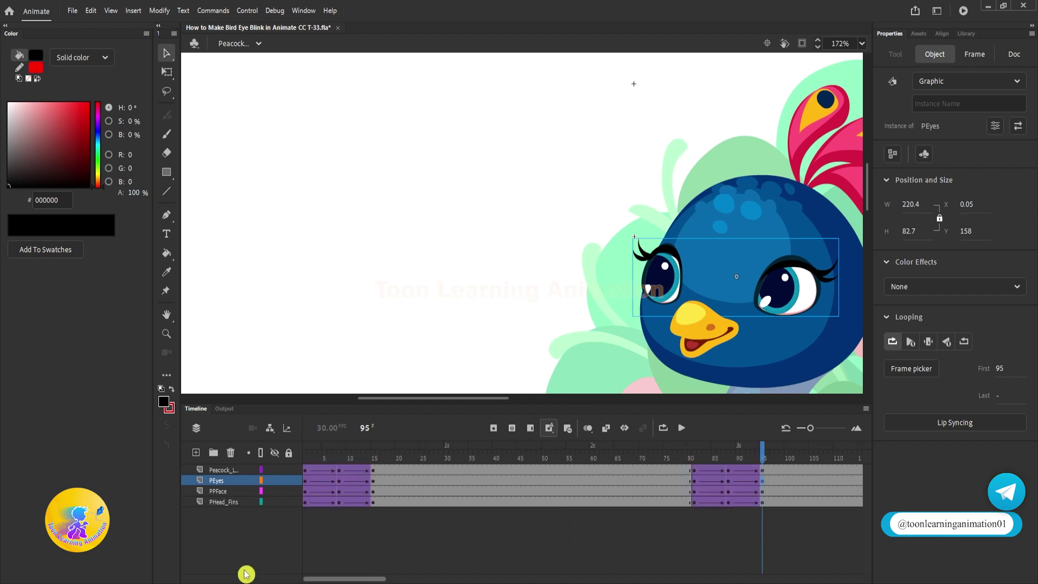
pyautogui.click(306, 458)
pyautogui.click(719, 307)
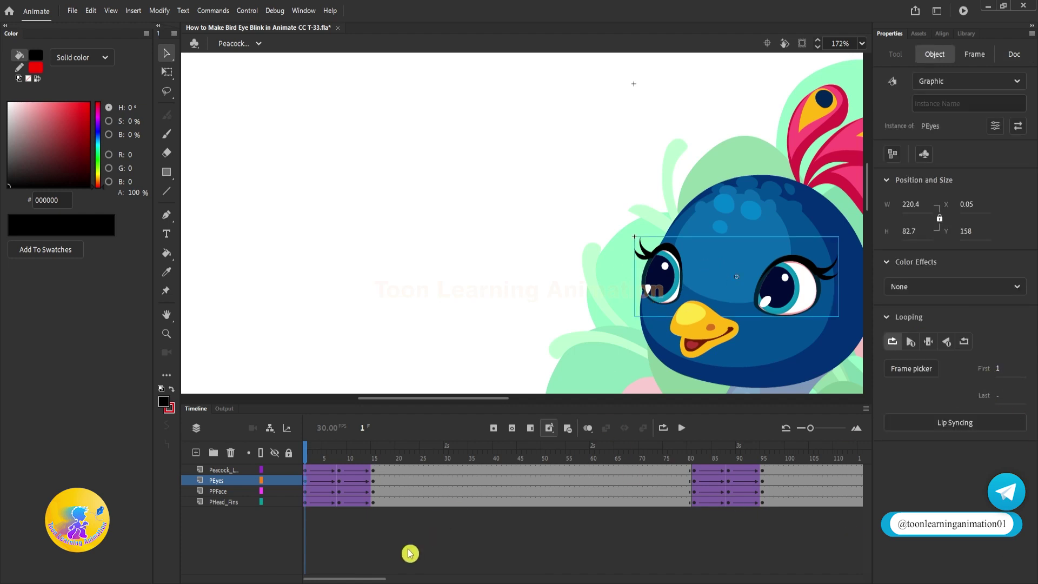
pyautogui.moveTo(347, 579); pyautogui.dragTo(383, 578)
pyautogui.moveTo(457, 453); pyautogui.dragTo(436, 463)
pyautogui.press('Return')
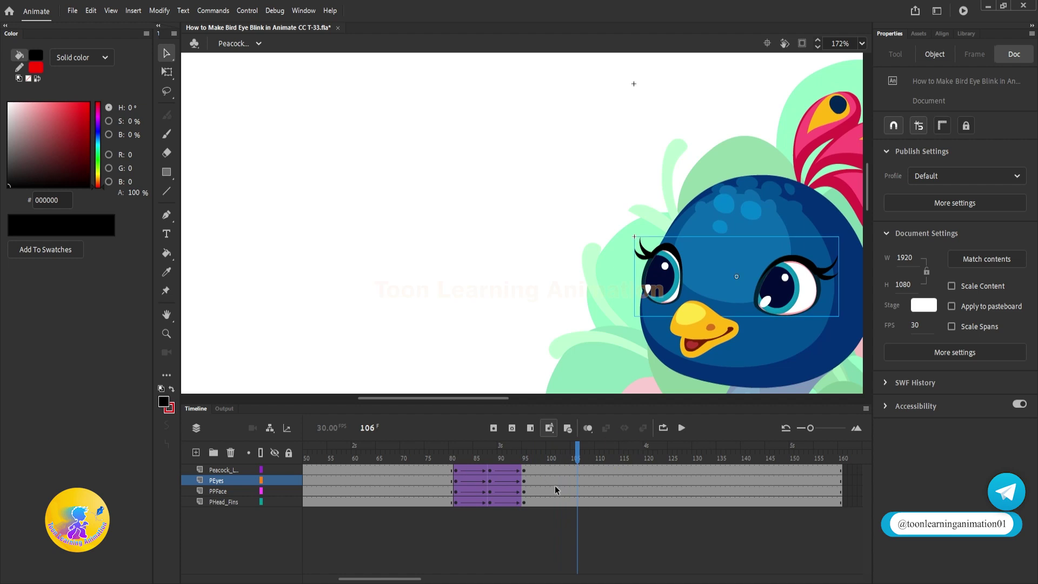
pyautogui.click(448, 457)
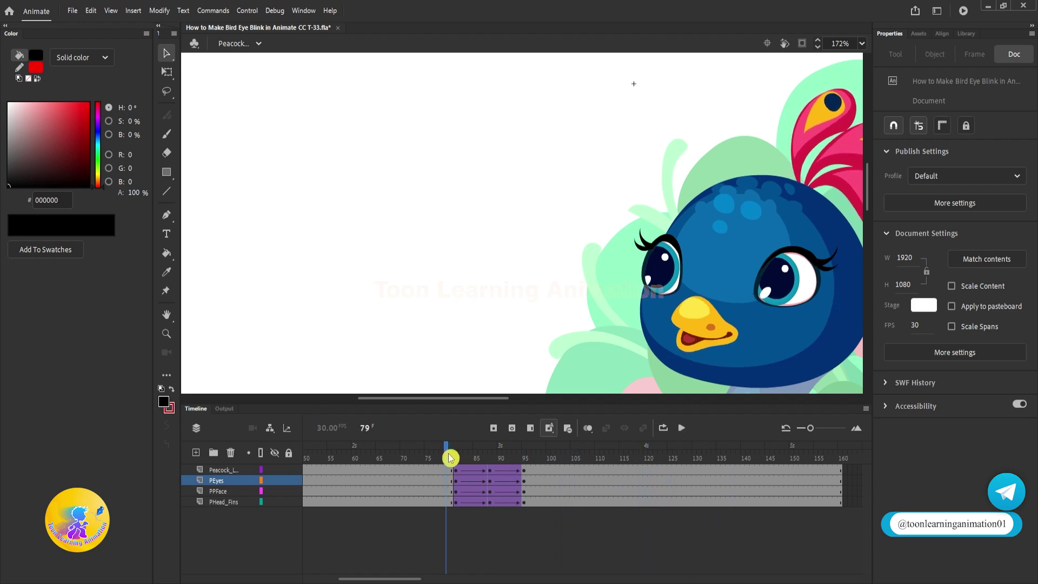
pyautogui.hotkey('shift', ',')
# - Return to the Peacock symbol and play its timeline to review both blinks on the whole bird
pyautogui.doubleClick(436, 252)
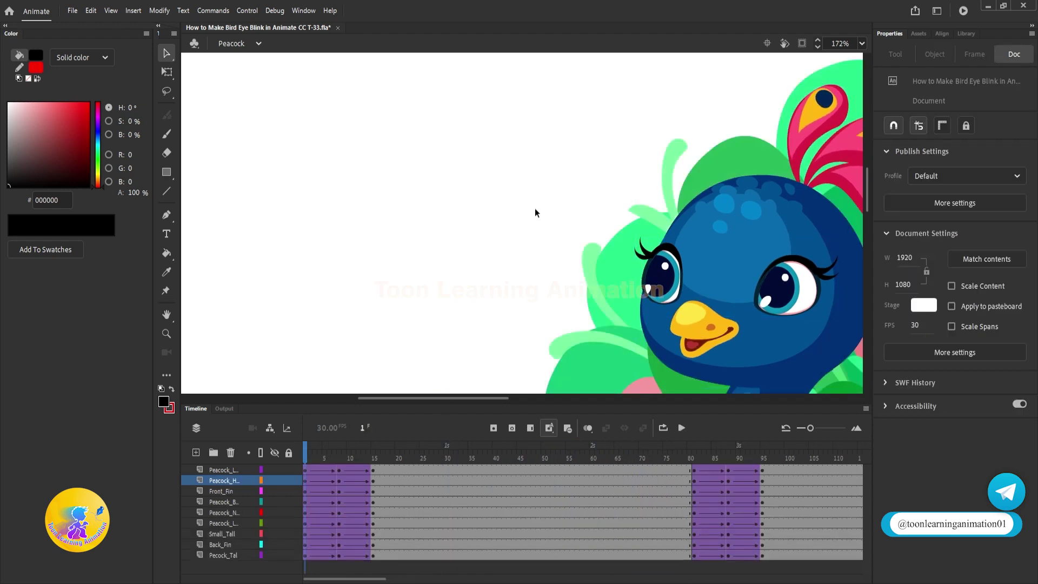
pyautogui.scroll(-2, 534, 209)
pyautogui.moveTo(588, 290); pyautogui.dragTo(461, 216)
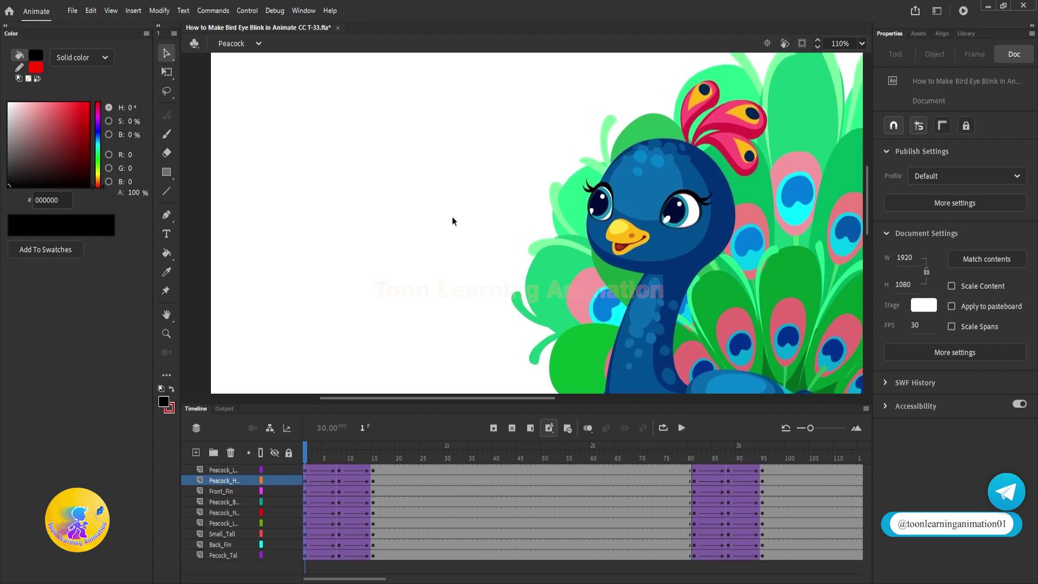
pyautogui.press('Return')
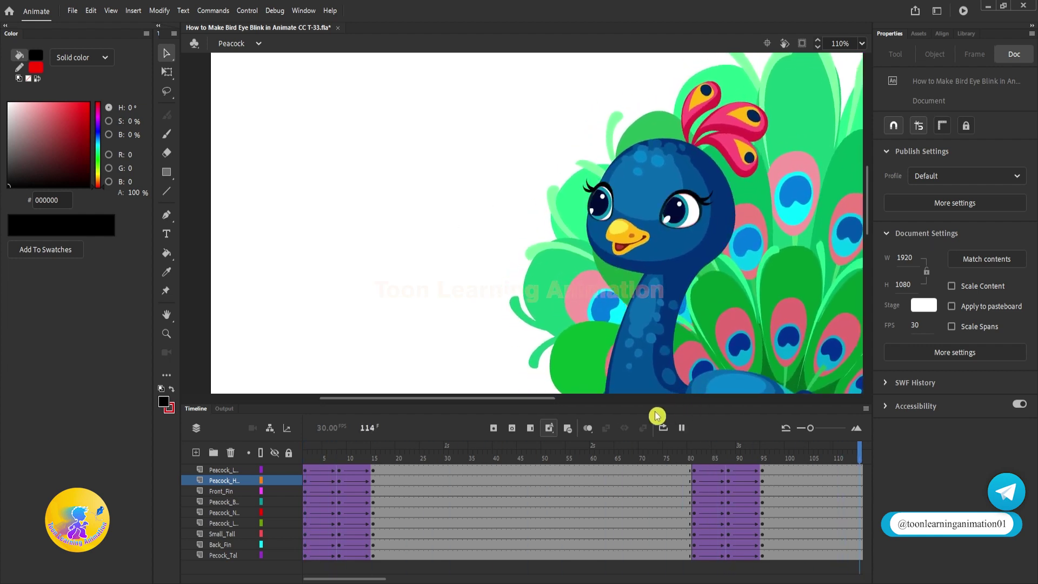
pyautogui.press('Return')
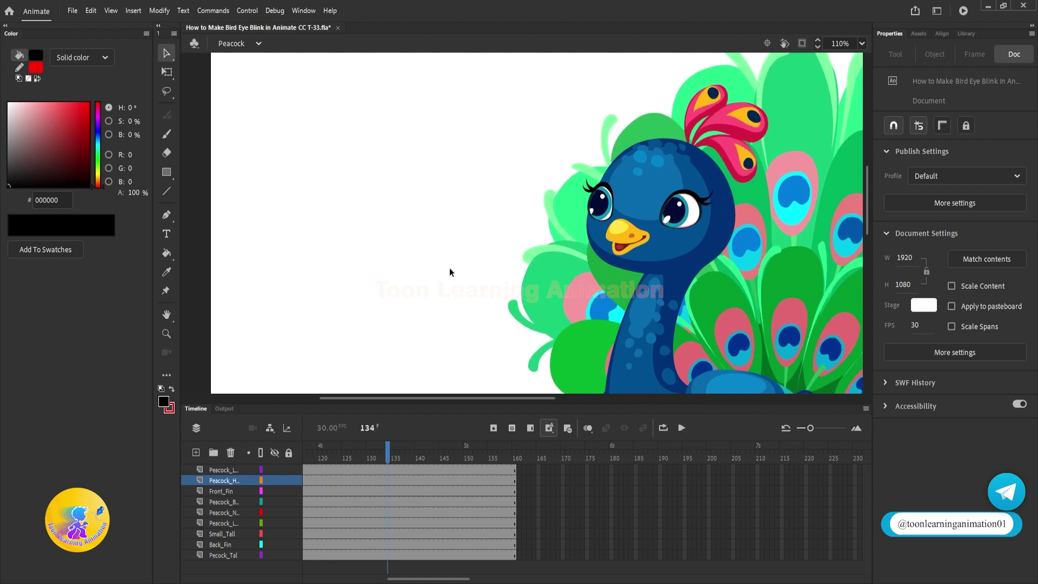
# - Return to Scene 1, fit the stage in view, and test the movie to review the finished peacock animation
pyautogui.doubleClick(427, 258)
pyautogui.hotkey('ctrl', '2')
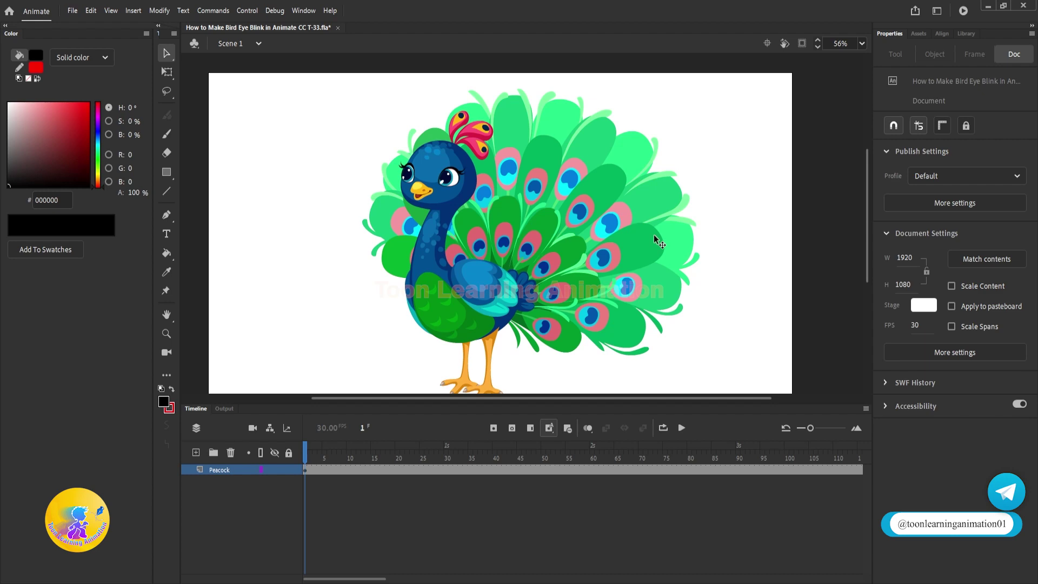
pyautogui.hotkey('ctrl', 'Return')
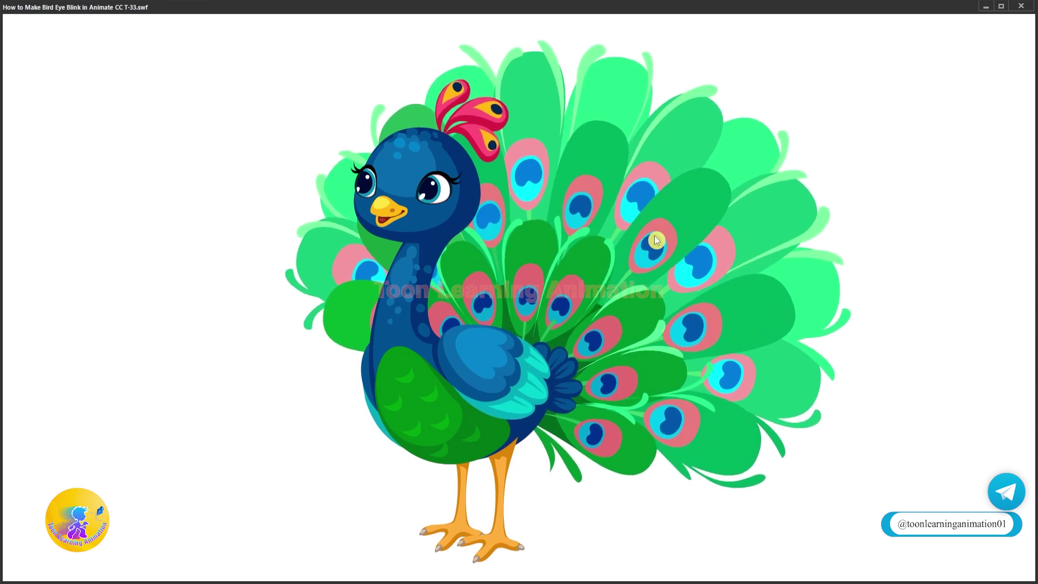
pyautogui.hotkey('ctrl', 'w')
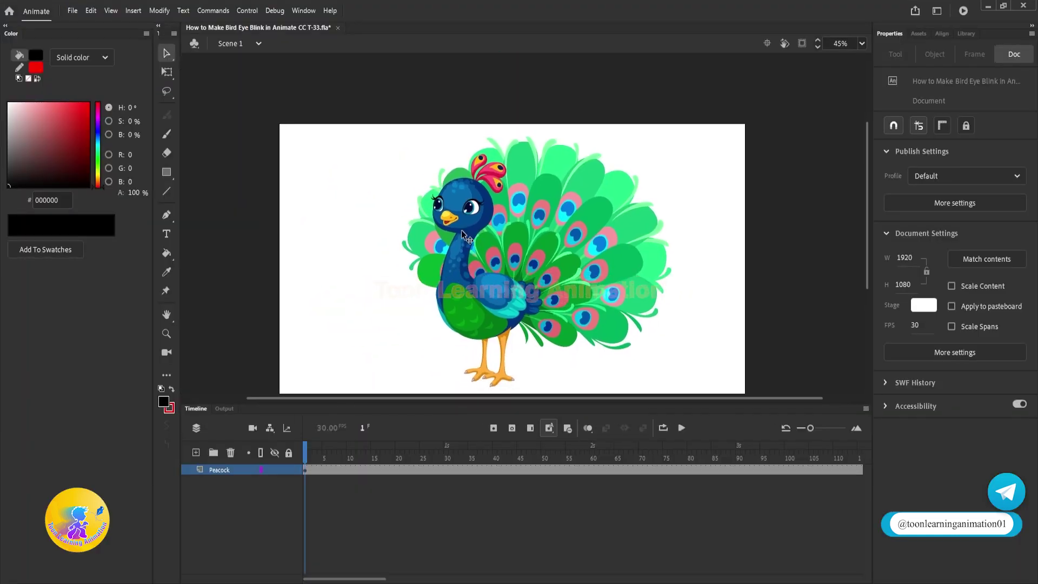
pyautogui.scroll(5, 466, 236)
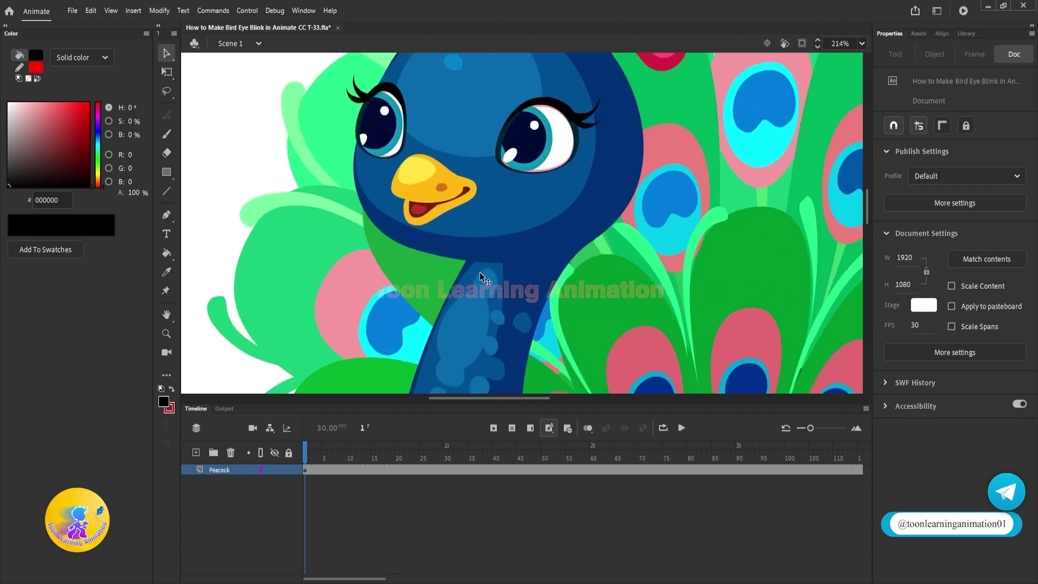
pyautogui.scroll(-5, 480, 274)
pyautogui.moveTo(567, 342); pyautogui.dragTo(510, 288)
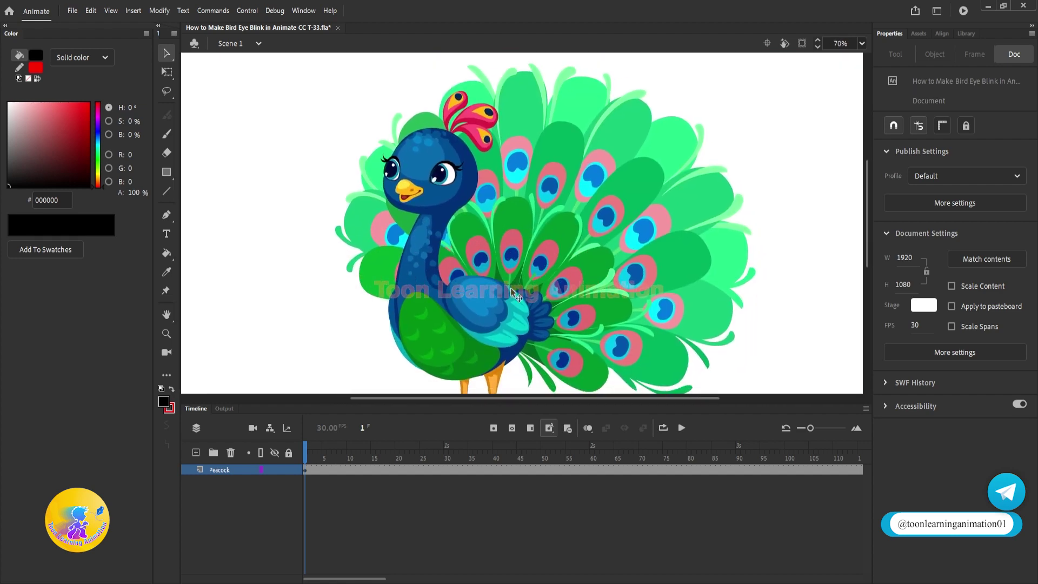
pyautogui.scroll(4, 471, 254)
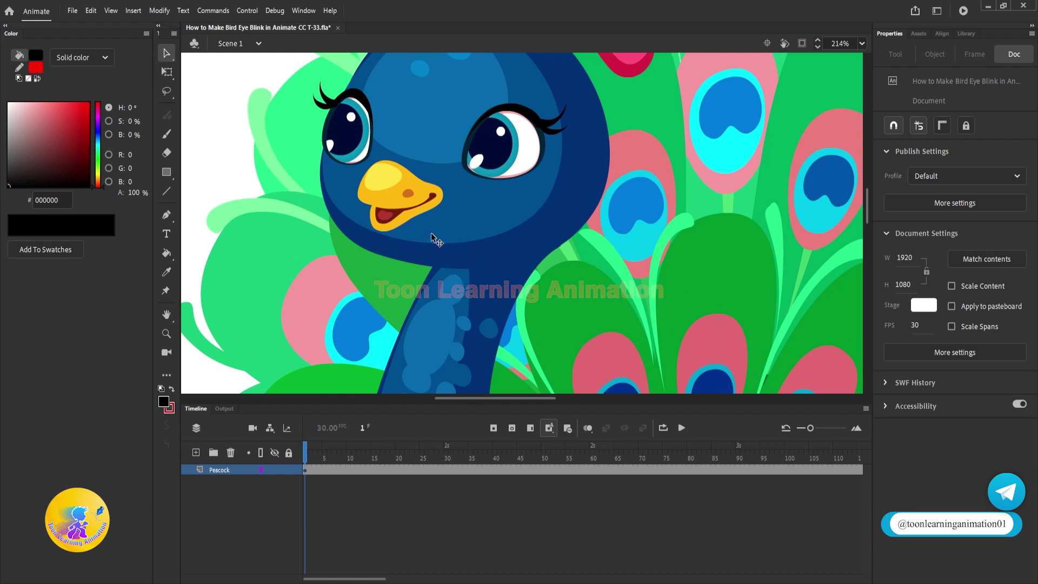
pyautogui.scroll(-5, 436, 238)
pyautogui.scroll(3, 427, 236)
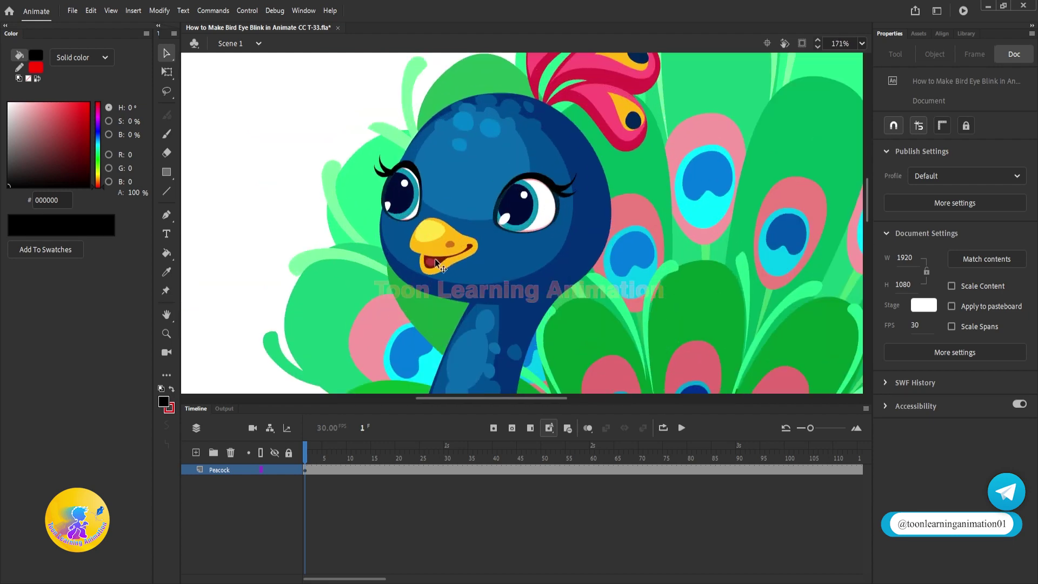
pyautogui.scroll(-3, 437, 261)
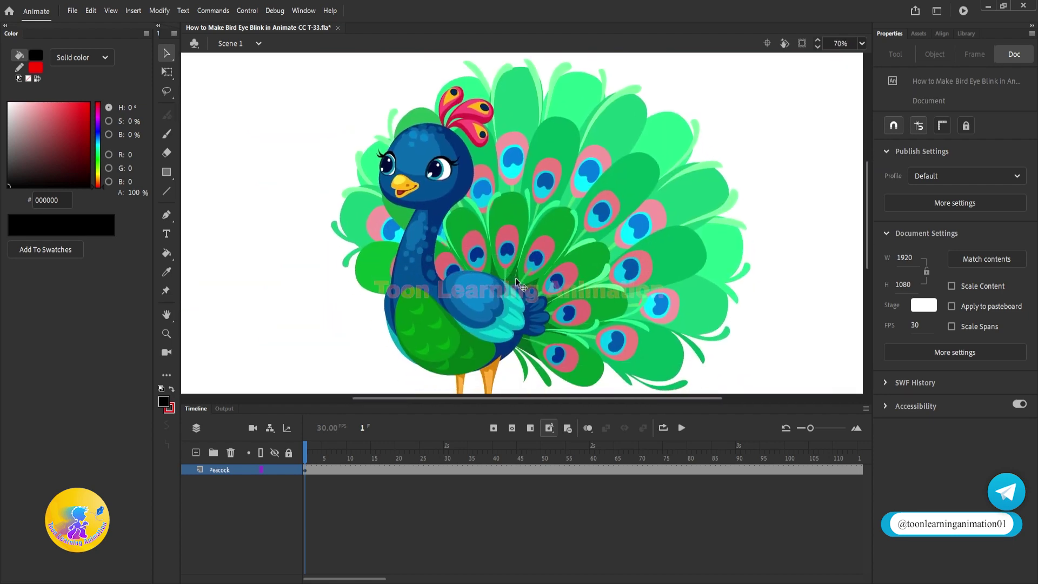